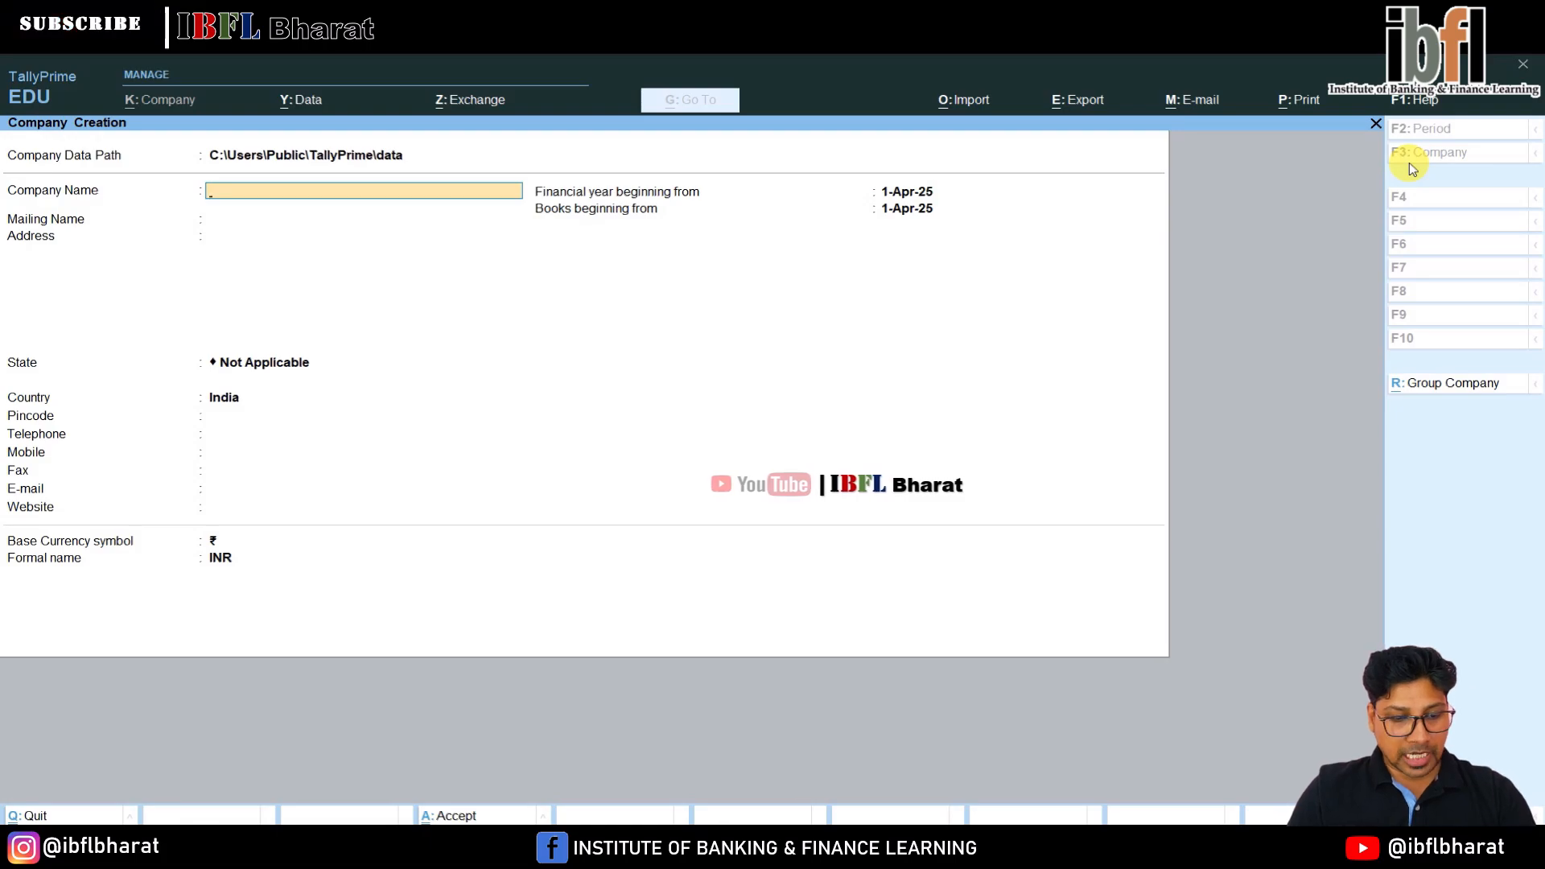
Enter Assignment 12 Q 3 as the new company's name and set its state to Delhi.
text(Assignment)
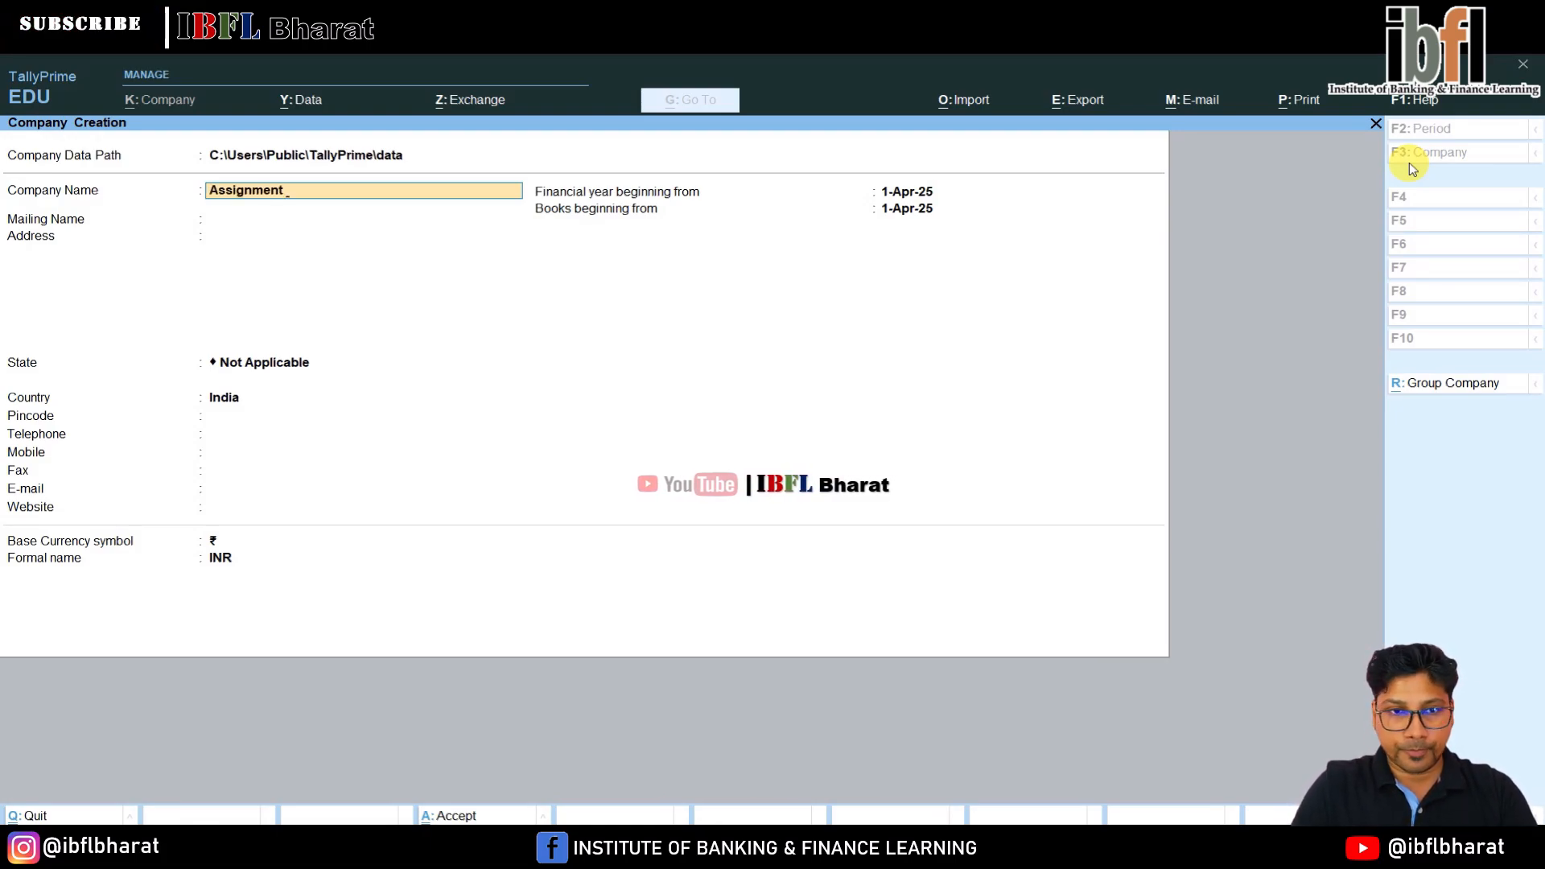
text( 12 )
text(Q 3)
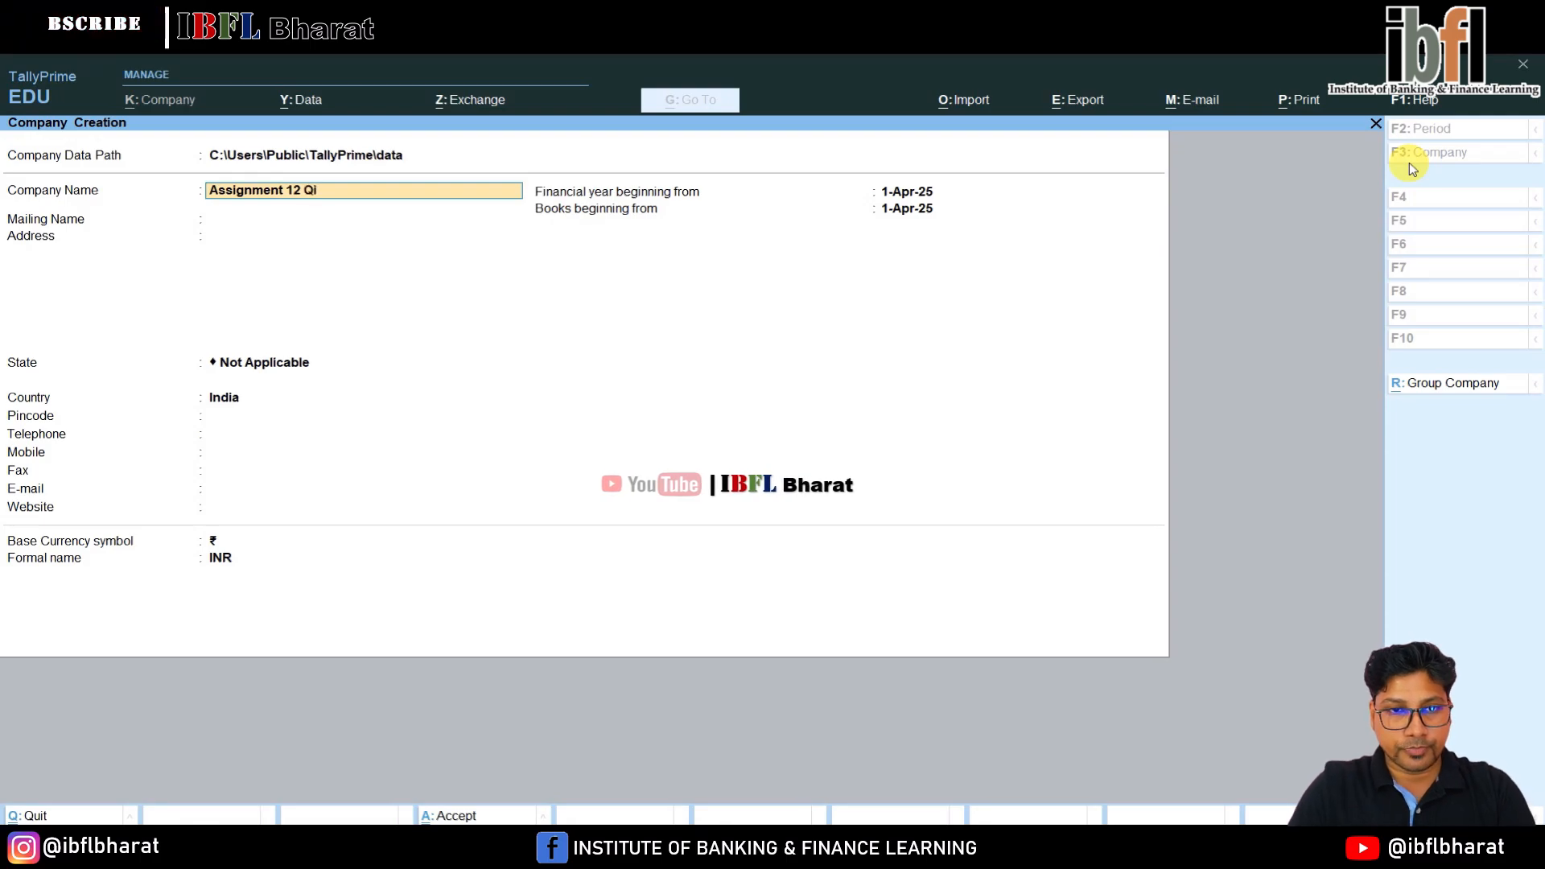
key(Return)
key(Return)
key(Return)
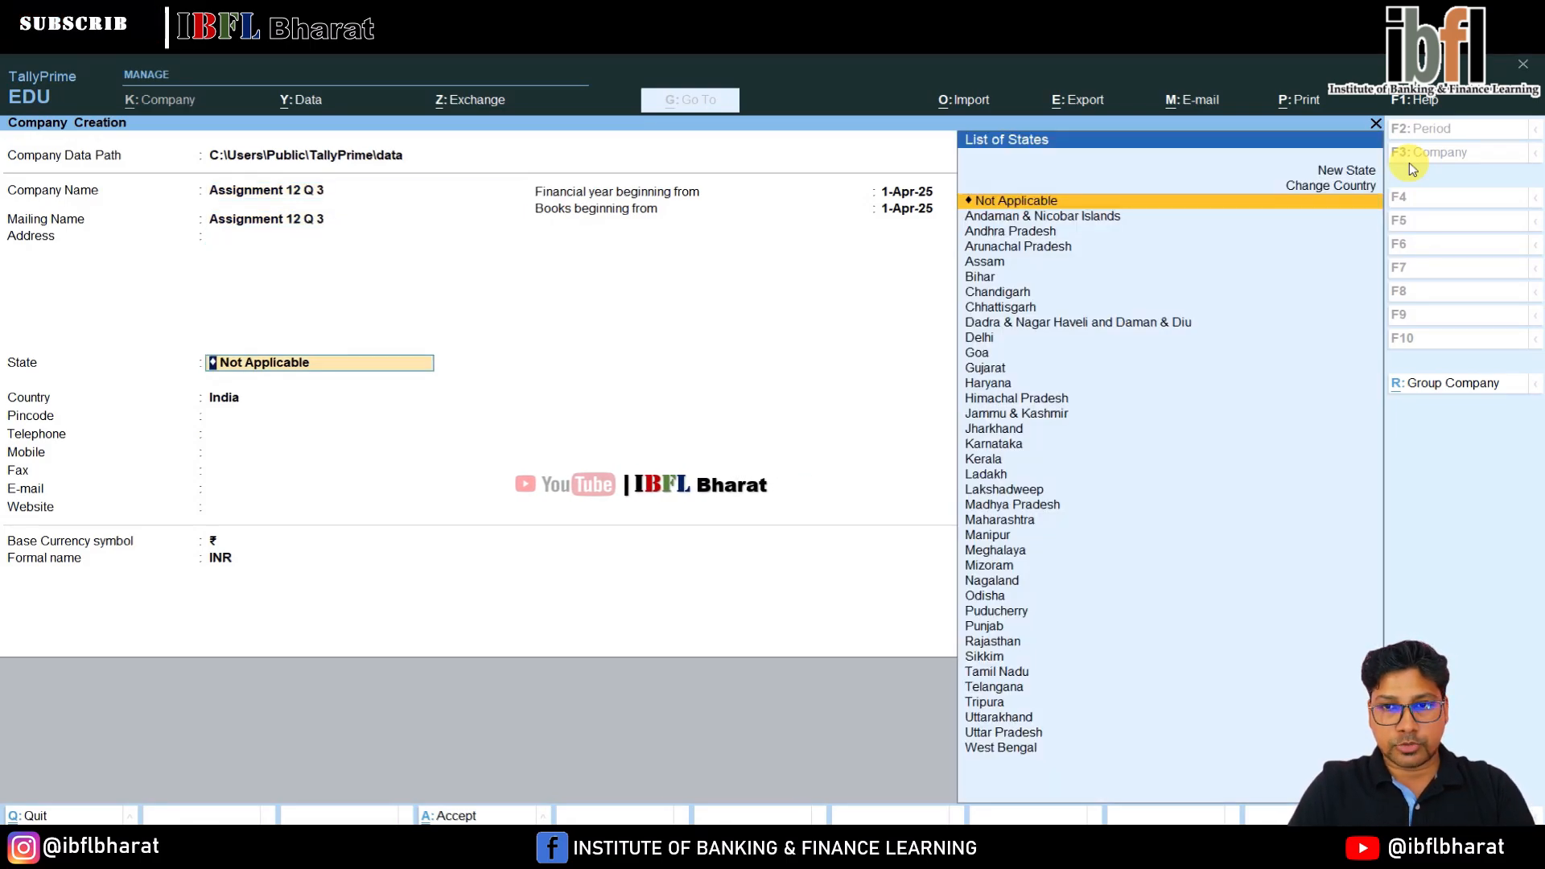
text(De)
key(Return)
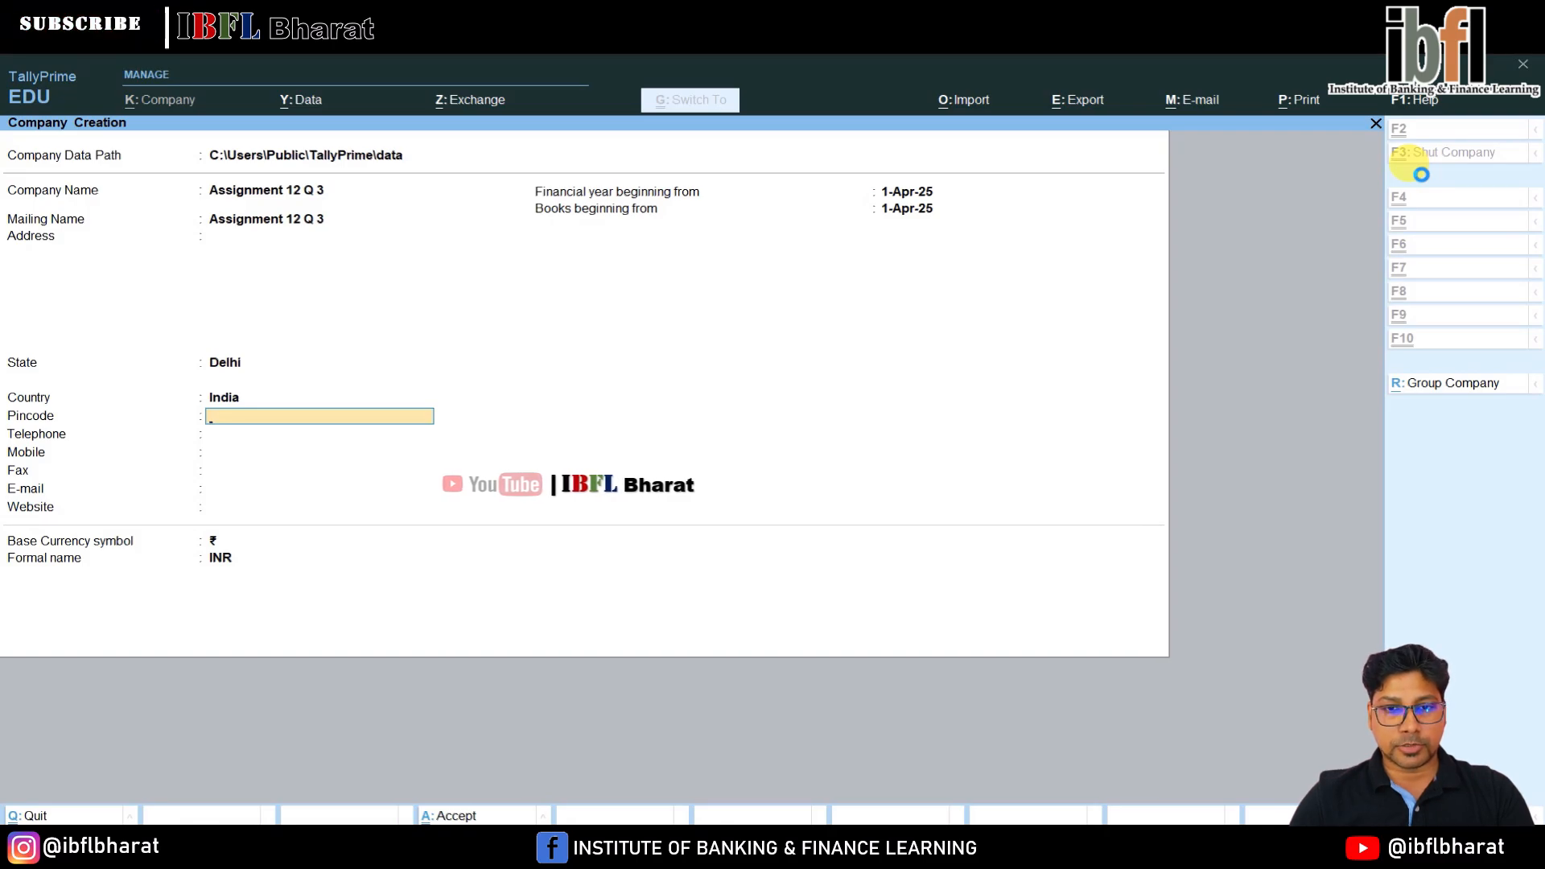
Create the company with the remaining details at their defaults, disable Goods and Services Tax (GST) and save the company features.
key(Return)
key(Return)
key(Return)
key(Return)
key(Return)
key(Return)
key(Return)
key(Return)
key(Return)
key(Return)
key(Return)
key(Return)
key(Return)
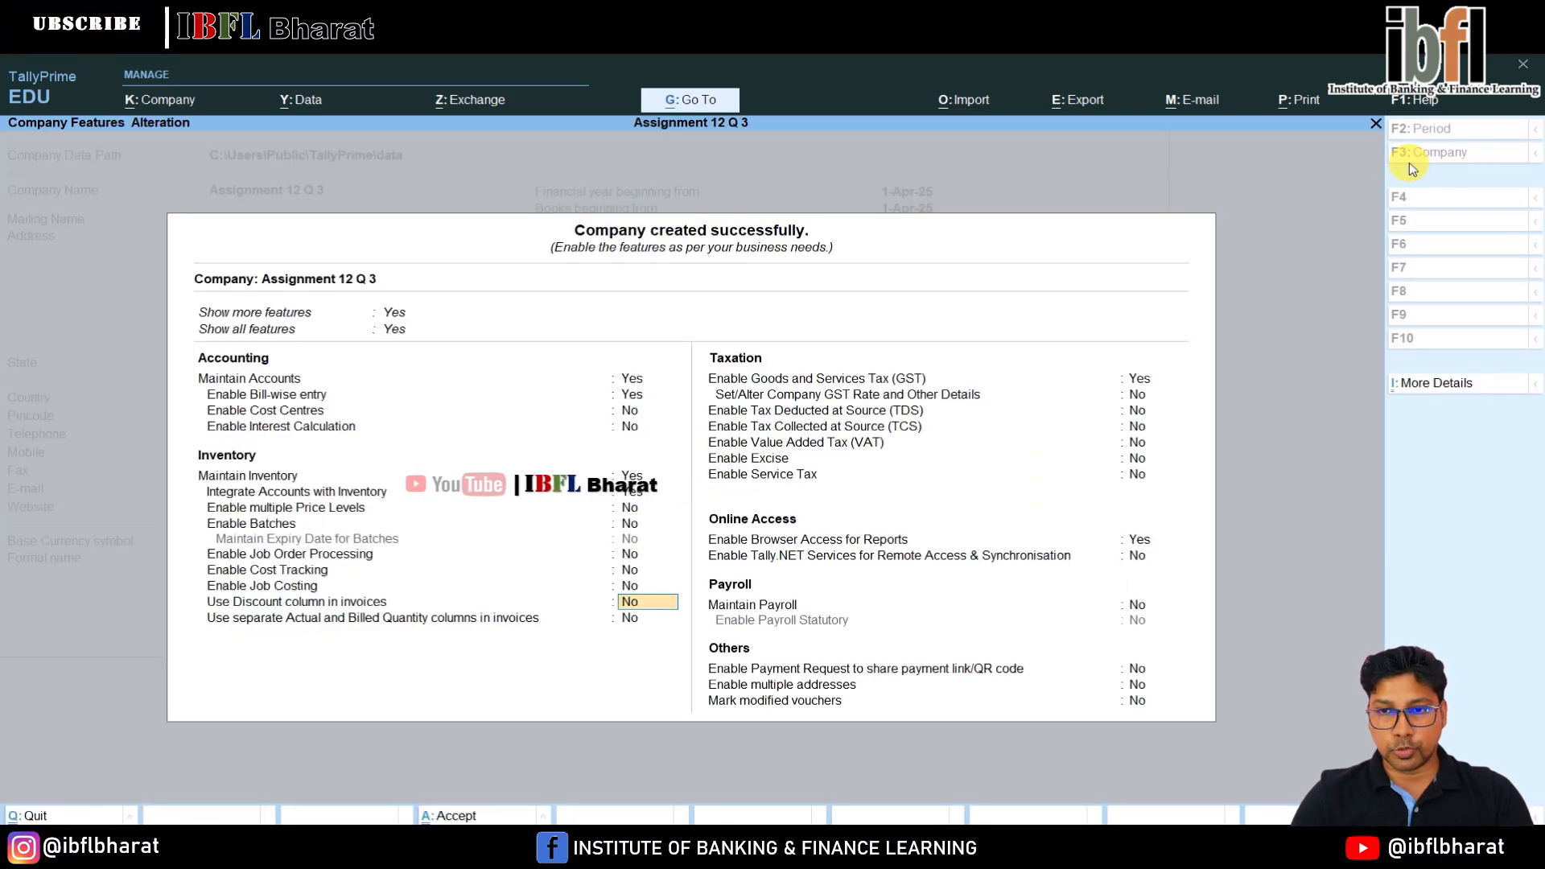
key(n)
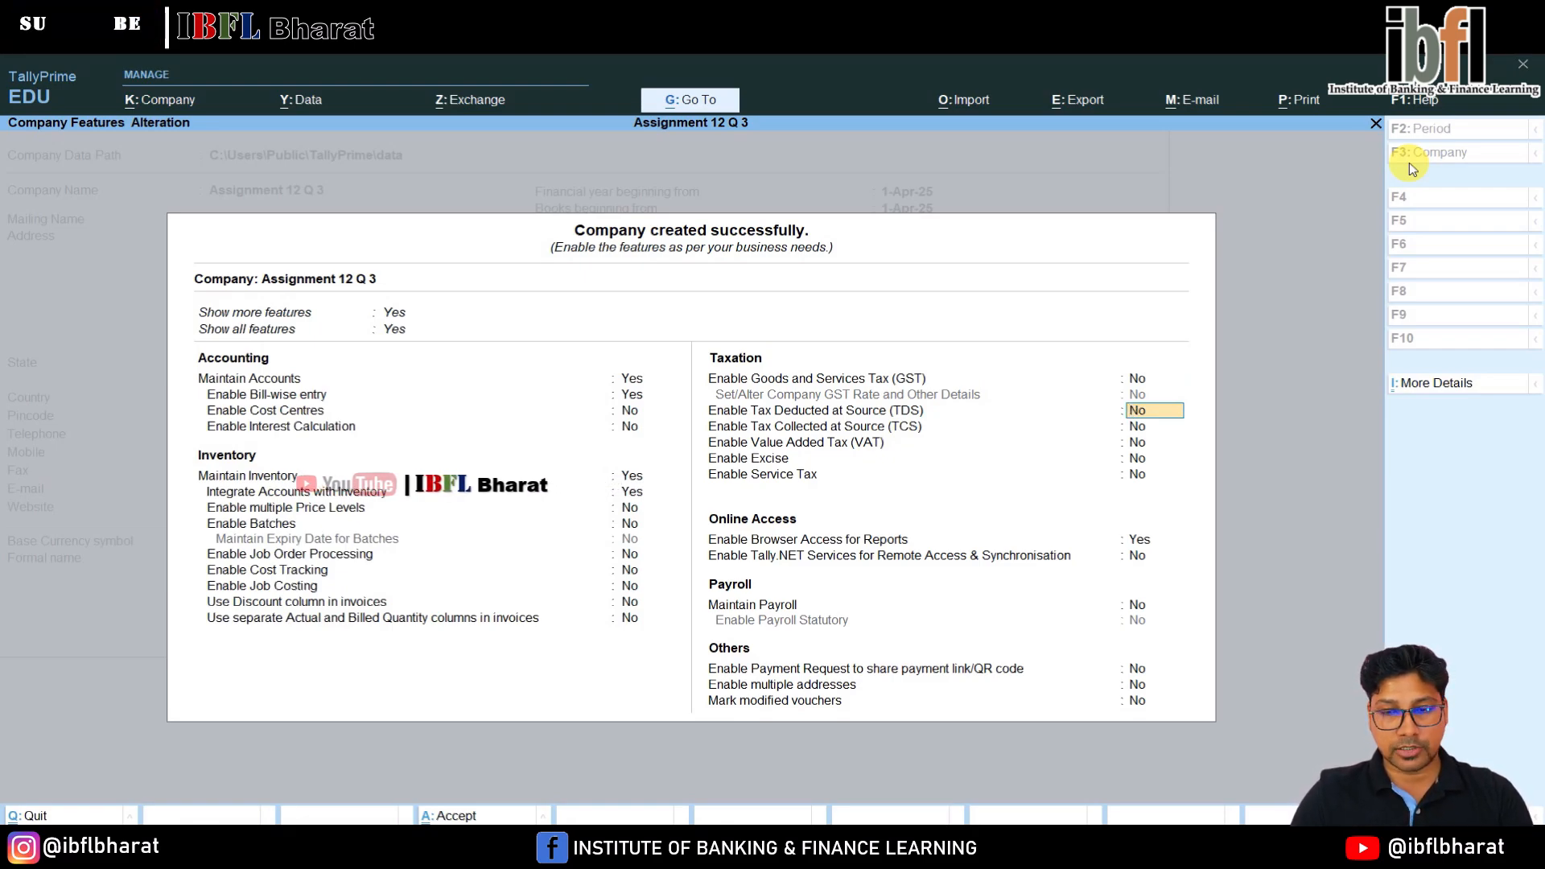
key(ctrl+a)
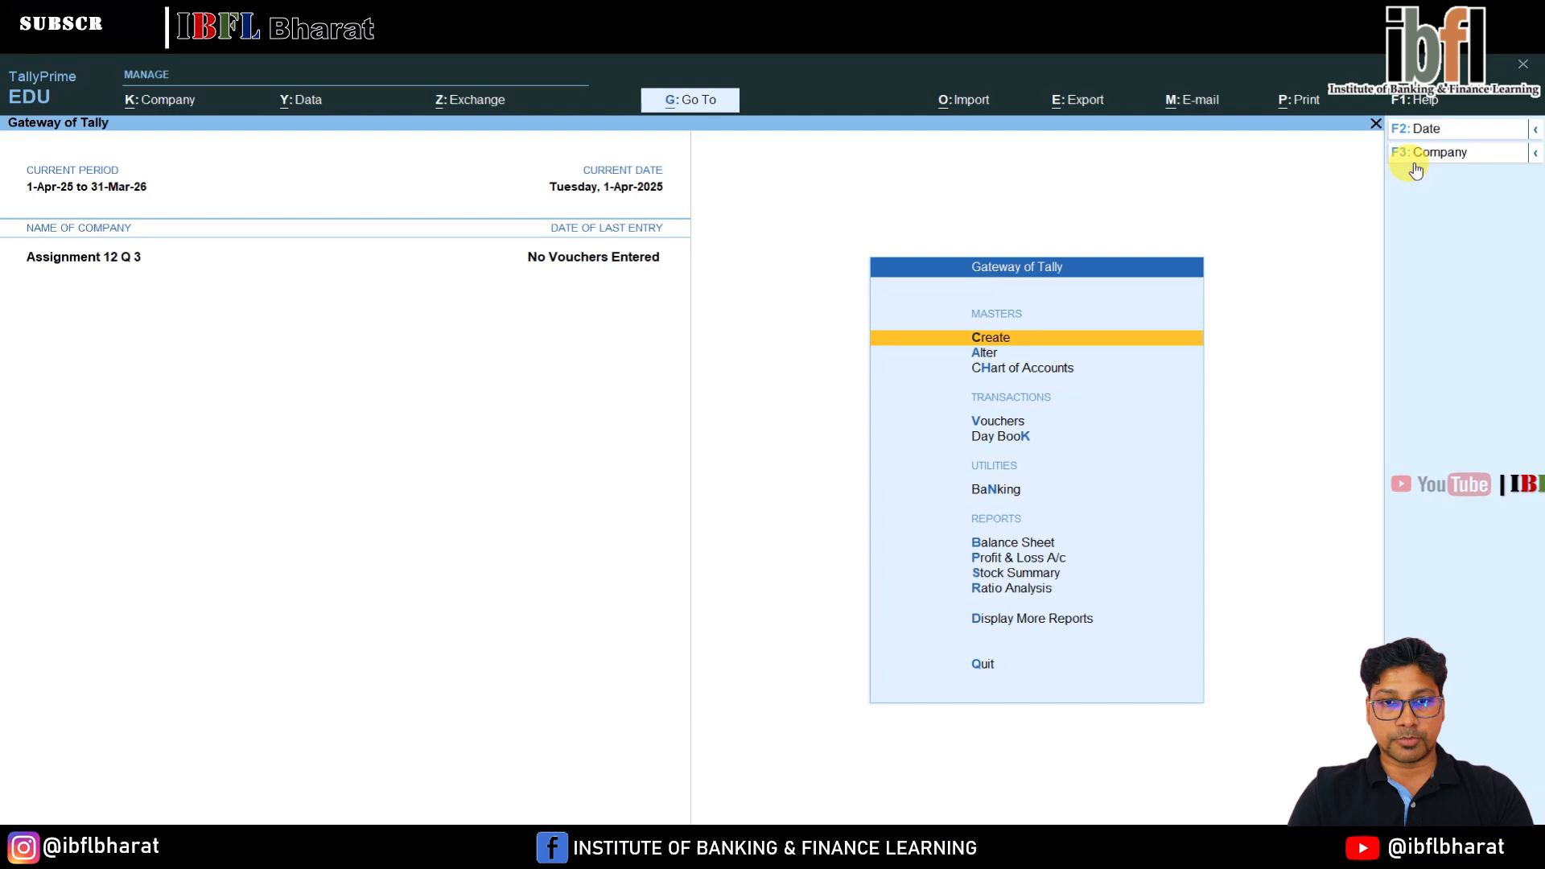
Start a new ledger named Capital under Capital Account, keeping the default mailing, banking and tax details.
key(Return)
key(Down)
key(Return)
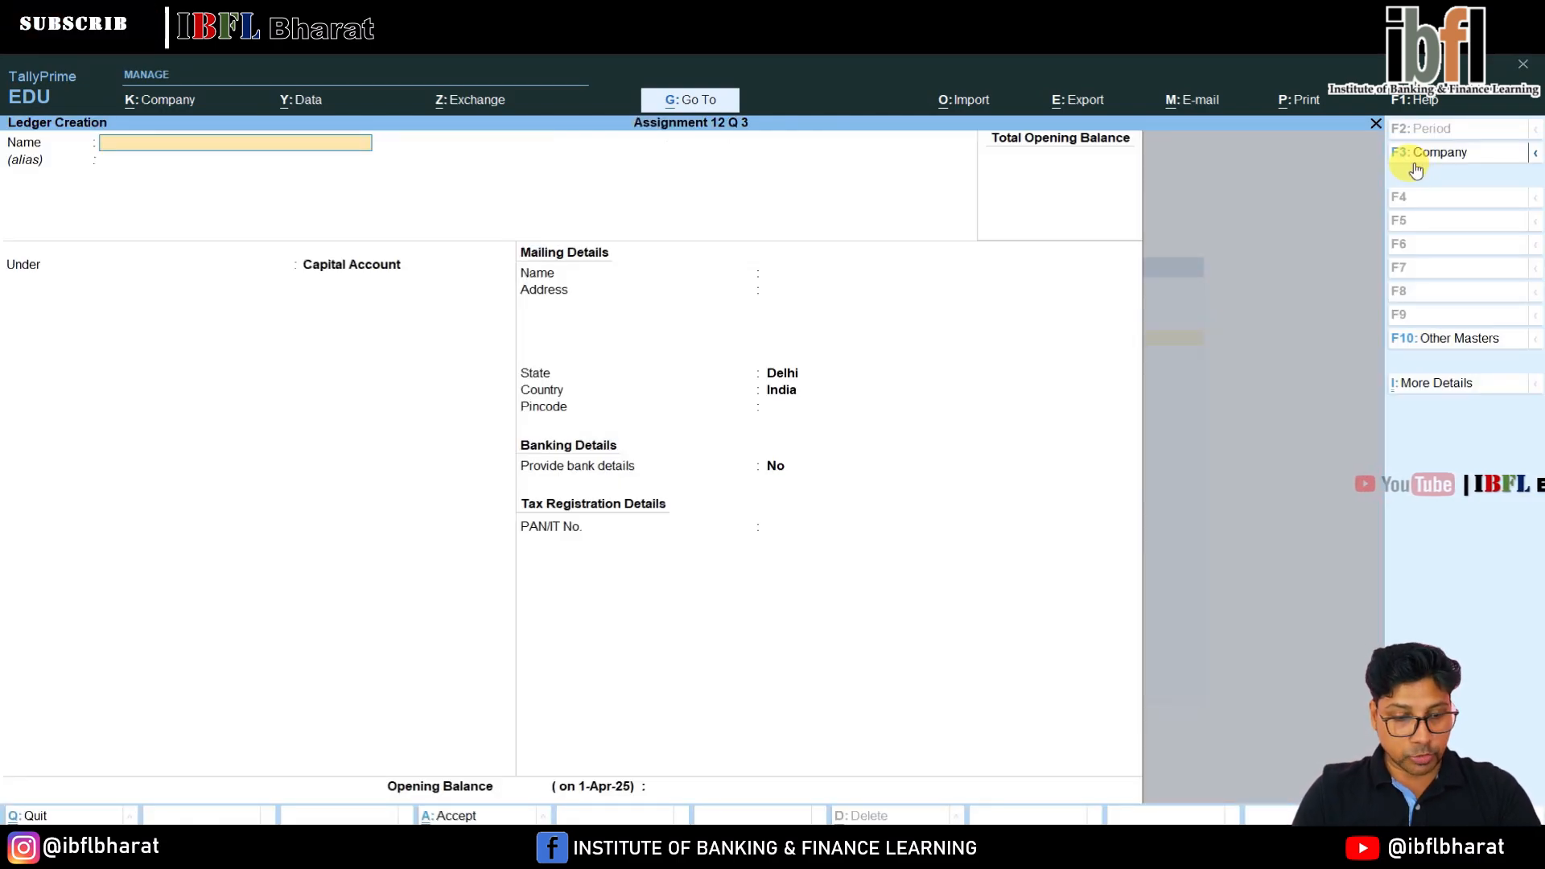
text(Capita)
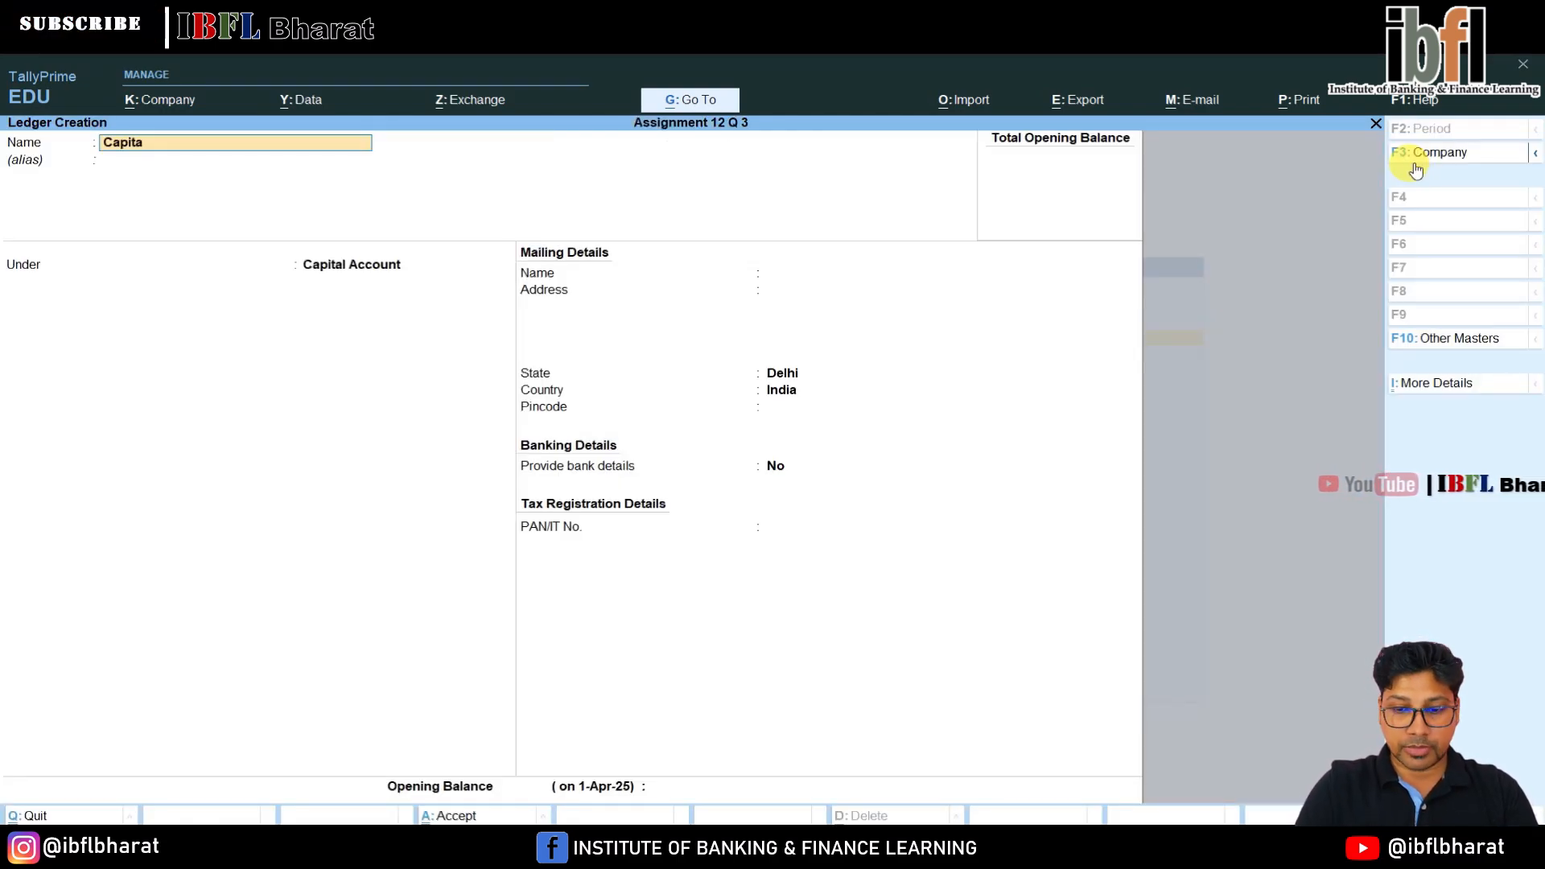
text(l)
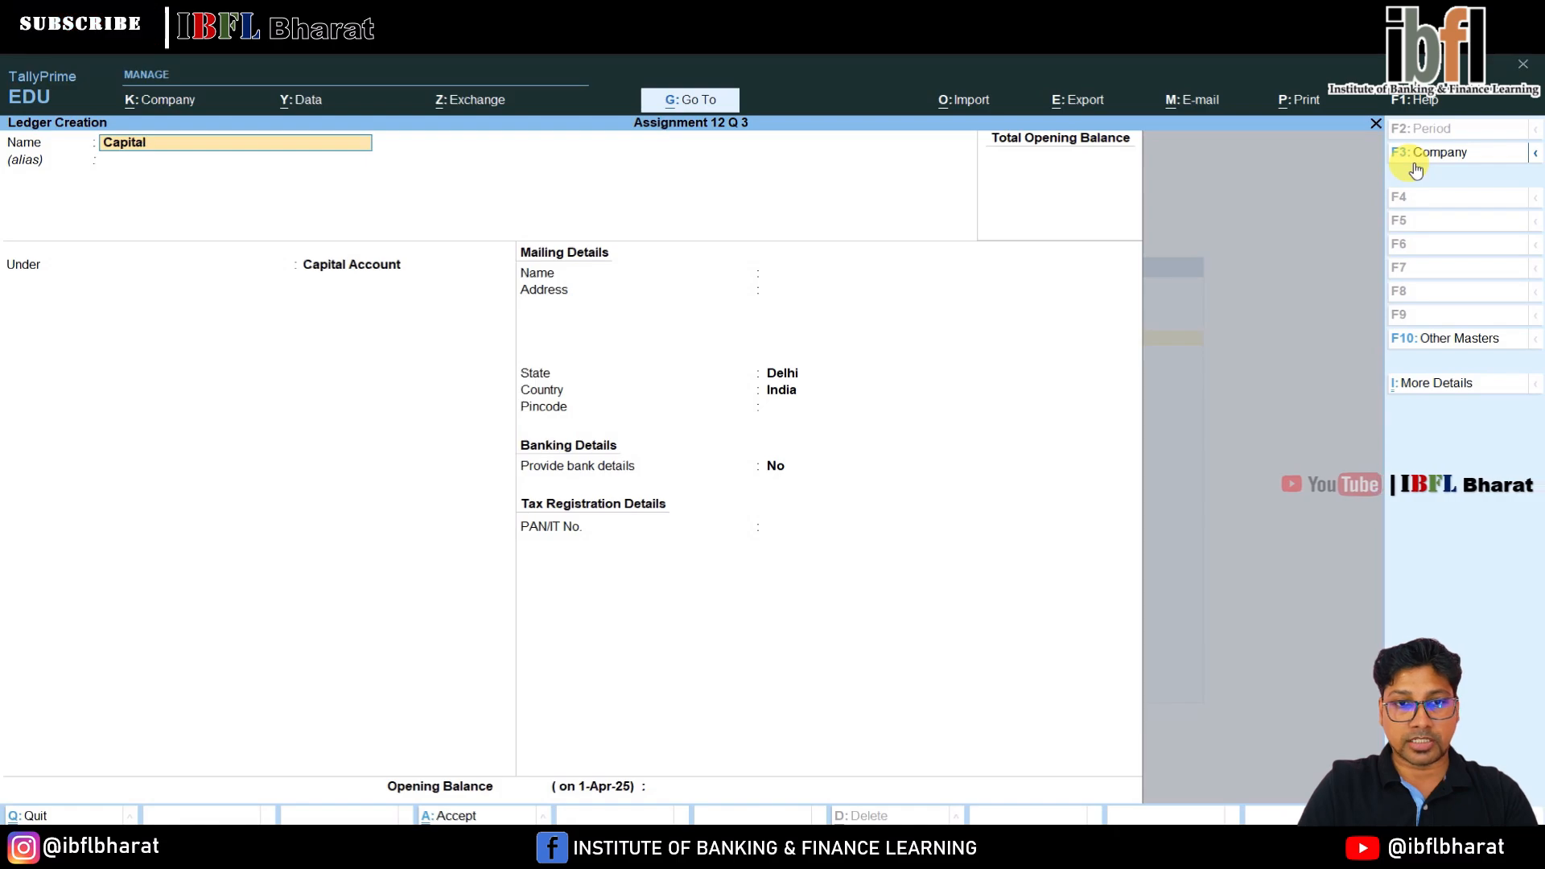
key(Return)
key(Return)
key(Return)
key(Return)
key(Return)
key(Return)
key(Return)
key(Return)
key(Return)
key(Return)
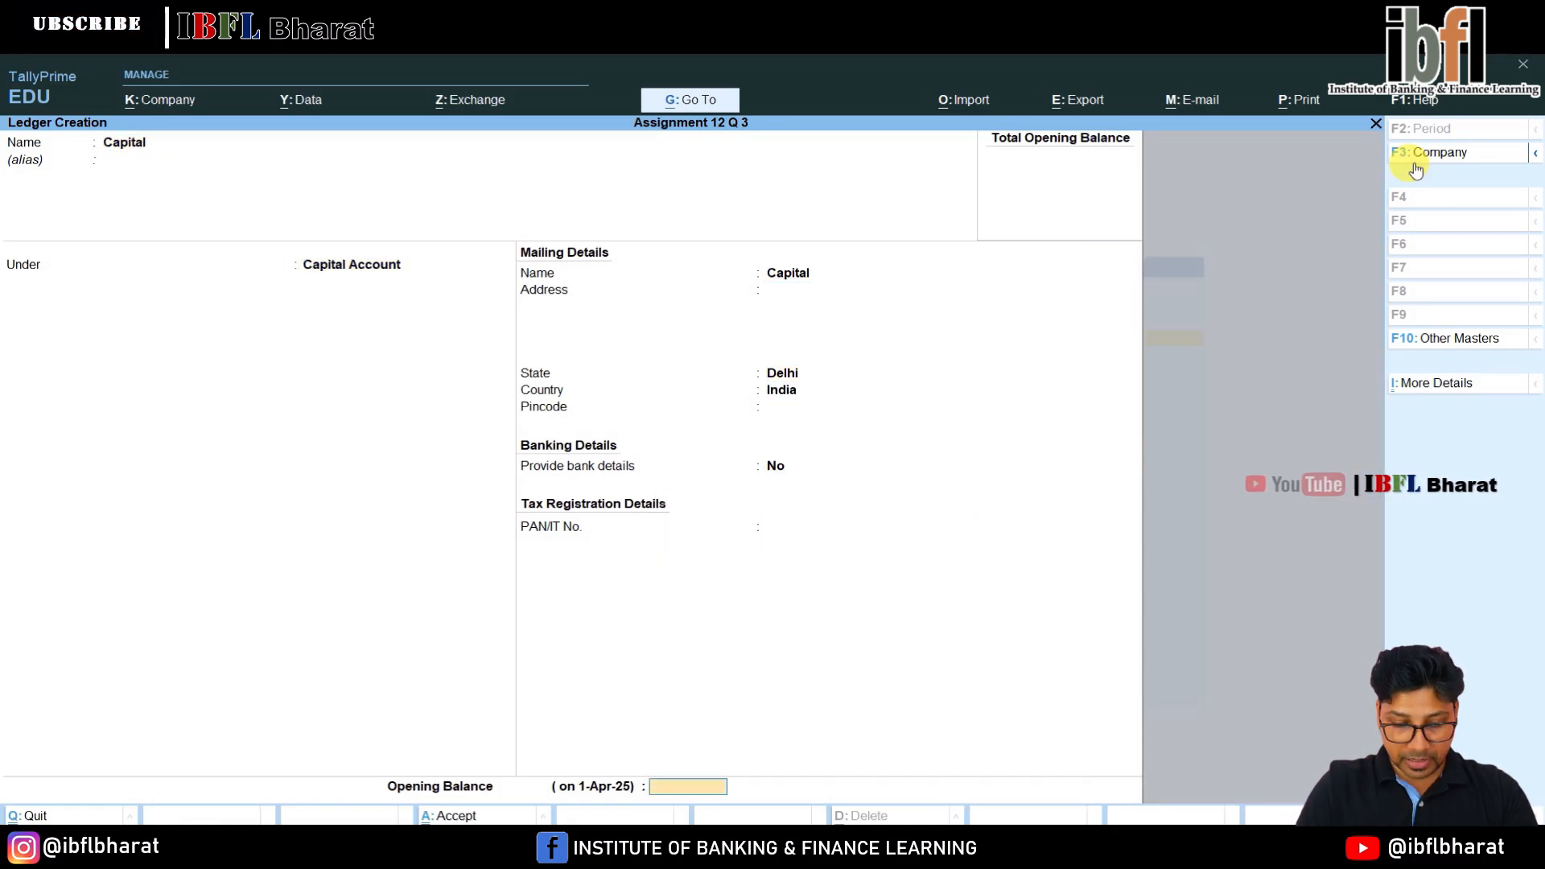
Set the Capital ledger's opening balance to 275000 Cr and save the ledger.
text(2750)
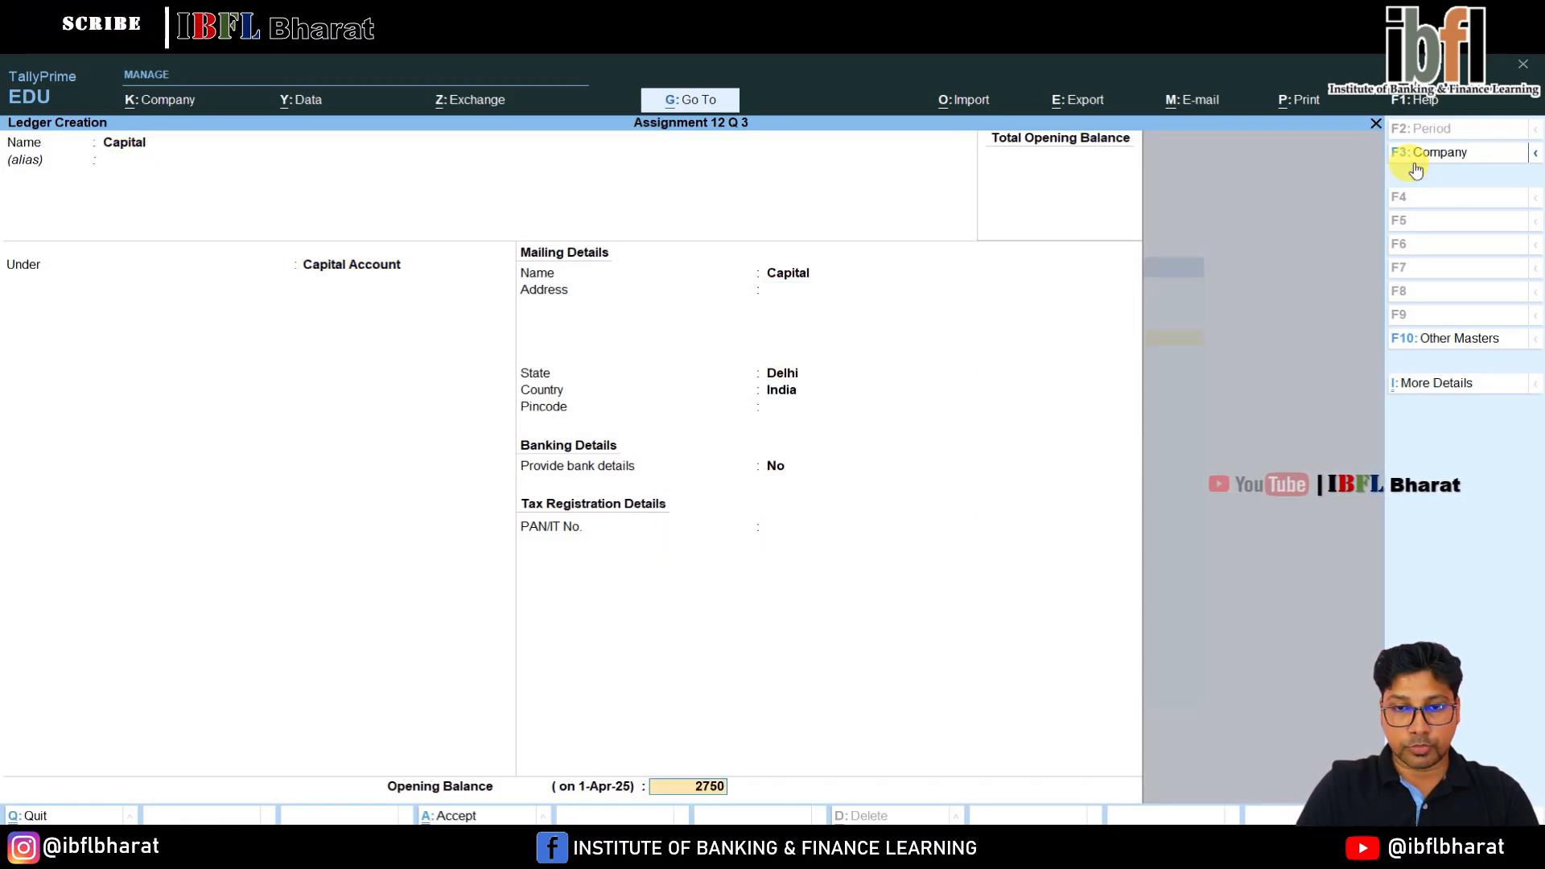
text(00)
key(Return)
key(Return)
key(Return)
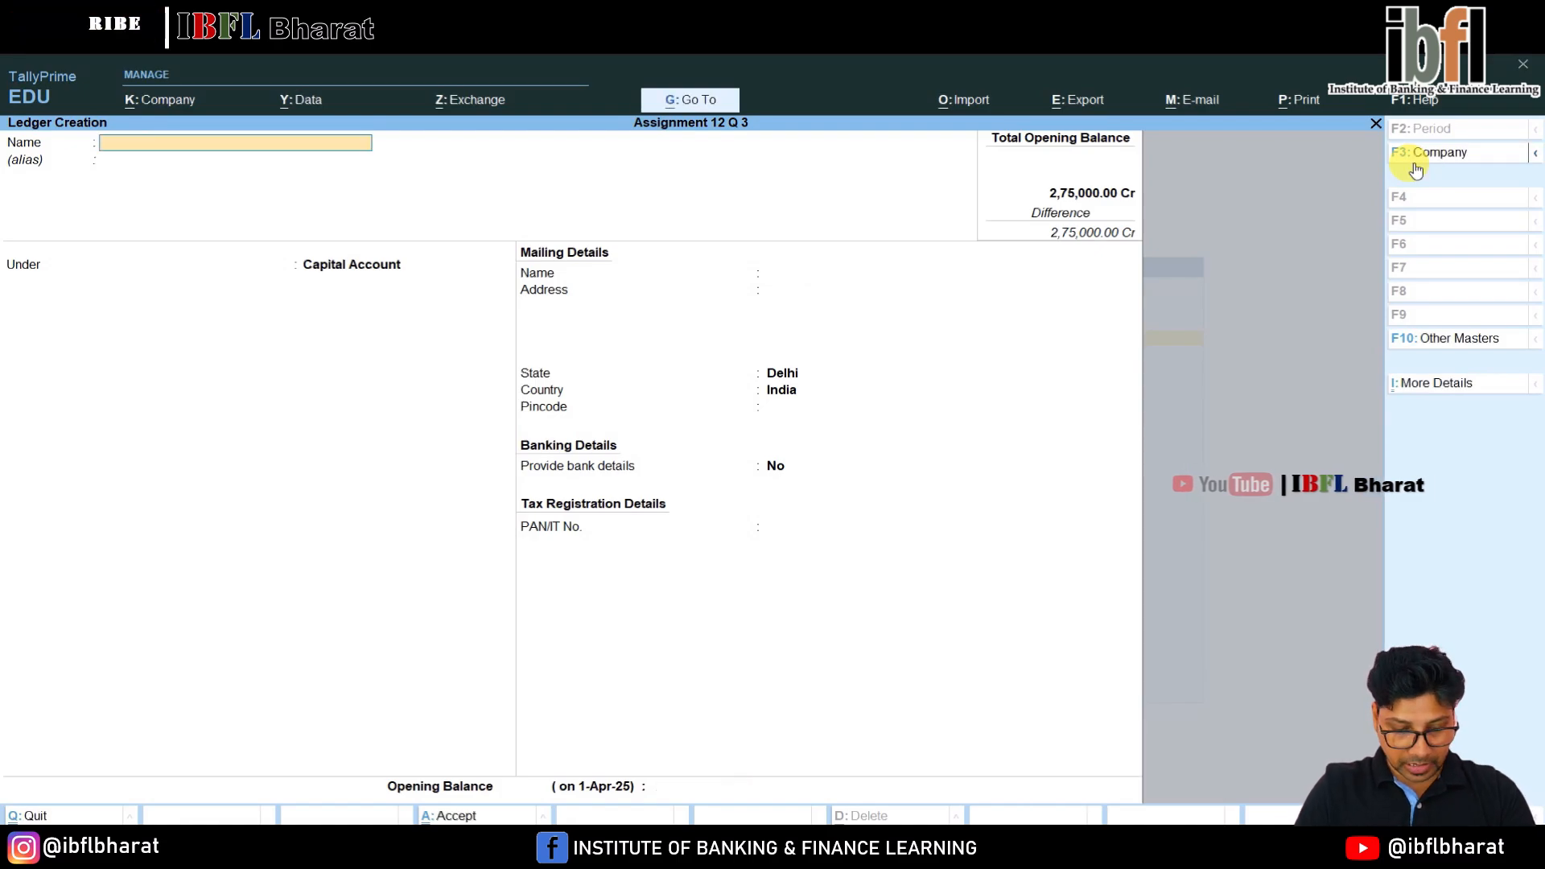
Name the next ledger Loan From India BANK and place it under Loans (Liability).
text(Loan)
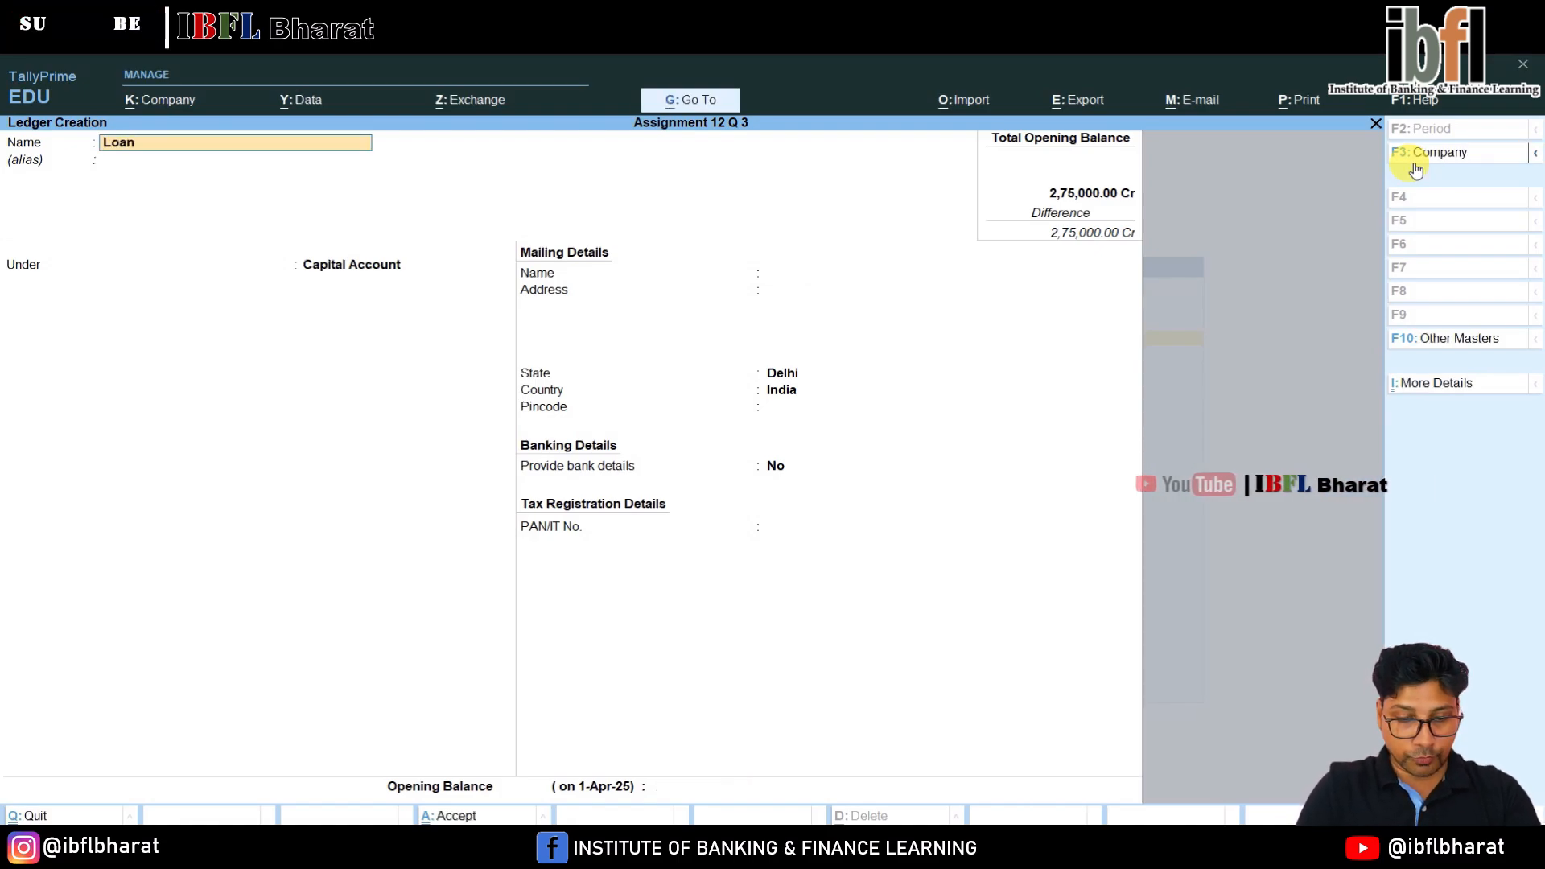
text( From India BANK)
key(Return)
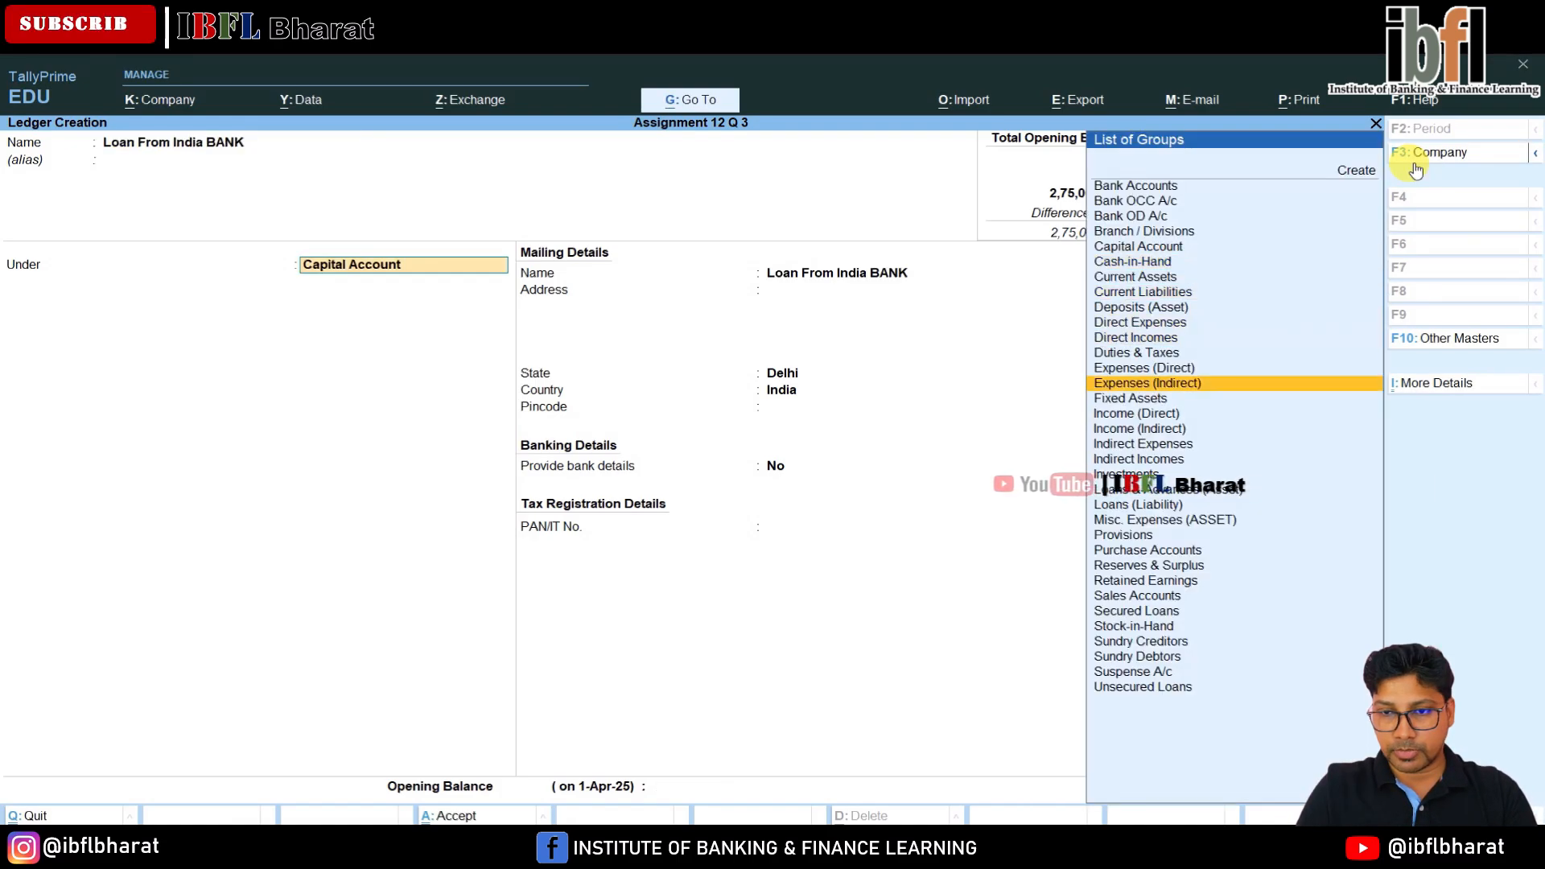
key(Down)
key(Down)
key(Down)
key(Down)
key(Down)
key(Down)
key(Down)
key(Down)
key(Down)
key(Up)
key(Return)
key(Return)
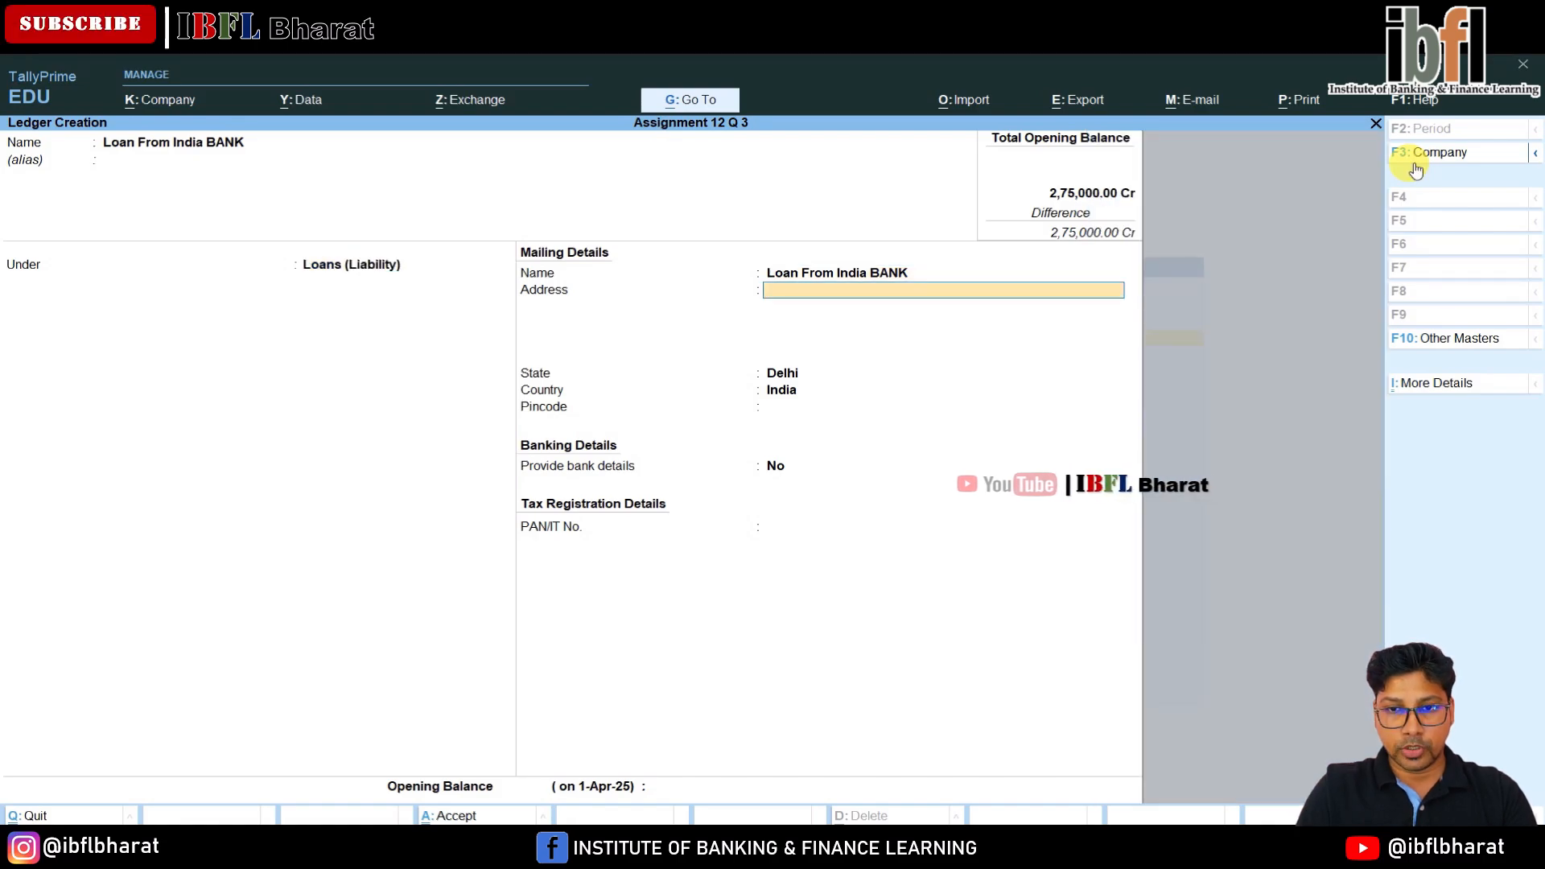
Give the Loan From India BANK ledger an opening balance of 122000 Cr and save it.
key(Return)
key(Return)
key(Return)
key(Return)
key(Return)
key(Return)
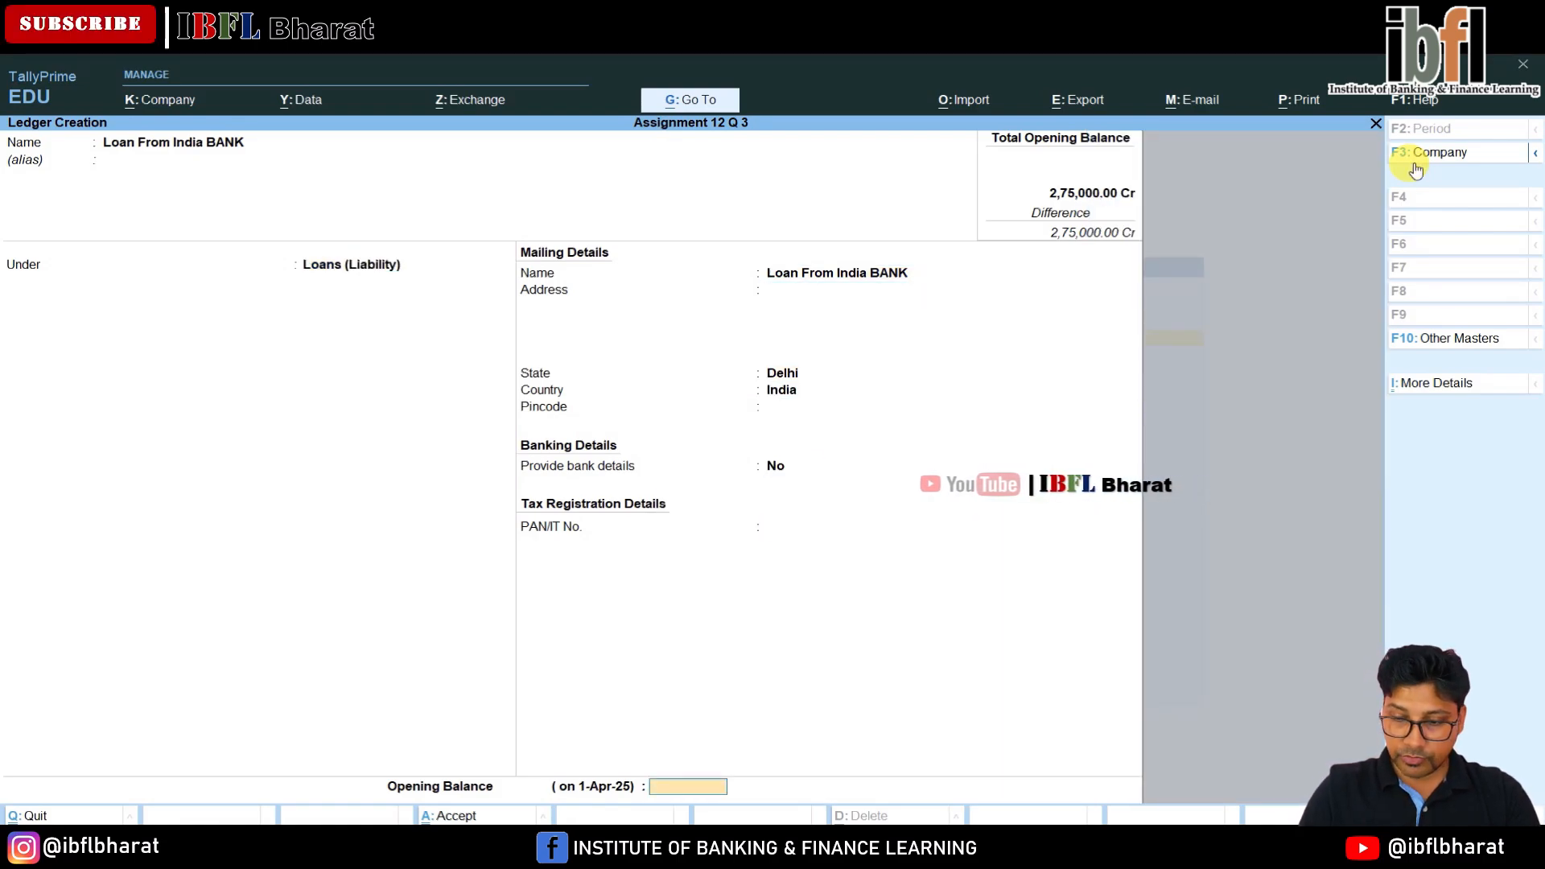
text(122000)
key(Return)
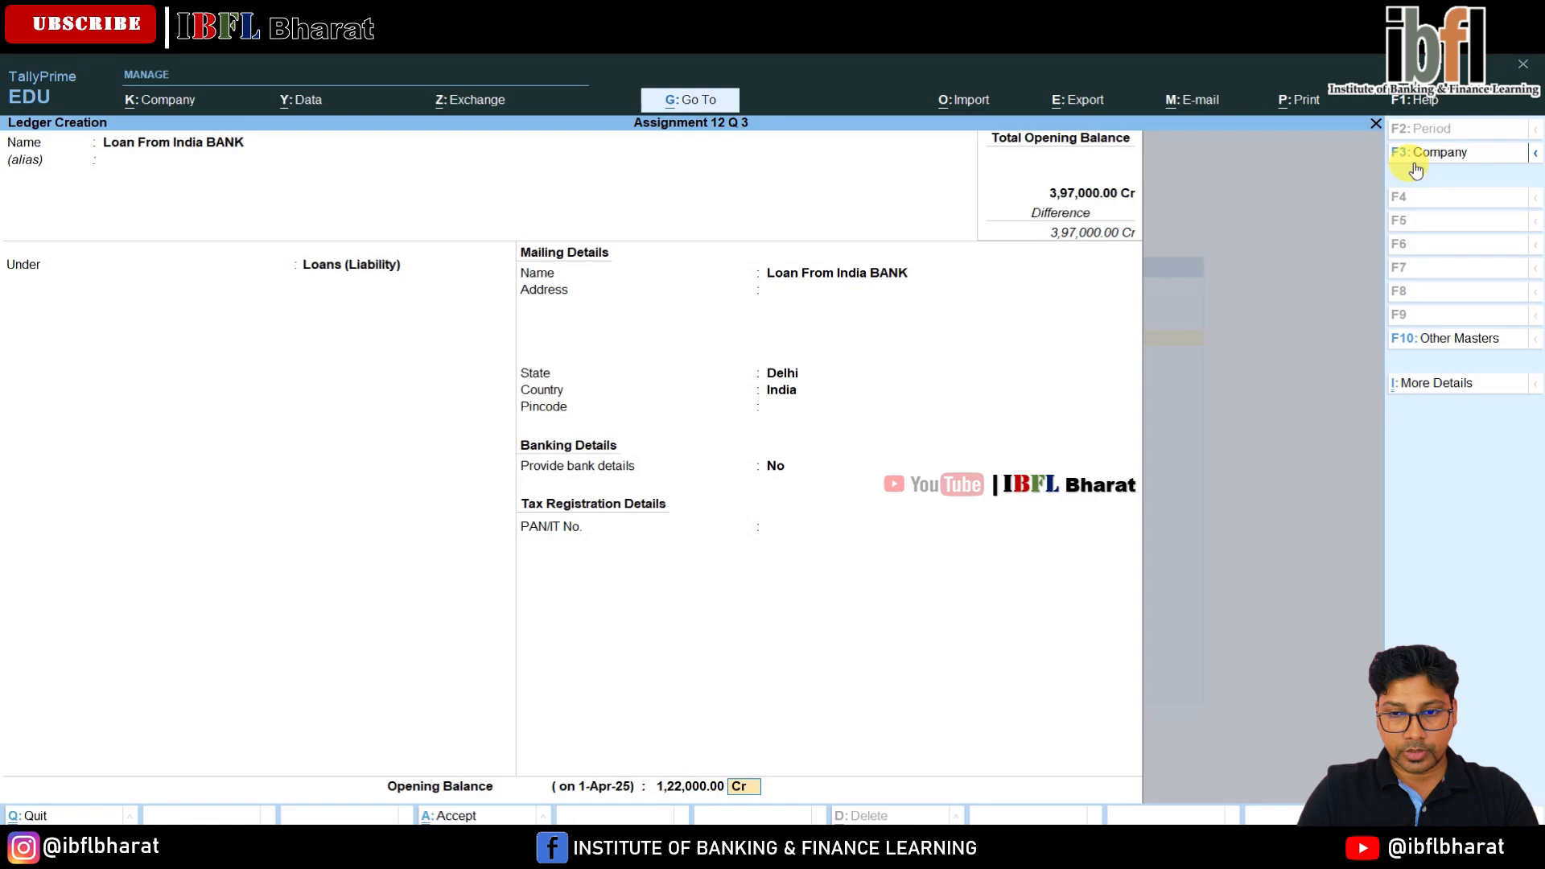
key(Return)
key(Return)
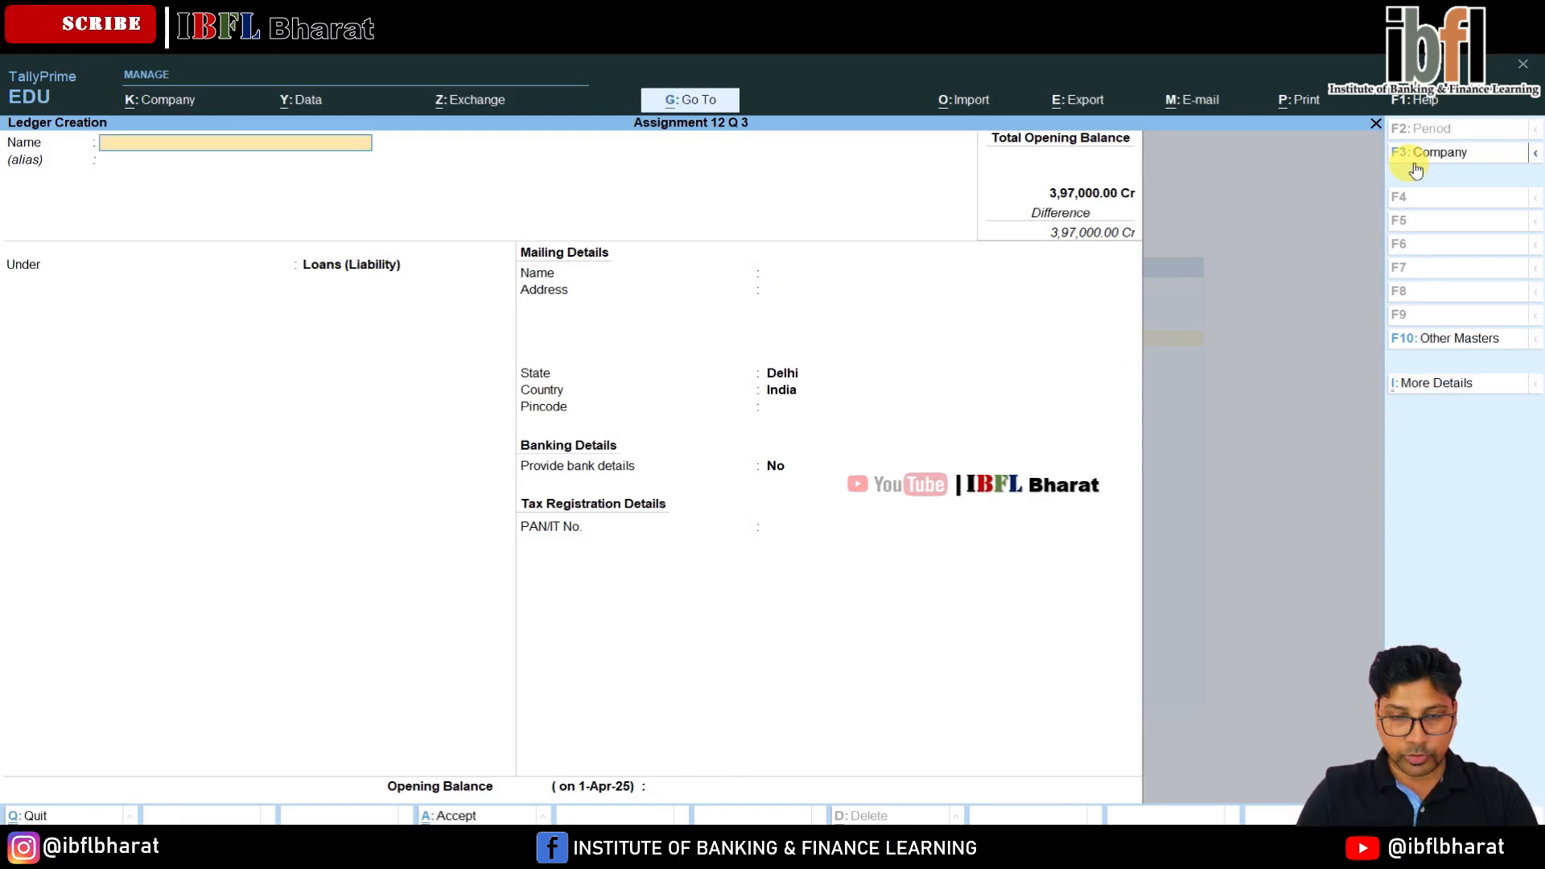
Alter the existing Profit & Loss A/c ledger to an opening balance of 32000 Cr, save it and leave master alteration.
key(Escape)
key(Return)
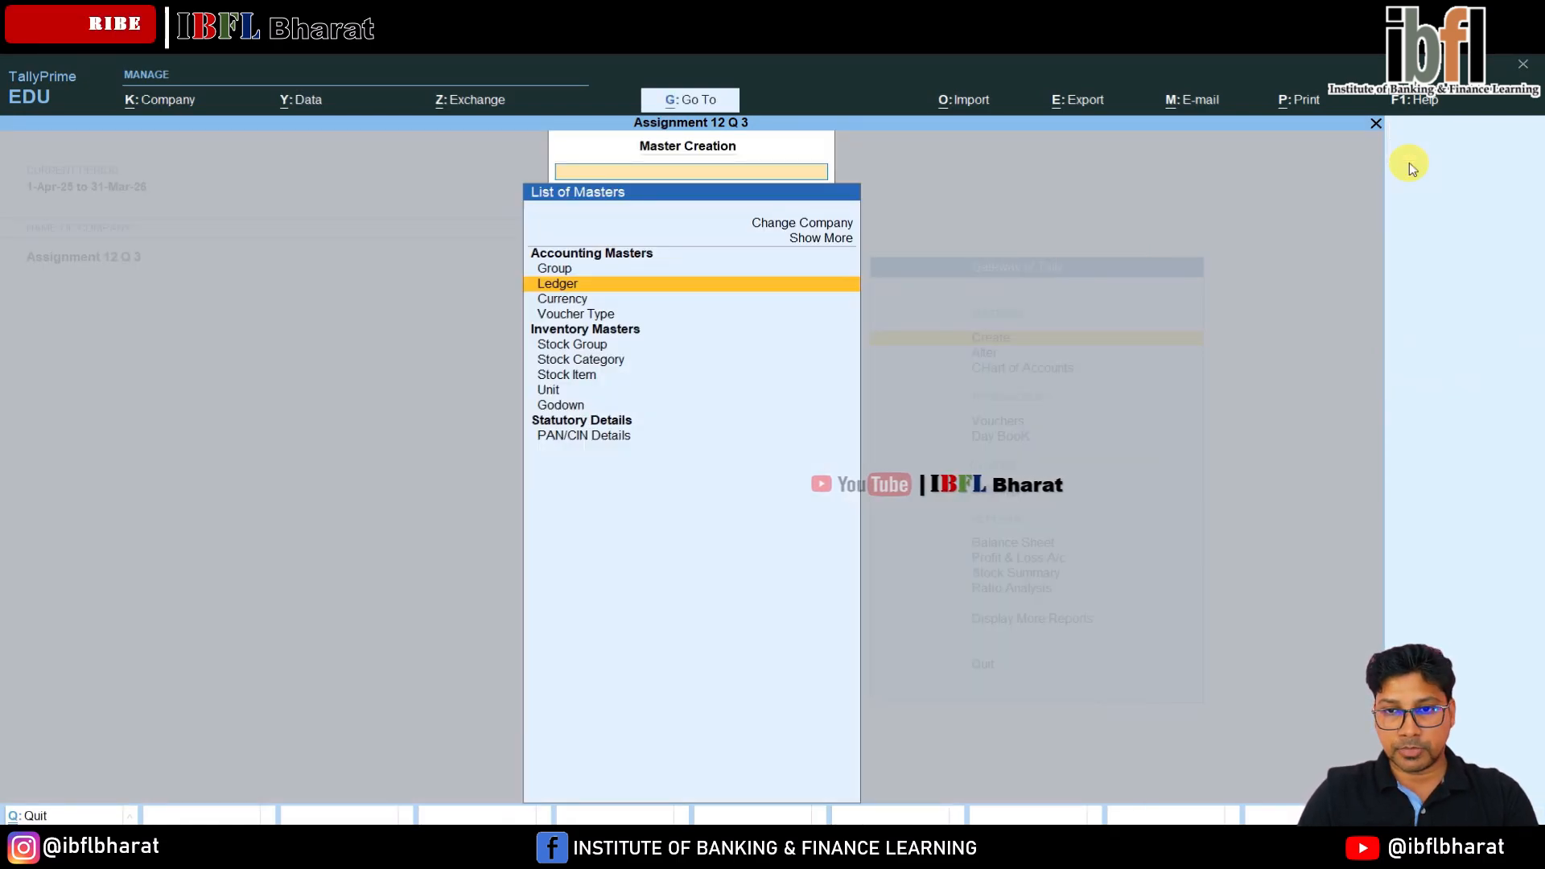
key(Escape)
key(Down)
key(Return)
key(Down)
key(Return)
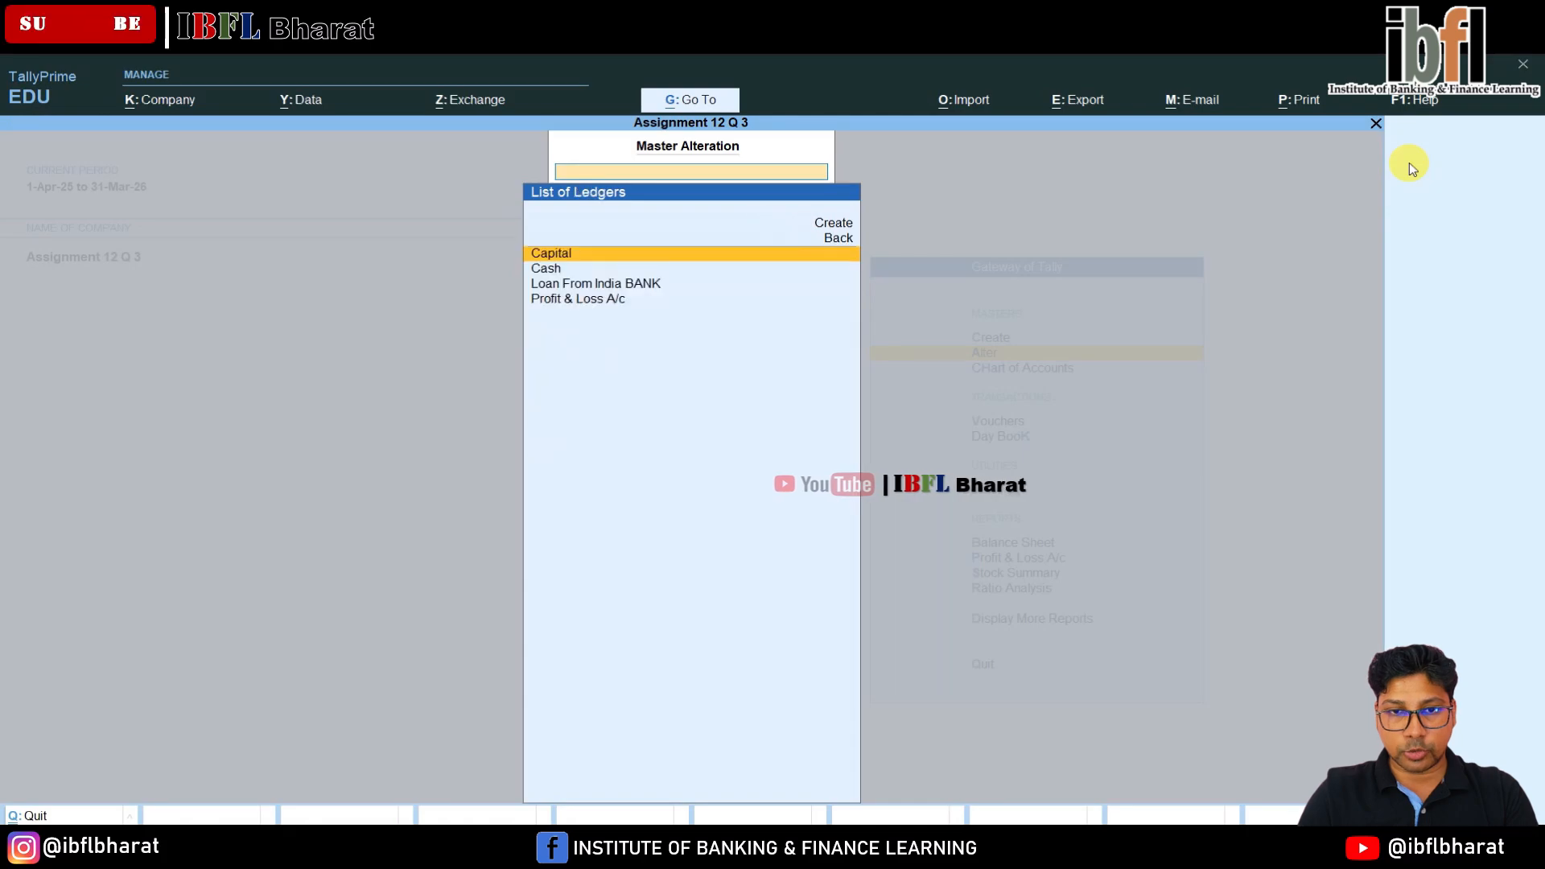
key(Down)
key(Down)
key(Down)
key(Return)
key(Return)
key(Return)
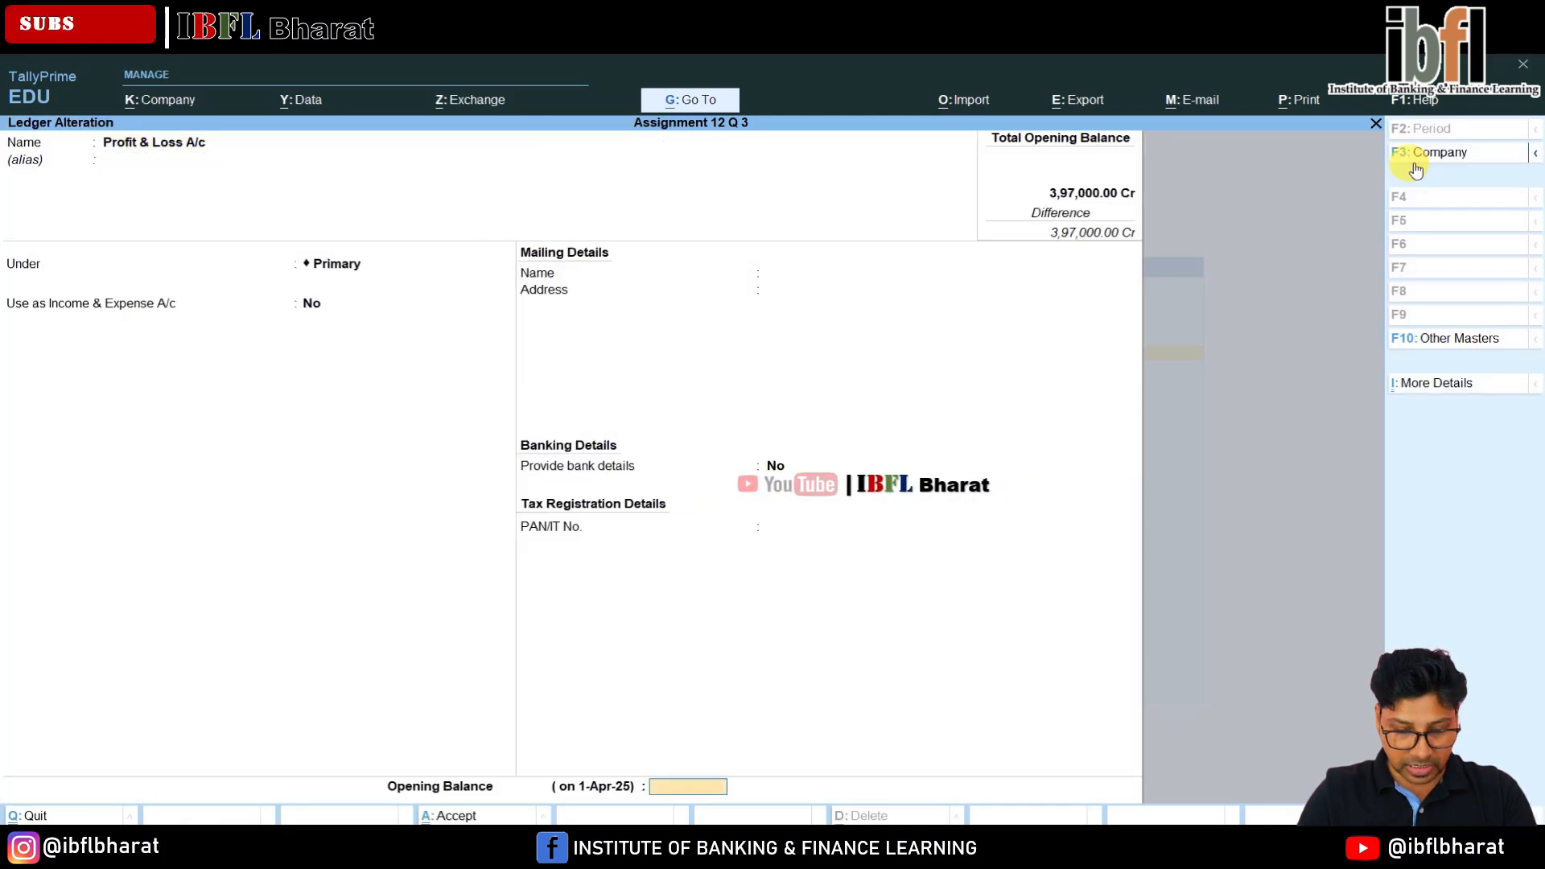
text(32,0)
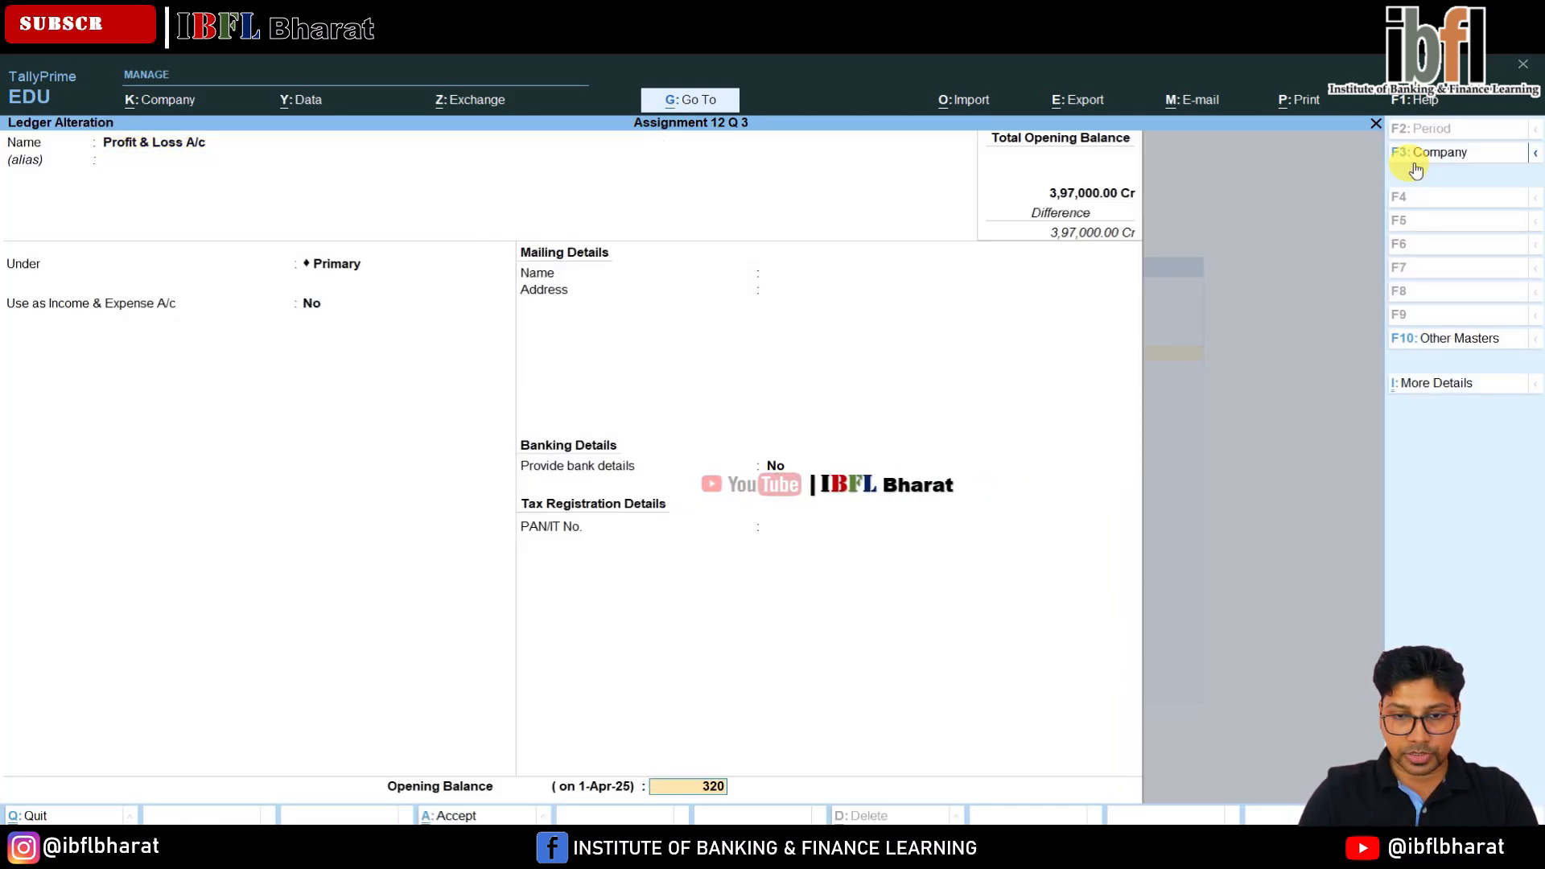
text(00)
key(Return)
key(Return)
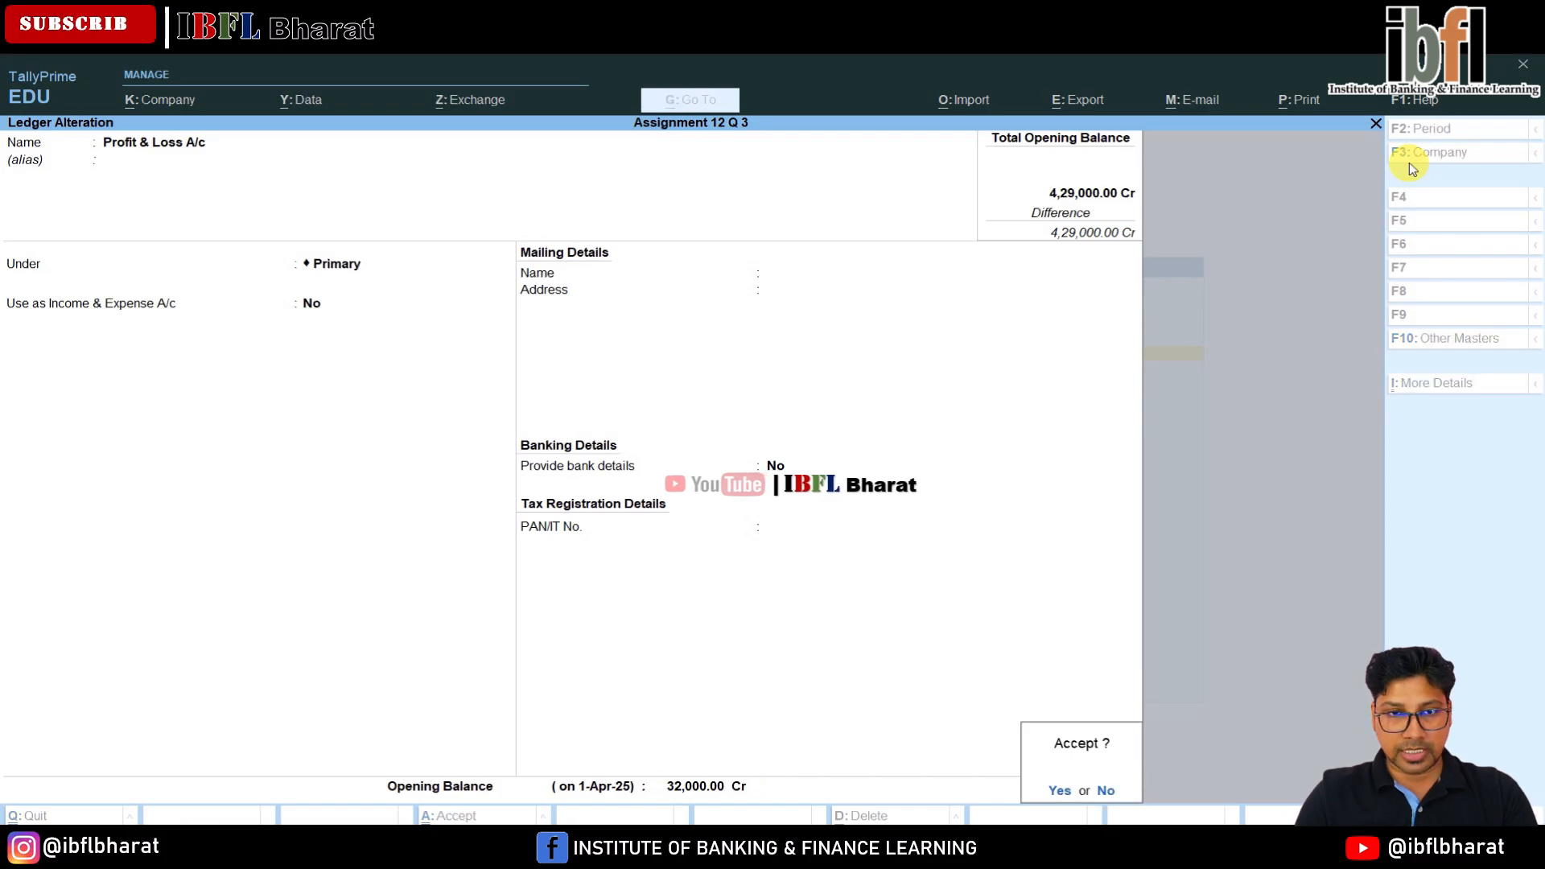
key(Return)
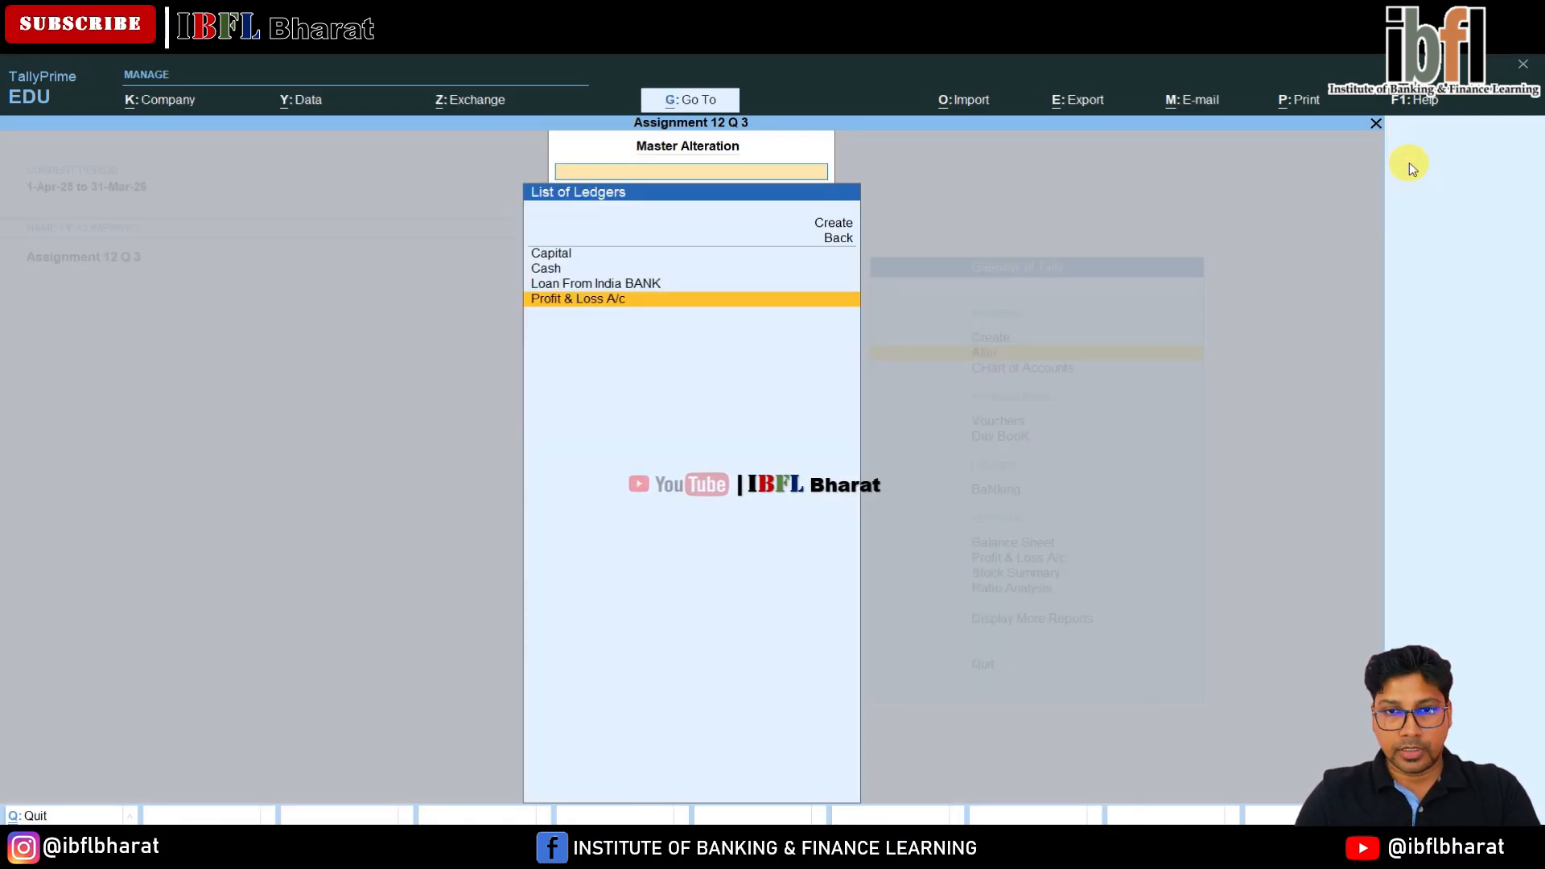
key(Escape)
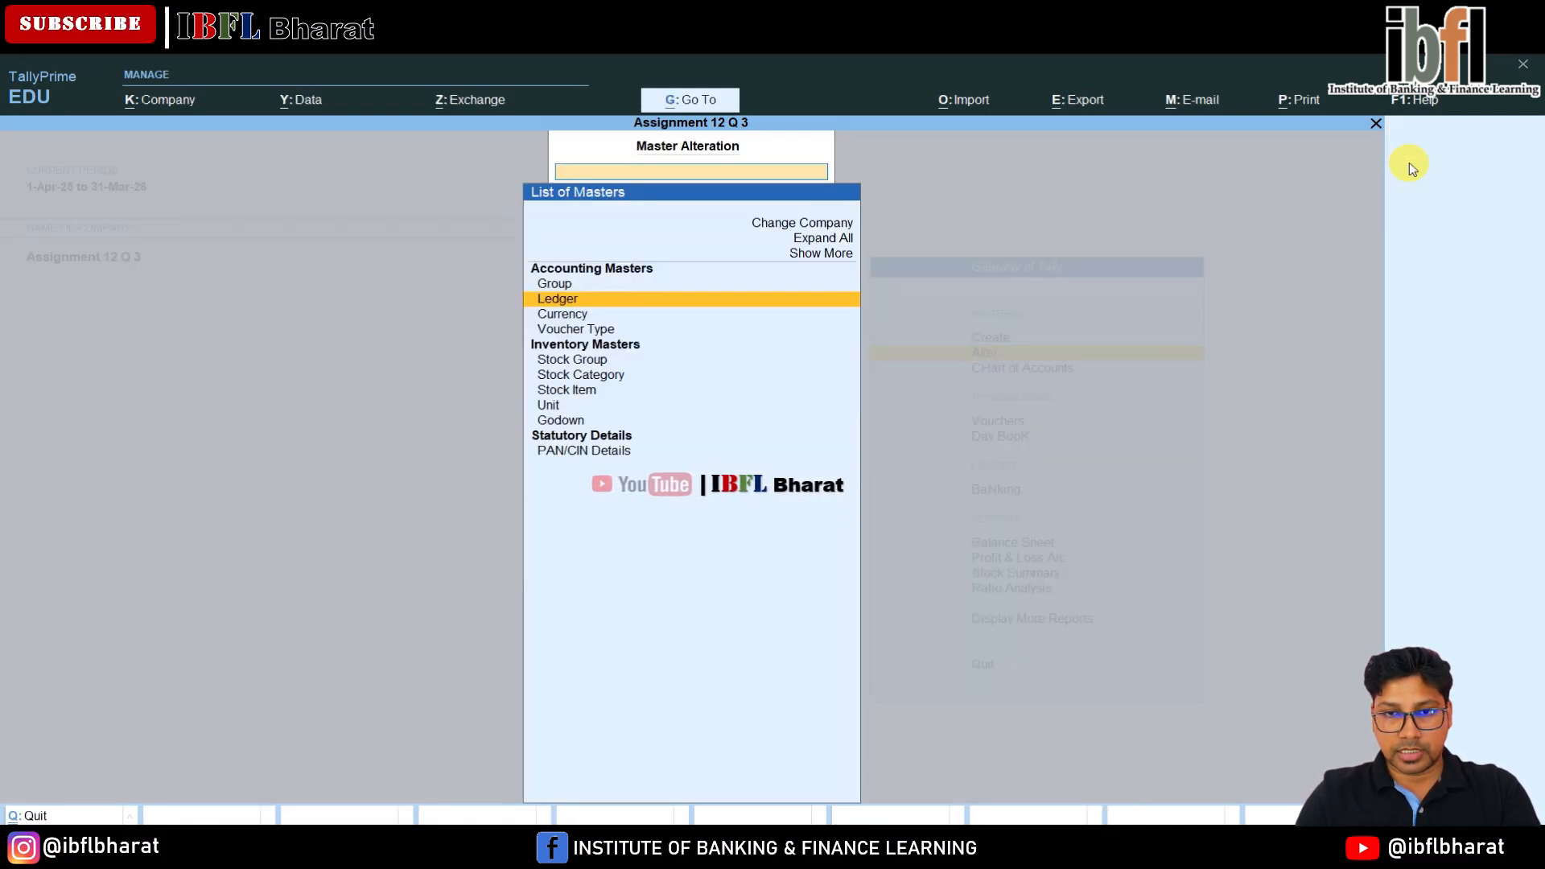
key(Escape)
Start a new ledger named Furniture under Fixed Assets, keeping the default mailing details.
key(Up)
key(Return)
key(Return)
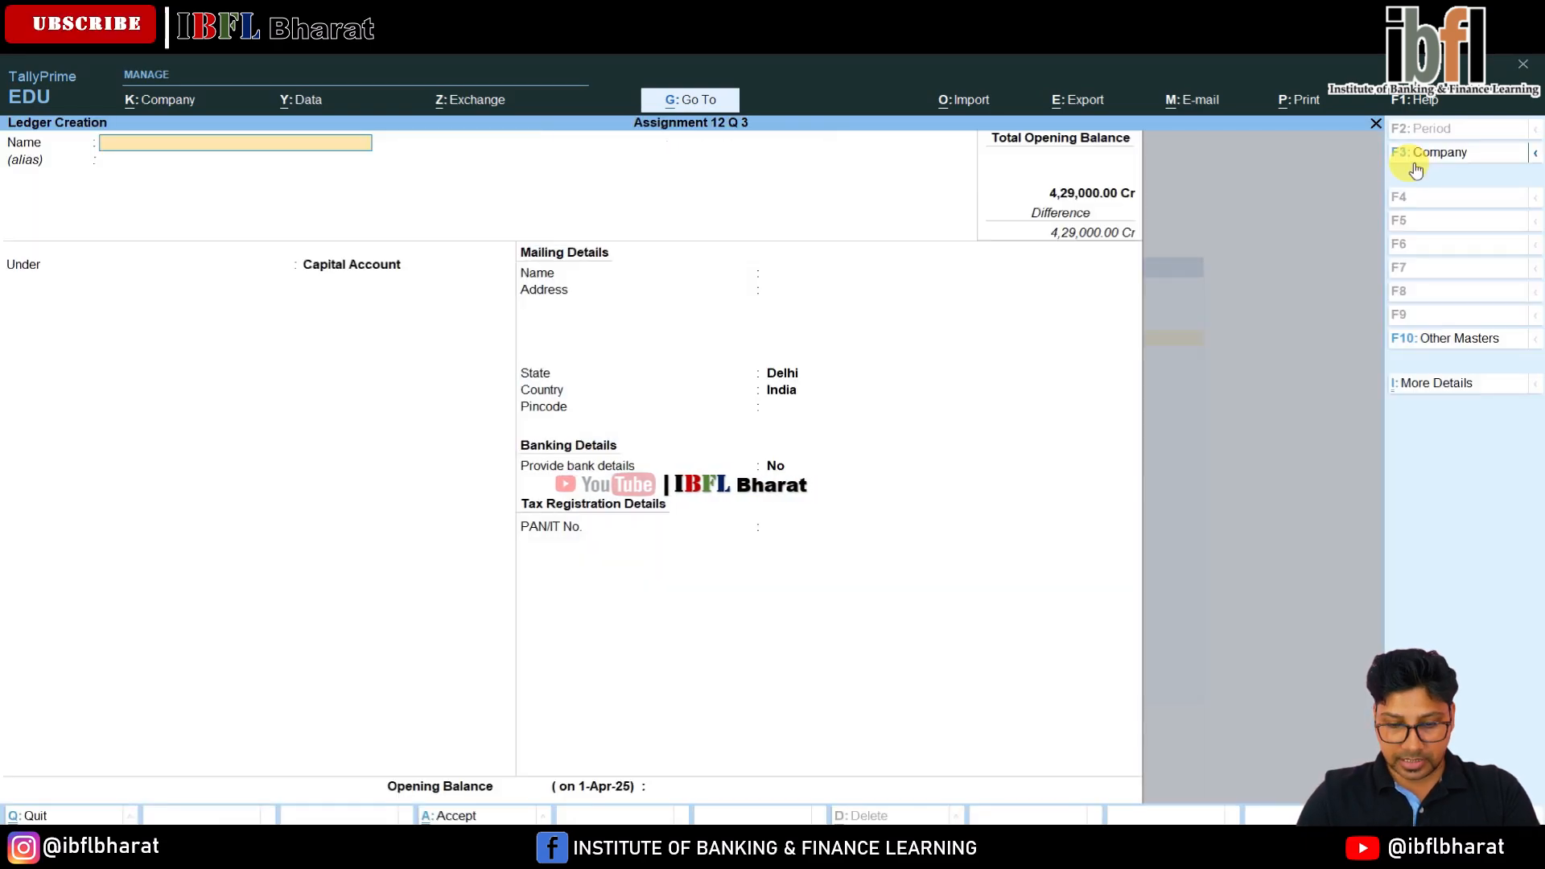
text(F)
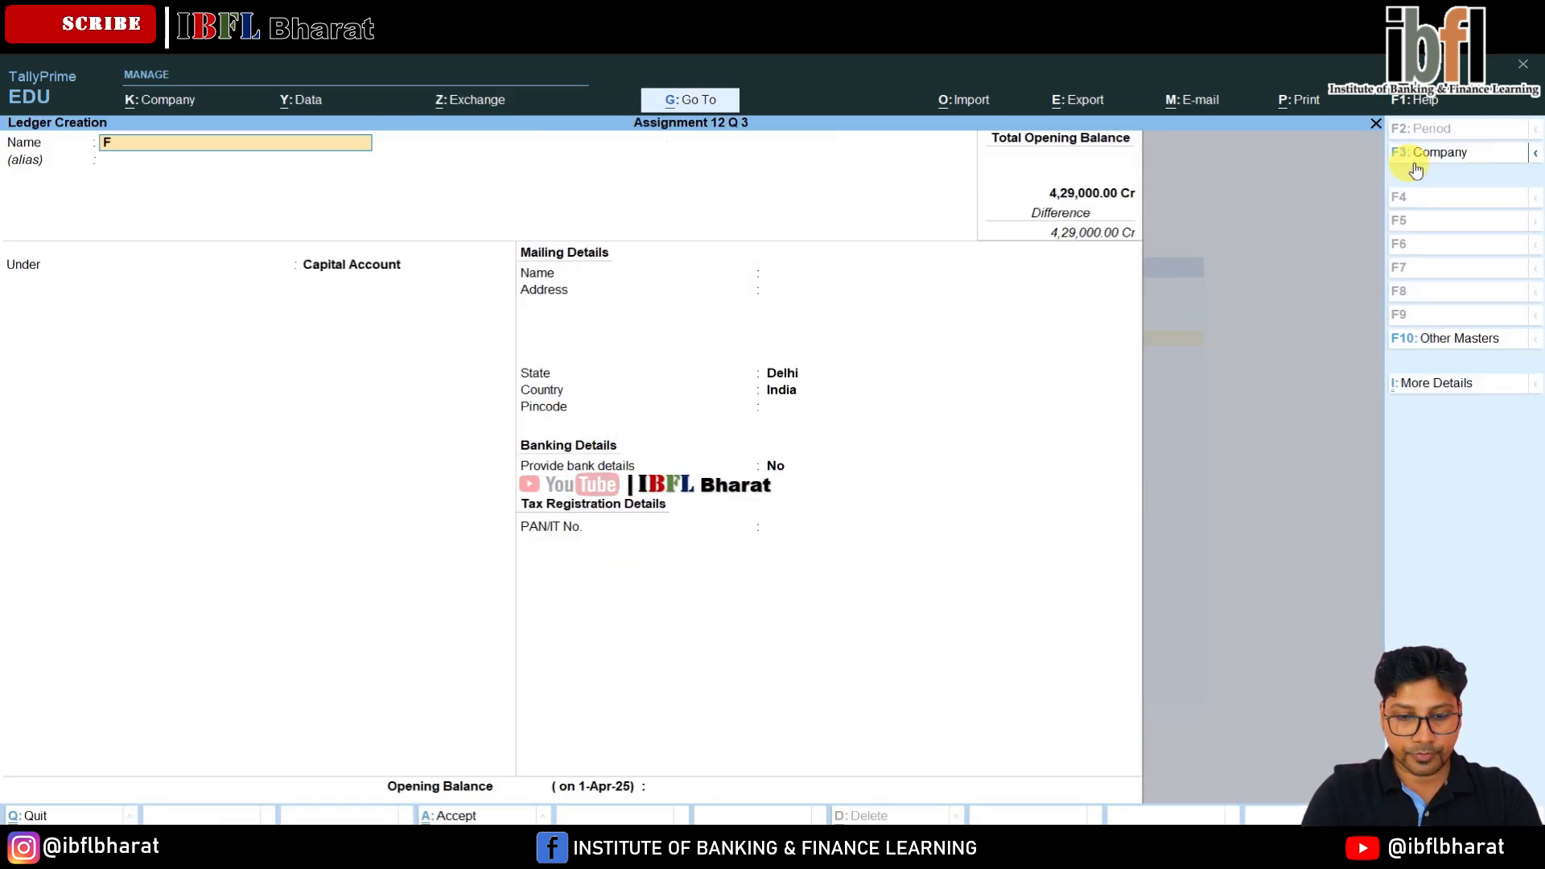
text(urniture)
key(Return)
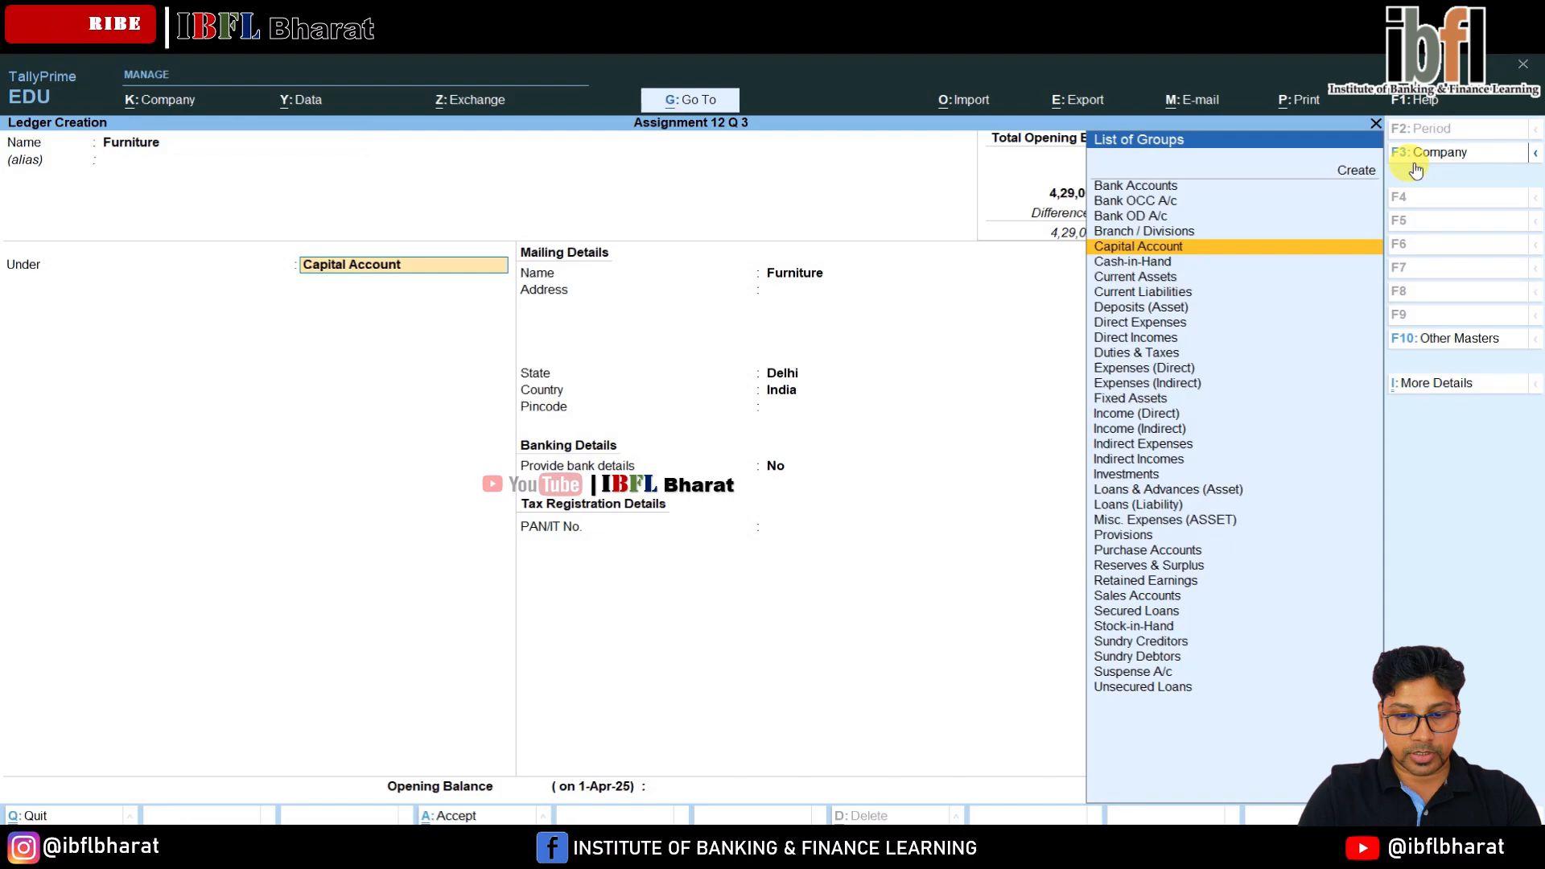
text(Fi)
key(Return)
key(Return)
key(Return)
key(Return)
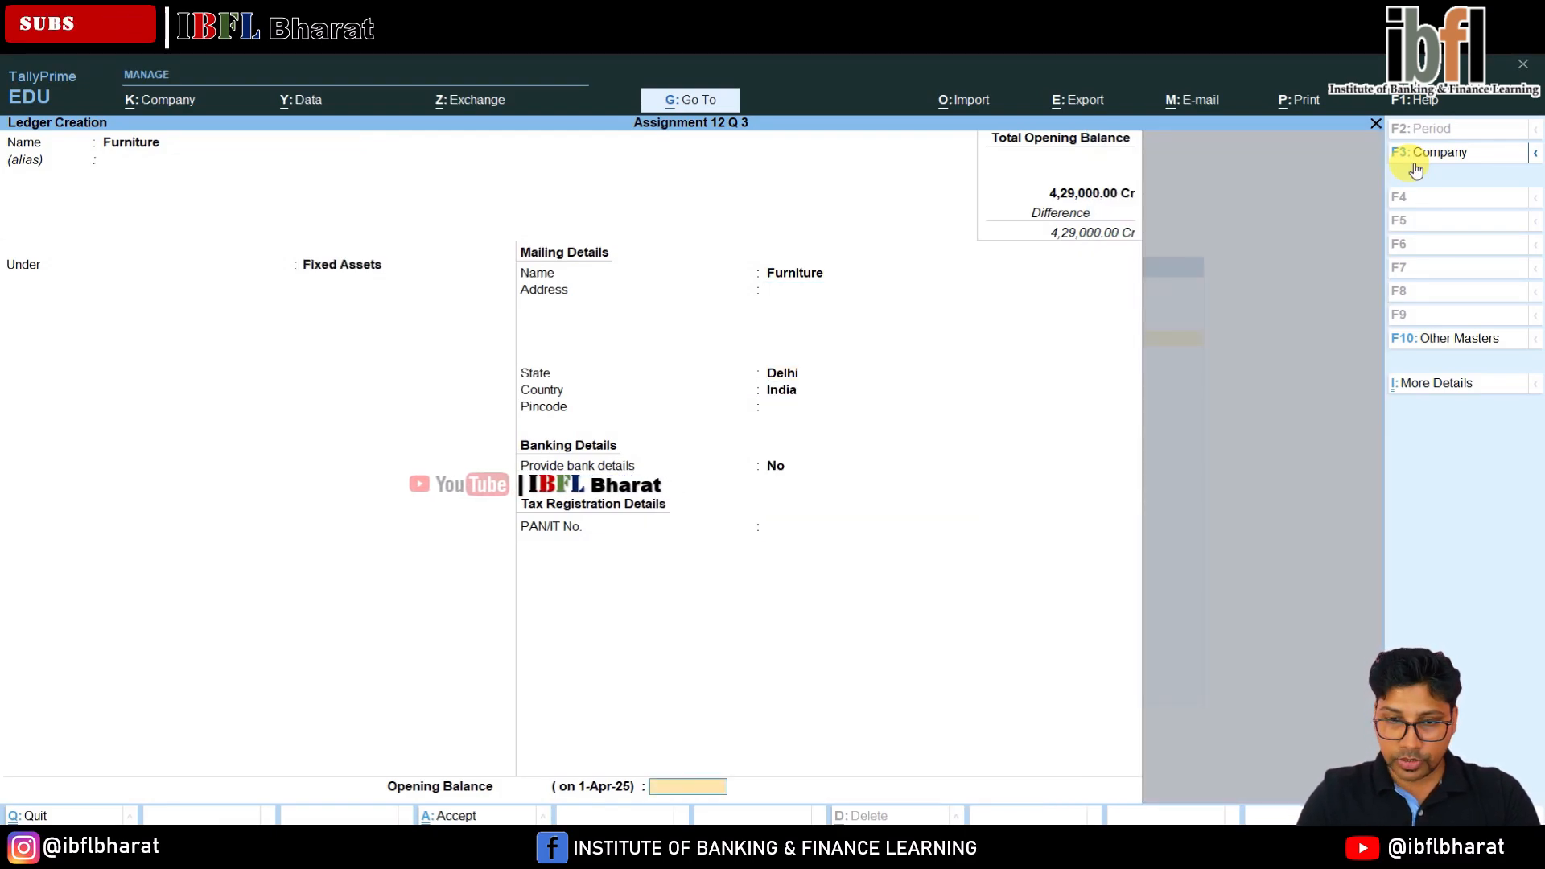
Set the Furniture ledger's opening balance to 326000 Dr and save the ledger.
text(326000)
key(Return)
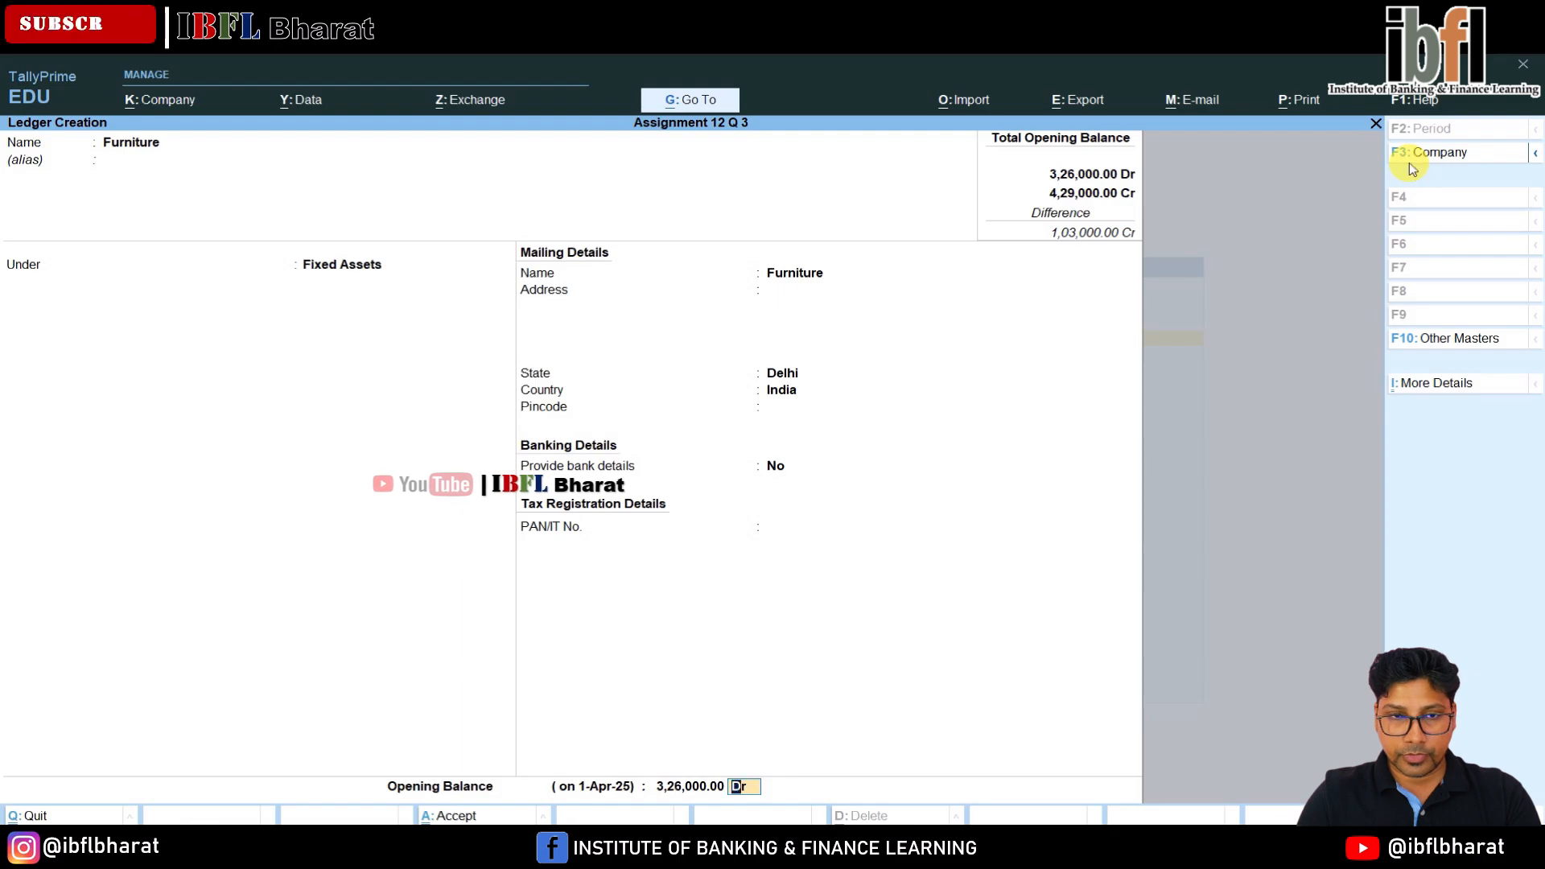
key(Return)
key(Return)
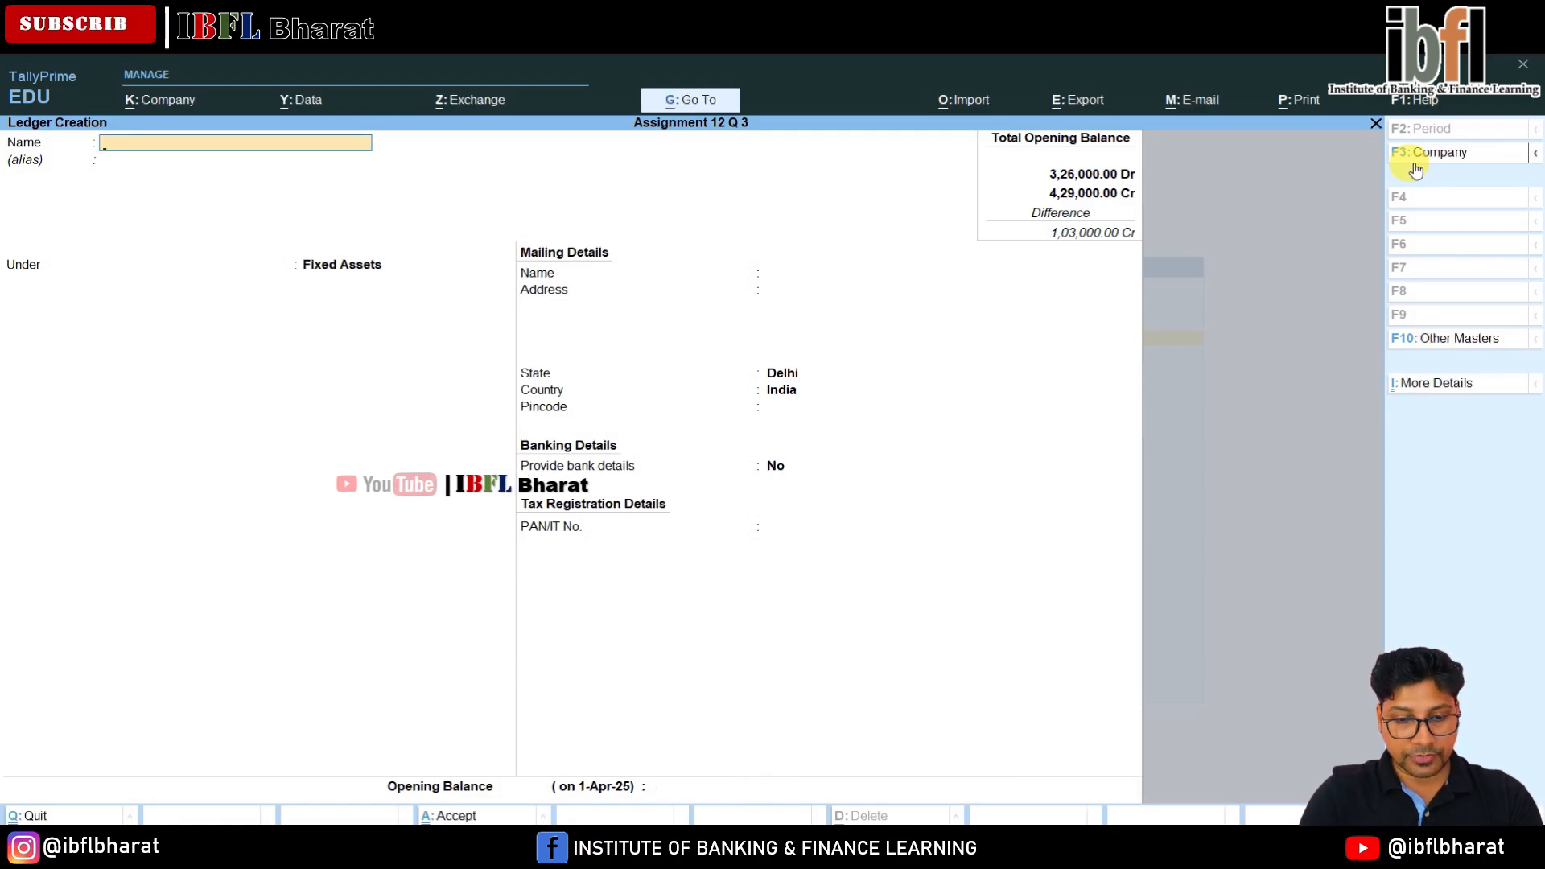
Start a new ledger named HDFC Bank under Bank Accounts, keeping the default bank and mailing details.
text(HDFC Bank)
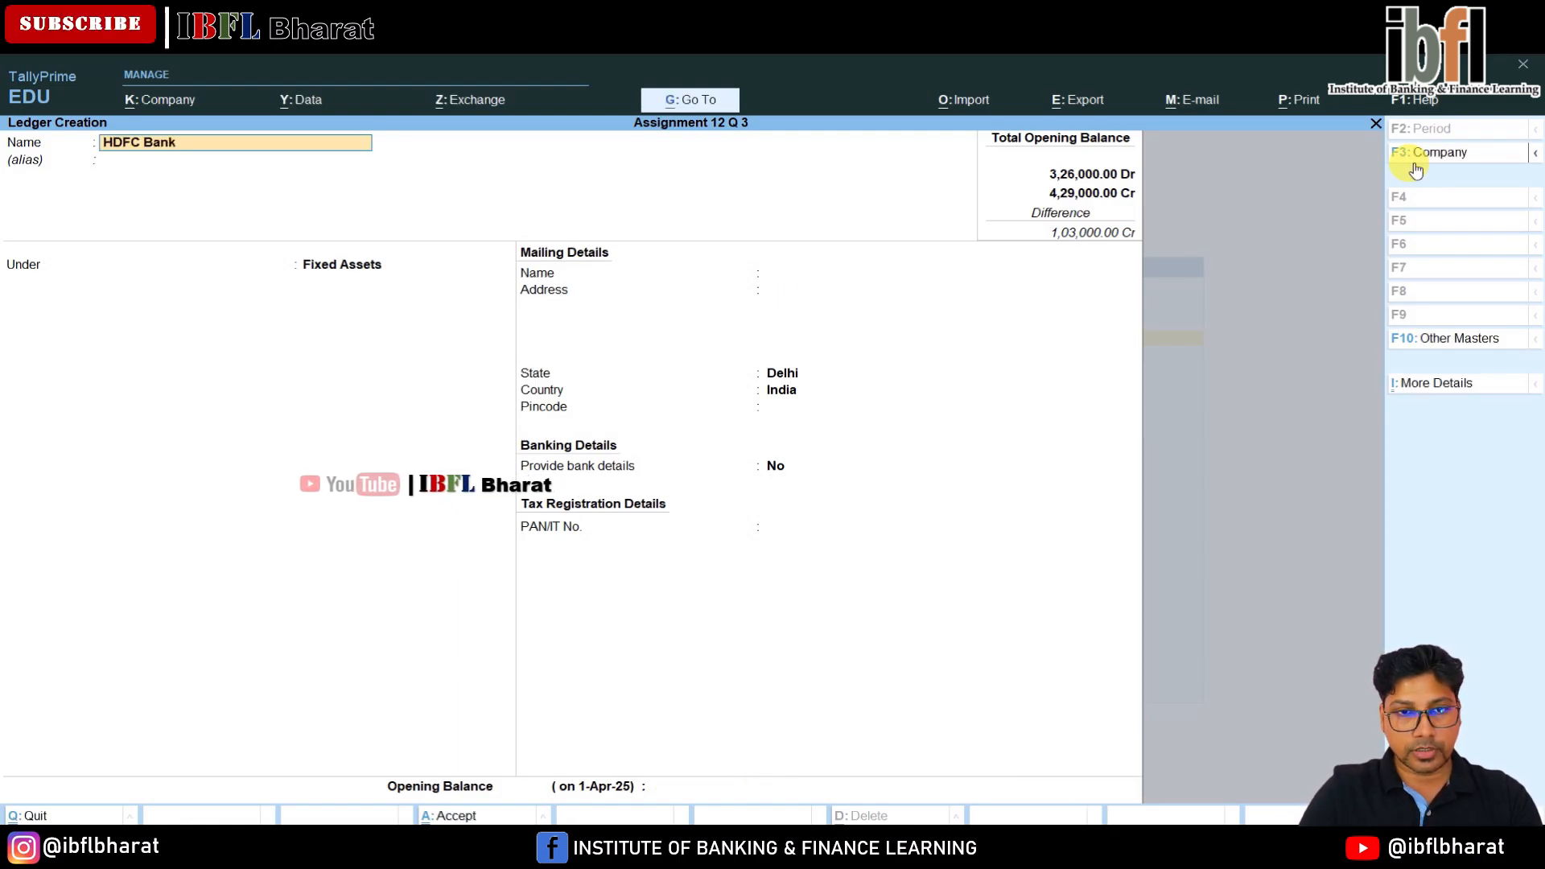
key(Return)
key(Return)
text(Bank)
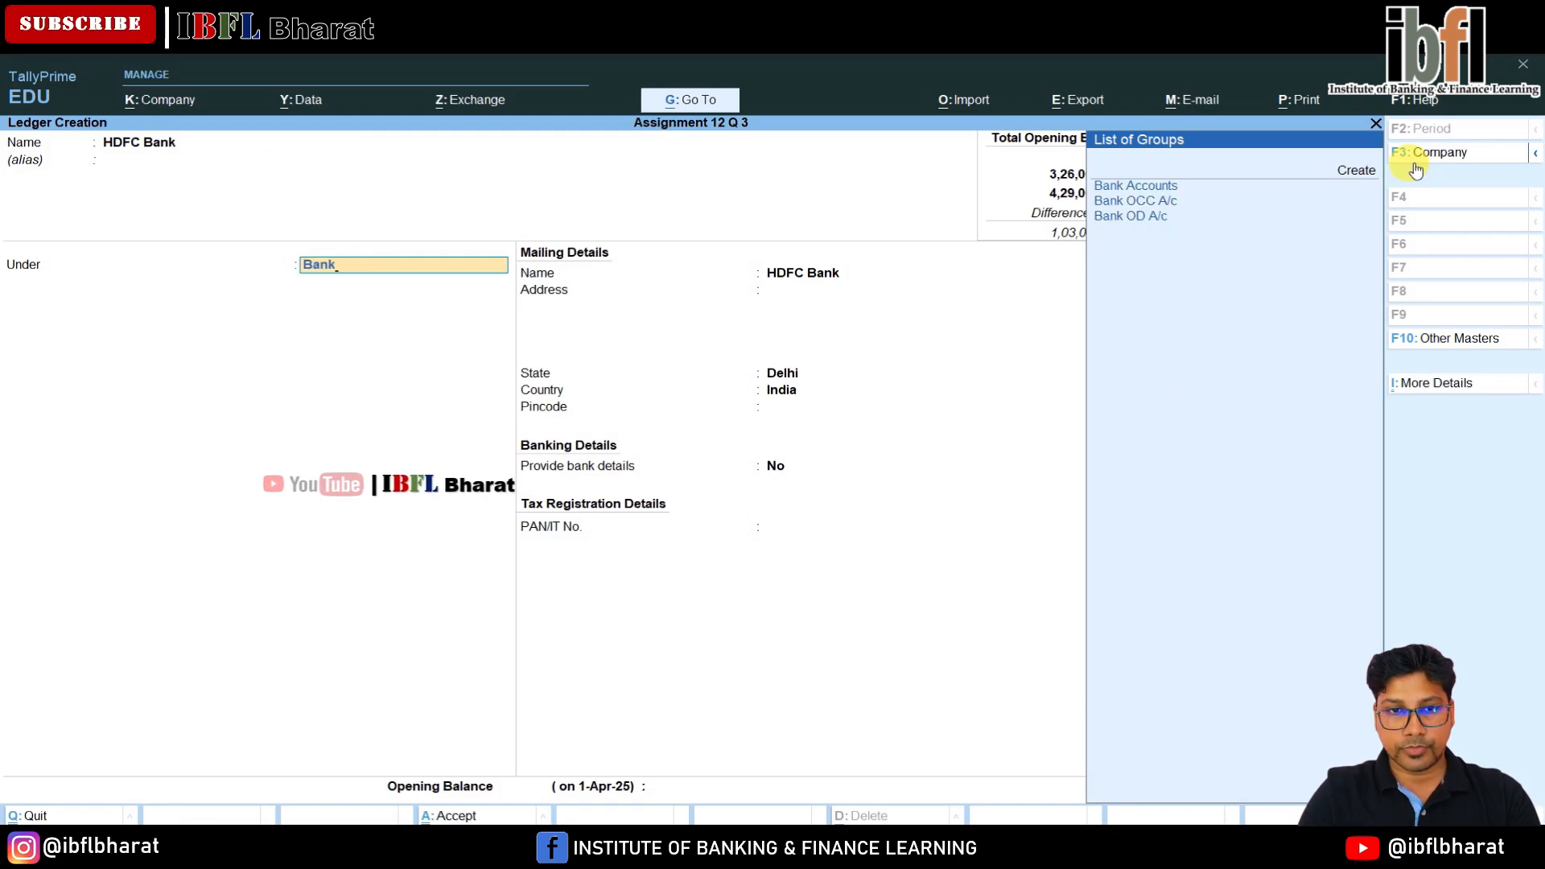
key(Return)
key(Return)
key(Return)
key(Return)
key(Return)
key(Return)
key(Return)
key(Return)
key(Return)
key(Return)
key(Return)
key(Return)
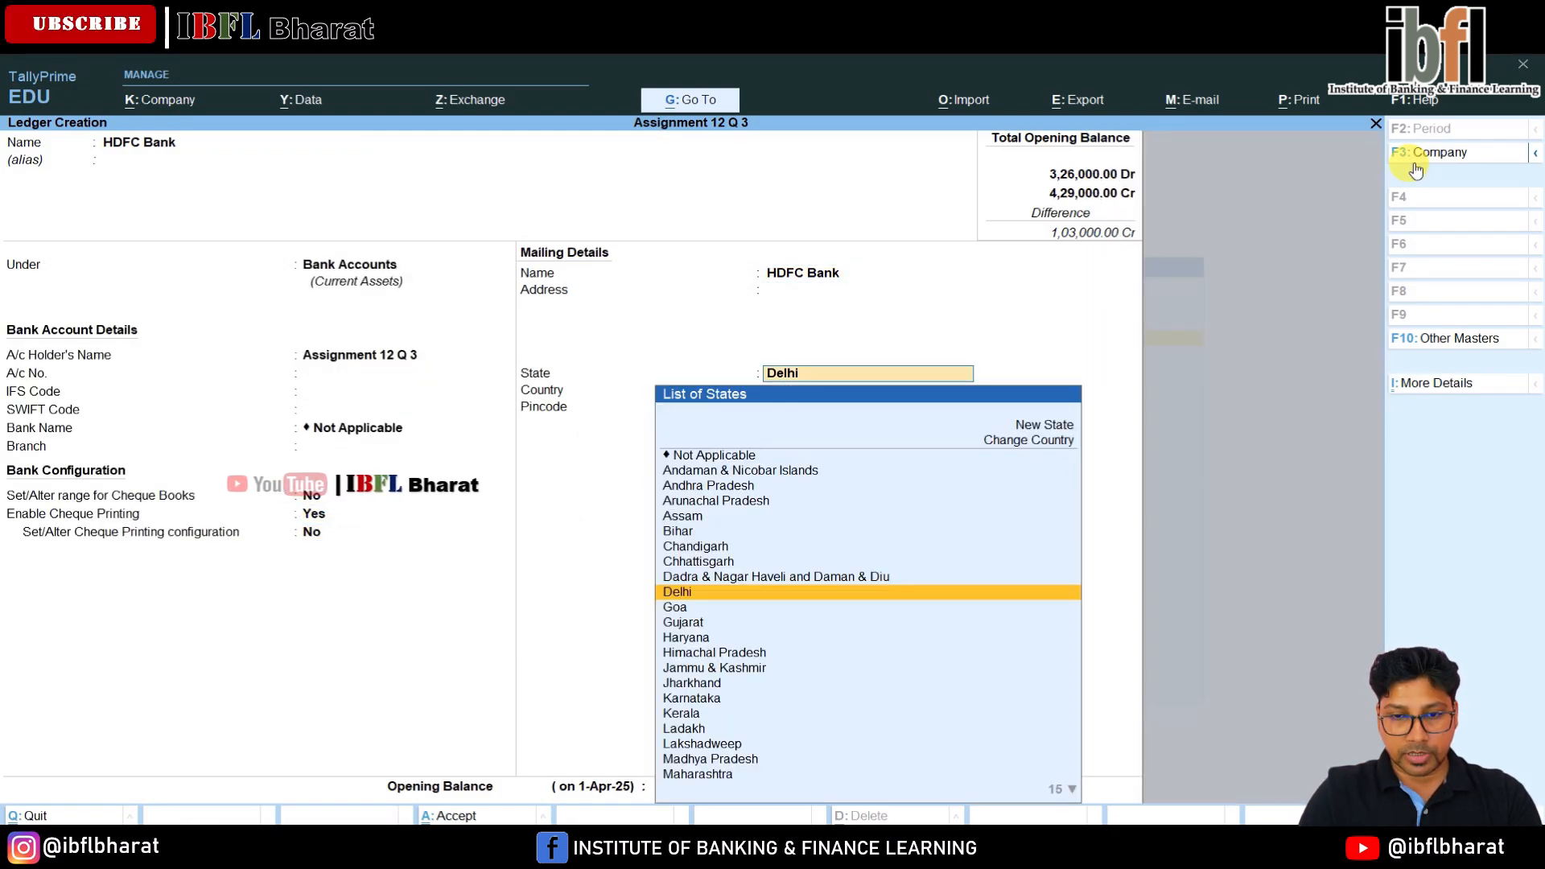
key(Return)
key(Return)
Set the HDFC Bank ledger's opening balance to 91000 Dr, save the ledger and leave ledger creation.
text(91000)
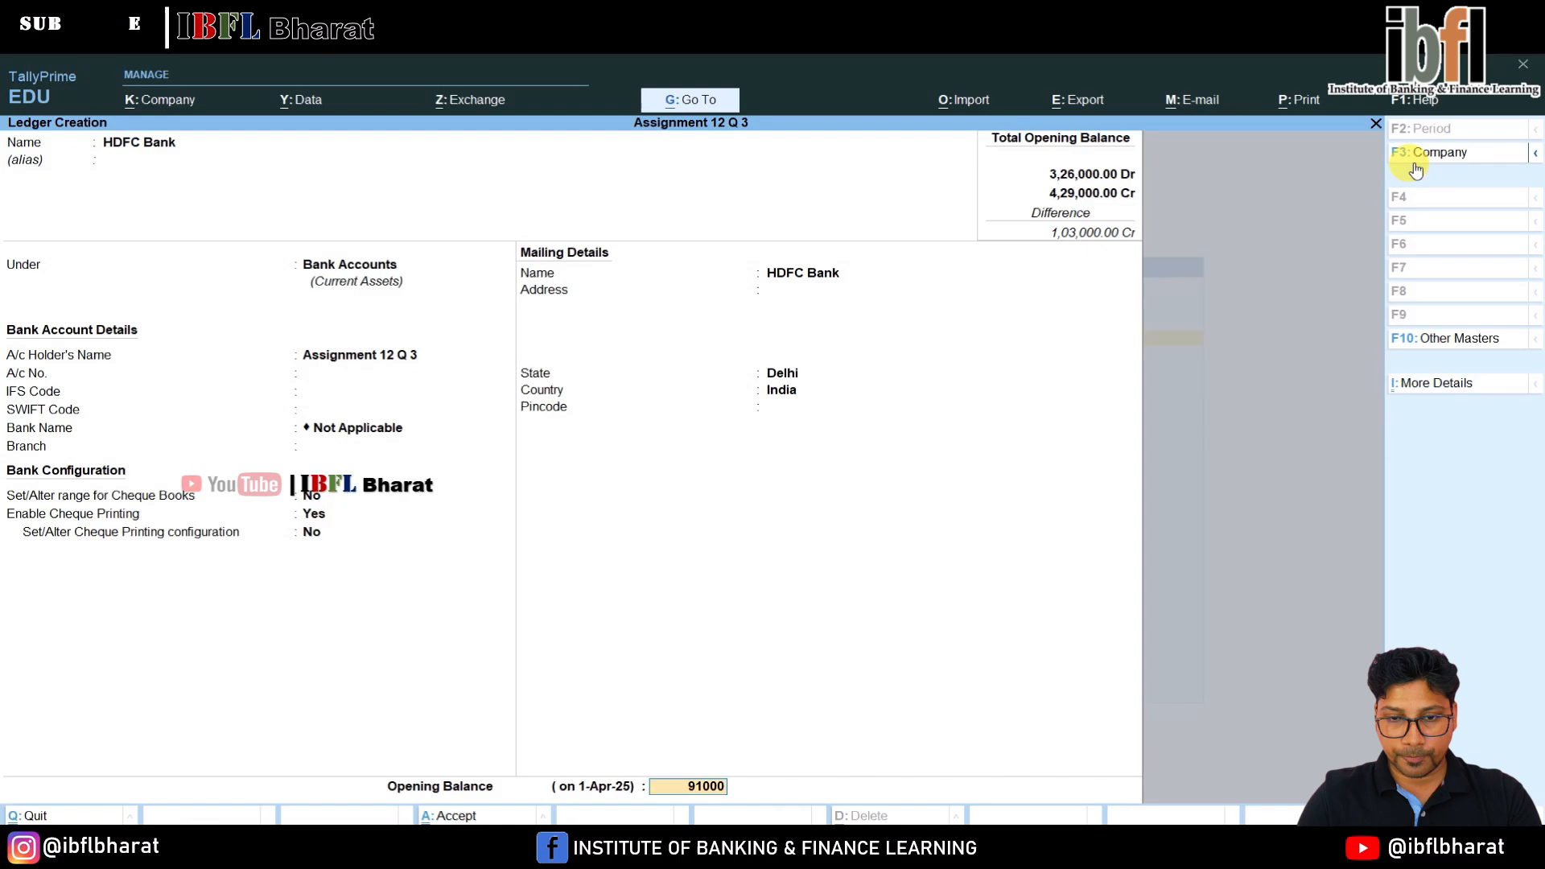
key(Return)
key(Return)
key(Return)
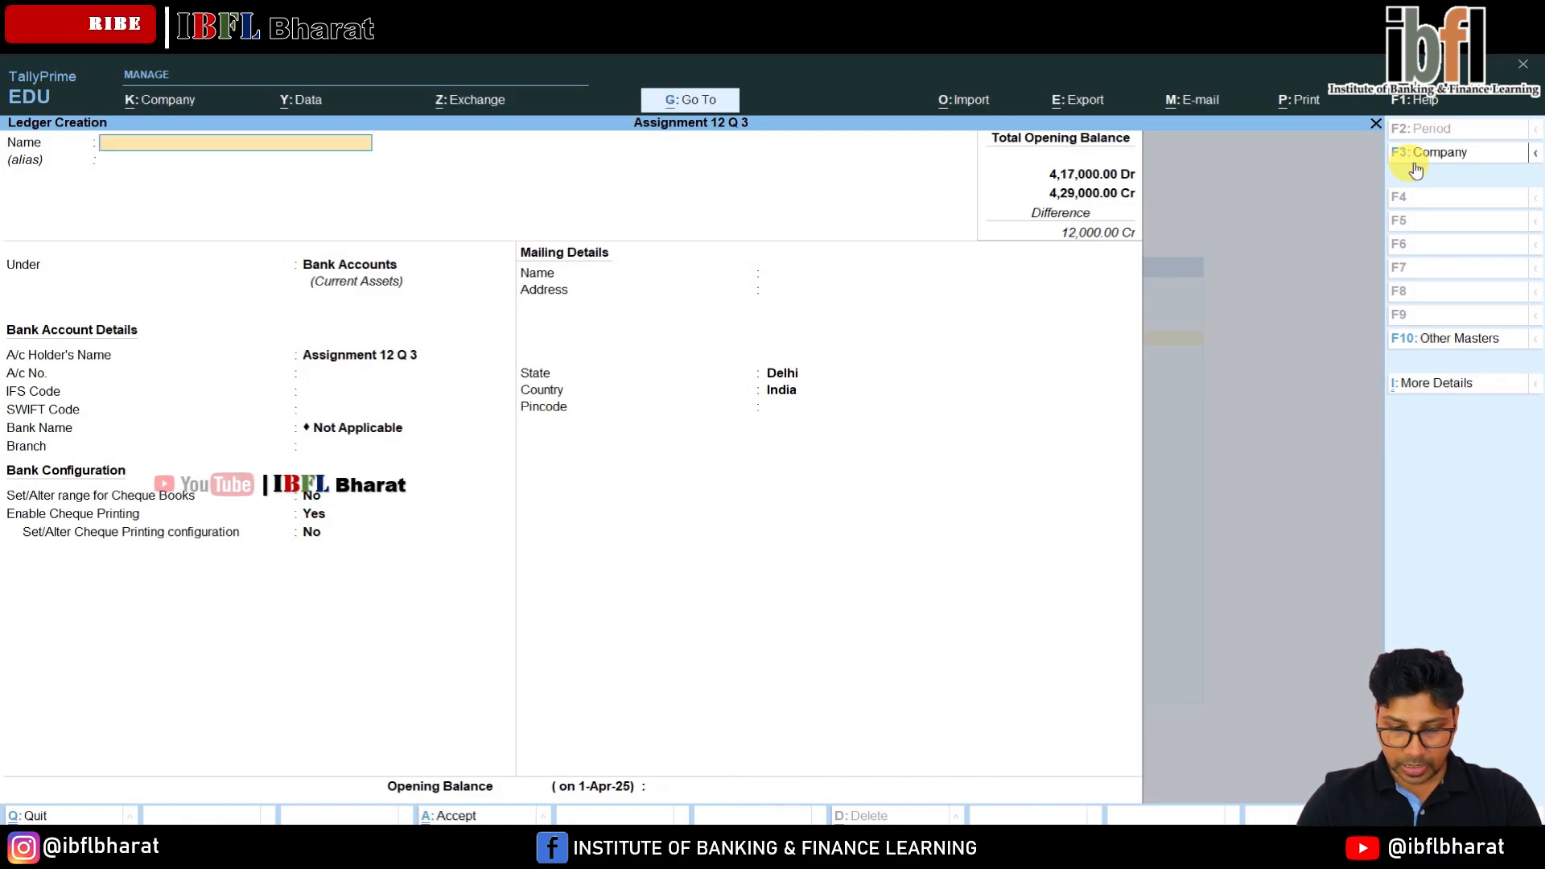
key(Escape)
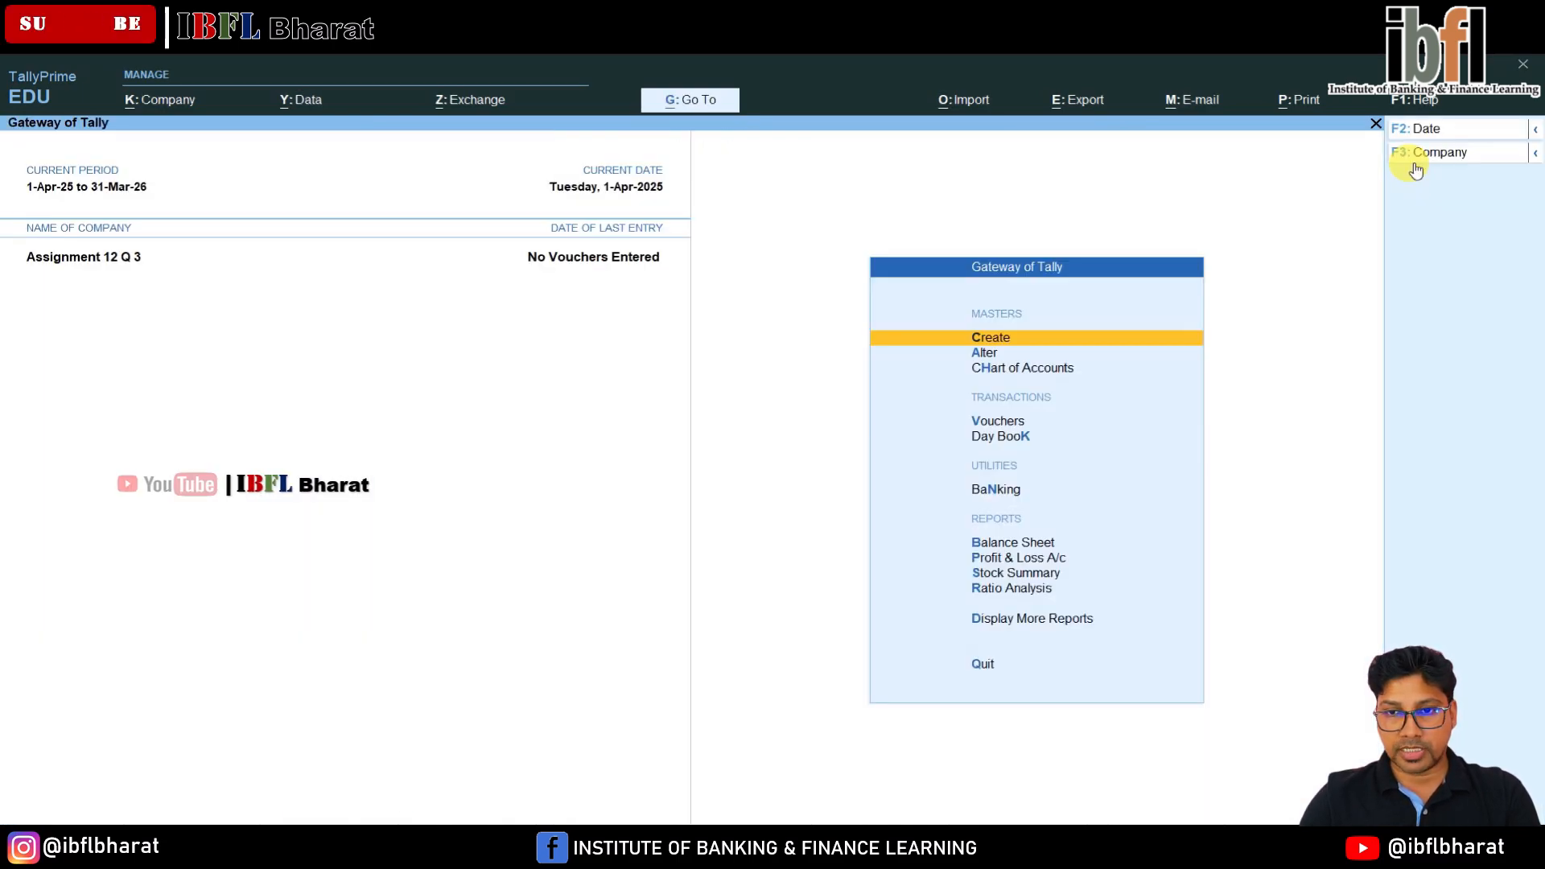
Alter the existing Cash ledger to an opening balance of 12,000 Dr, save it and leave master alteration.
key(Down)
key(Return)
key(Down)
key(Return)
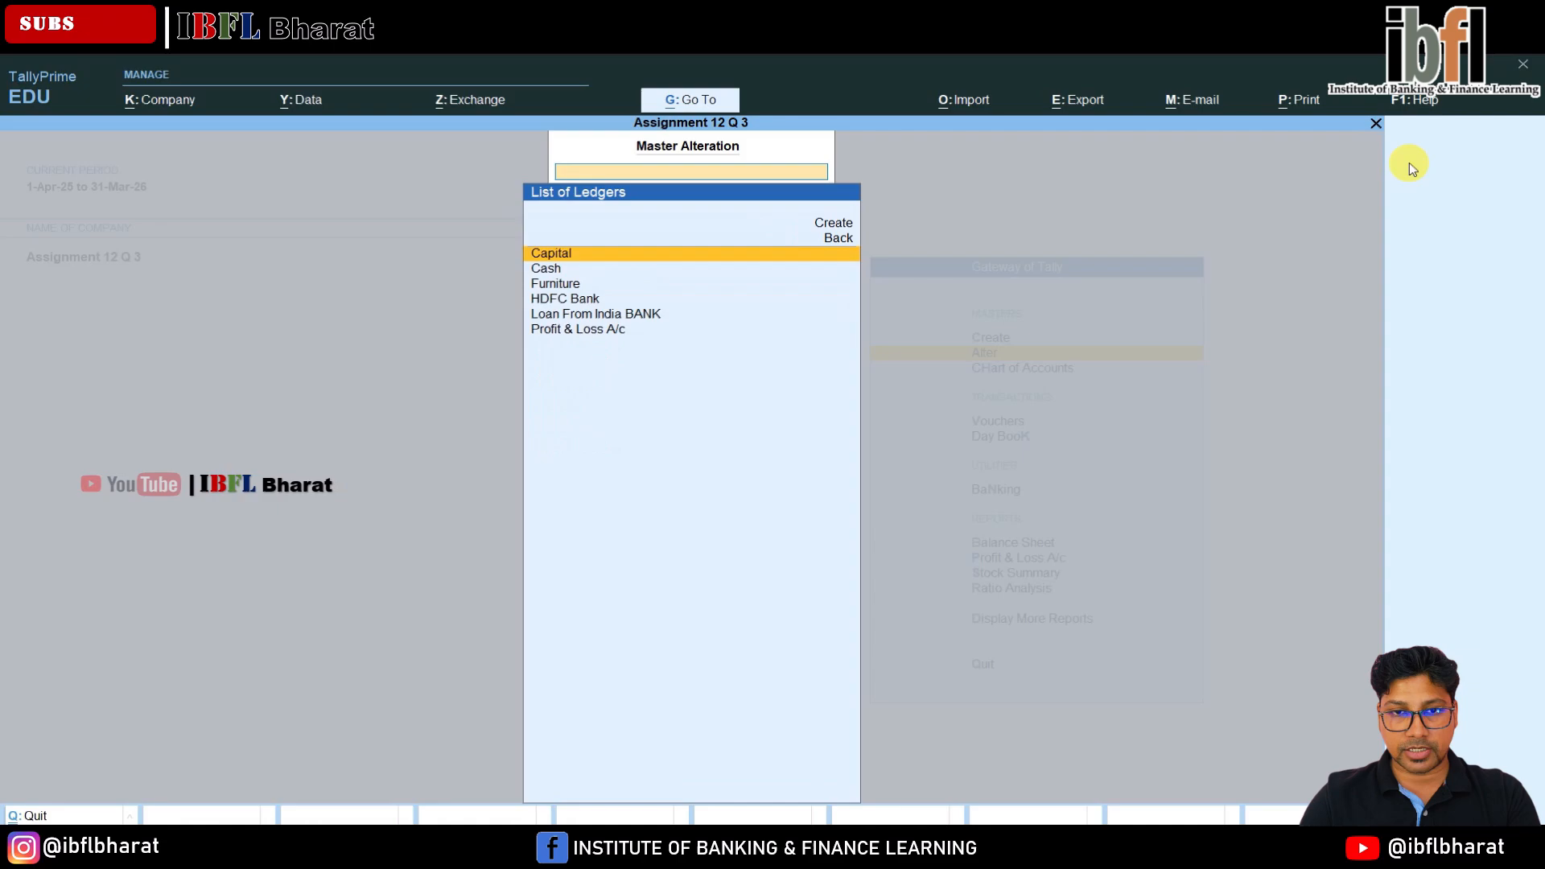
key(Down)
key(Return)
key(Return)
key(Return)
key(Return)
key(Return)
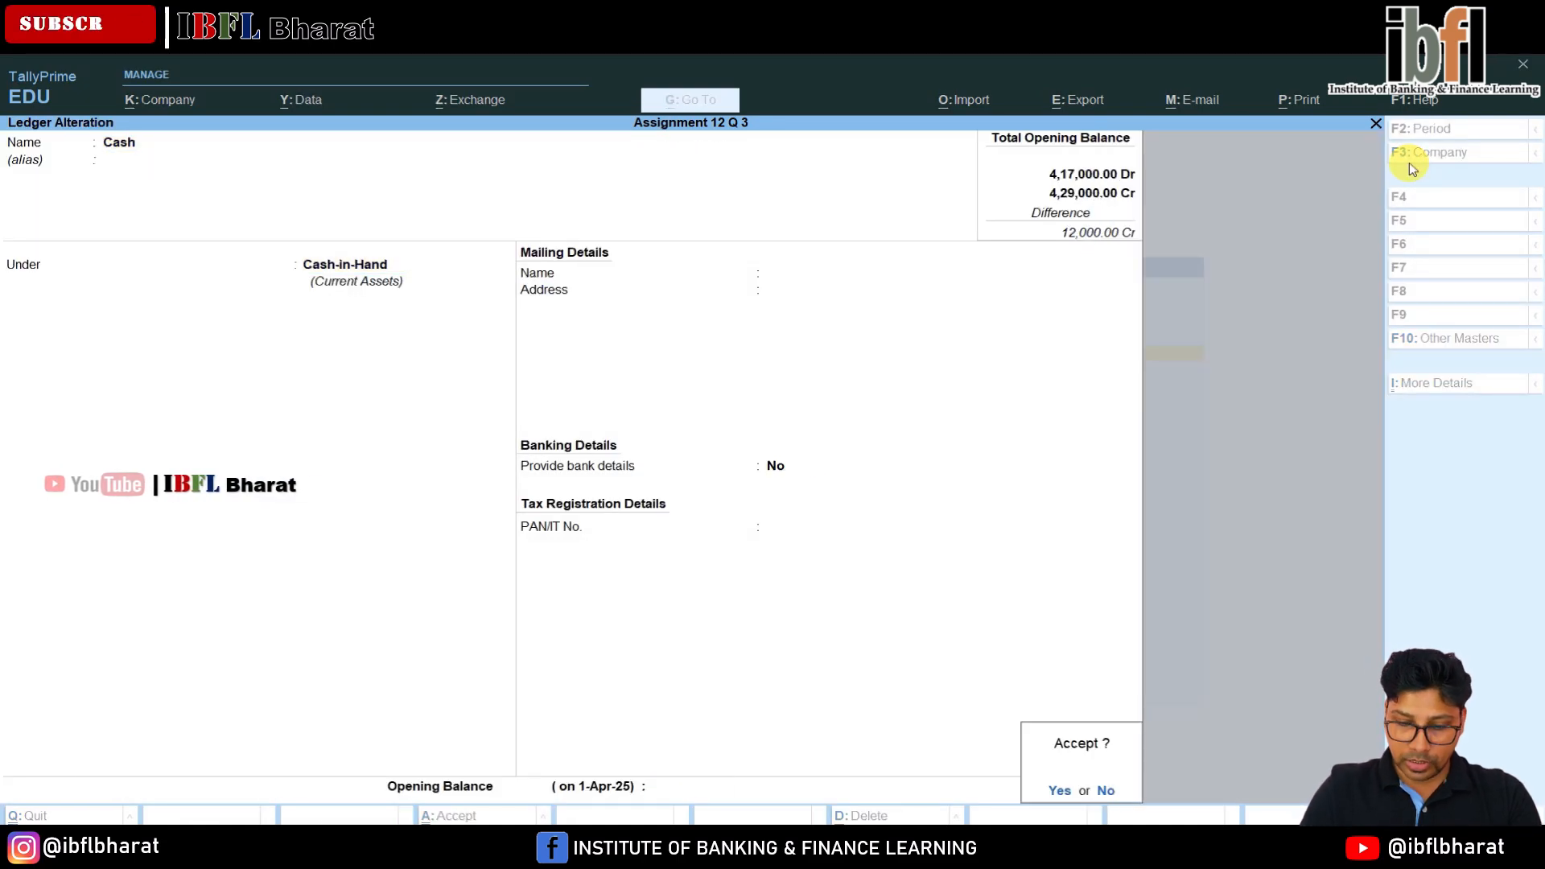
key(Escape)
text(12,000)
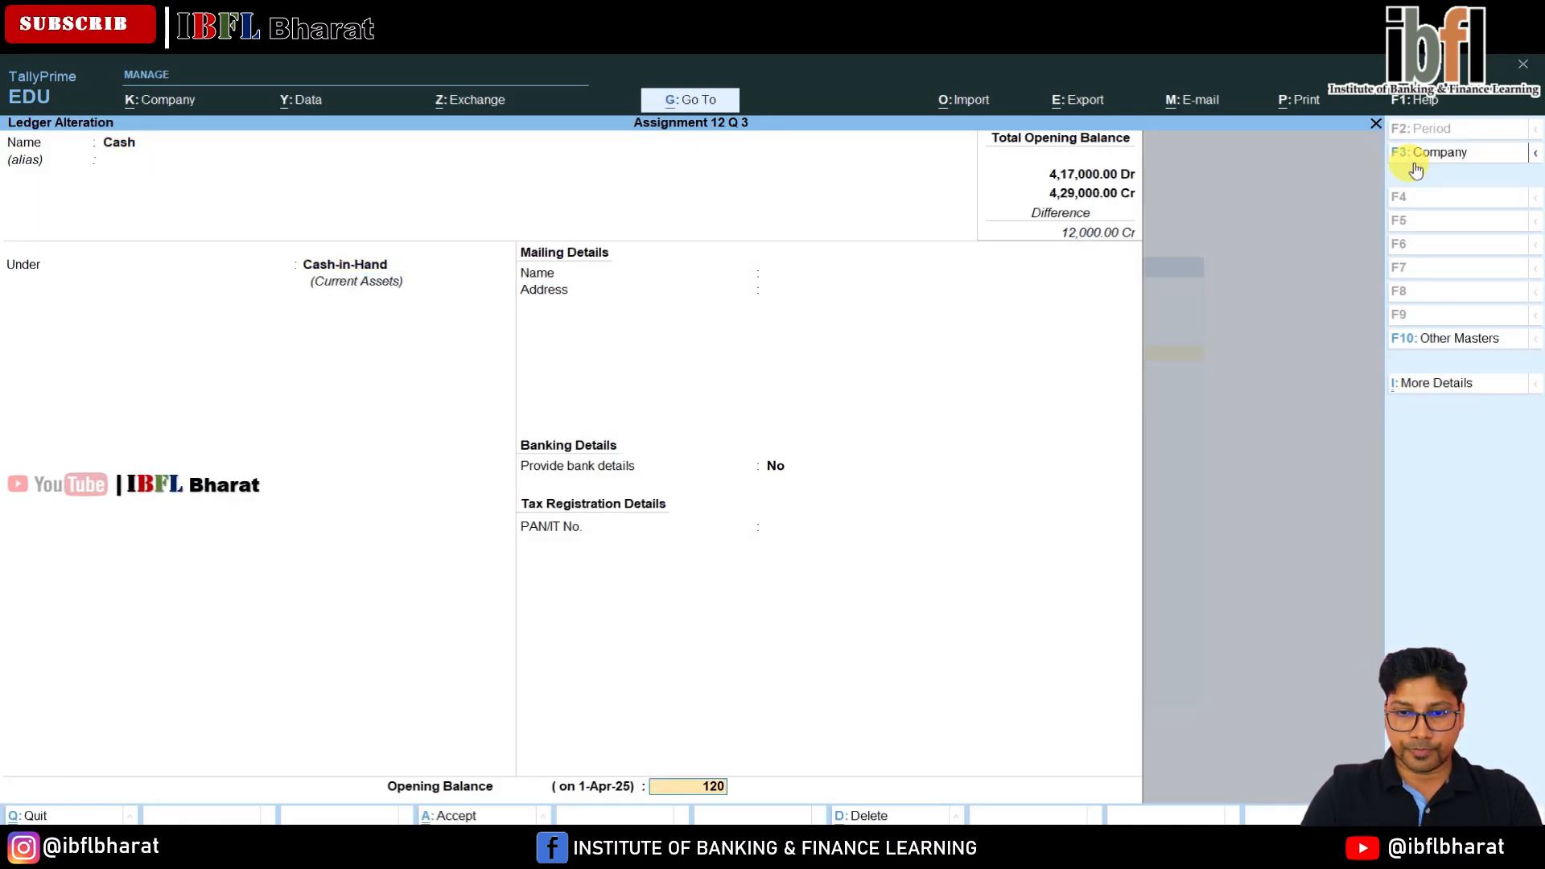
key(Return)
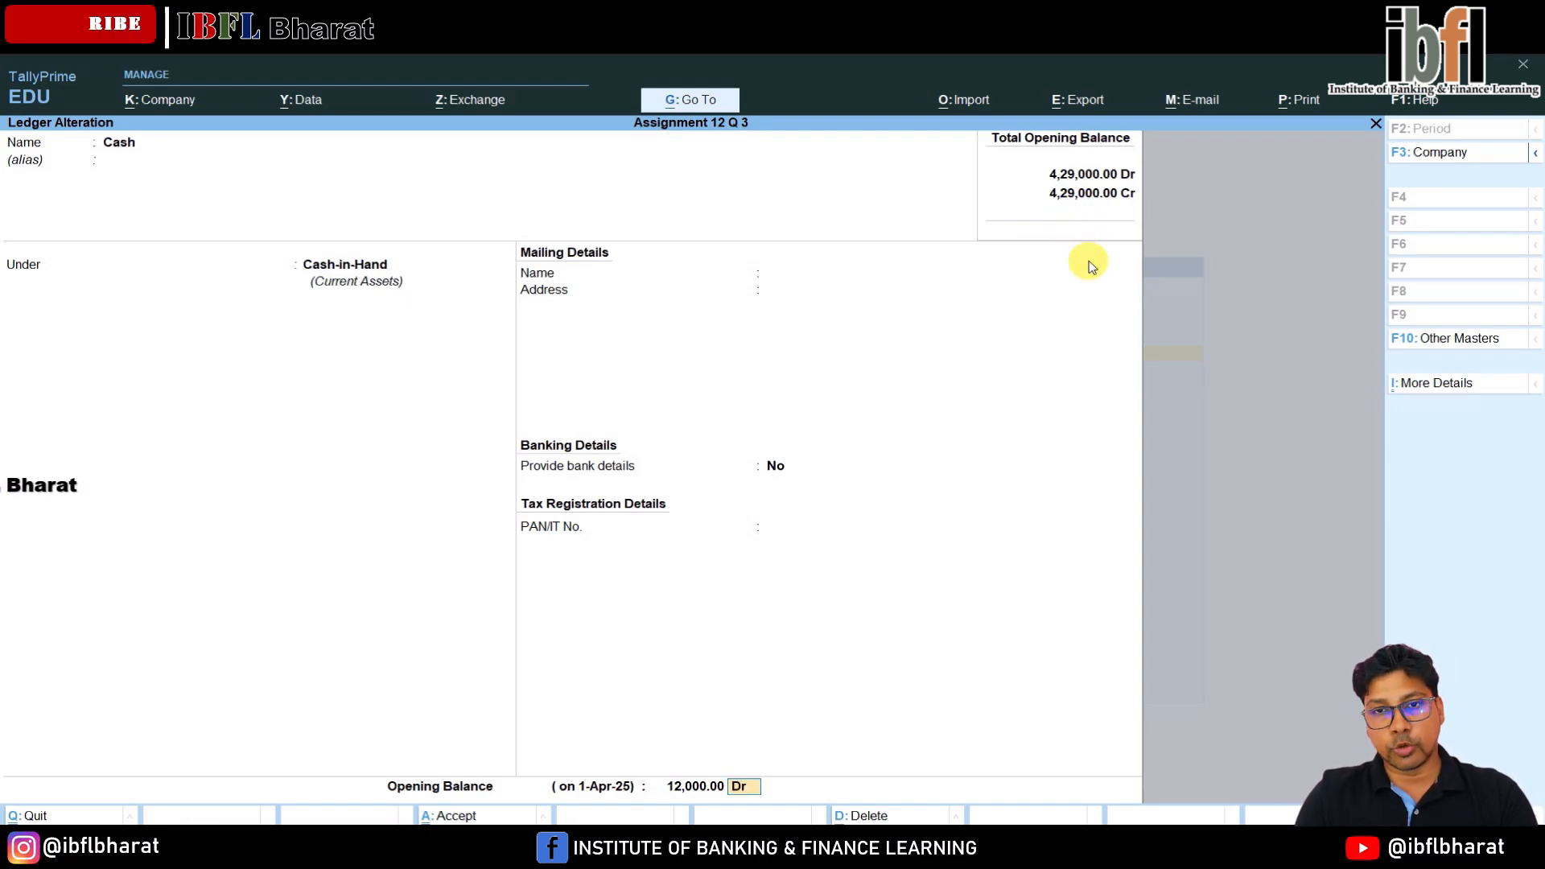
key(Return)
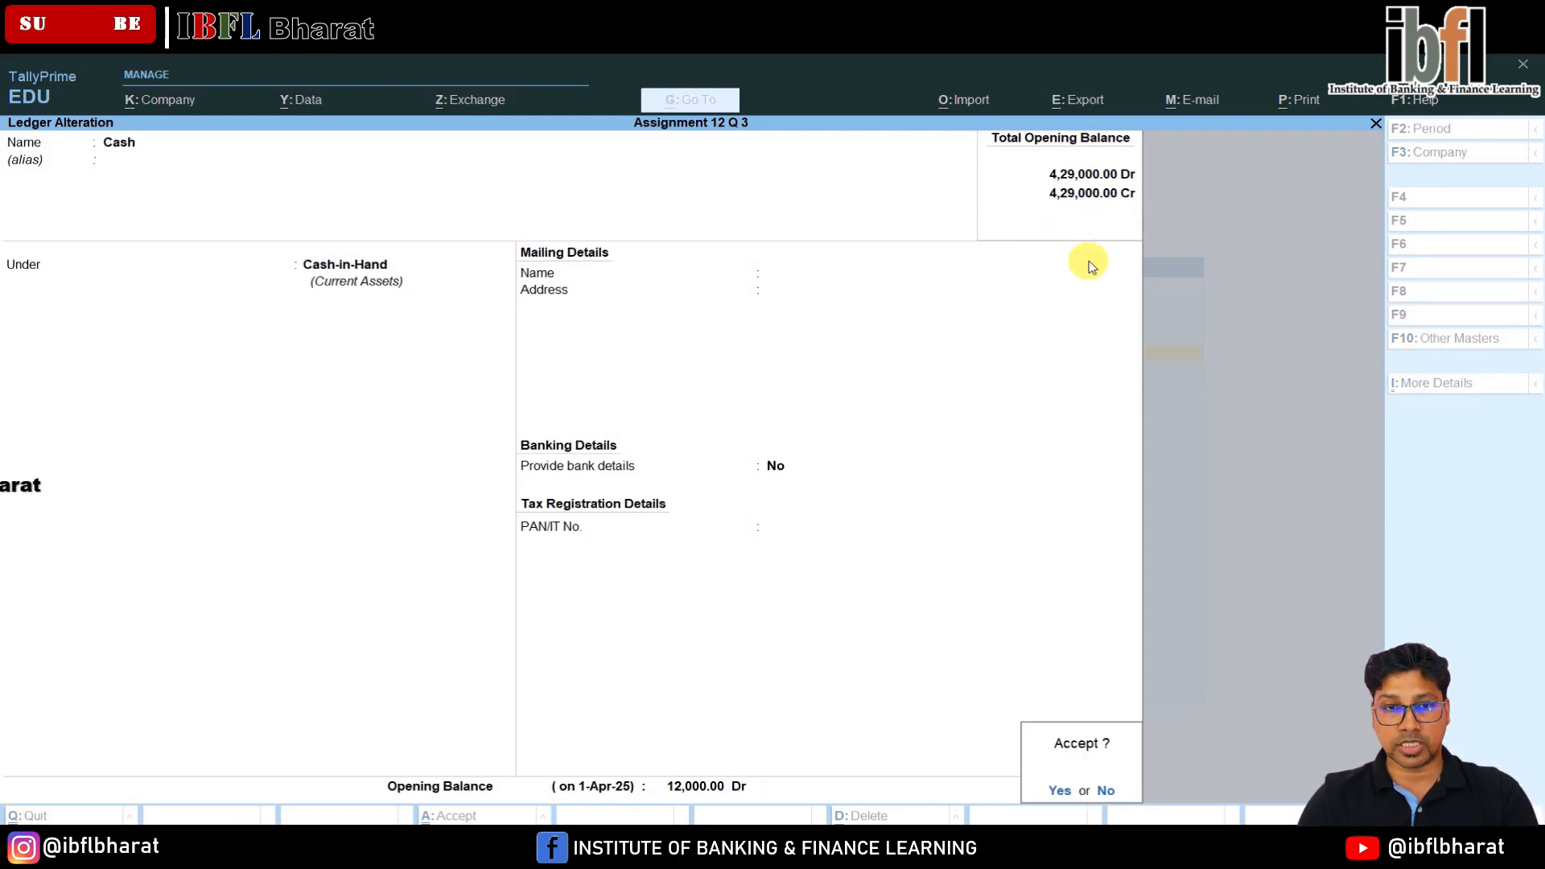
key(Return)
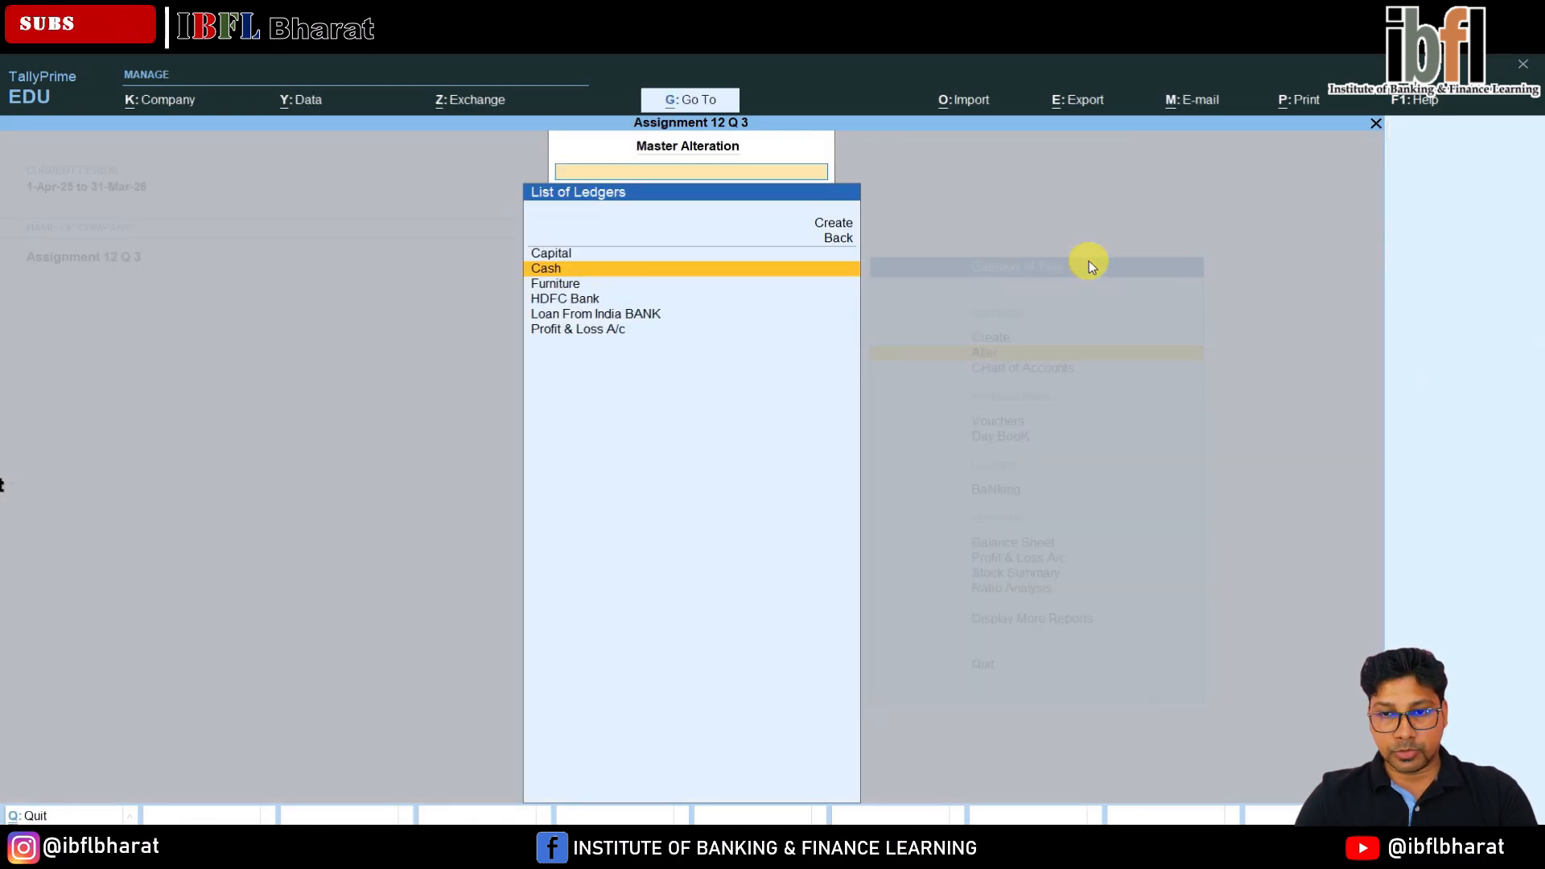
key(Escape)
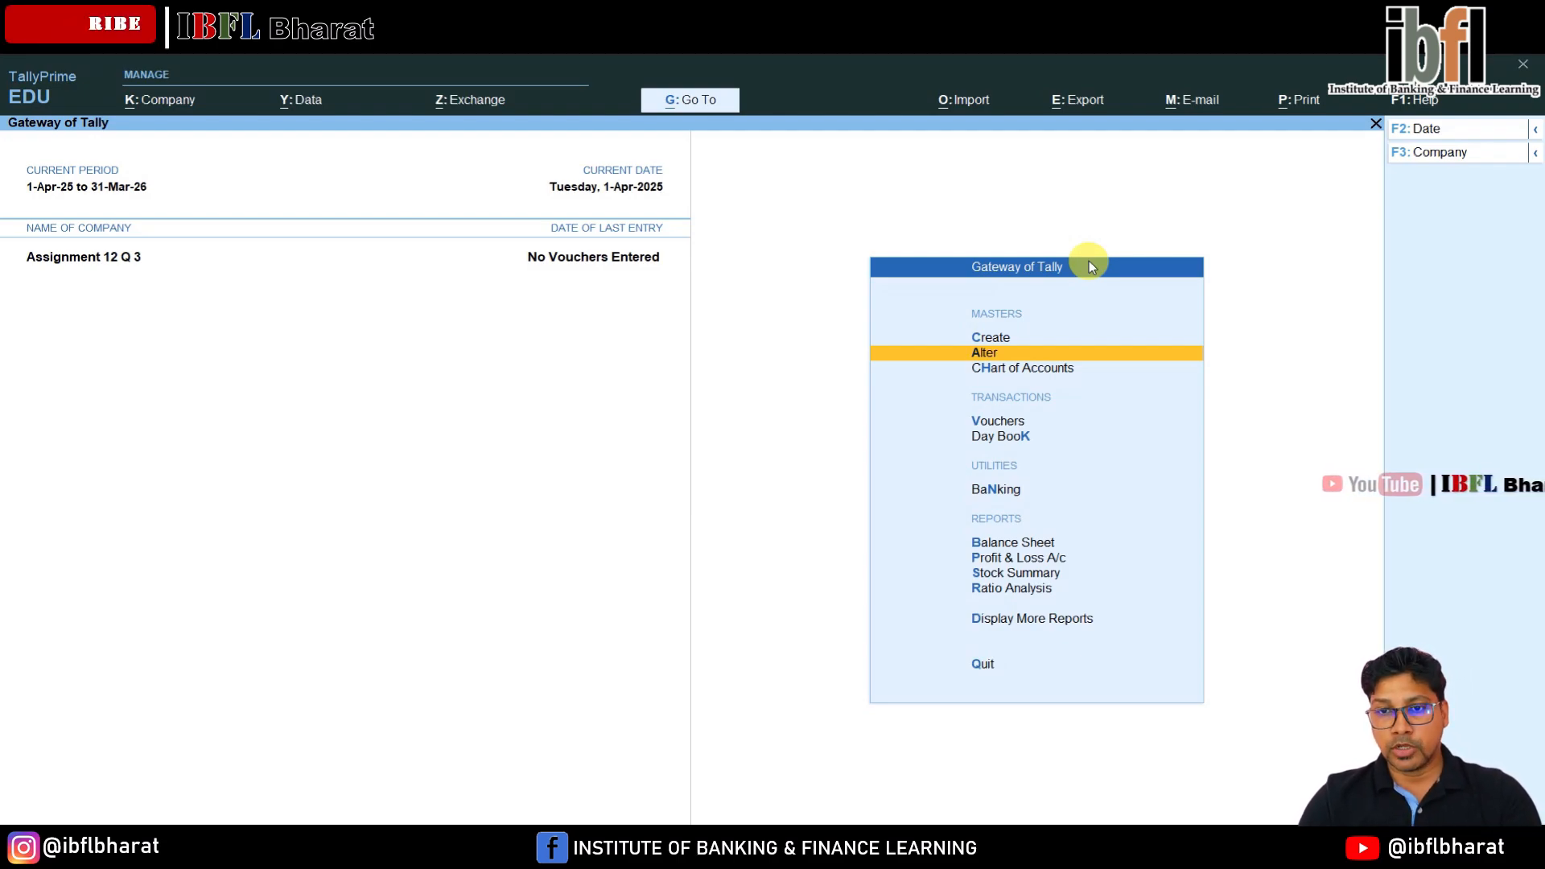
Start a purchase voucher with supplier invoice number GB/Bill/088/25-26 dated 1-Apr-25.
key(Down)
key(Down)
key(Return)
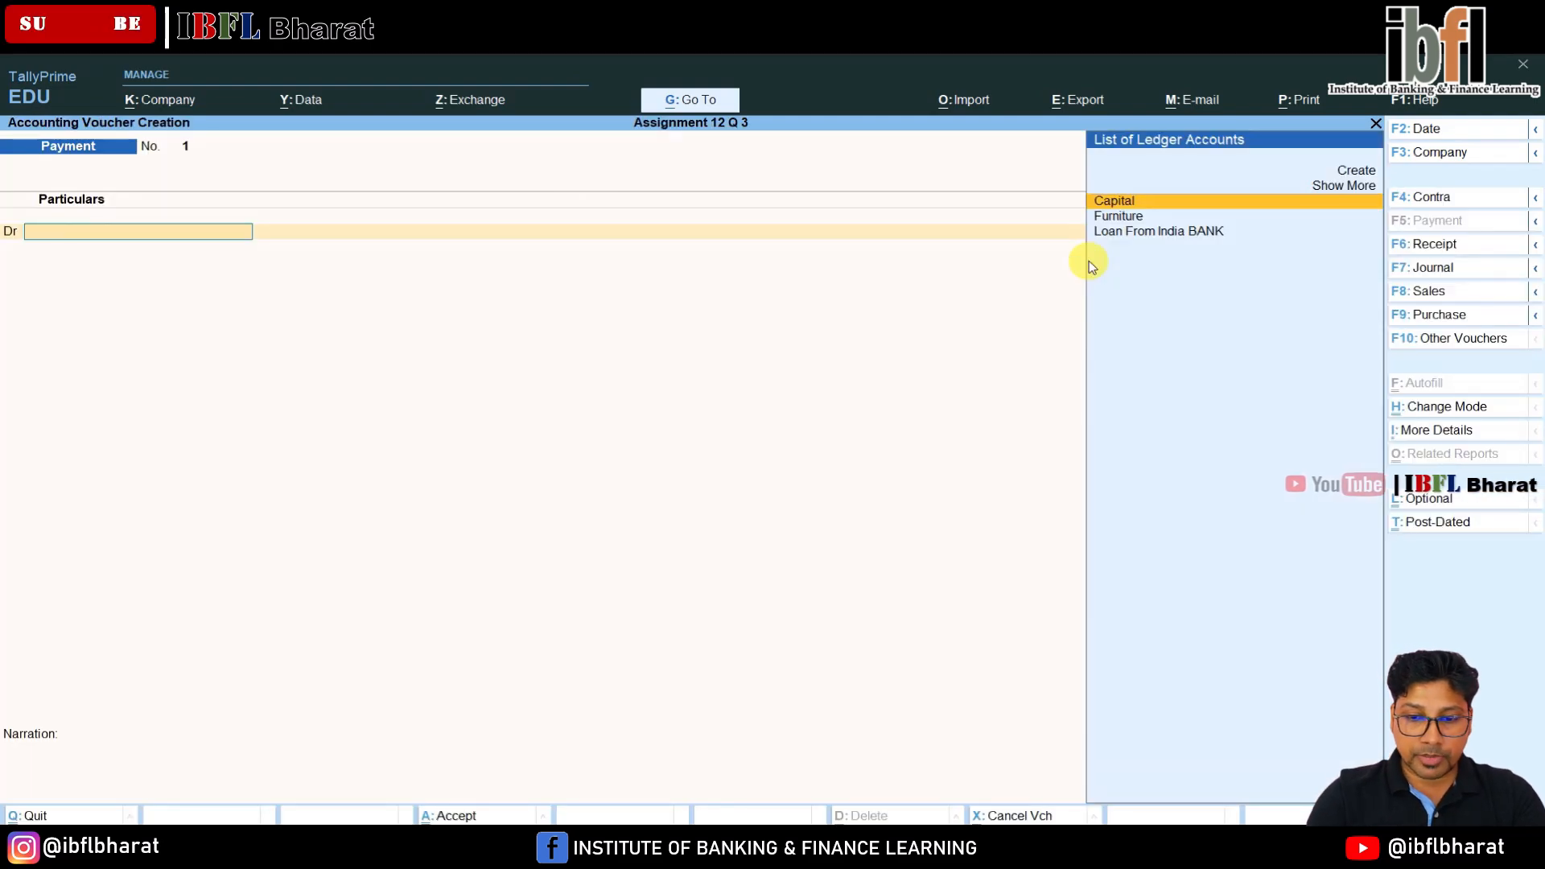
key(F9)
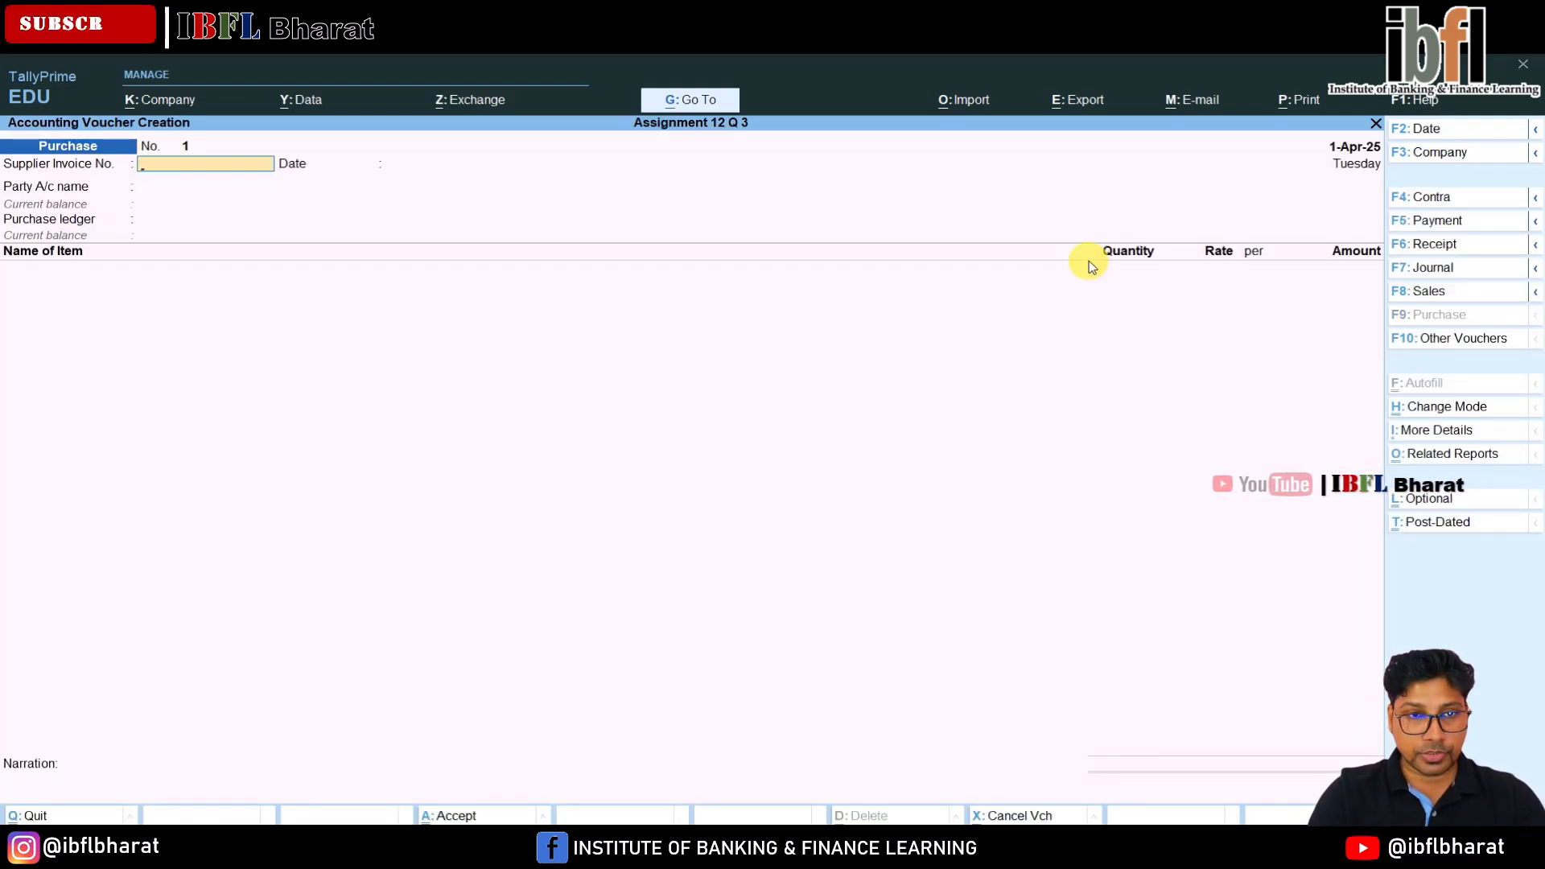
text(GB)
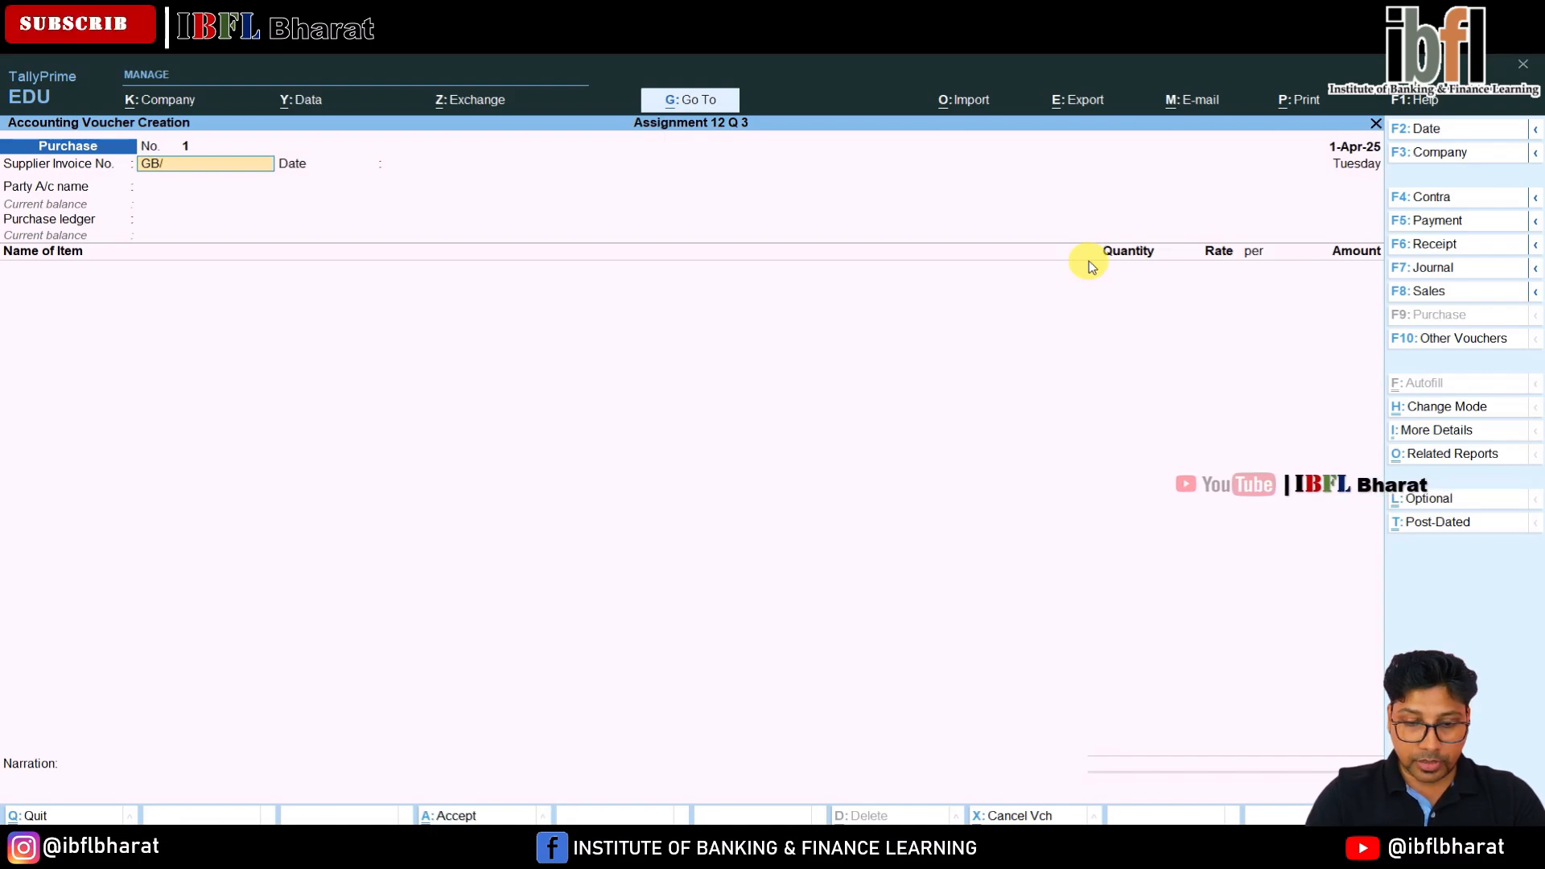
text(/Bill)
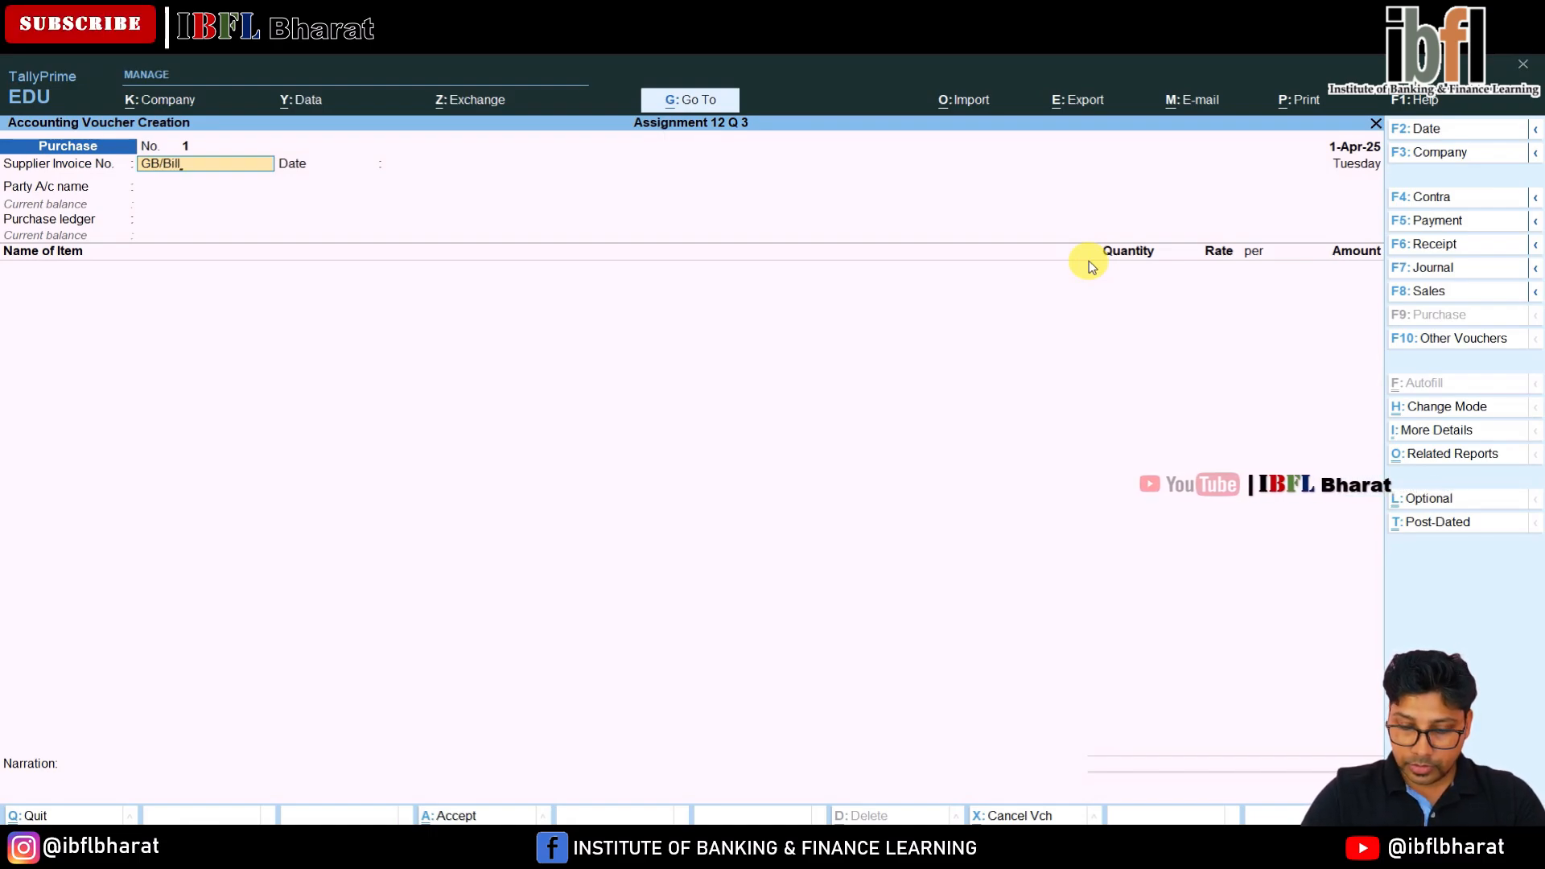
text(/088)
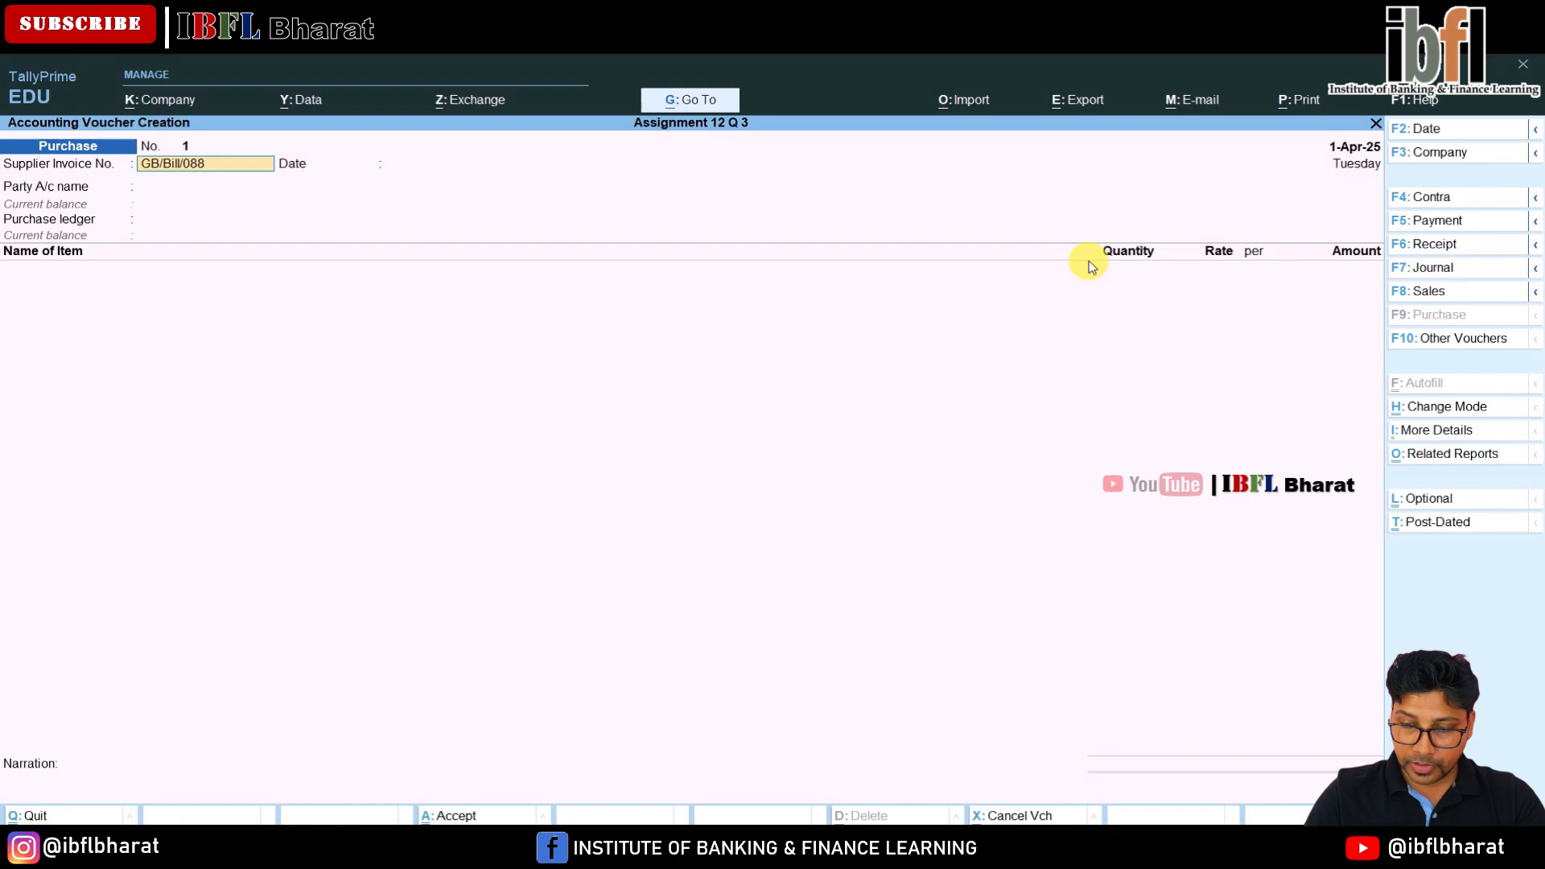
text(/25-)
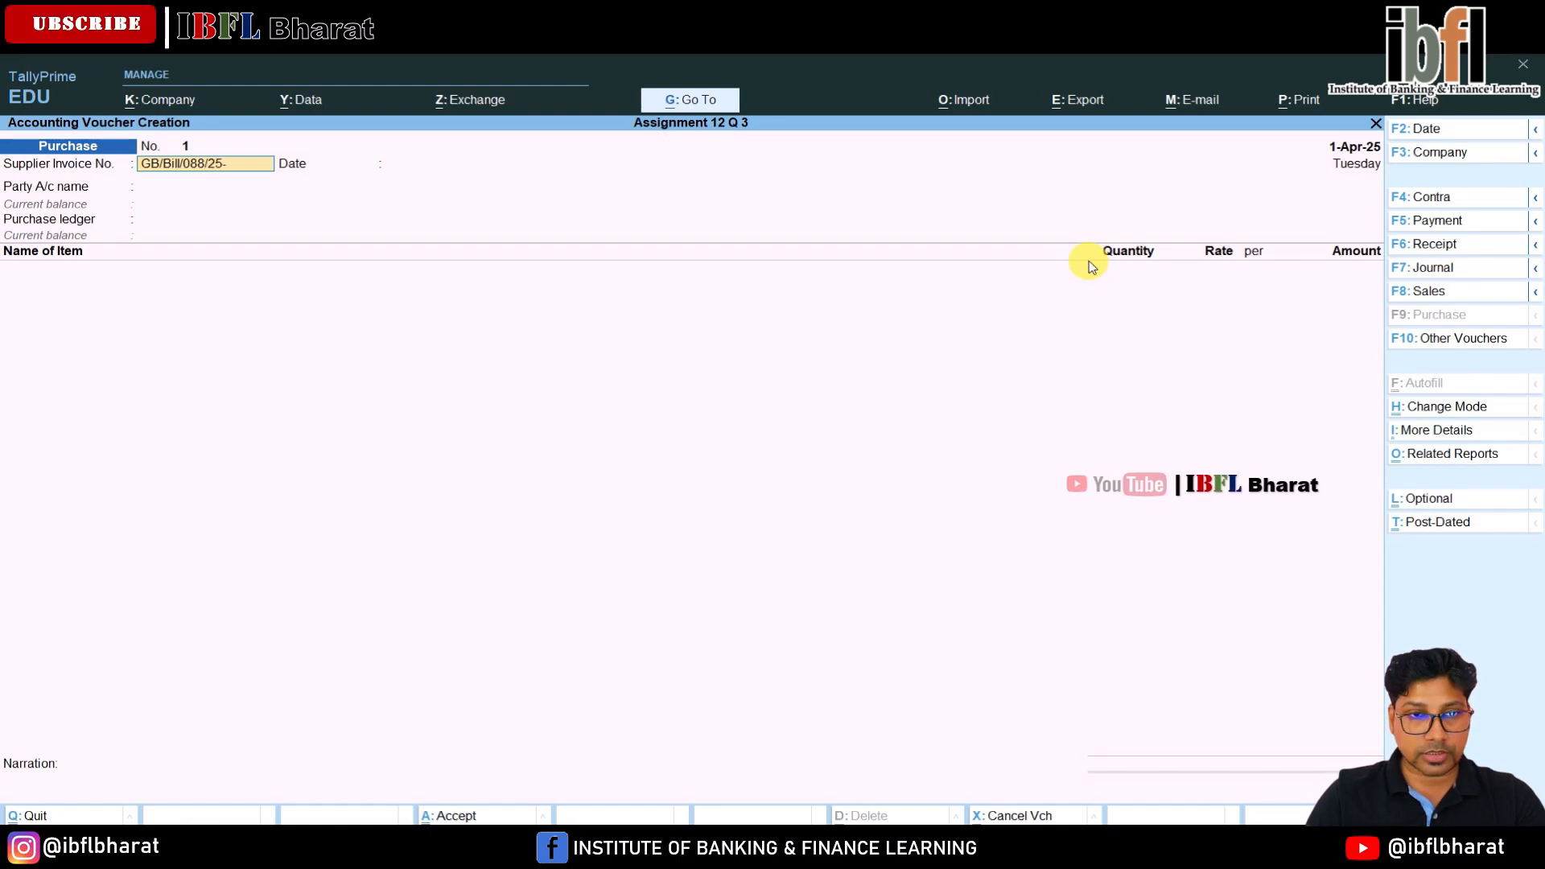
text(26)
key(Return)
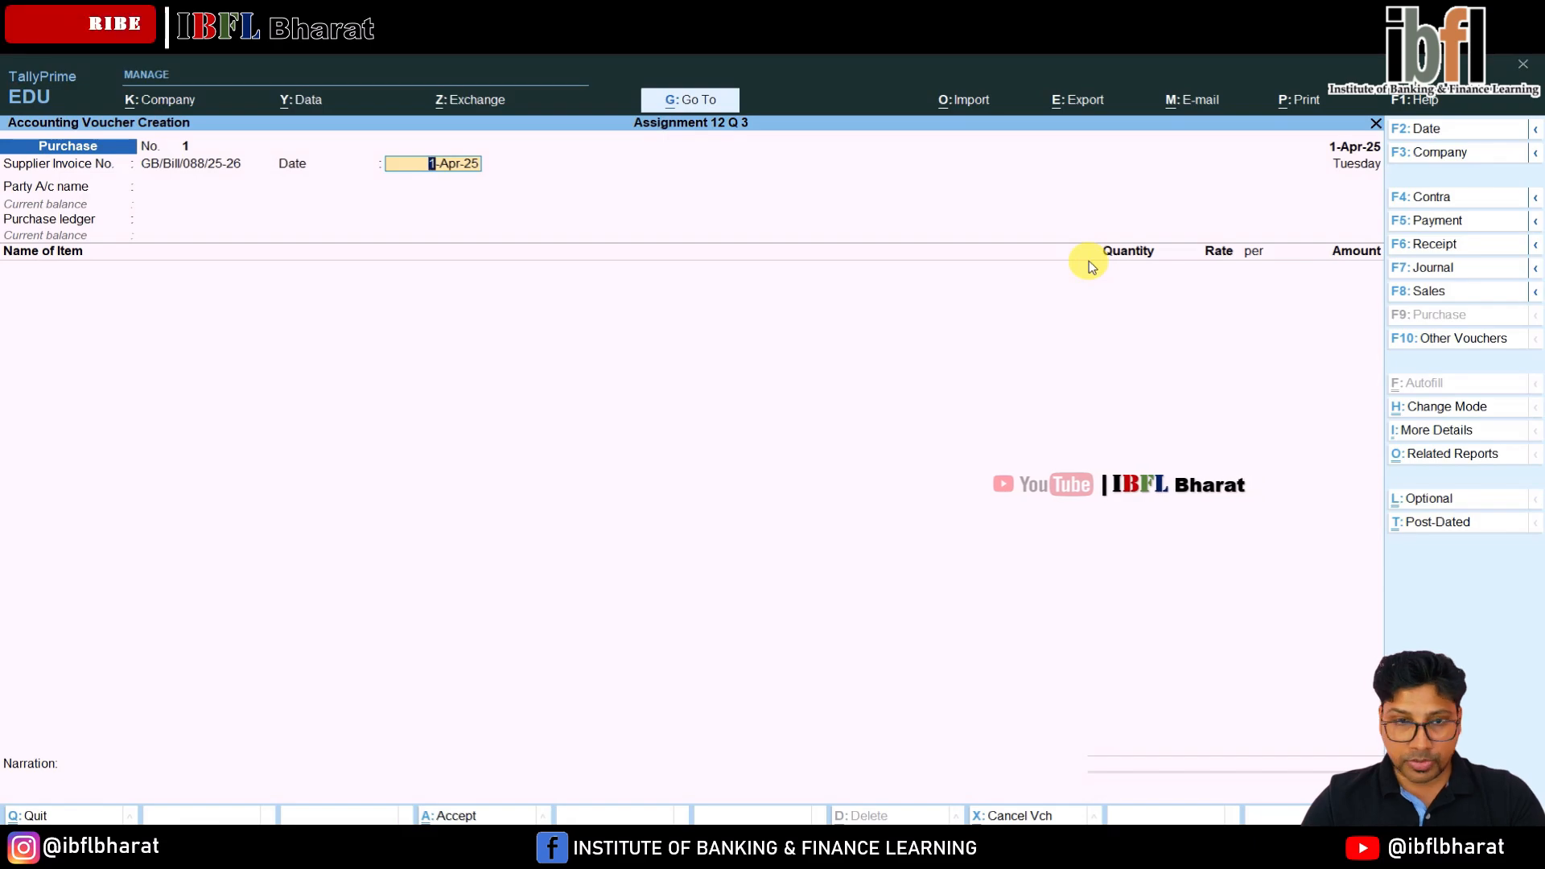
key(Return)
Start a new party ledger from the voucher, named M\s Gangaram Brothers, under Sundry Creditors.
key(Up)
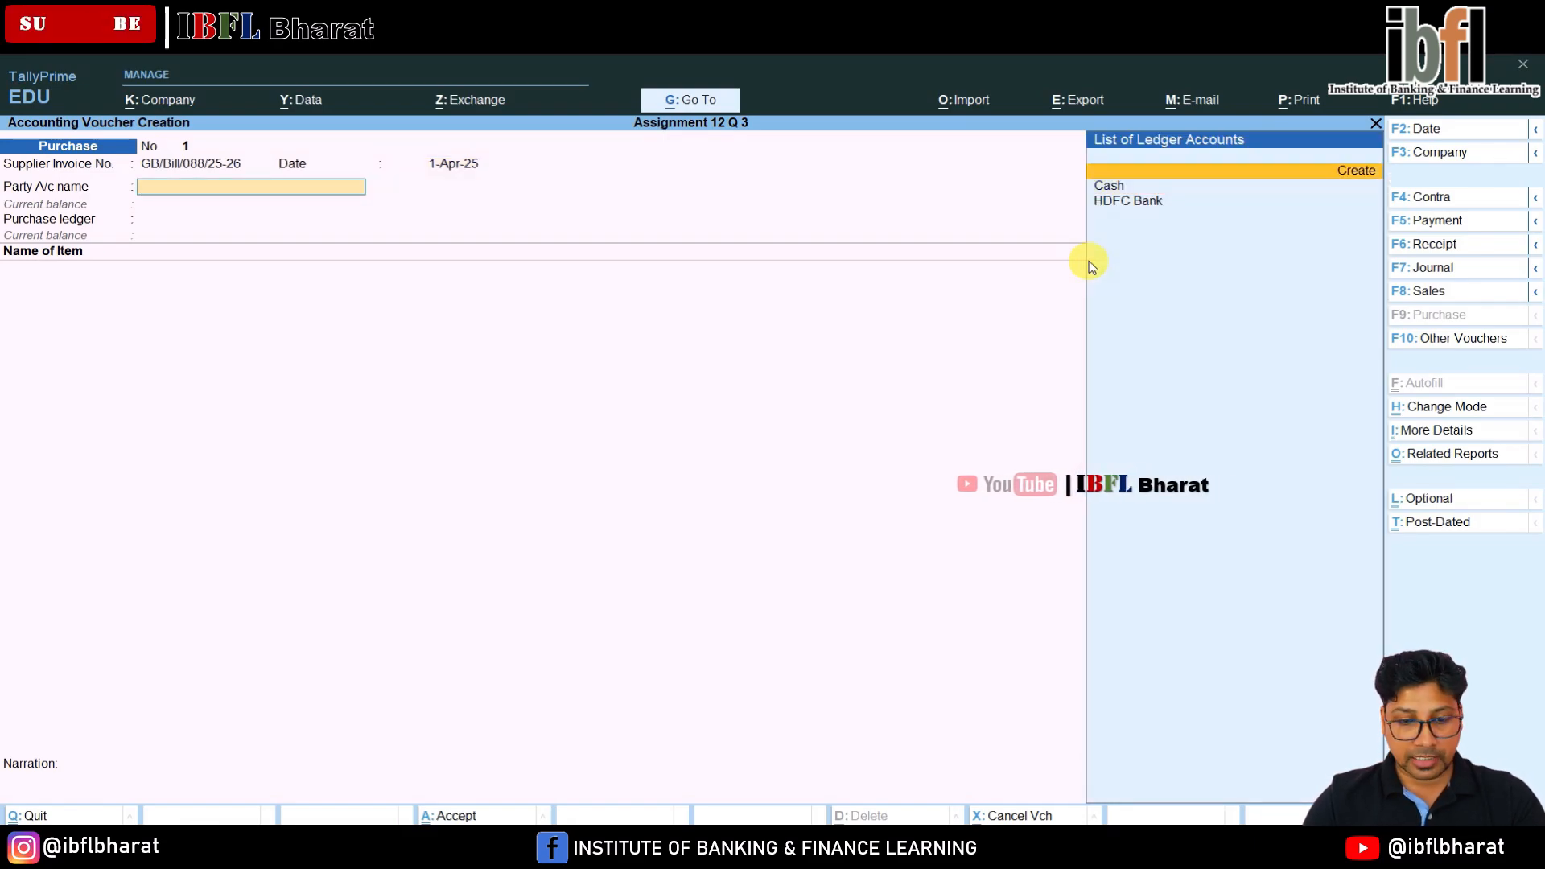
key(Return)
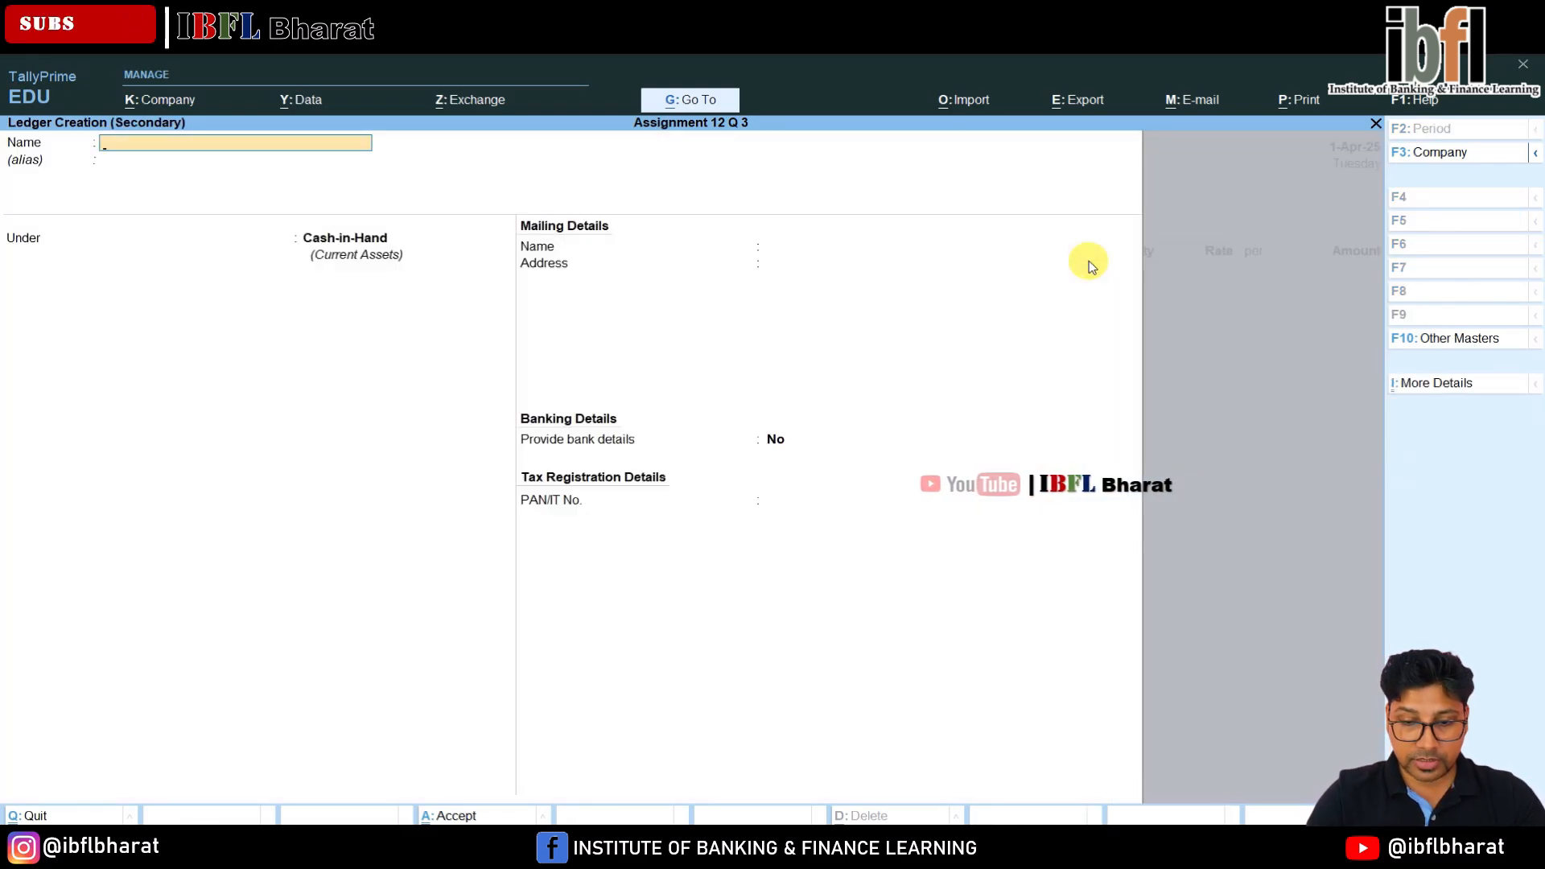
text(M\s G)
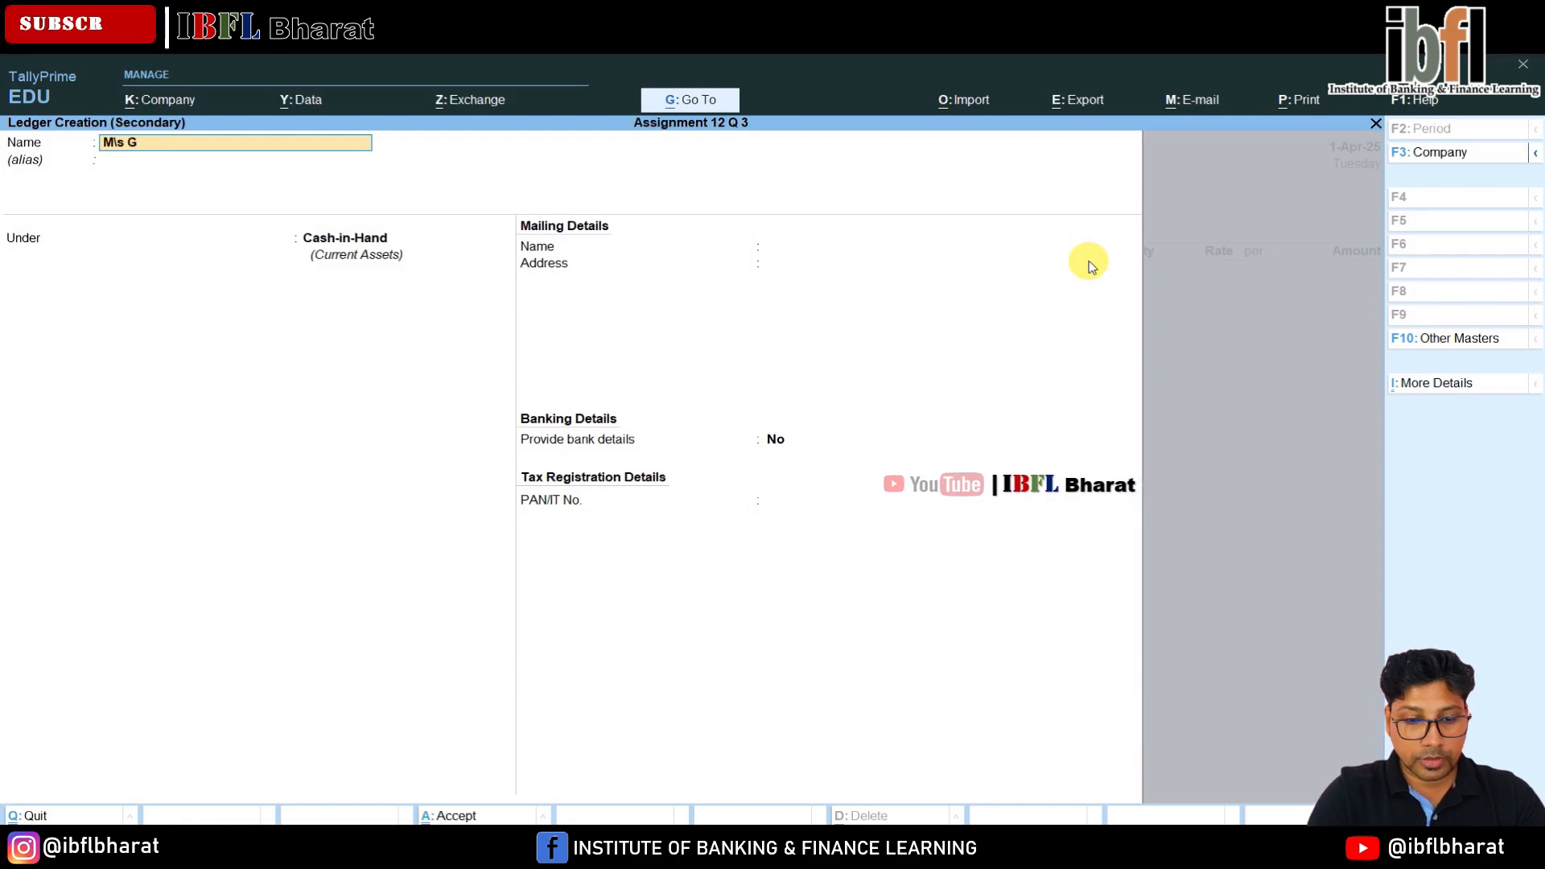
text(angram)
key(BackSpace)
key(BackSpace)
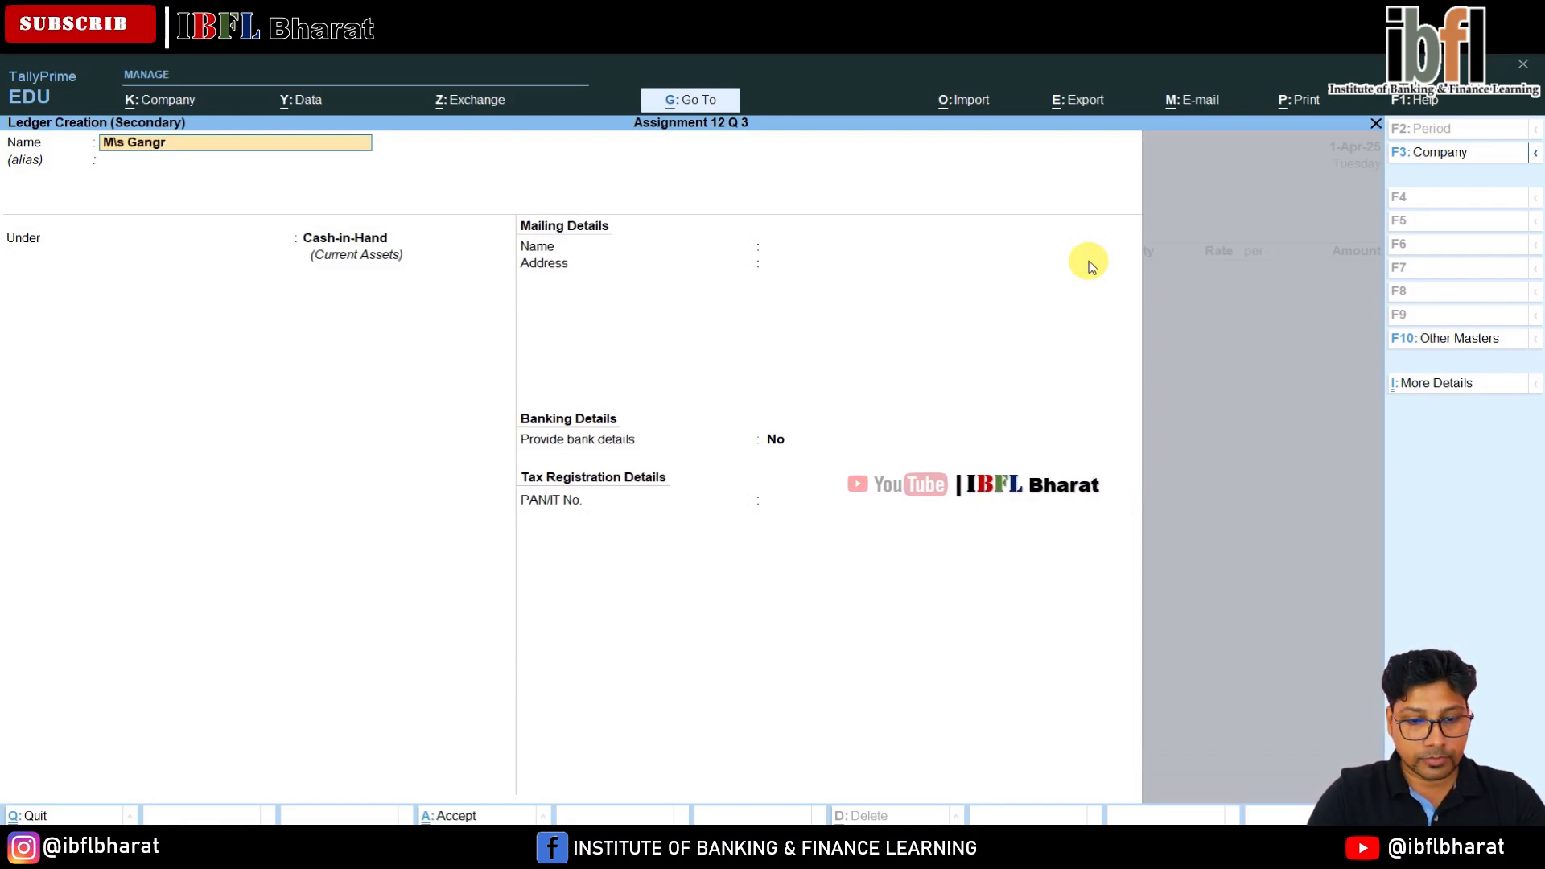
text(aram)
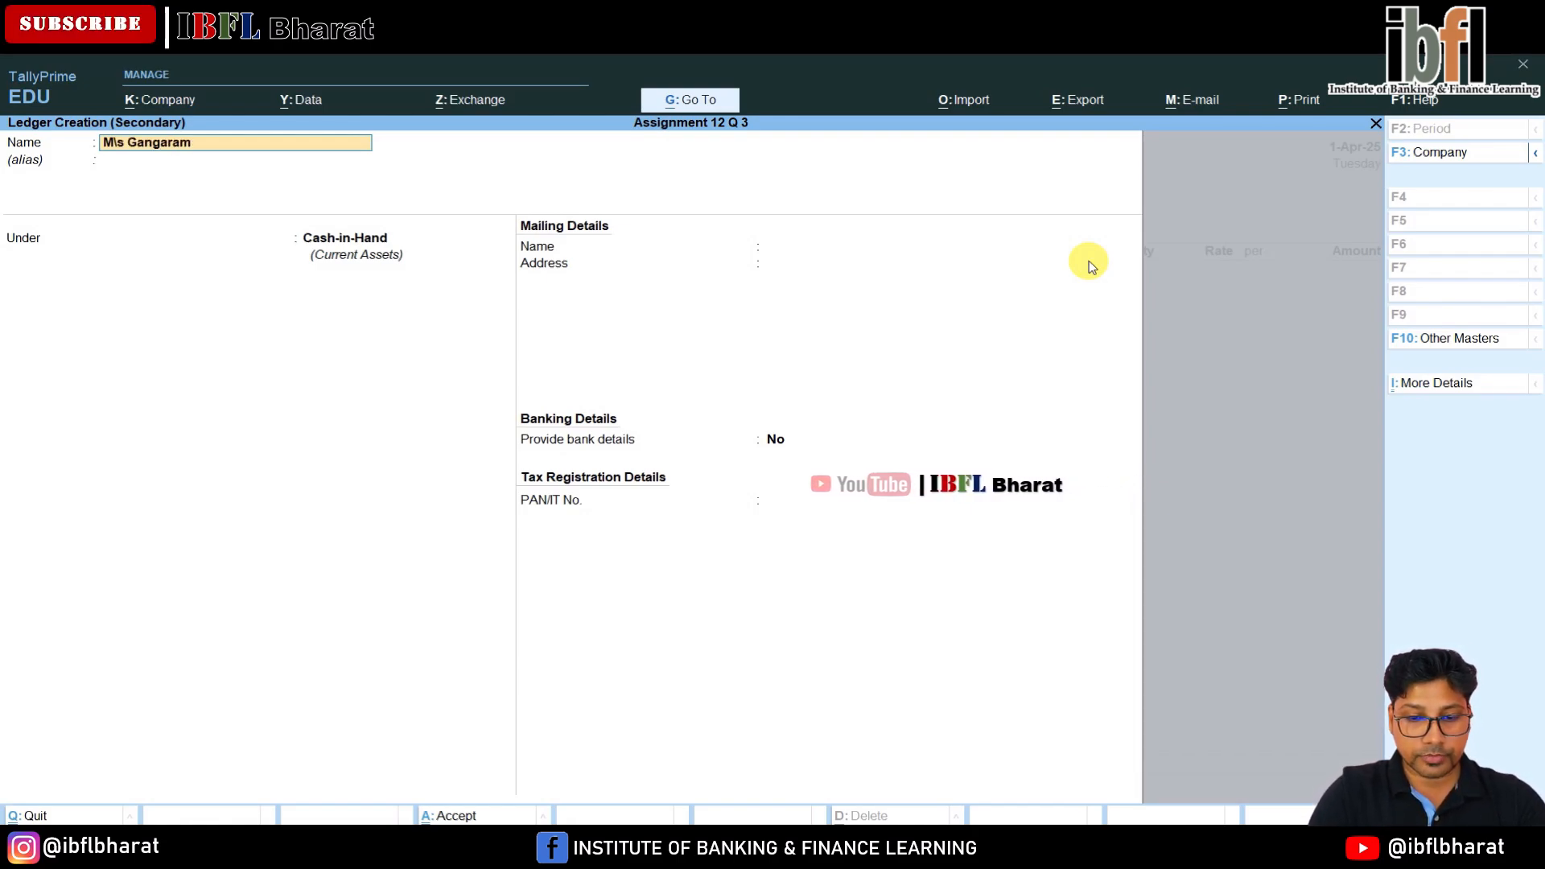
text( Brothers)
key(Return)
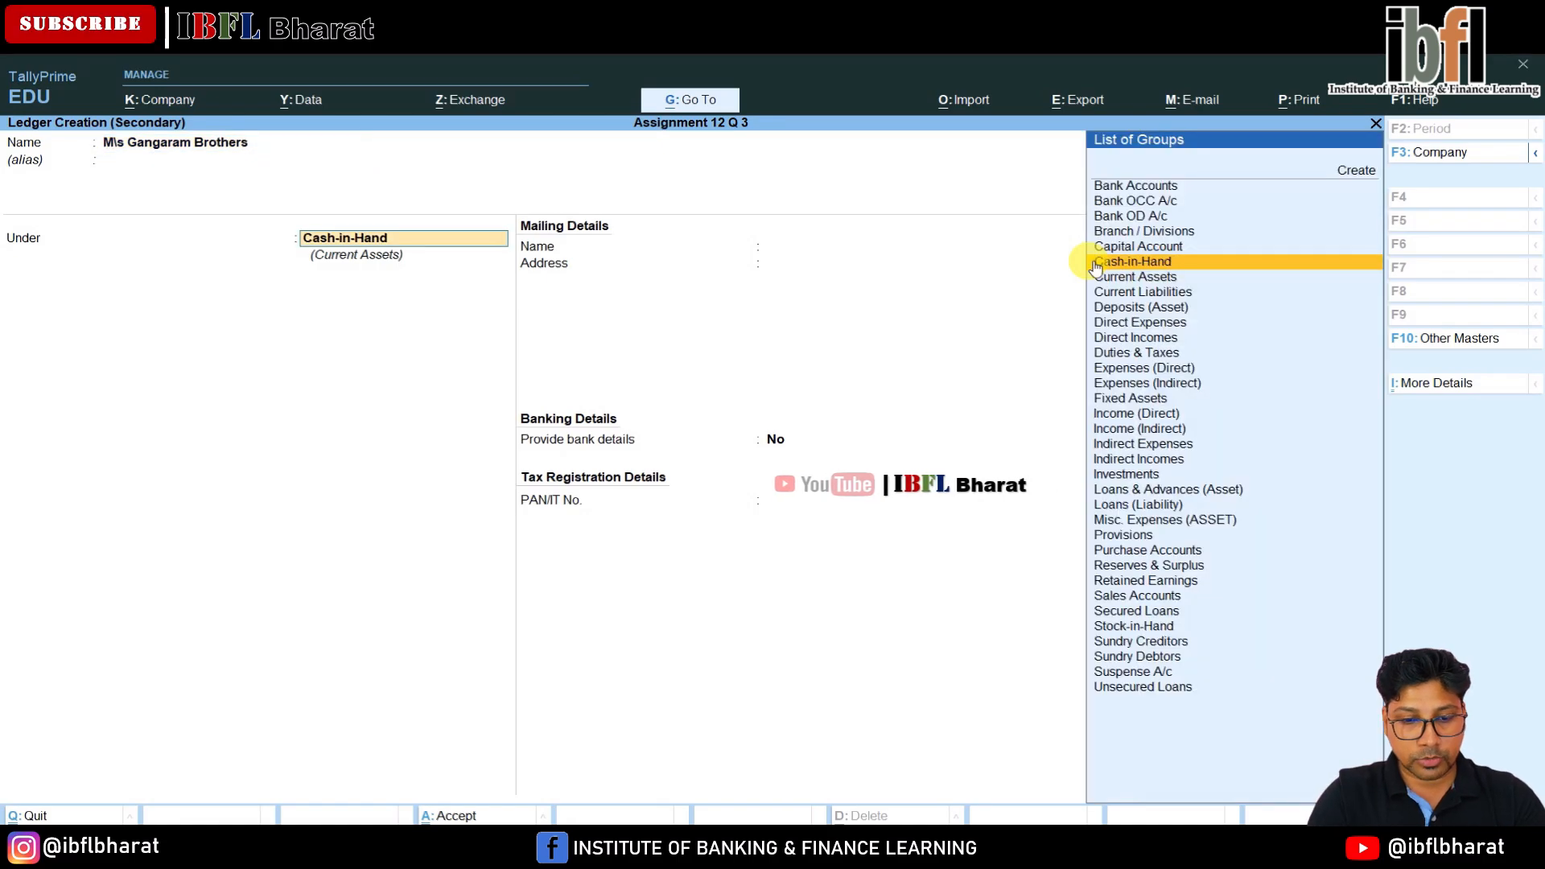
text(credi)
key(Return)
Keep the default bill-by-bill, mailing, banking and tax details of the M\s Gangaram Brothers ledger and save it.
key(Return)
key(Return)
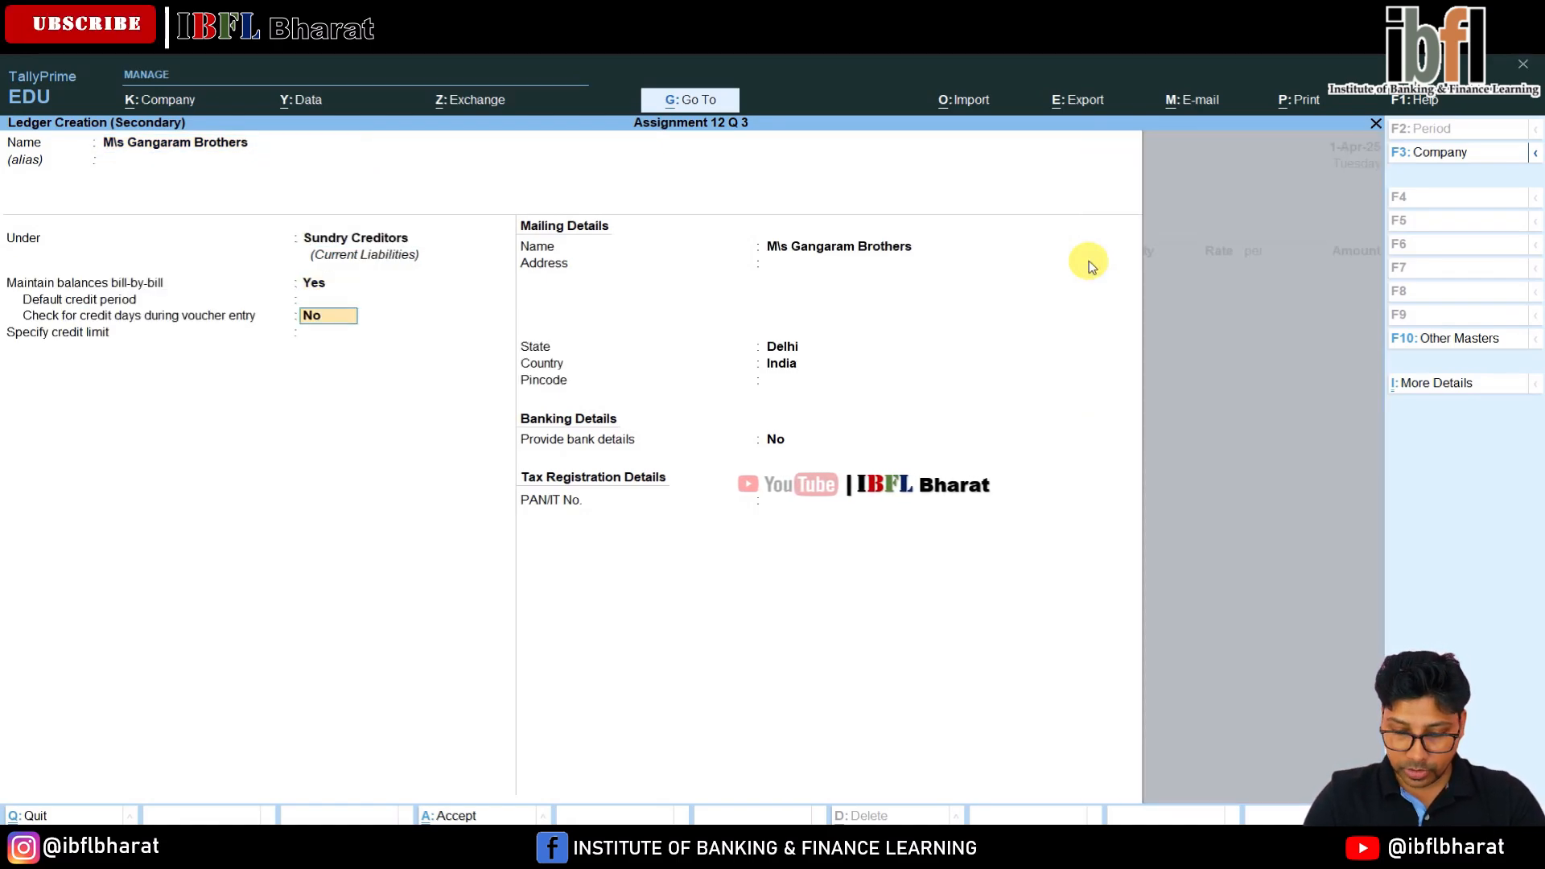
key(Return)
key(Return)
key(Return)
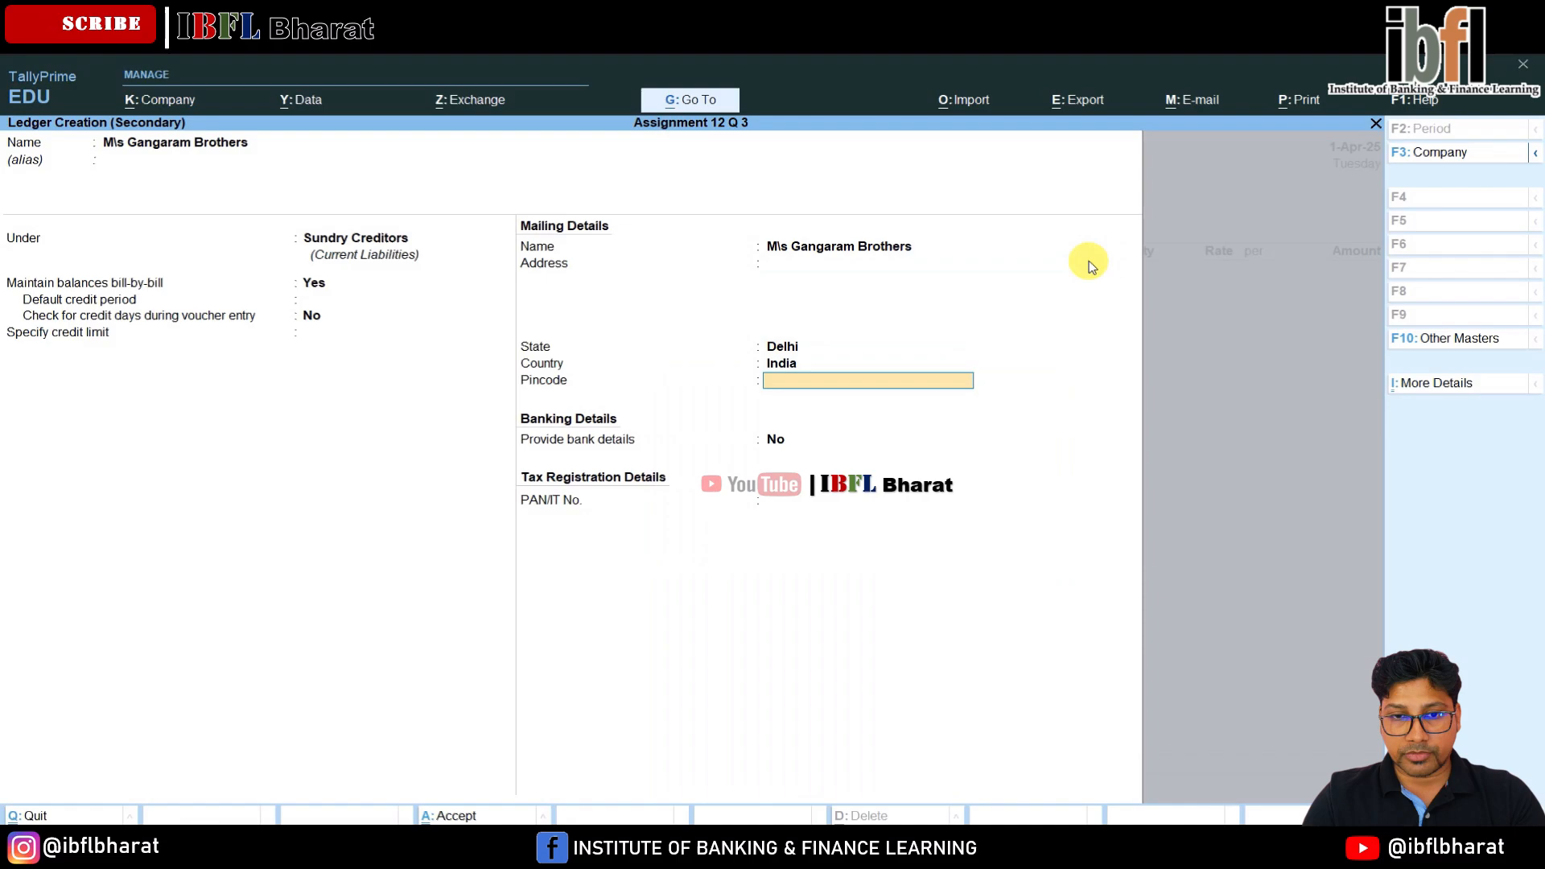
key(Return)
key(Return)
key(Return)
key(Return)
Leave the purchase voucher's receipt details blank and accept the default party details for M\s Gangaram Brothers.
key(Return)
key(Return)
key(Return)
key(Return)
key(Return)
key(Return)
key(Return)
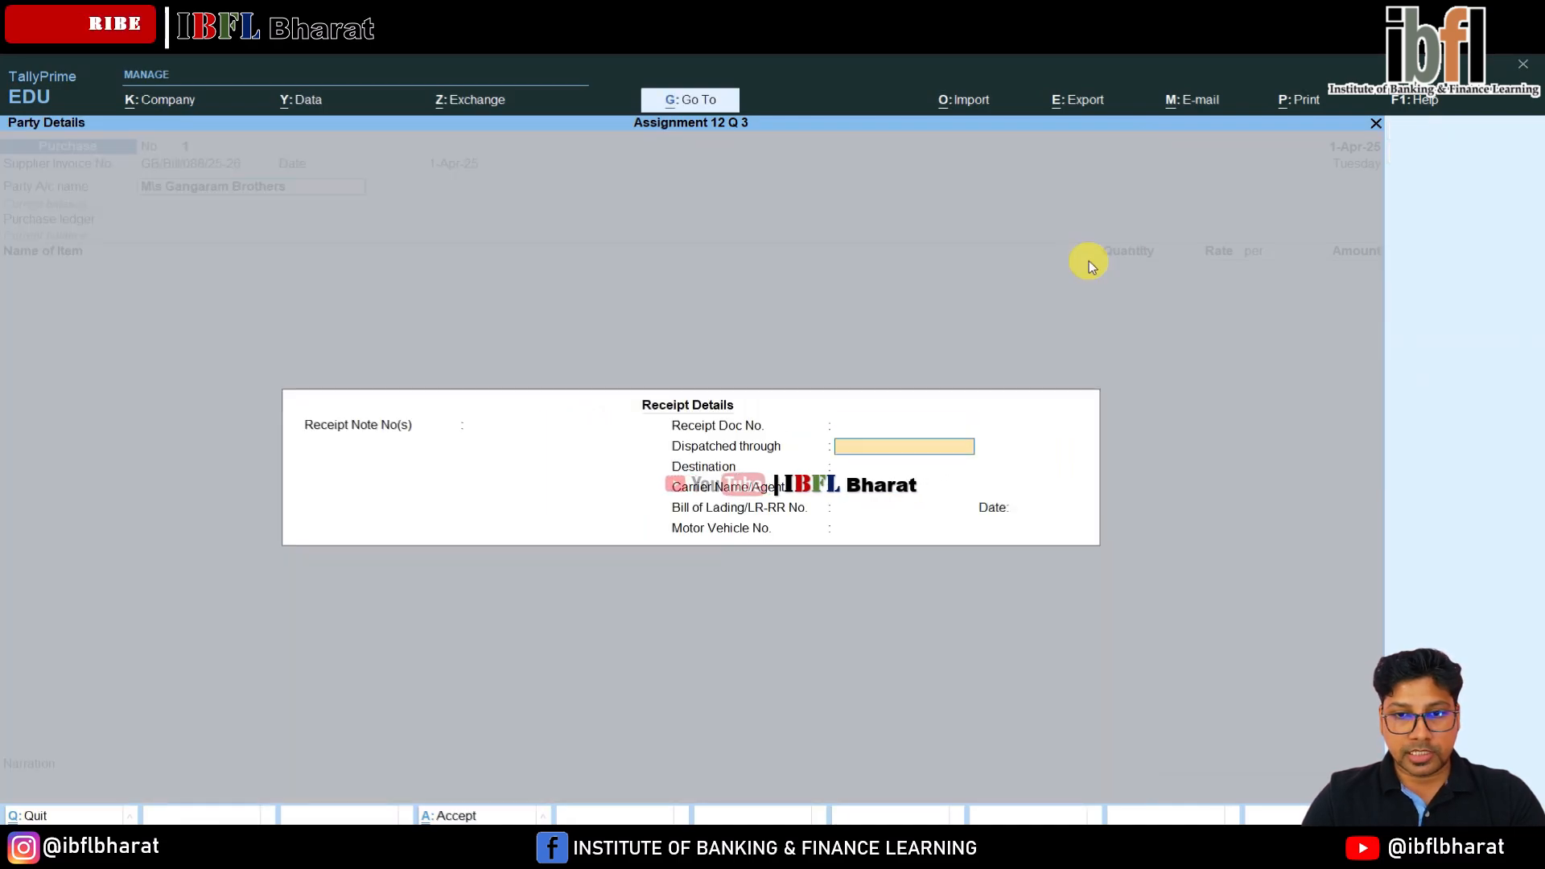
key(Return)
key(Return)
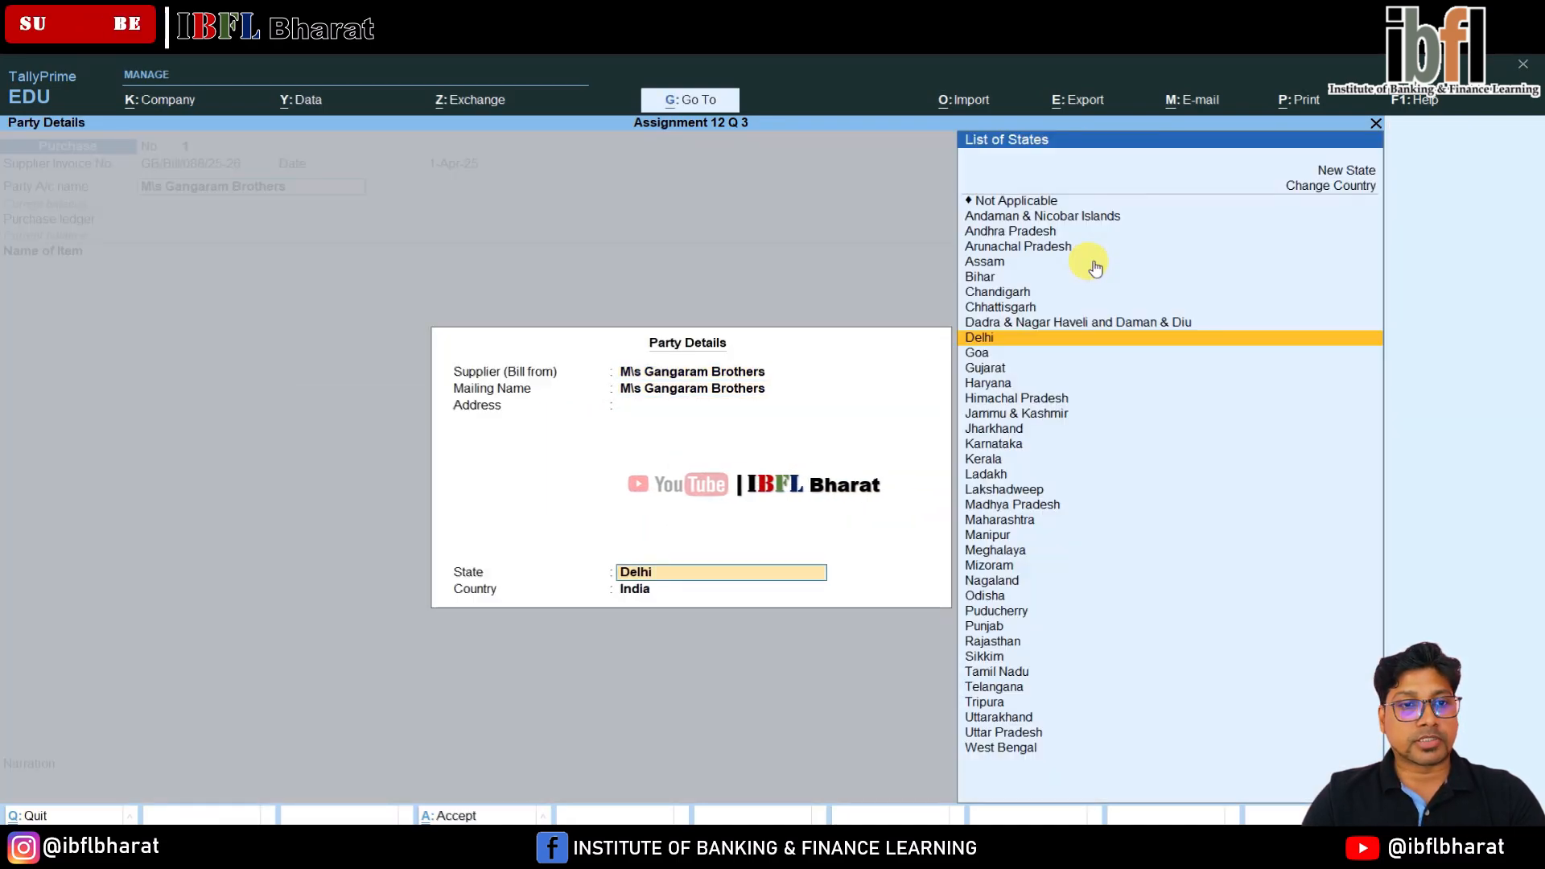
key(Return)
key(Return)
Create a ledger named Purchases under Purchase Accounts with default details and use it as the voucher's purchase ledger.
key(alt+c)
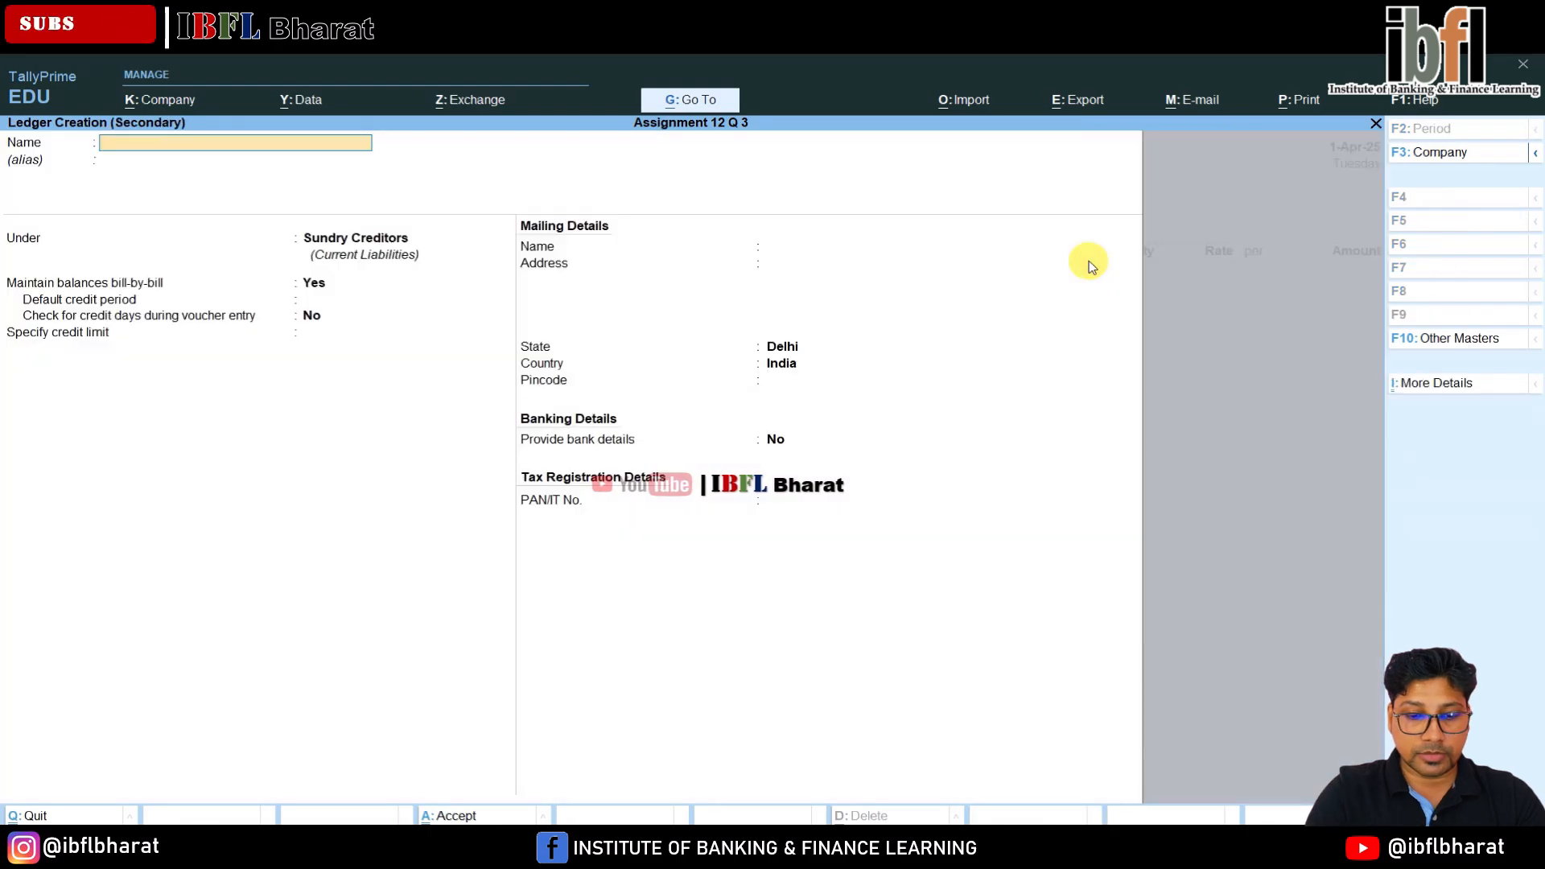
text(Purc)
text(ses)
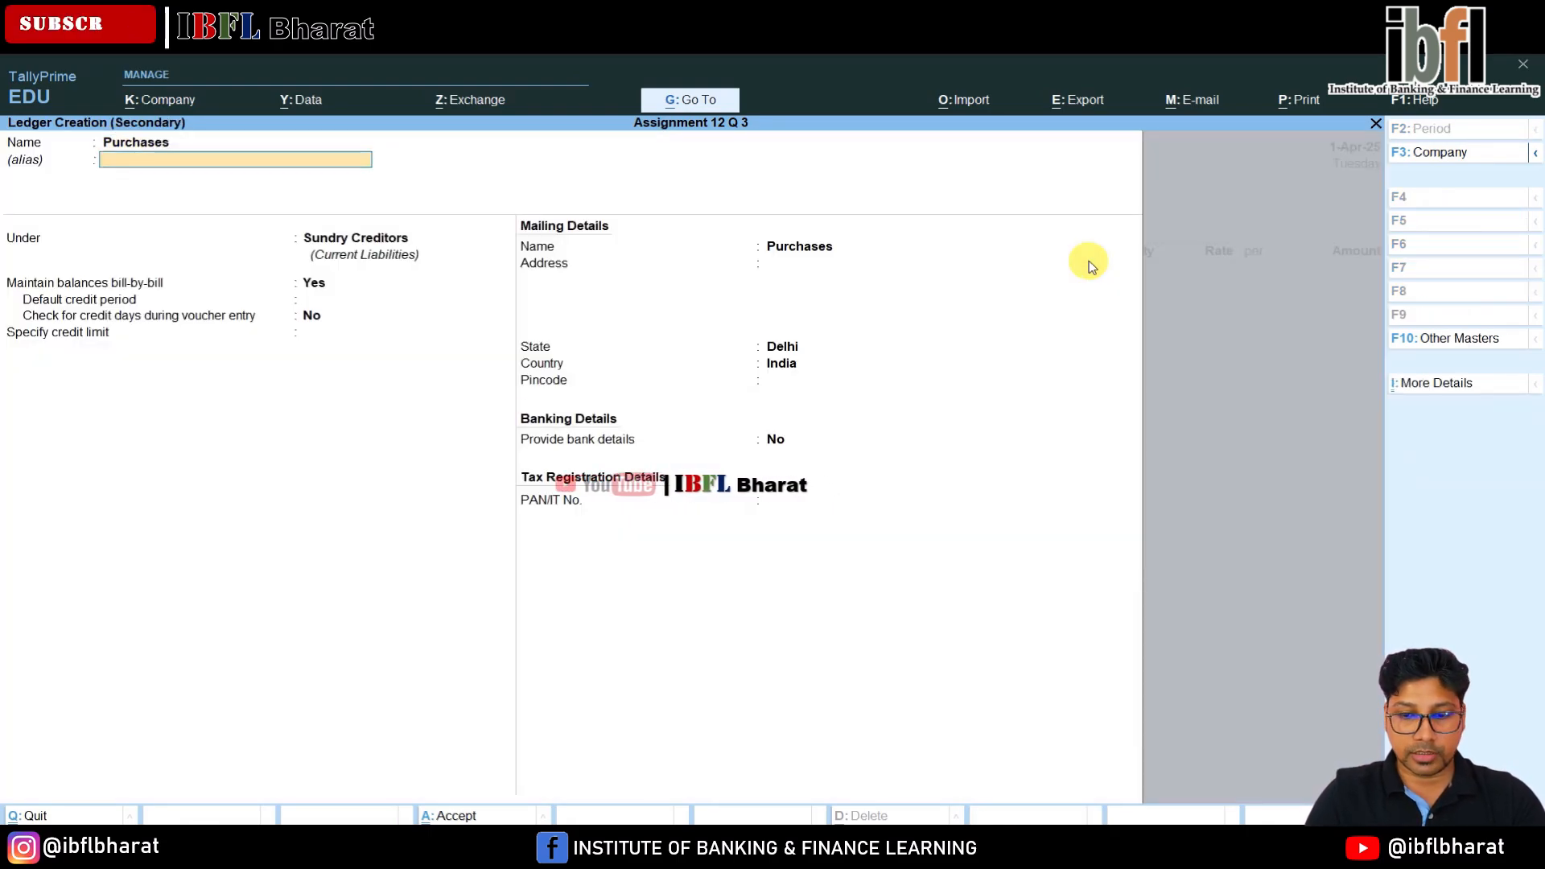
key(Return)
text(Pur)
key(Return)
key(Return)
key(Return)
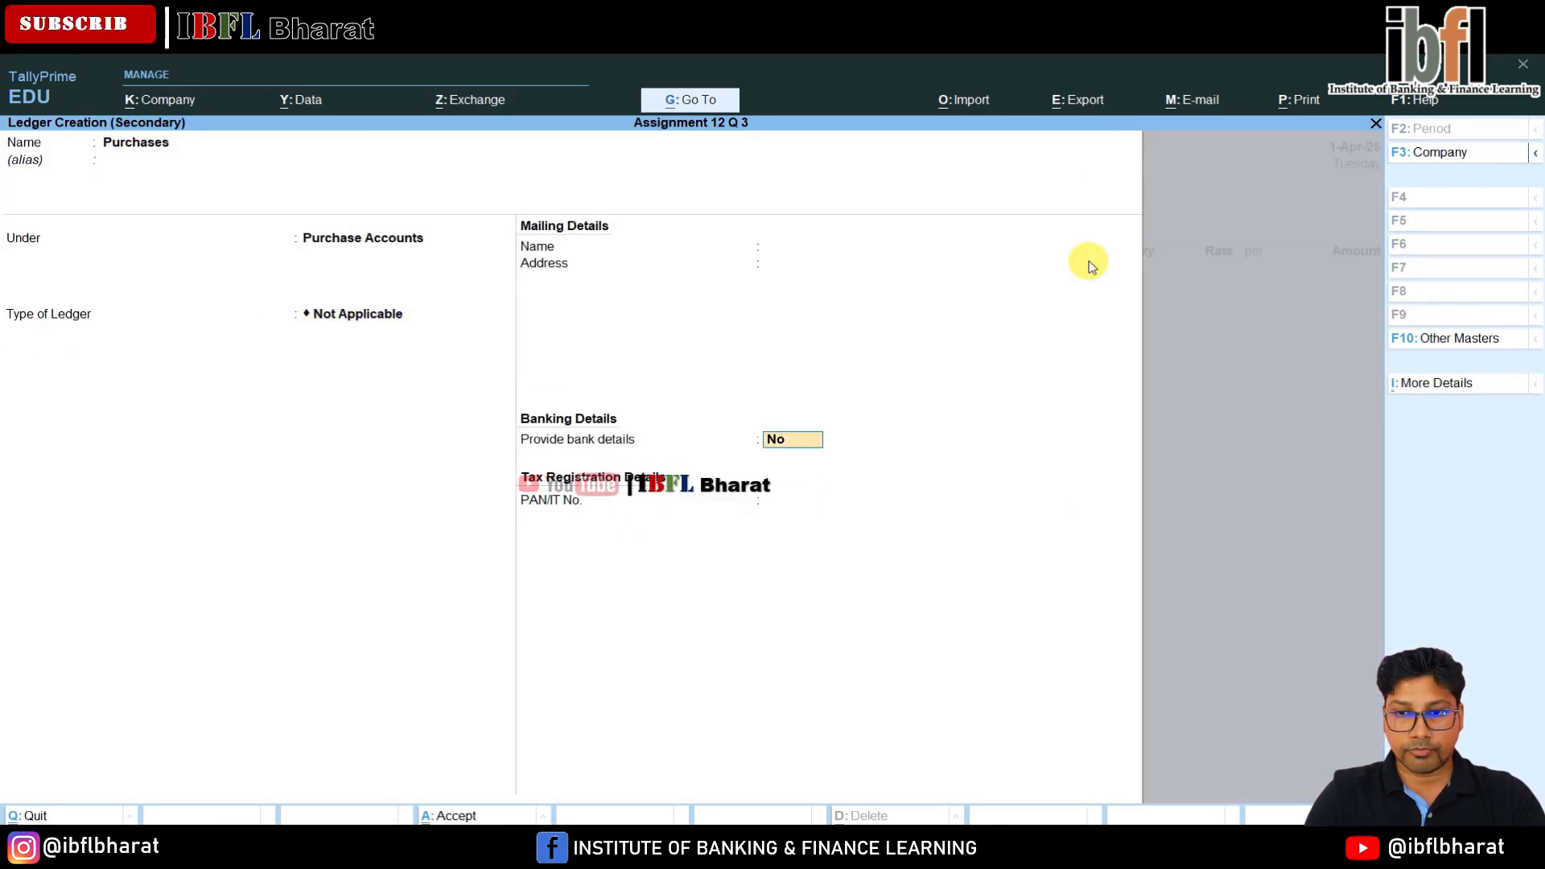
key(Return)
key(Return)
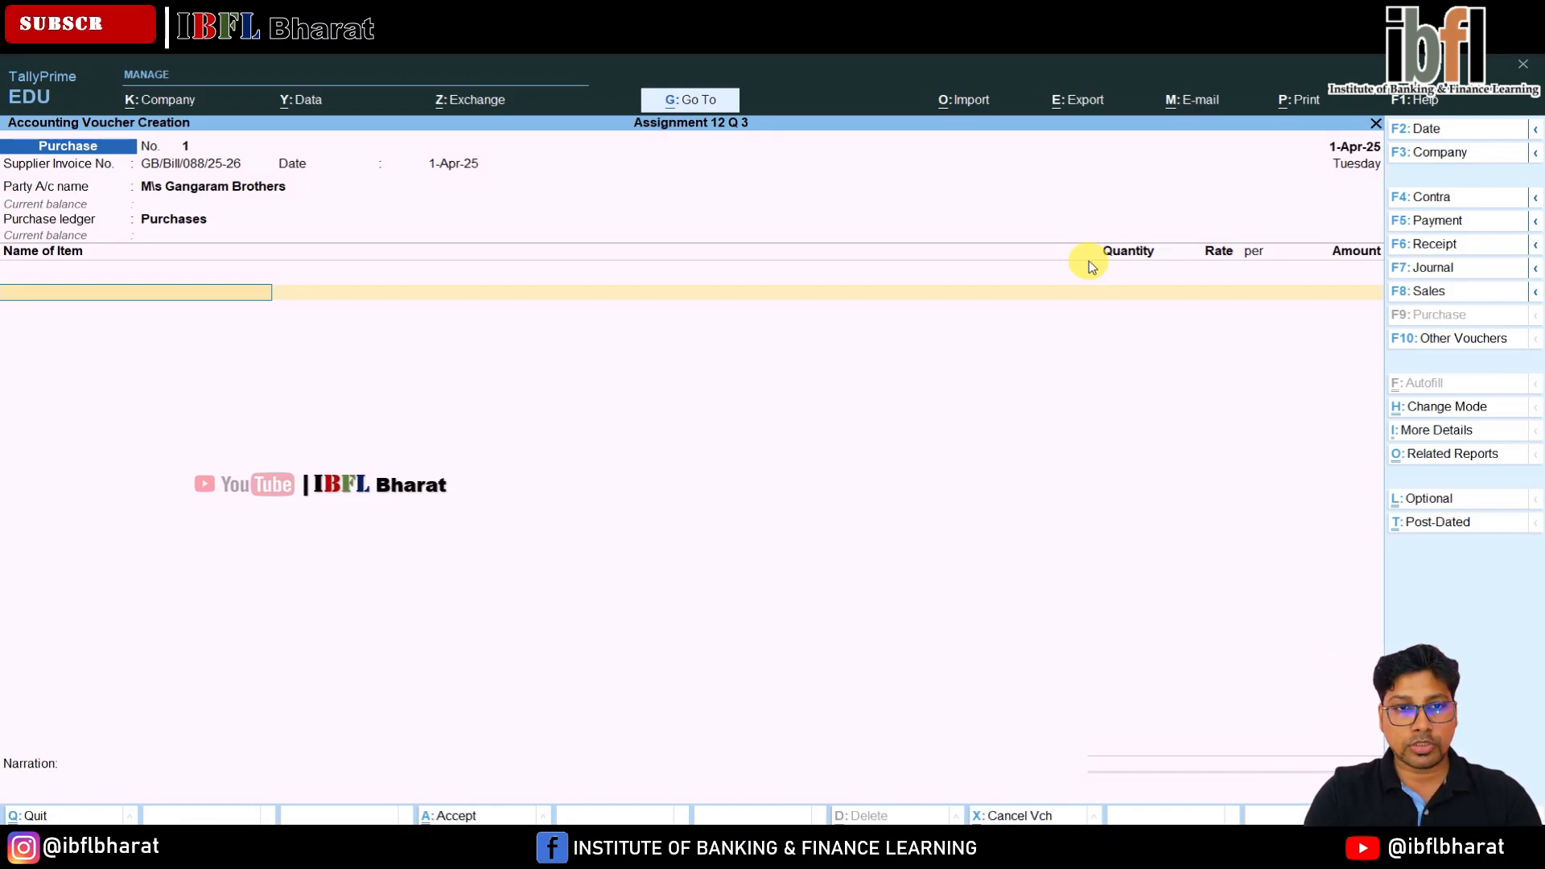
Abandon the unfinished purchase voucher for M\s Gangaram Brothers and return to the Gateway.
key(BackSpace)
key(BackSpace)
key(BackSpace)
key(BackSpace)
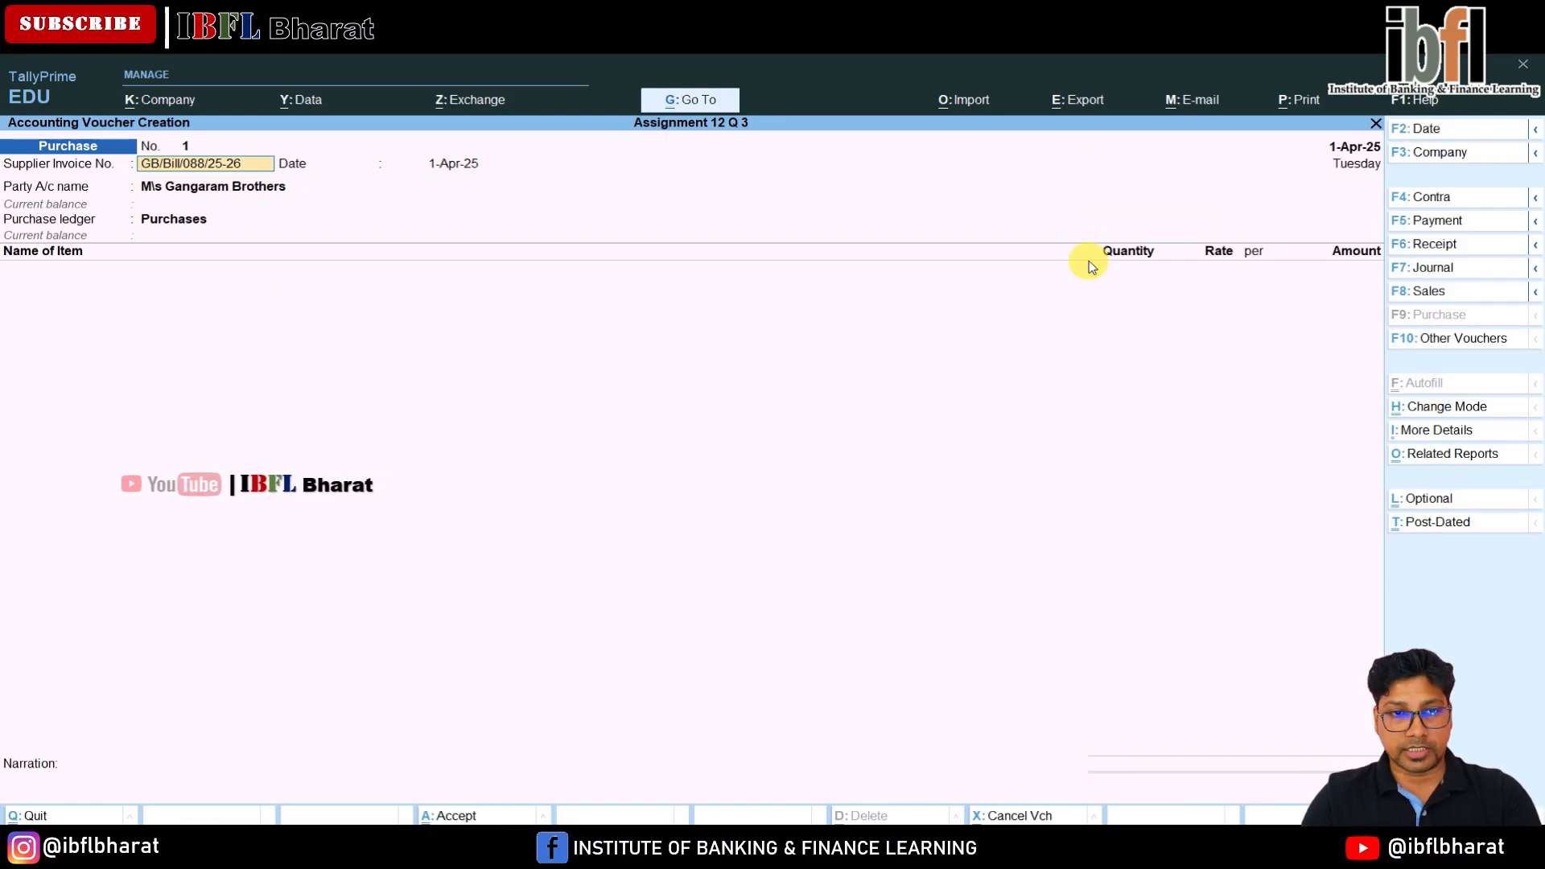
key(Escape)
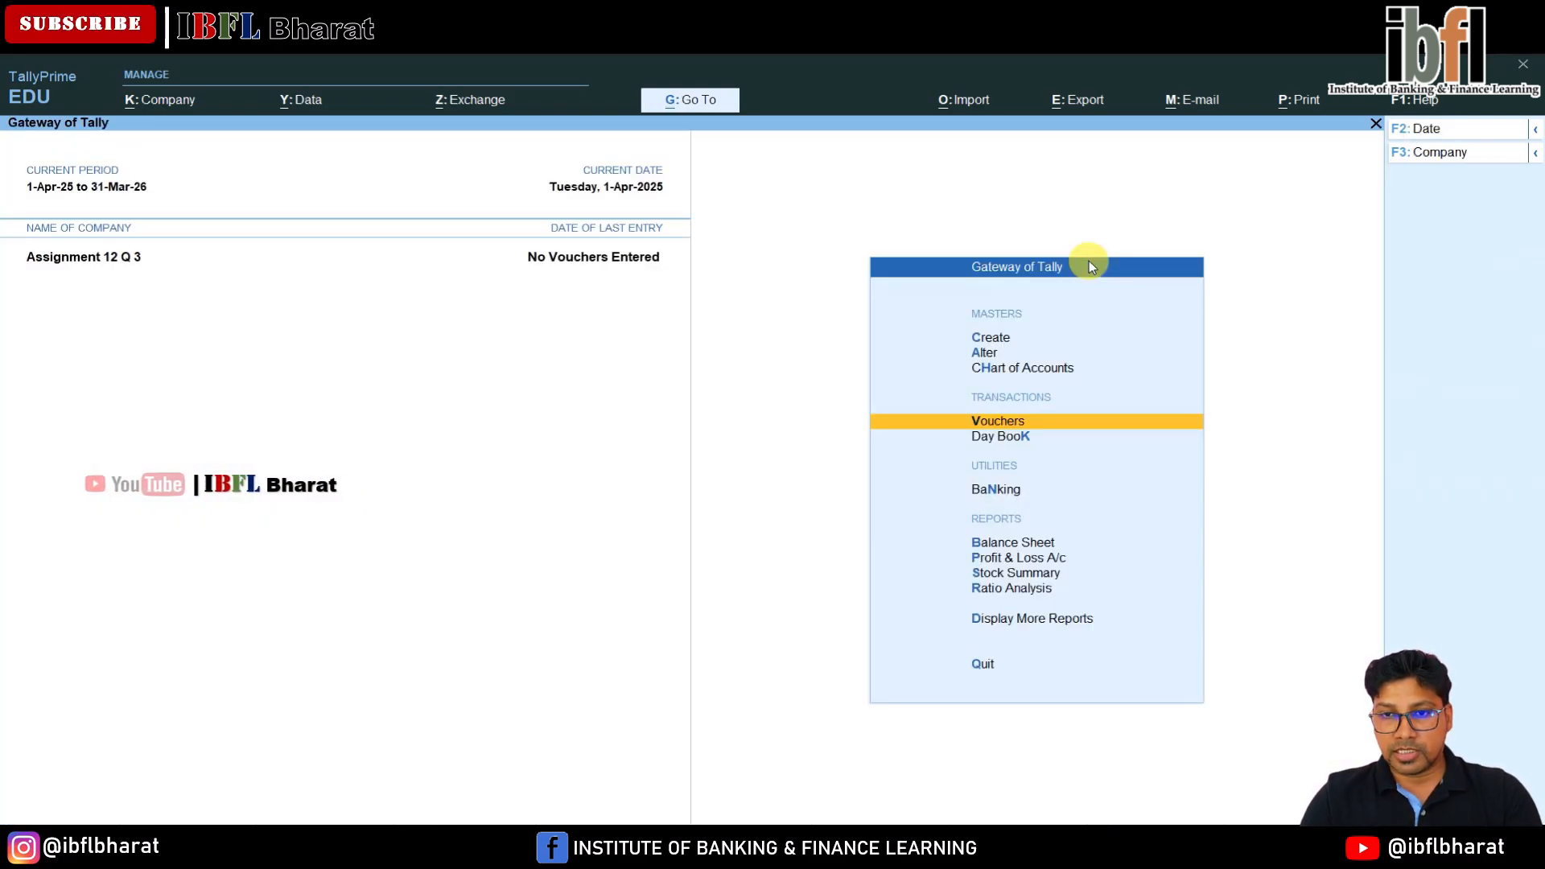
Alter the default Main Location godown, renaming it Lajpat Nagar and keeping it under Primary.
key(Up)
key(Up)
key(Return)
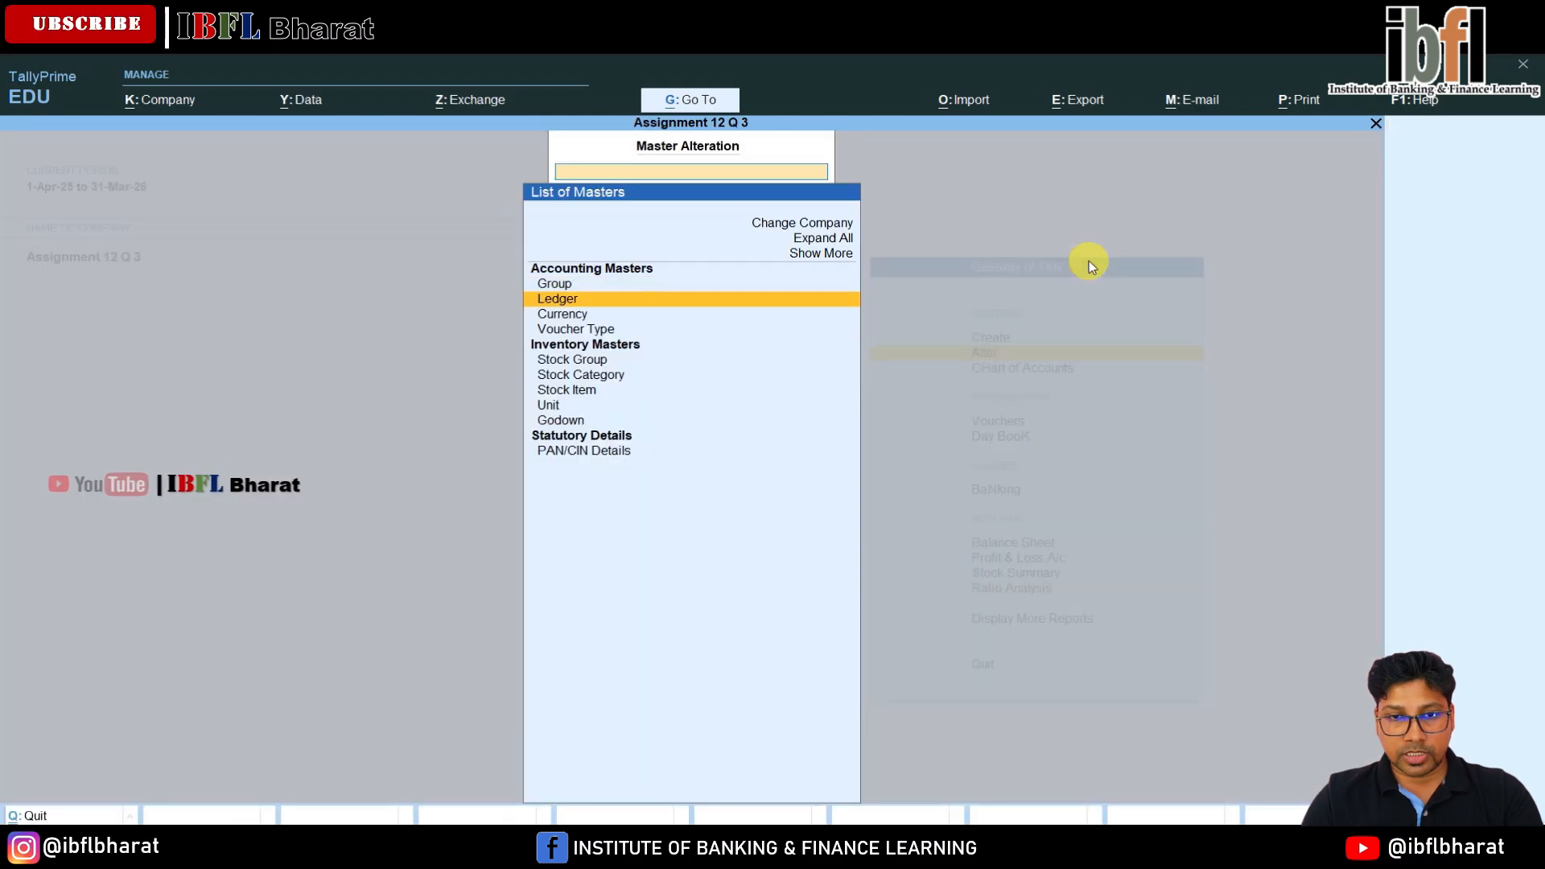
key(Down)
key(Down)
key(Down)
key(Down)
key(Down)
key(Down)
key(Down)
key(Return)
key(Up)
key(Up)
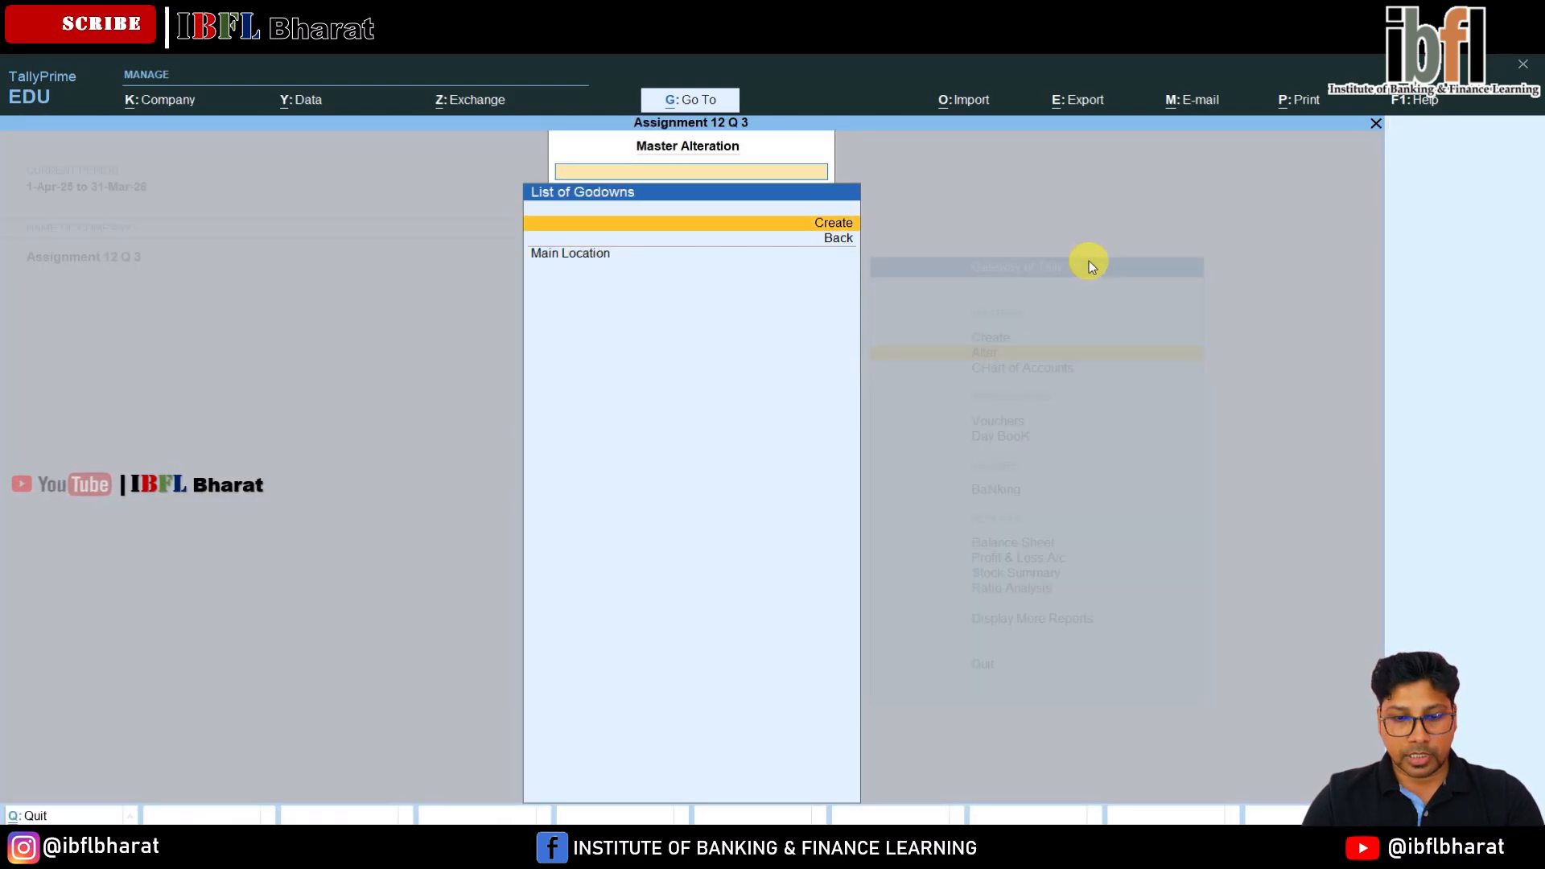
key(Return)
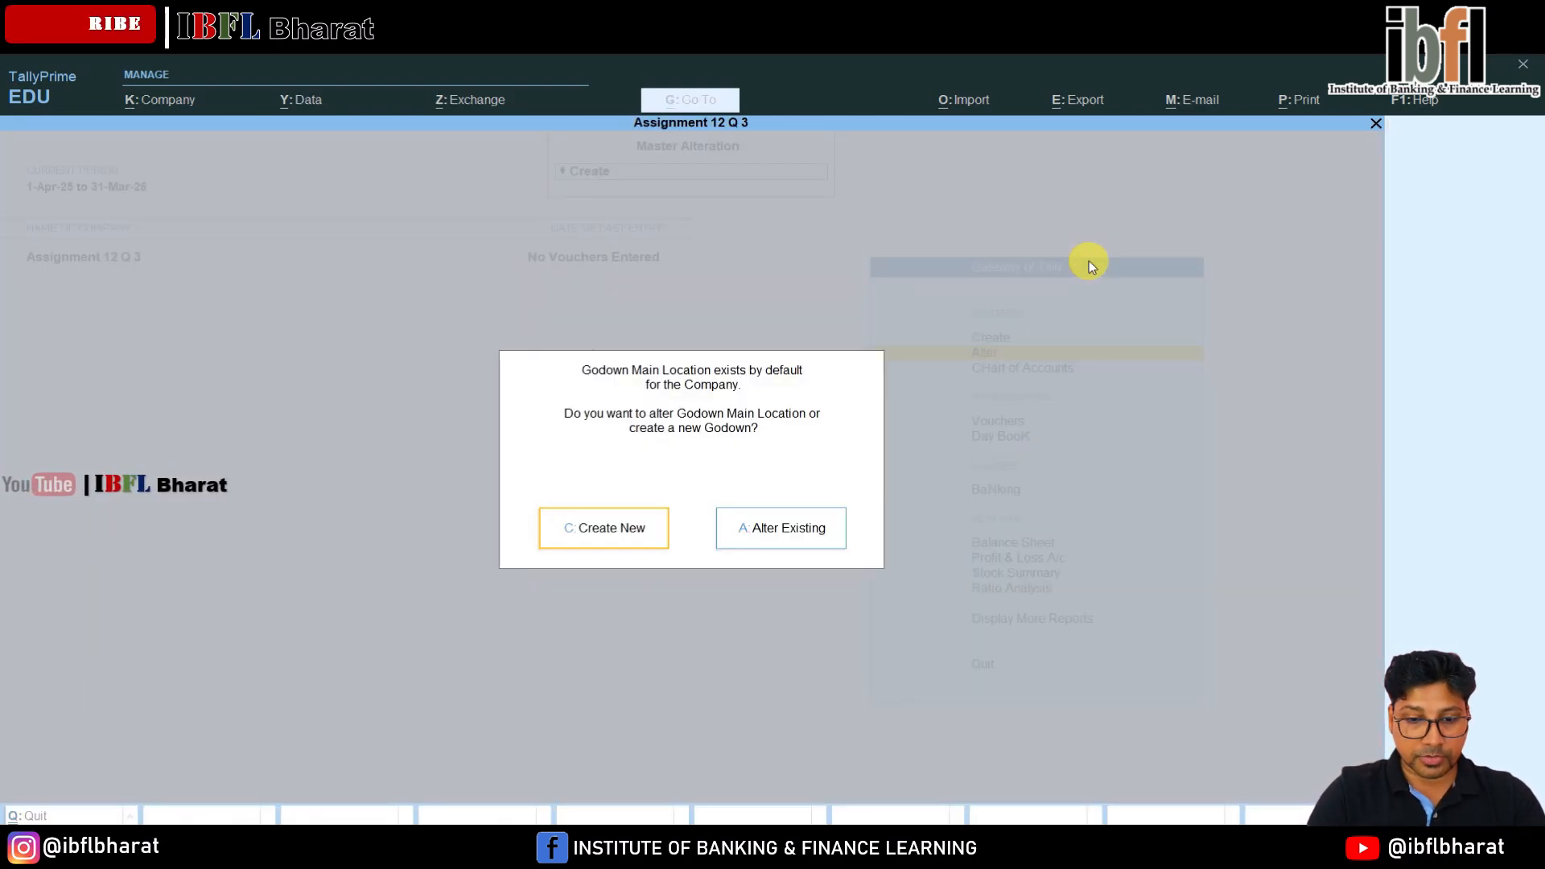
text(aJ)
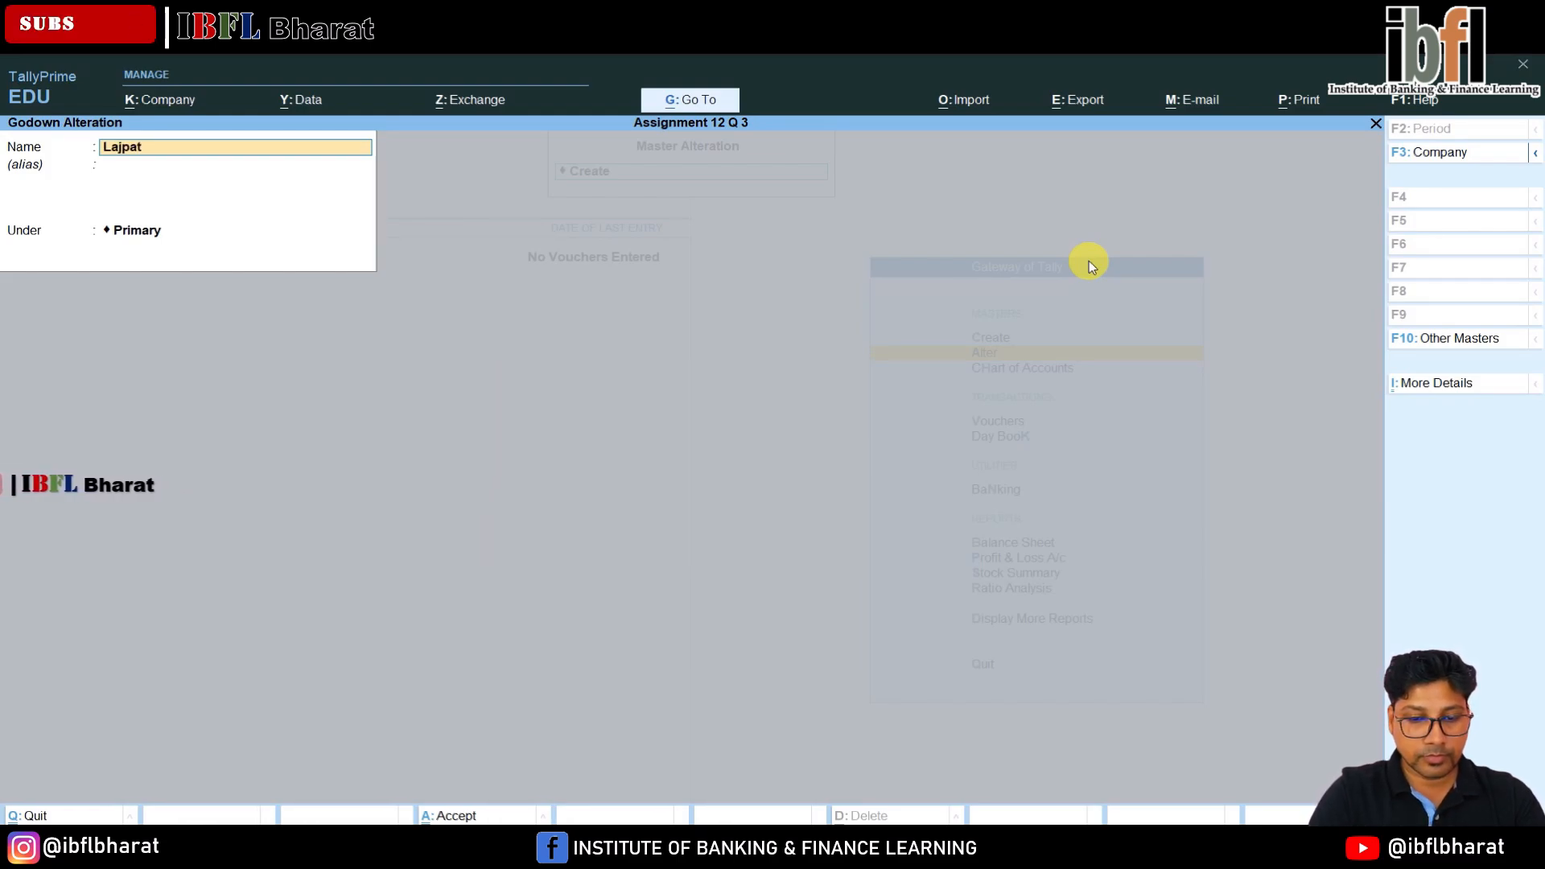
key(Return)
key(Return)
key(Return)
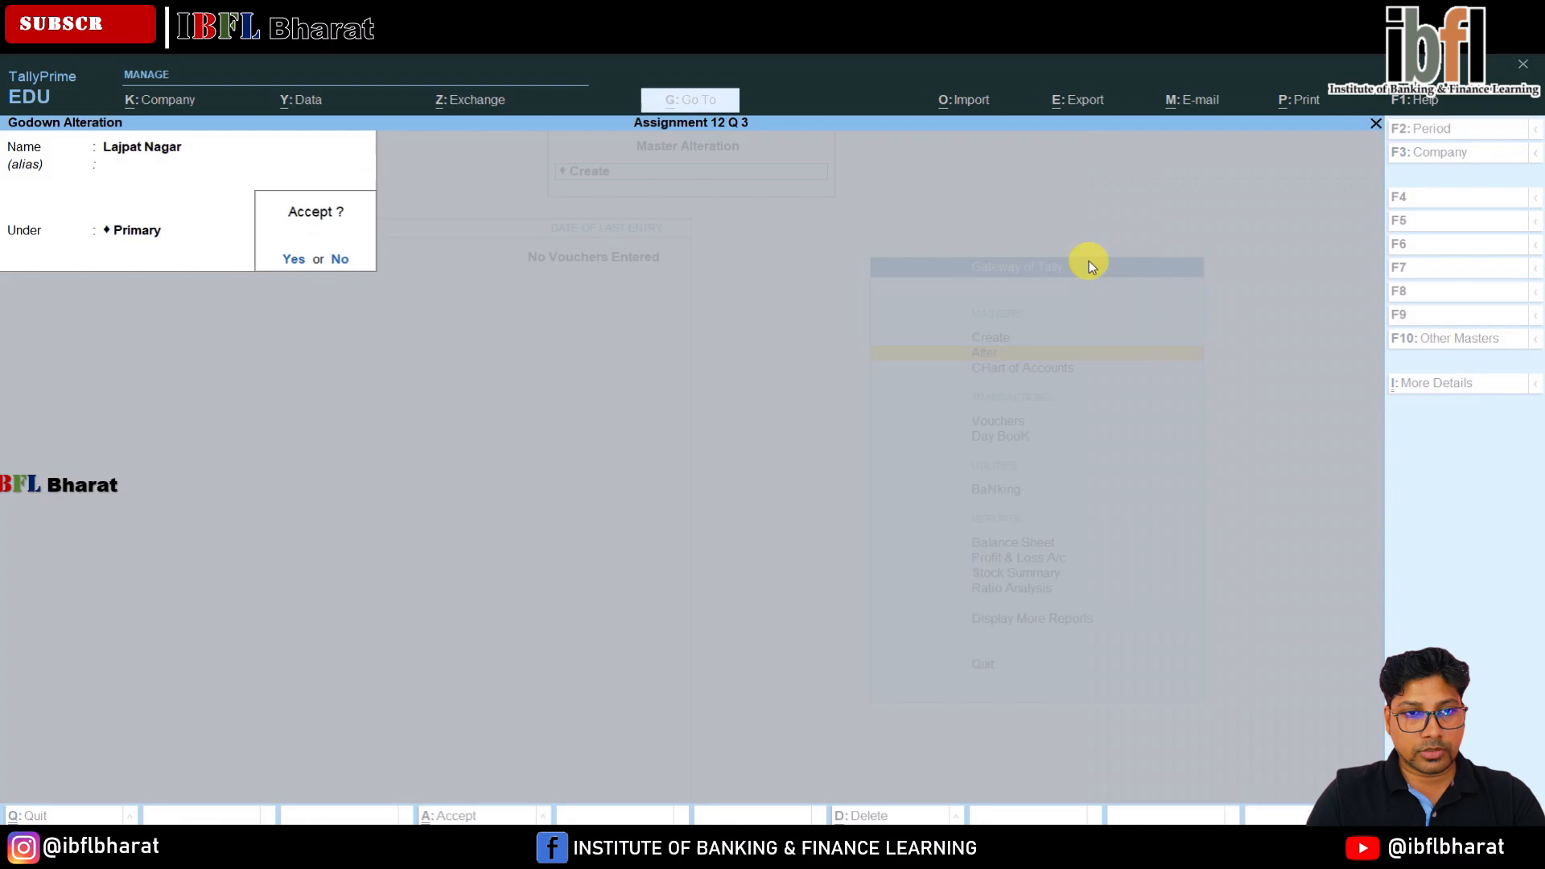
key(Return)
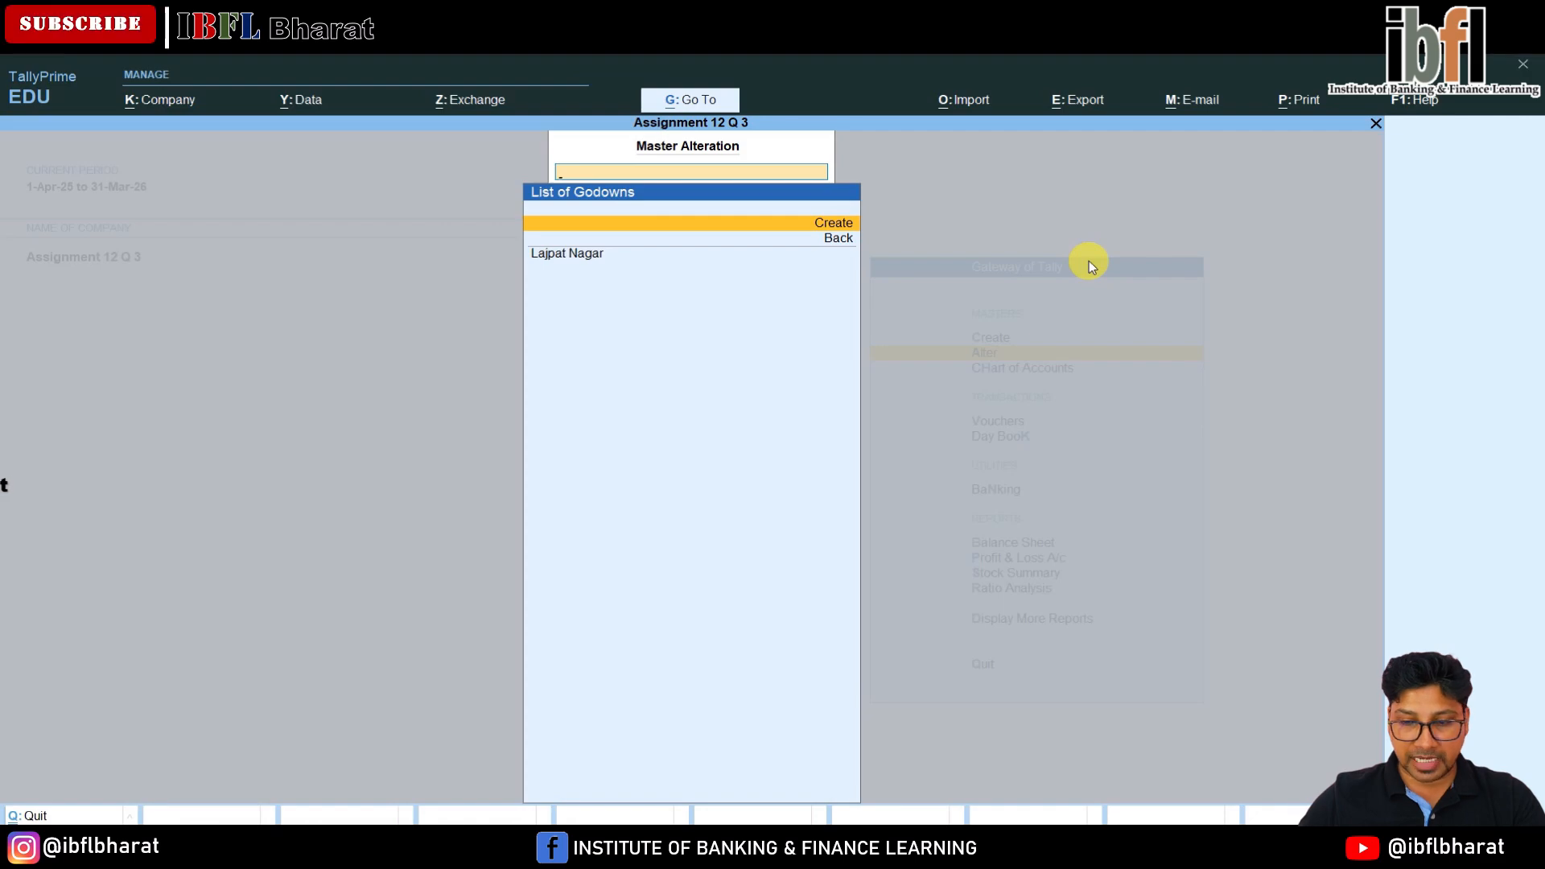
Create a new godown named X Planet Shop under Primary.
key(Return)
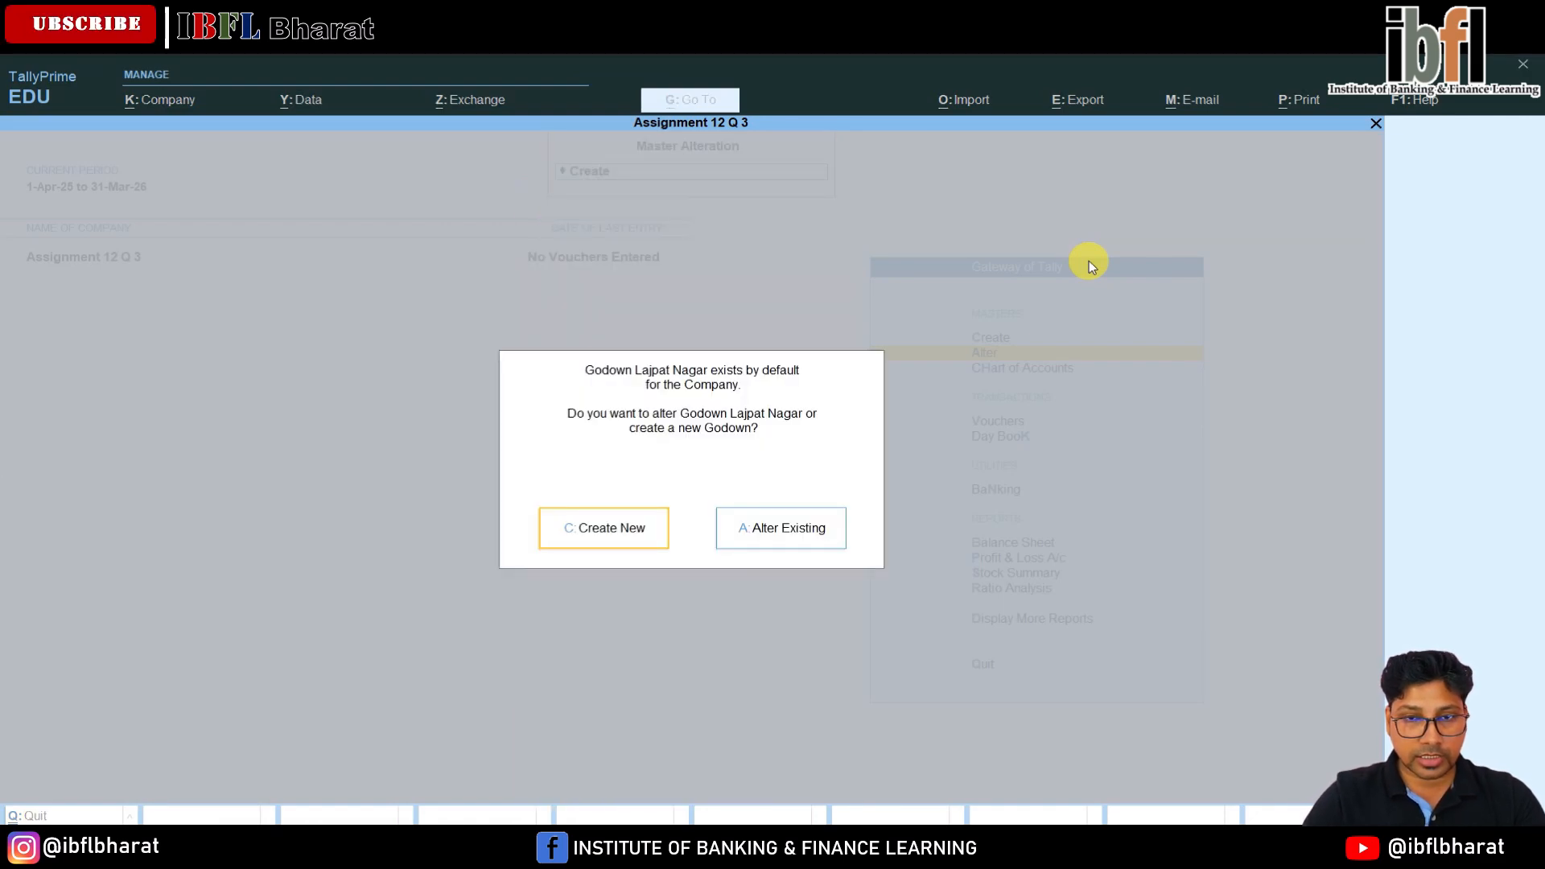
key(Return)
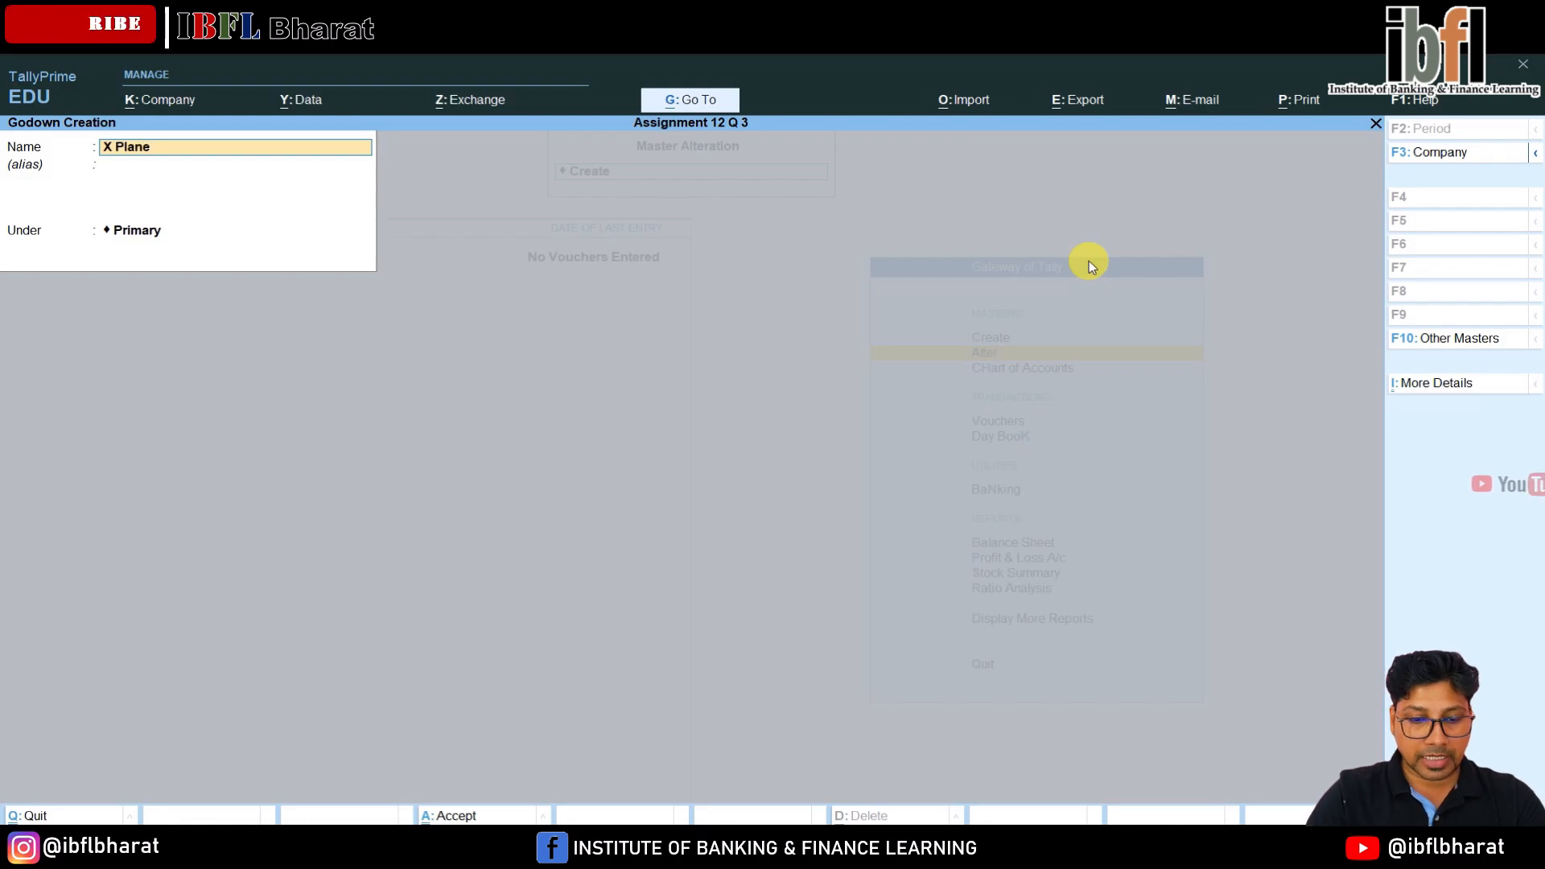
text(X Planet Shop)
key(Return)
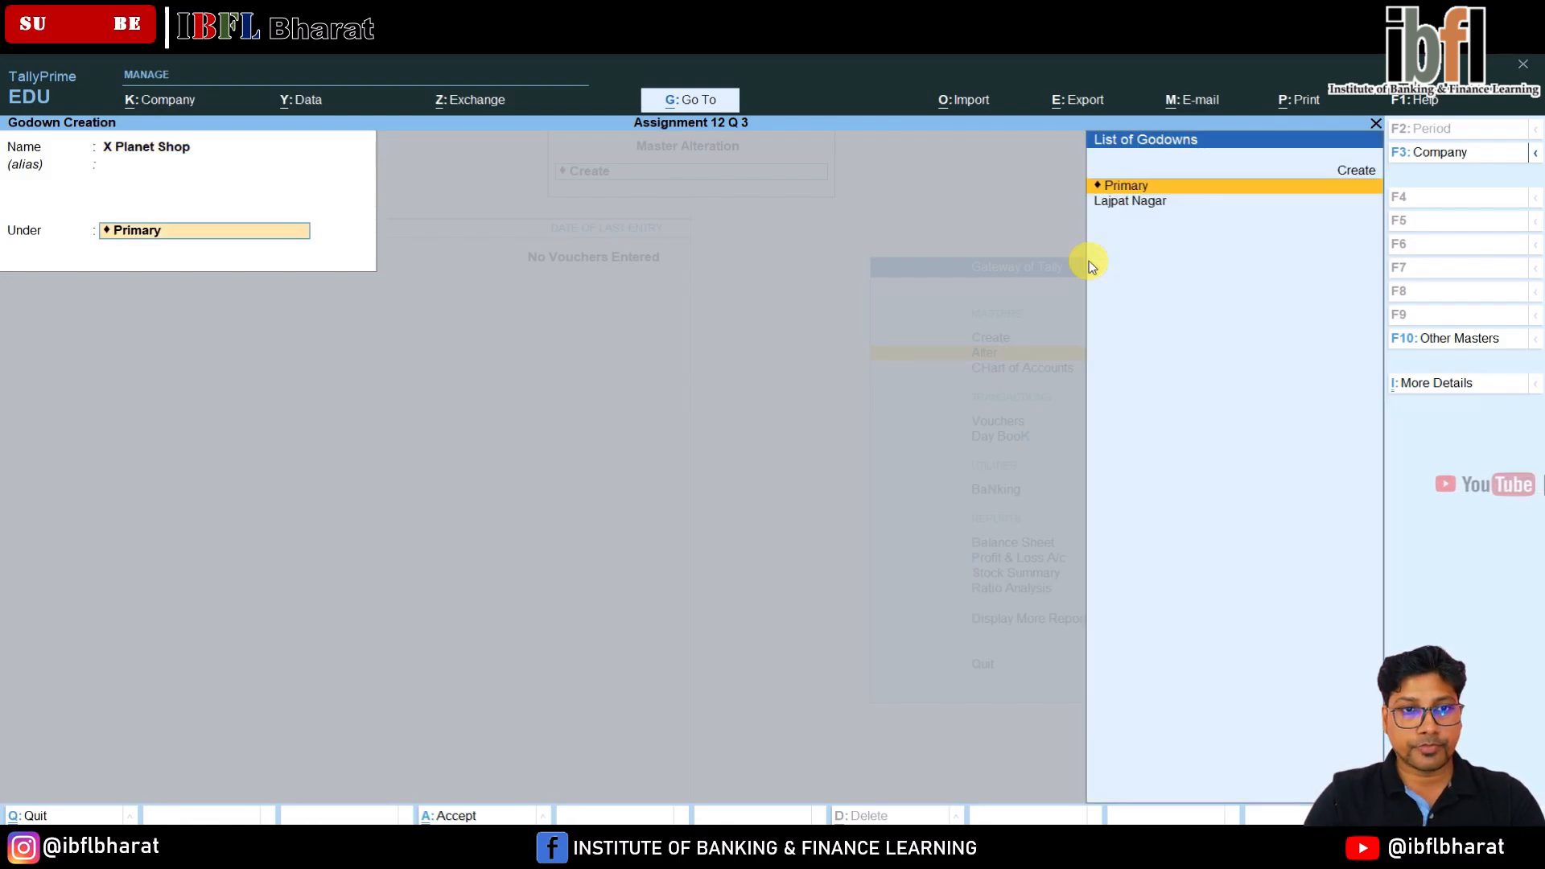
key(Return)
key(Return)
Check the godown masters available for alteration and return to the Gateway.
key(Escape)
key(Return)
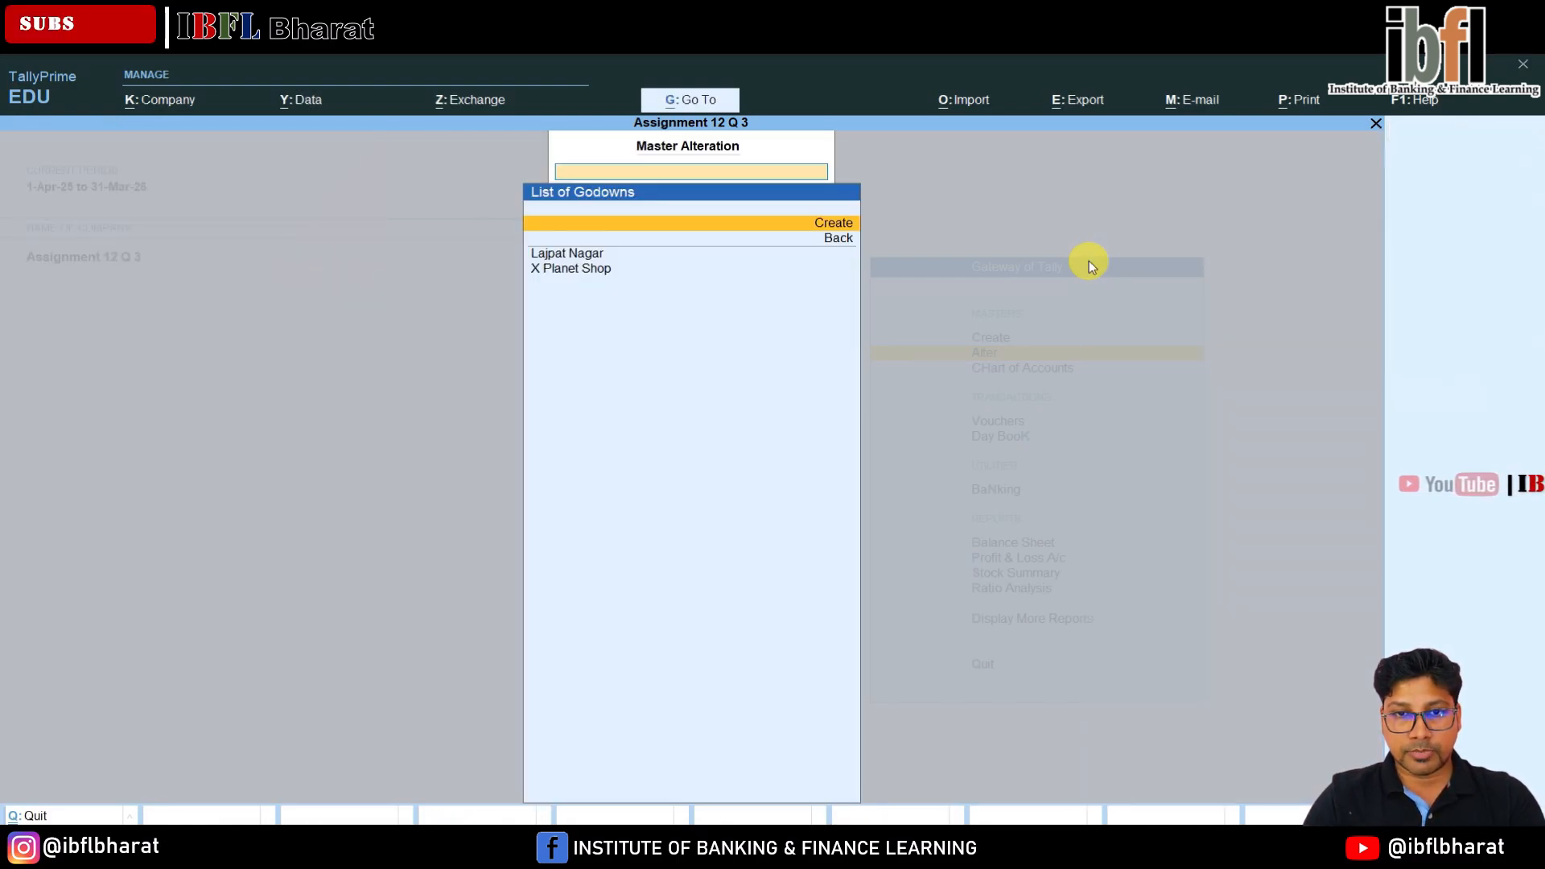
key(Down)
key(Down)
key(Down)
key(Up)
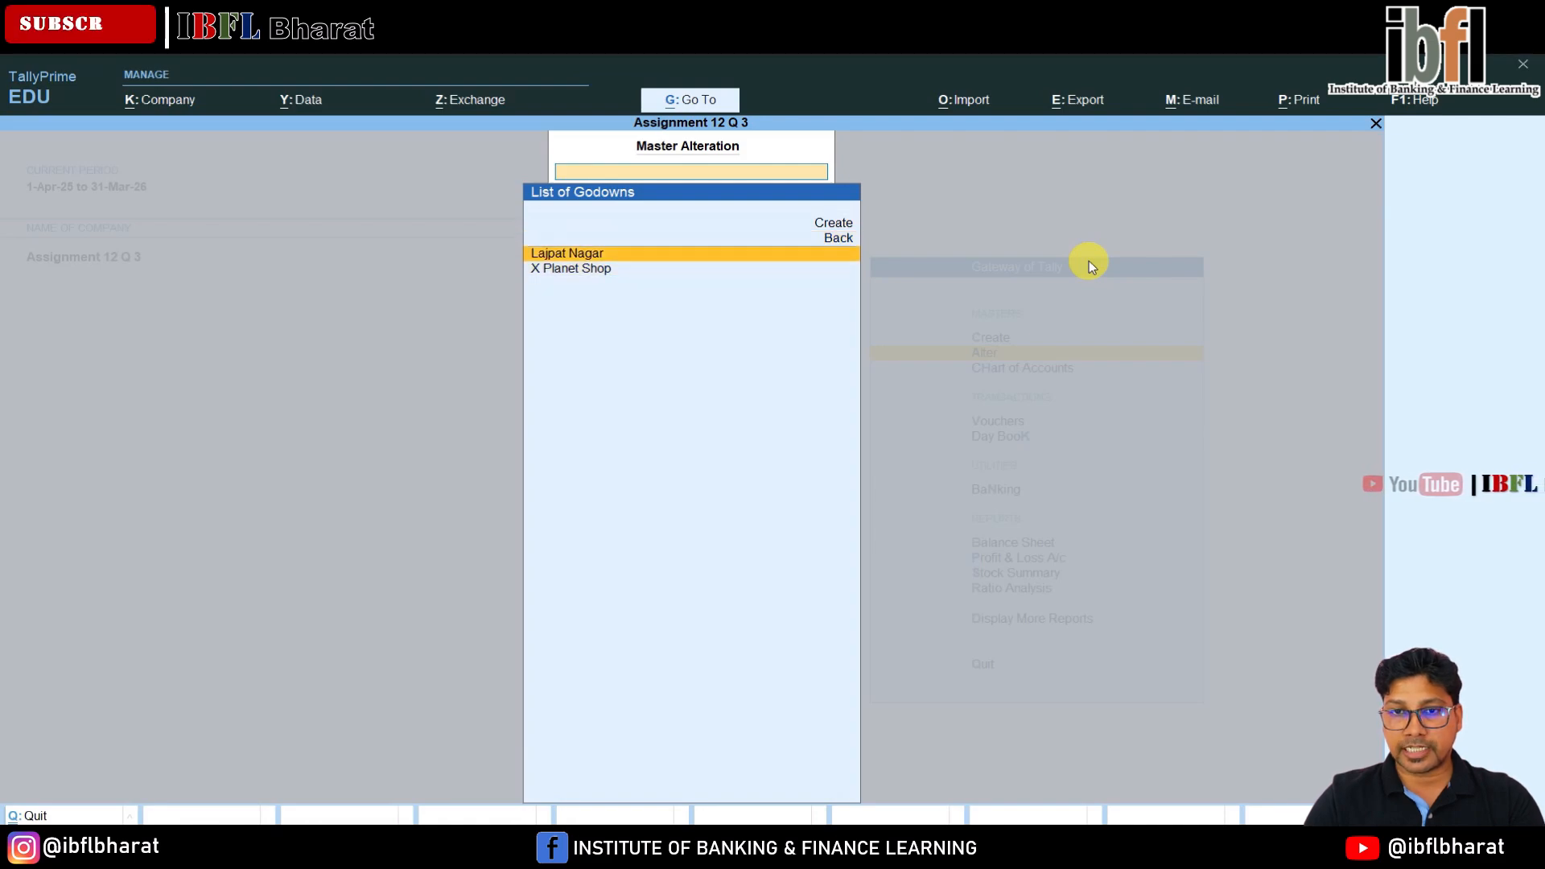
key(Down)
key(Escape)
key(Escape)
Start the purchase voucher again with supplier invoice number GB/Bill/088/25-26 and invoice date 1-Apr-25.
key(Down)
key(Down)
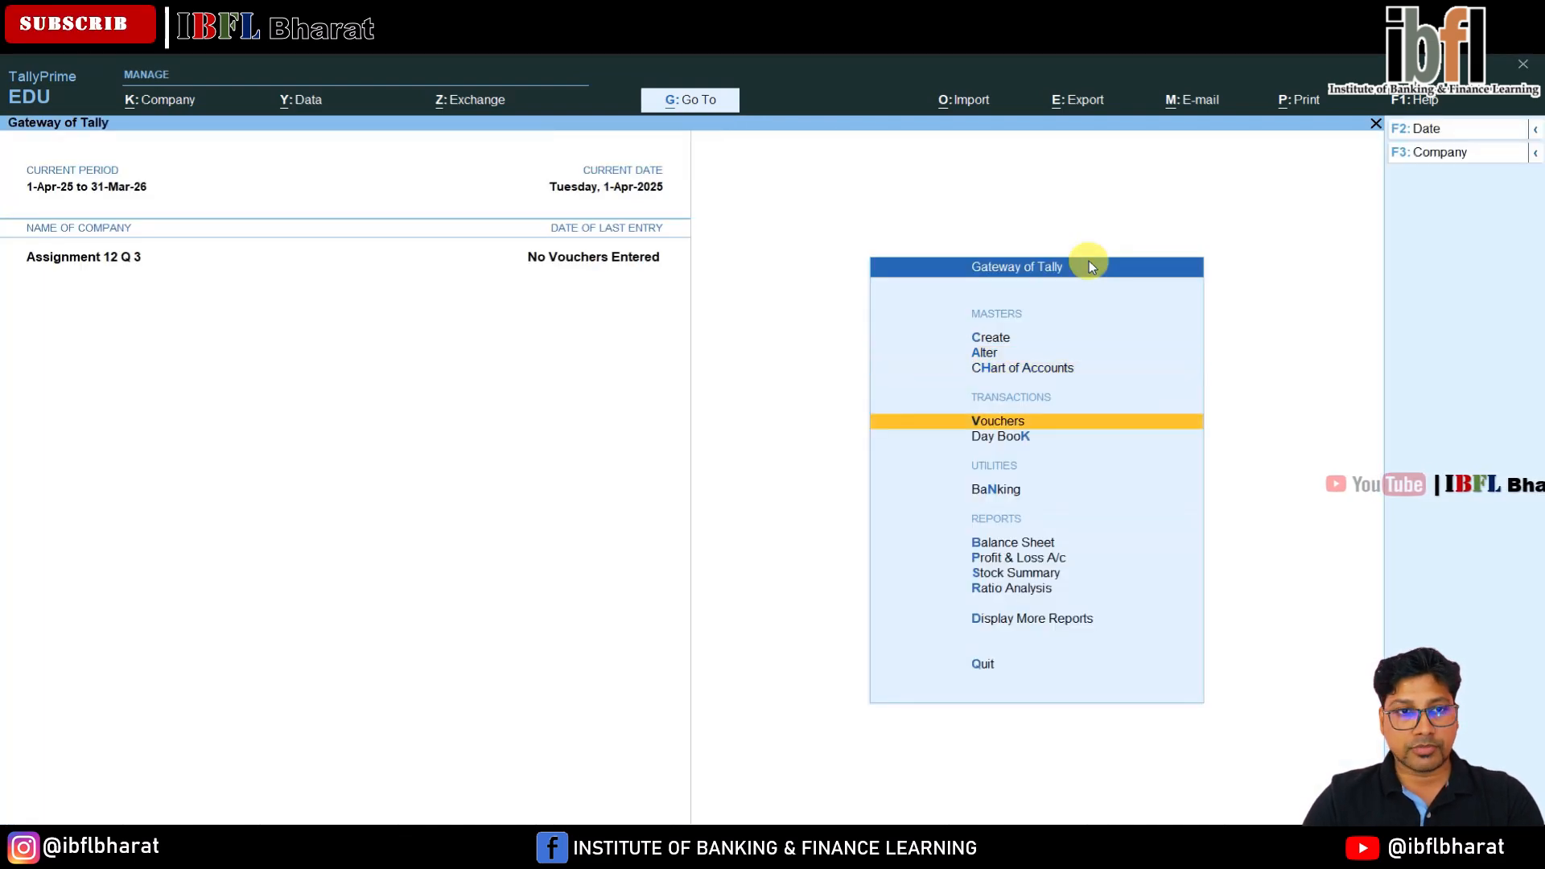
key(Return)
text(GB/Bill/088/25-26)
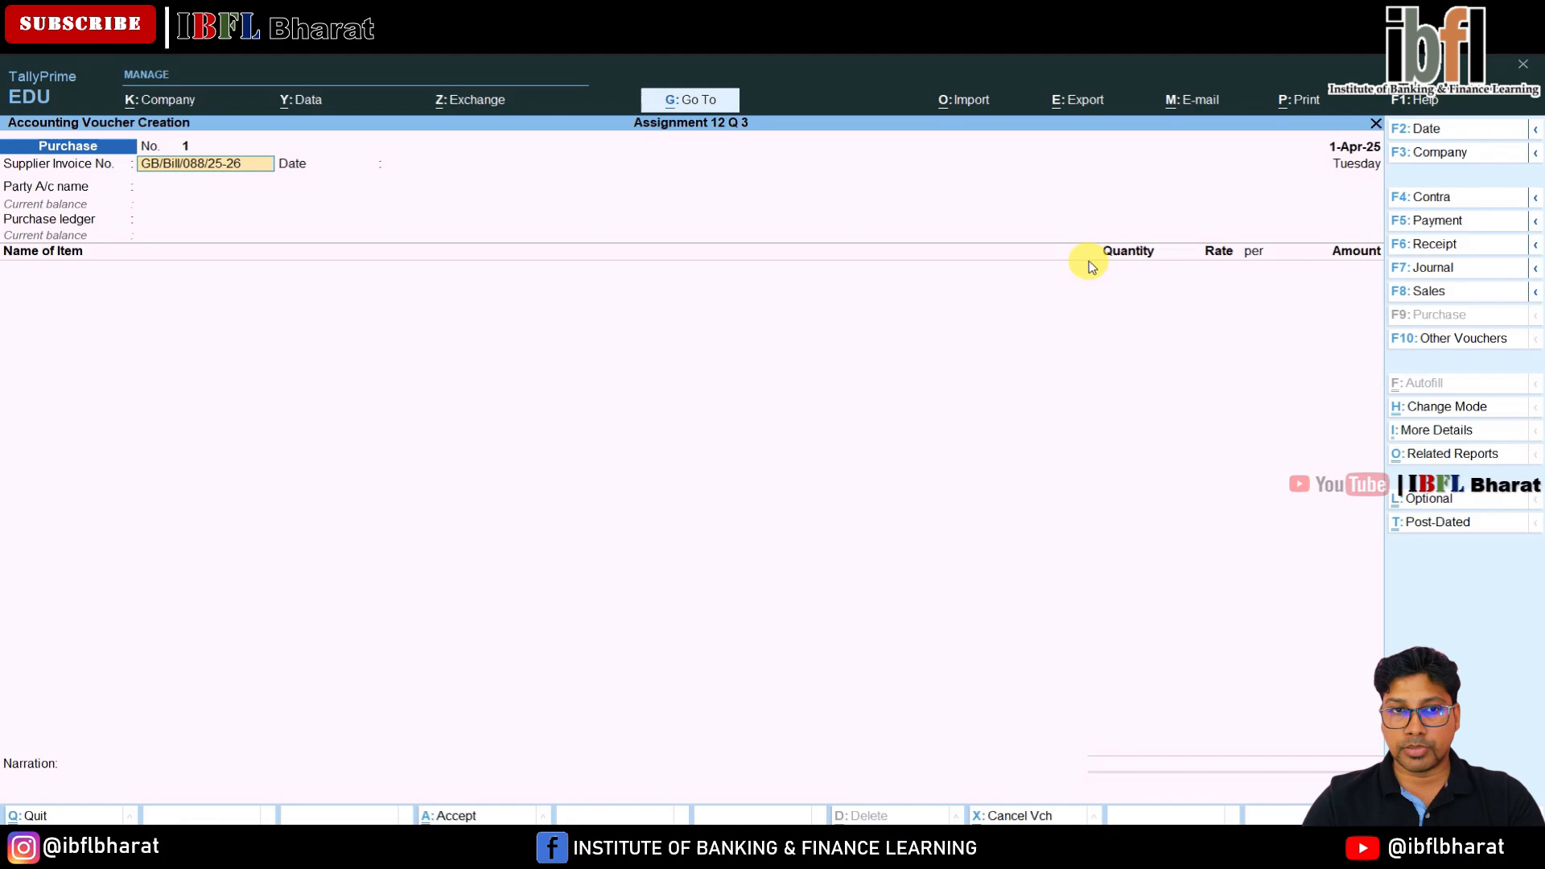
key(Return)
key(Return)
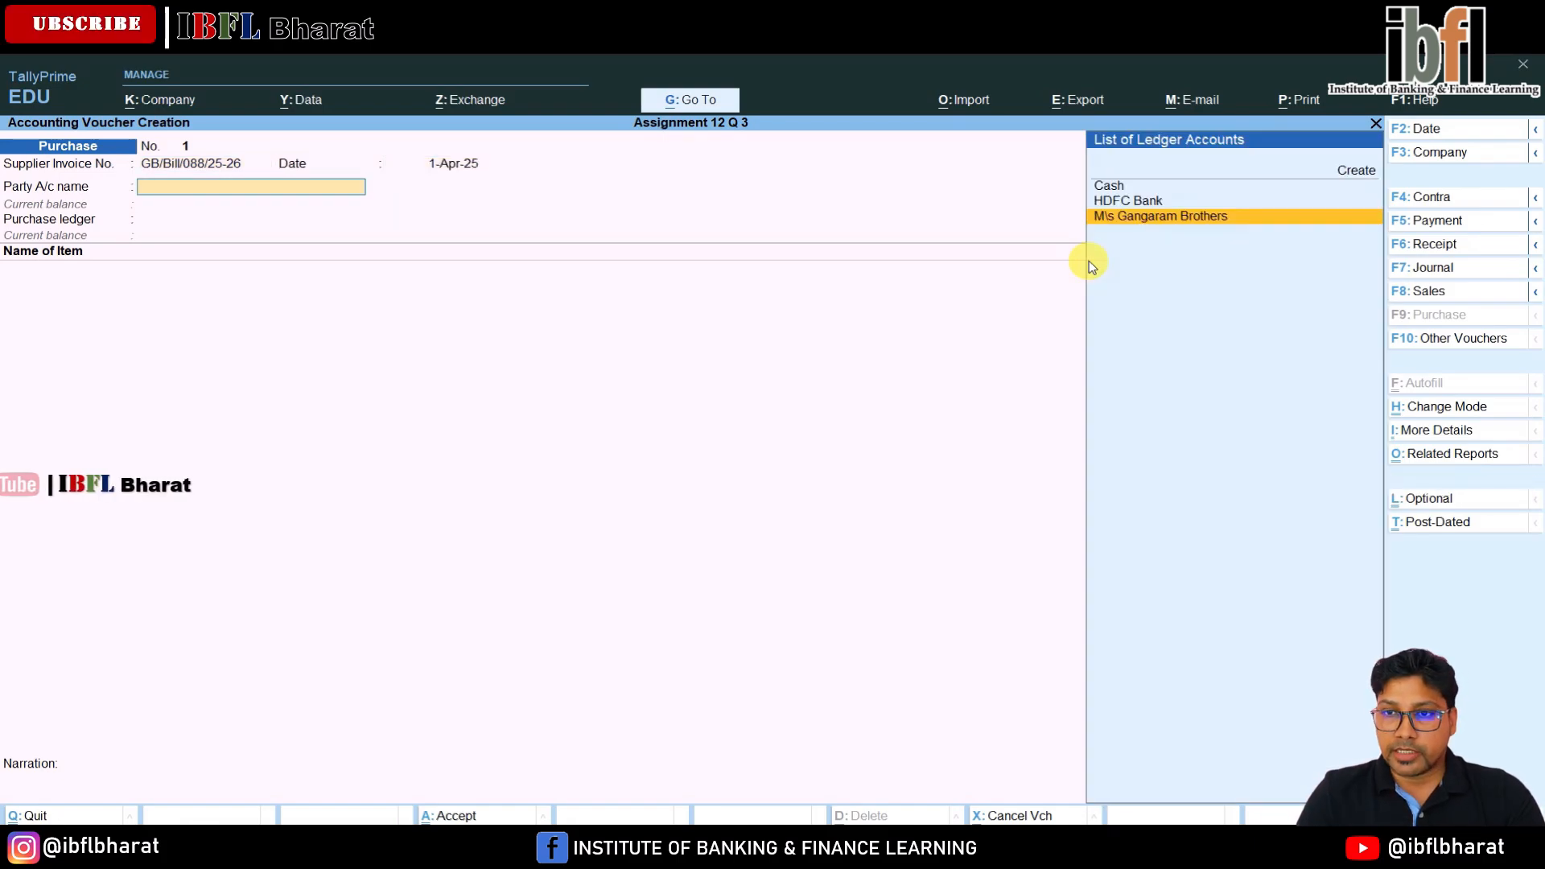
Choose M\s Gangaram Brothers as the party with default receipt and party details, and Purchases as the purchase ledger.
key(Return)
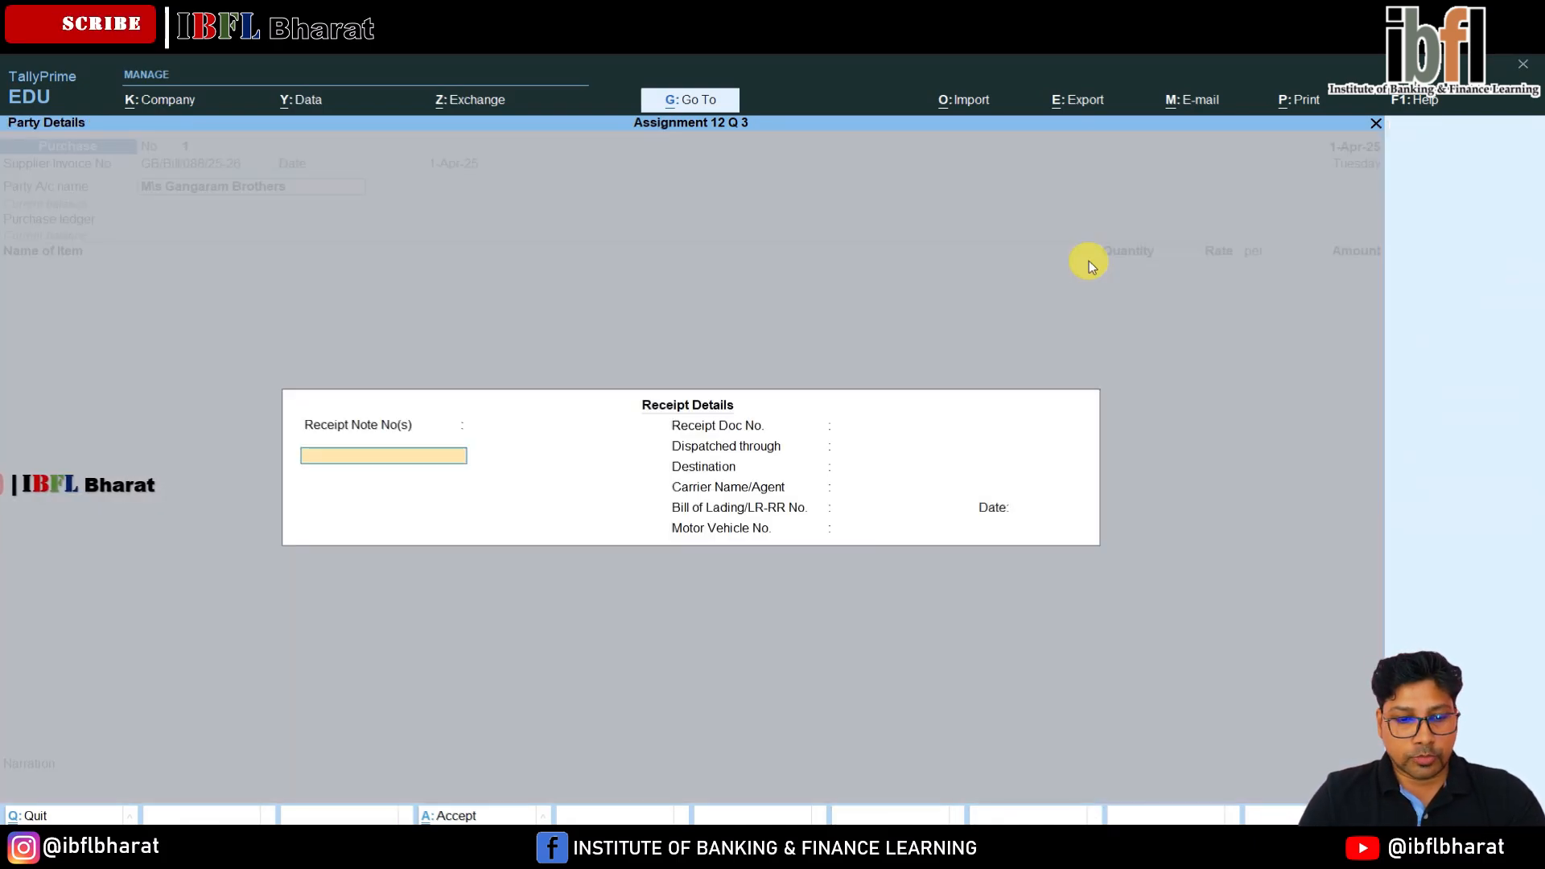
key(ctrl+a)
key(ctrl+a)
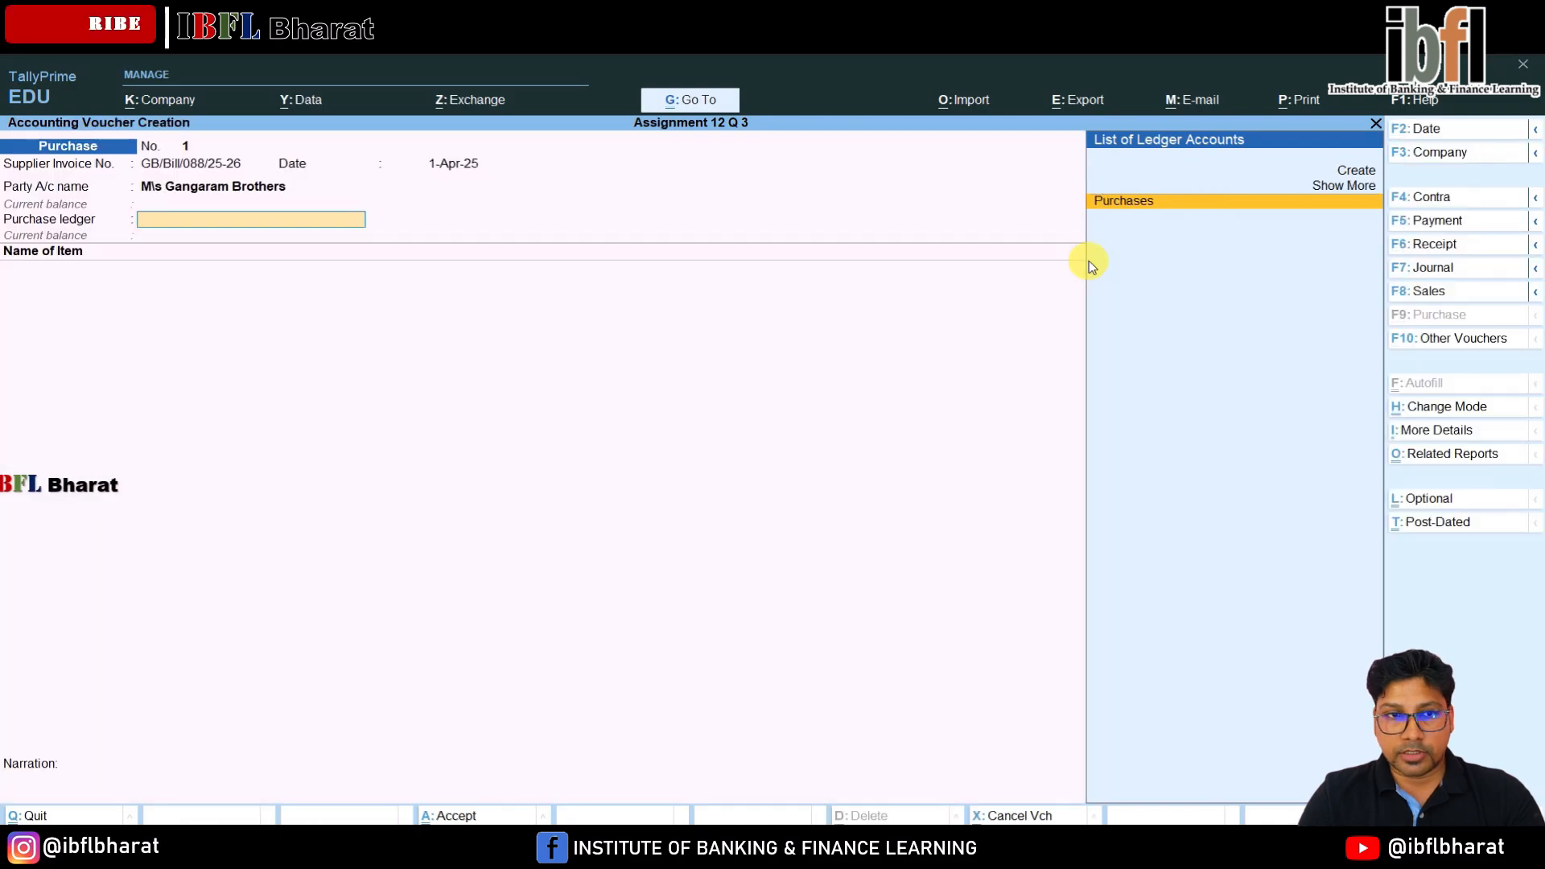
key(Return)
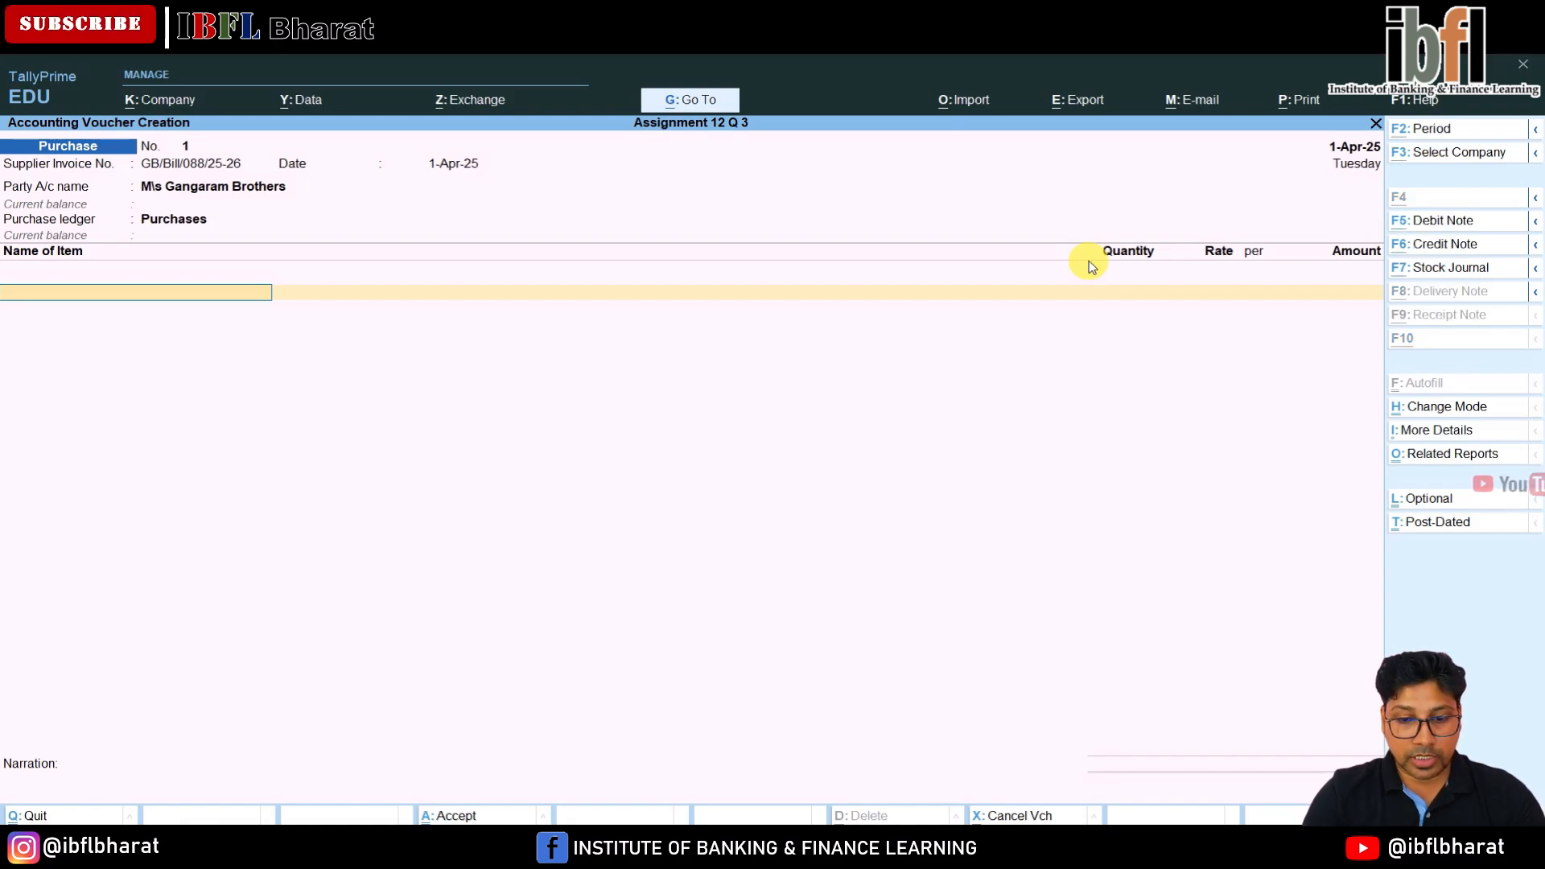
Start a new stock item from the voucher named Butter, under Primary with category Not Applicable.
key(alt+c)
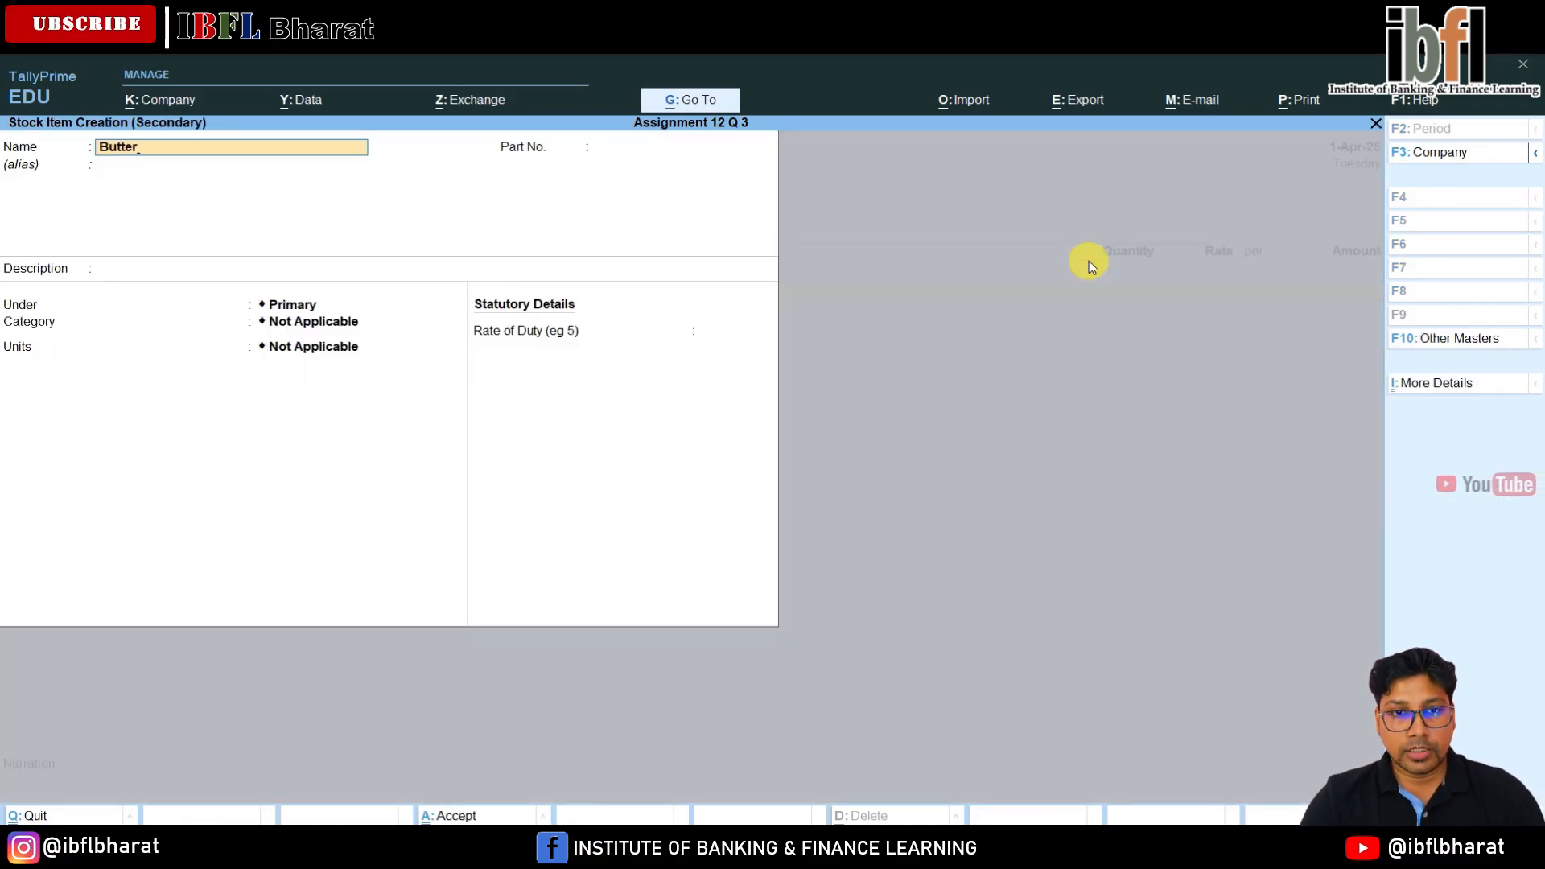
key(Return)
key(Return)
key(Return)
key(Return)
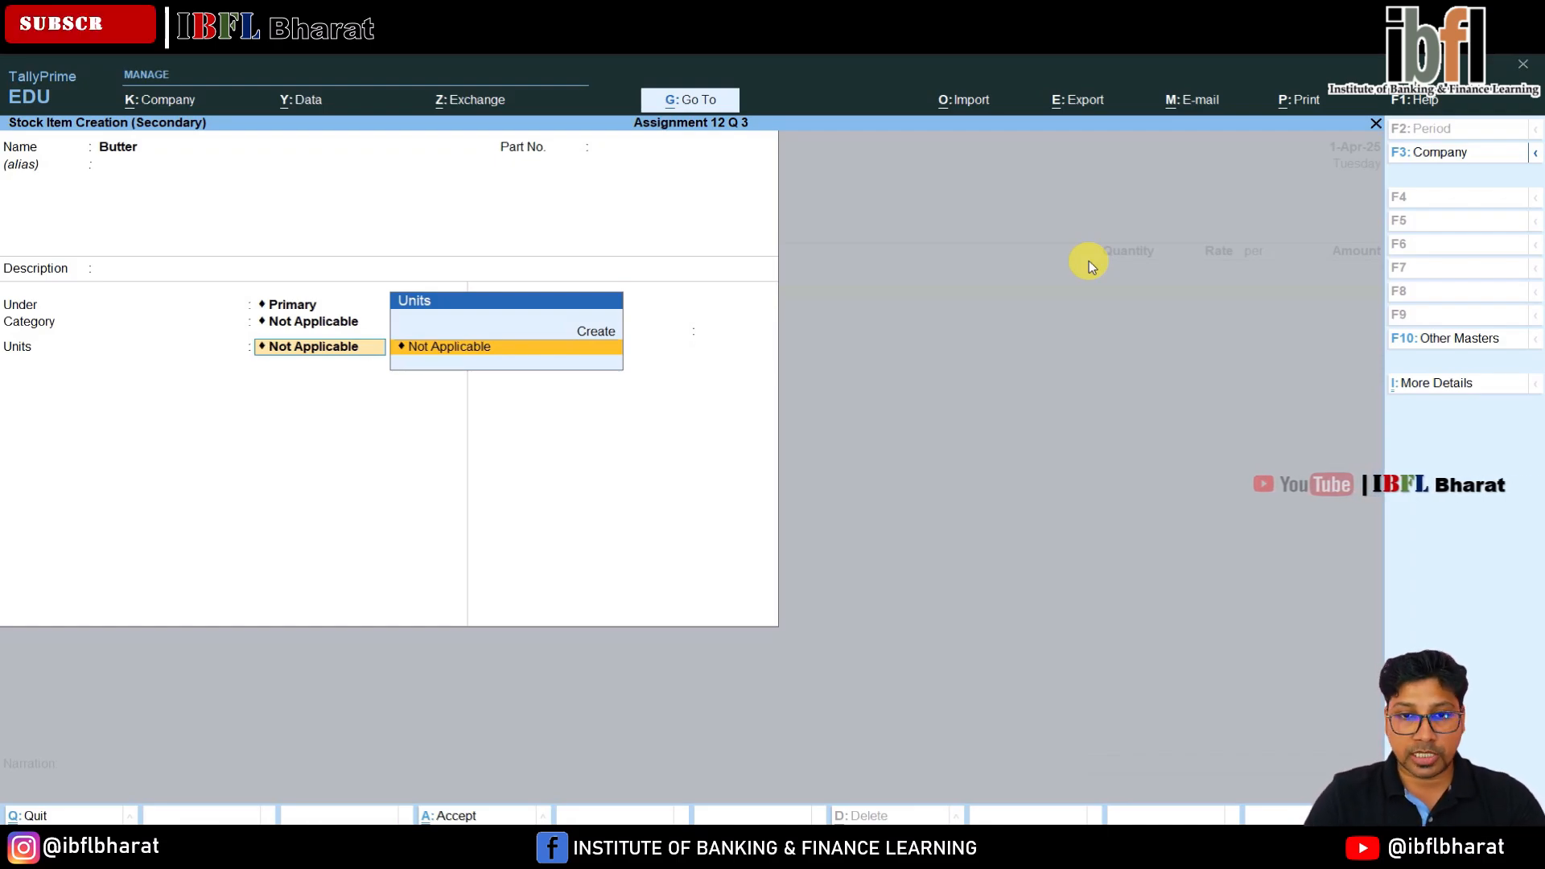
Create a simple unit with the symbol kgs and 0 decimal places for the Butter item.
key(Up)
key(Return)
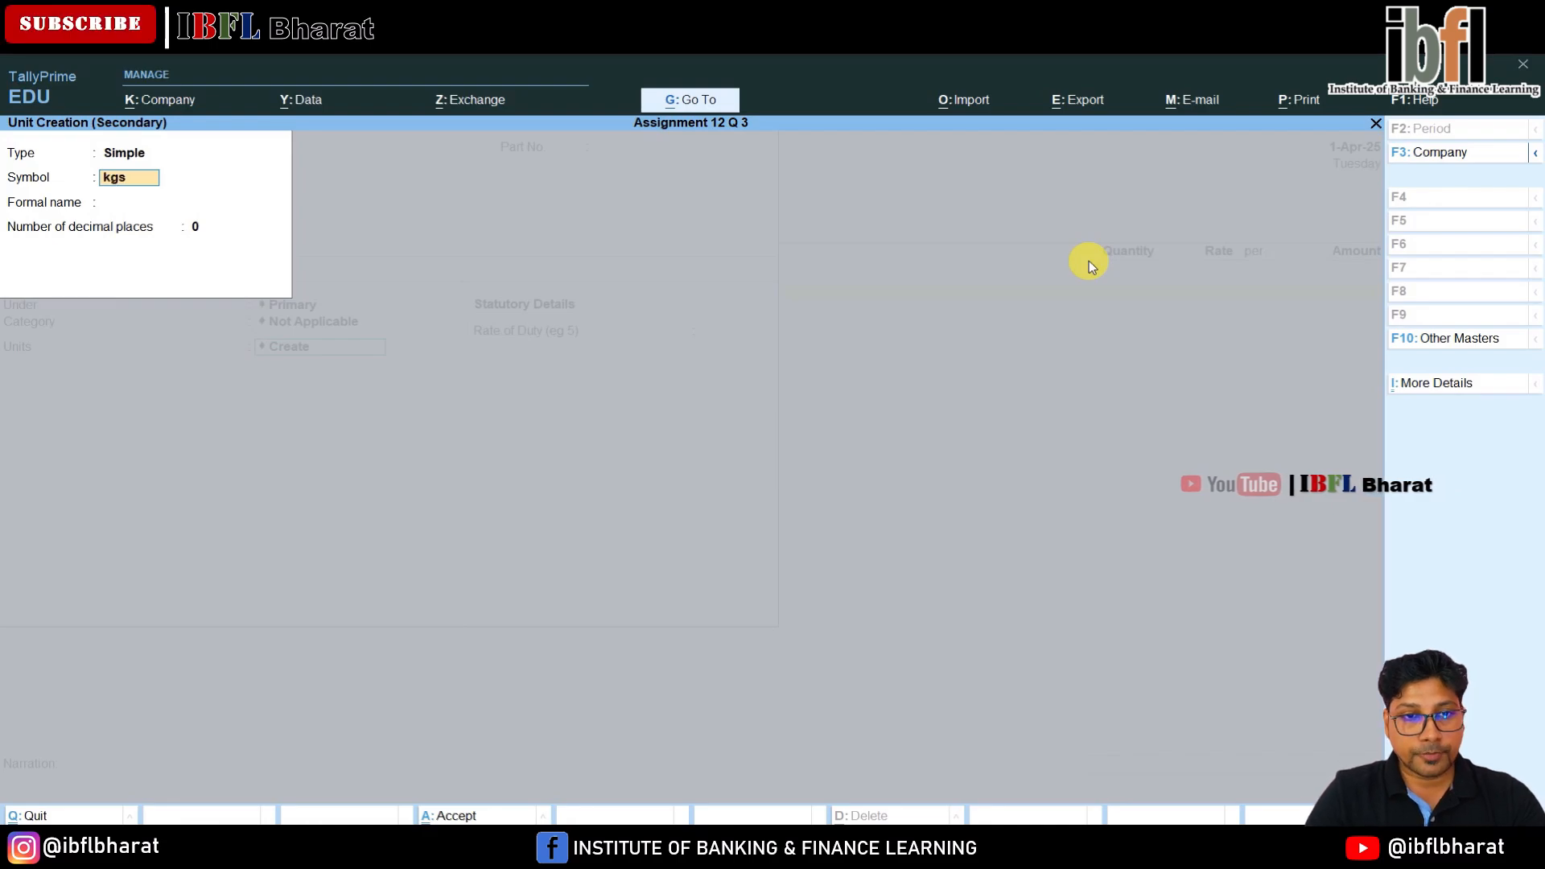
key(Return)
key(Return)
key(Return)
key(Return)
Create a second simple unit with the symbol grms and 0 decimal places from the Butter item's units.
key(BackSpace)
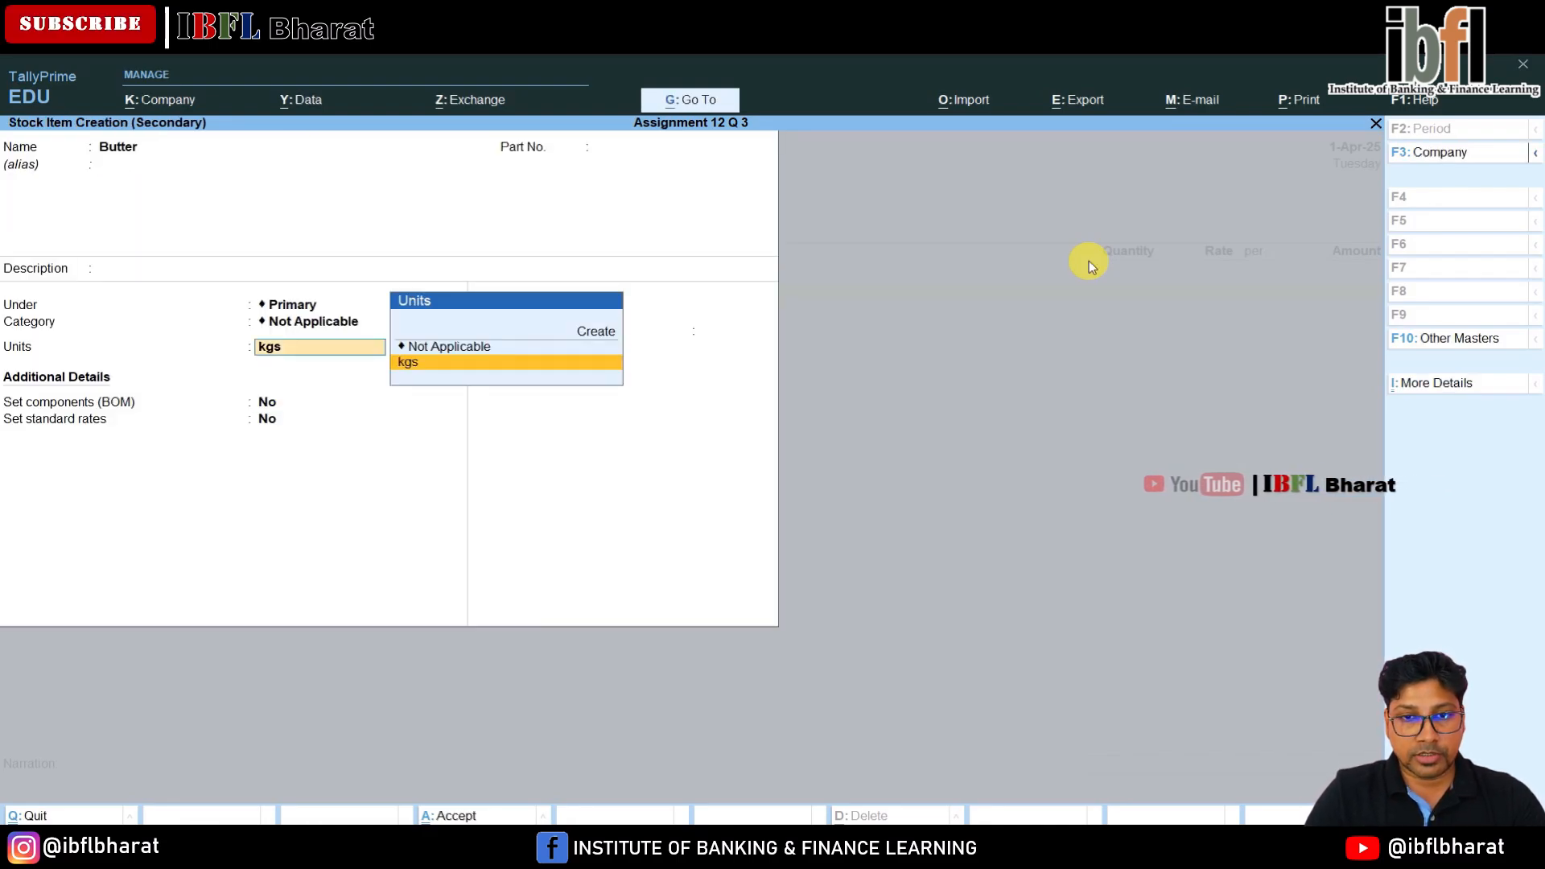
key(Up)
key(Up)
key(Return)
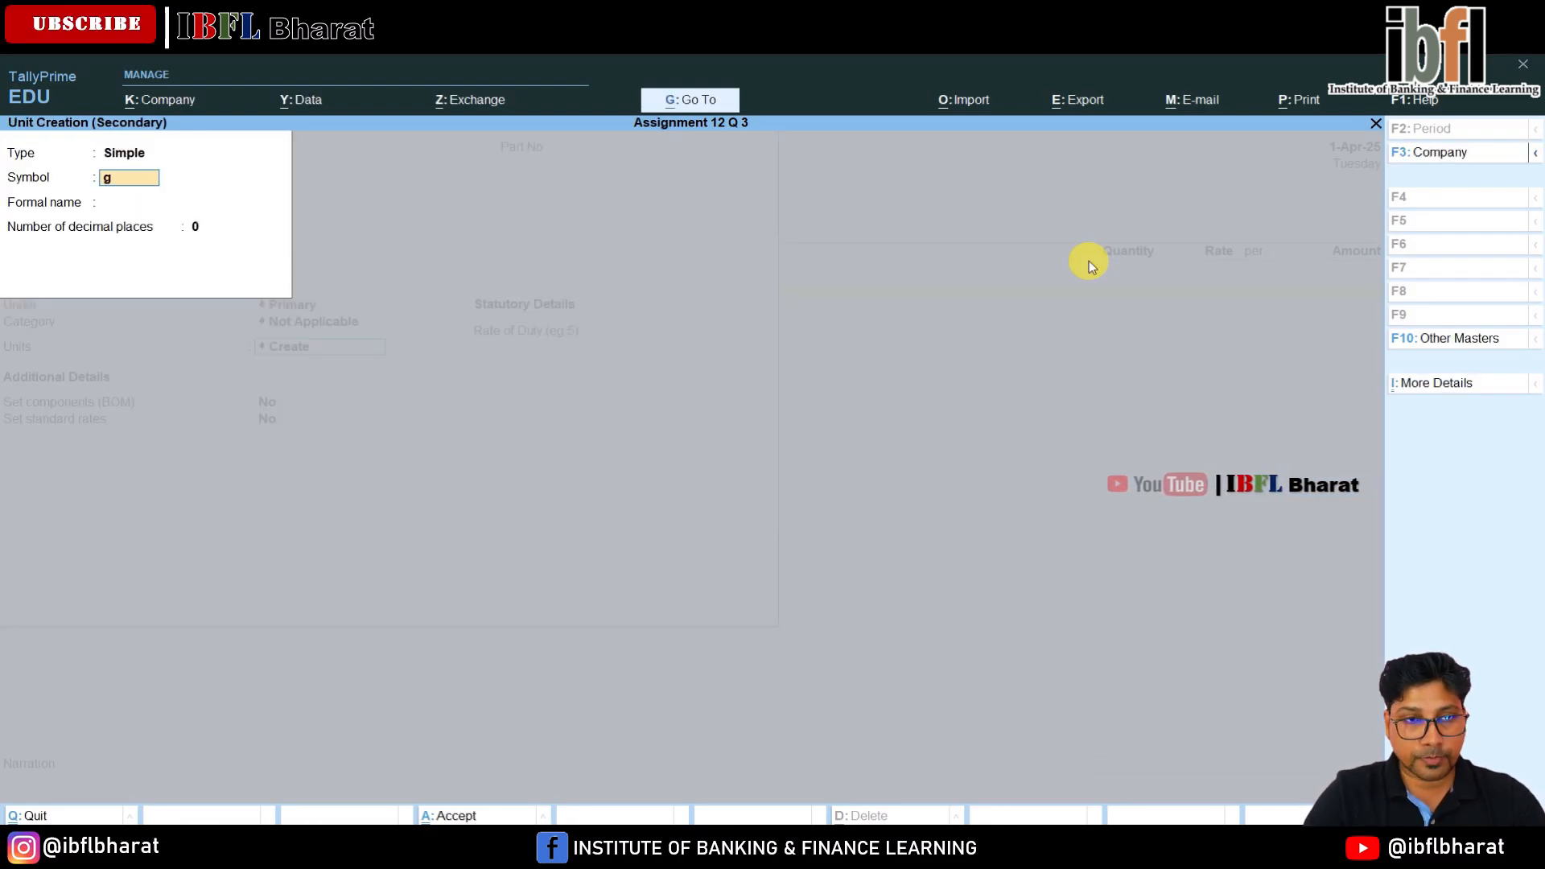
key(Return)
key(Return)
key(Return)
Create a compound unit of kgs equal to 1,000 grms and assign it to the Butter item.
key(BackSpace)
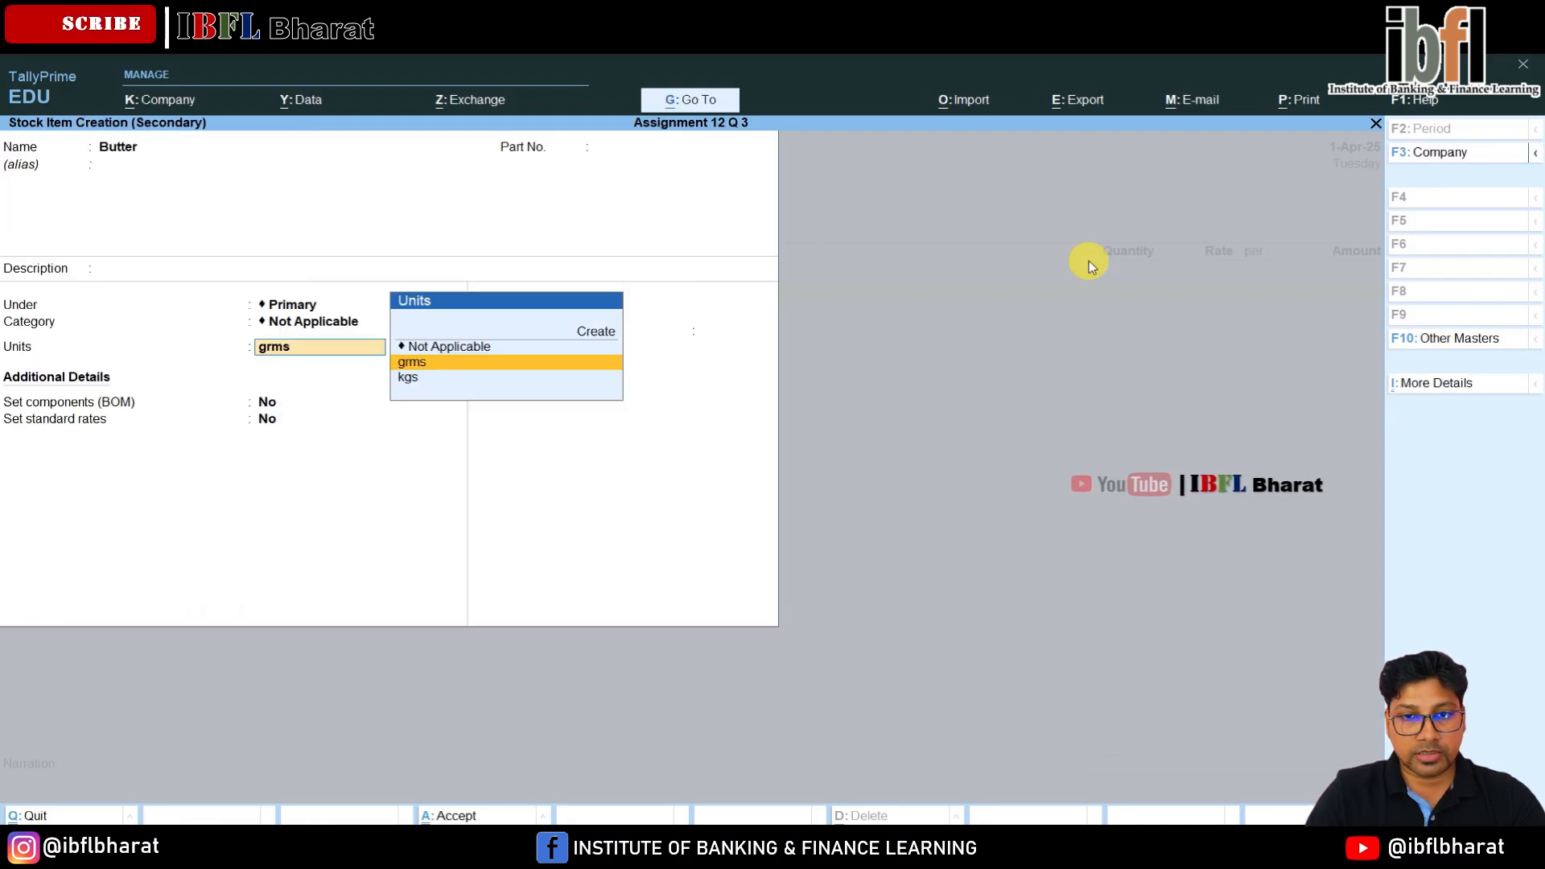
key(Up)
key(Up)
key(Return)
key(BackSpace)
key(Up)
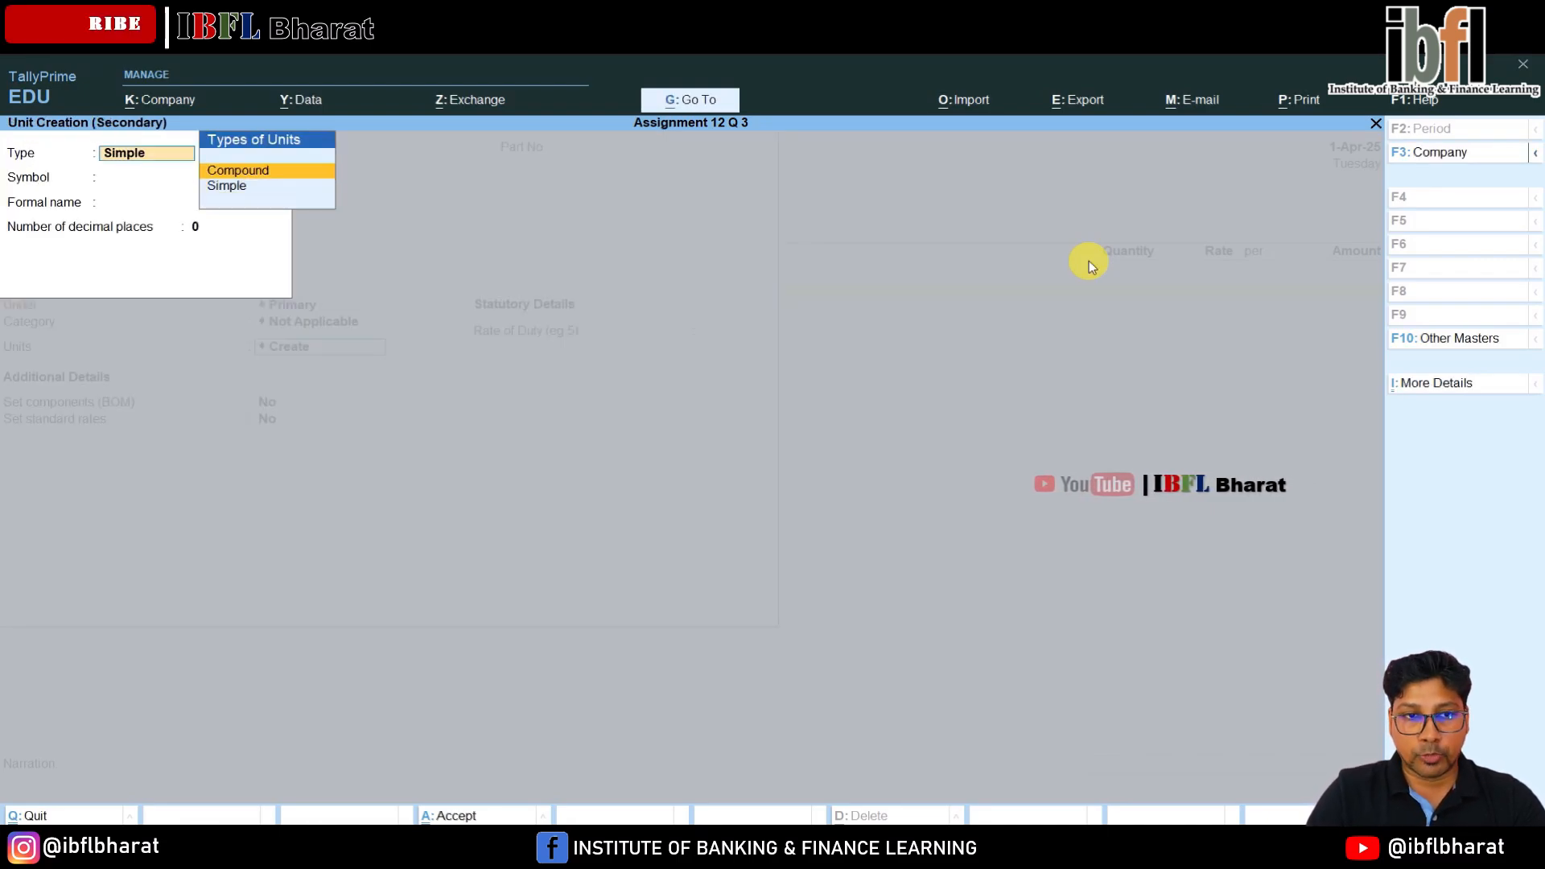
key(Return)
key(Down)
key(Return)
text(1)
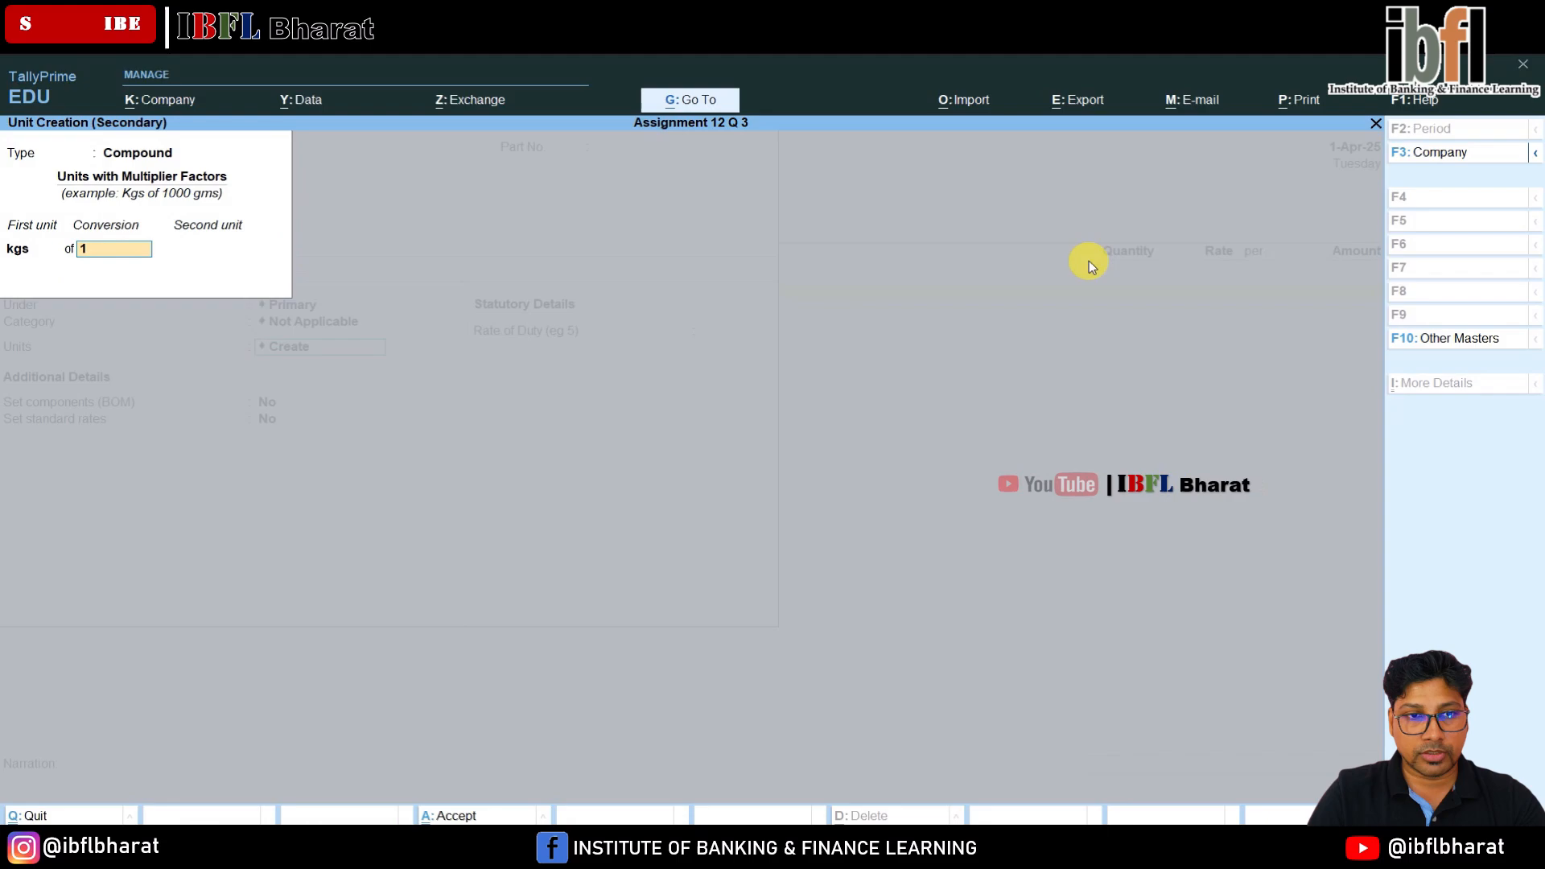
text(,000)
key(Return)
key(Return)
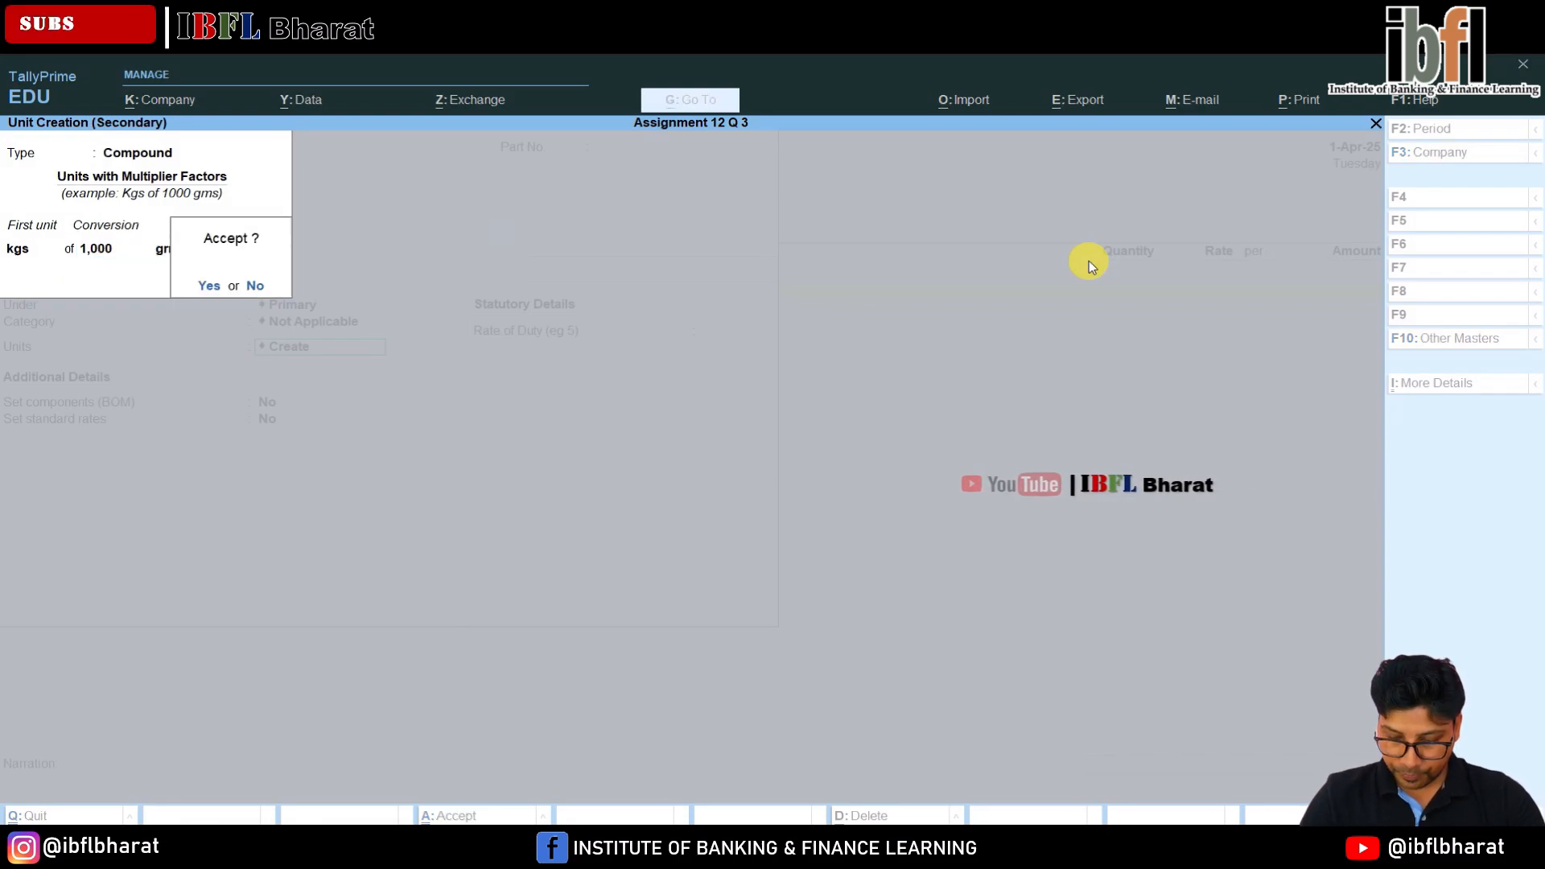
key(Return)
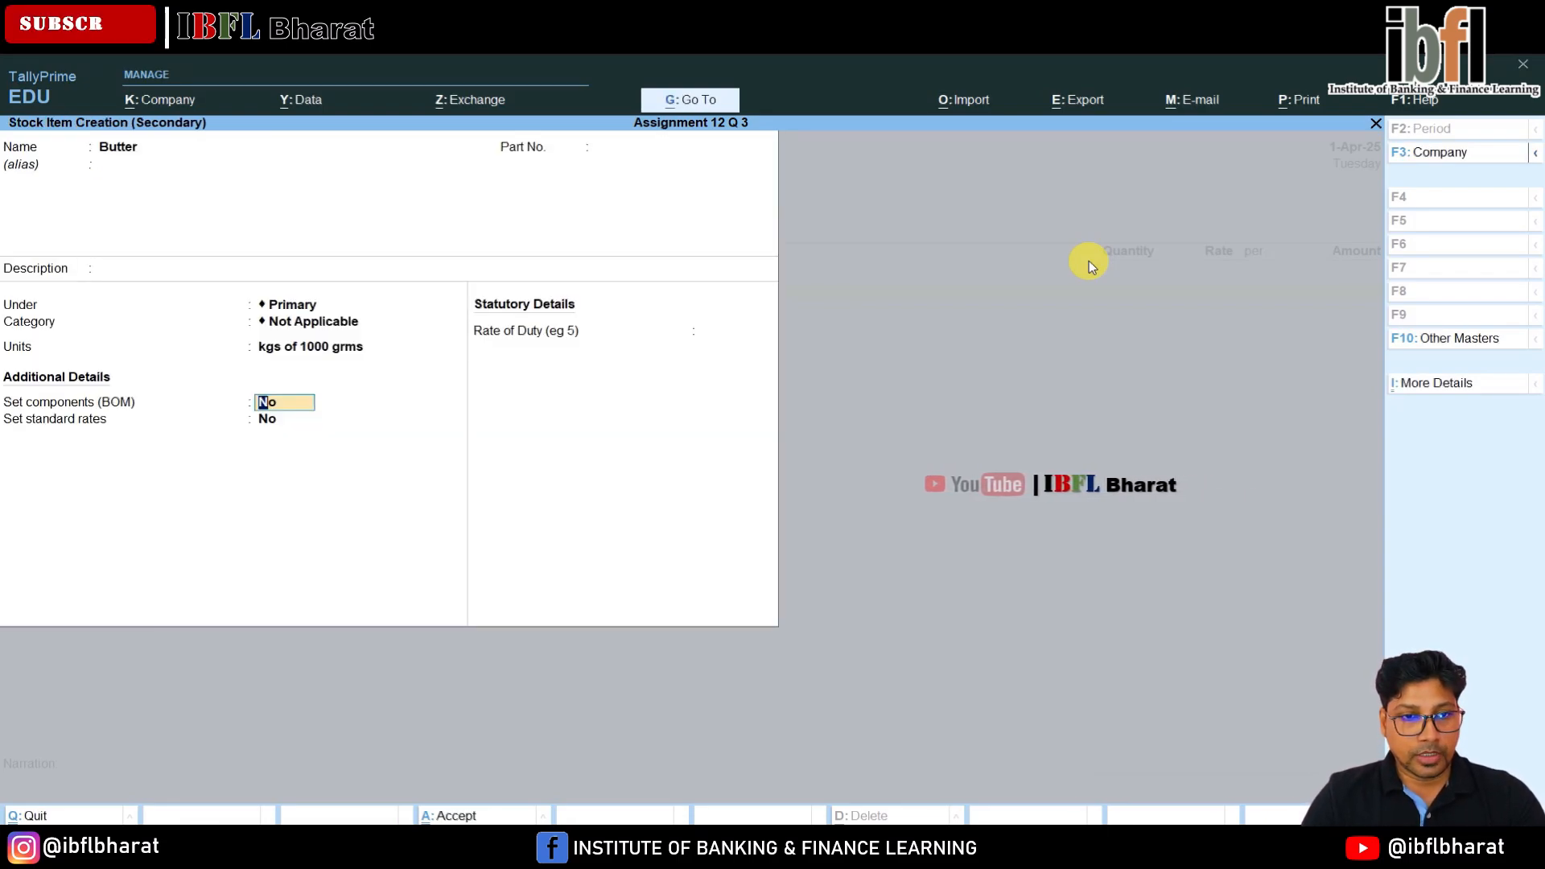
Leave components and standard rates at No and the rate of duty blank, and save the Butter stock item.
key(Return)
key(Return)
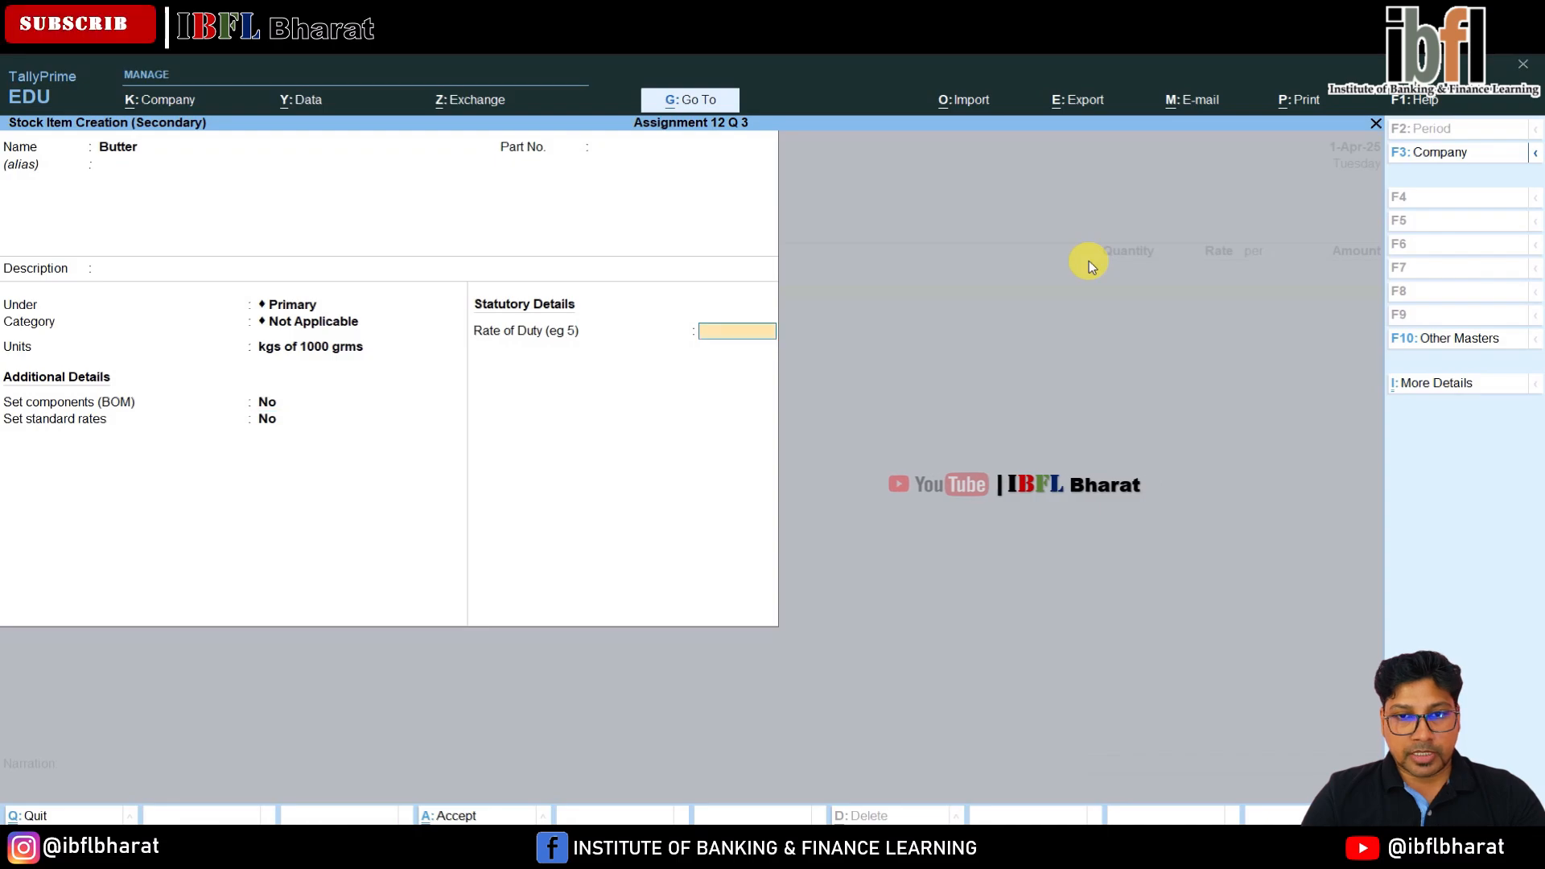
key(Return)
key(Return)
key(Return)
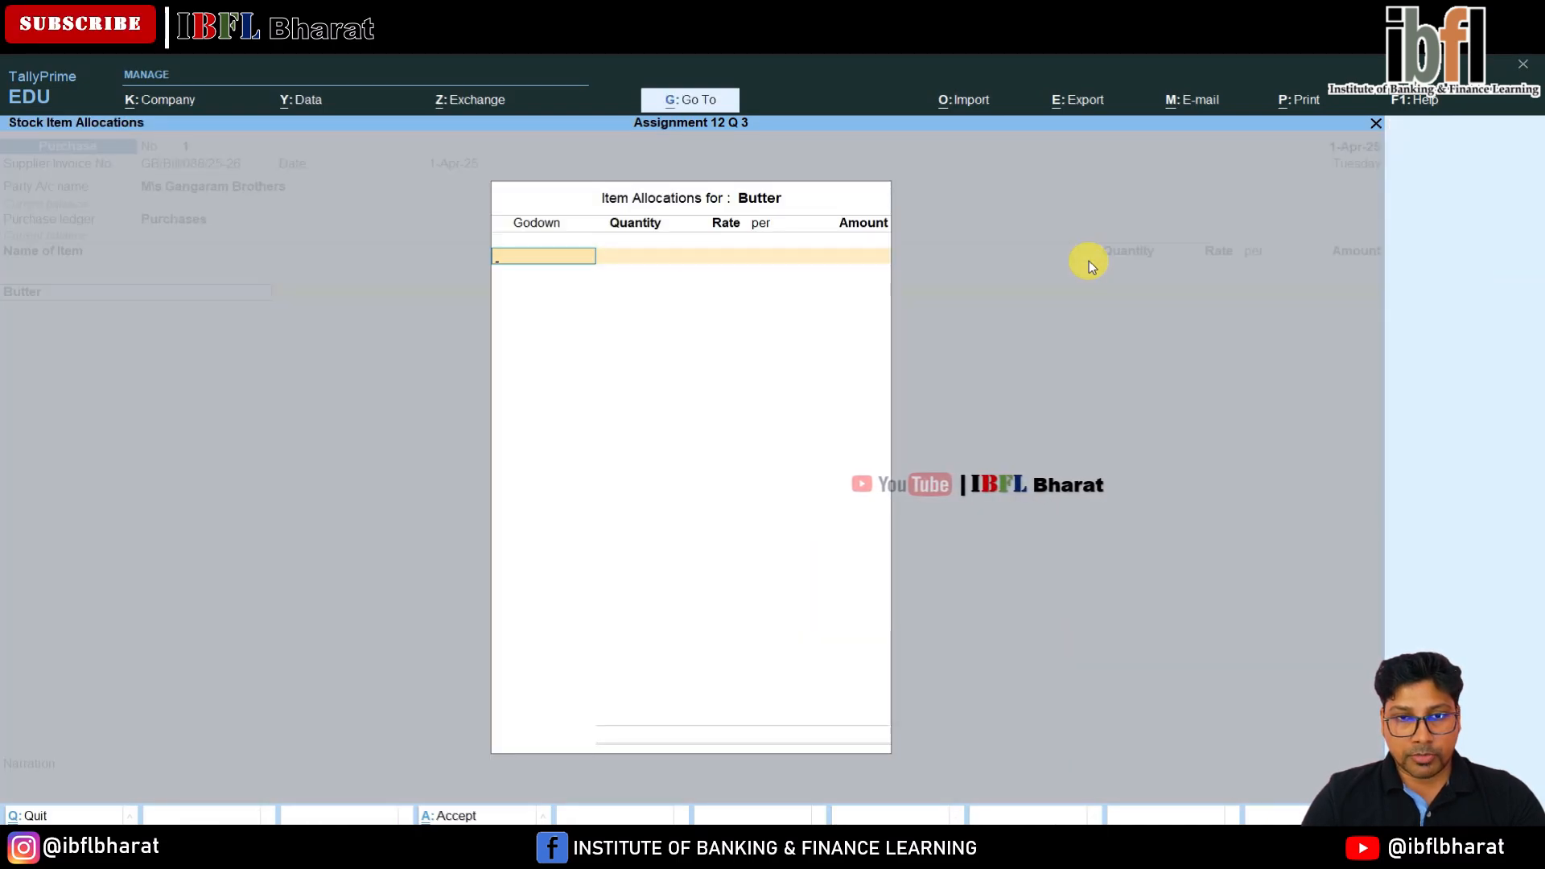
Allocate 6 kgs of Butter to the Lajpat Nagar godown at a rate of 200.00 per kgs.
key(Return)
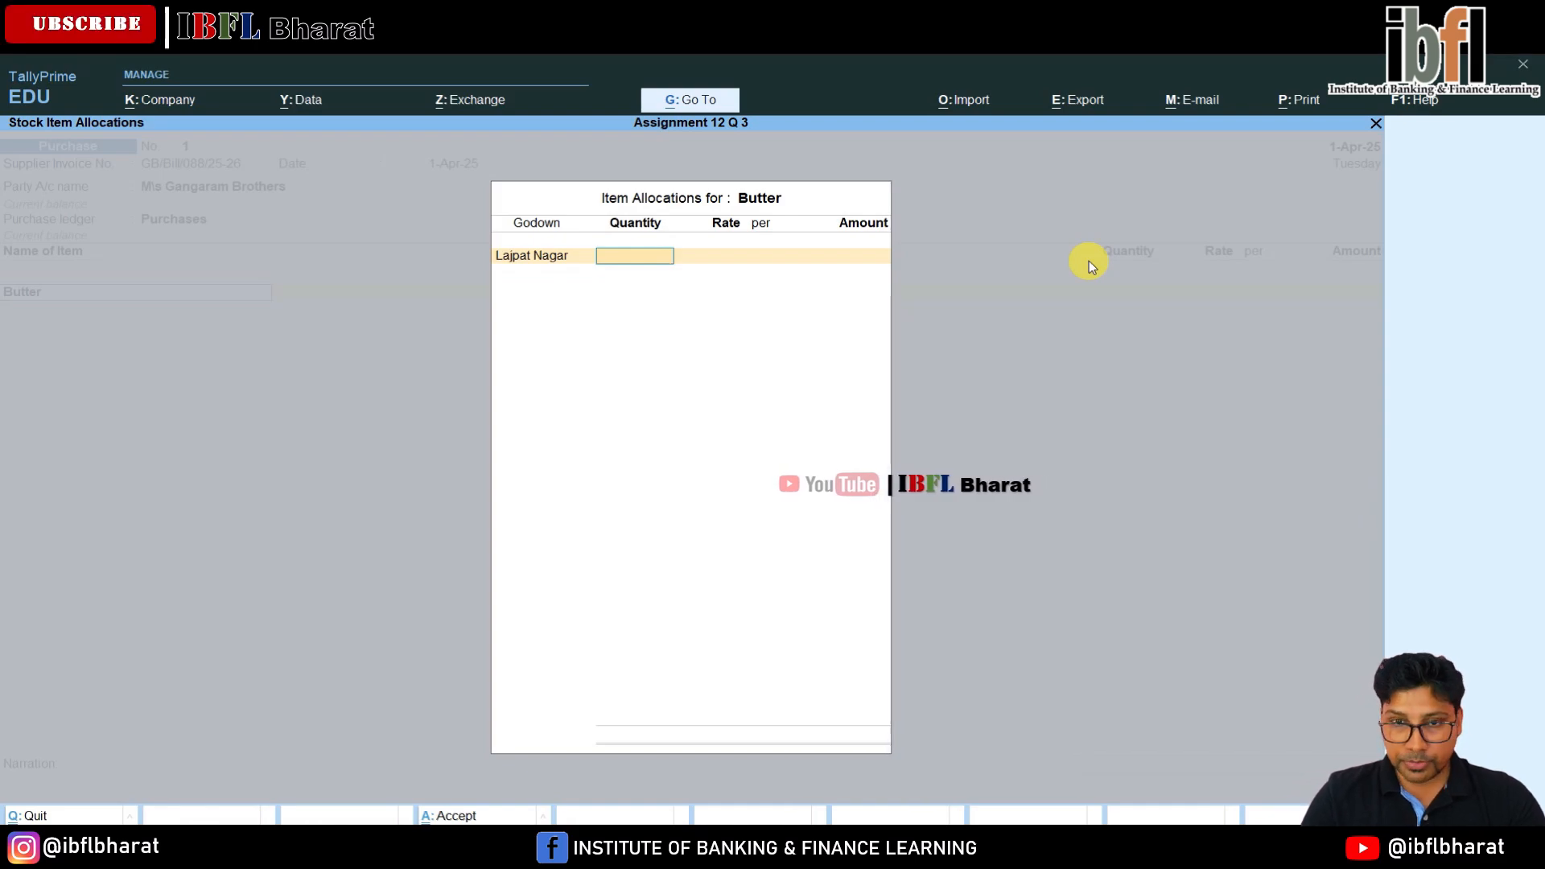
text(6000)
key(Return)
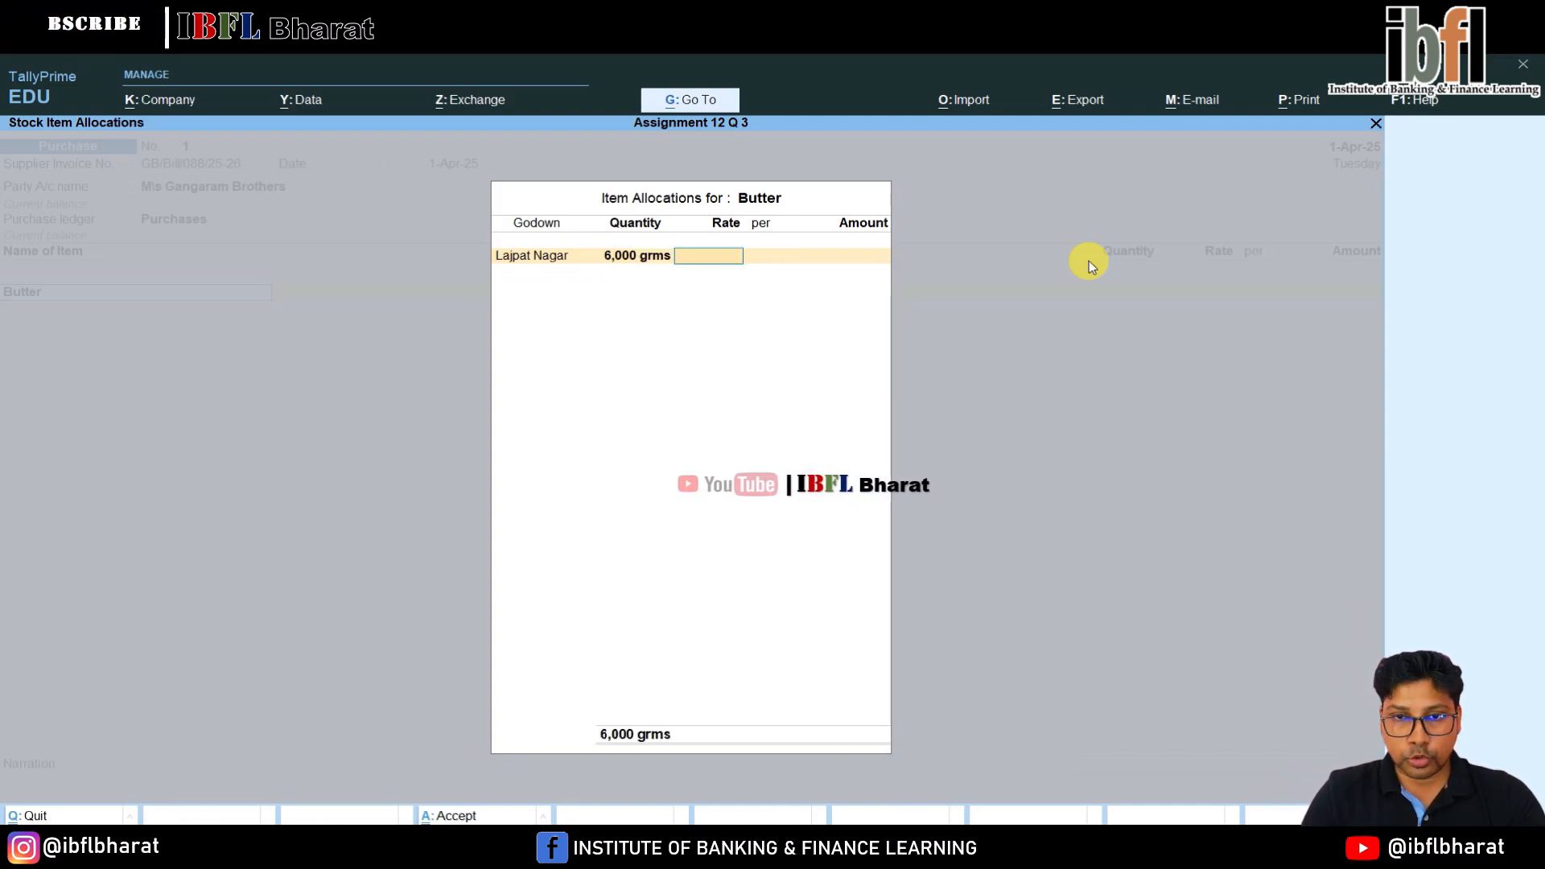
text(200)
key(Return)
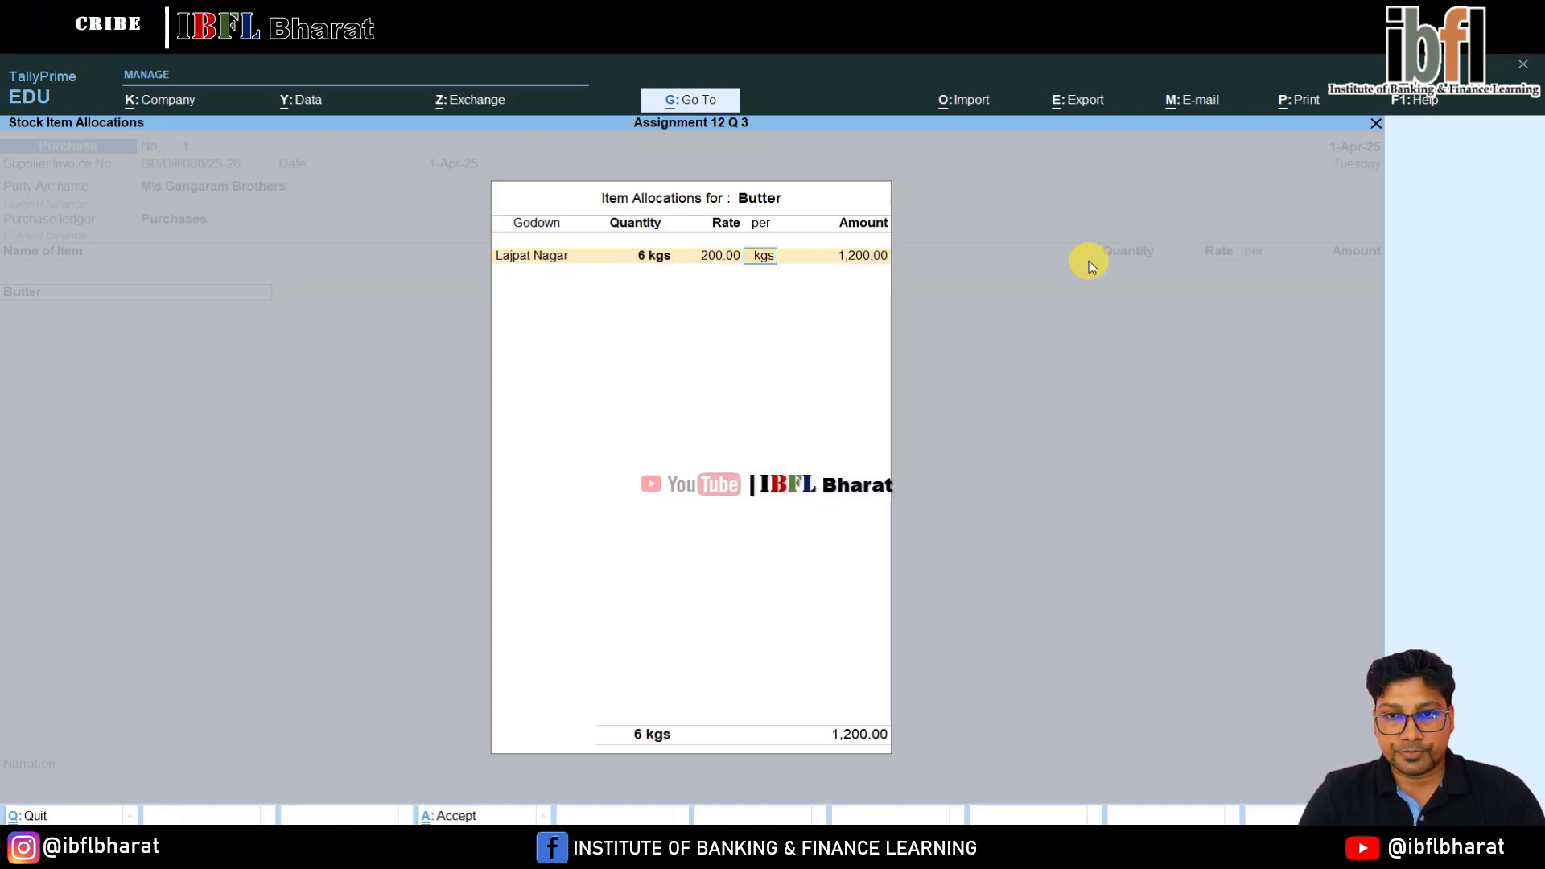
key(Return)
key(Return)
key(Return)
key(Return)
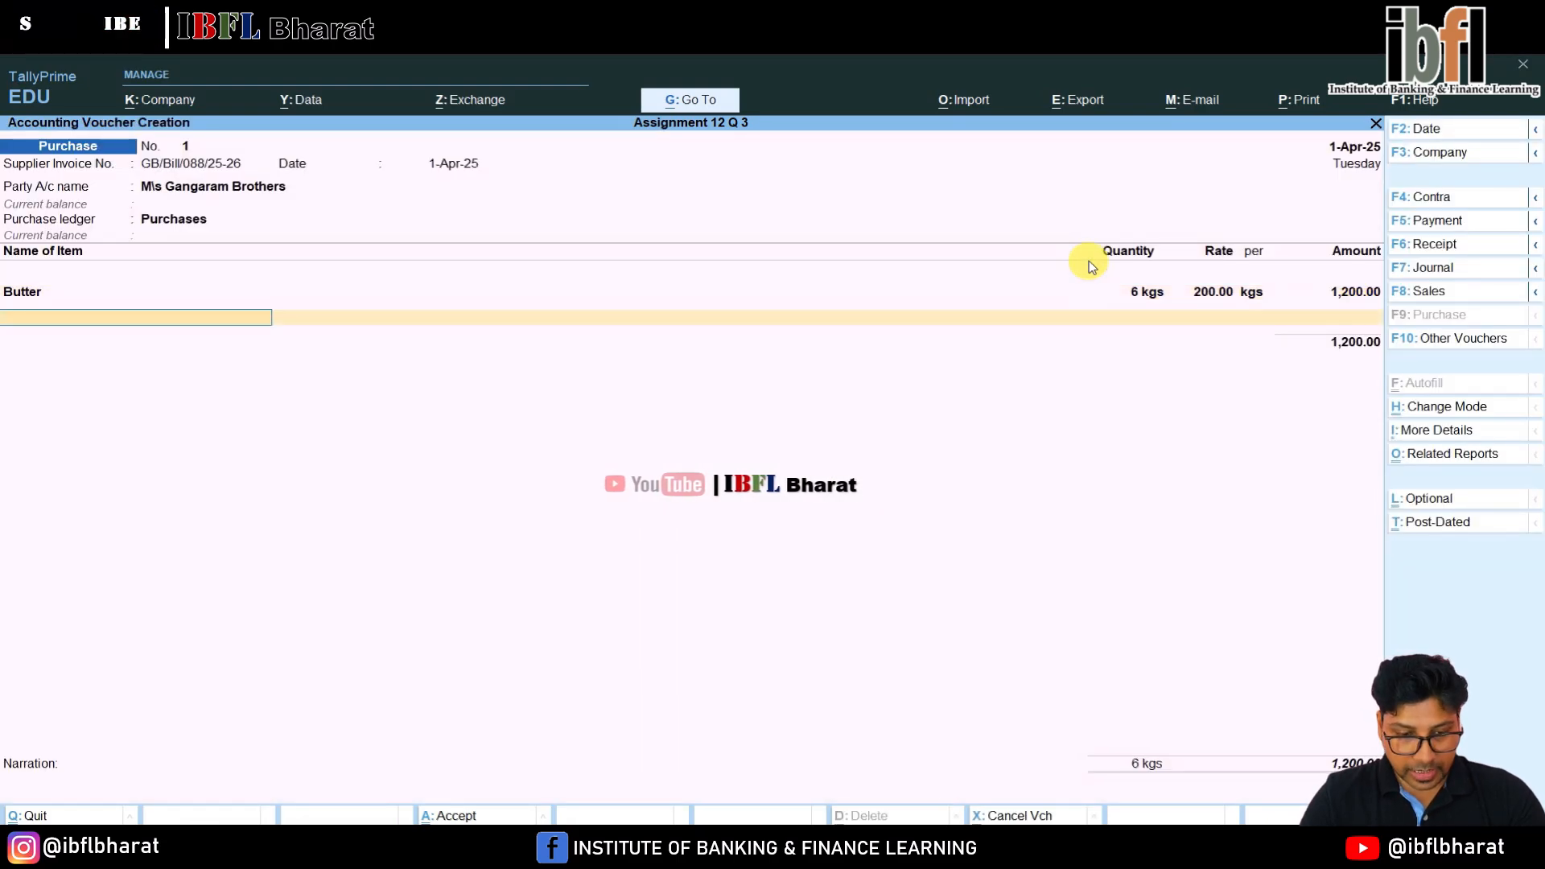
Start a new stock item named Sugar under Primary and assign it the unit kgs of 1000 grms.
key(alt+c)
text(Sugar)
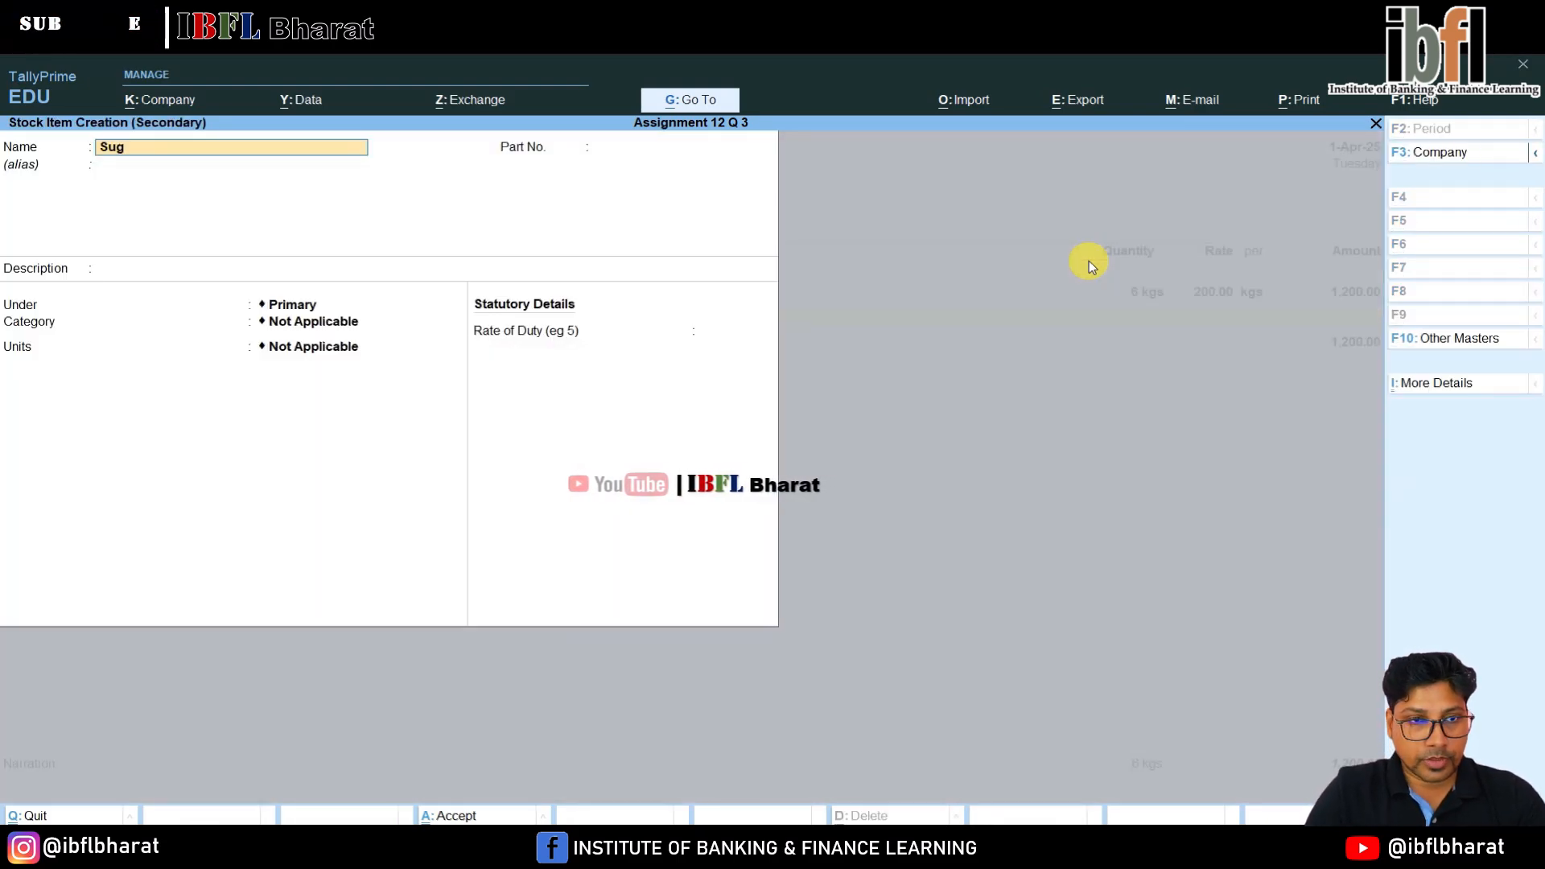
key(Return)
key(Return)
key(Return)
key(Return)
key(Return)
key(Down)
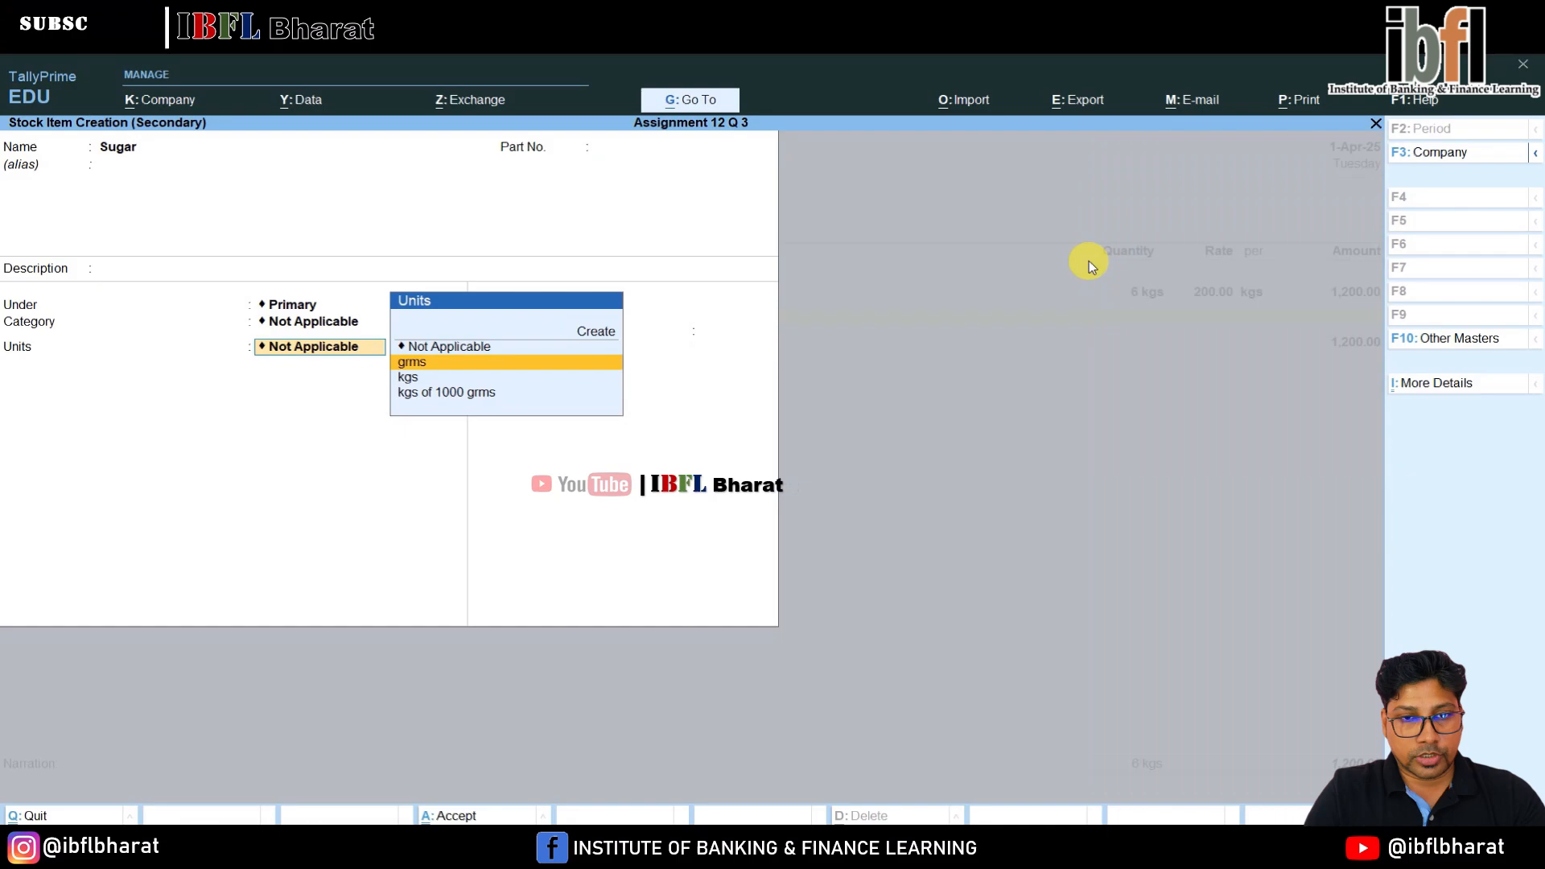
key(Down)
key(Down)
key(Return)
Leave components and standard rates at No and the rate of duty blank, and save the Sugar stock item.
key(Return)
key(Return)
key(Return)
key(Return)
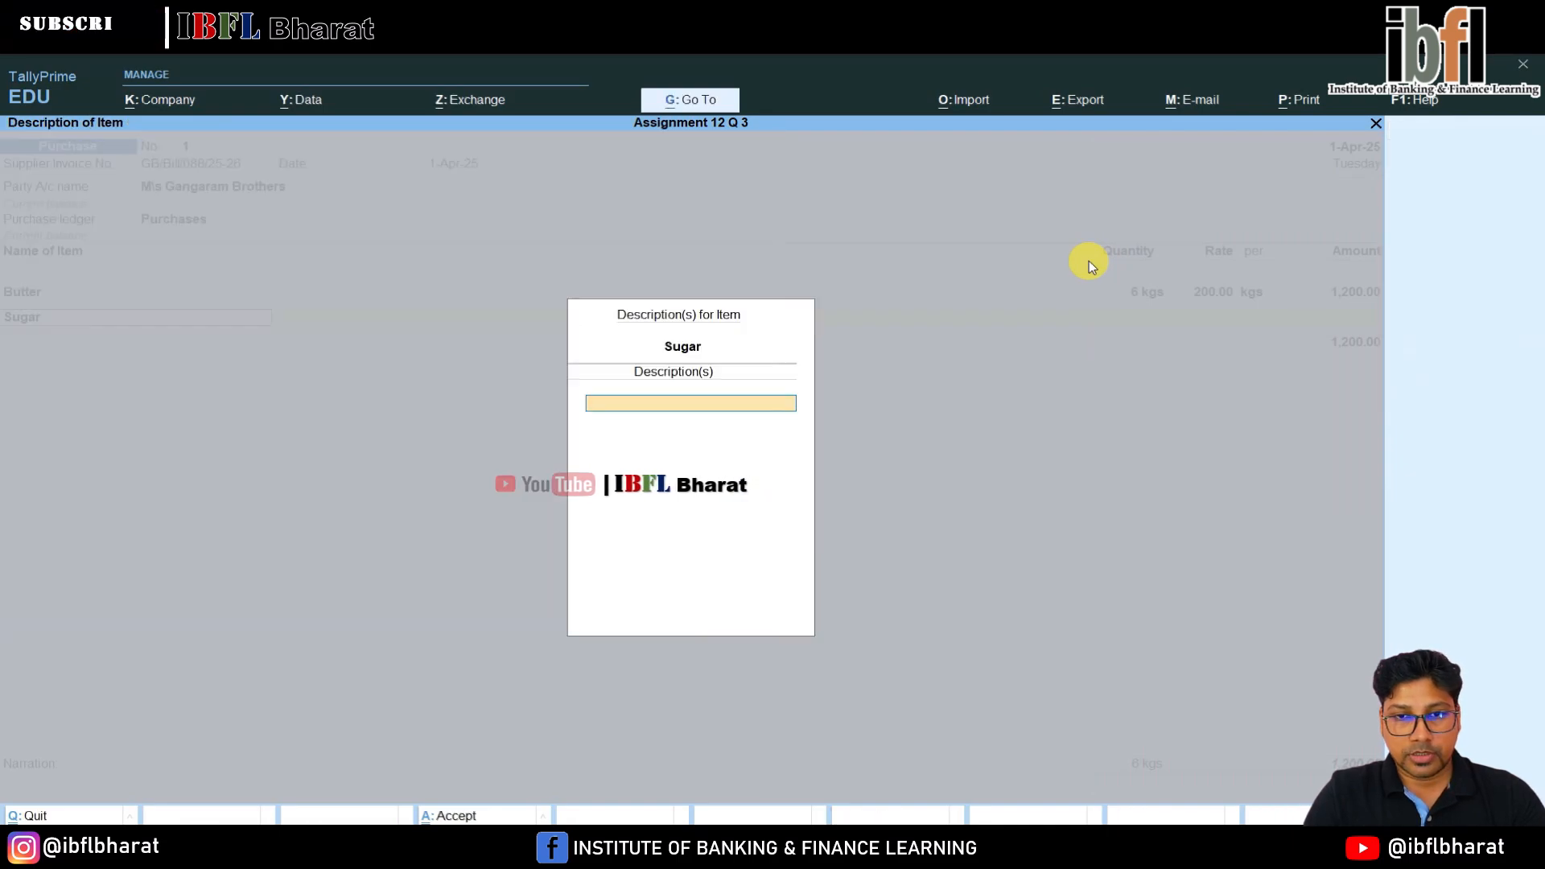
Allocate 10,000 grms of Sugar to the Lajpat Nagar godown at a rate of 80.00 per kgs, leaving its description blank.
key(Return)
key(Return)
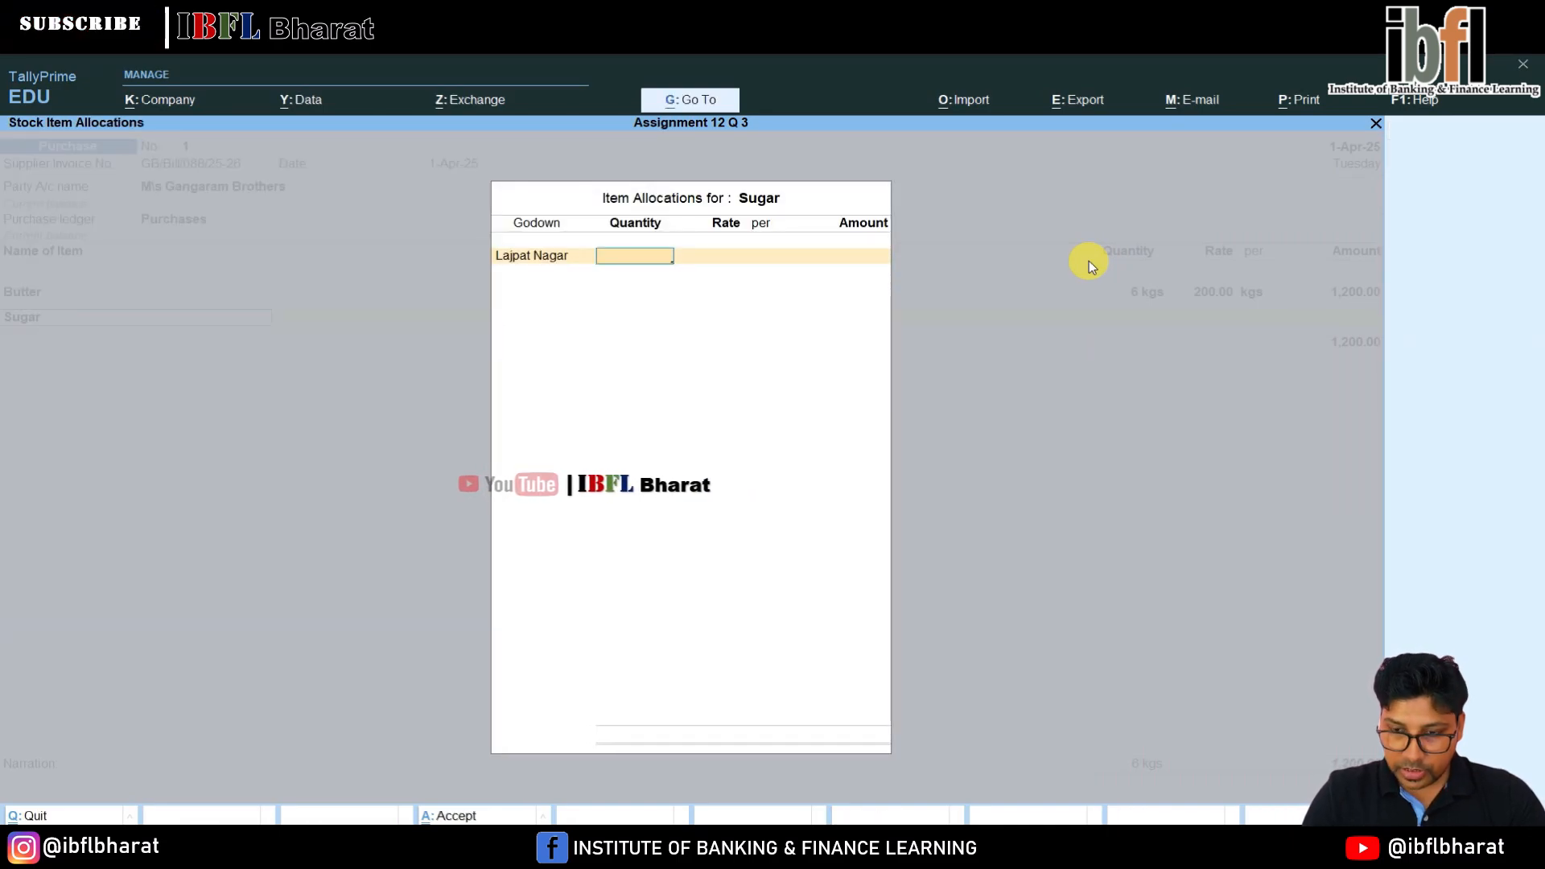
text(10,0)
key(BackSpace)
key(Return)
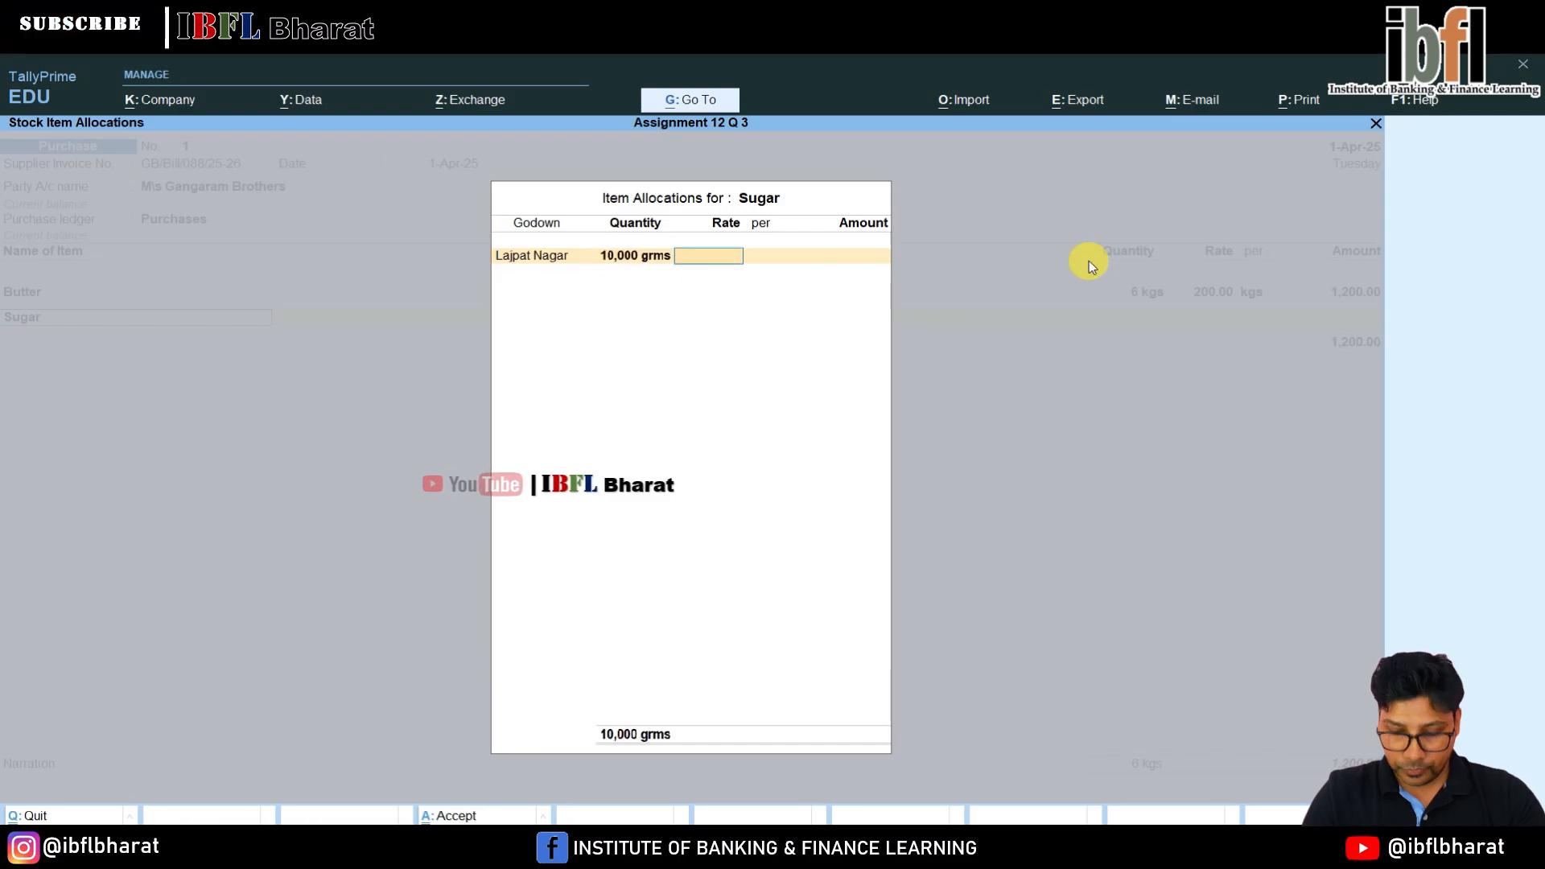
text(80)
key(Return)
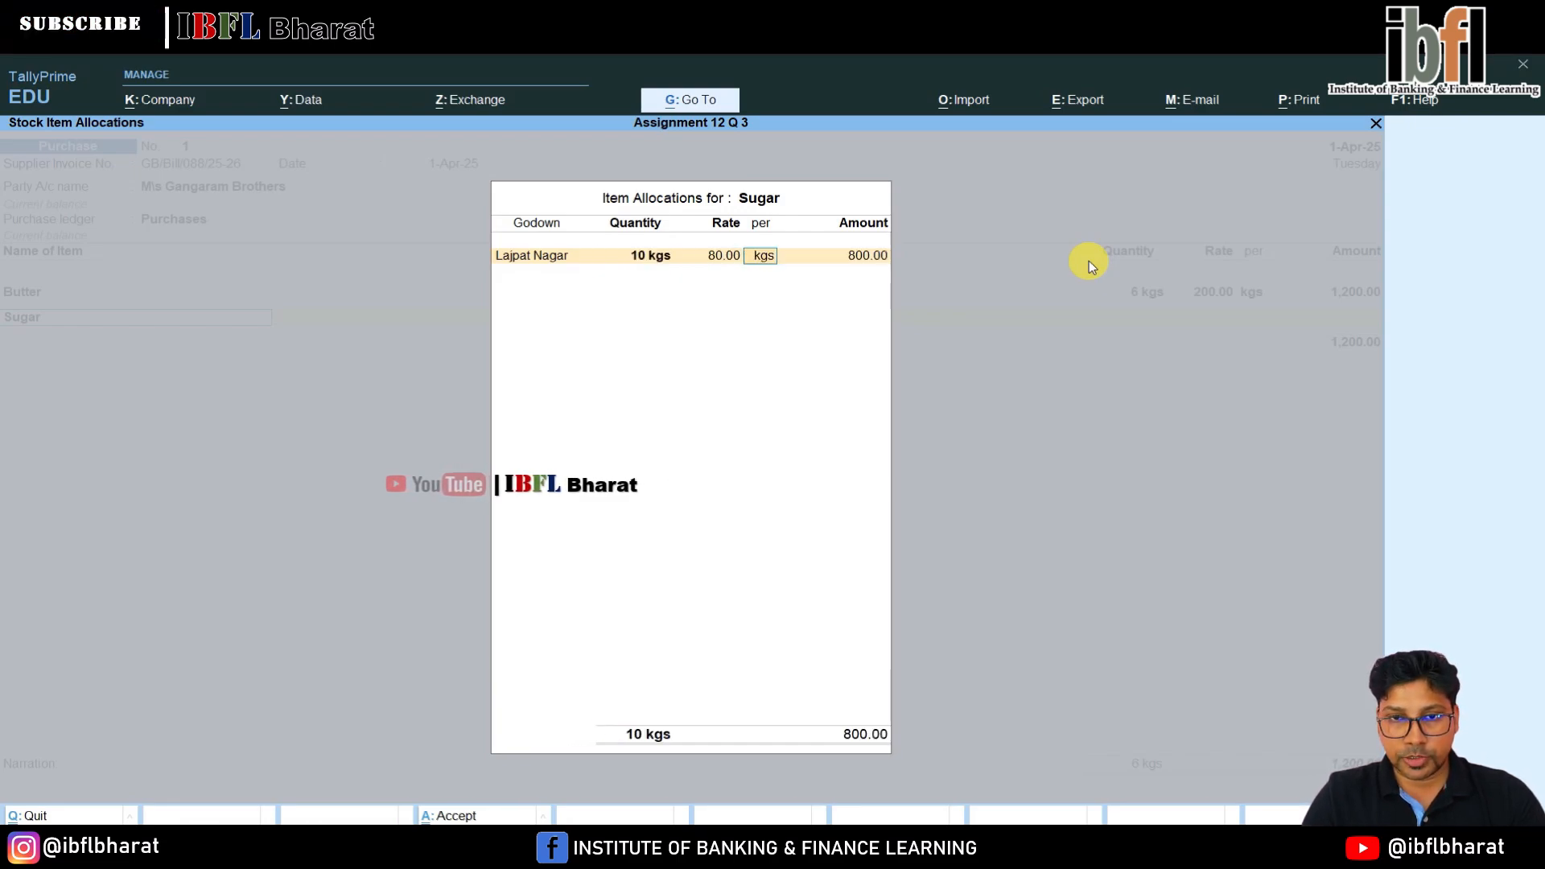
key(Return)
key(Return)
key(Return)
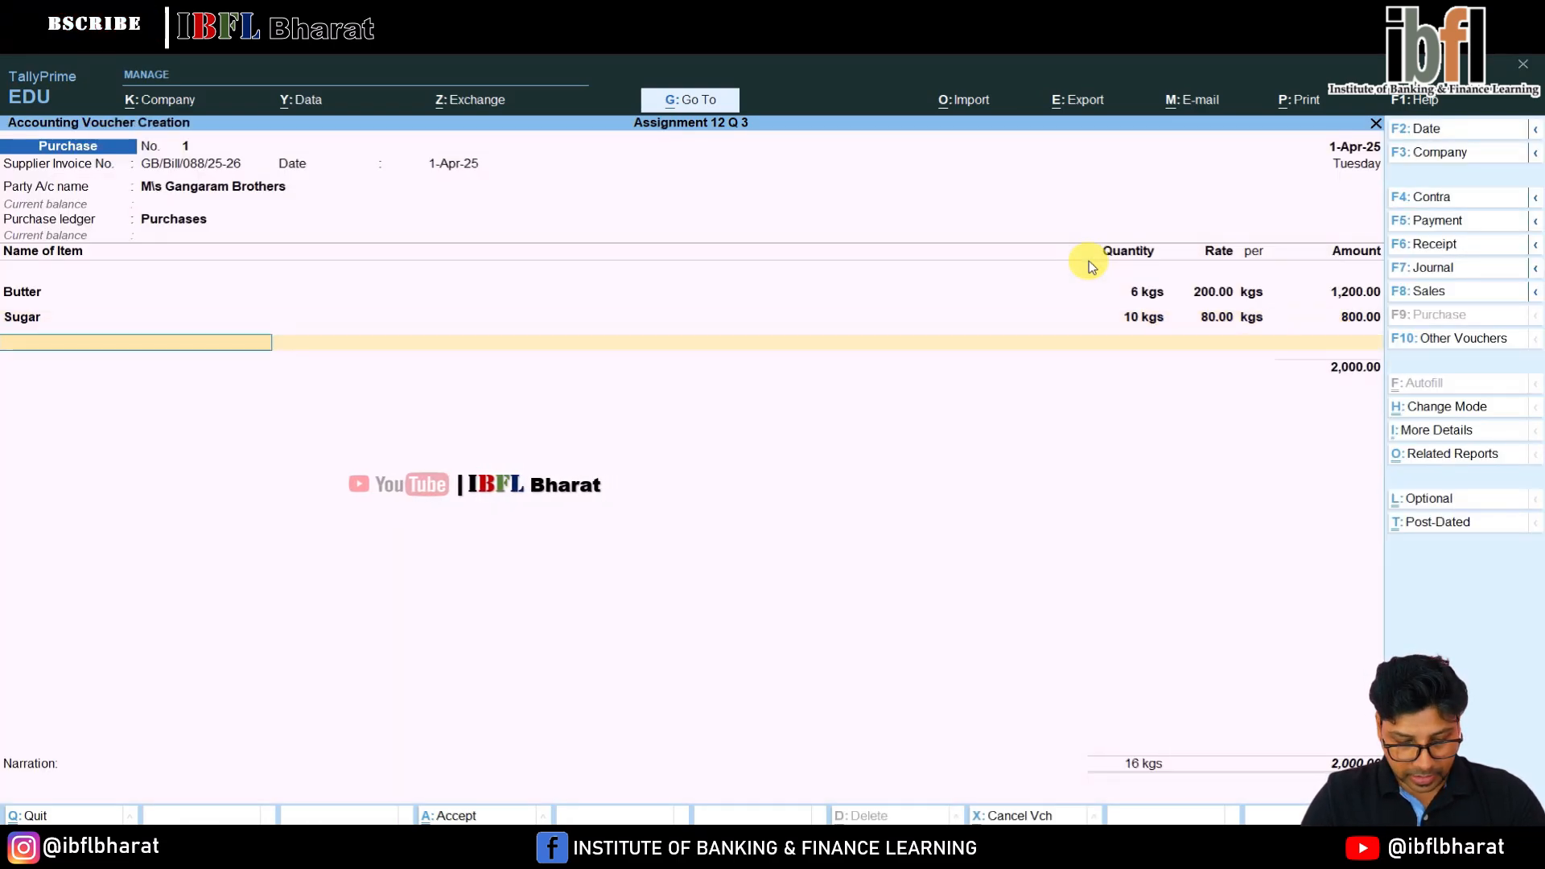
Start a new stock item named Chocolate (Unsweetened) under Primary and assign it the unit kgs of 1000 grms.
key(alt+c)
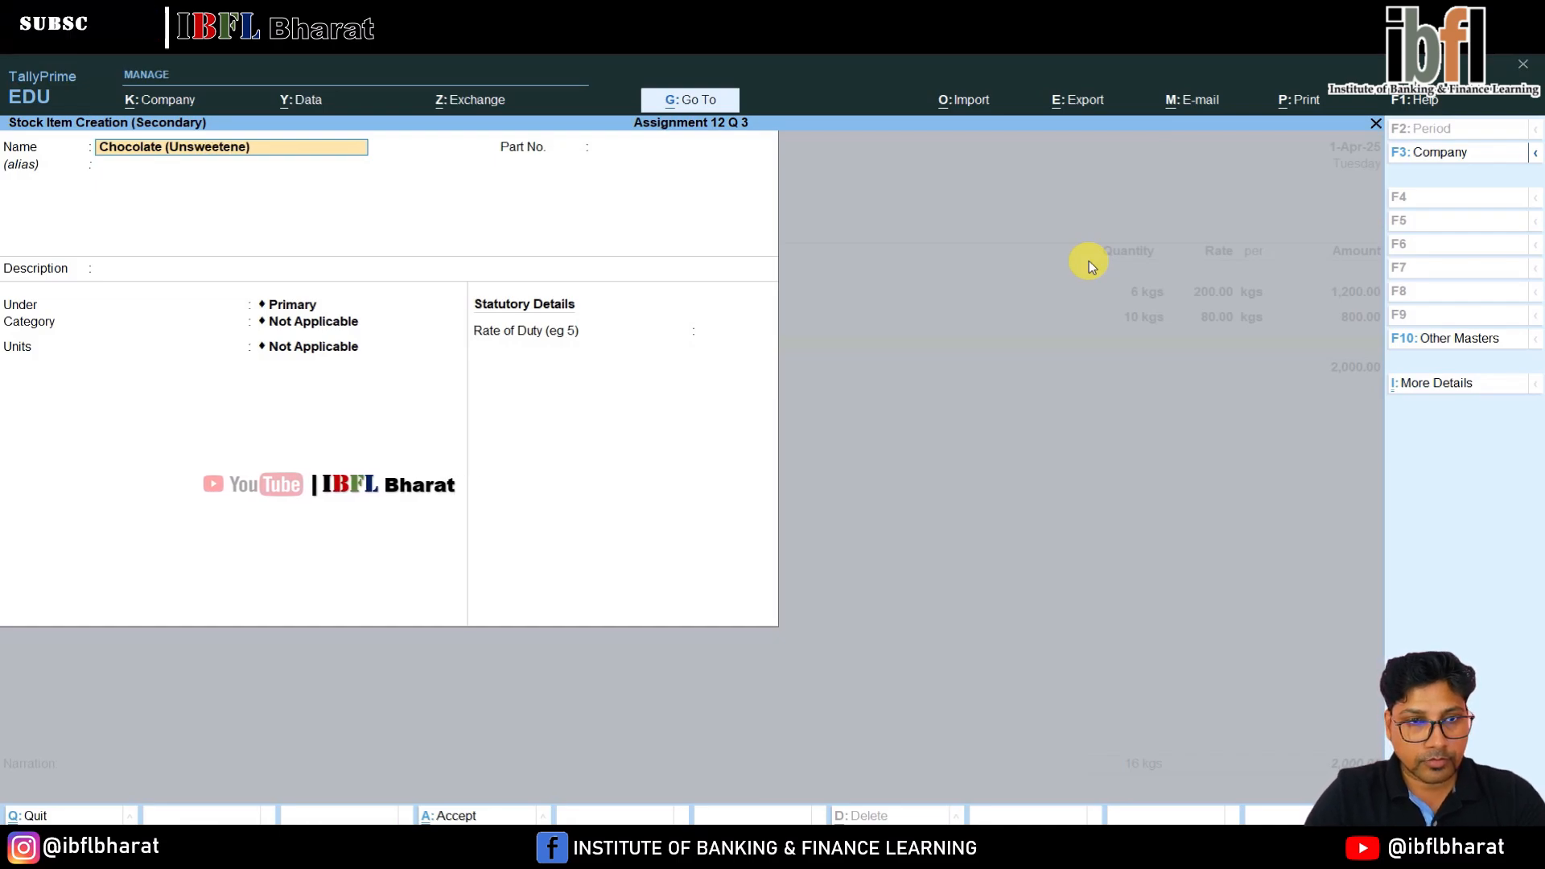
key(Return)
key(Return)
key(Return)
key(Return)
key(Return)
key(Return)
key(Down)
key(Down)
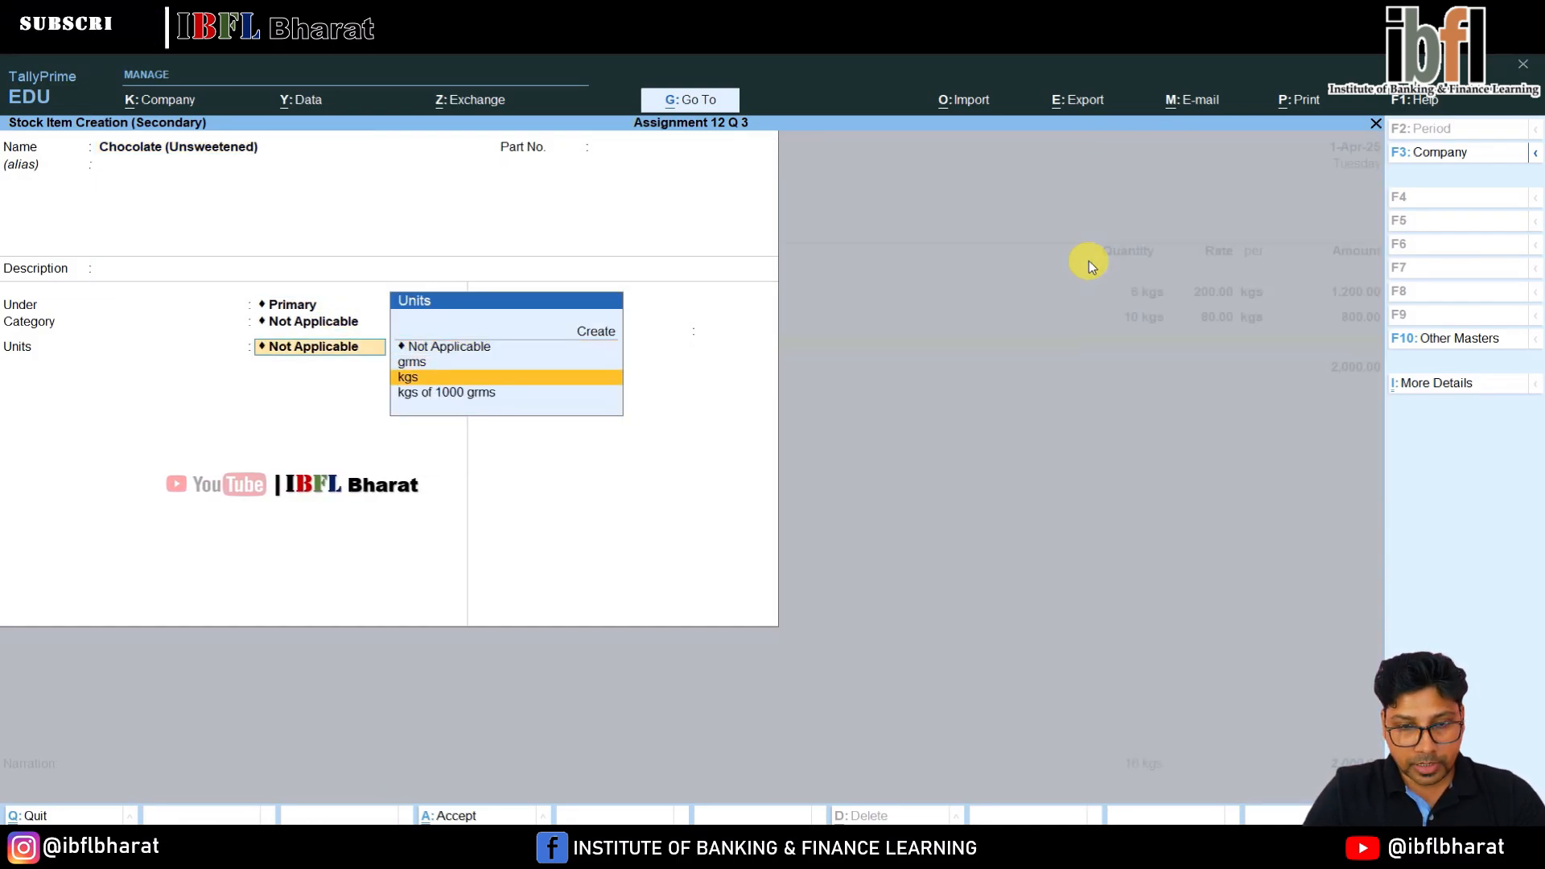
key(Down)
key(Return)
Save the Chocolate (Unsweetened) stock item with components and standard rates at No and the rate of duty blank.
key(Return)
key(Return)
key(Return)
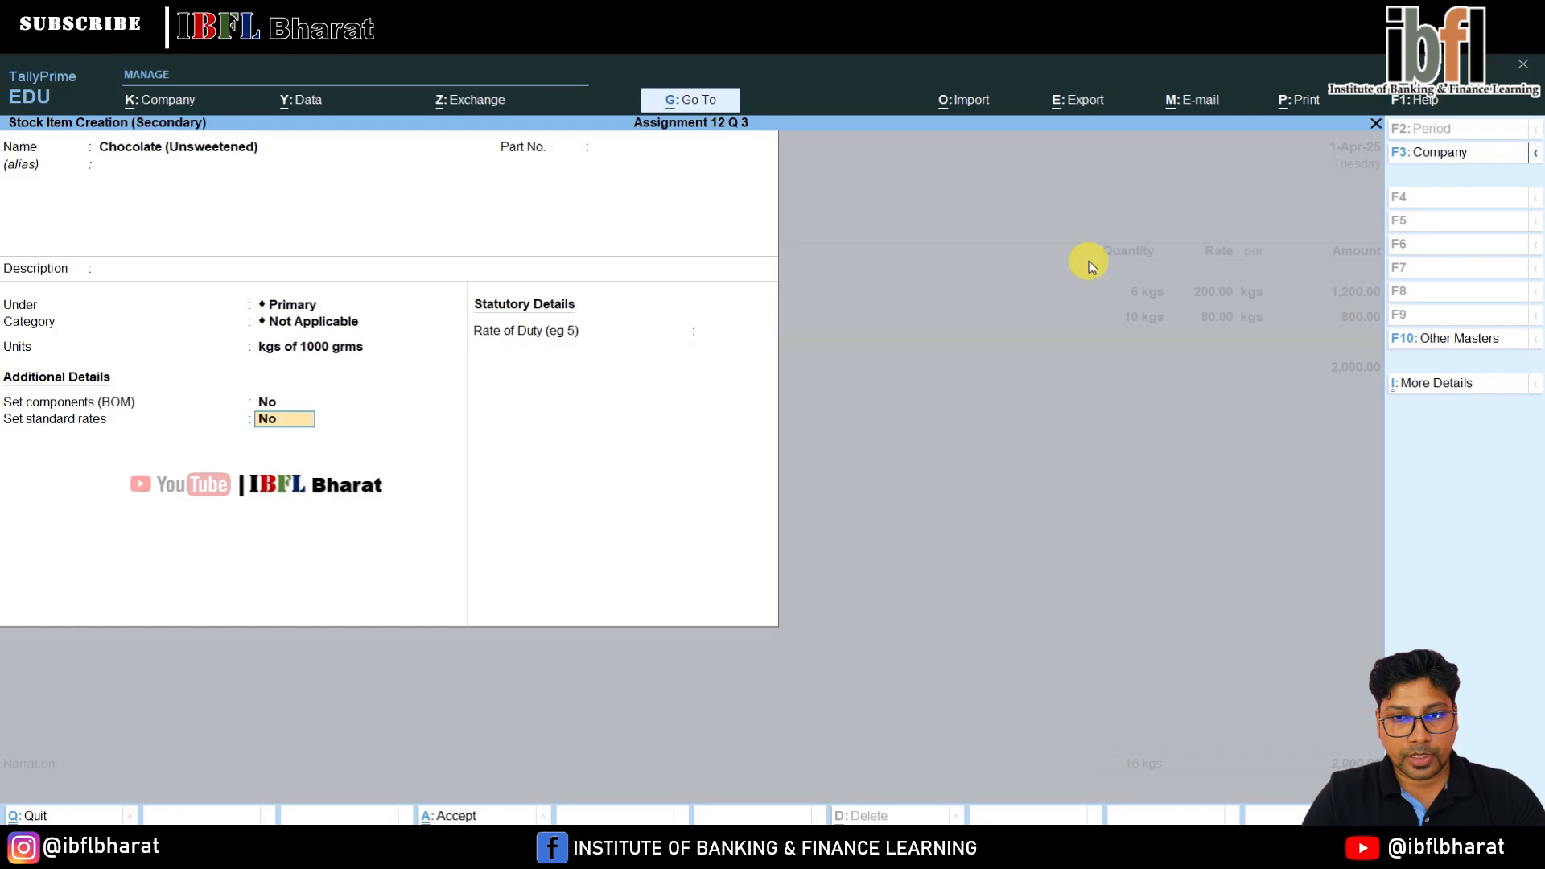
key(Return)
key(Return)
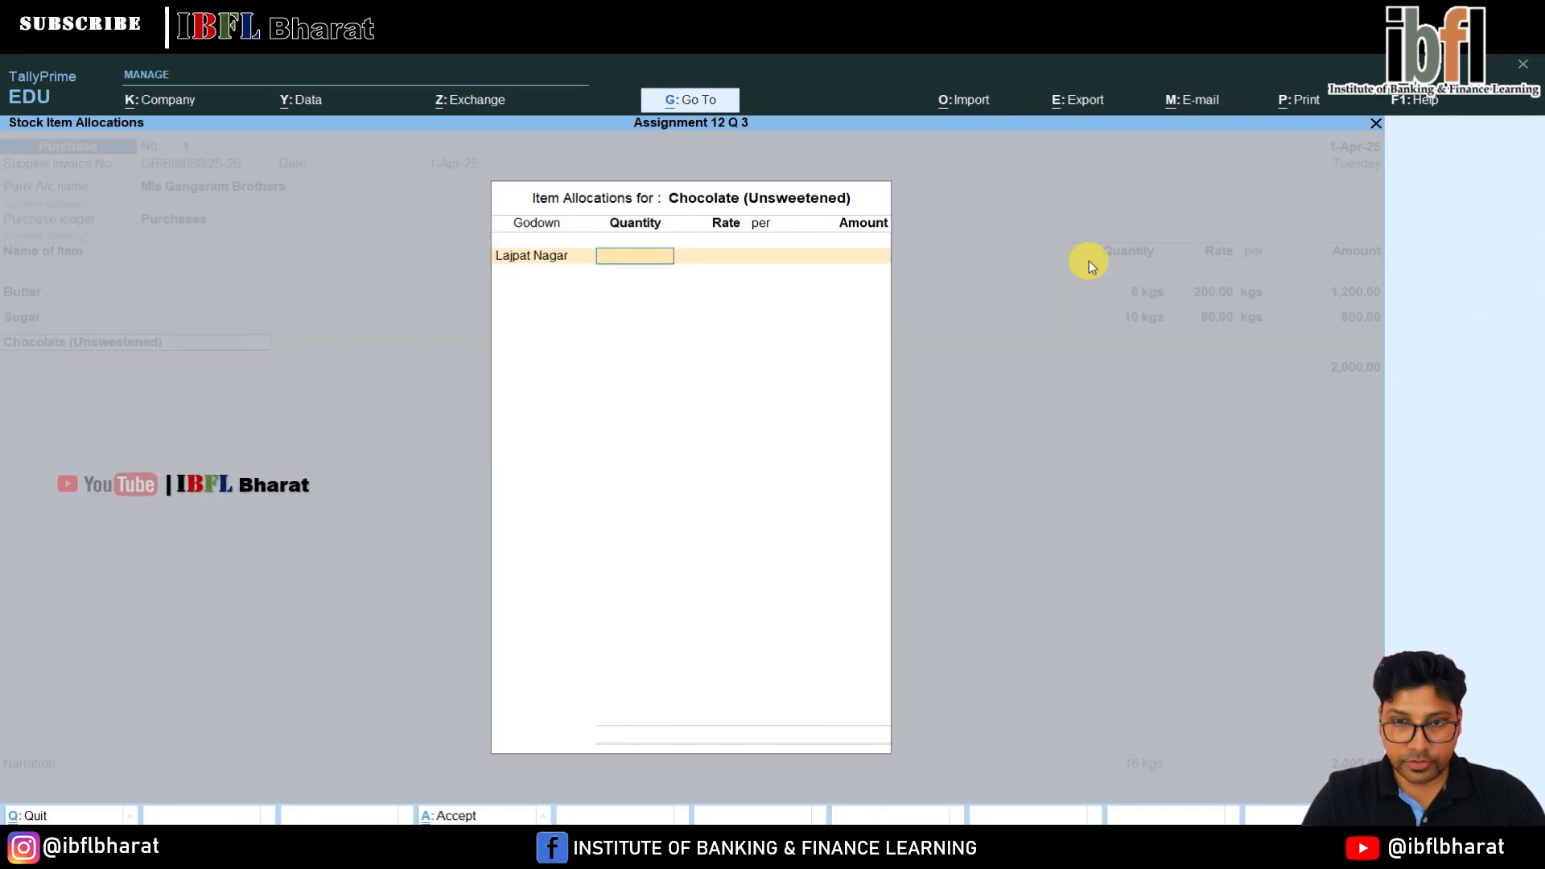
Allocate 5,000 grms of Chocolate (Unsweetened) to the Lajpat Nagar godown at a rate of 650.00 per kgs.
text(5)
key(Return)
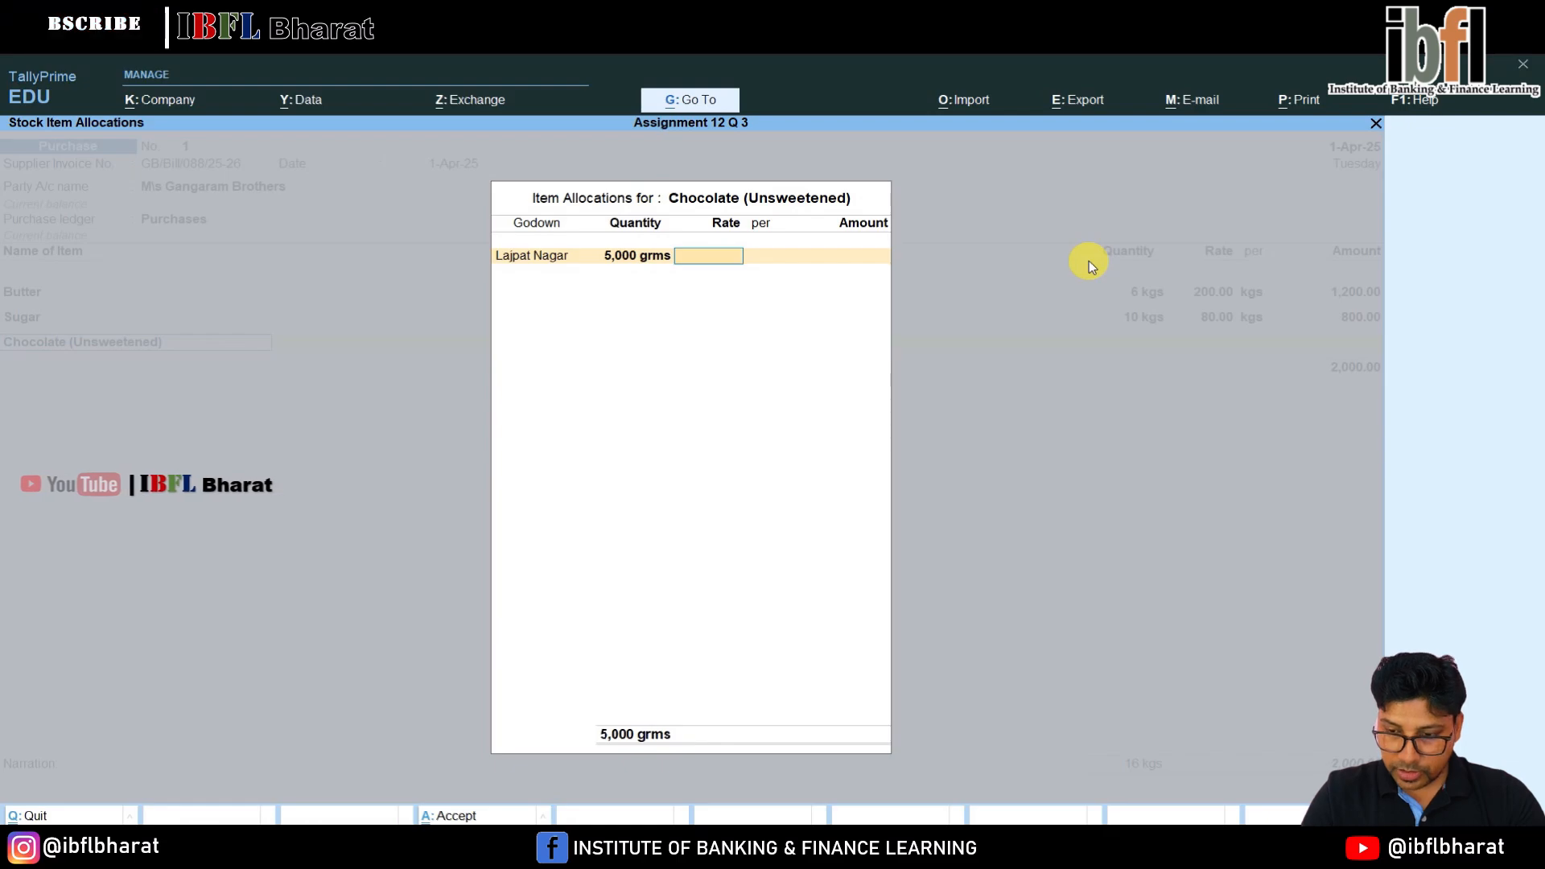
key(Return)
key(Return)
key(Return)
key(Return)
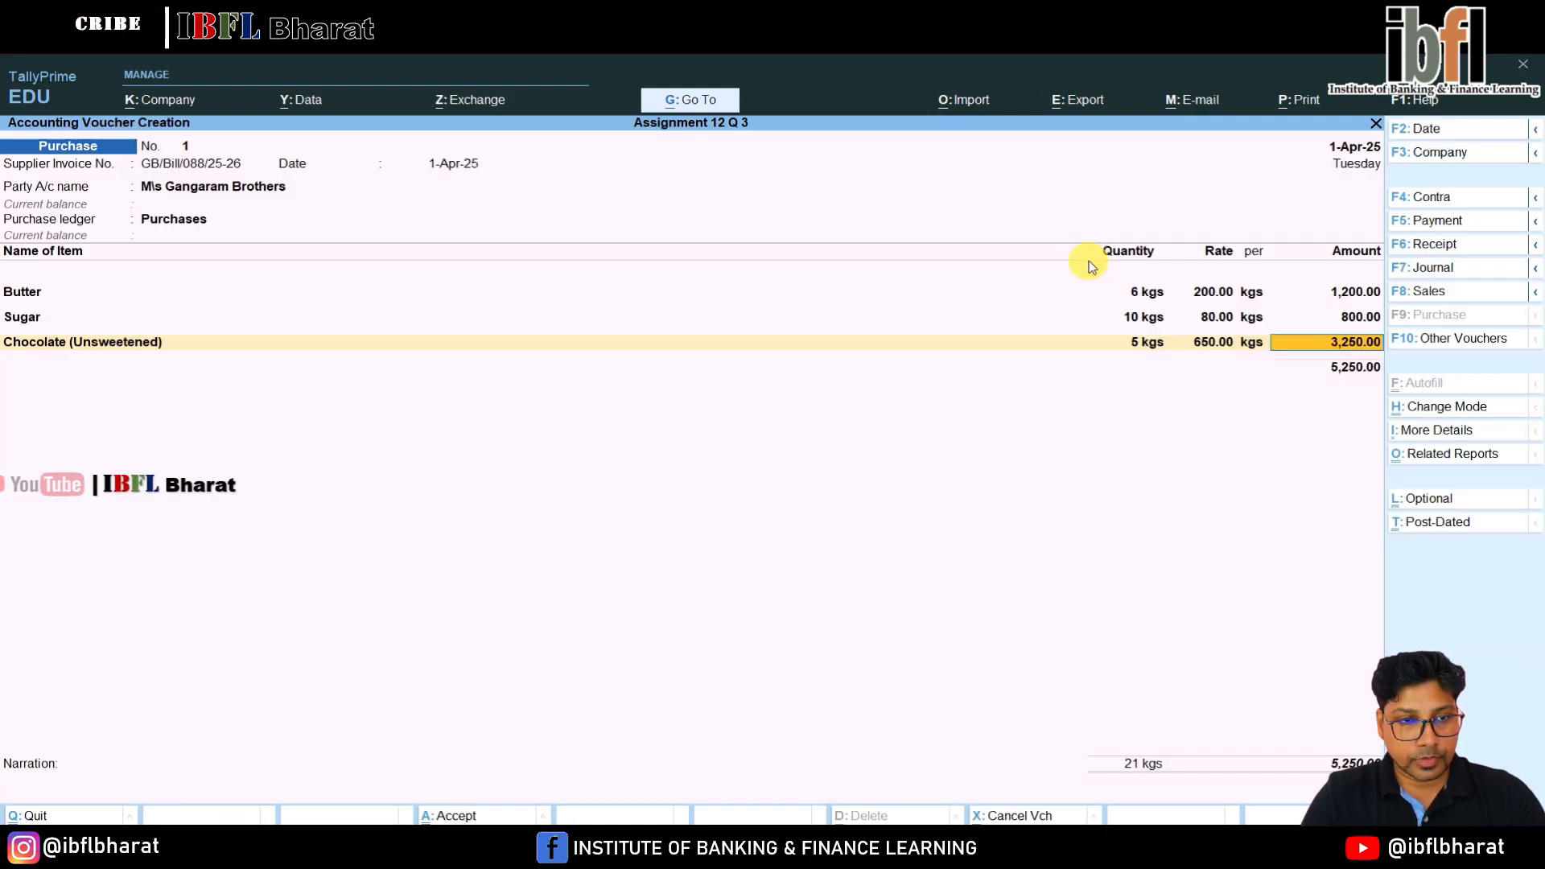
key(Return)
Start a new stock item named Flour under Primary and assign it the unit kgs of 1000 grms.
key(alt+c)
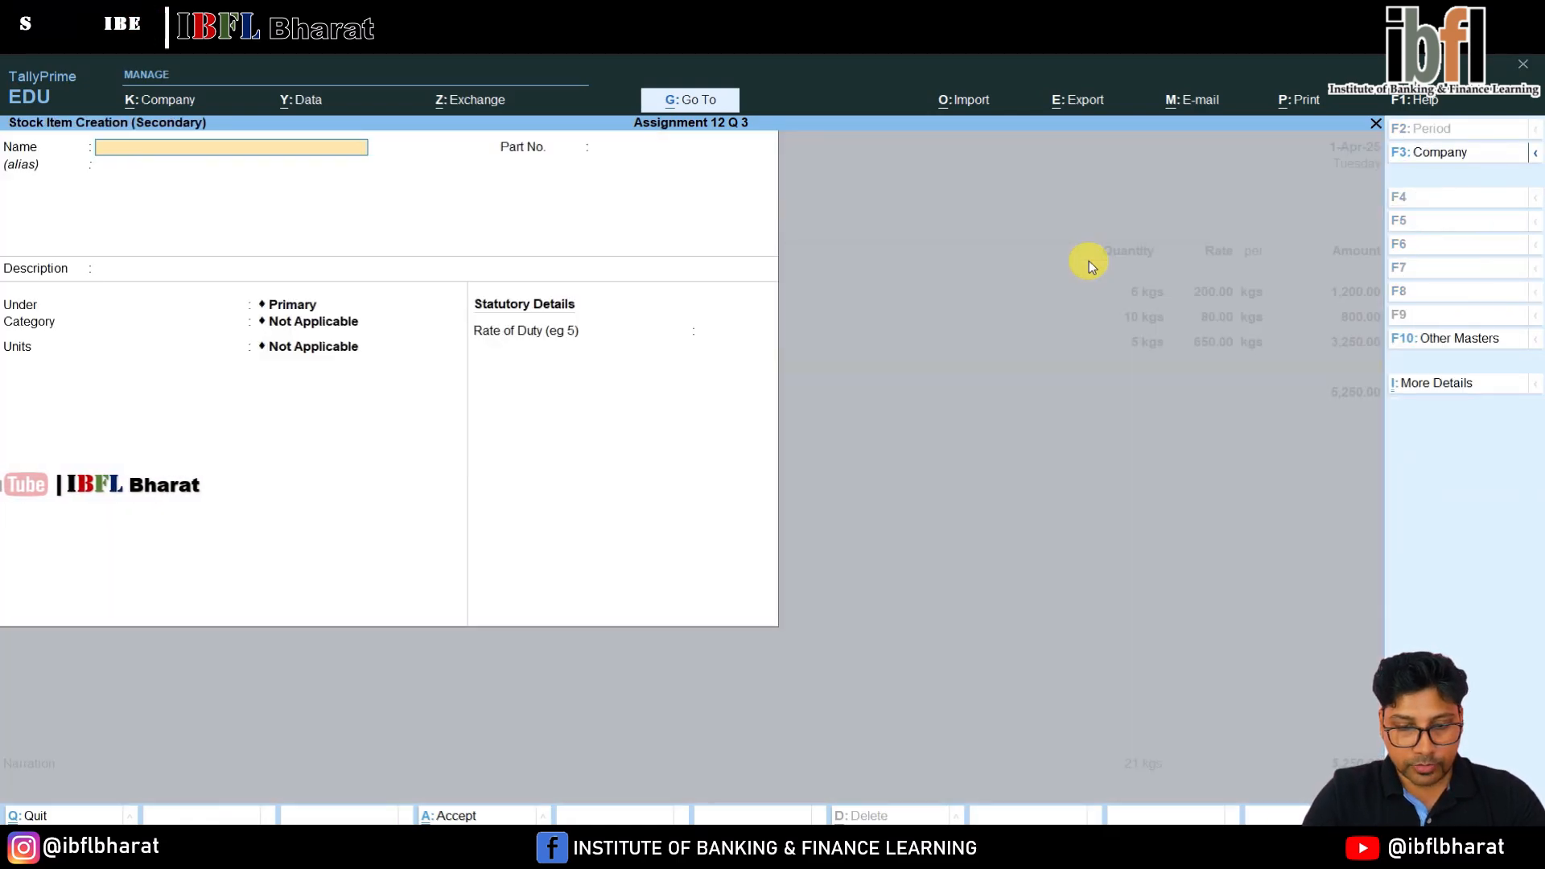
text(Flour)
key(Return)
key(Return)
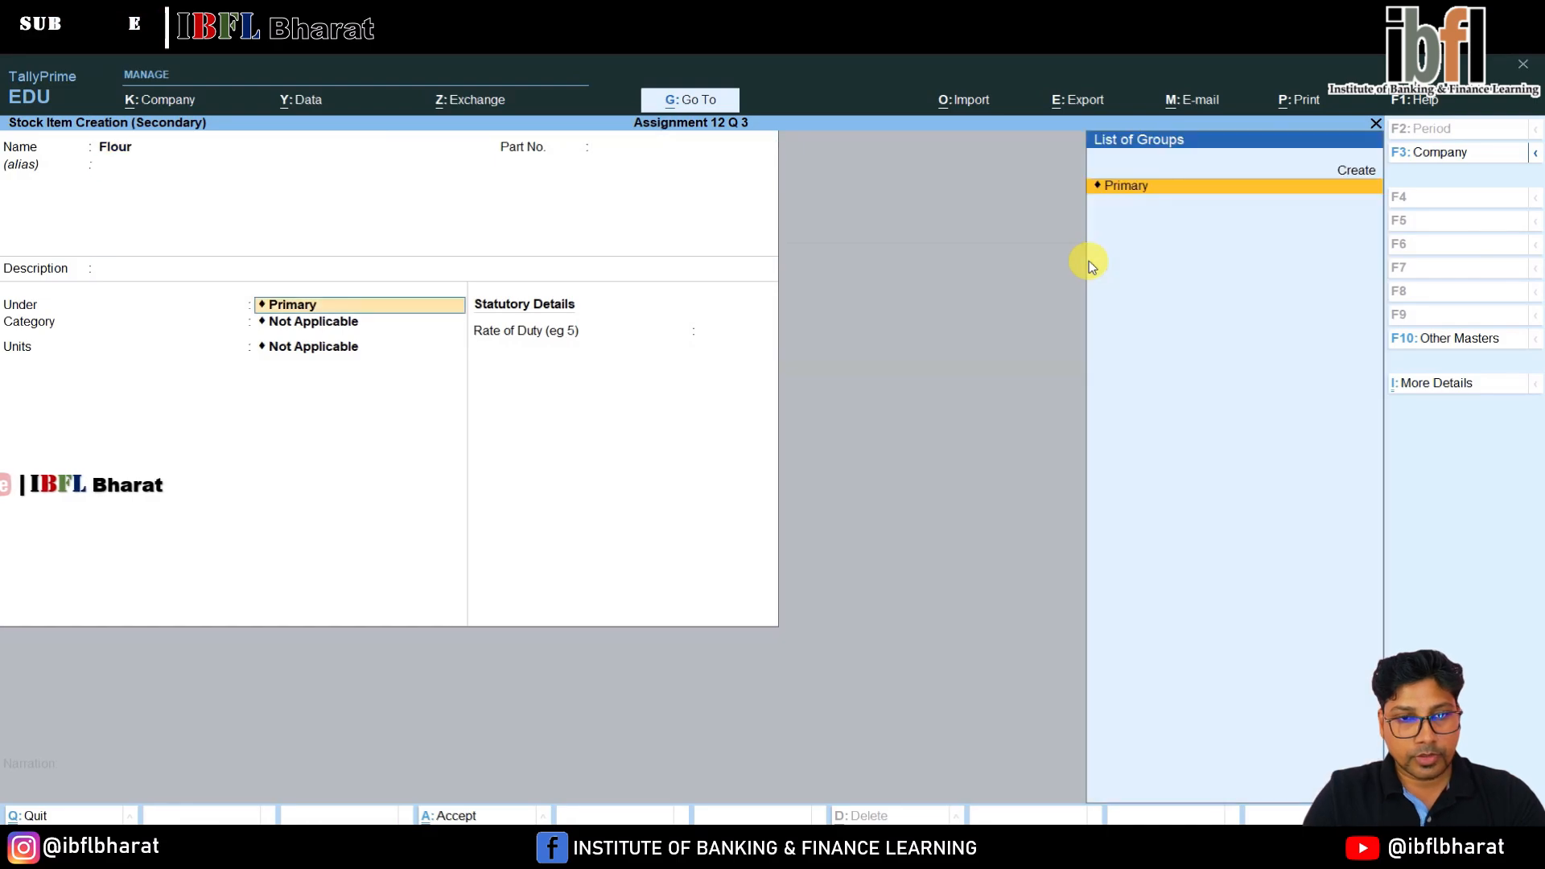
key(Return)
key(Return)
key(Down)
key(Down)
key(Down)
key(Return)
Save the Flour stock item with components and standard rates at No and no rate of duty.
key(Return)
key(Return)
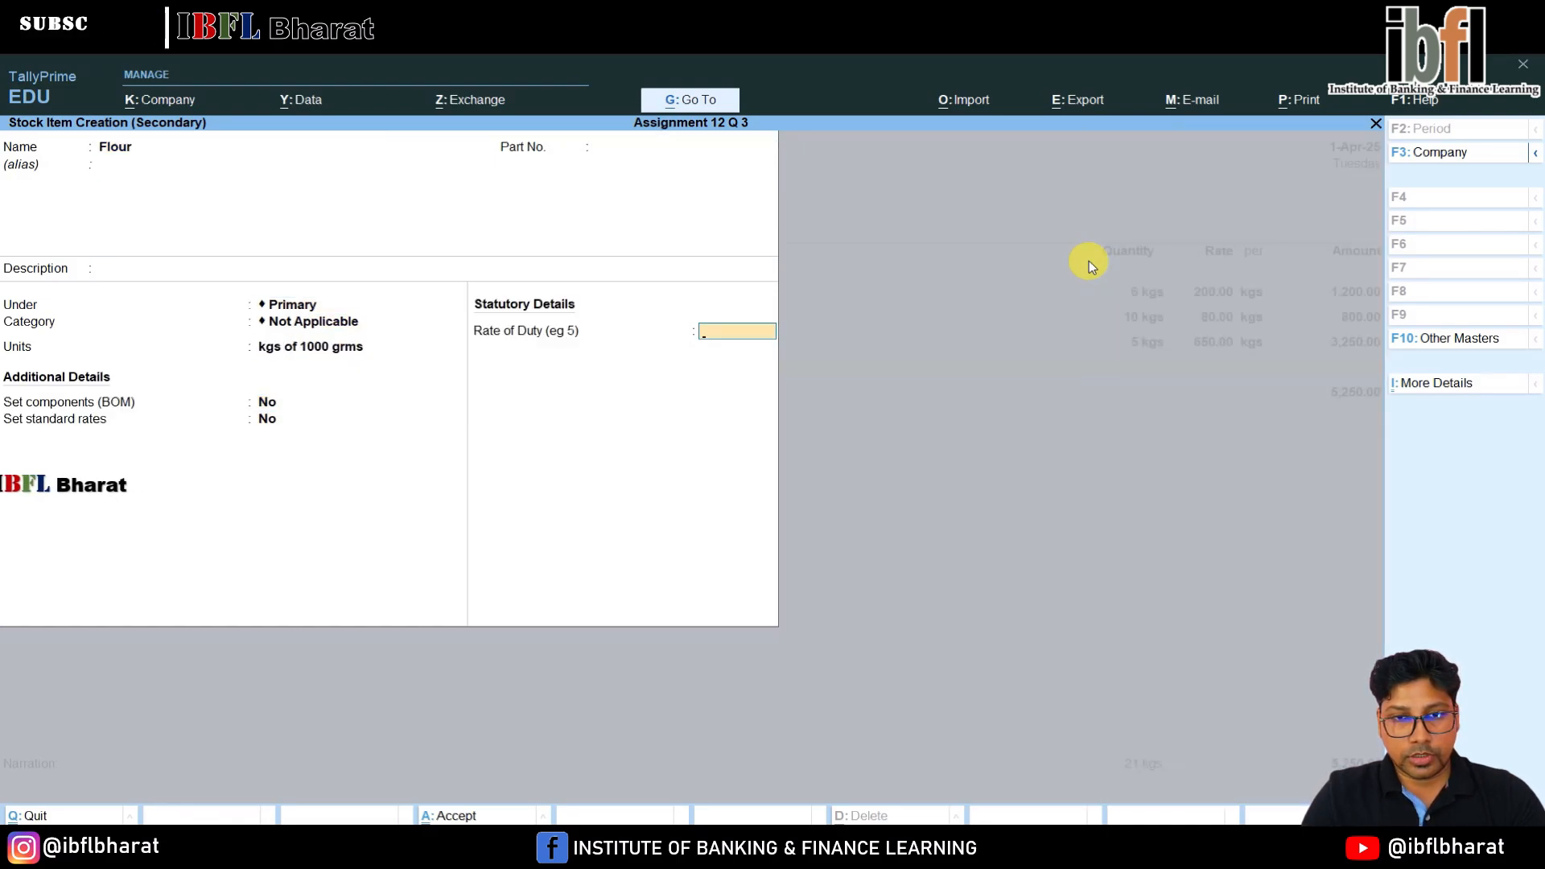
key(Return)
Allocate 15,000 grms of Flour to the Lajpat Nagar godown at a rate of 45.00 per kgs, leaving its description blank.
key(Return)
key(Return)
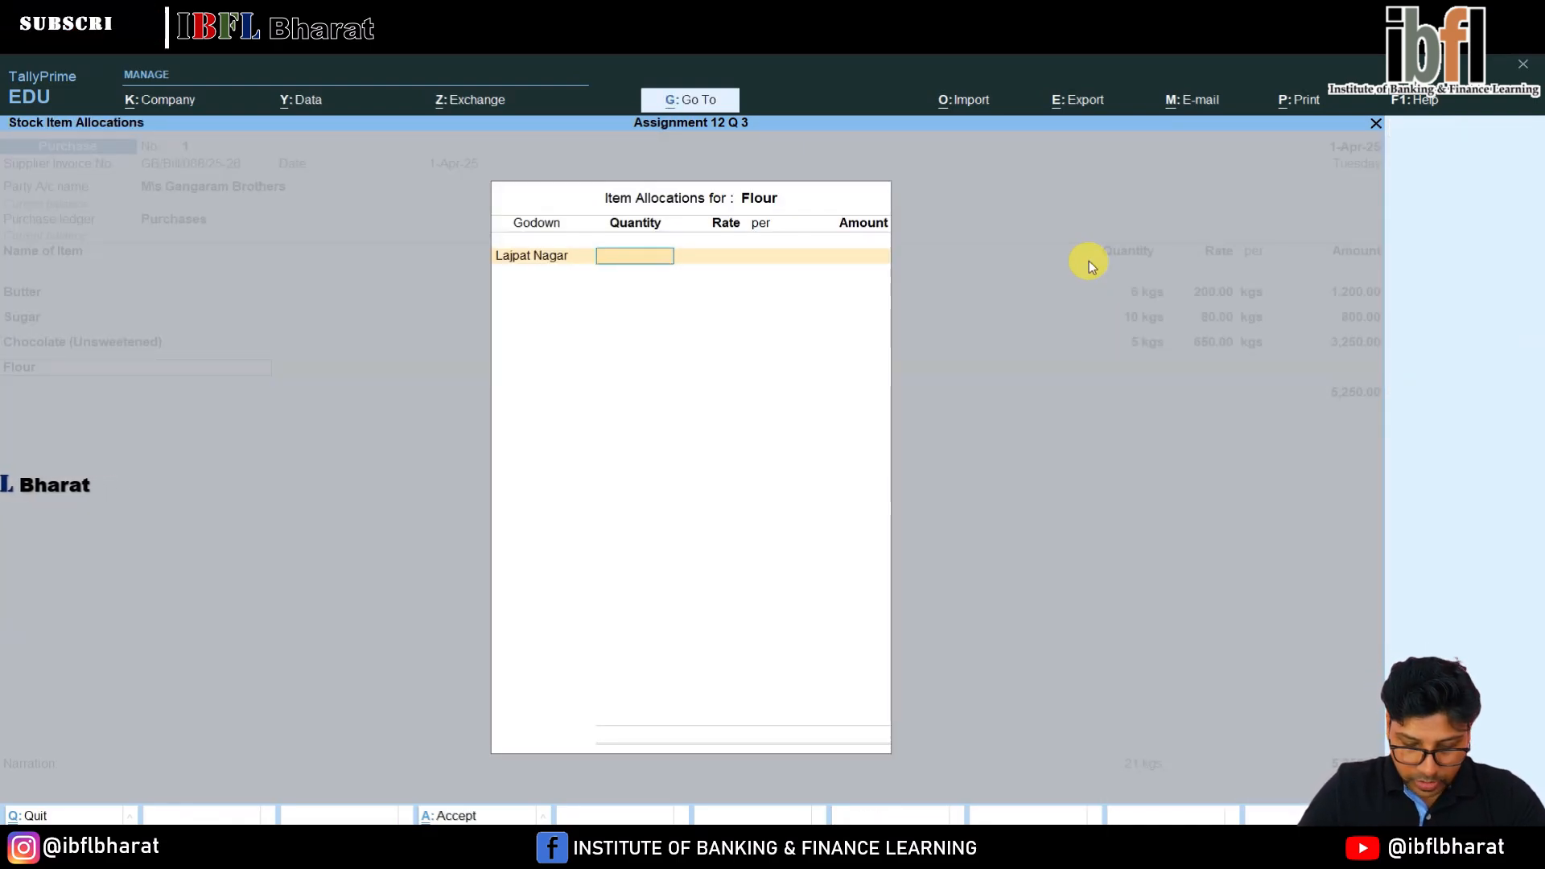
text(15)
key(Return)
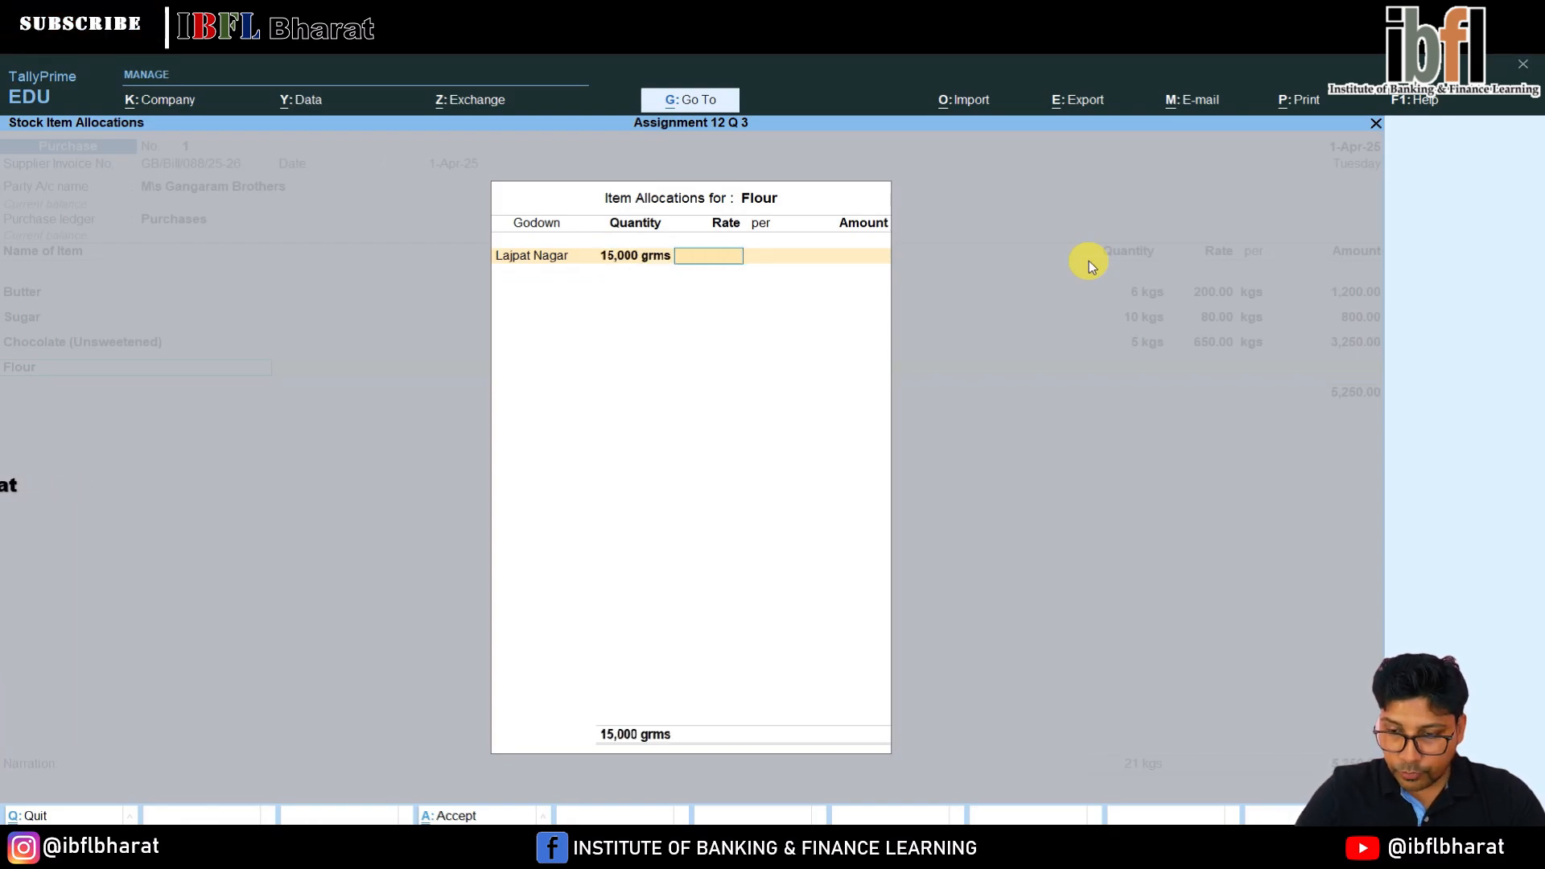
text(45)
key(Return)
key(Return)
key(Return)
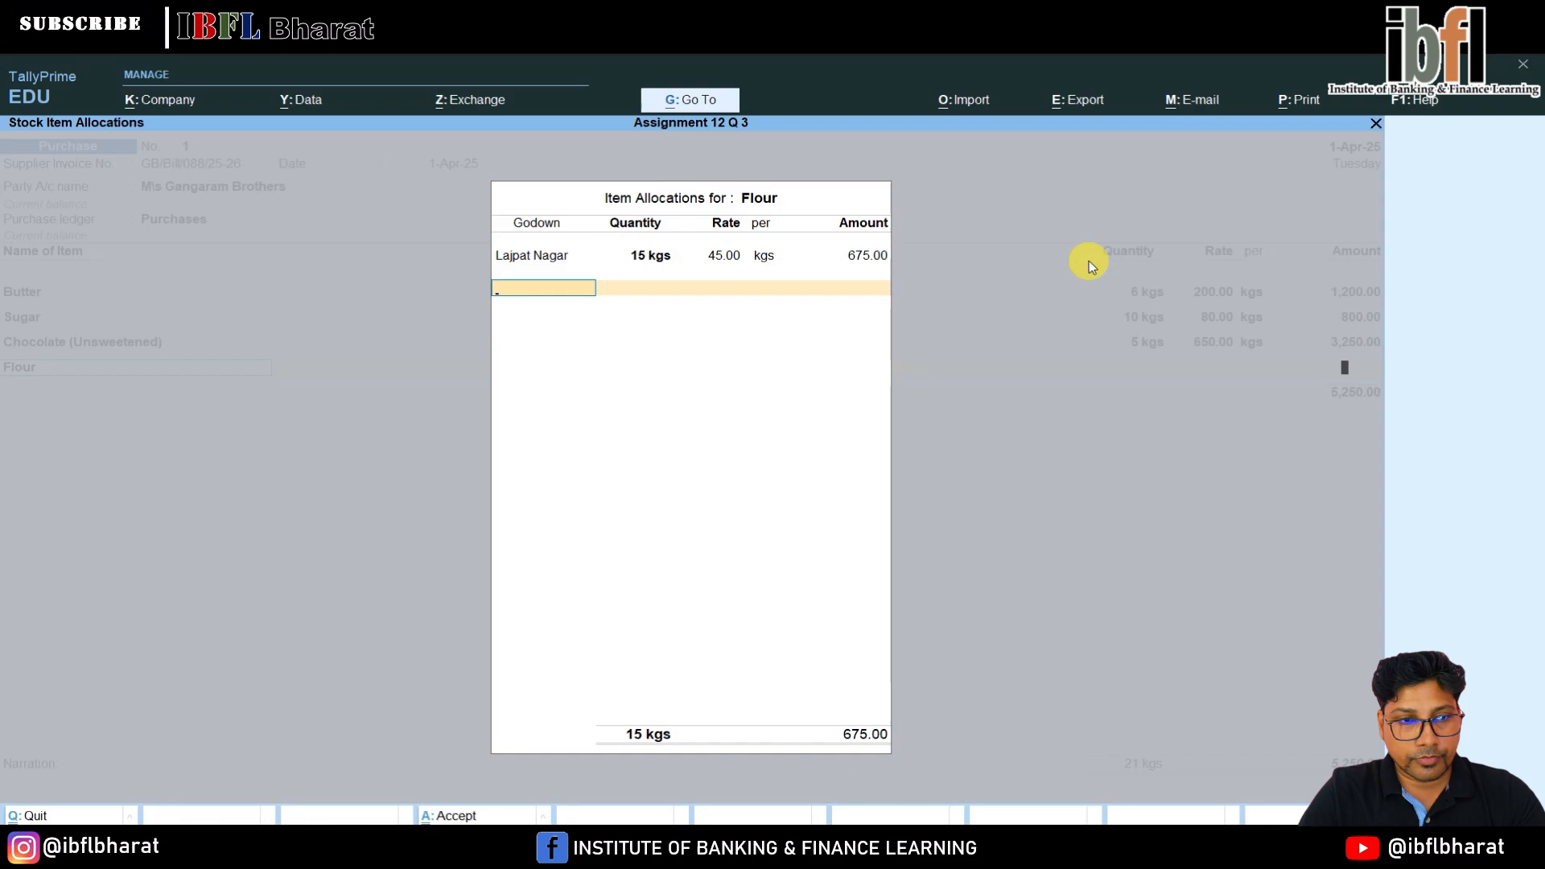
key(Return)
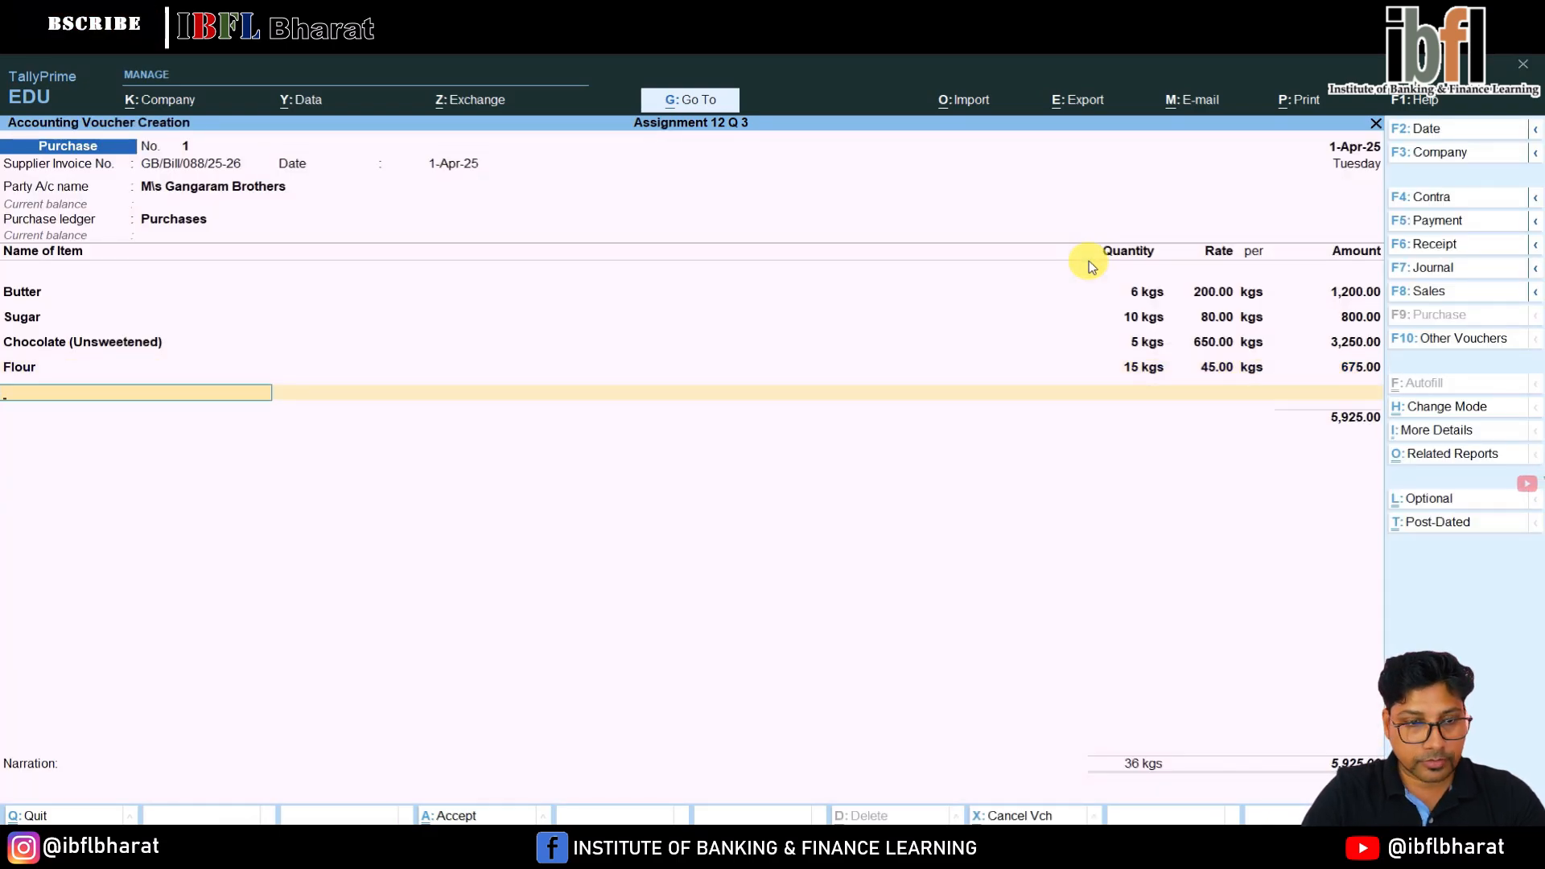
Start a new stock item named Milk under Primary and assign it the unit kgs of 1000 grms.
key(alt+c)
text(Milk)
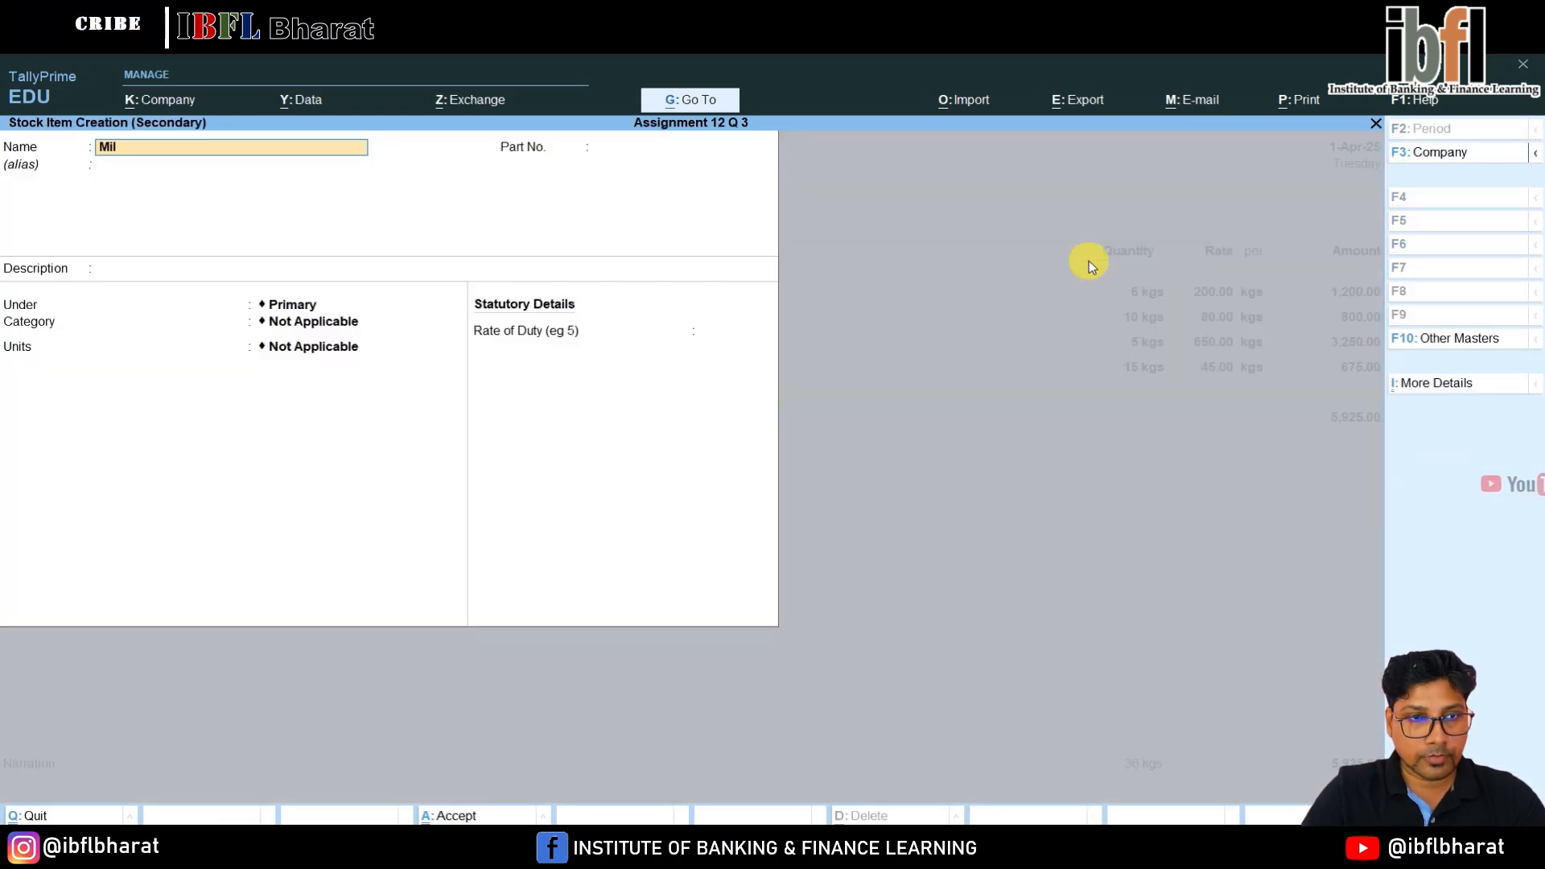
key(Return)
key(Return)
key(Return)
key(Return)
key(Return)
key(Down)
key(Down)
key(Down)
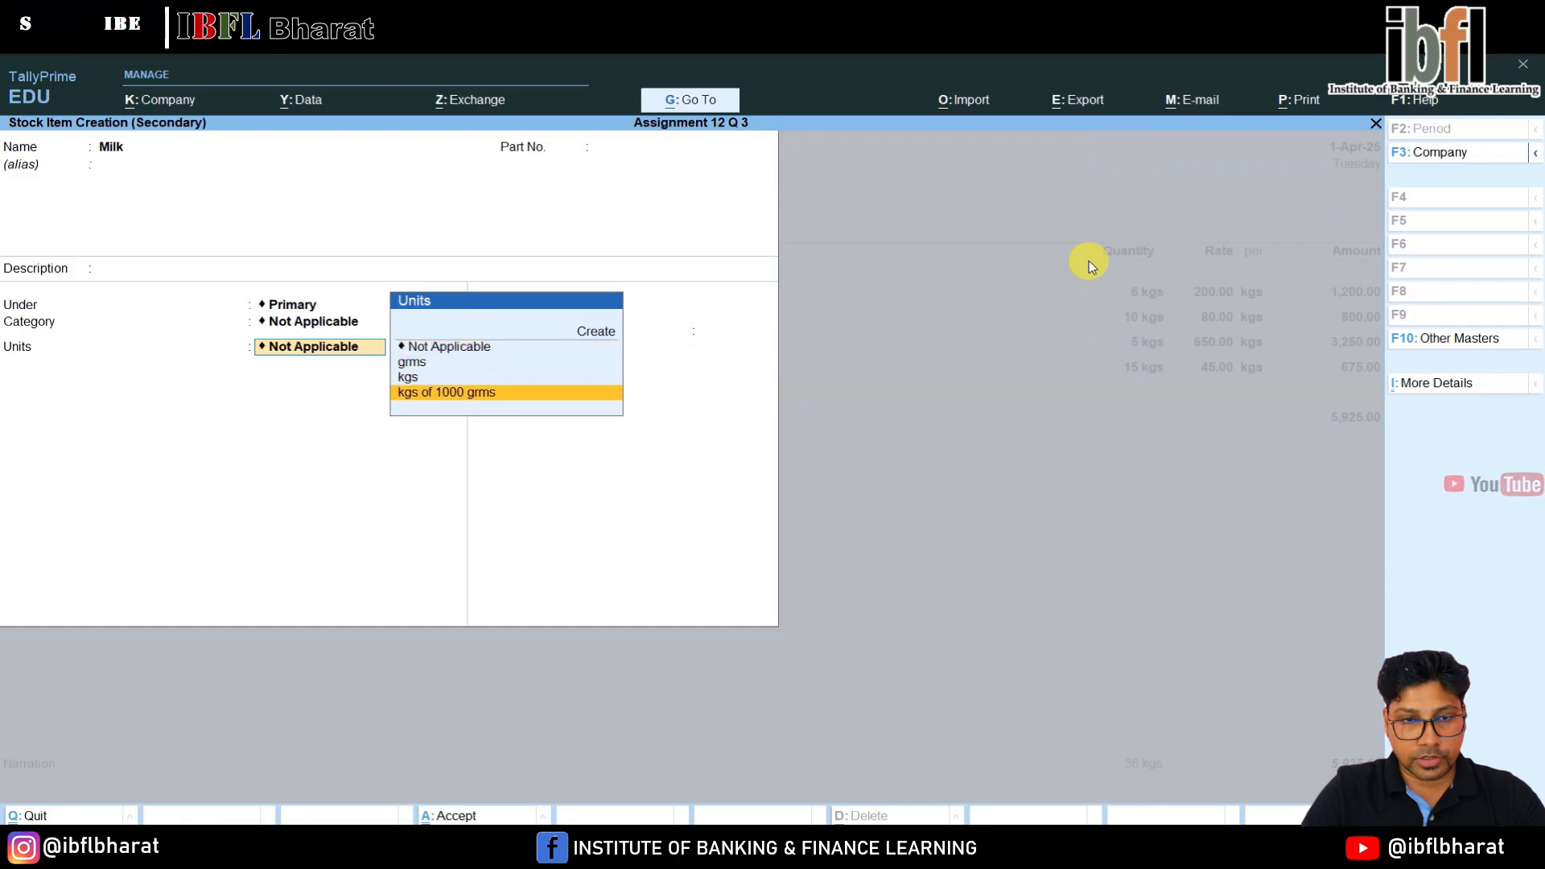
key(Return)
Save the Milk stock item with components and standard rates at No and the rate of duty blank.
key(Return)
key(Return)
key(Return)
key(Return)
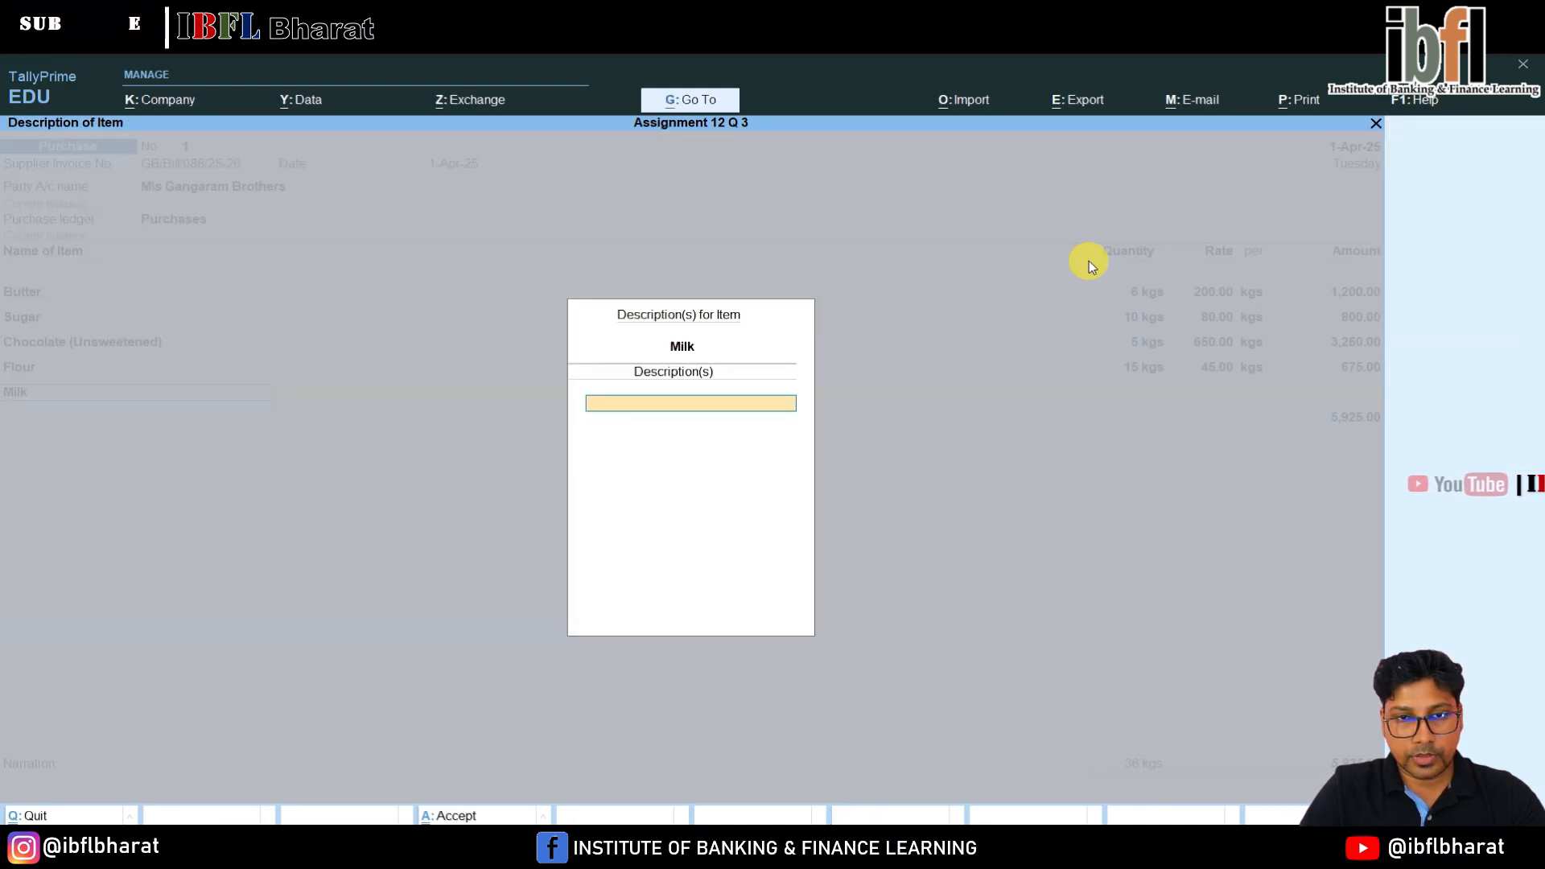
Allocate 12,000 grms of Milk to the Lajpat Nagar godown at a rate of 75.00 per kgs, leaving its description blank.
key(Return)
key(Return)
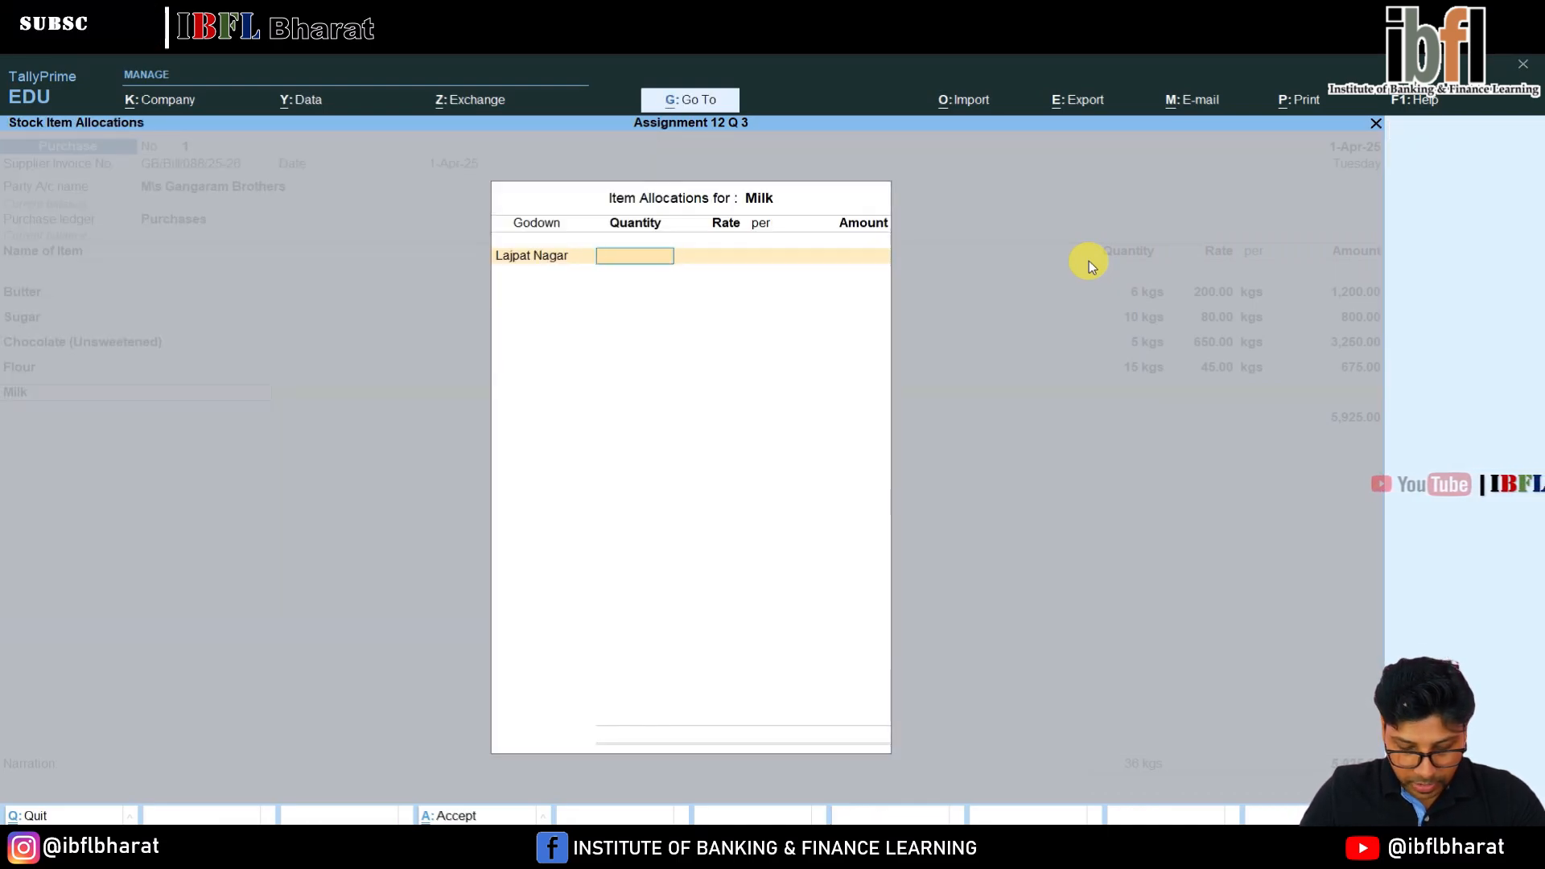
text(12000)
key(Return)
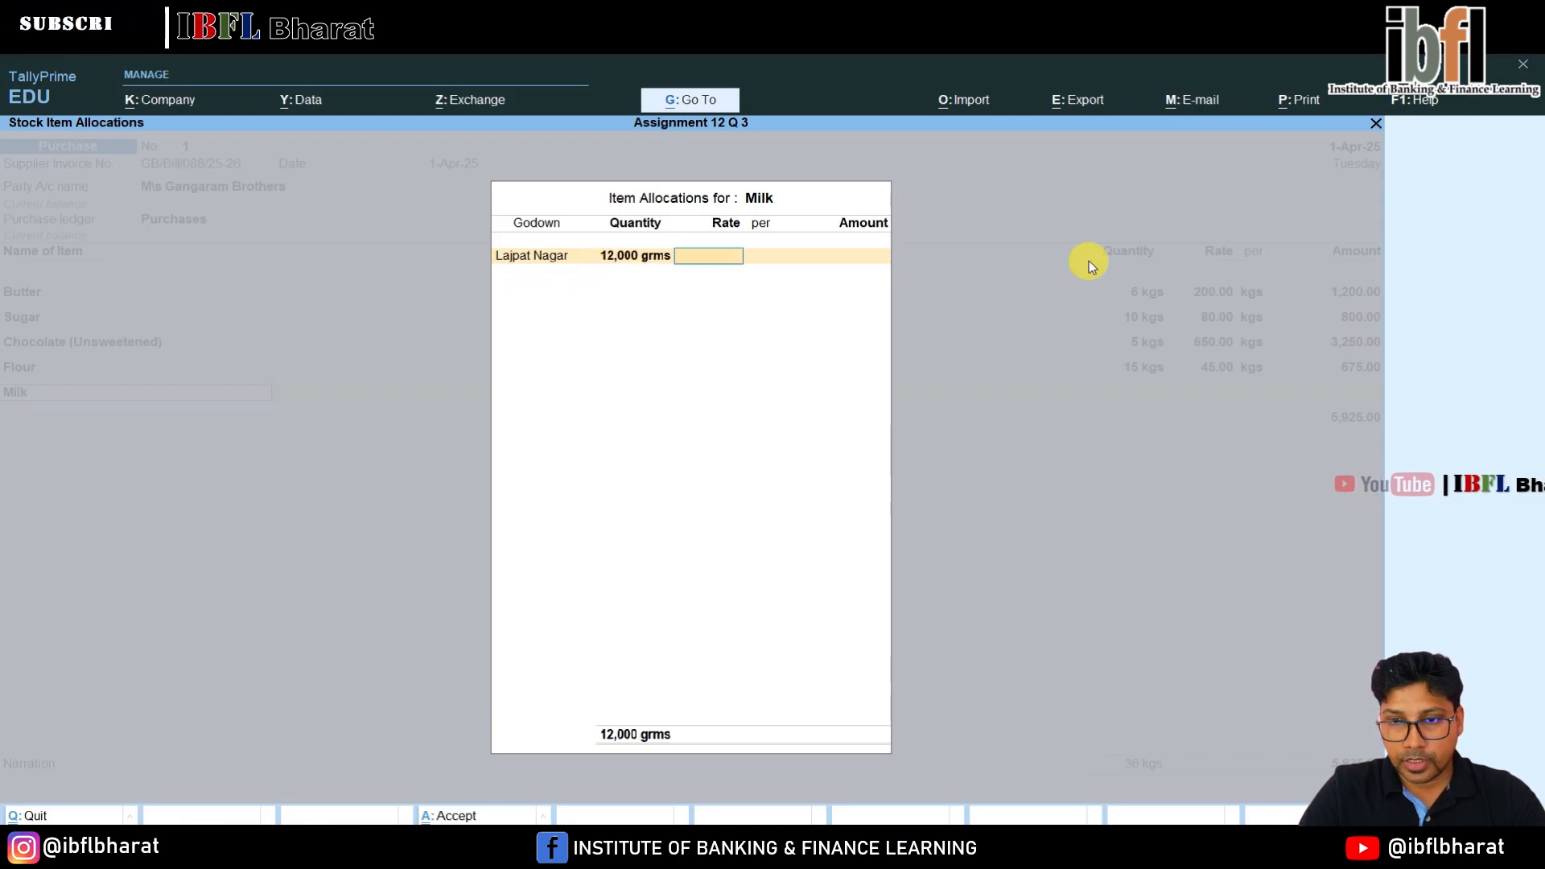
text(75)
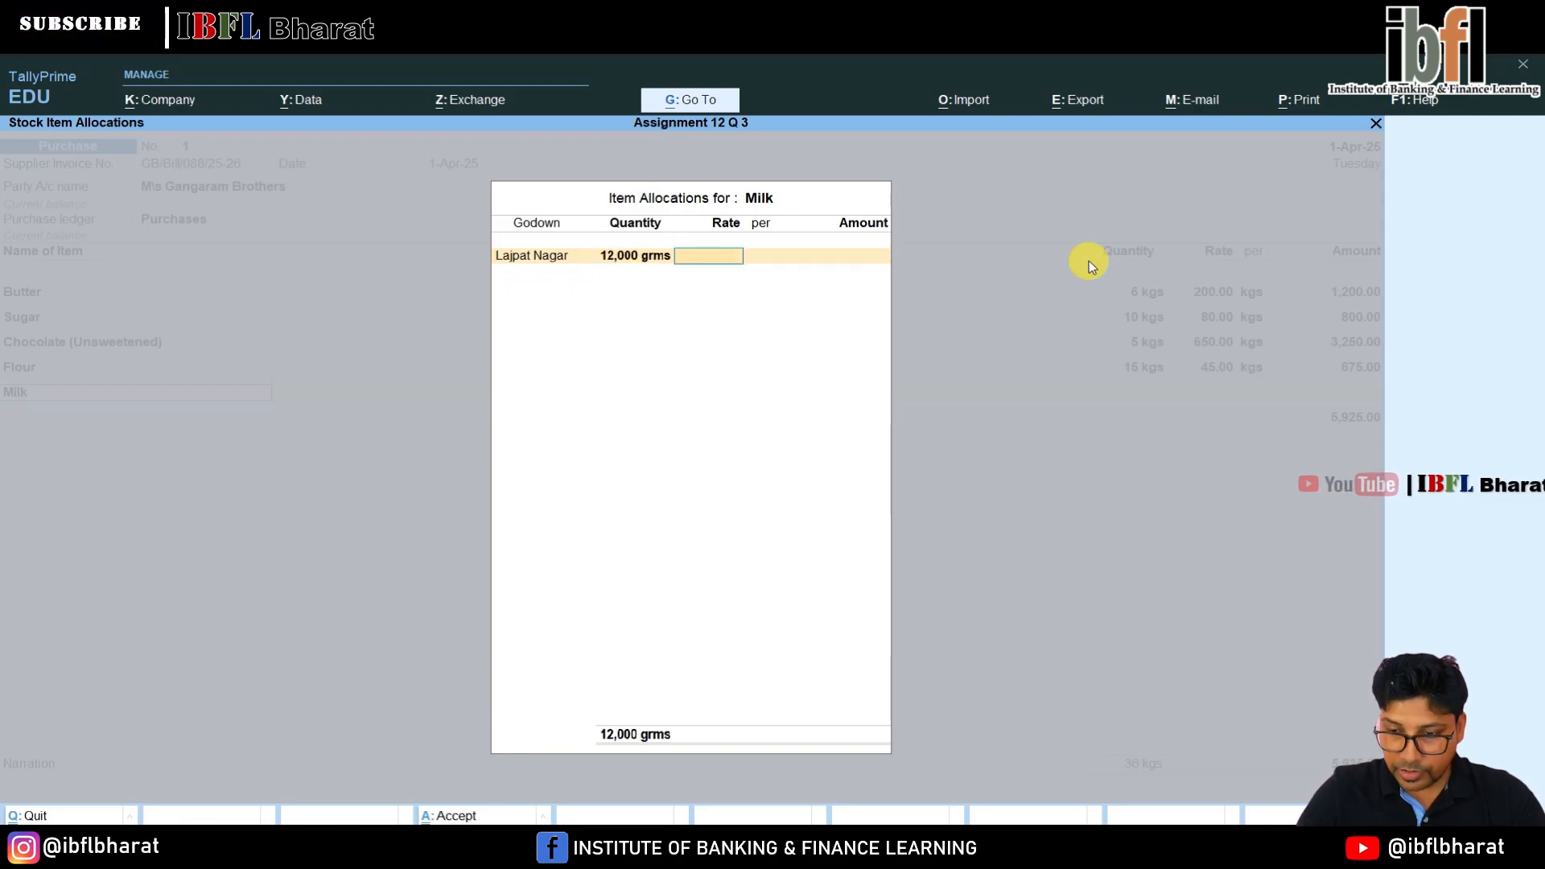
key(Return)
key(Return)
key(Return)
key(Return)
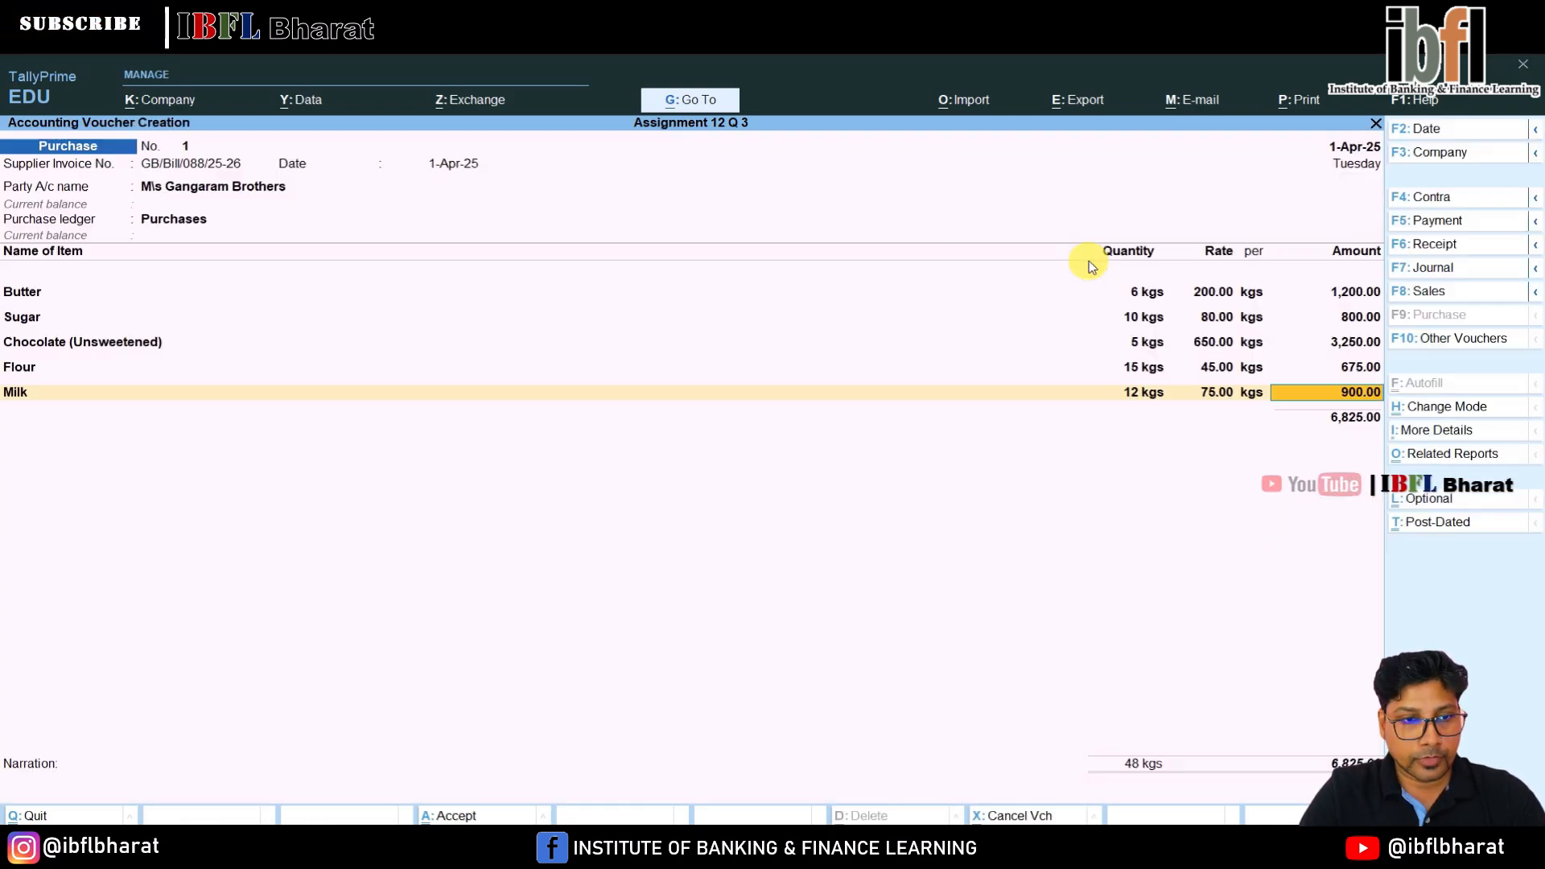
key(Return)
Start a new stock item named Eggs under Primary with the category Not Applicable.
key(alt+c)
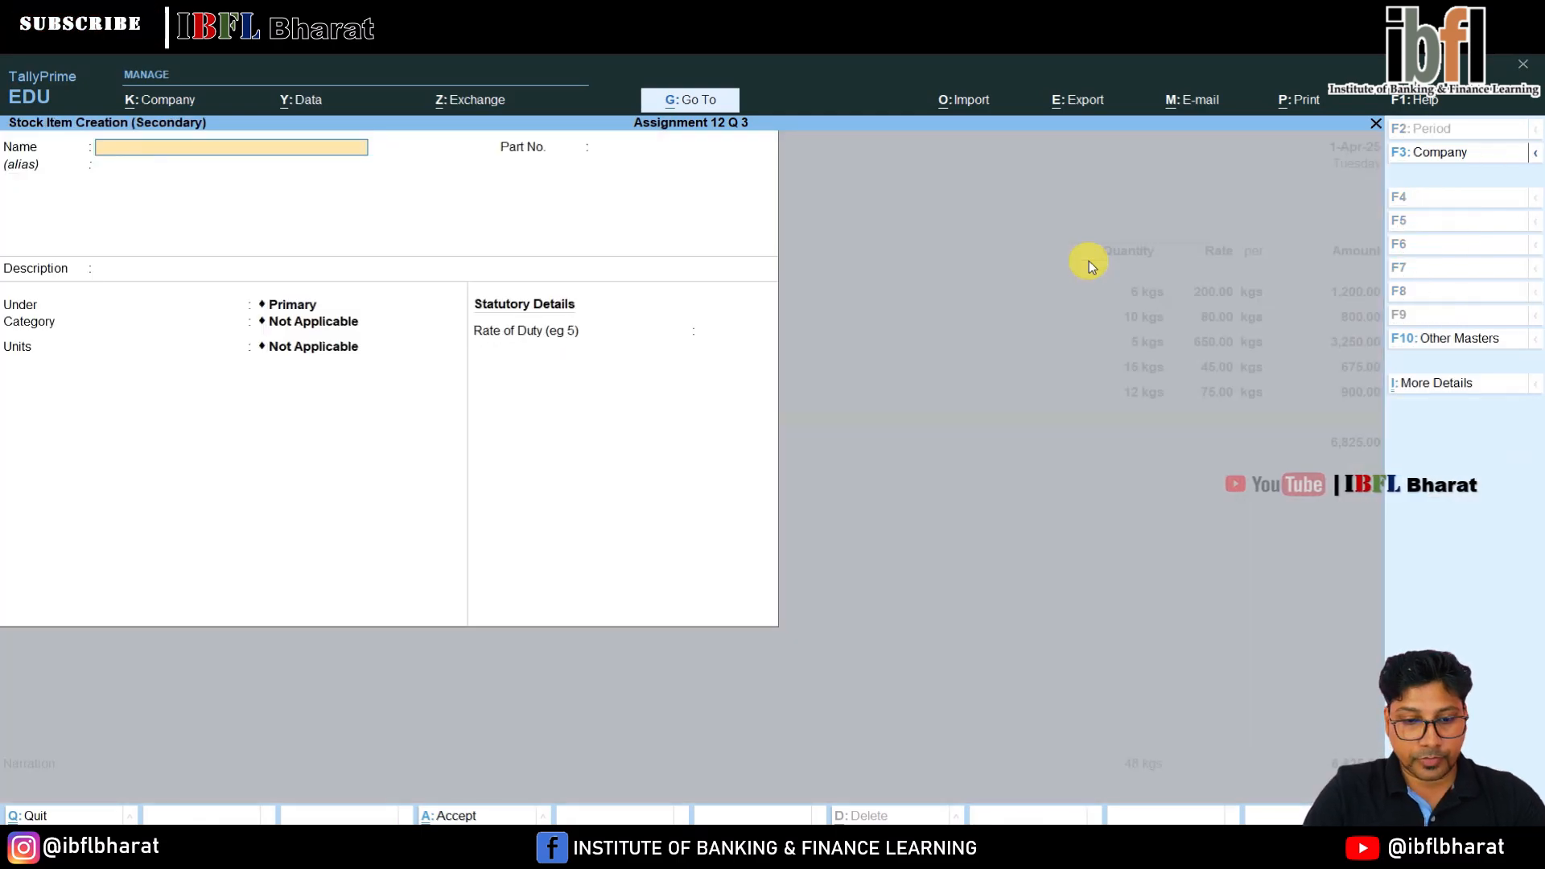
text(Eggs)
key(Return)
key(Return)
key(Return)
key(Return)
key(Return)
Create a simple unit with the symbol pcs and 0 decimal places, and assign it to the Eggs item.
key(Down)
key(Down)
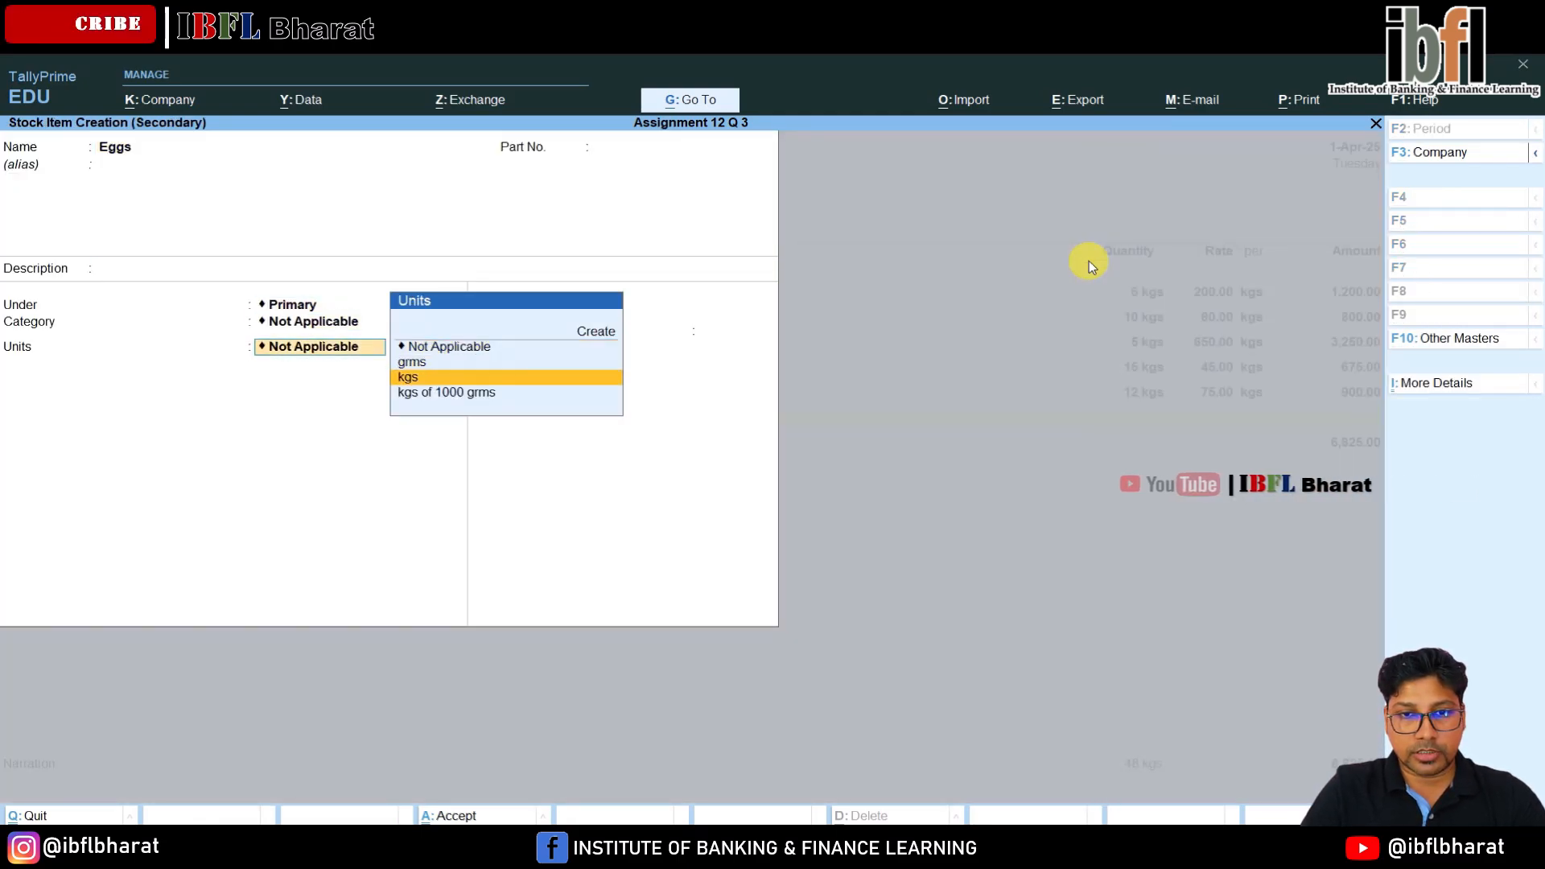
key(Up)
key(Up)
key(Up)
key(Return)
text(c)
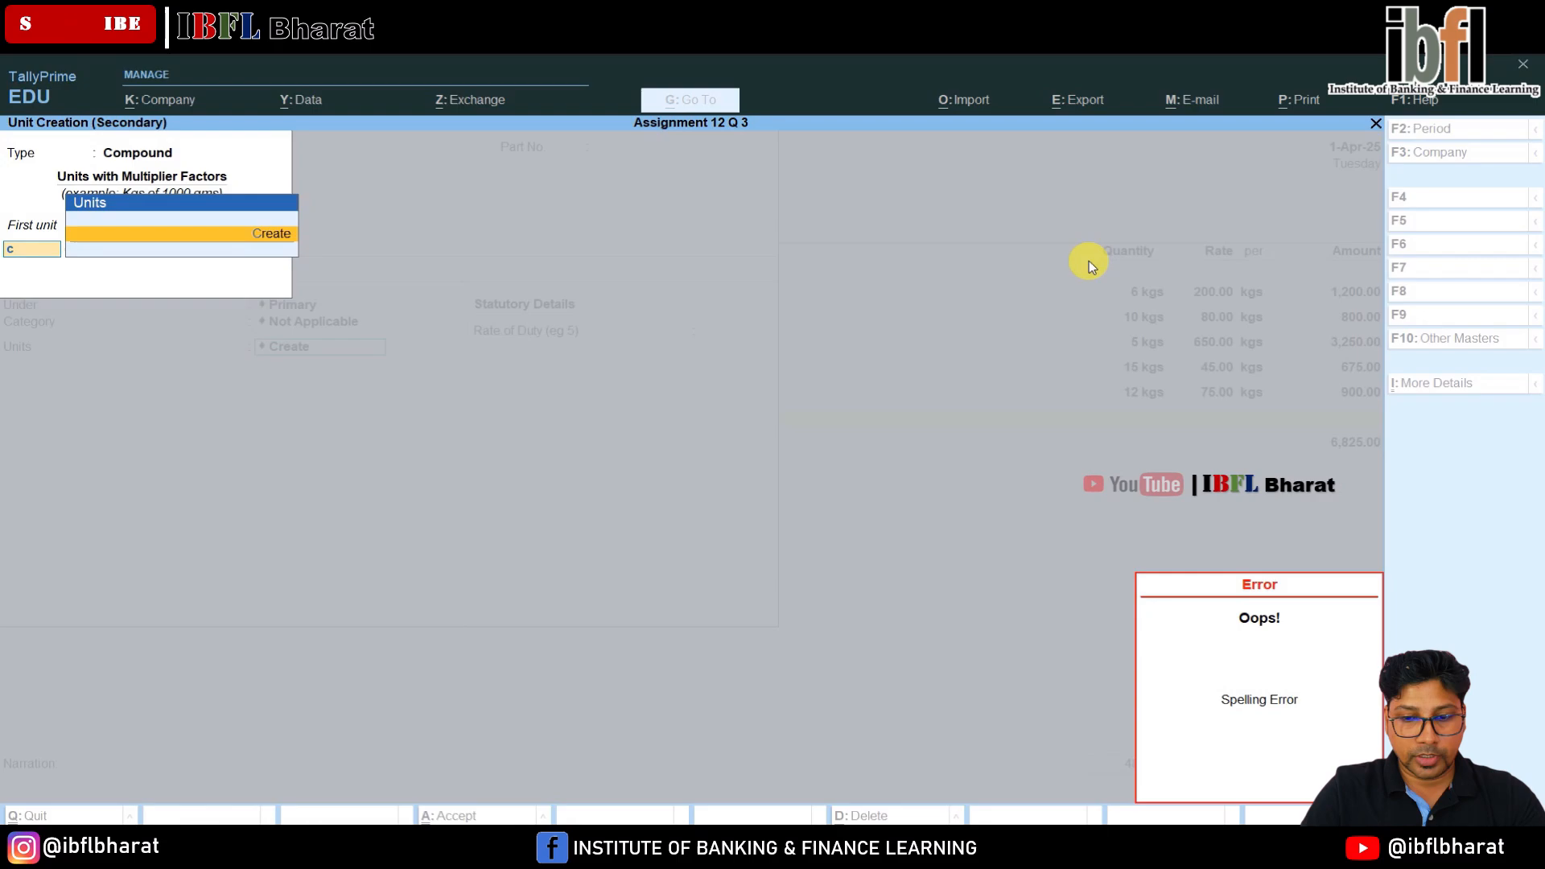
key(BackSpace)
key(BackSpace)
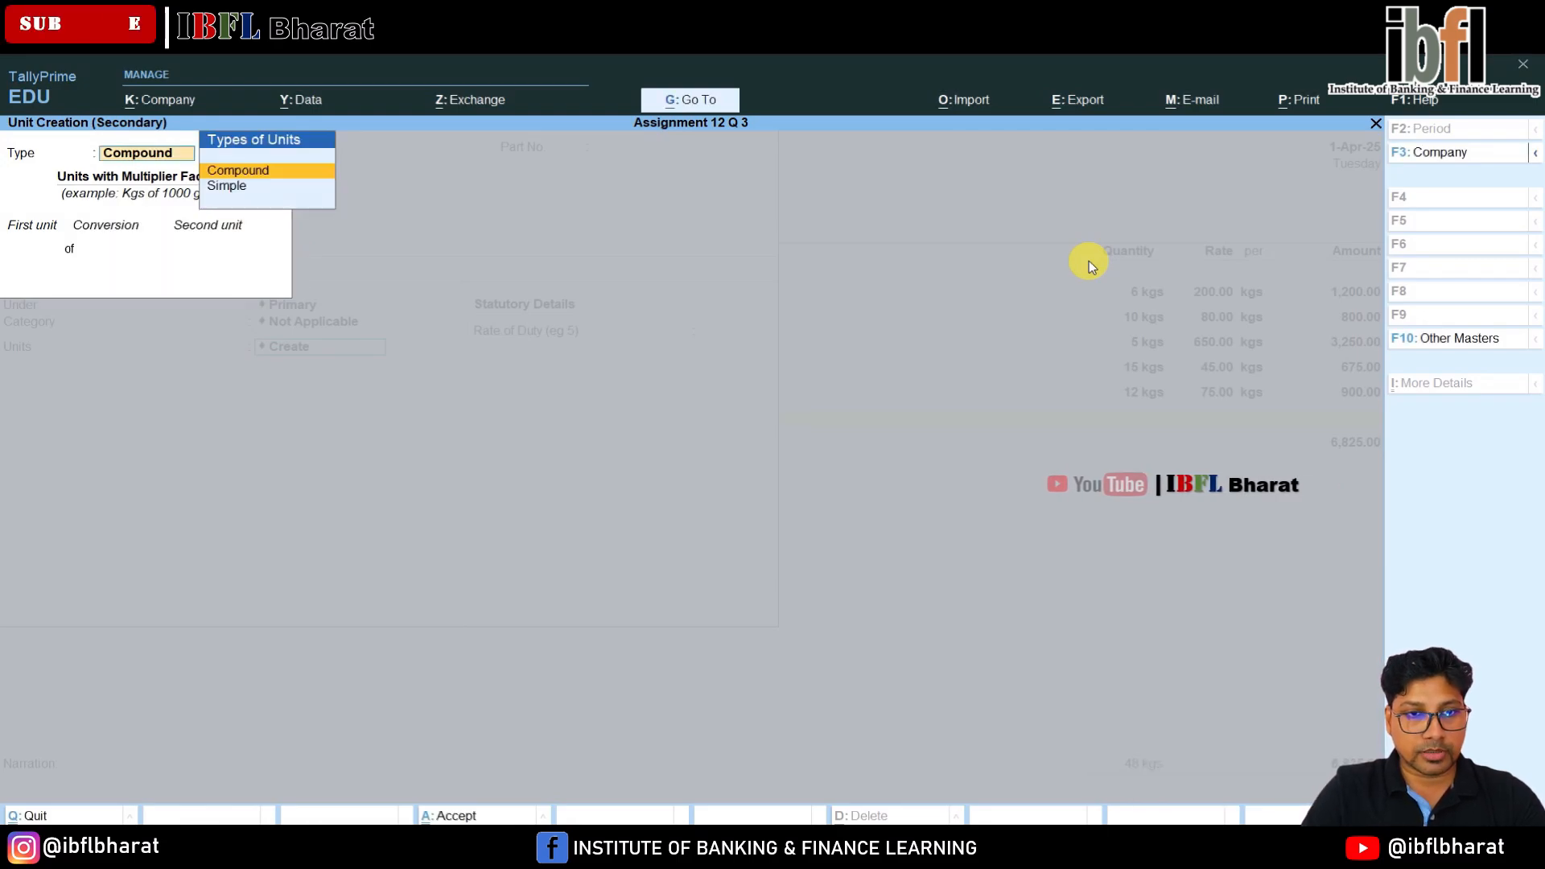
key(Down)
key(Return)
text(pcs)
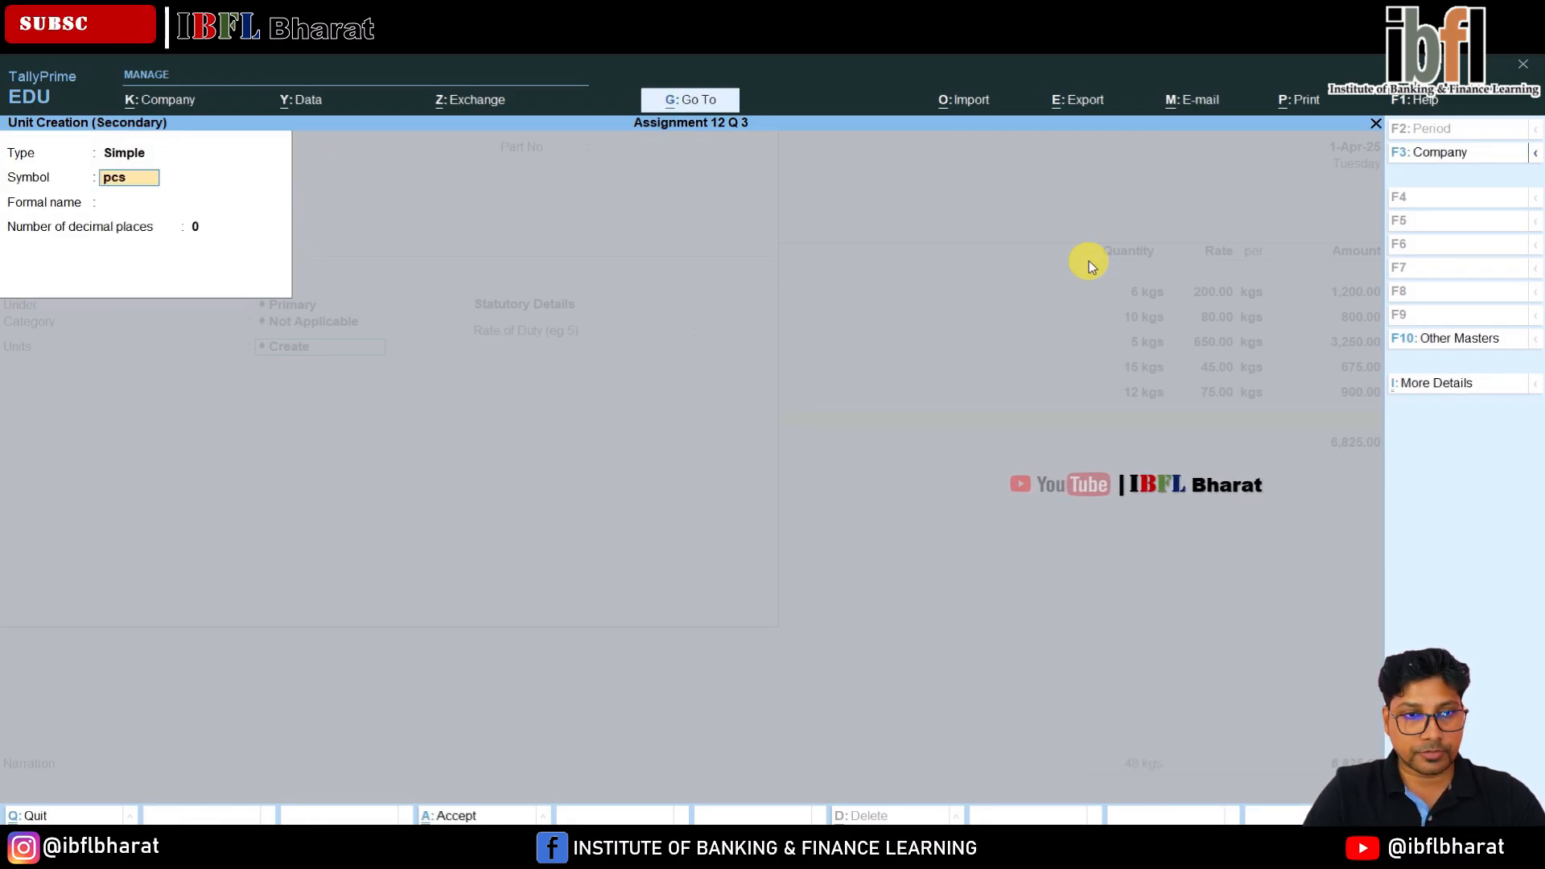
key(Return)
key(Return)
key(Return)
Save the Eggs stock item with components and standard rates at No and the rate of duty blank.
key(Return)
key(Return)
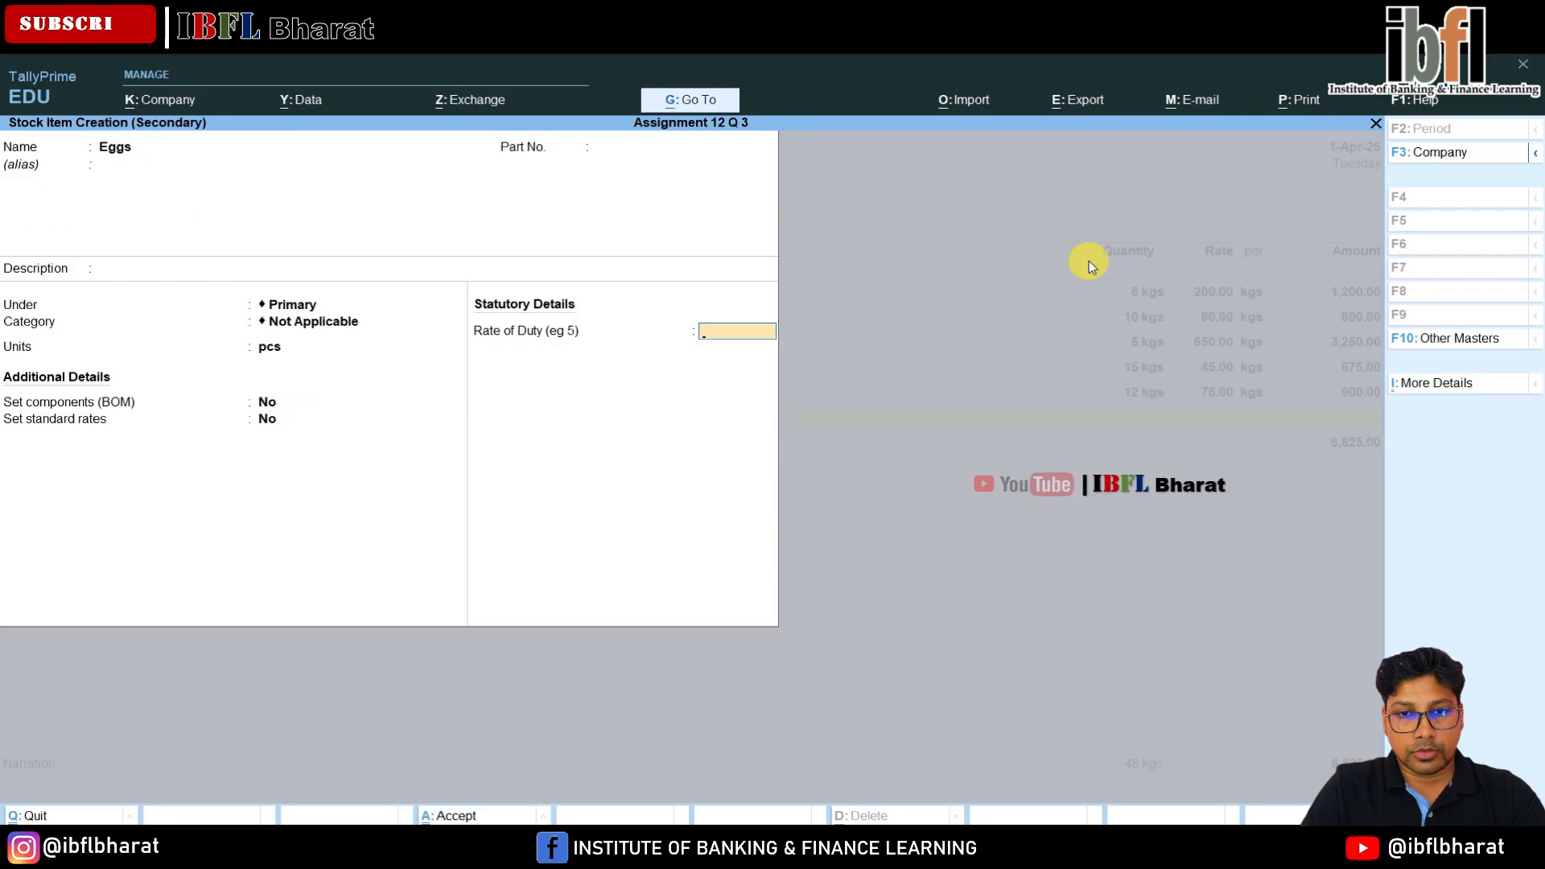
key(Return)
Allocate 100 pcs of Eggs to the Lajpat Nagar godown at a rate of 4.00 per pcs.
key(Return)
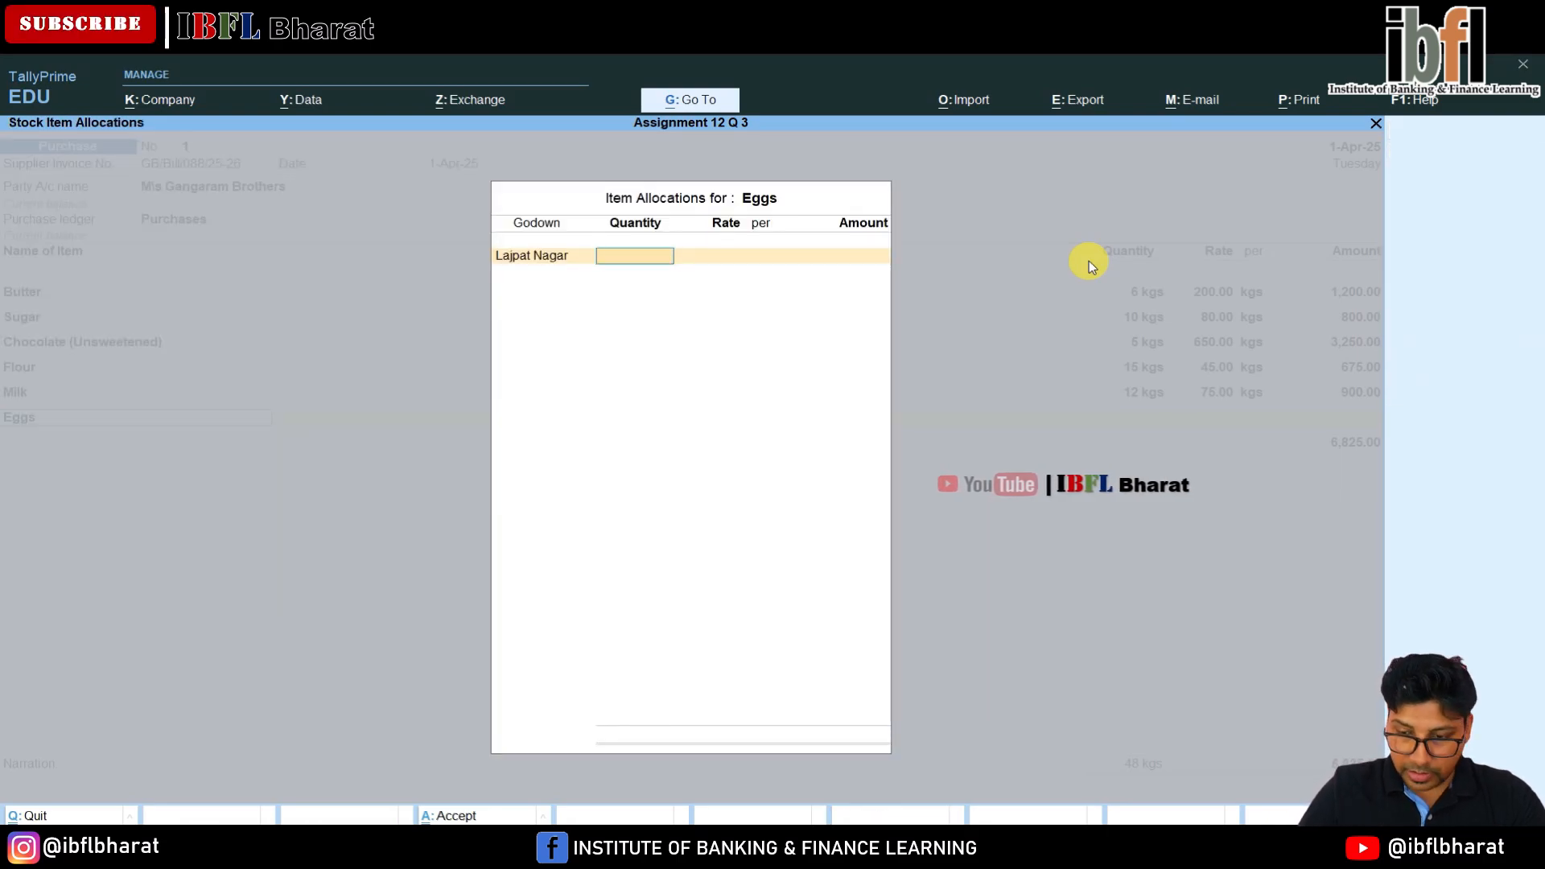
text(100 pcs)
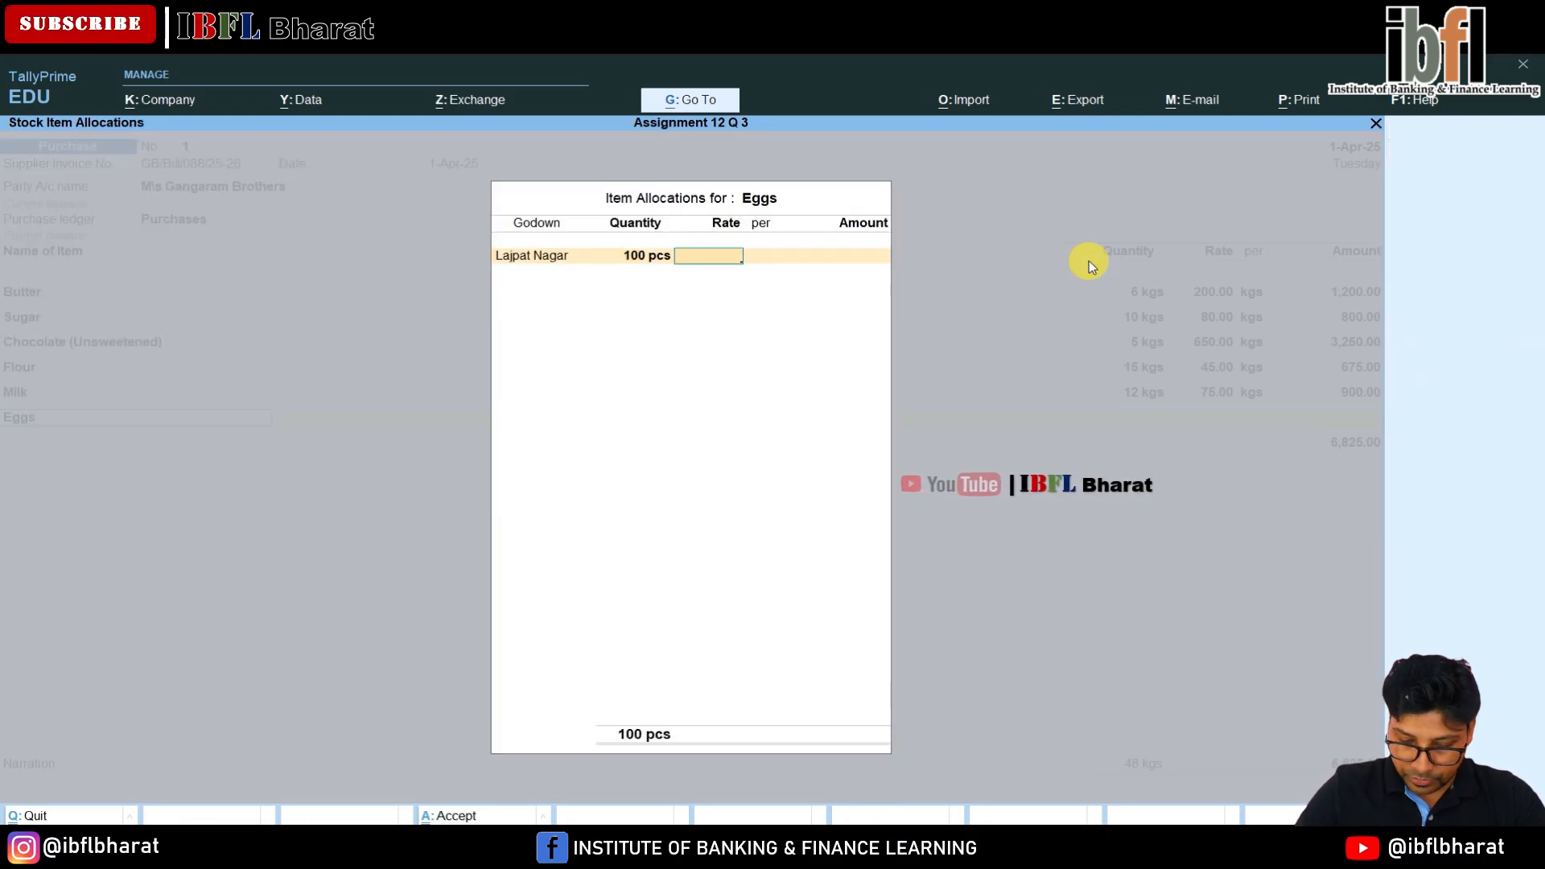
text(4)
key(Return)
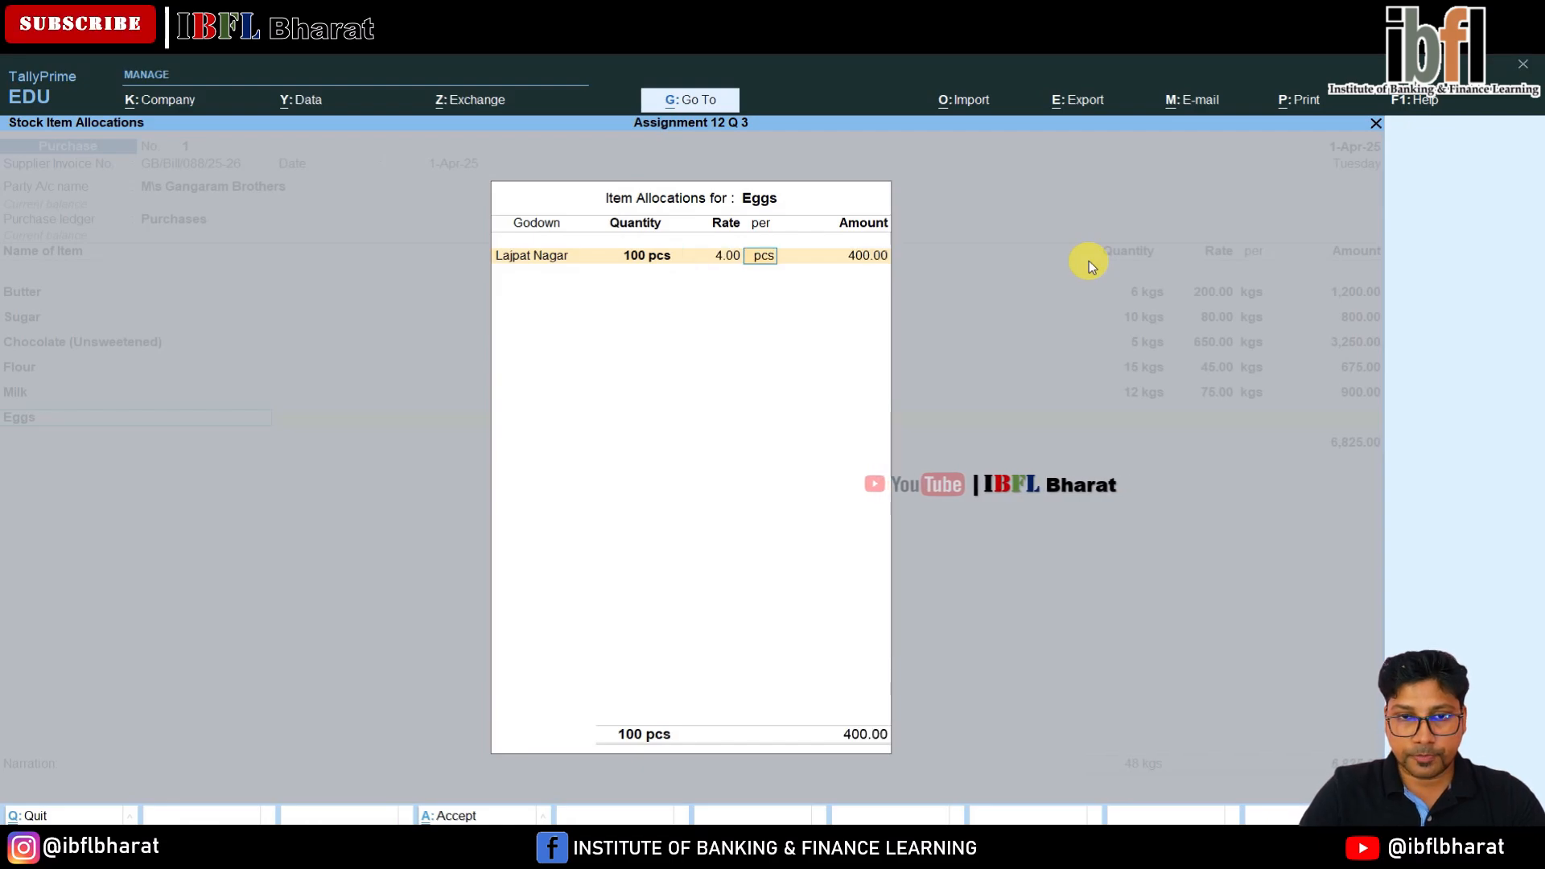
key(Return)
key(Return)
key(Return)
Start a new stock item named Vanilla Extract under Primary with the category Not Applicable.
key(alt+c)
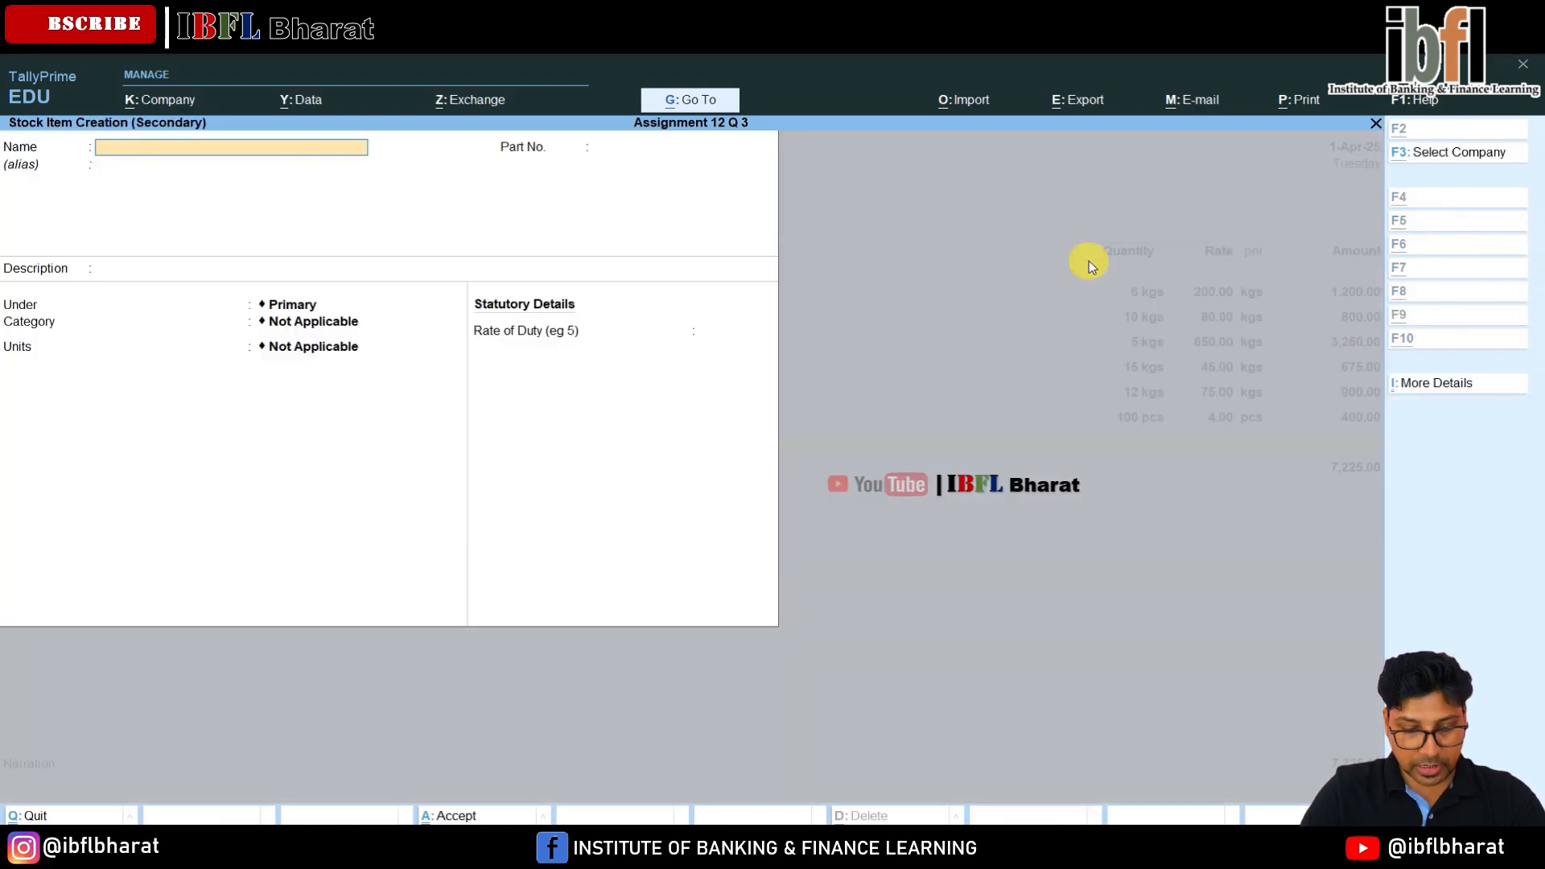
text(Va)
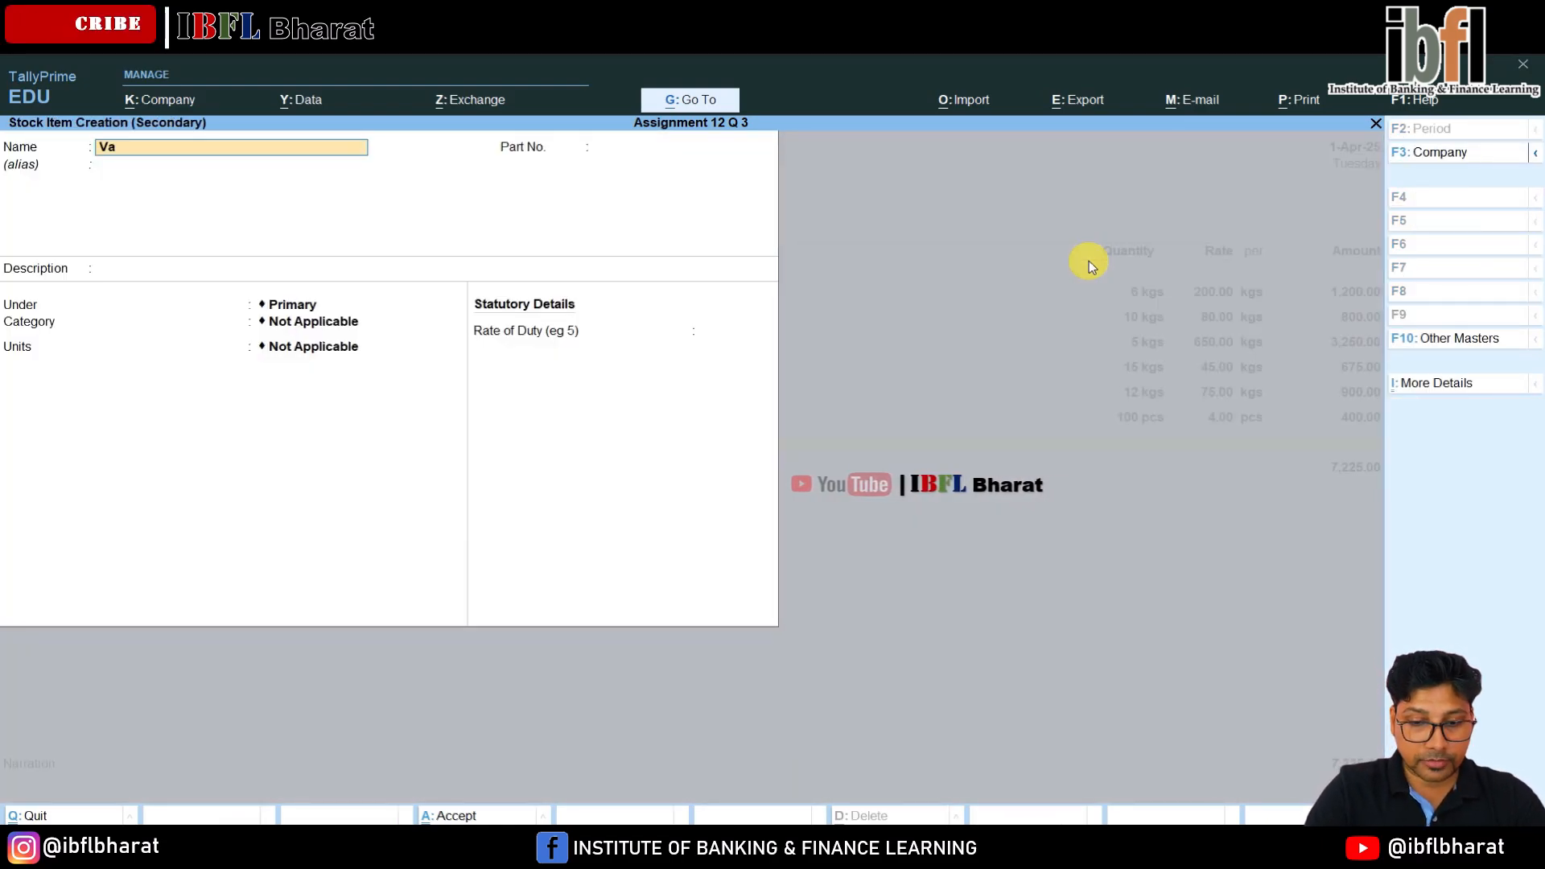
text(nilla )
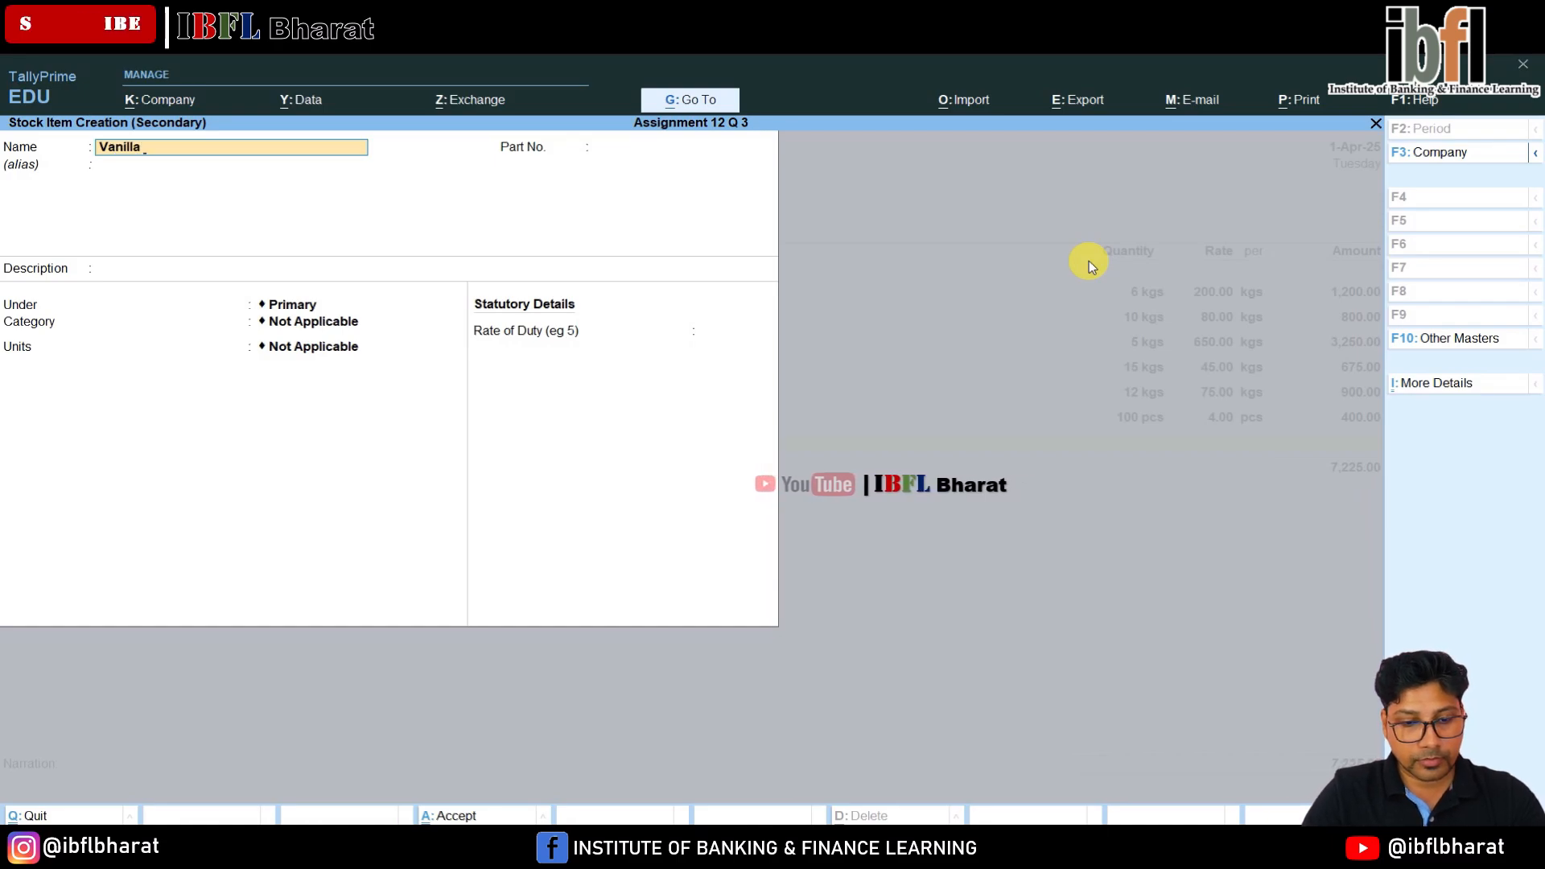
text(Extract)
key(Return)
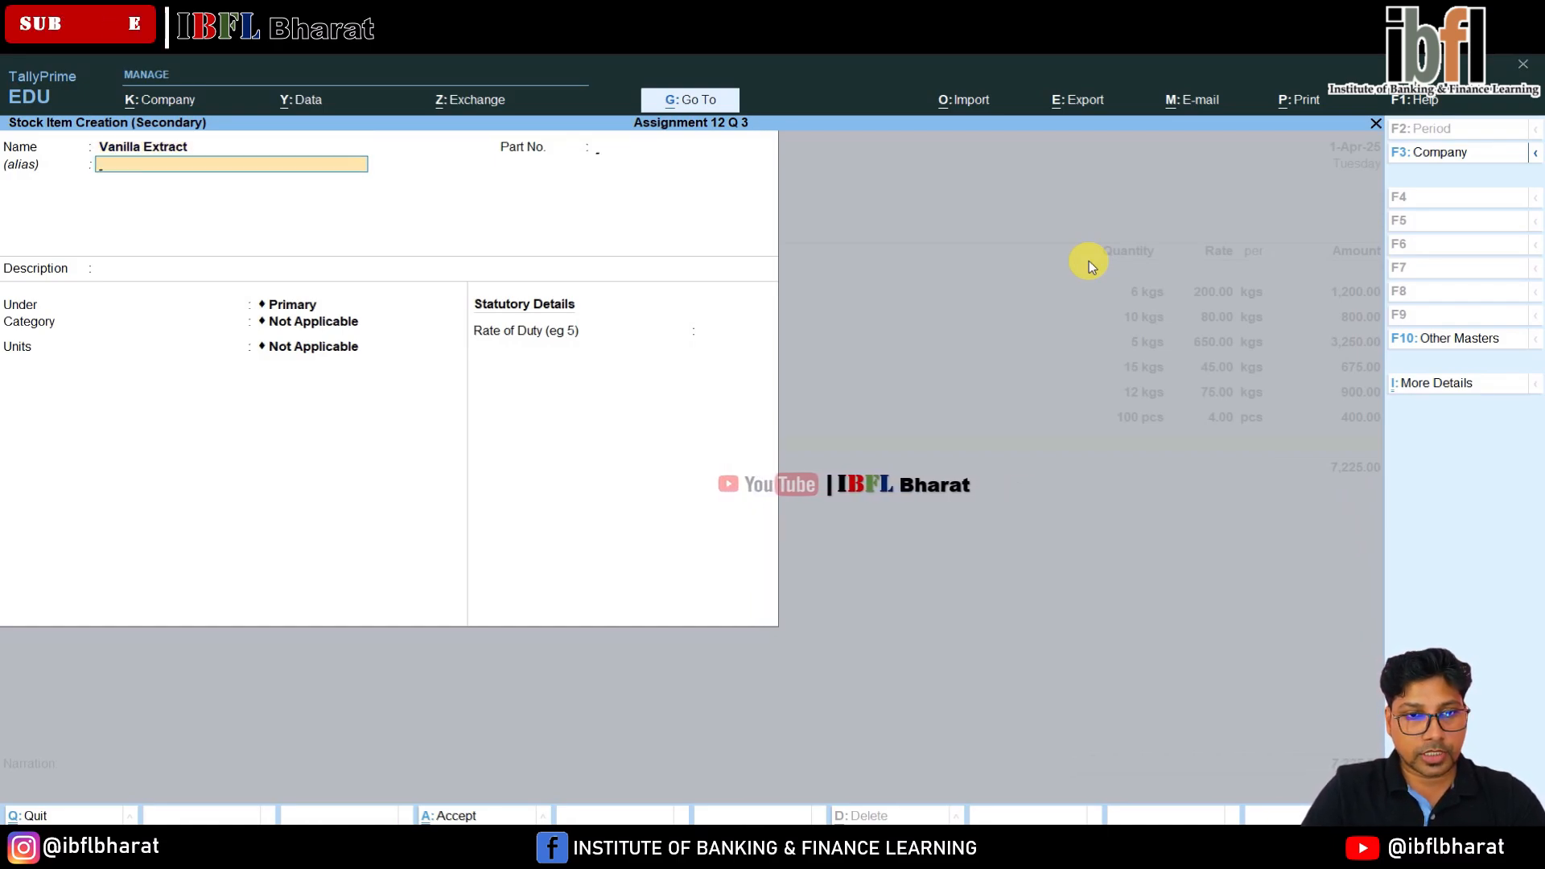
key(Return)
key(Return)
key(Return)
key(Return)
Assign the unit kgs of 1000 grms to Vanilla Extract and save it with components and standard rates at No.
key(Down)
key(Down)
key(Down)
key(Down)
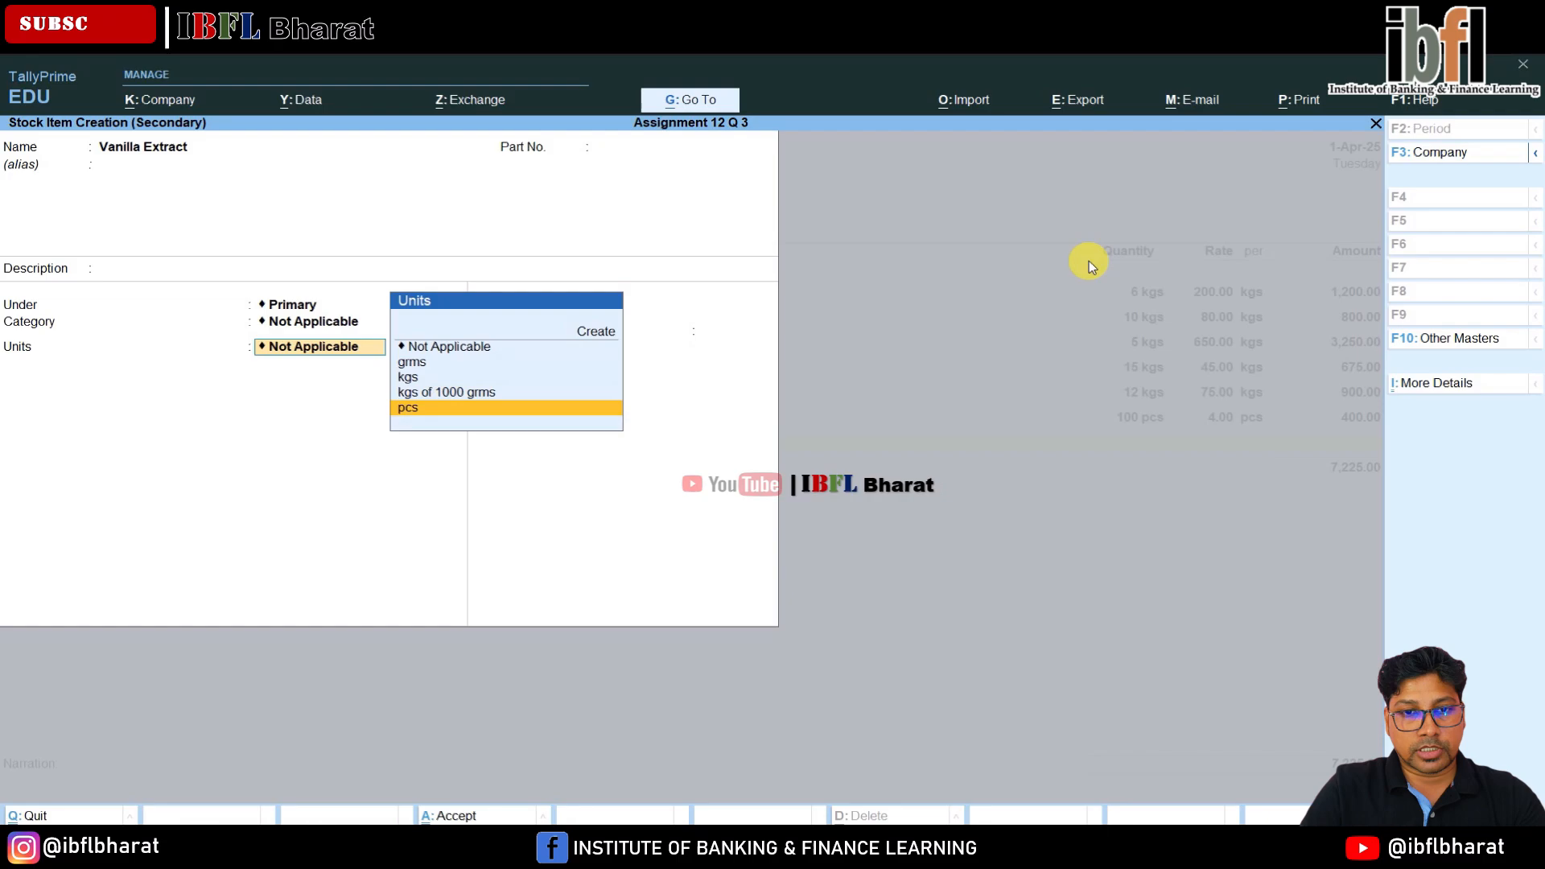
key(Up)
key(Return)
key(Return)
key(Return)
key(Return)
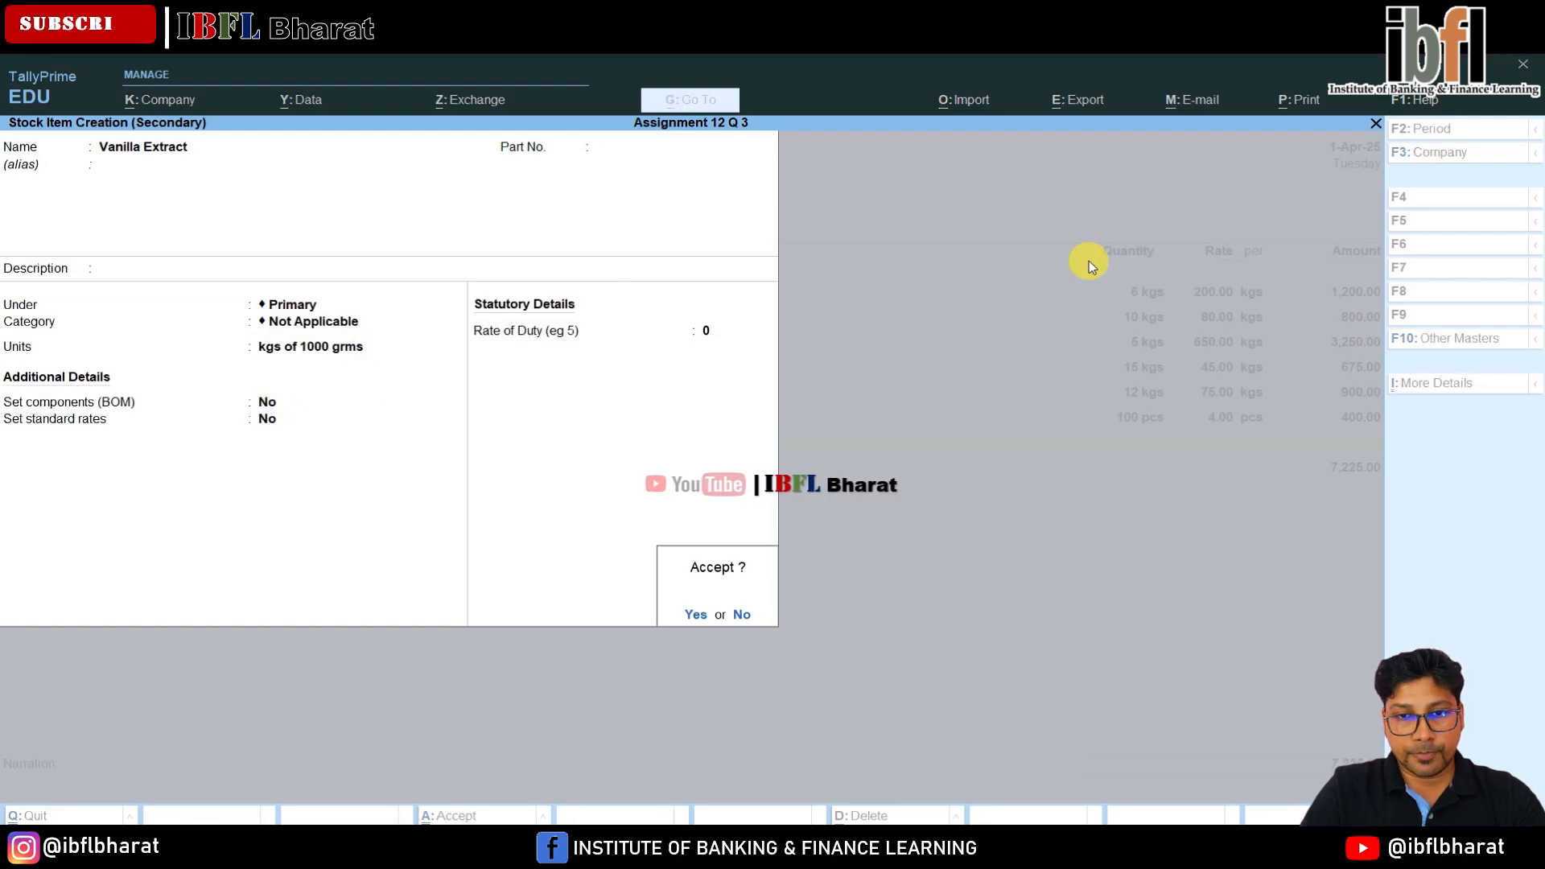
key(Return)
Allocate 3,000 grms of Vanilla Extract to the Lajpat Nagar godown at a rate of 1,000.00 per kgs.
key(Return)
key(Return)
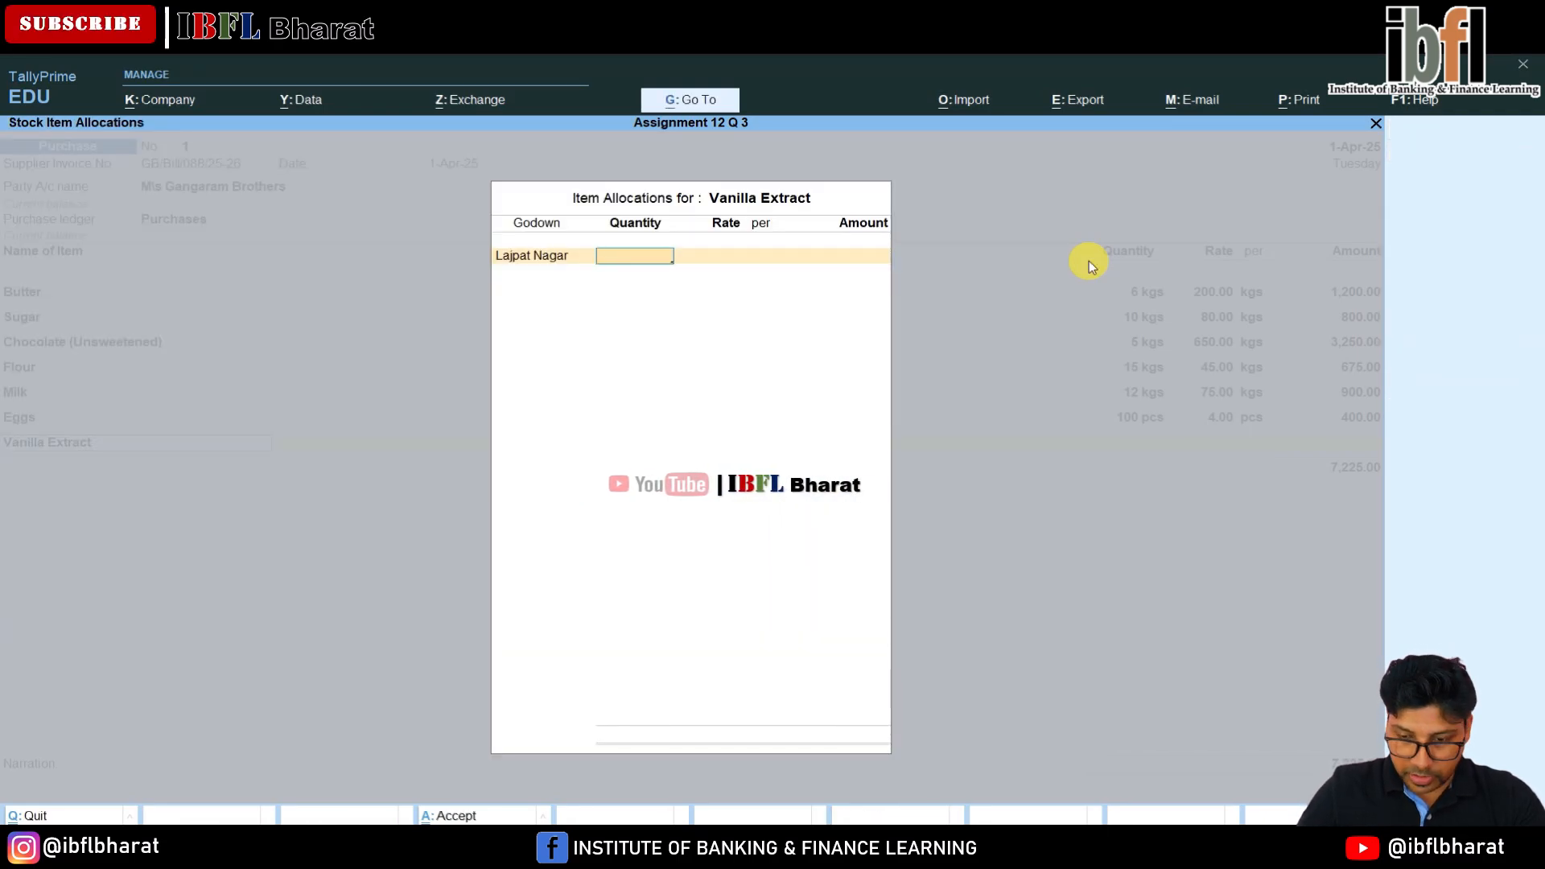
key(Return)
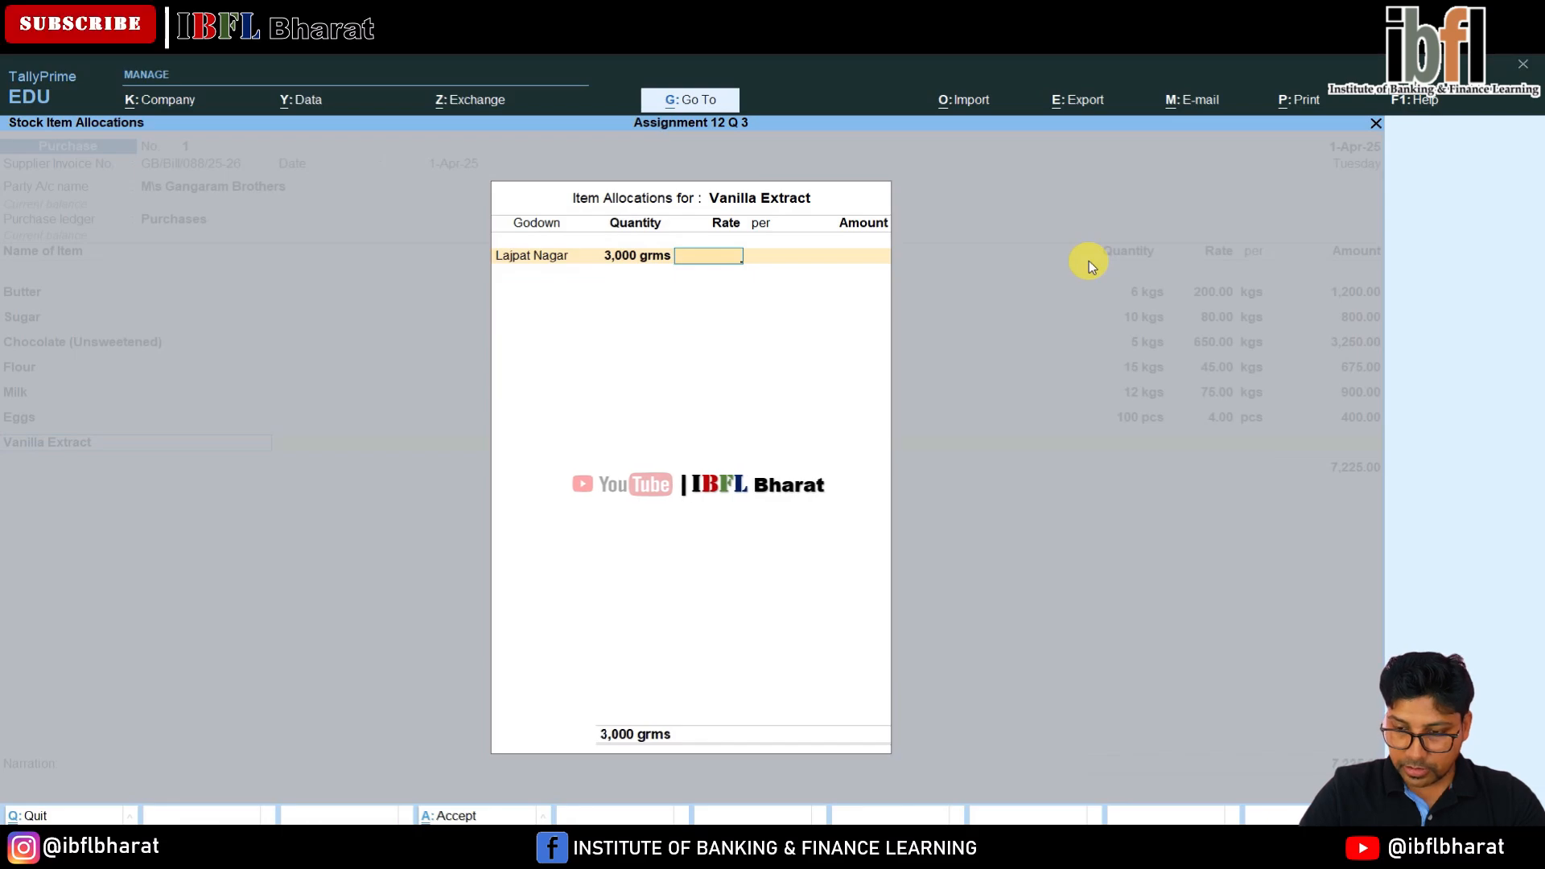
text(1,000)
key(Return)
key(Return)
key(Return)
key(Return)
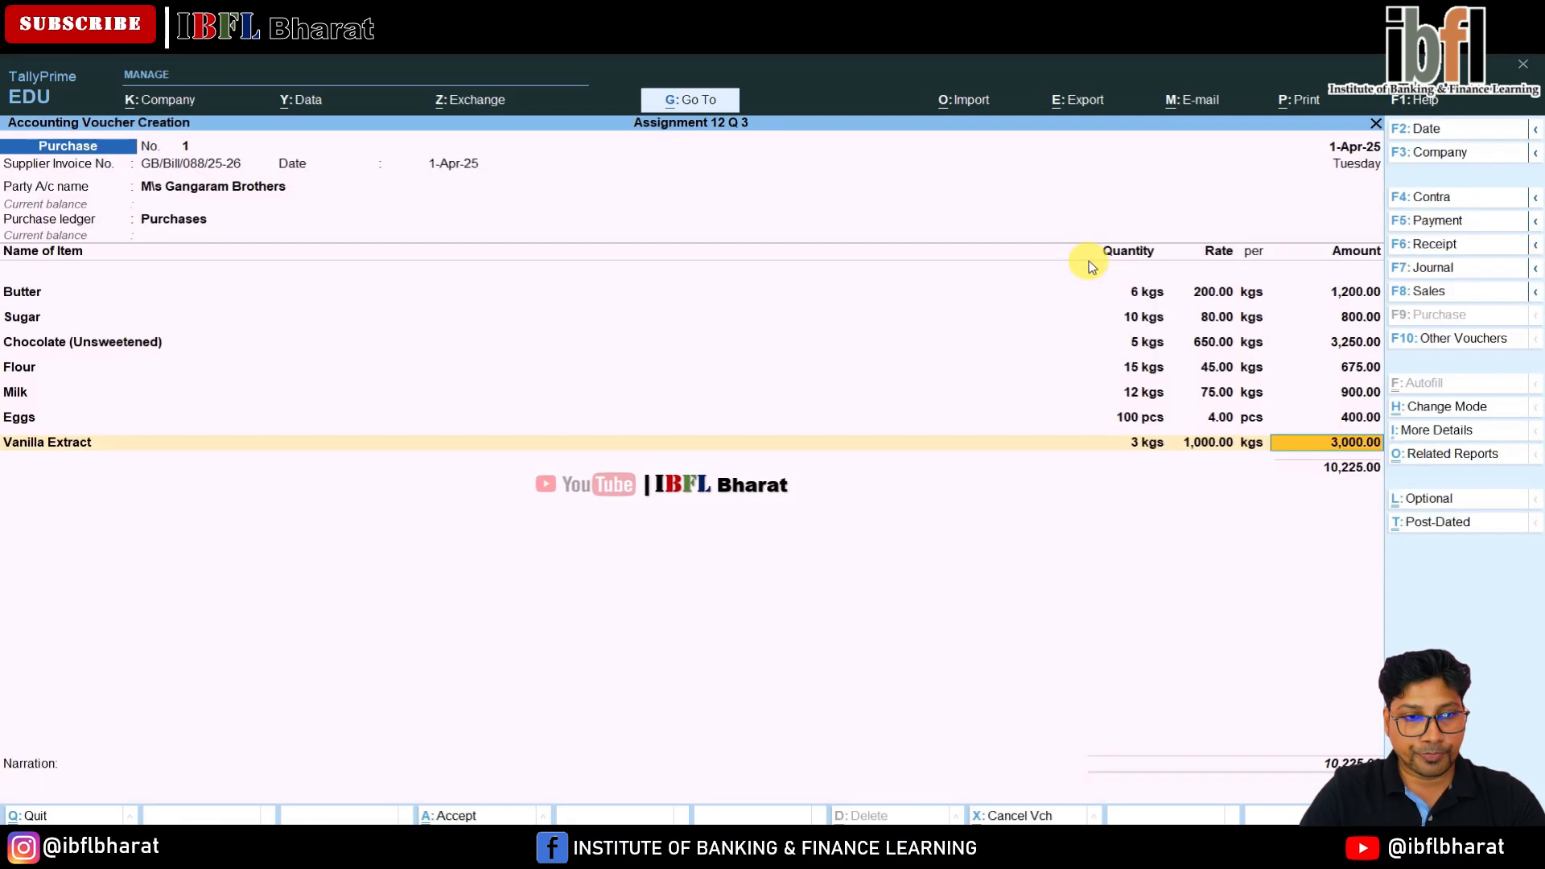
key(Return)
Start a new stock item named Baking Powder under Primary with the category Not Applicable.
key(alt+c)
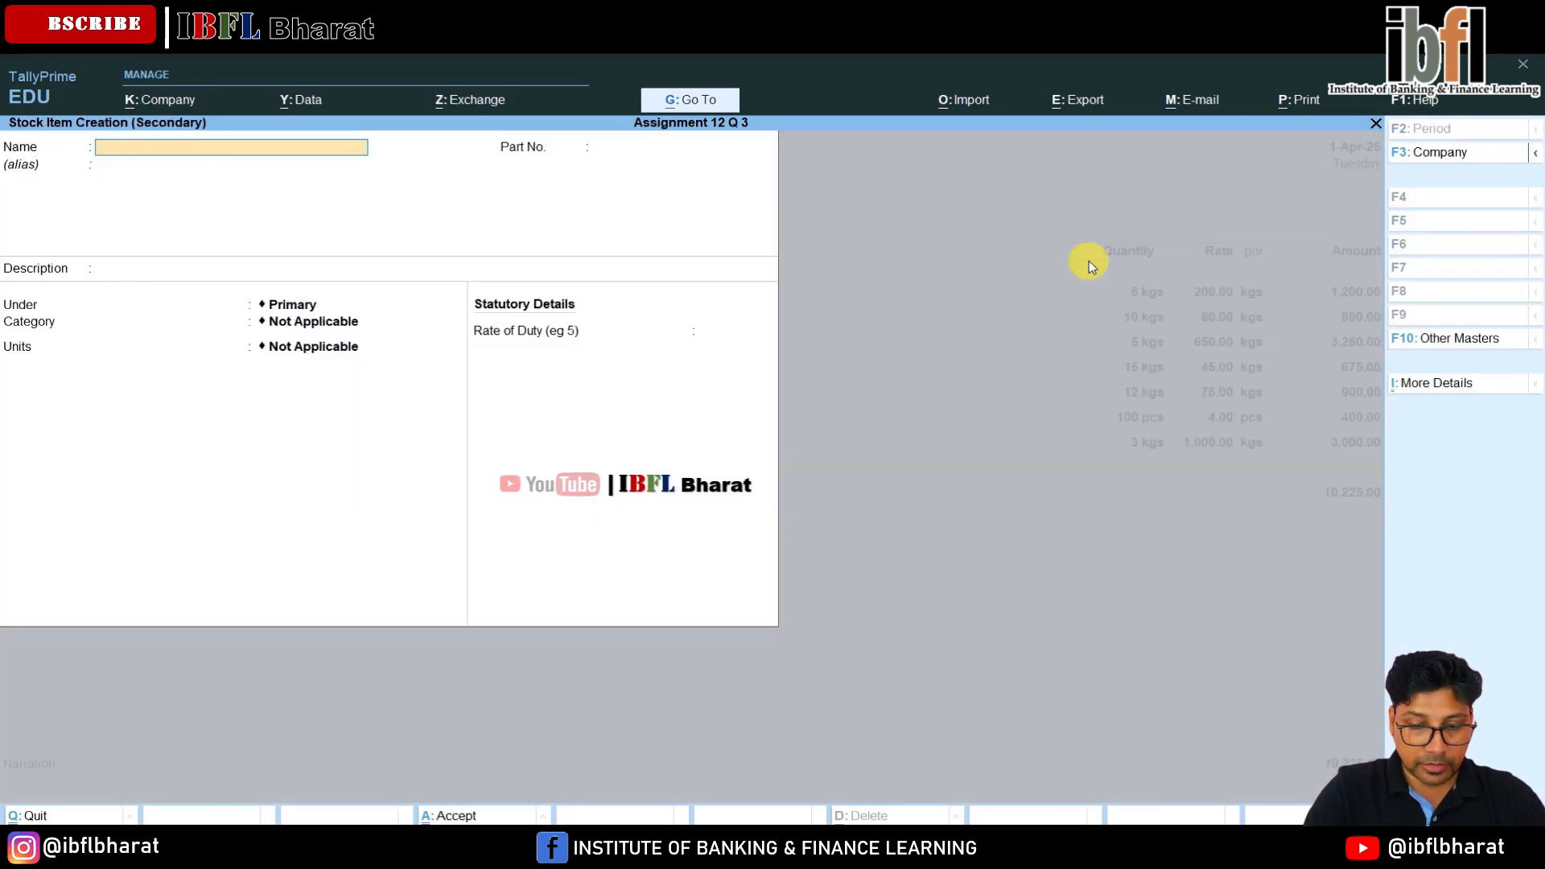
text(Baking Powder)
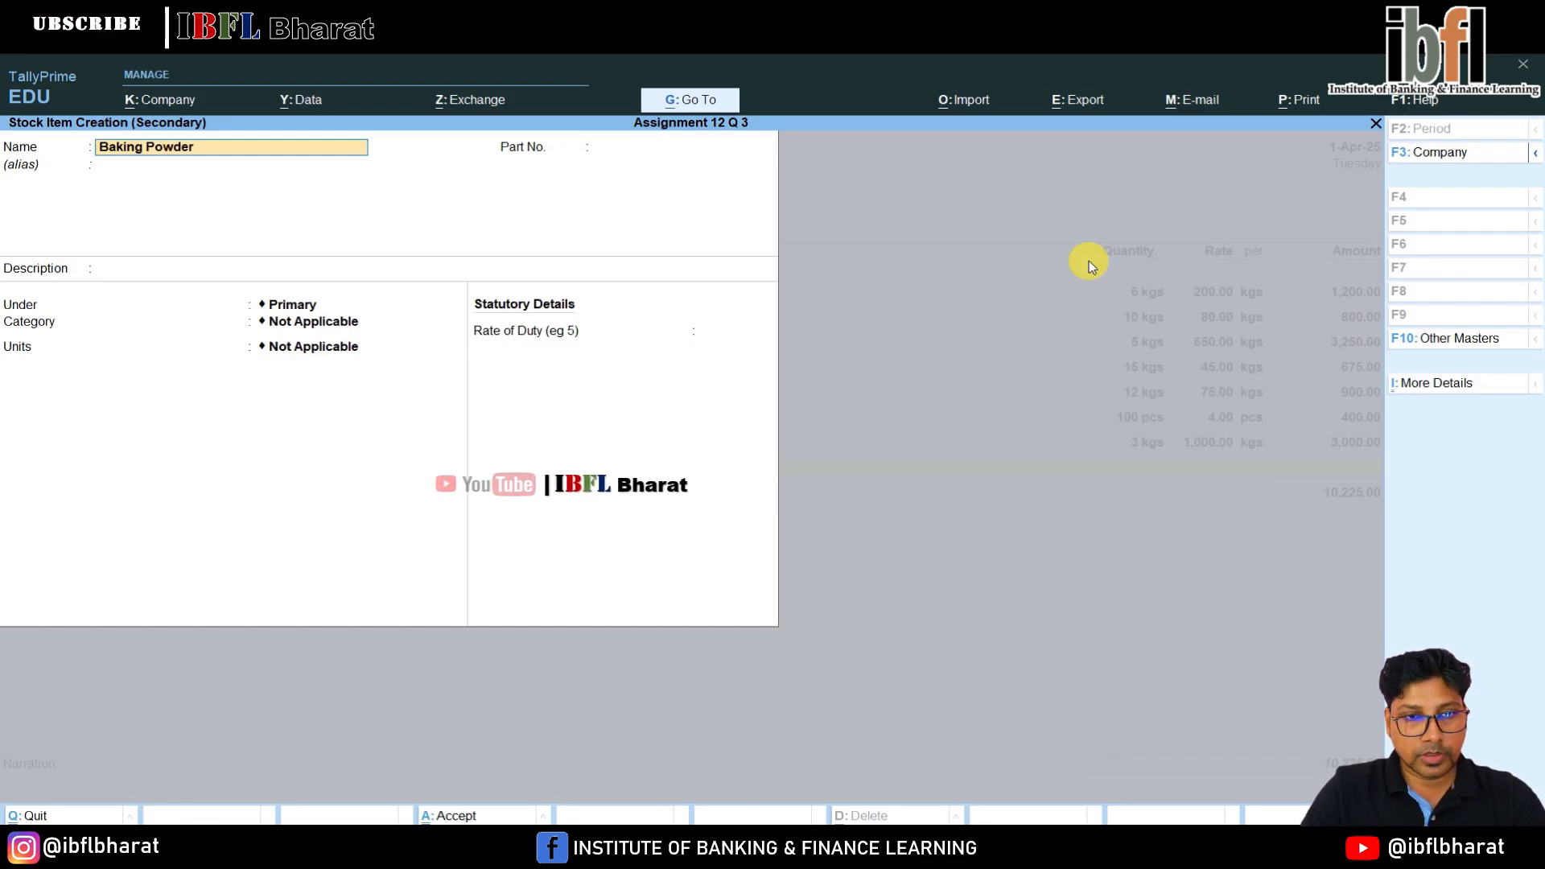
key(Return)
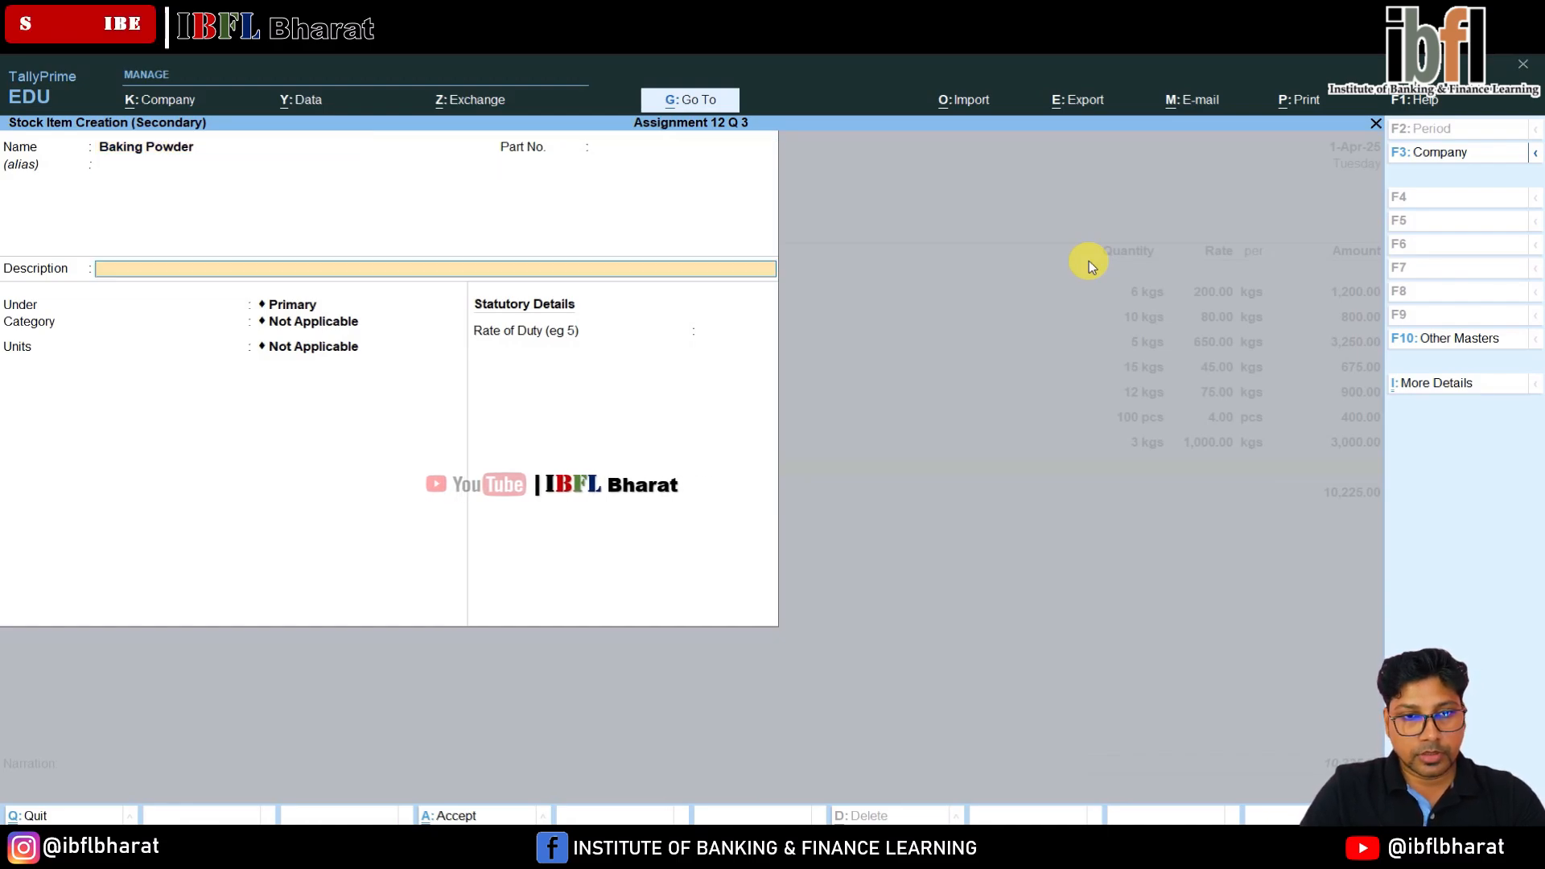
key(Return)
key(Return)
key(Return)
Assign the unit kgs of 1000 grms to Baking Powder and save the stock item.
key(Down)
key(Down)
key(Down)
key(Return)
key(Return)
key(Return)
key(Return)
key(Return)
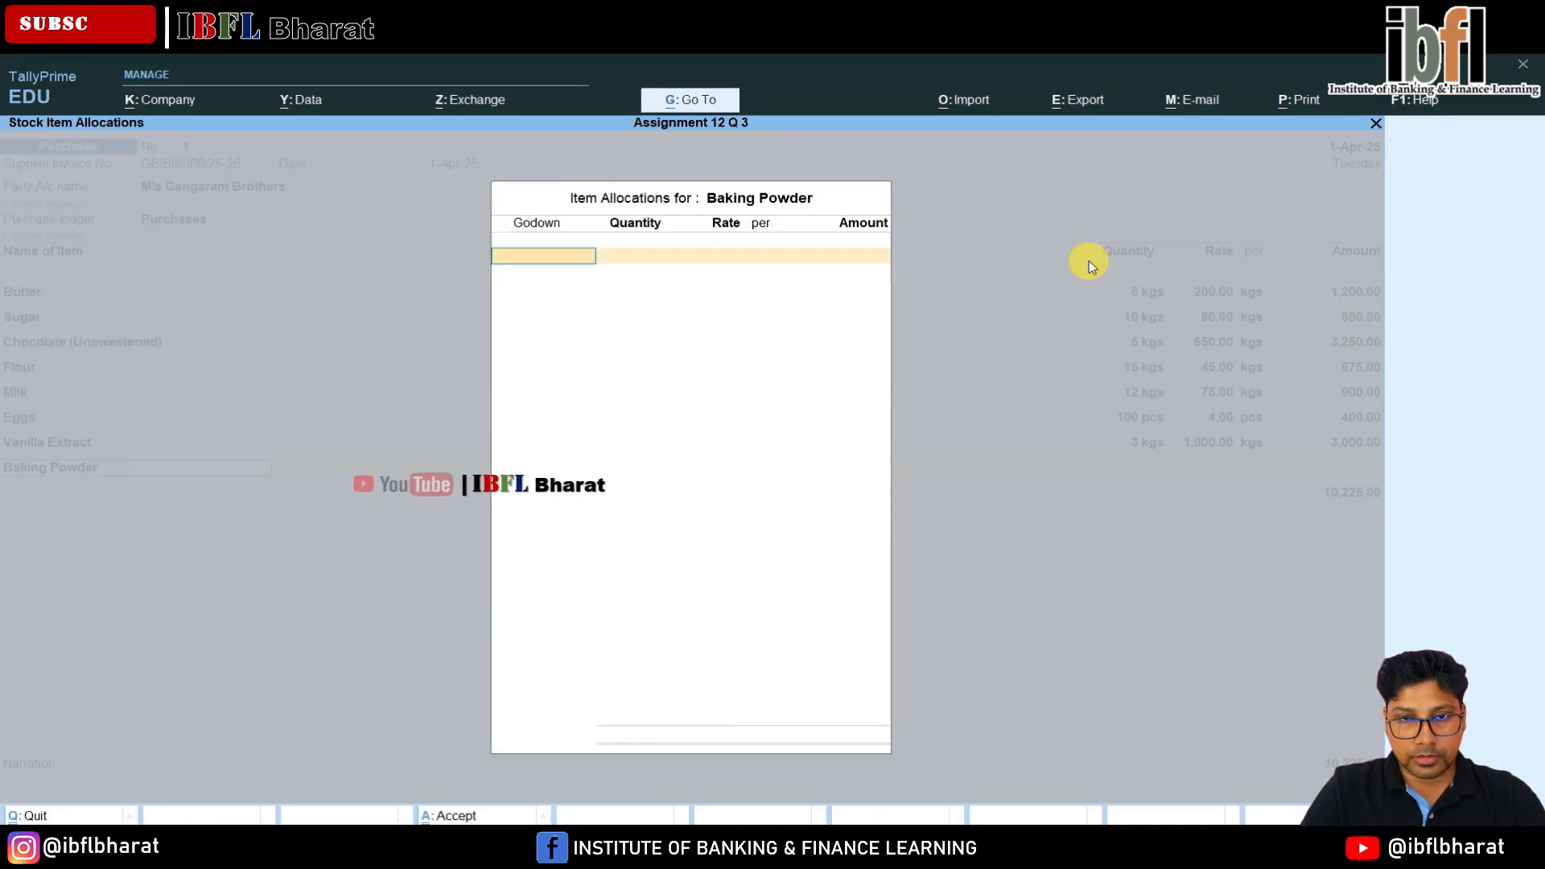
Allocate 1,000 grms of Baking Powder to the Lajpat Nagar godown at a rate of 3,700.00 per kgs.
key(Return)
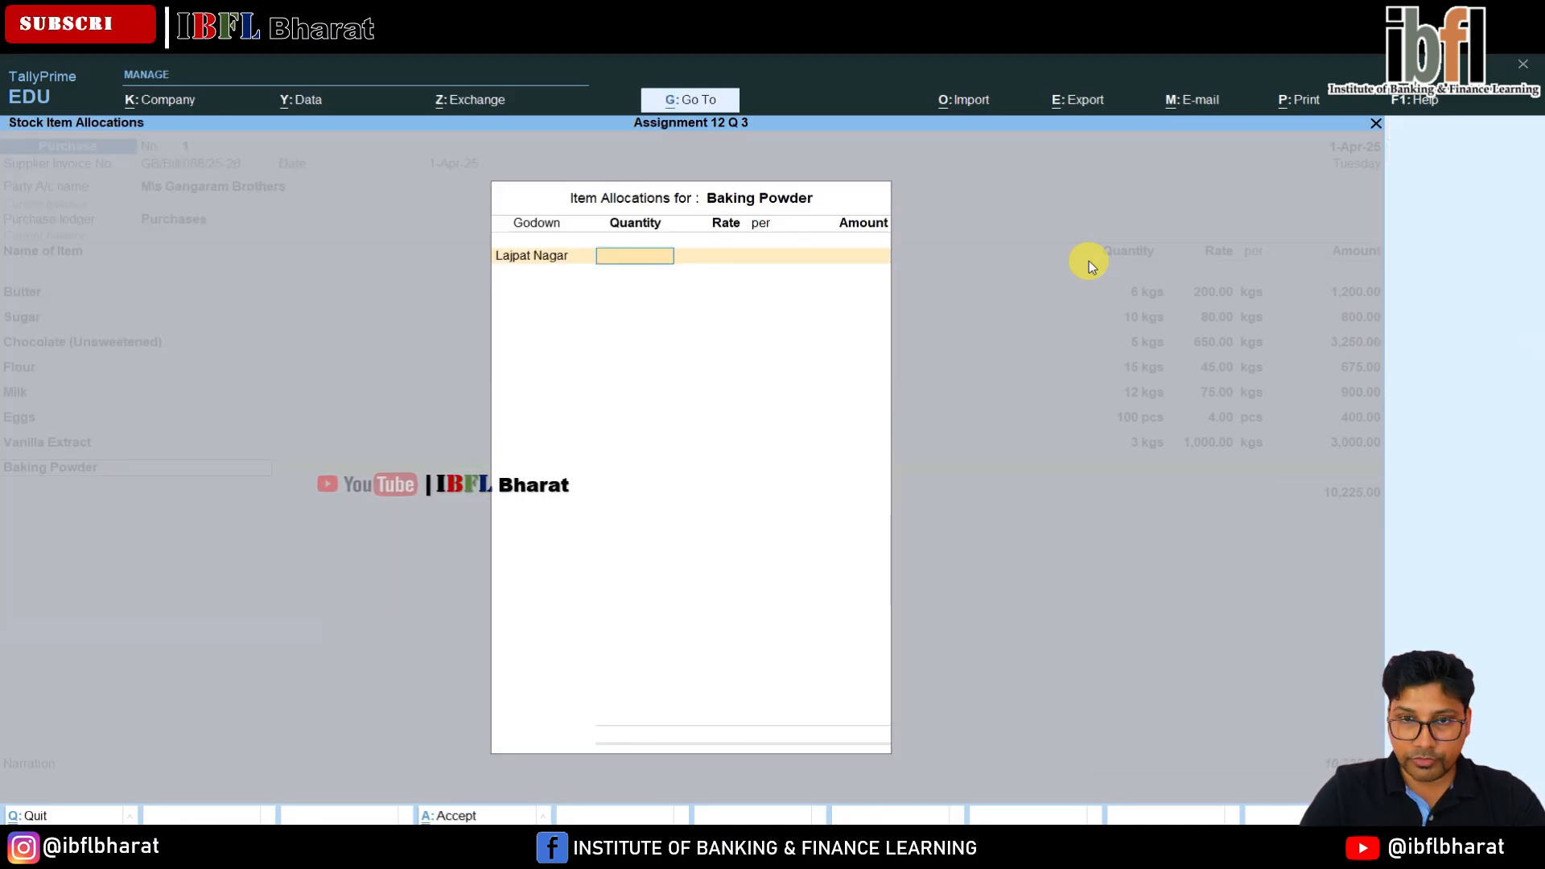
text(1,000)
key(Return)
text(3,7)
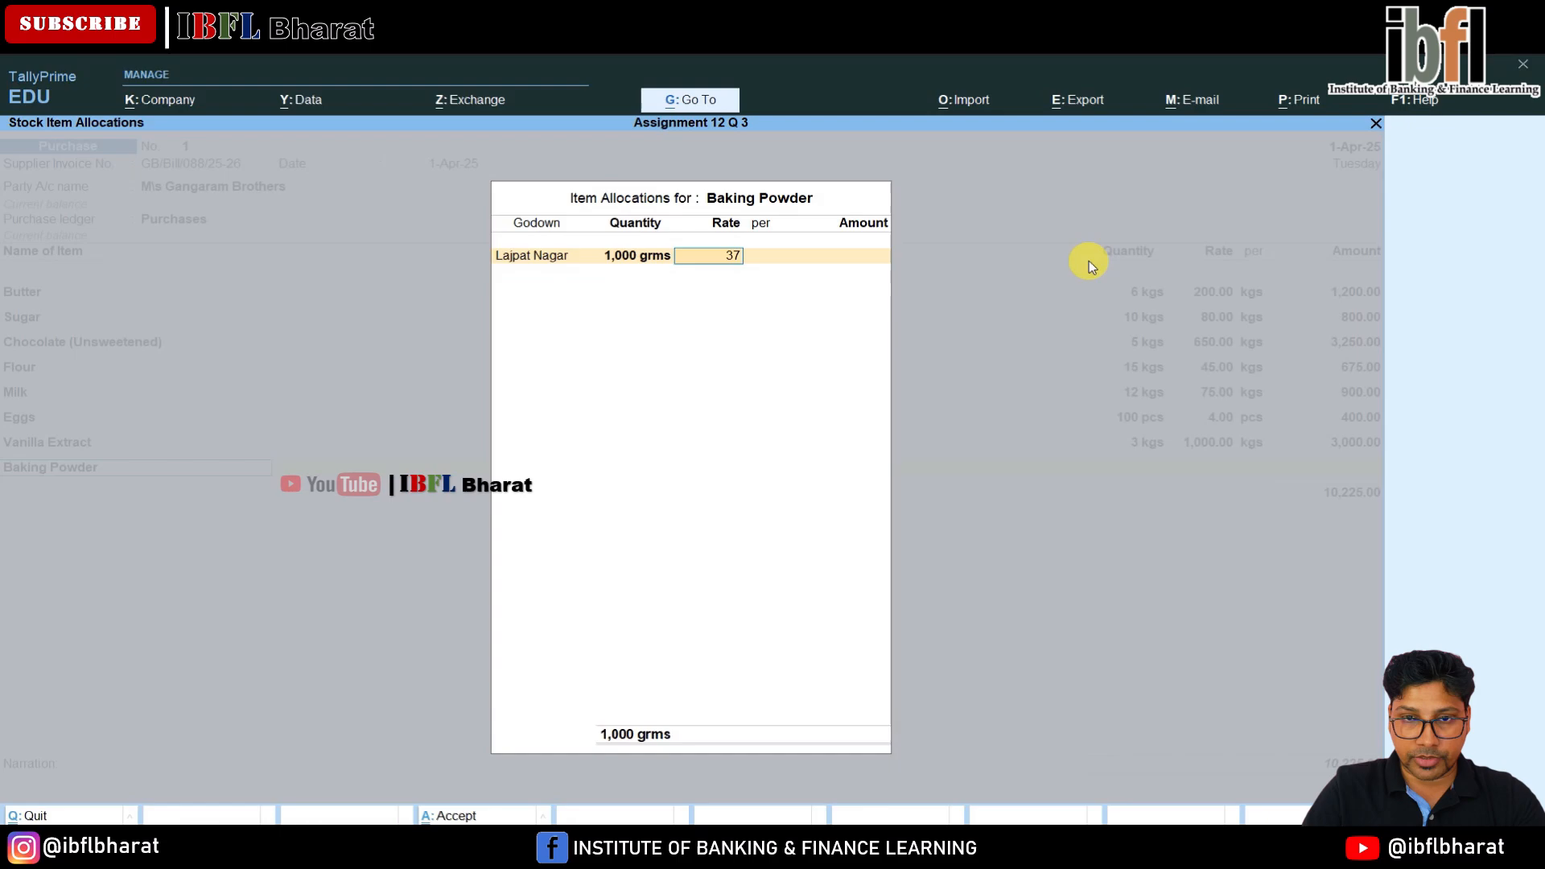
text(00)
key(Return)
key(Return)
key(Return)
key(Return)
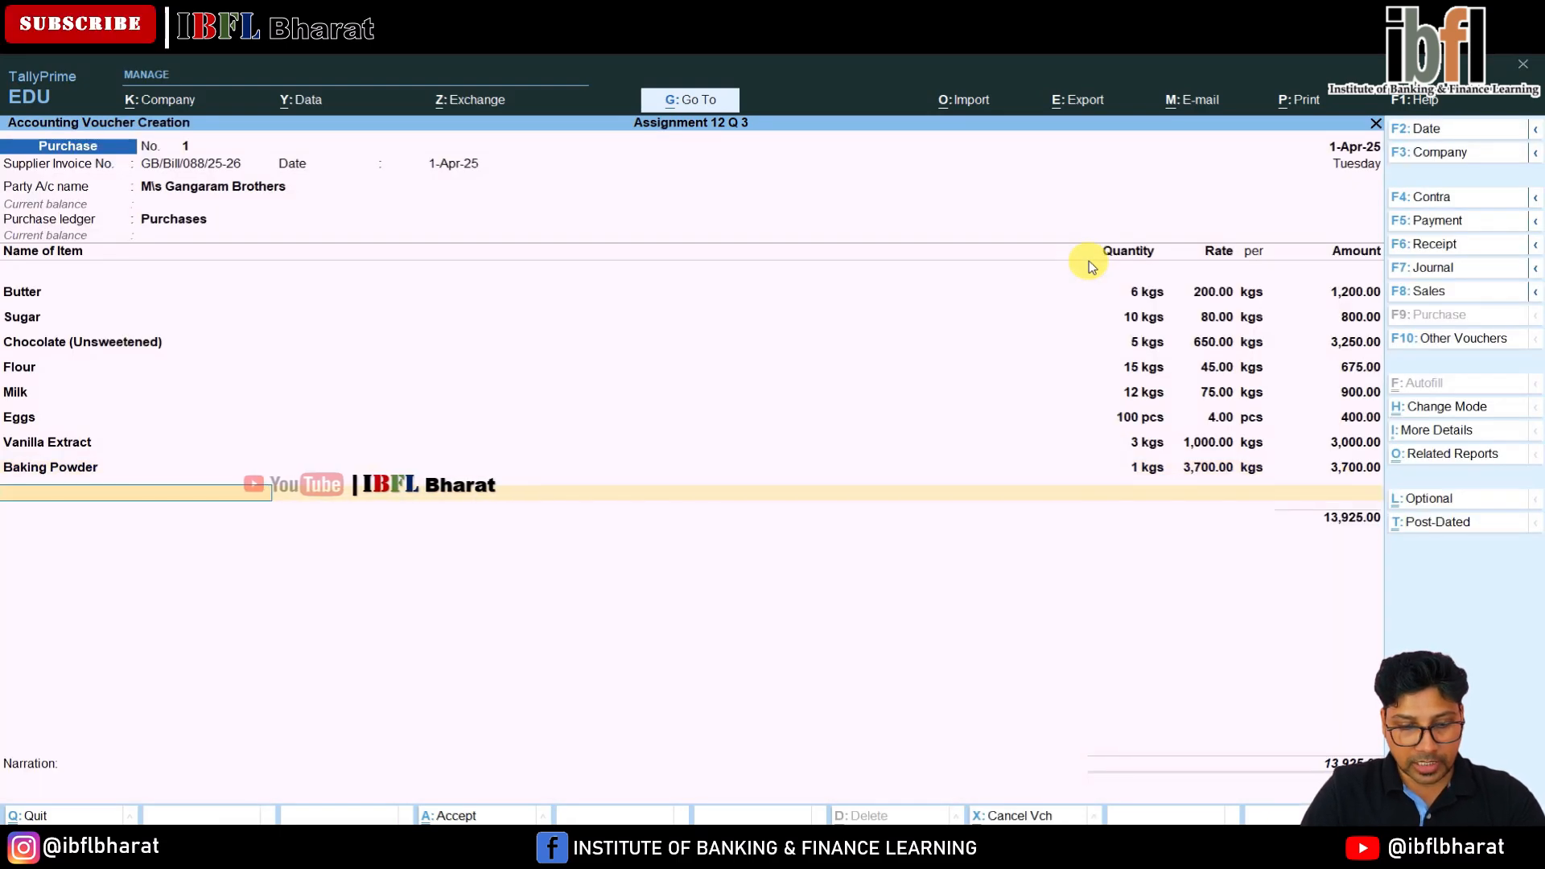
Start a new stock item named Salt under Primary with the category Not Applicable.
key(alt+c)
text(Salt)
key(Return)
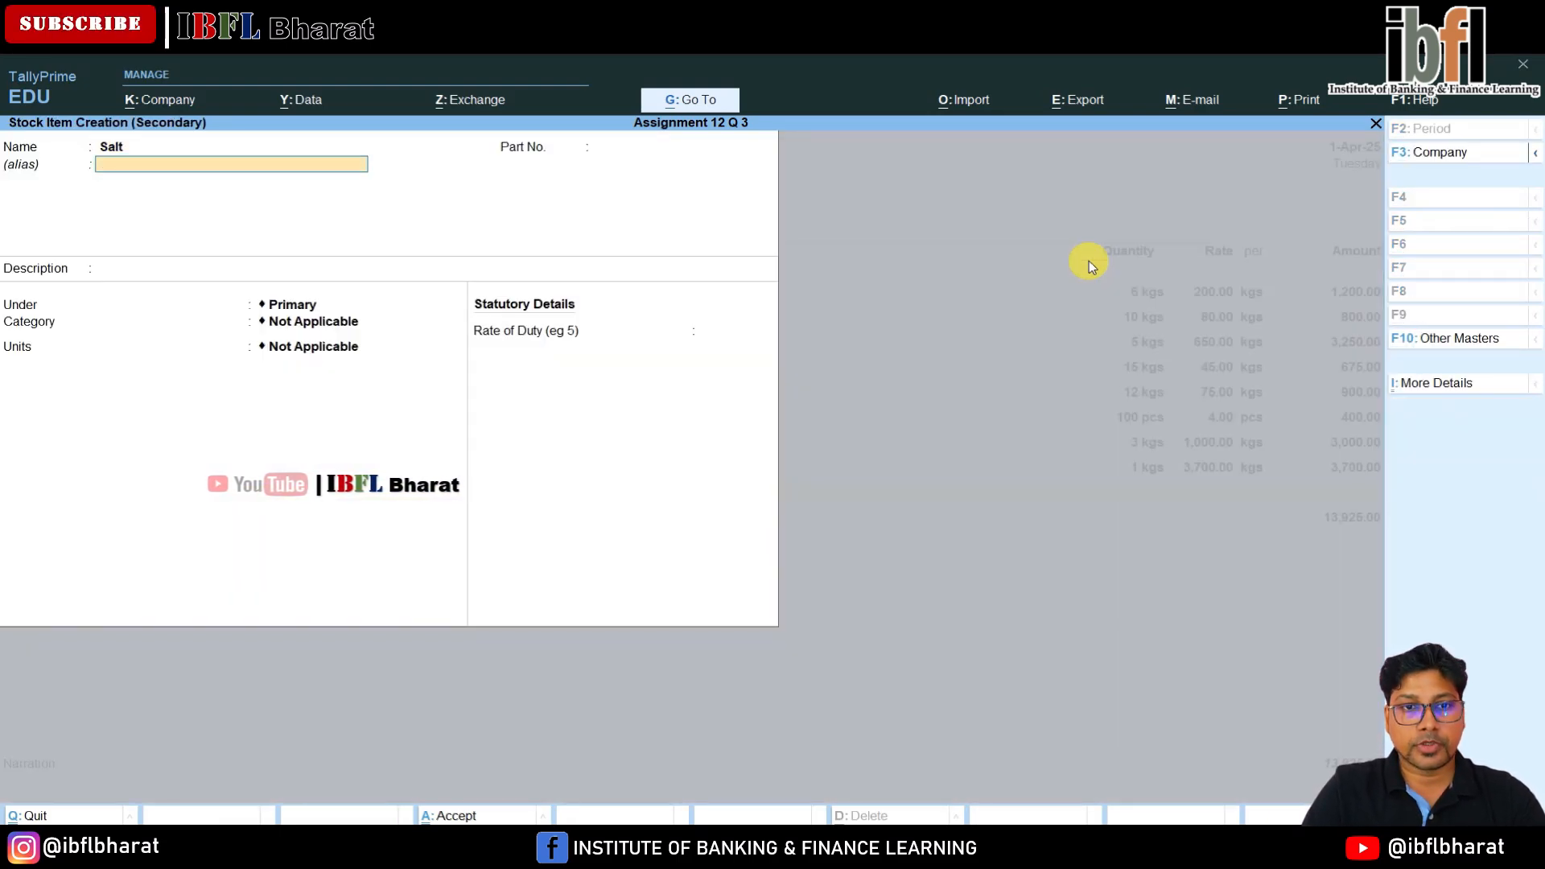
key(Return)
key(Return)
key(Return)
key(Return)
Assign the unit kgs of 1000 grms to Salt and save the stock item.
key(Down)
key(Down)
key(Down)
key(Return)
key(Return)
key(Return)
key(Return)
Allocate 1,000 grms of Salt to the Lajpat Nagar godown at a rate of 40.00 per kgs.
key(Return)
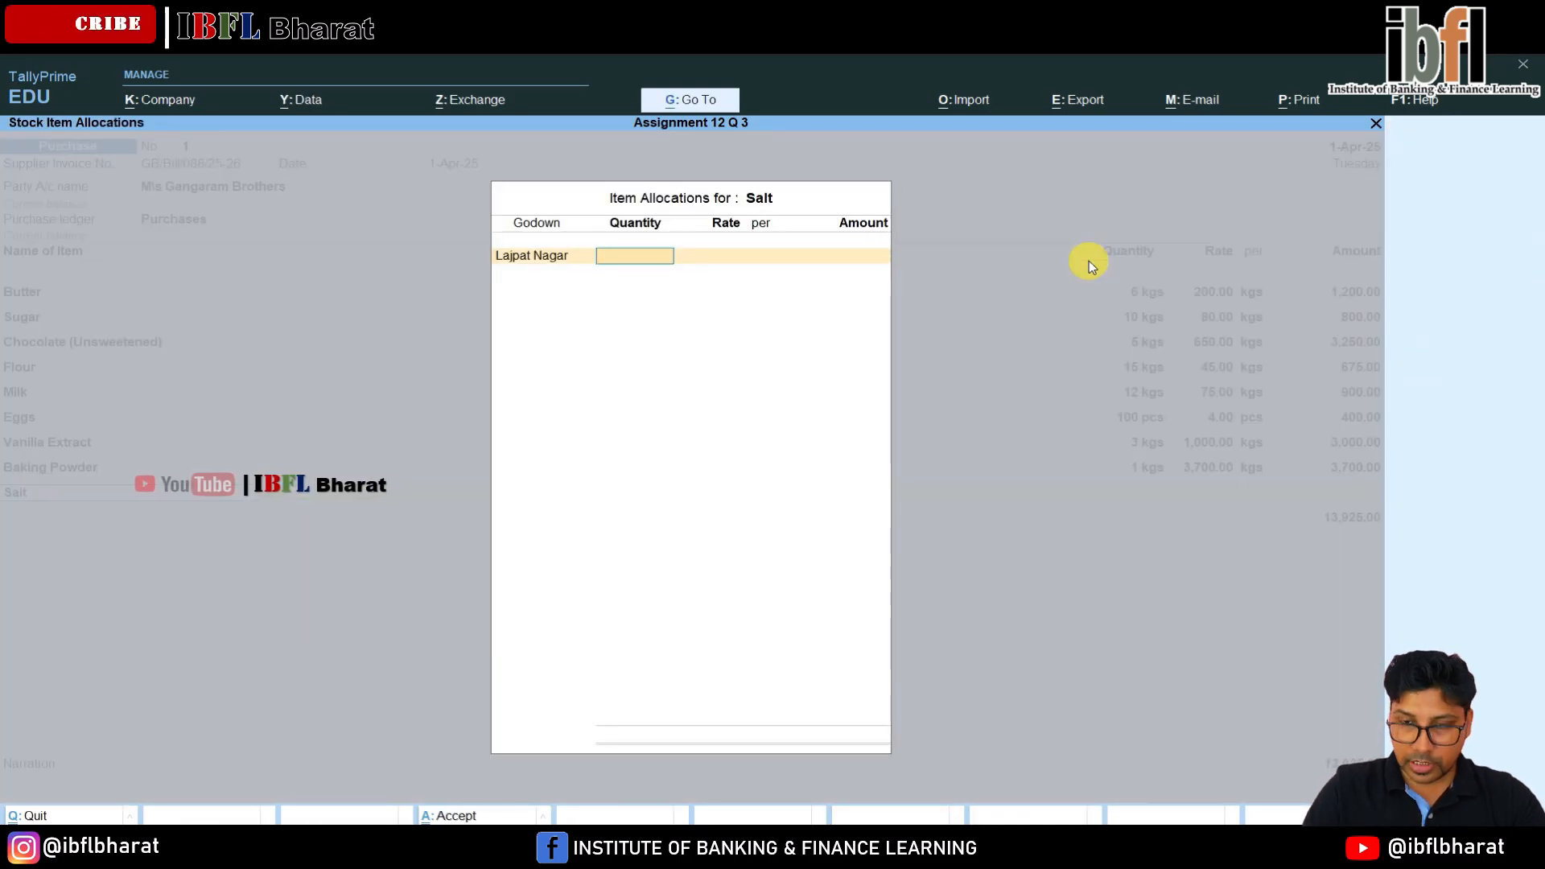
text(1)
key(Return)
text(40)
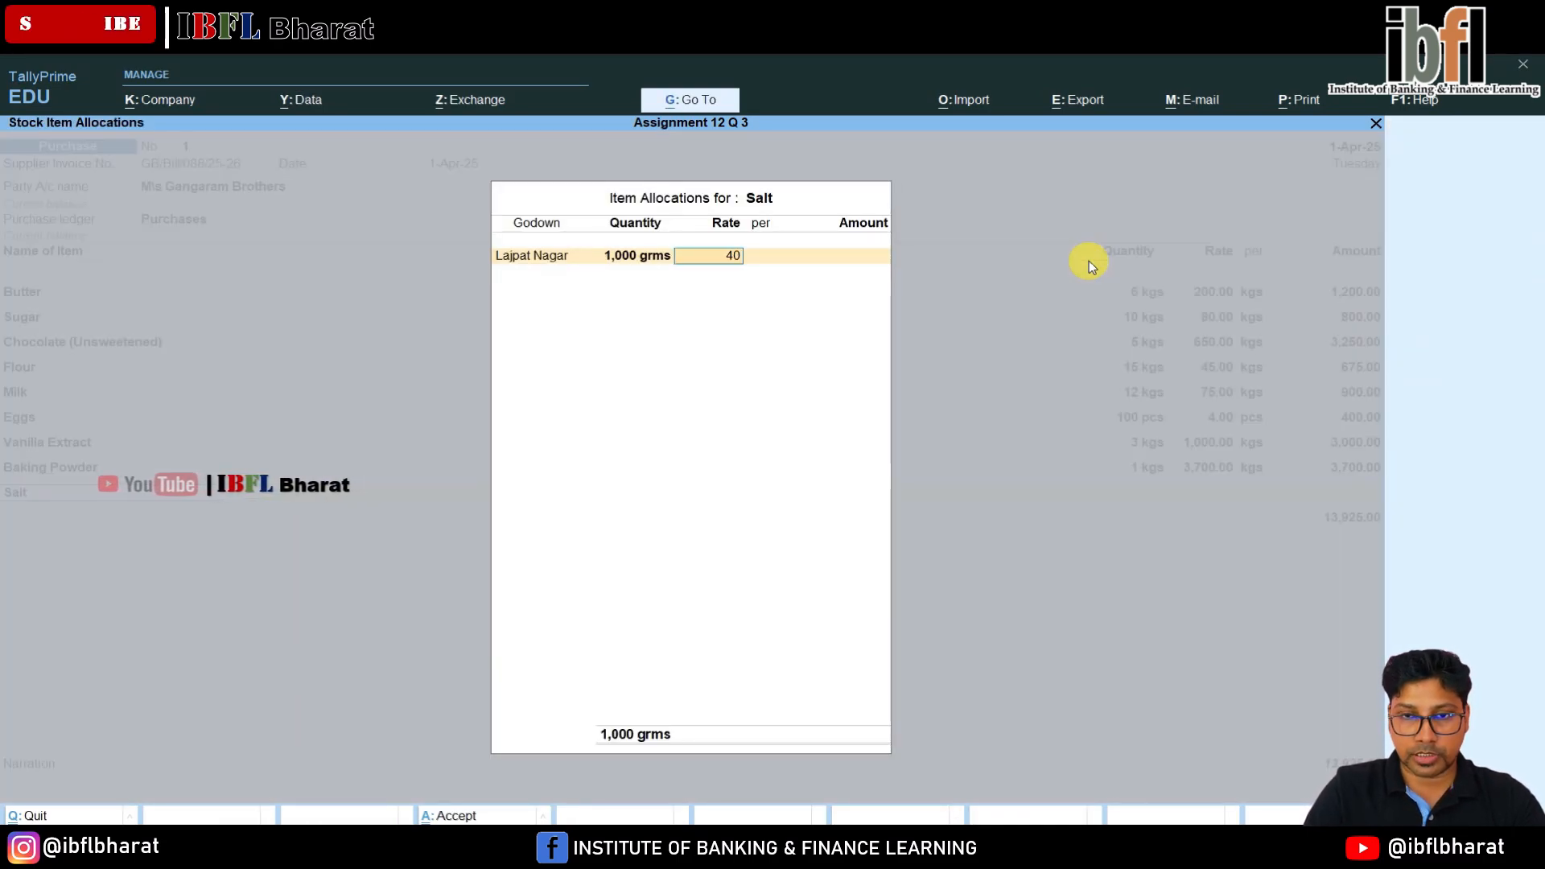
key(Return)
key(Return)
key(Return)
key(Return)
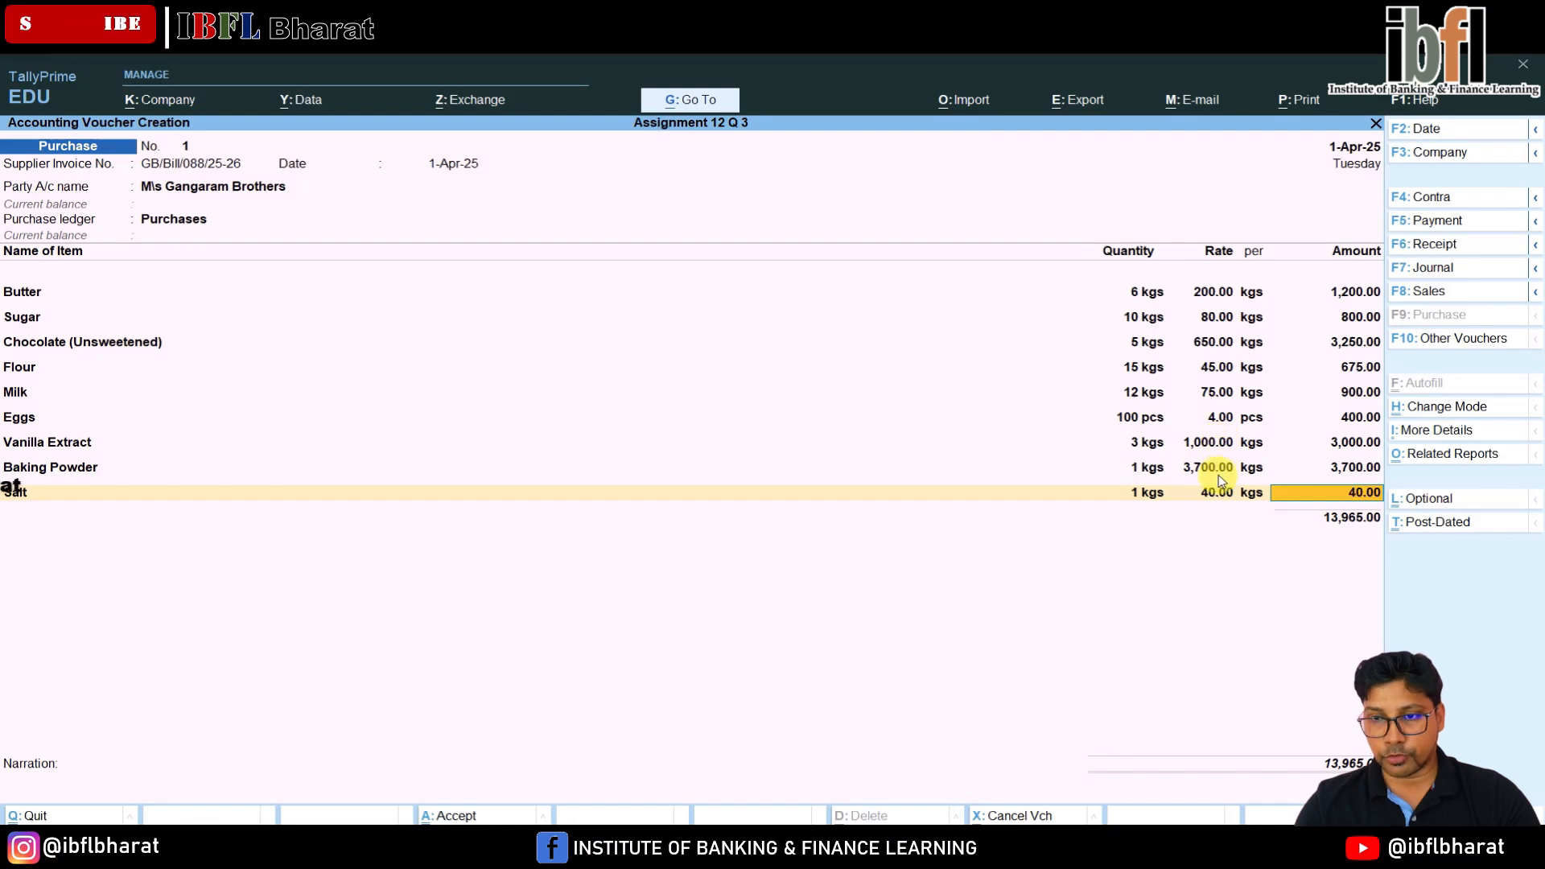
key(Return)
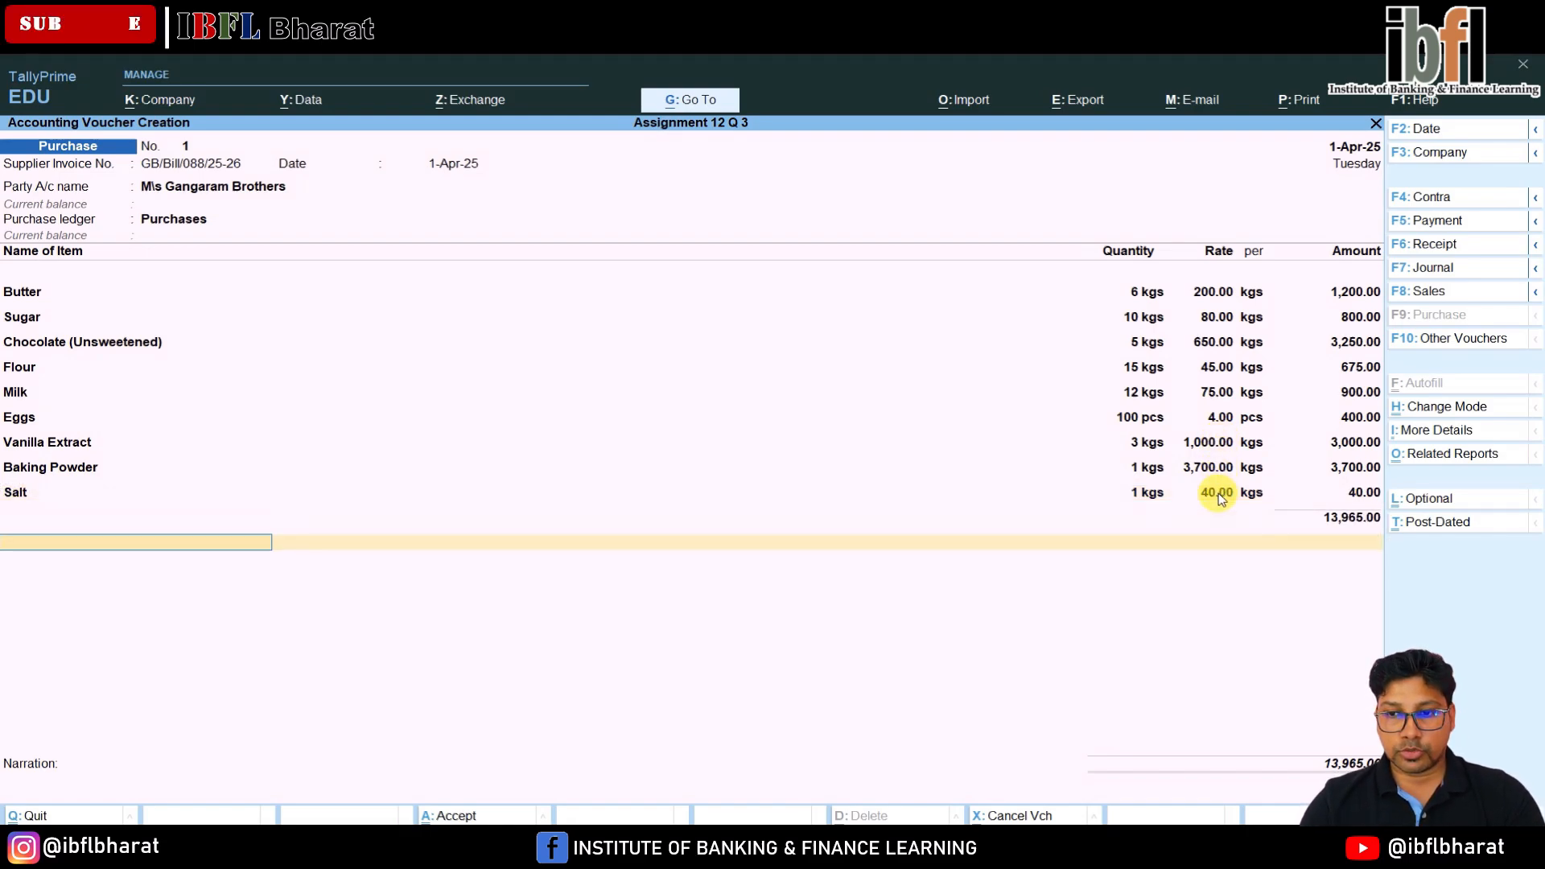
End the item list, keep the bill as New Ref without credit days, and save the purchase voucher with a blank narration.
key(Return)
key(Return)
key(Return)
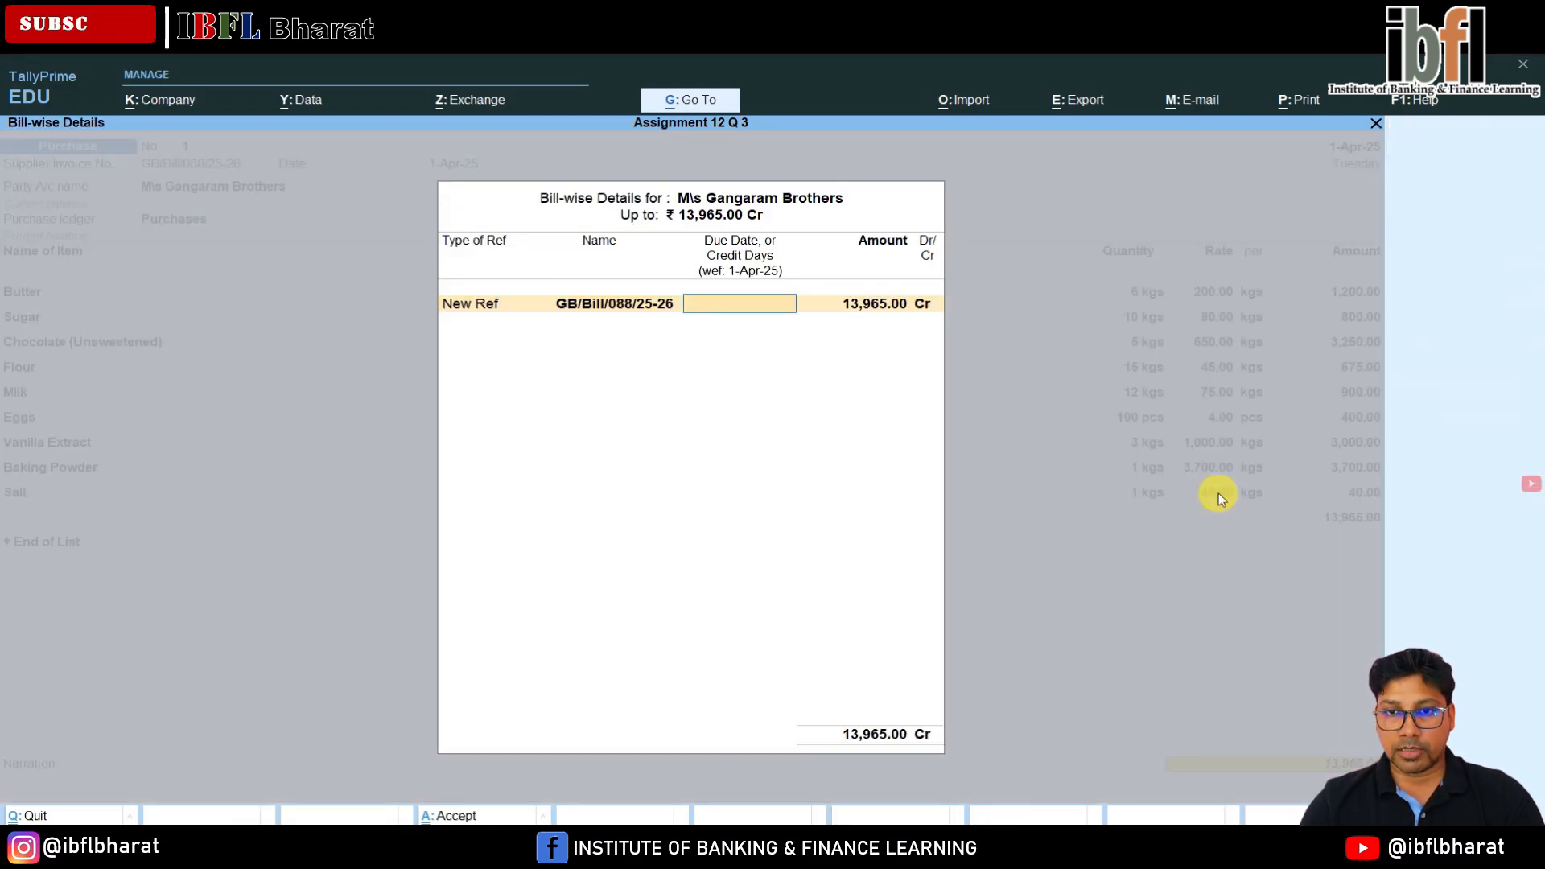
key(Return)
key(Return)
key(Return)
key(Return)
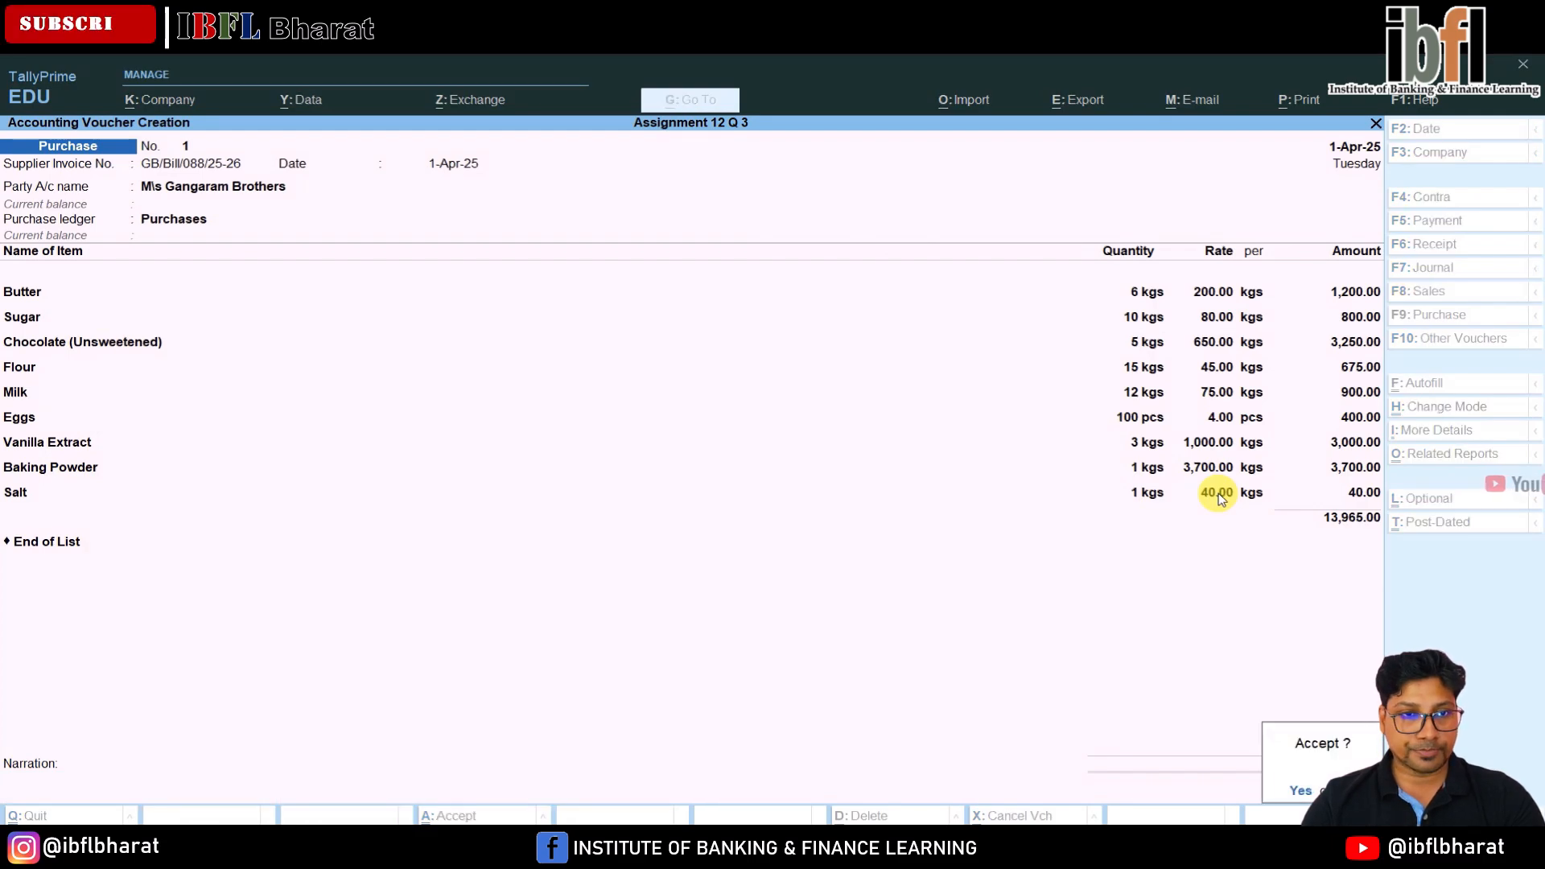
key(Return)
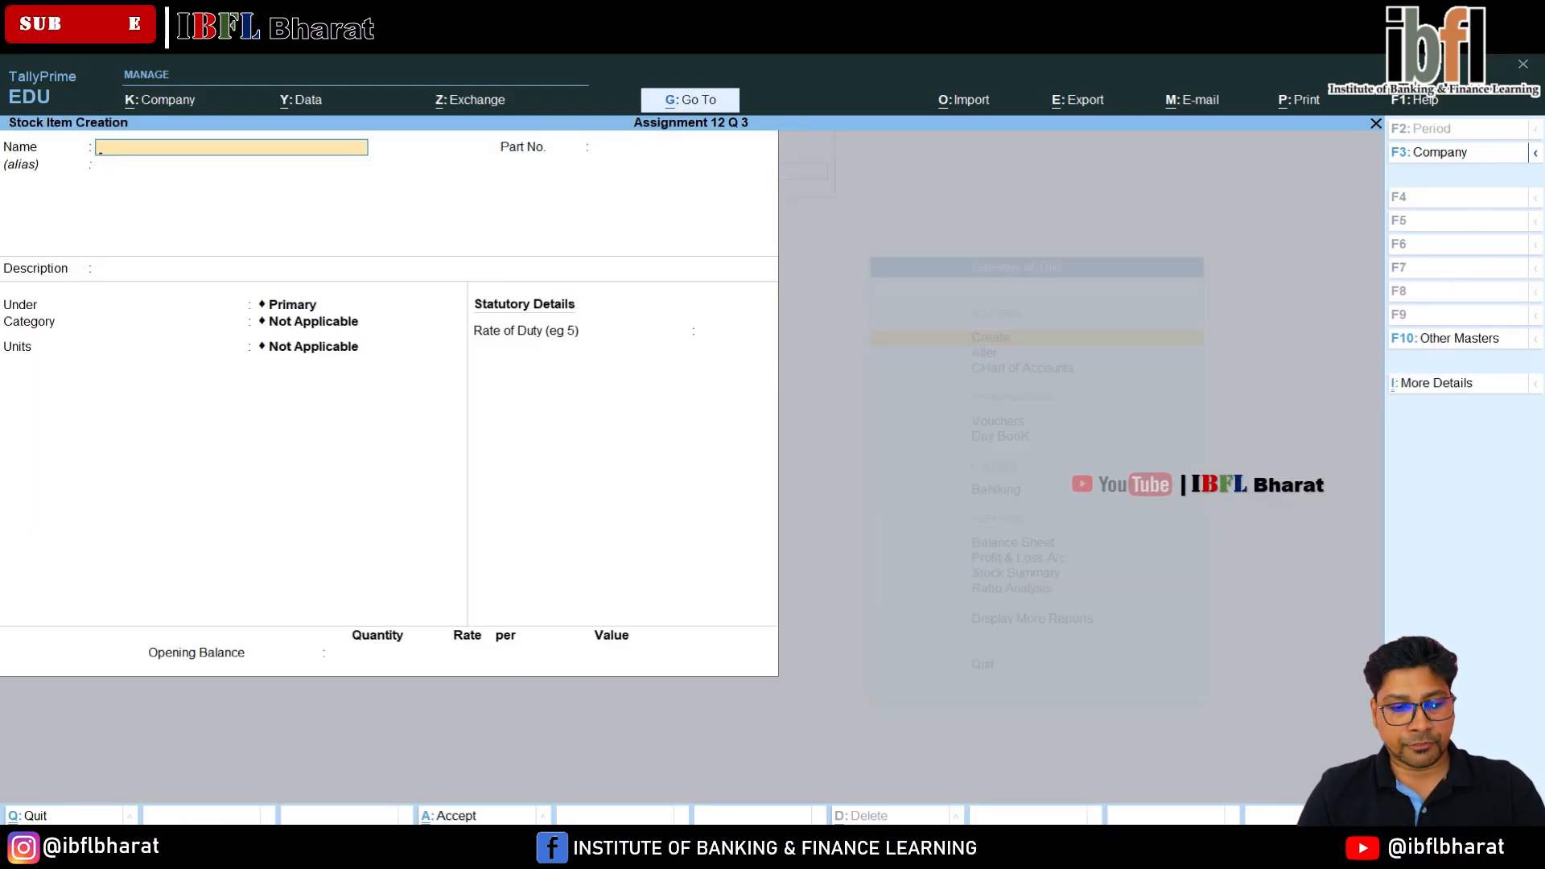
Start a new stock item named Chocolate Cake under Primary with the category Not Applicable, leaving its alias and description blank.
text(Ch)
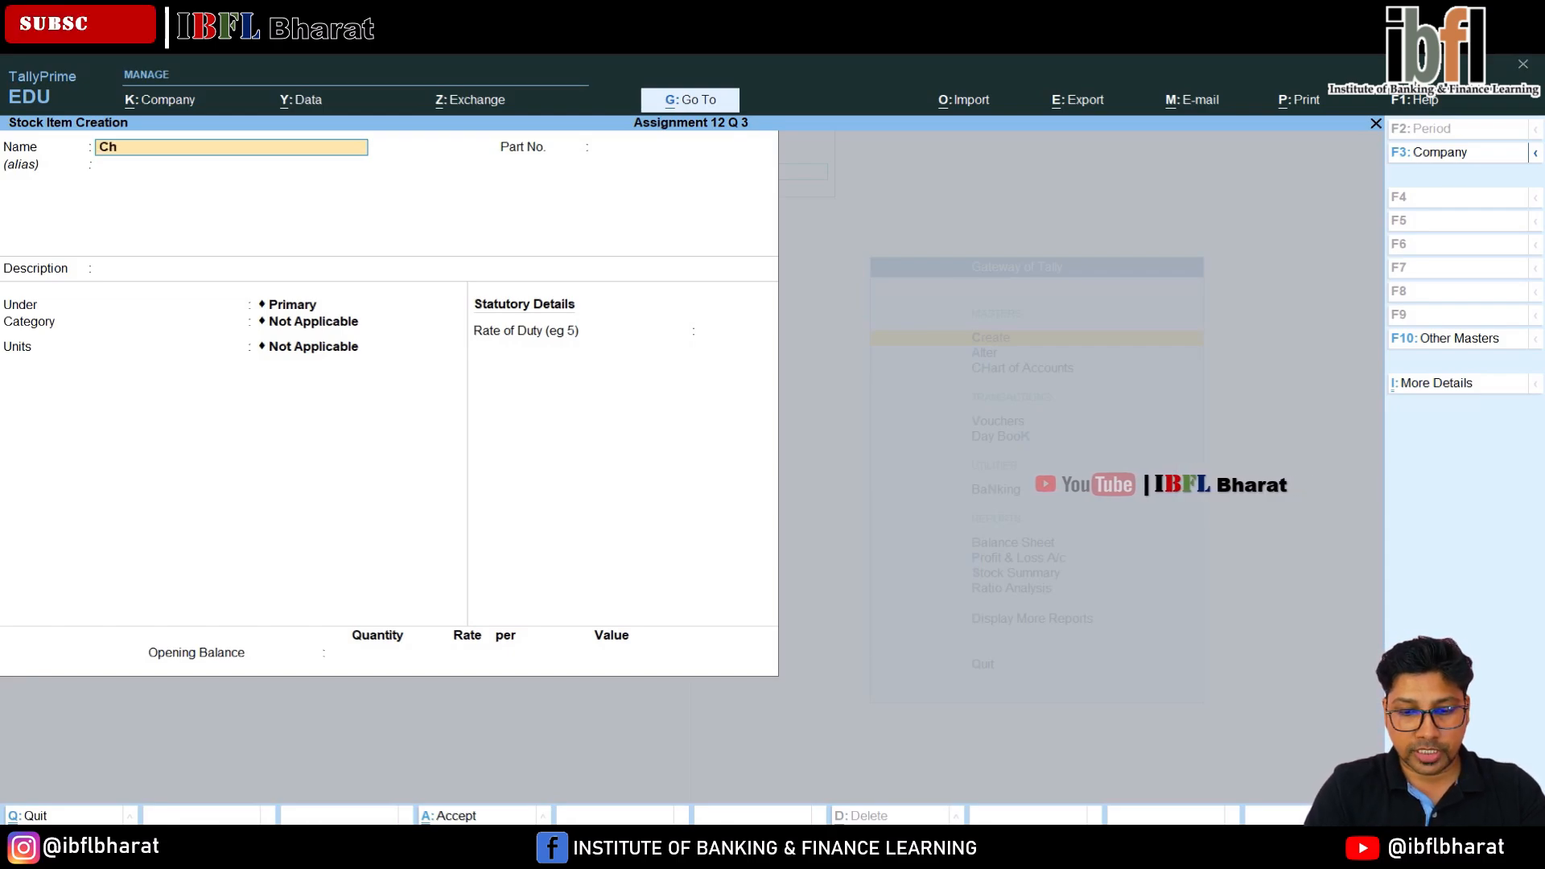
text(ocolate Cak)
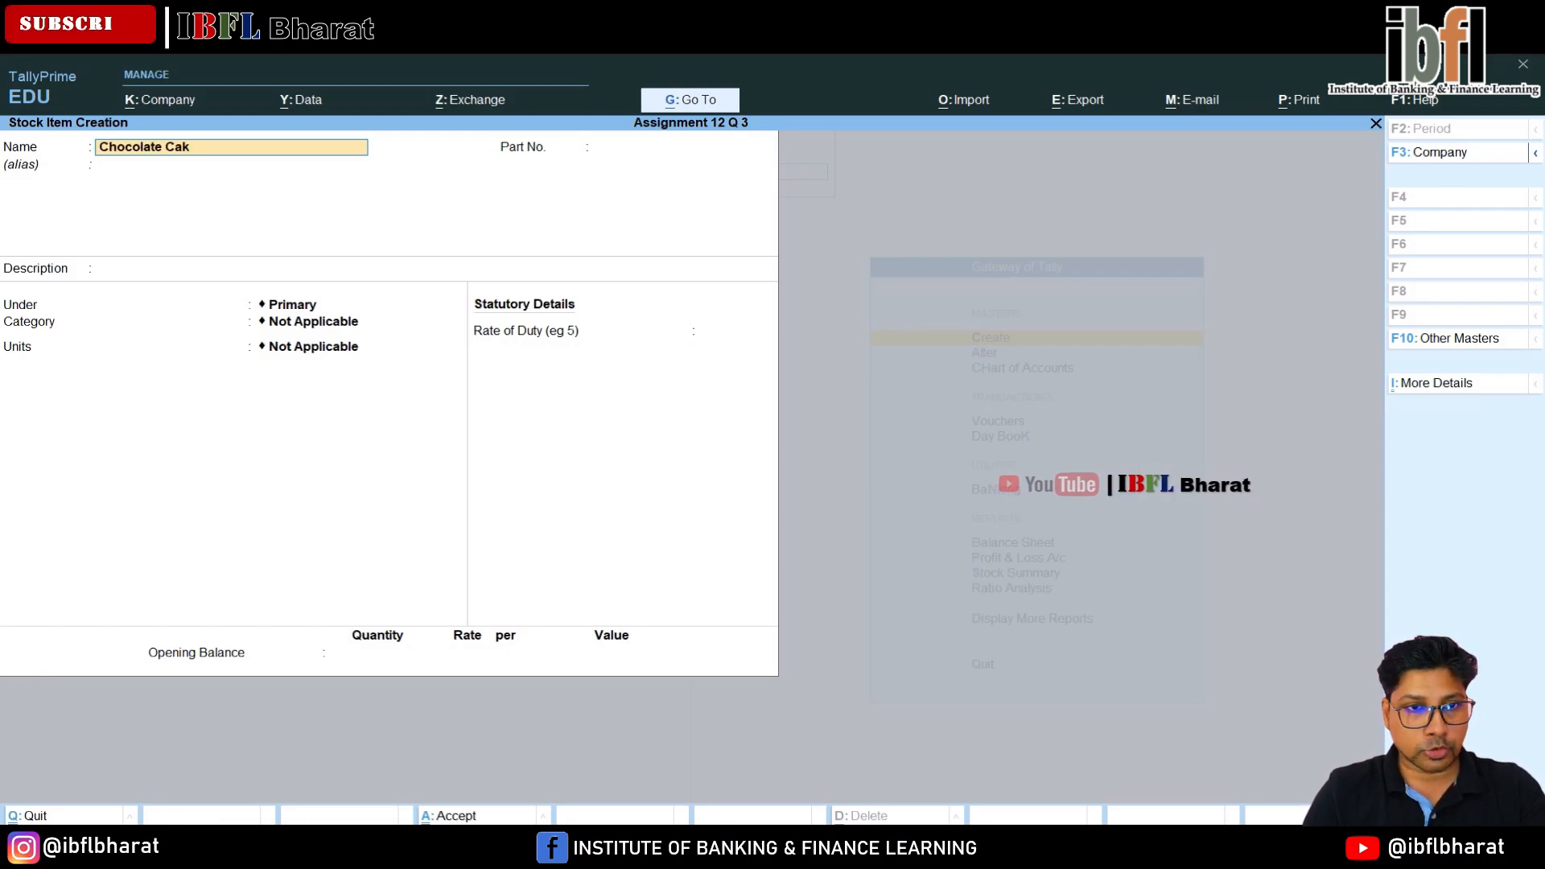
text(e)
key(Return)
key(Return)
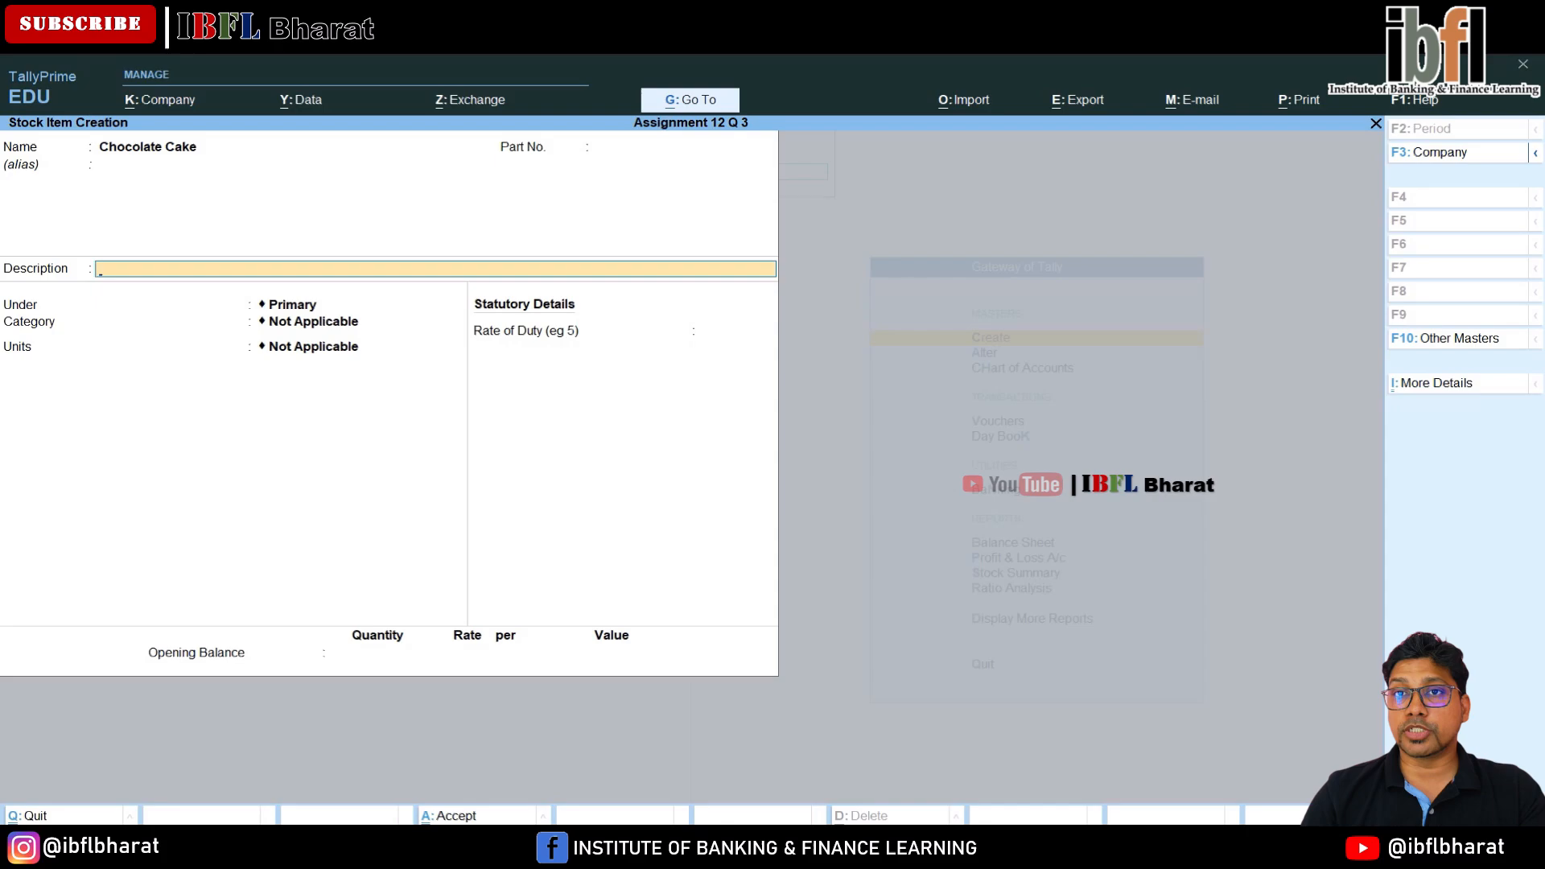
key(Return)
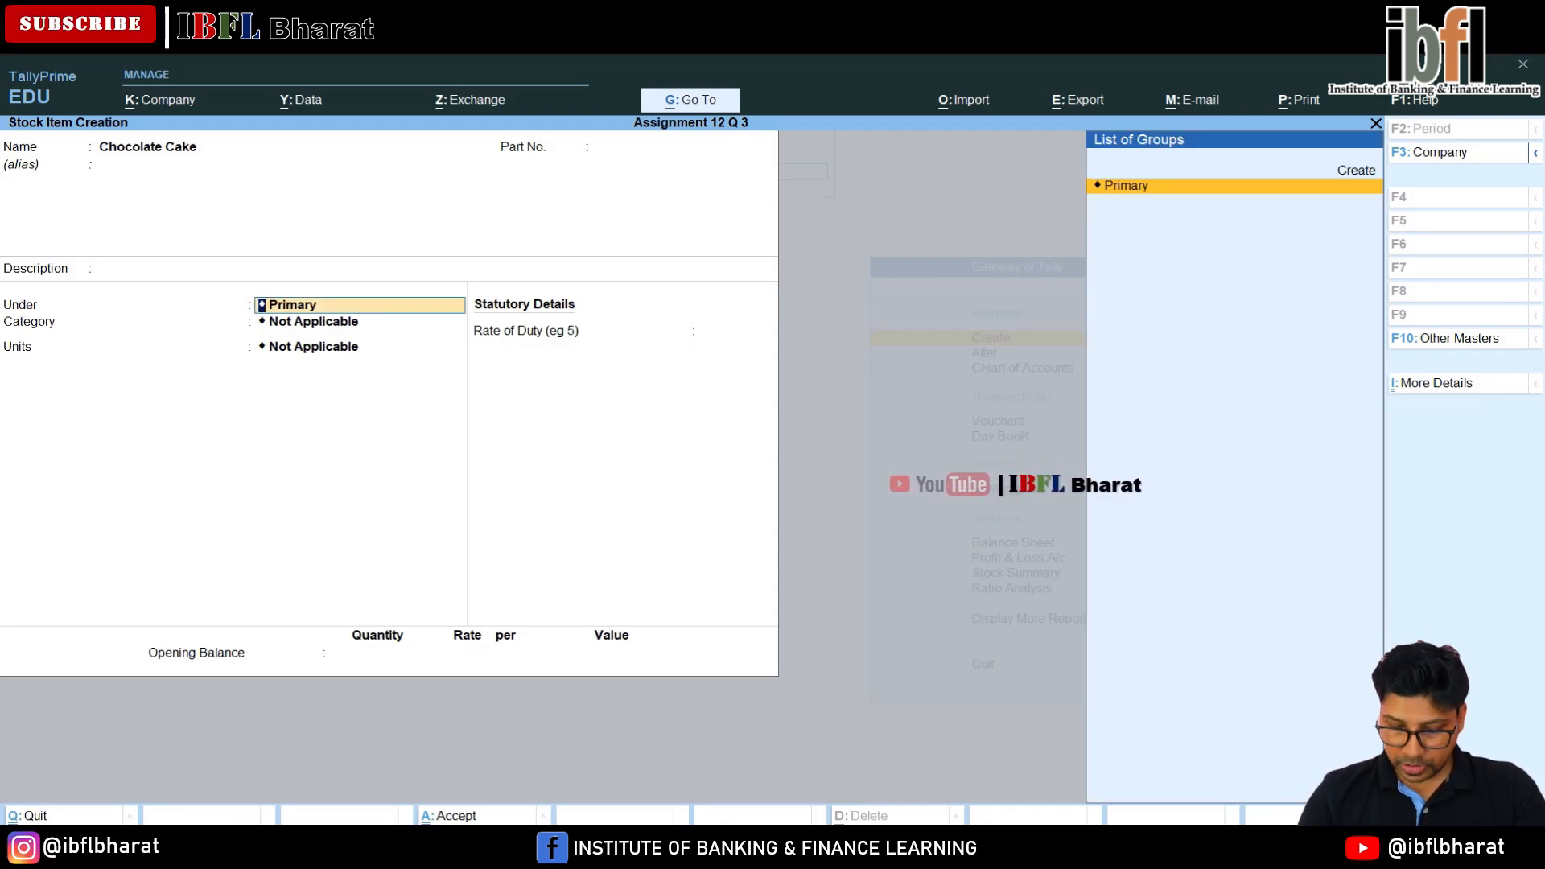
key(Return)
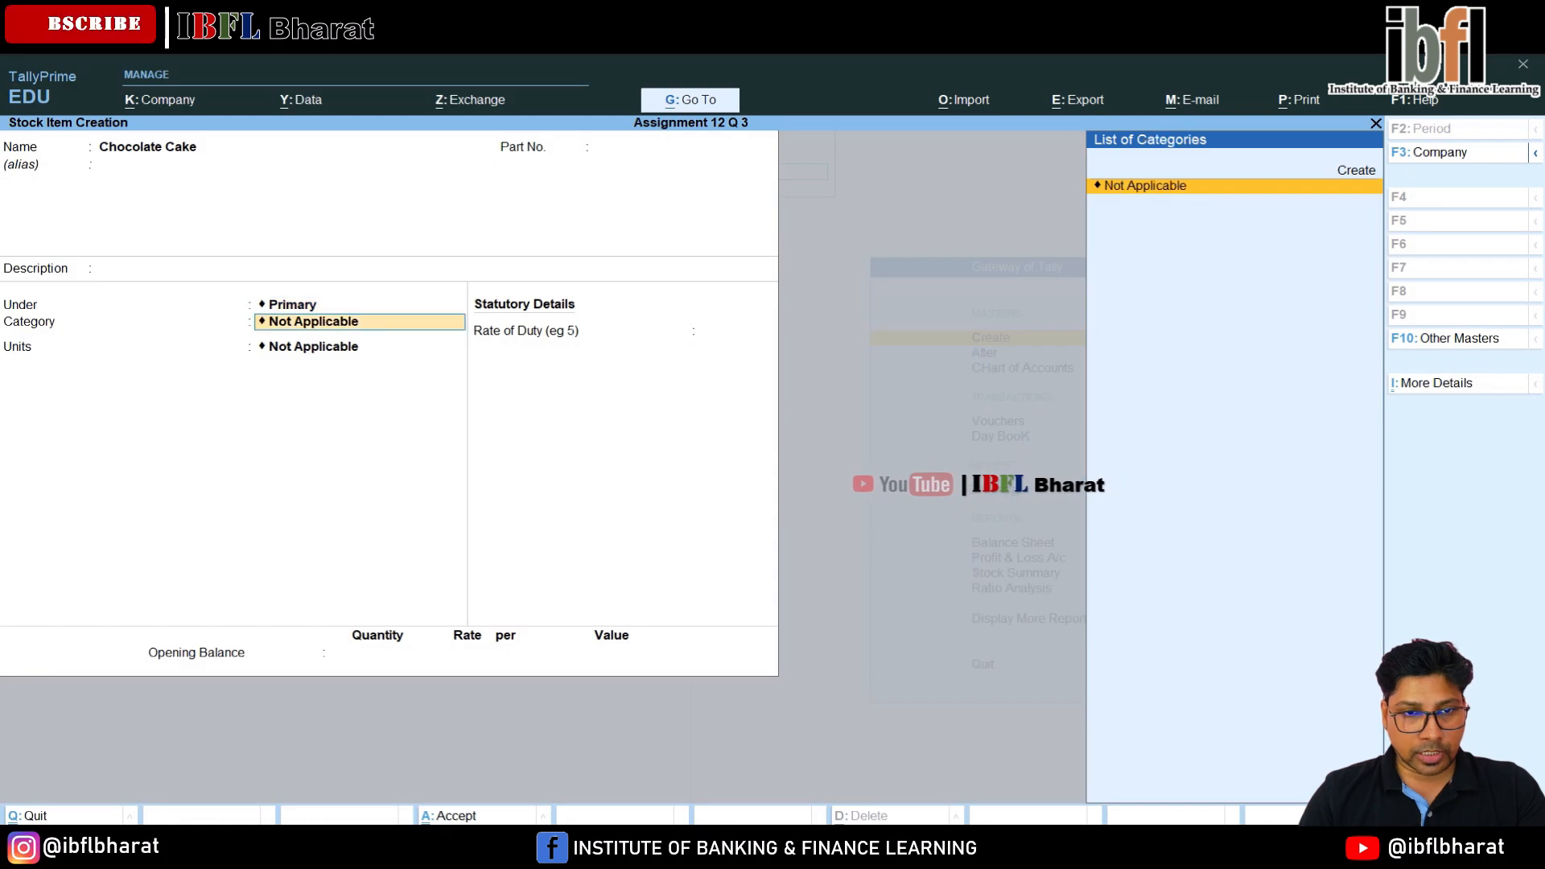
key(Return)
Create a simple unit with the symbol pound and 0 decimal places, and assign it to Chocolate Cake.
key(Down)
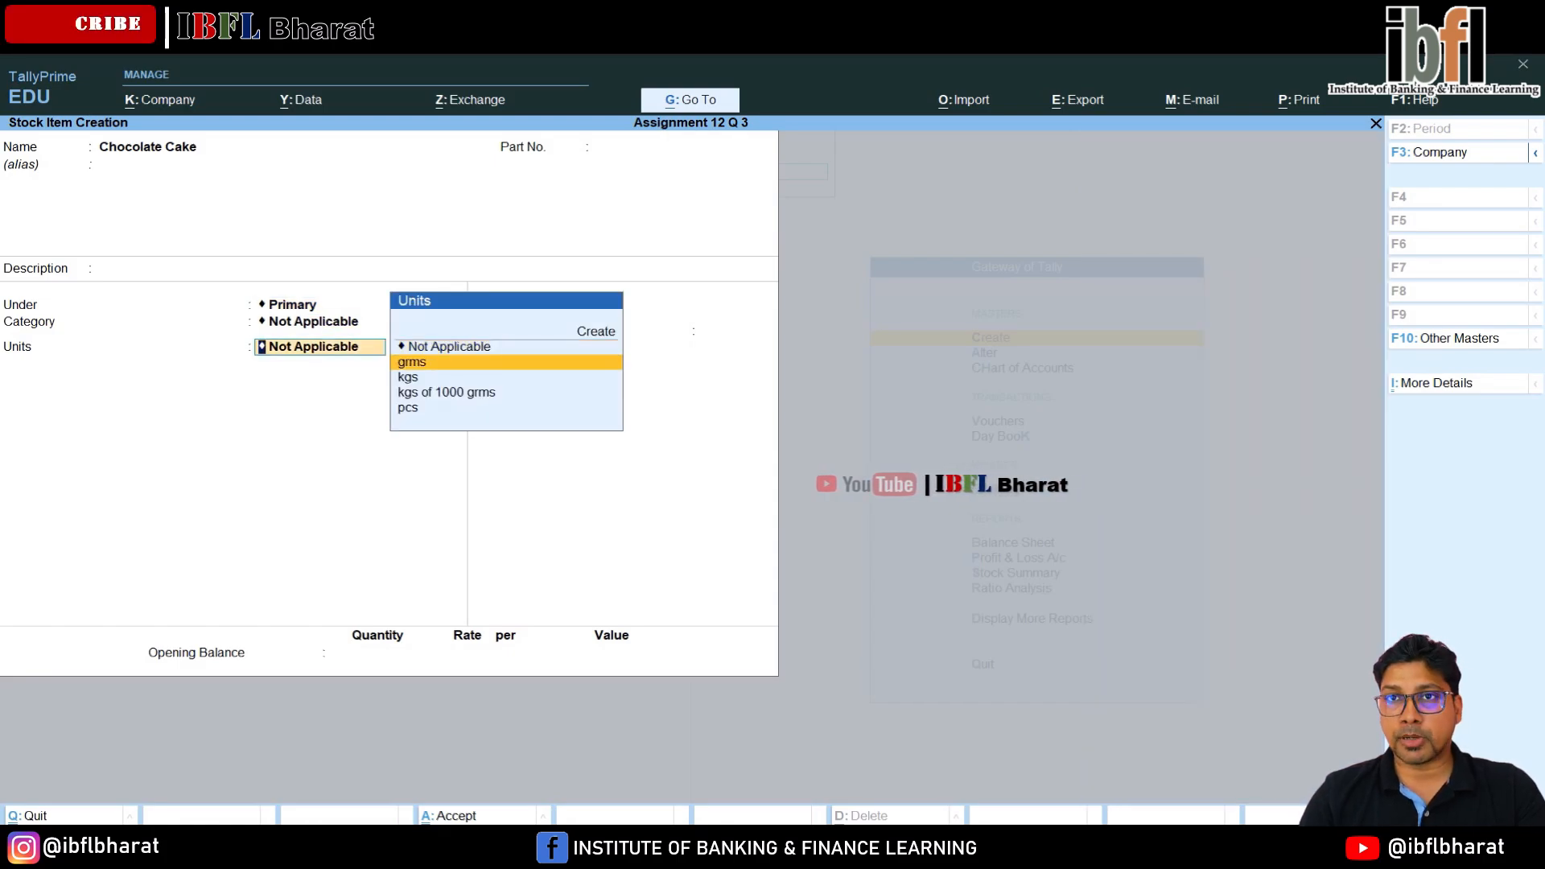
key(Up)
key(Up)
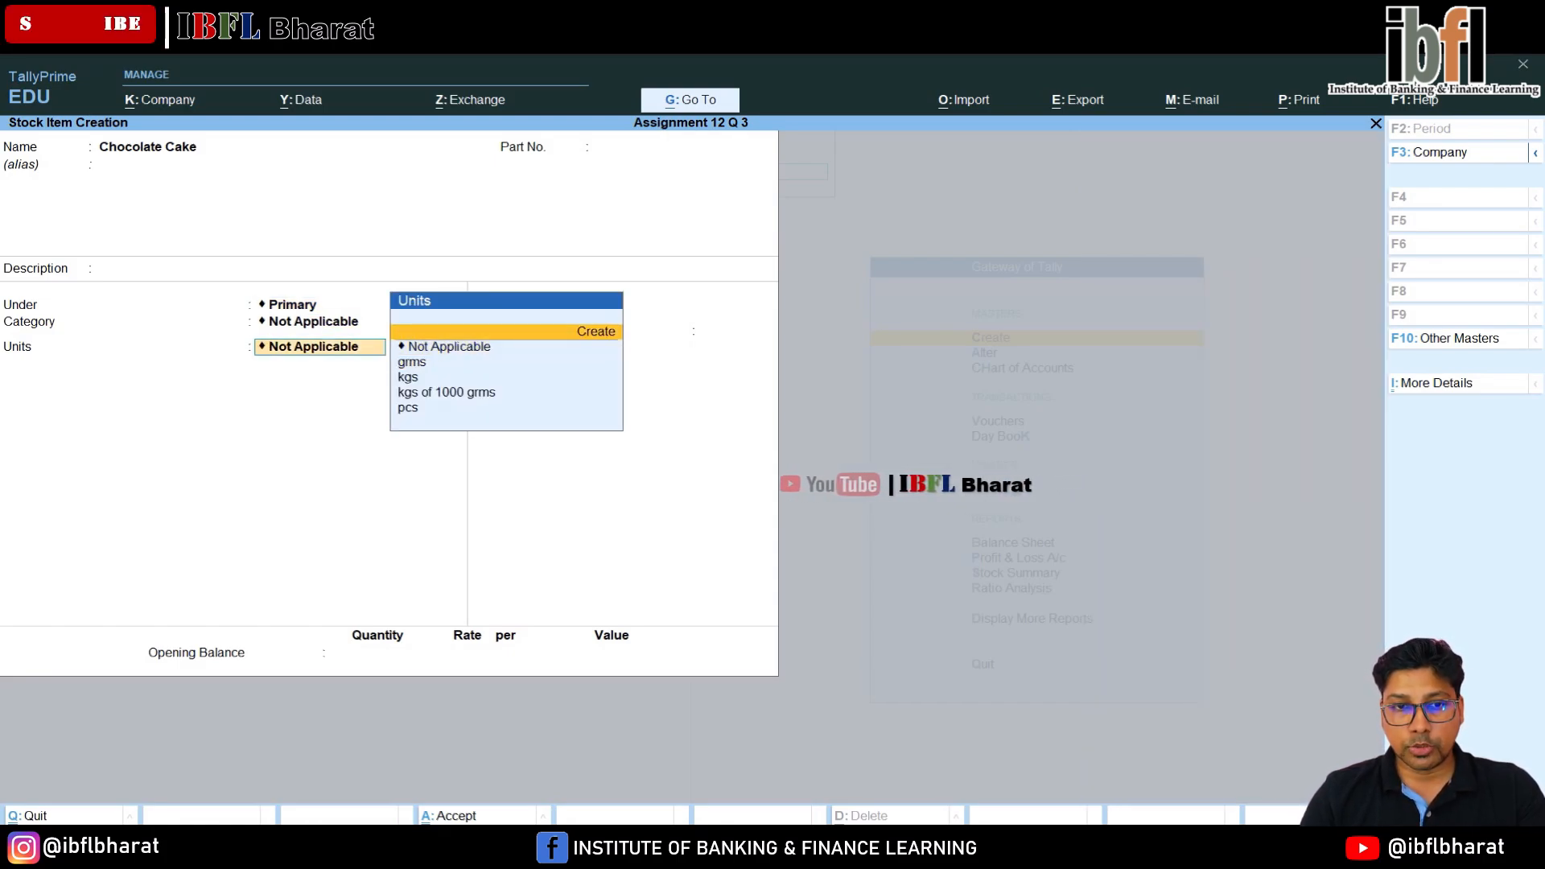
key(Return)
text(poun)
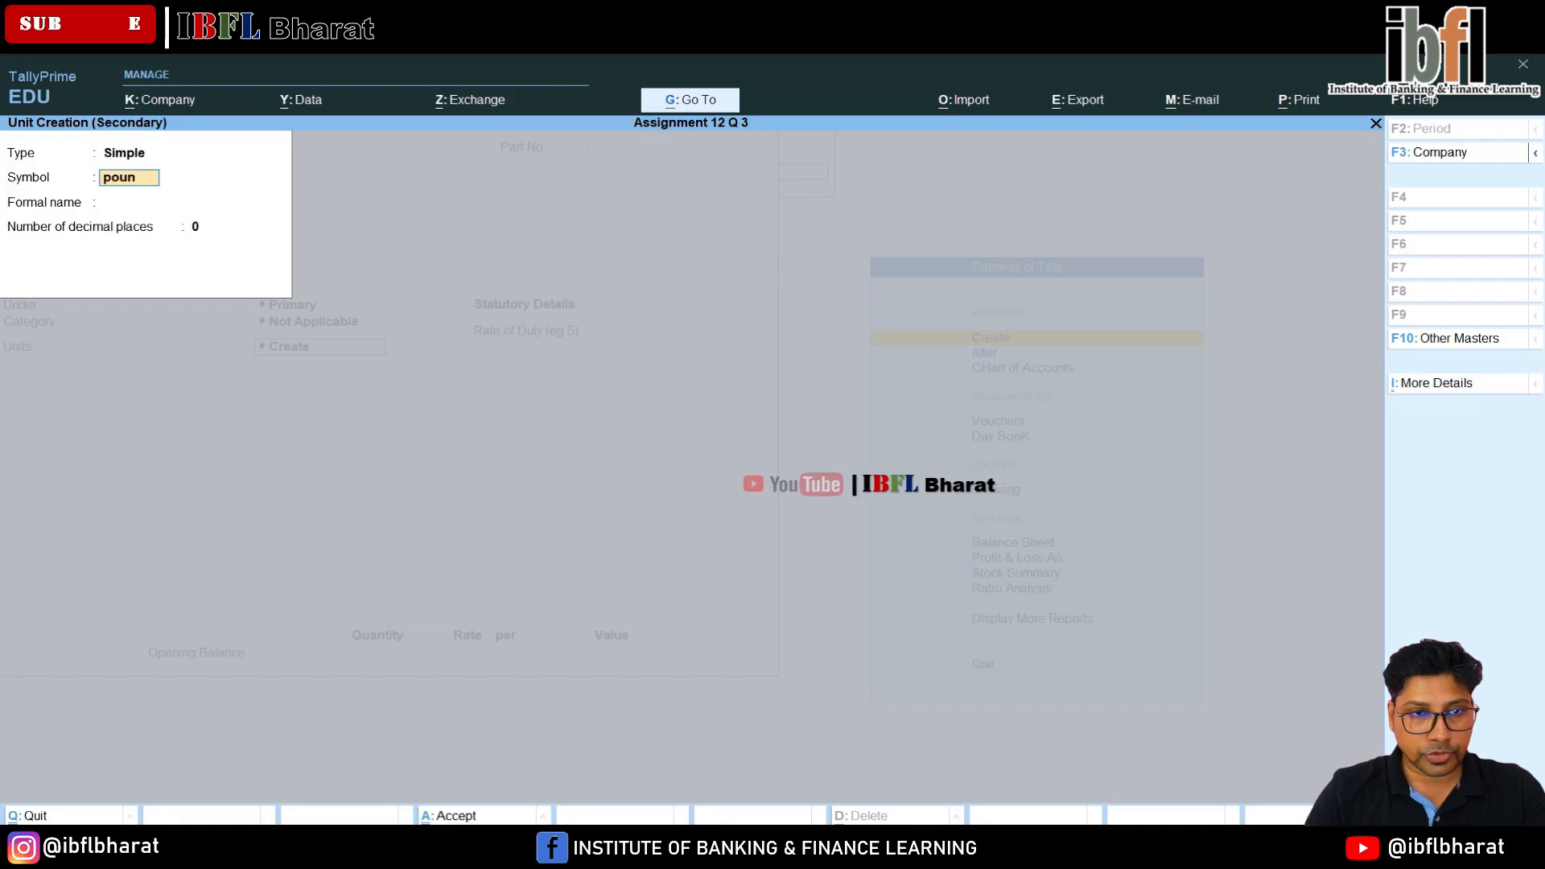
key(Return)
key(Return)
key(Return)
key(Return)
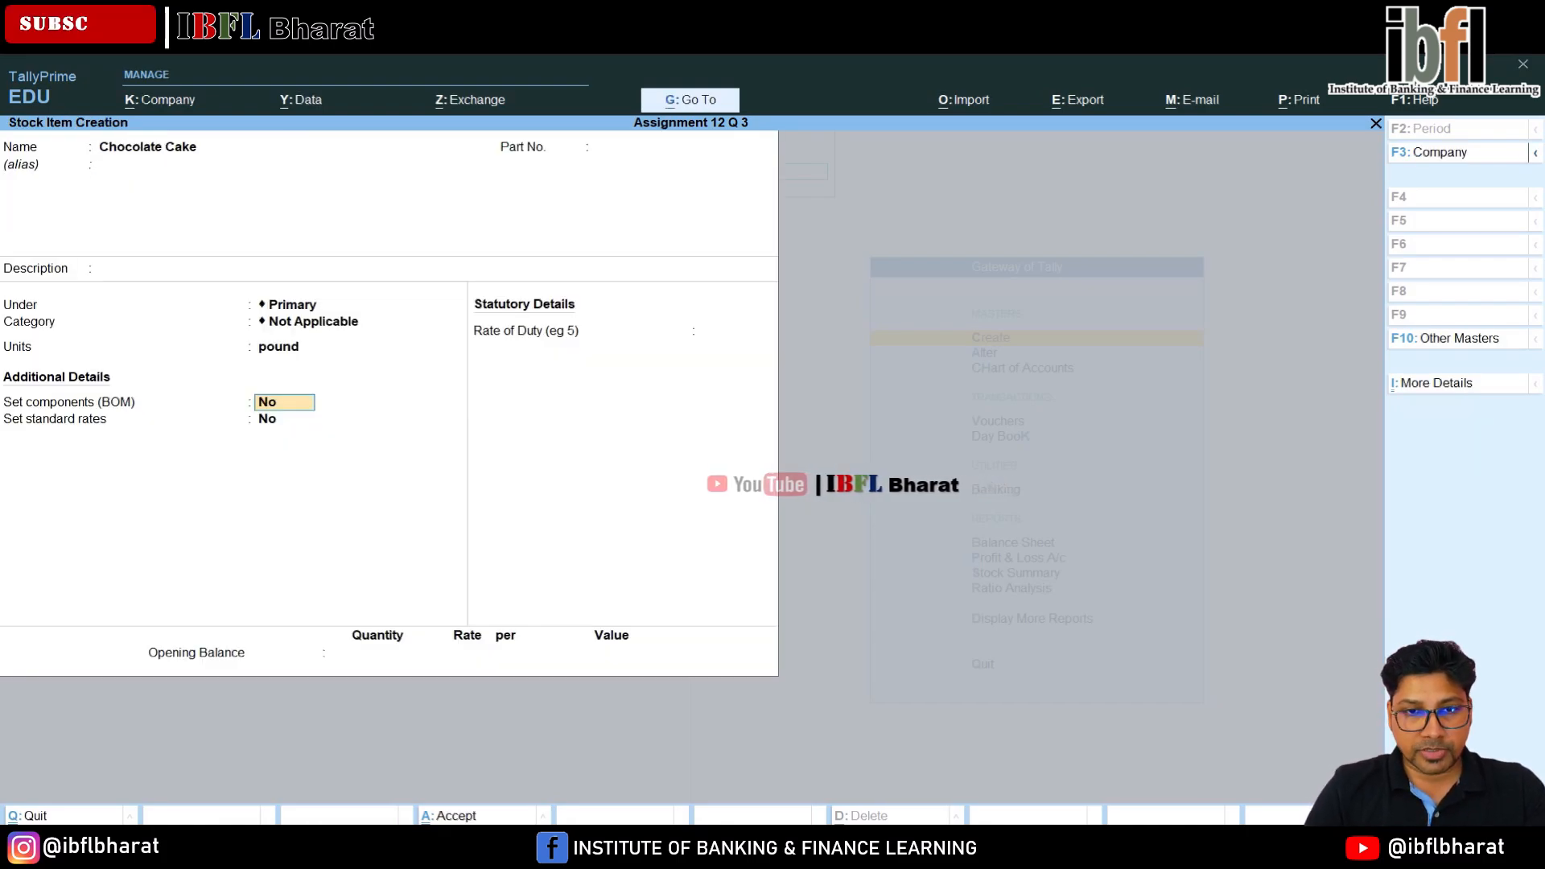
Create the compound unit pound of 450 grms and assign it as the unit of Chocolate Cake.
key(Up)
key(Up)
key(Up)
key(Up)
key(Up)
key(Up)
key(Return)
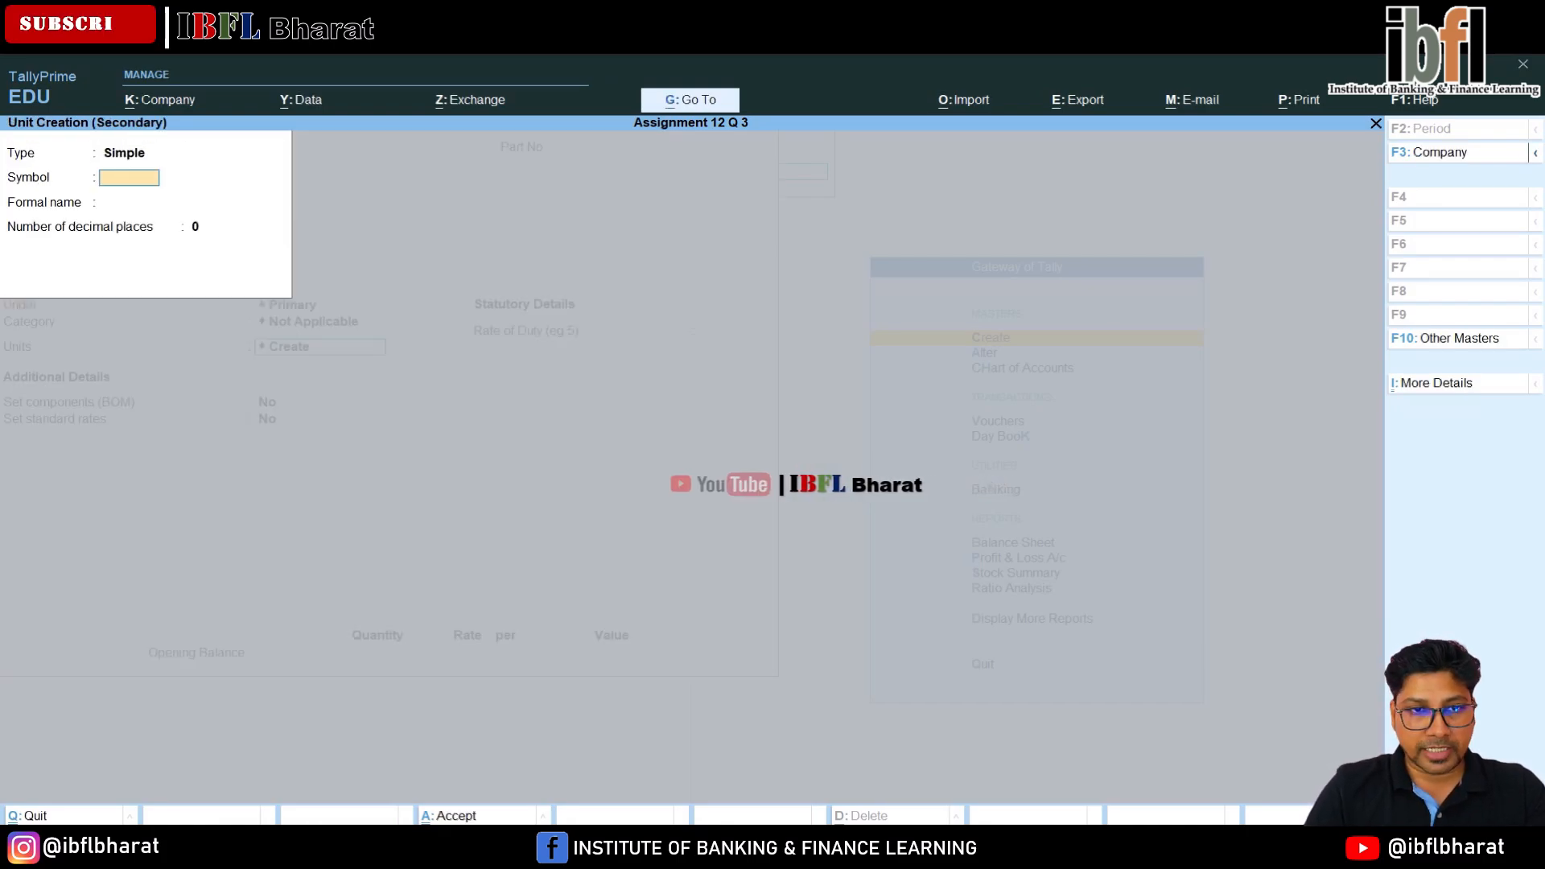
key(Up)
key(Return)
key(Down)
key(Down)
key(Down)
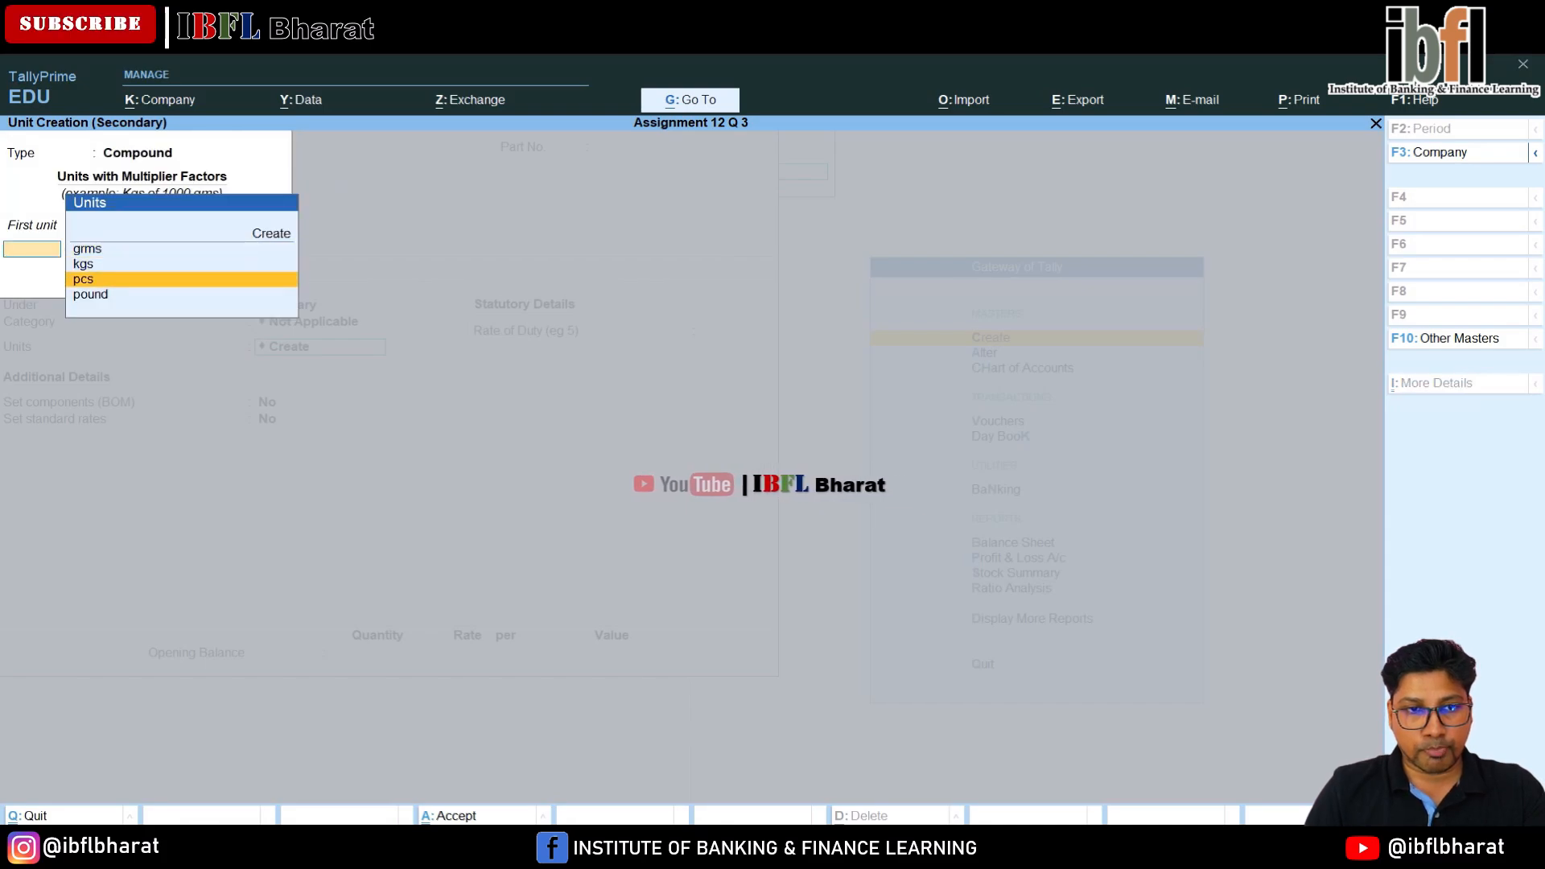
key(Return)
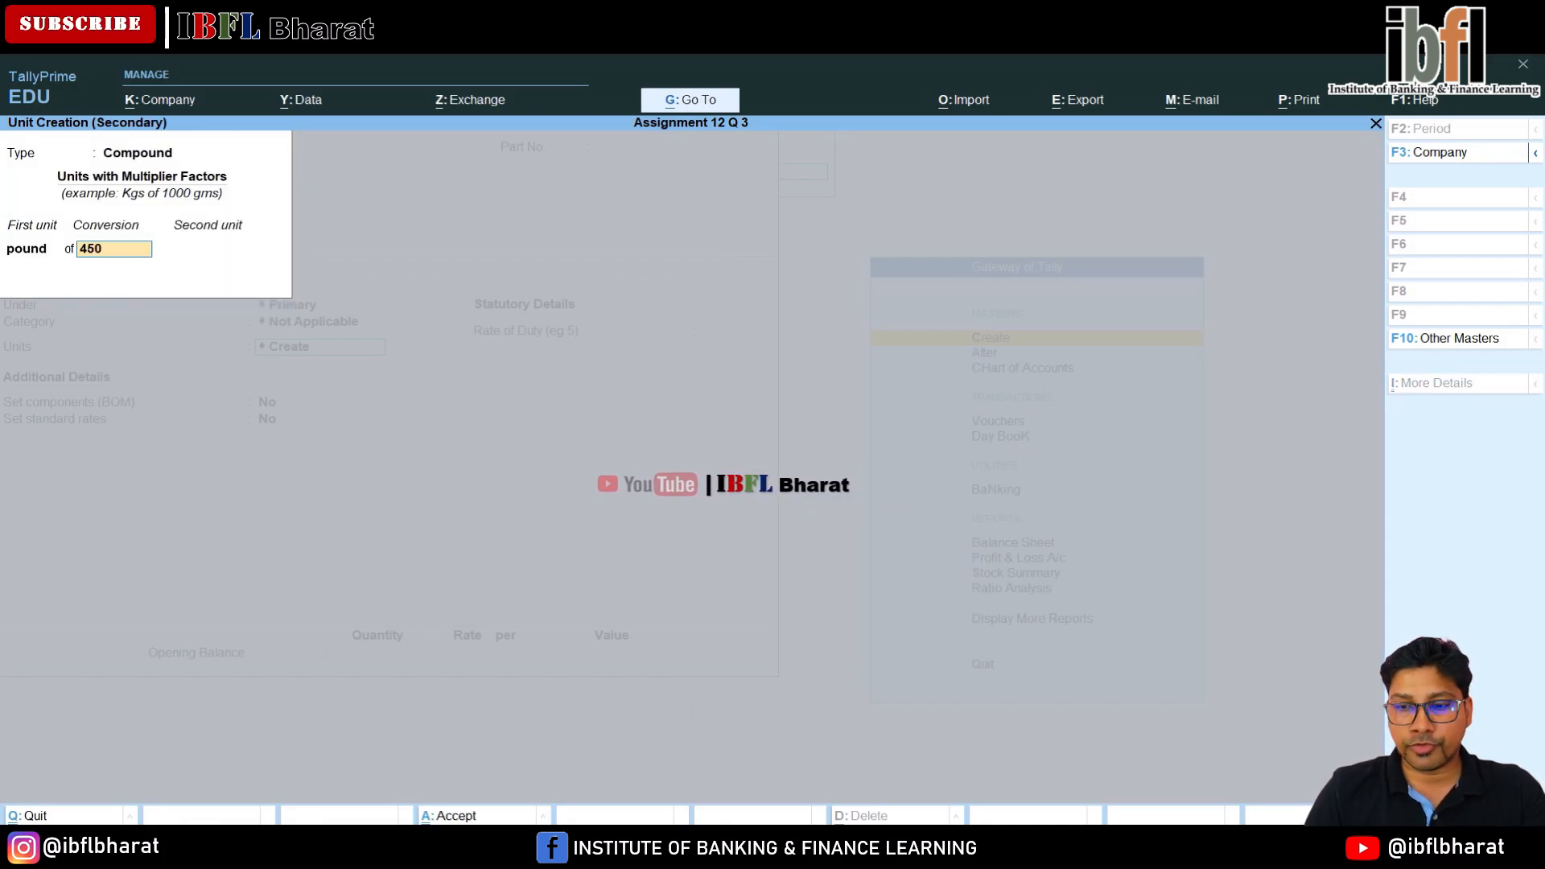
key(Return)
key(Return)
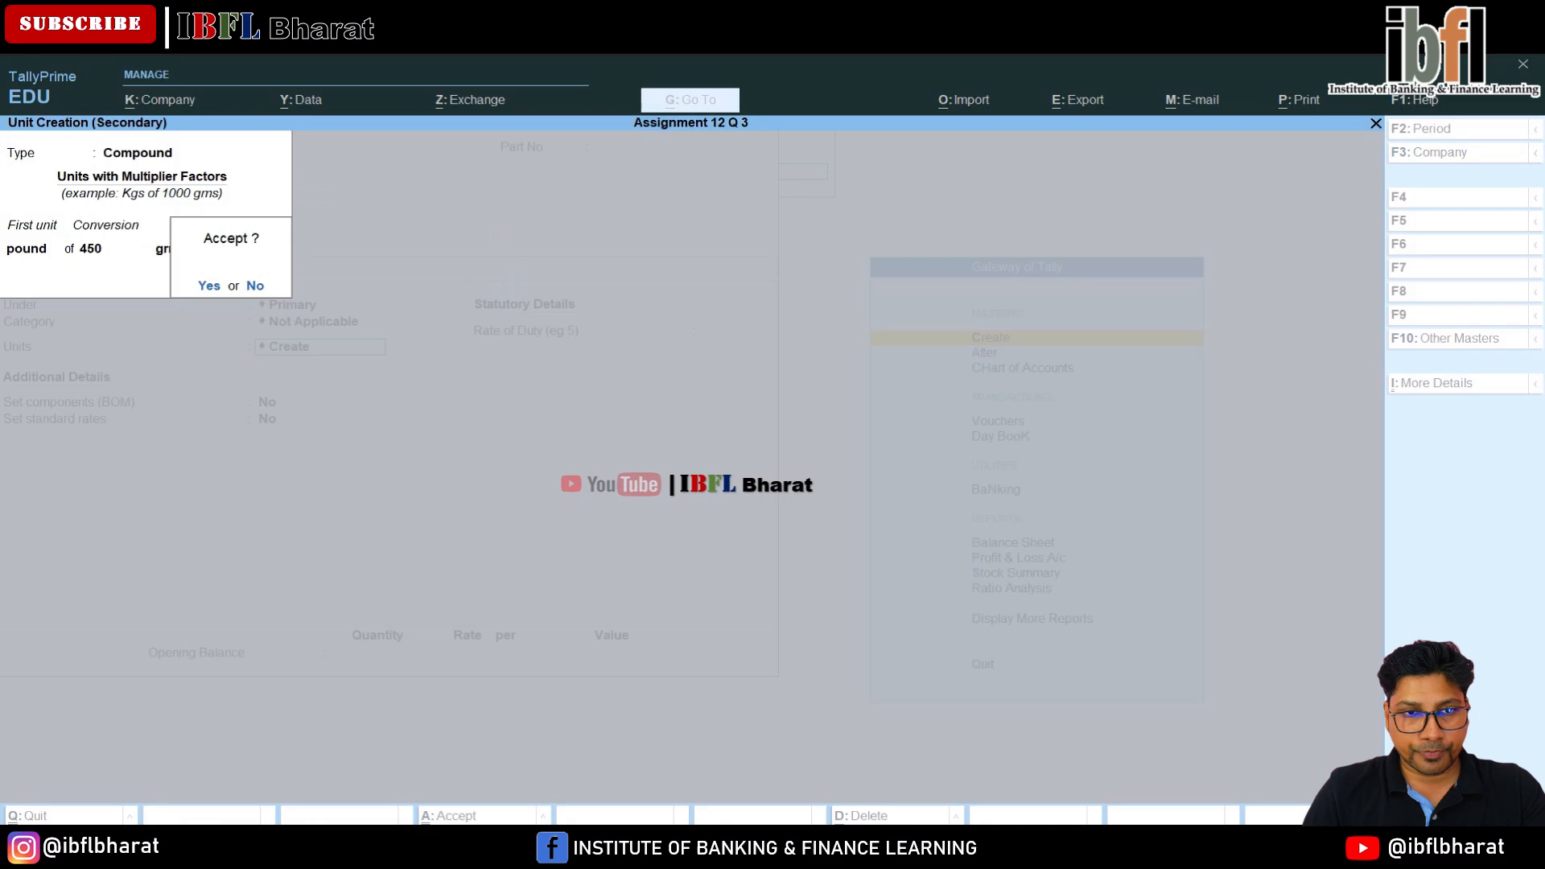
key(Return)
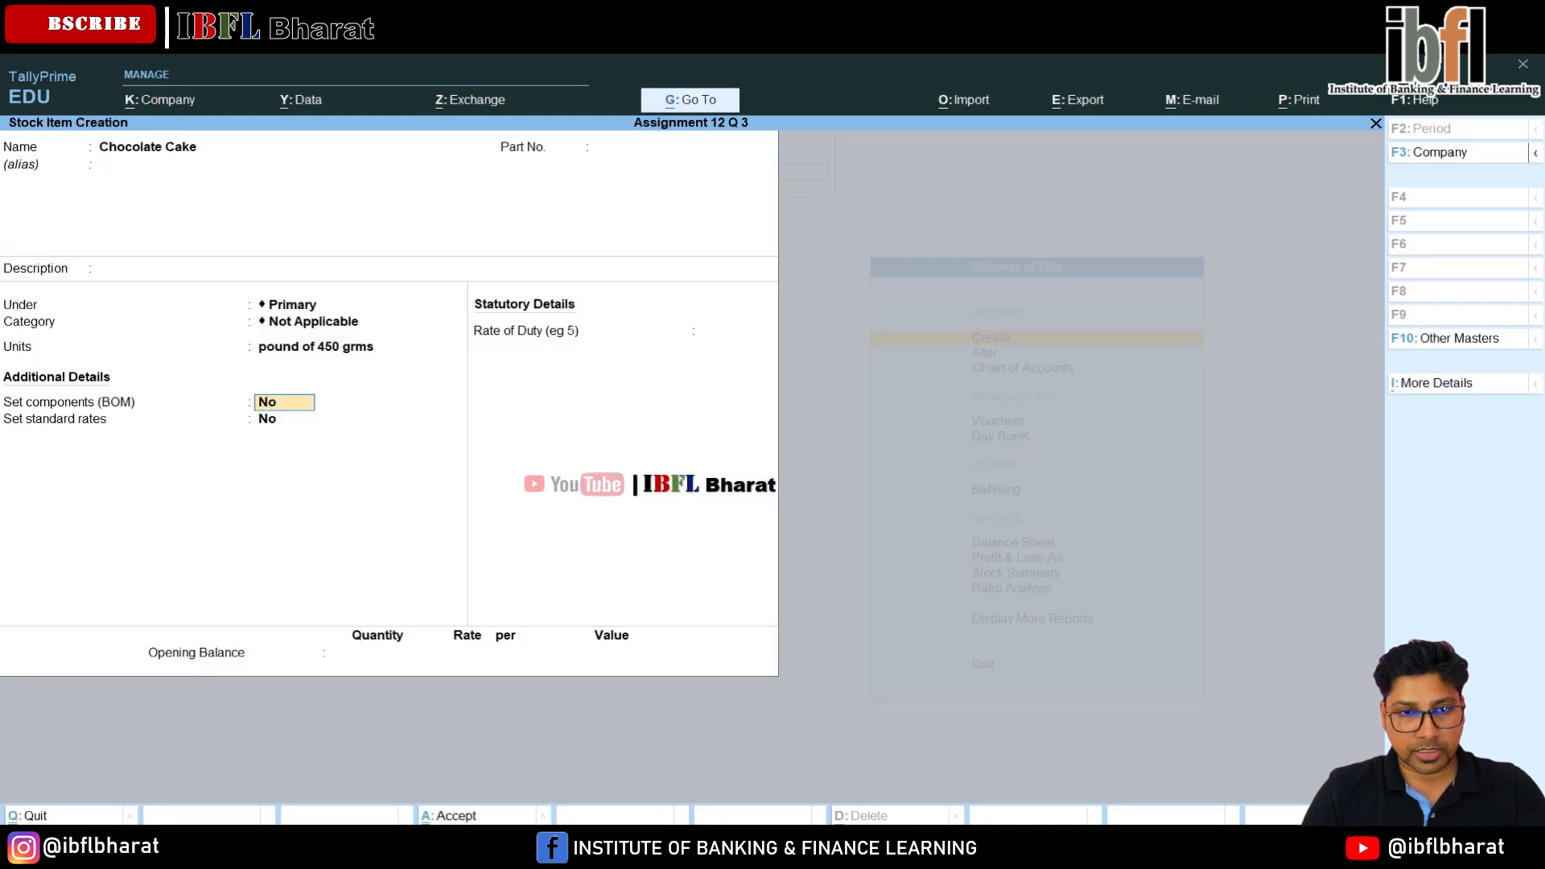
Enable components for Chocolate Cake and start a BOM named Ch CAke with 1 pound 225 grms as the unit of manufacture.
text(y)
key(Return)
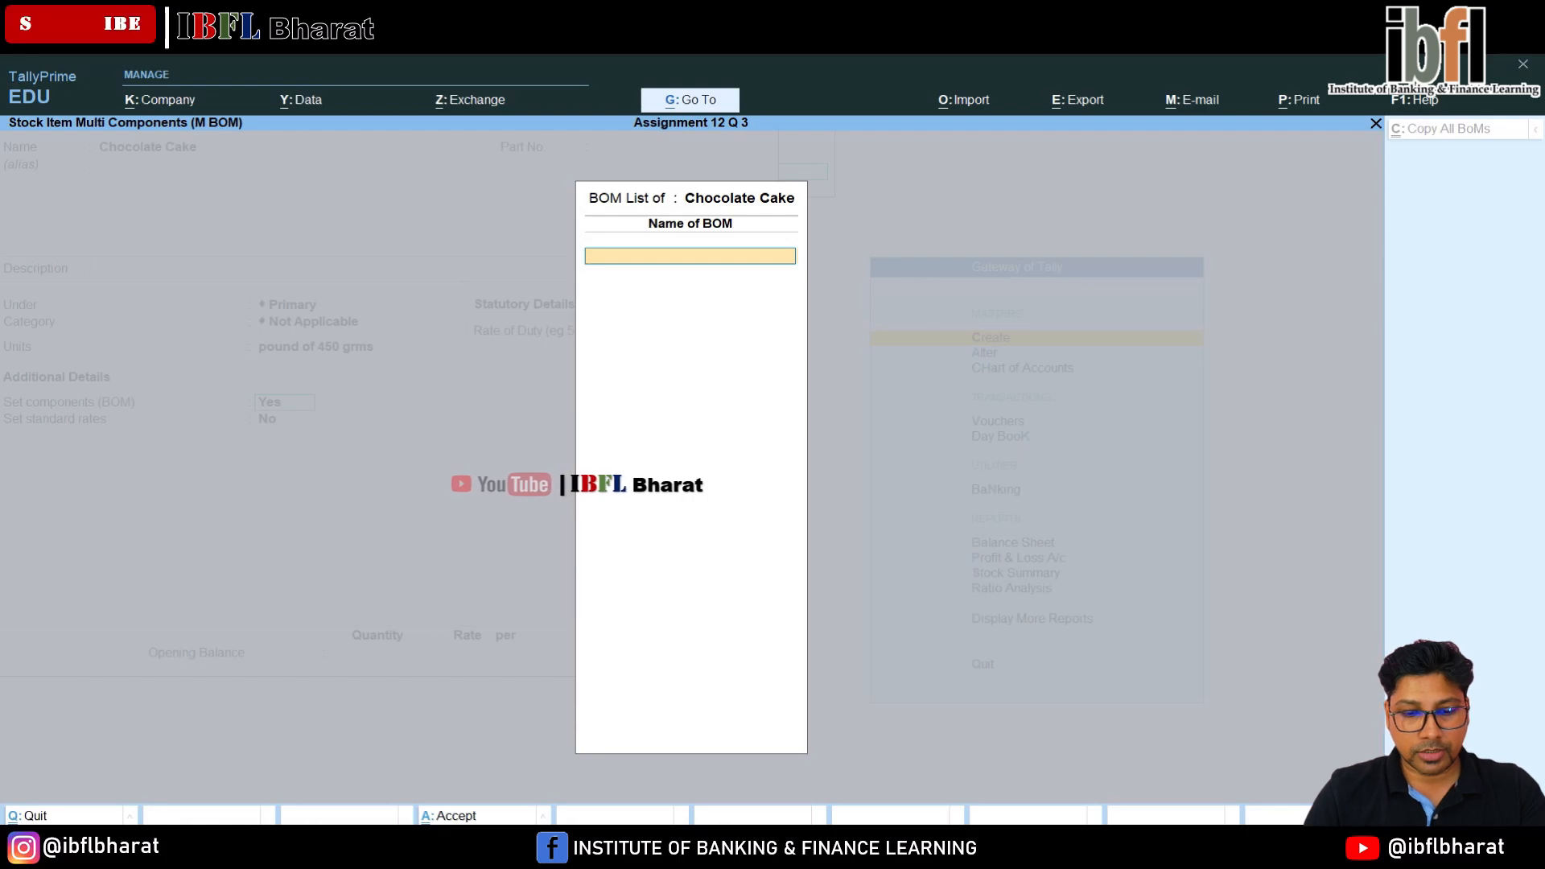
text(Ch CAke)
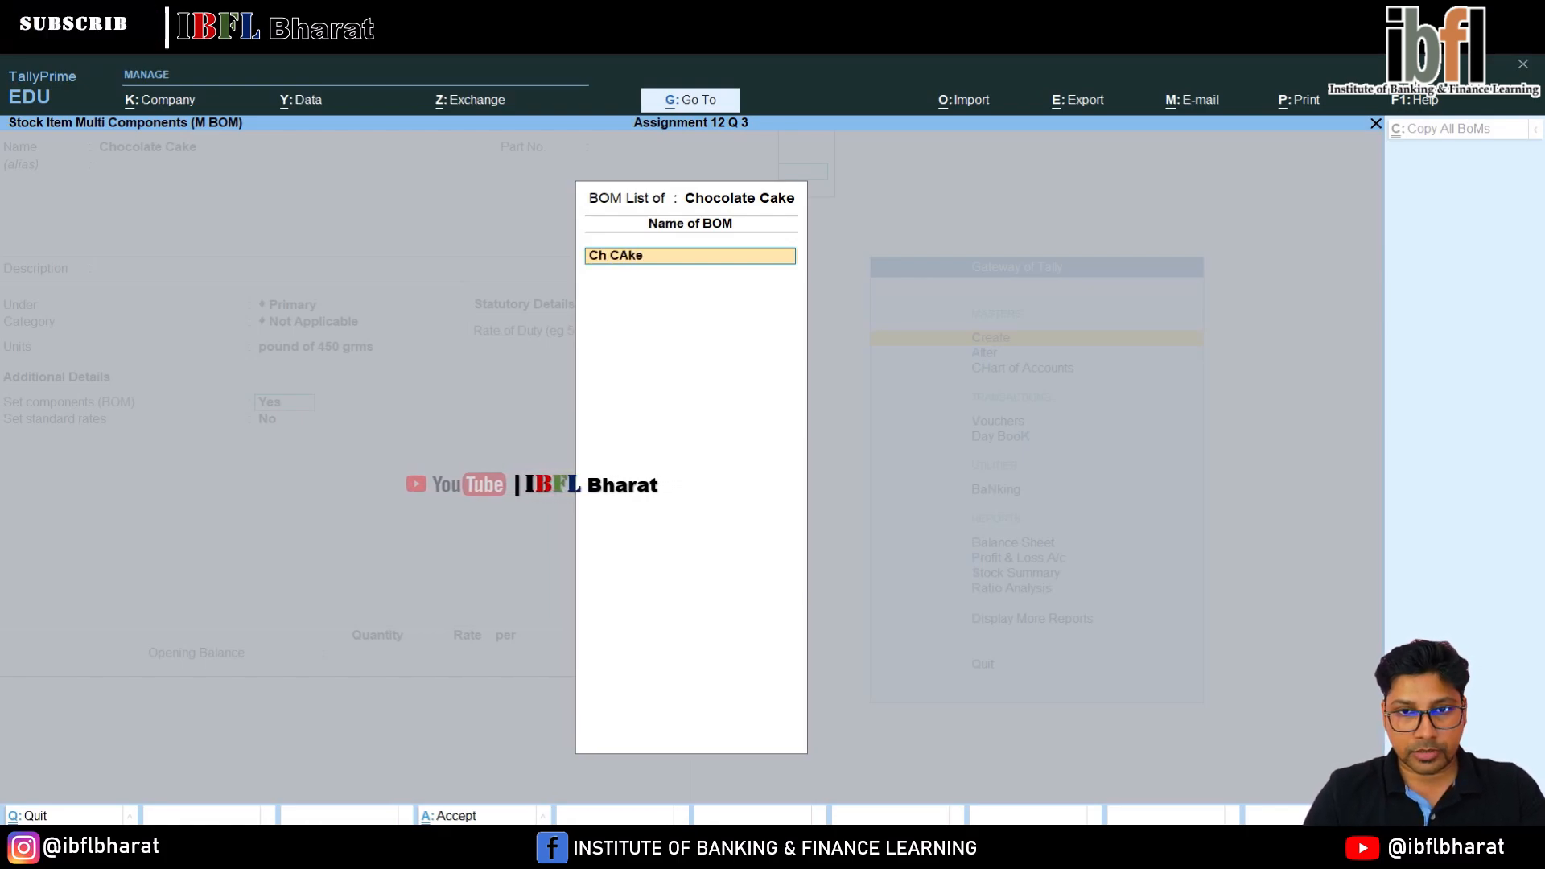
key(Return)
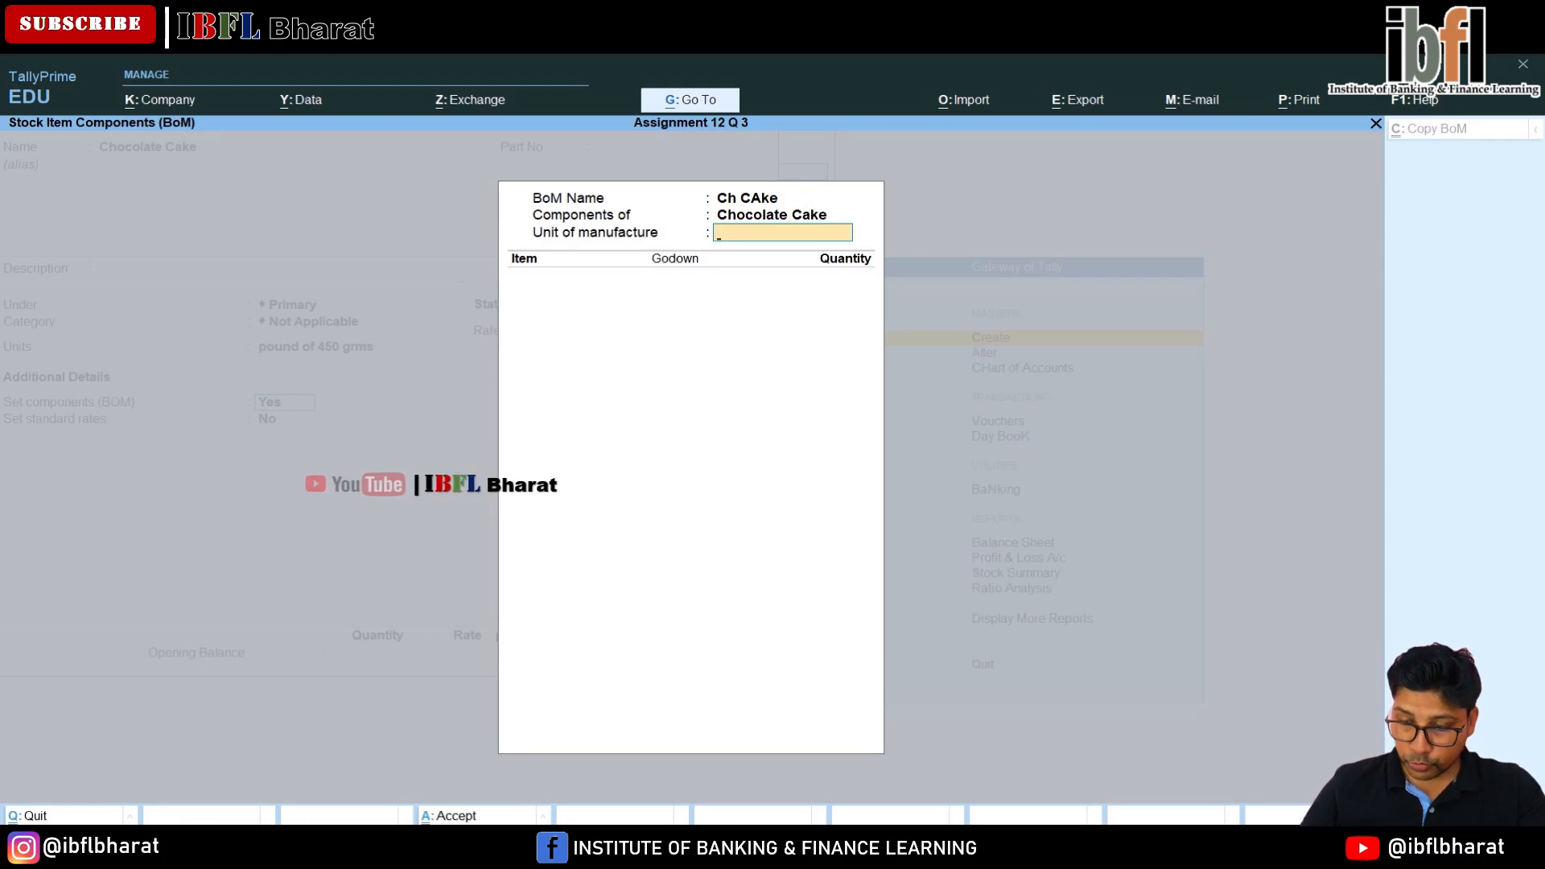
key(Return)
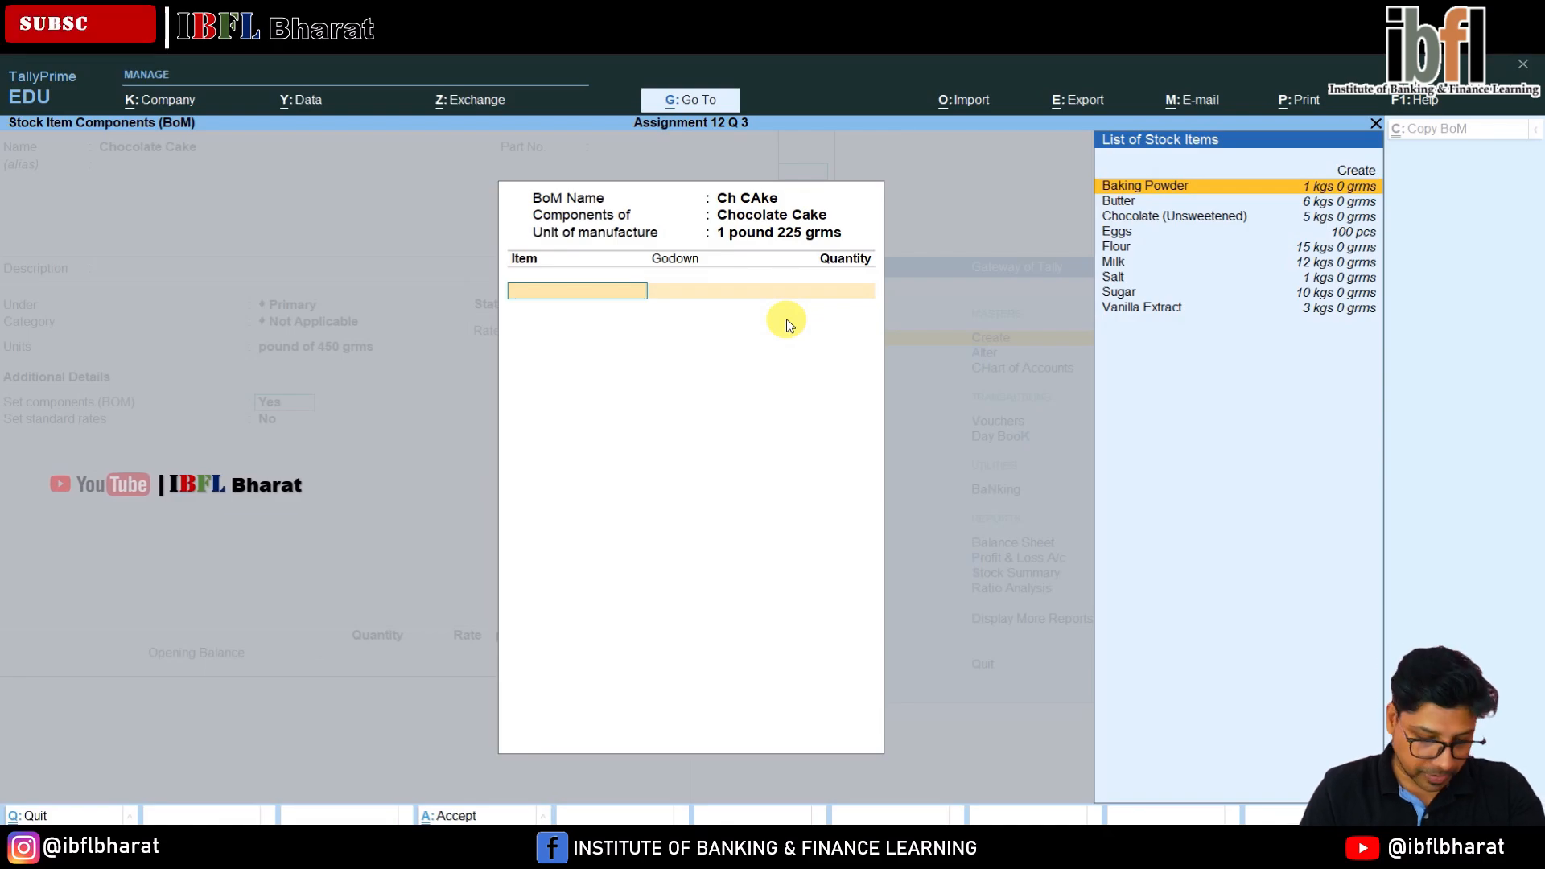
Add Butter from the Lajpat Nagar godown to the BOM with a quantity of 0-125 kgs.
text(bu)
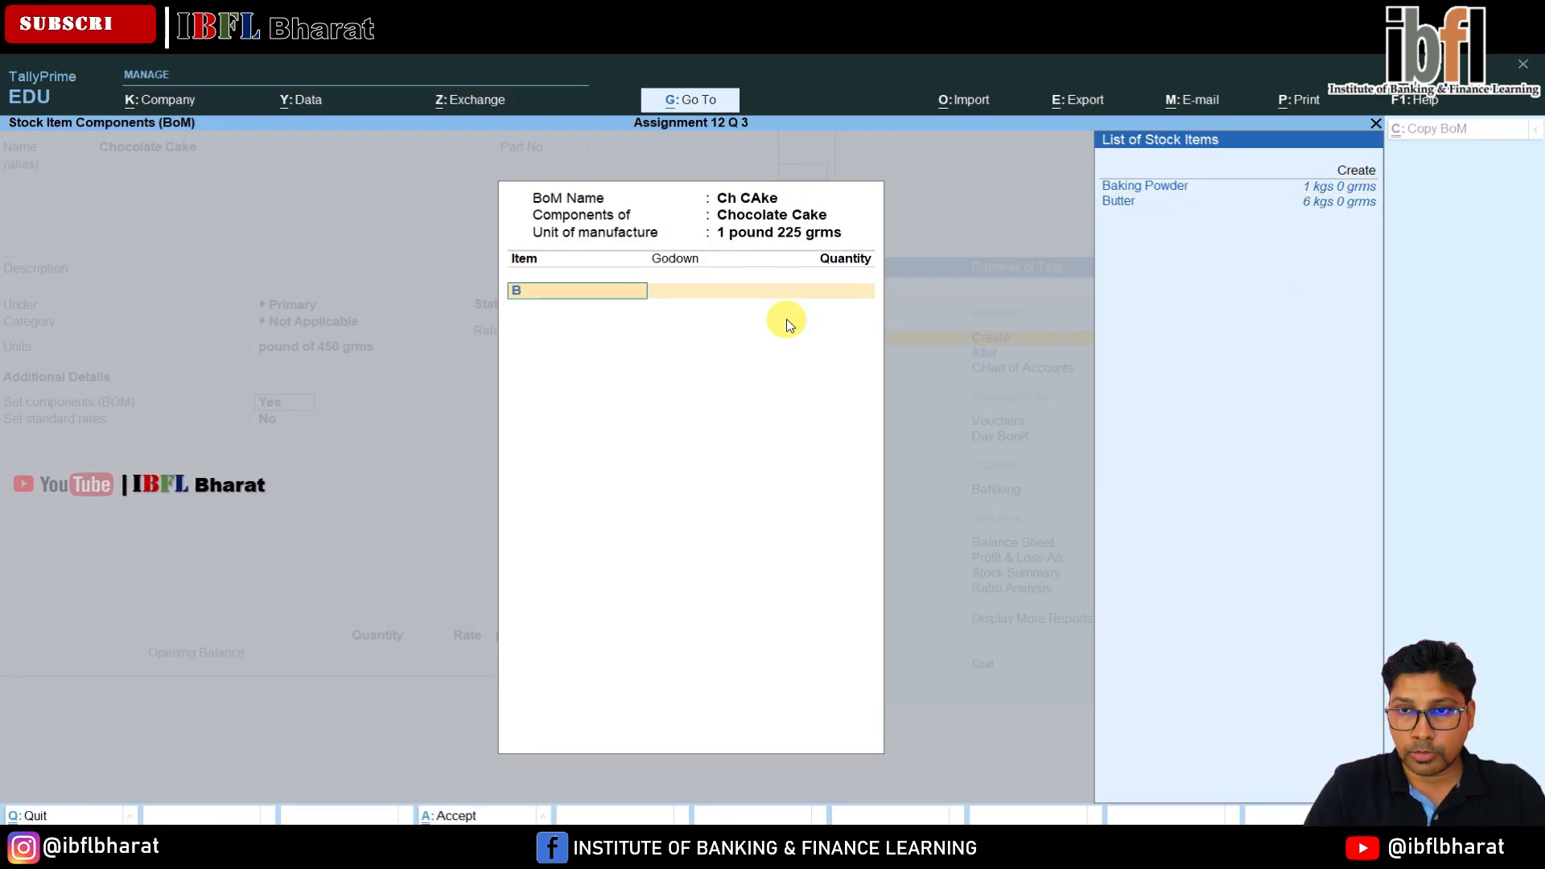
key(Return)
key(Return)
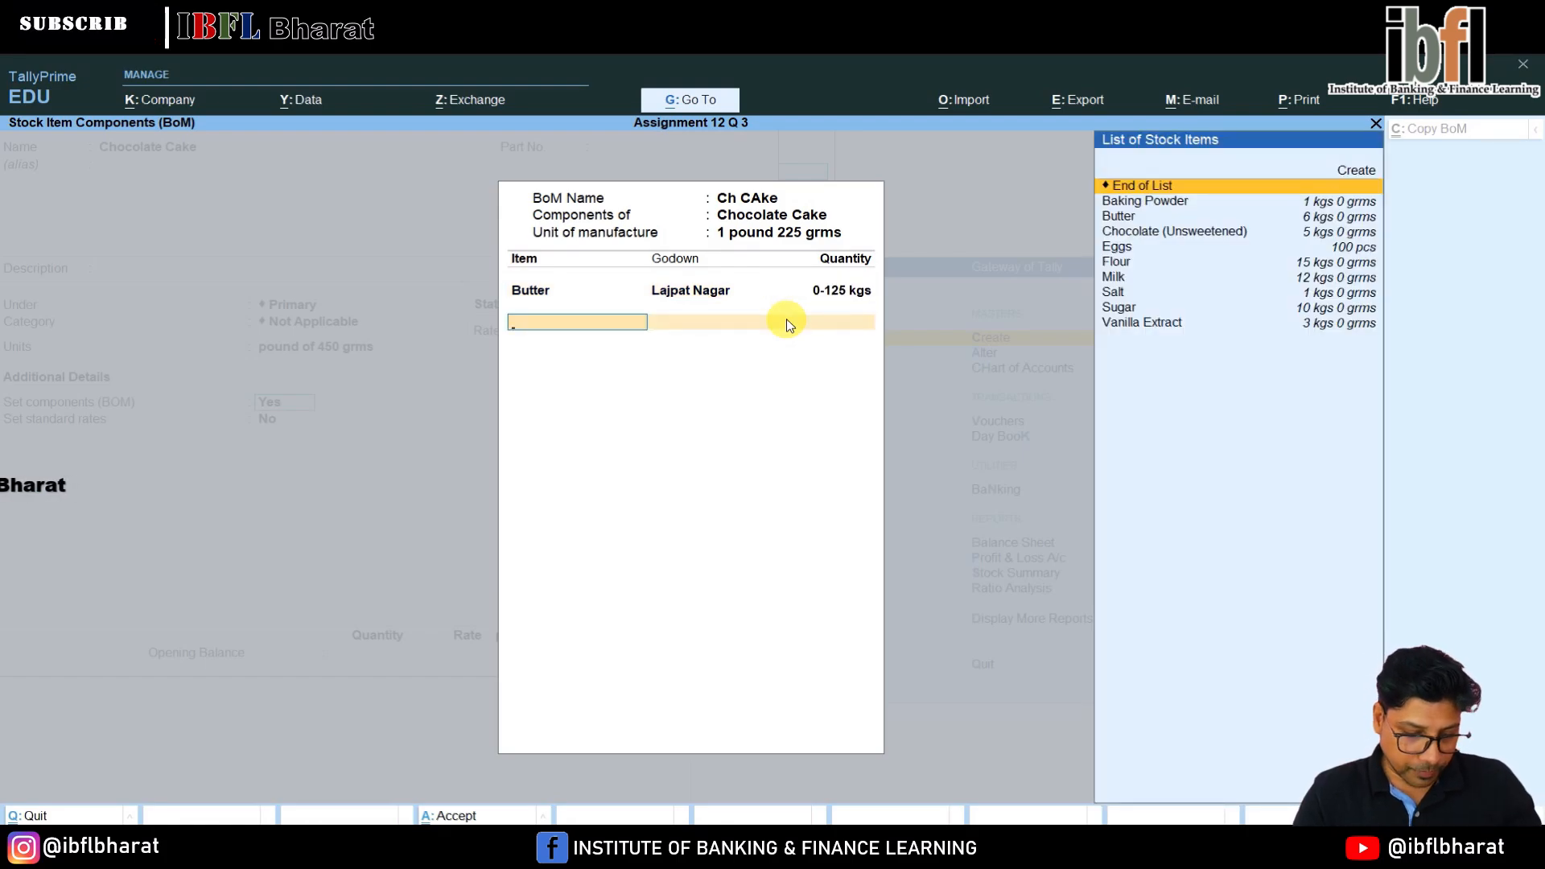
Add Sugar from the Lajpat Nagar godown to the BOM with a quantity of 0-200 kgs.
key(Down)
key(Down)
key(Down)
key(Down)
key(Down)
key(Down)
key(Down)
key(Down)
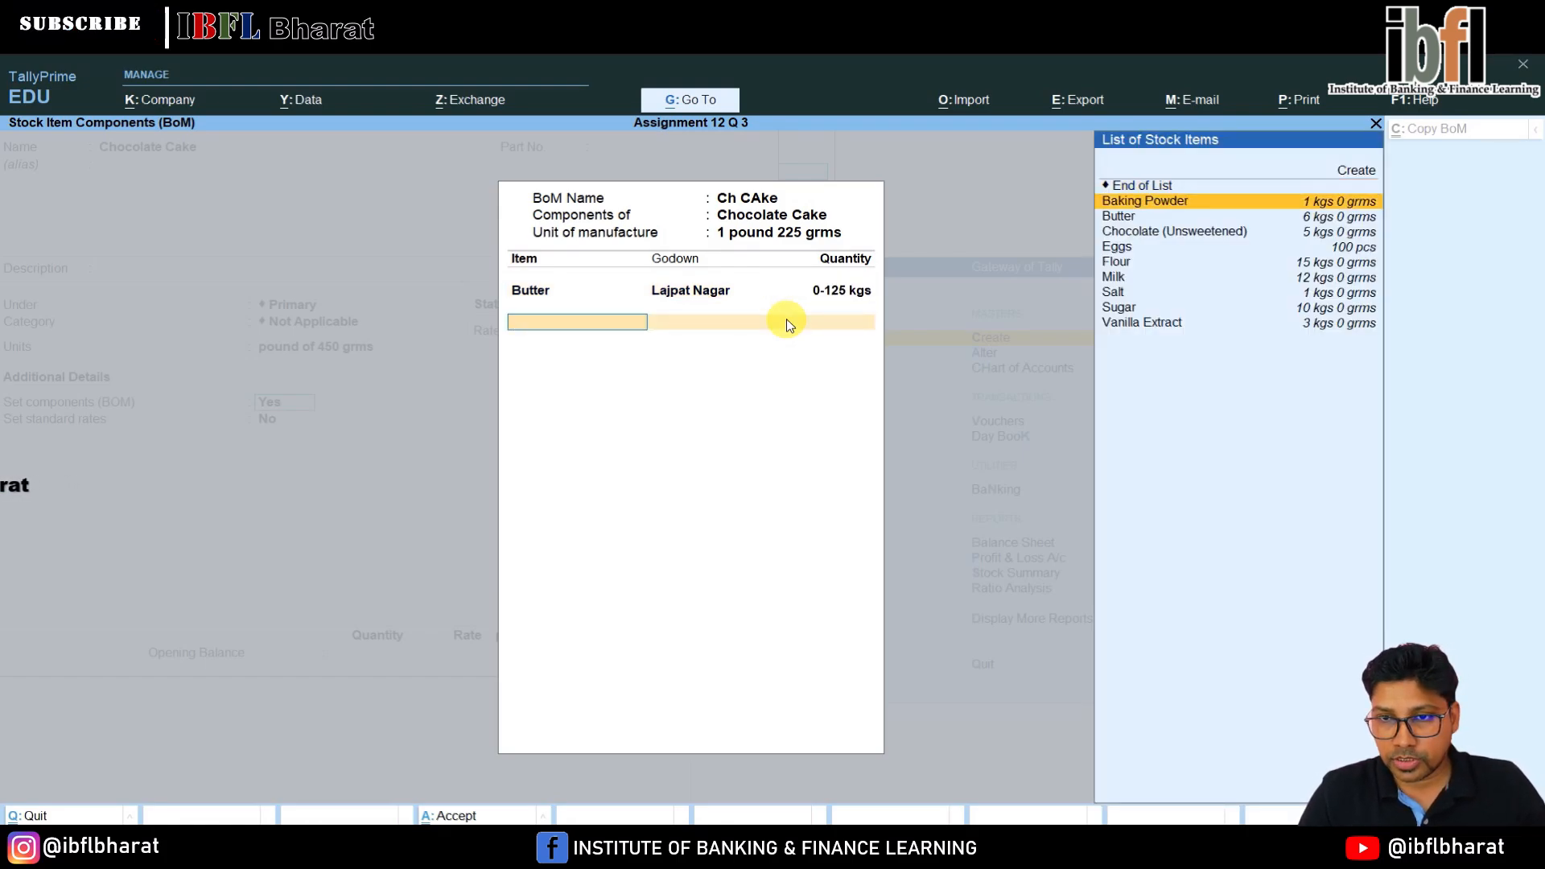
key(Return)
key(Return)
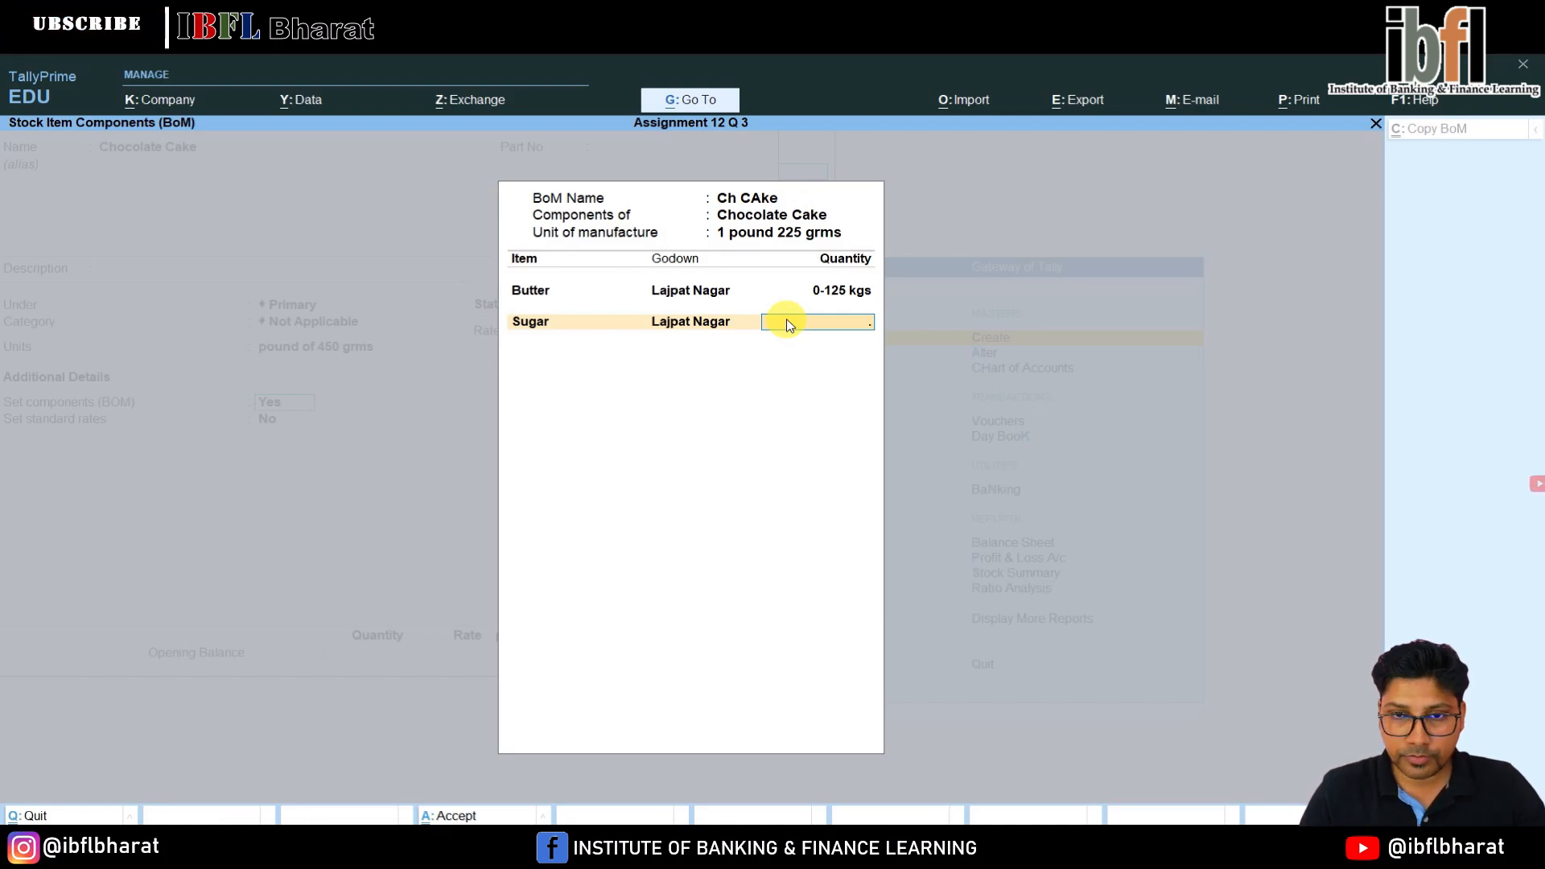
text(0-200)
key(Return)
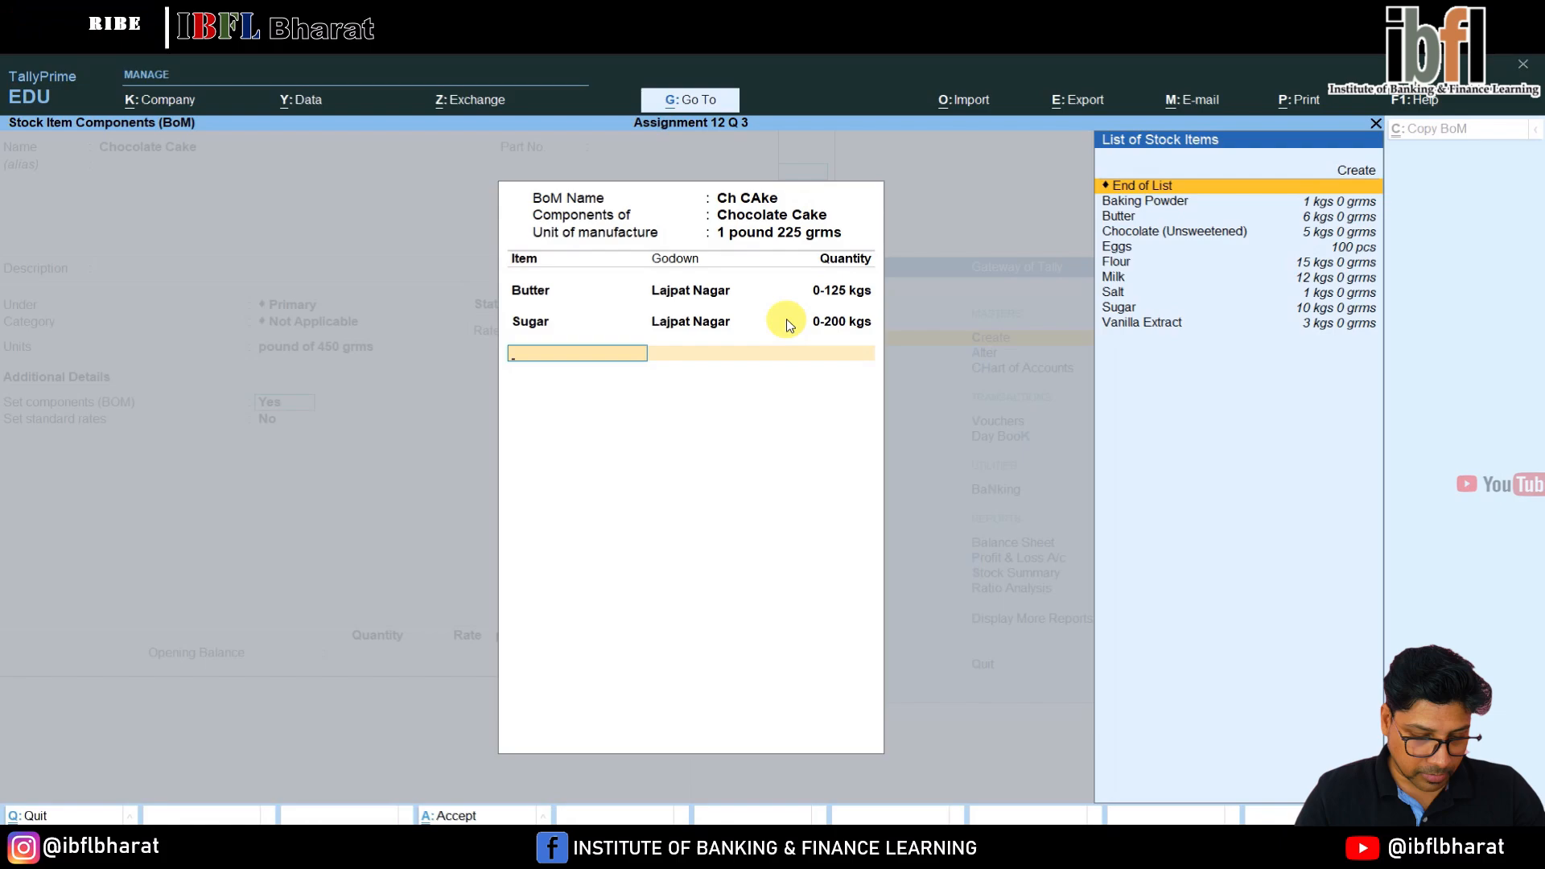
Add Chocolate (Unsweetened) from the Lajpat Nagar godown to the BOM with a quantity of .085 kgs.
key(Down)
key(Down)
key(Down)
key(Return)
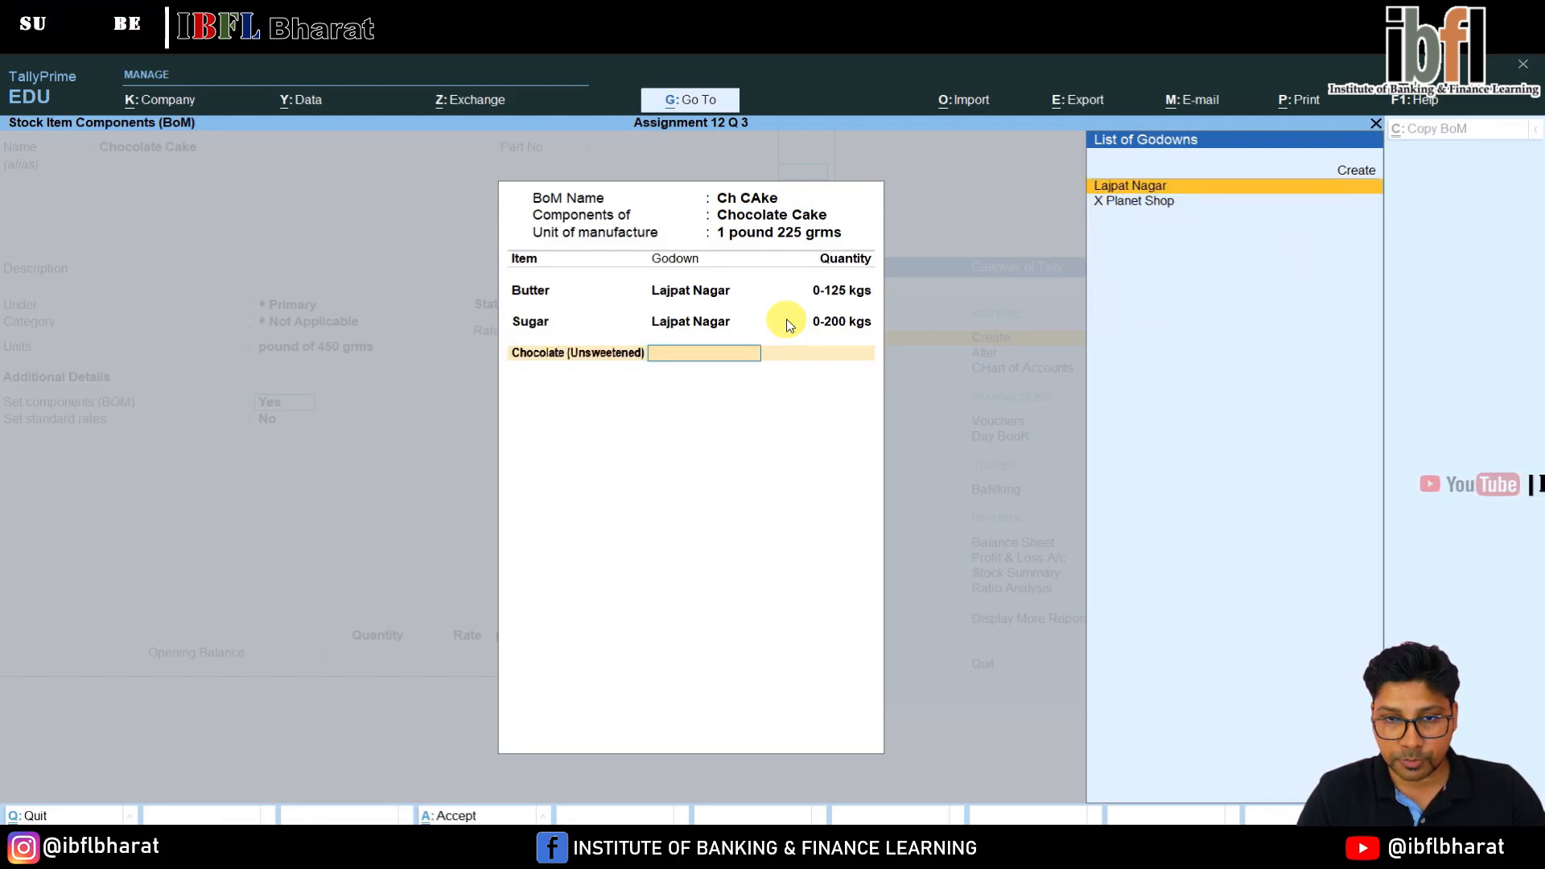
key(Return)
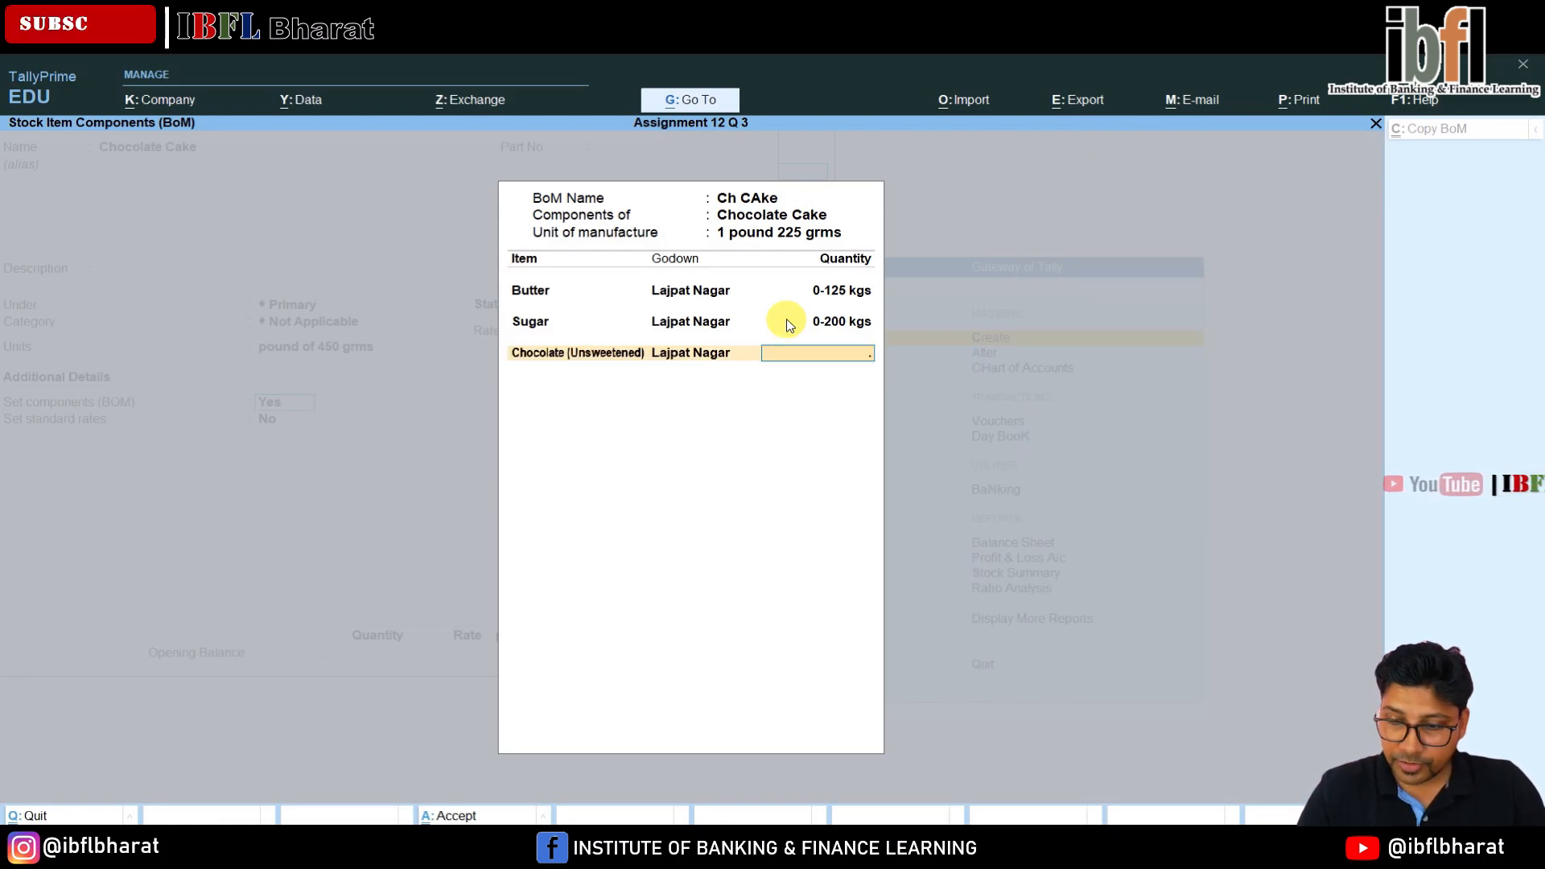
text(.085)
key(Return)
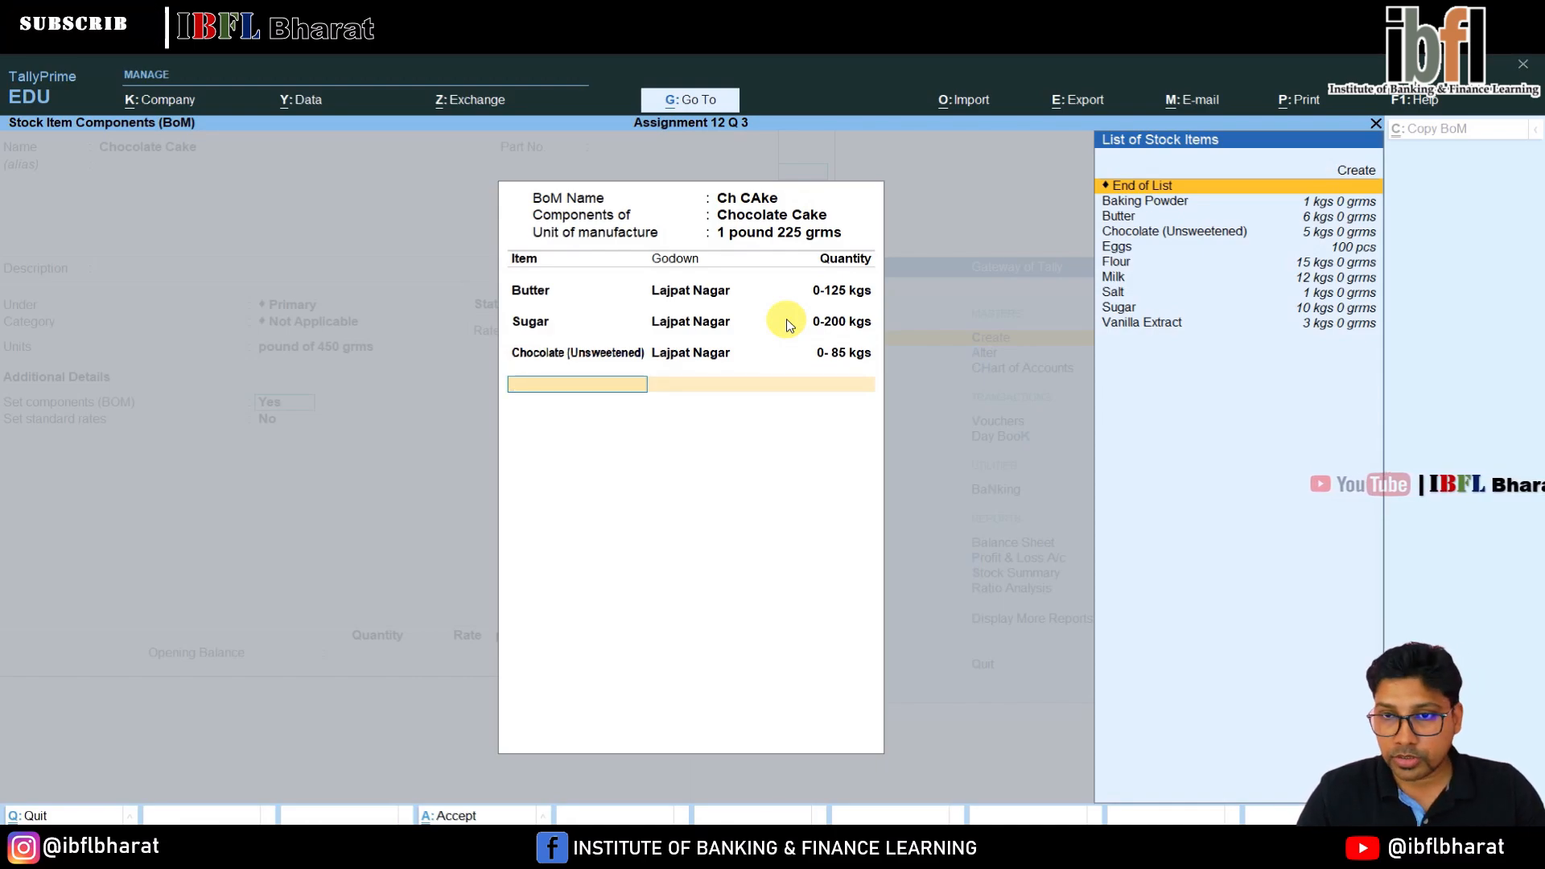
Add Flour from the Lajpat Nagar godown to the BOM with a quantity of .350 kgs.
key(Down)
key(Down)
key(Down)
key(Down)
key(Down)
key(Return)
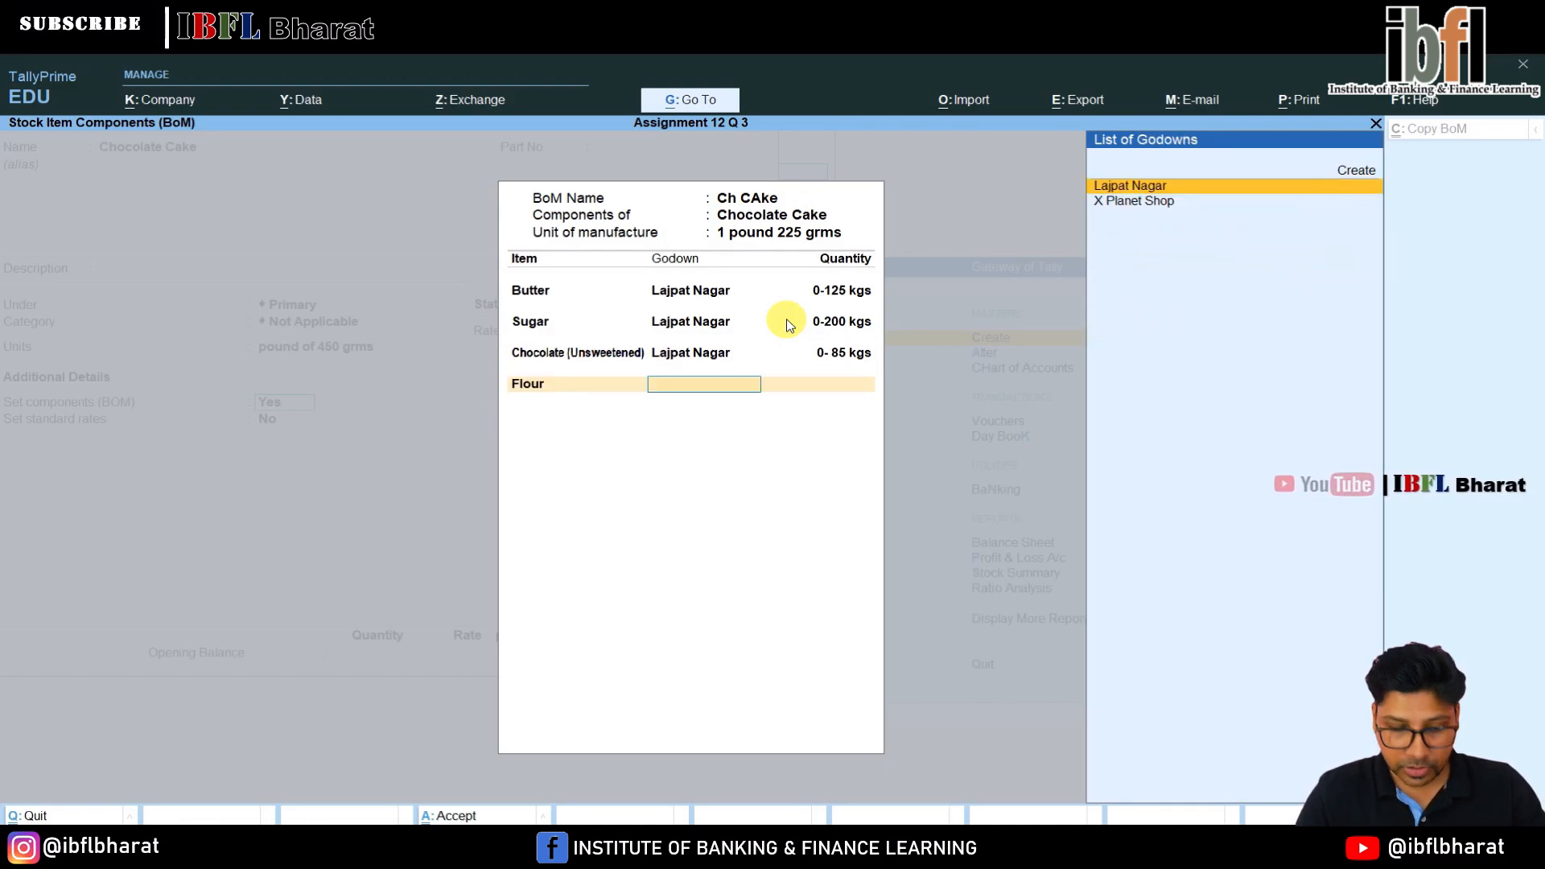
key(Return)
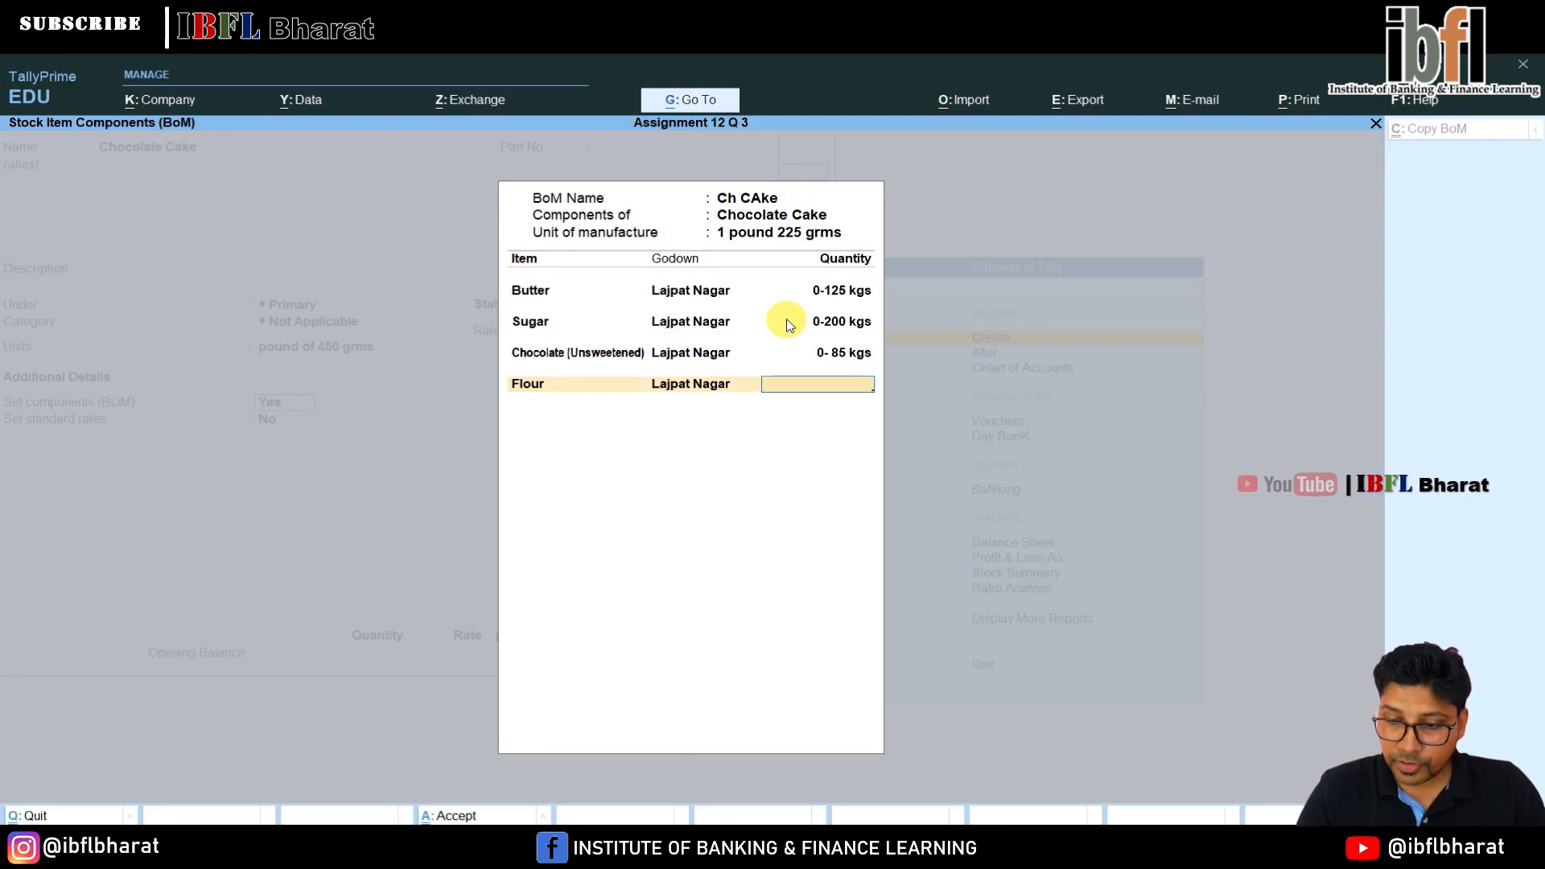
text(.350)
key(Return)
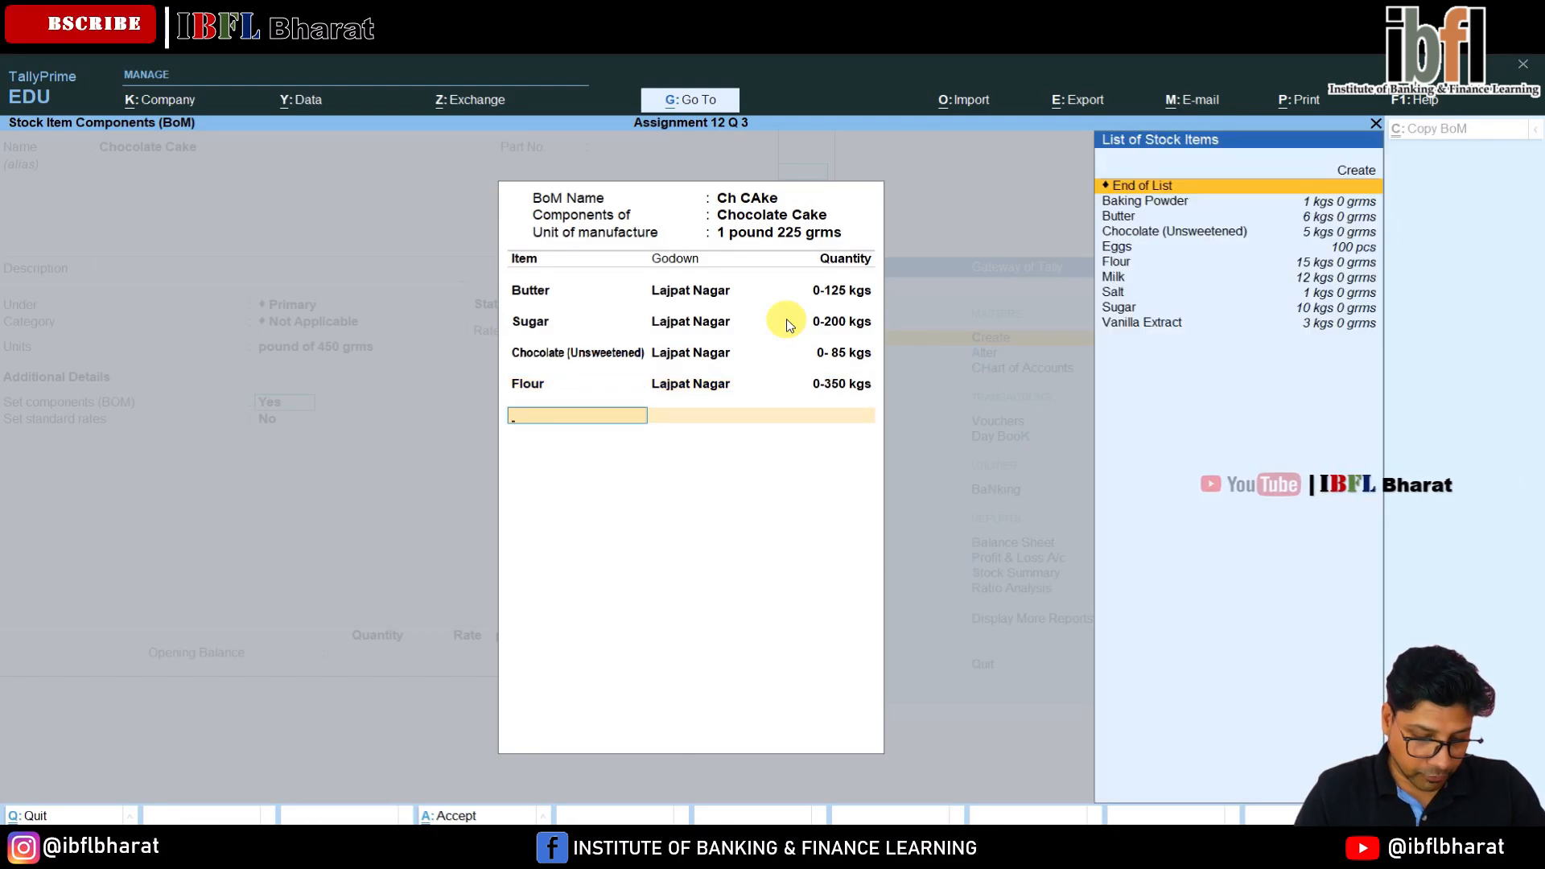
Add Milk from the Lajpat Nagar godown to the BOM with a quantity of .300 kgs.
key(Down)
key(Down)
key(Down)
key(Down)
key(Down)
key(Down)
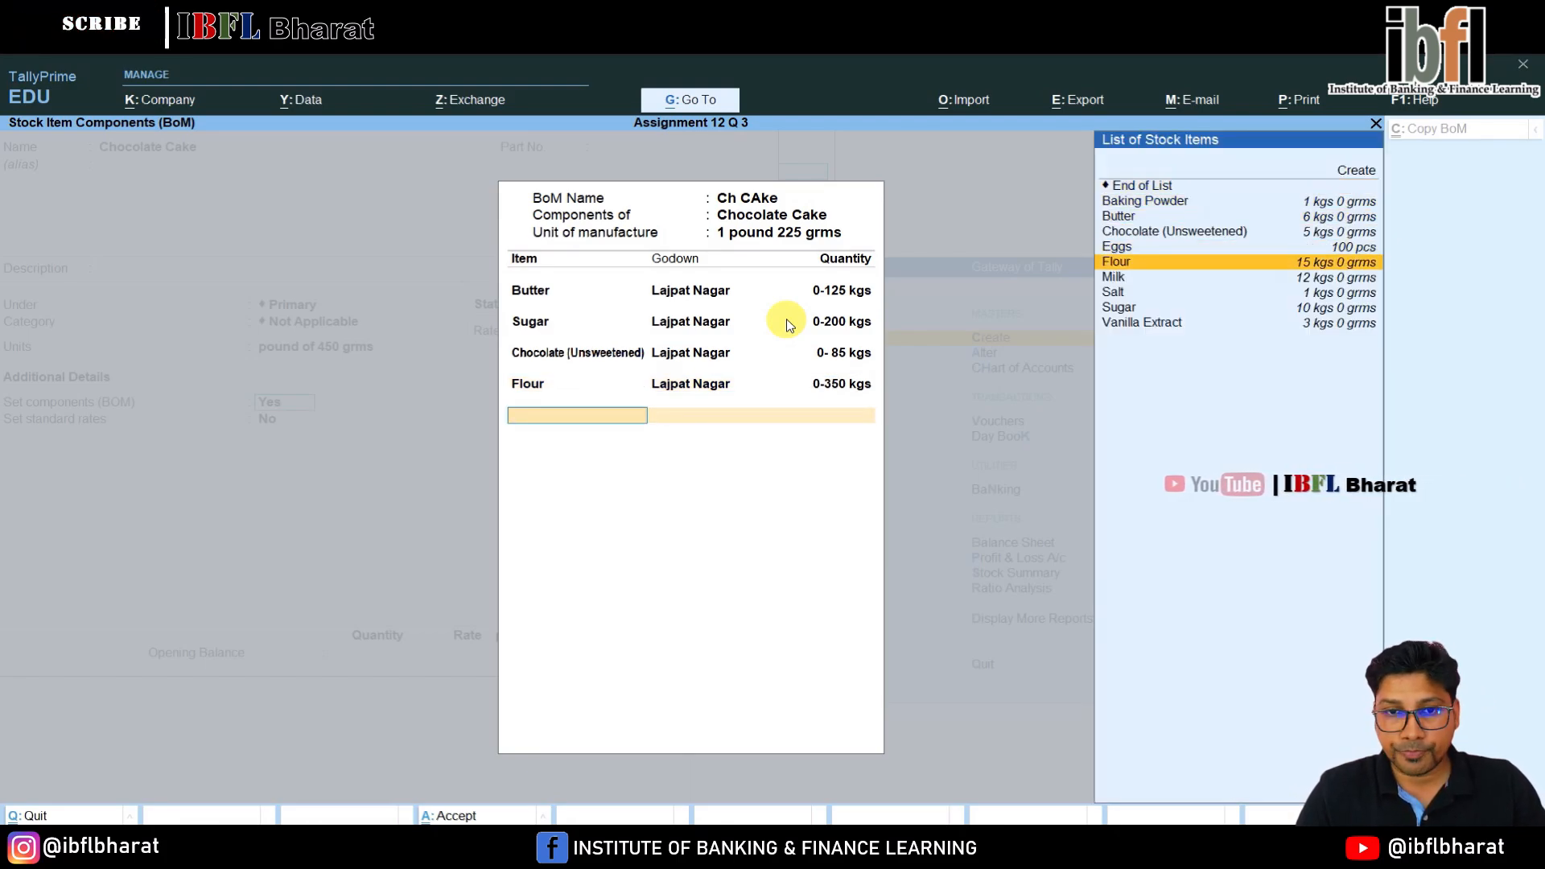
key(Return)
key(Return)
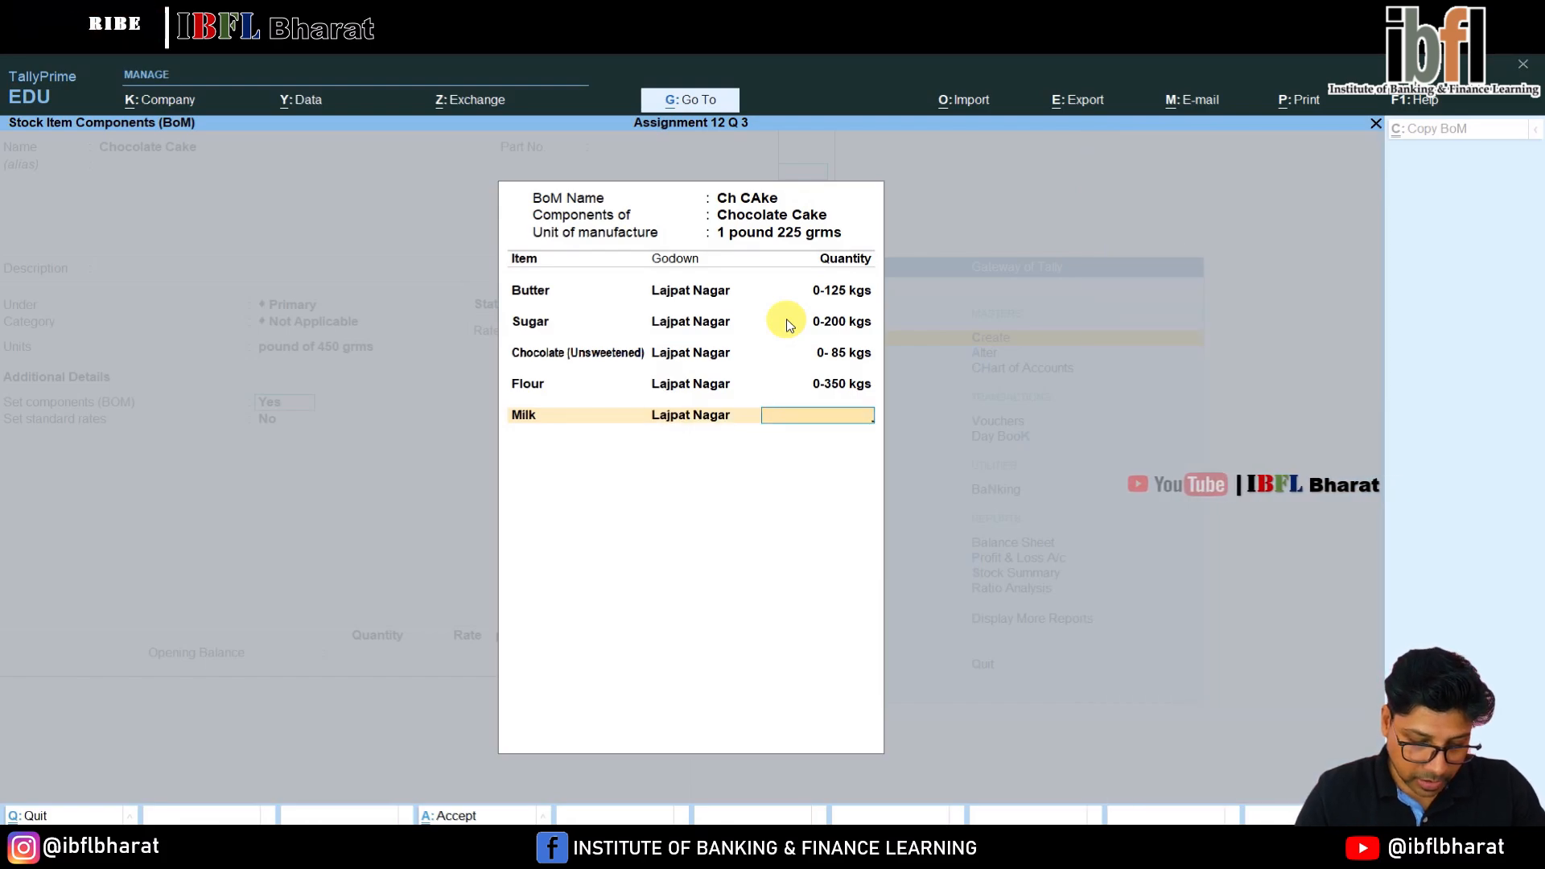
text(.300)
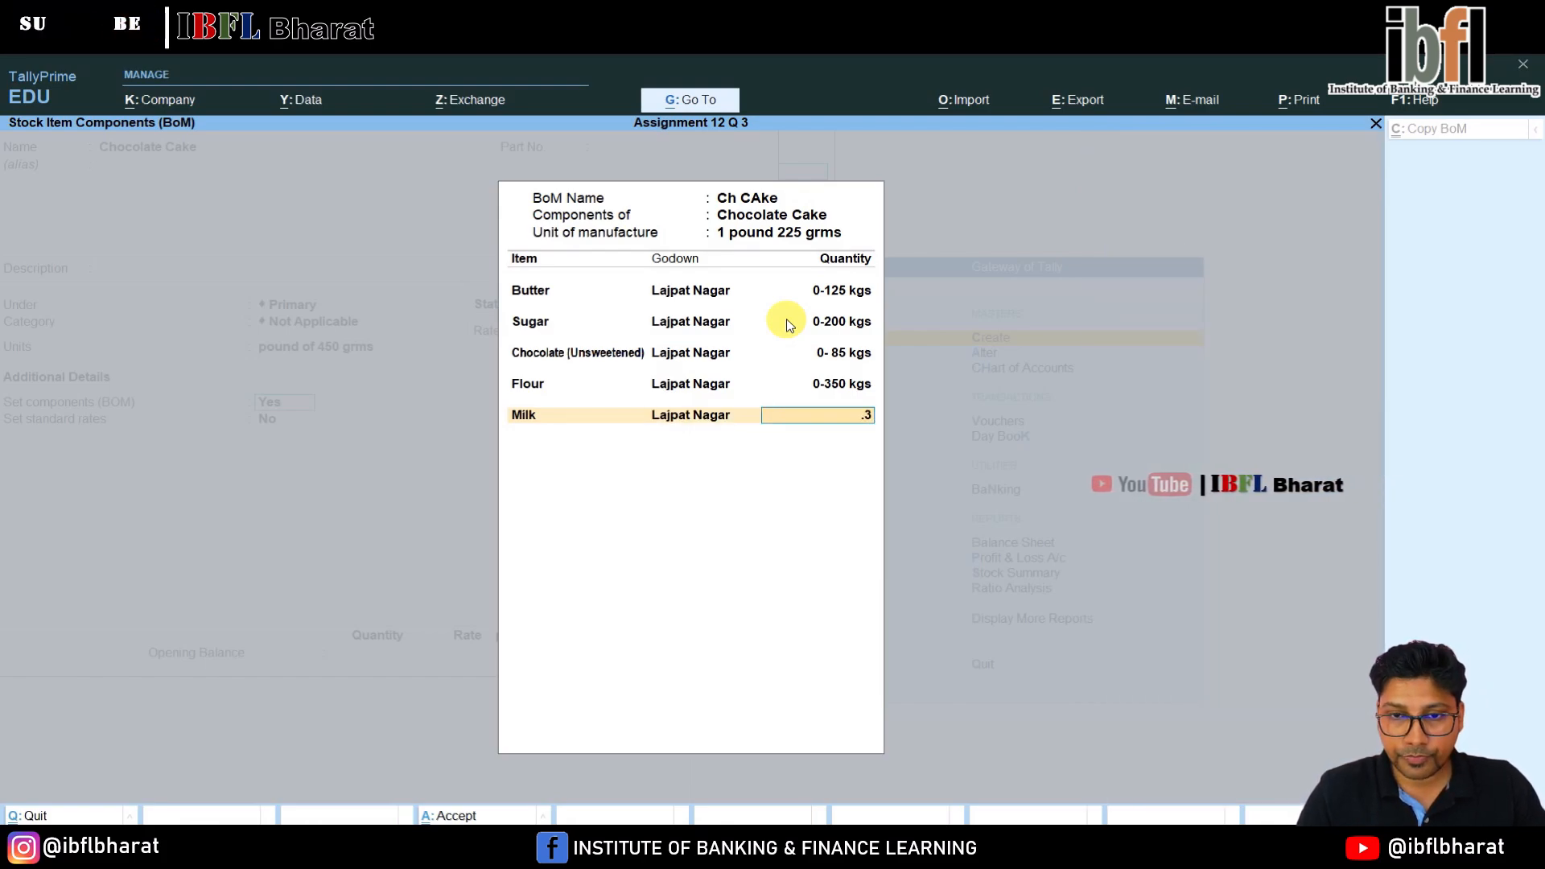
key(Return)
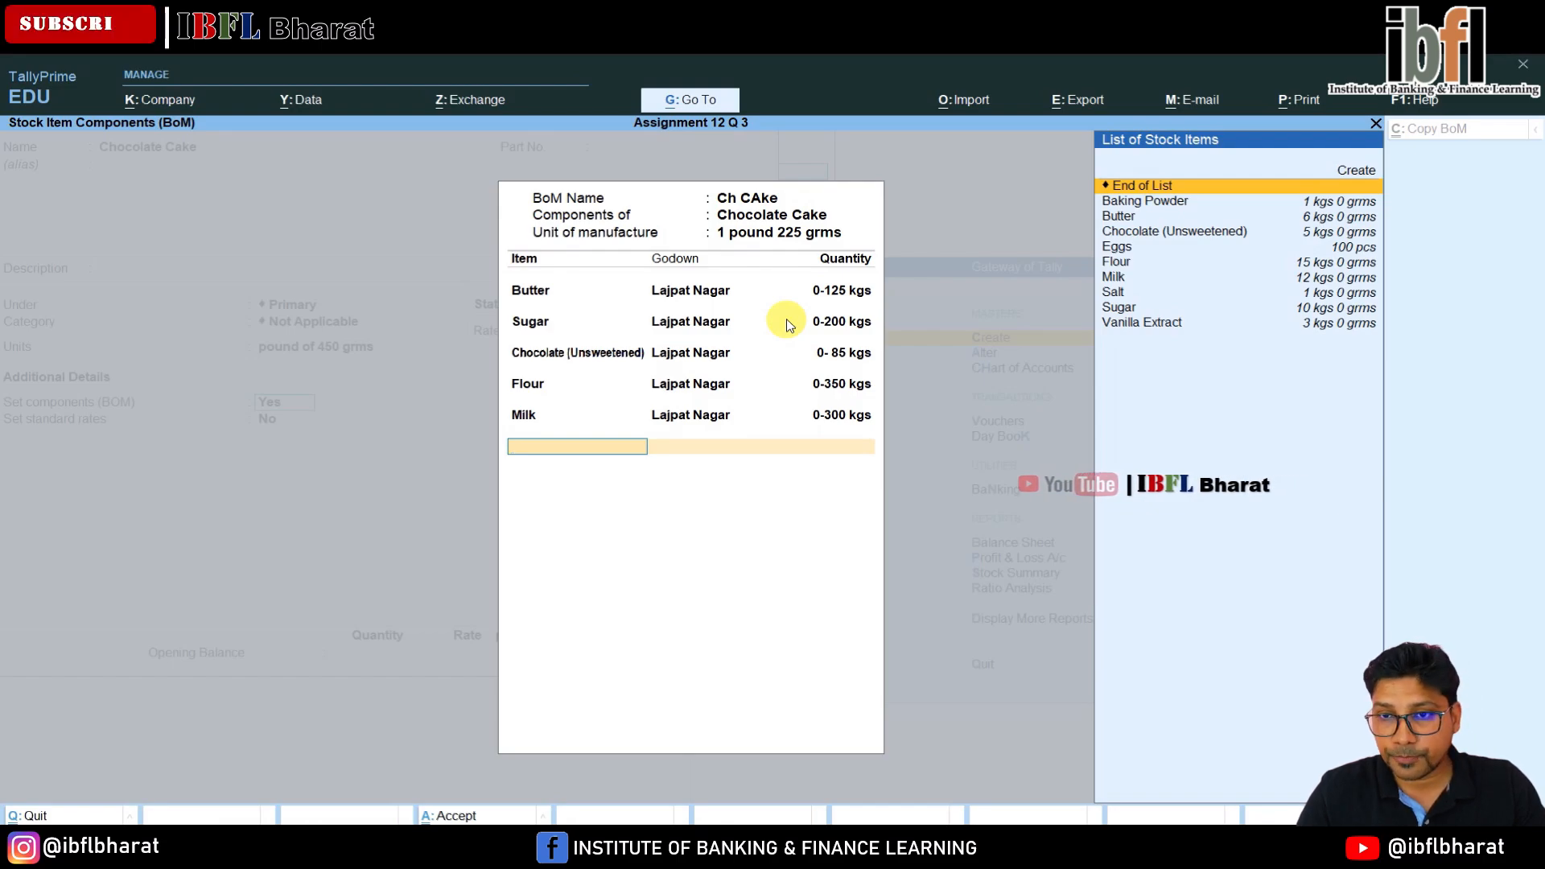
Add Eggs from the Lajpat Nagar godown to the BOM with a quantity of 3 pcs.
key(Down)
key(Down)
key(Down)
key(Down)
key(Return)
key(Return)
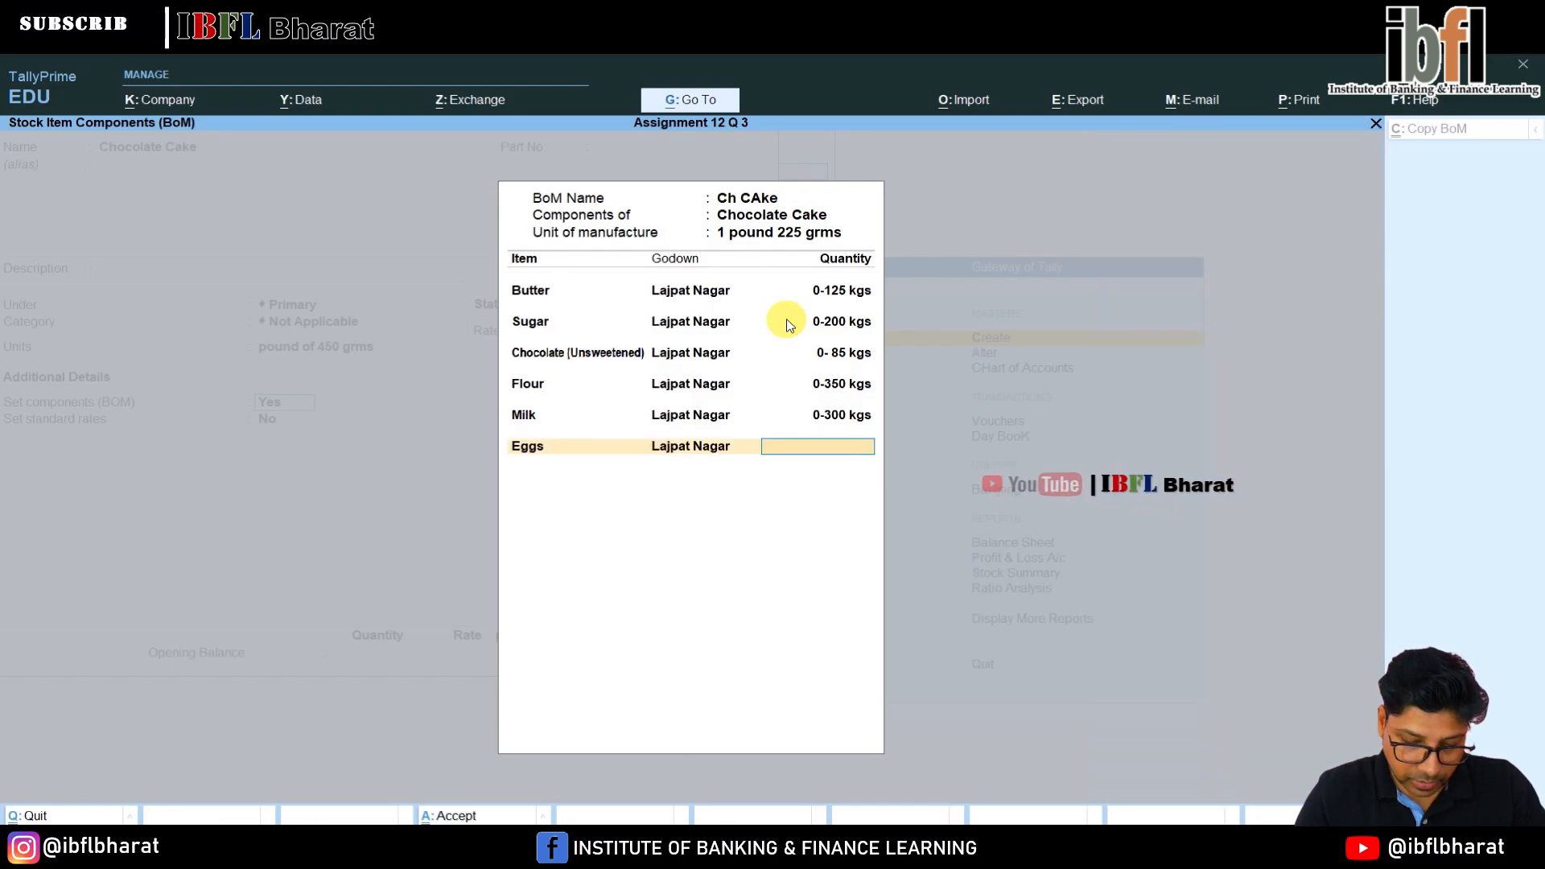
text(3)
key(Return)
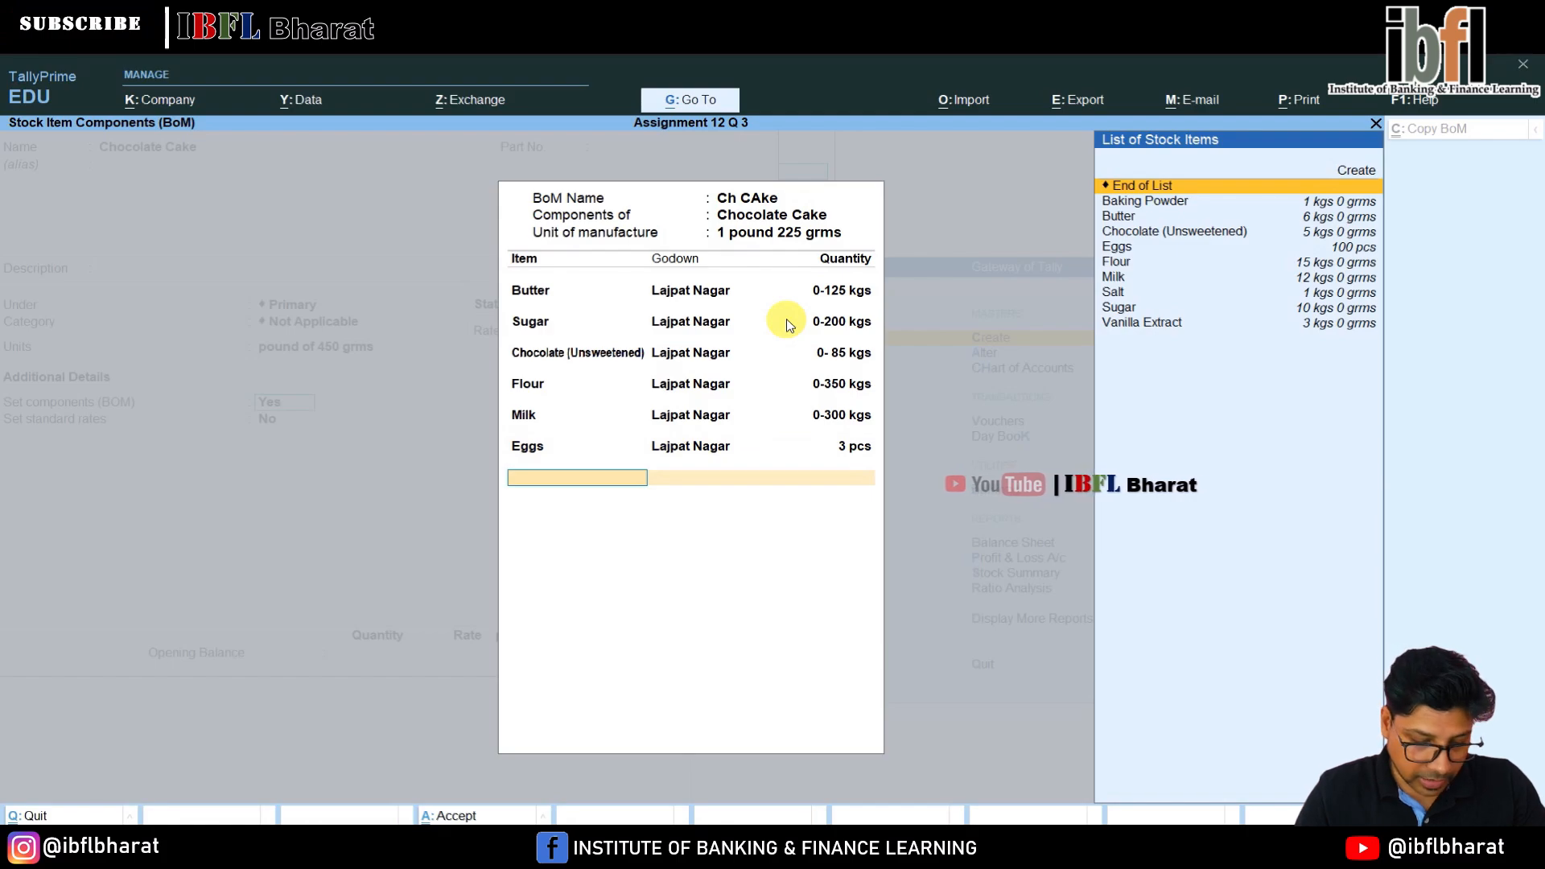
Add Vanilla Extract from the Lajpat Nagar godown to the BOM with a quantity of 0-15 kgs.
key(Down)
key(Down)
key(Down)
key(Down)
key(Down)
key(Down)
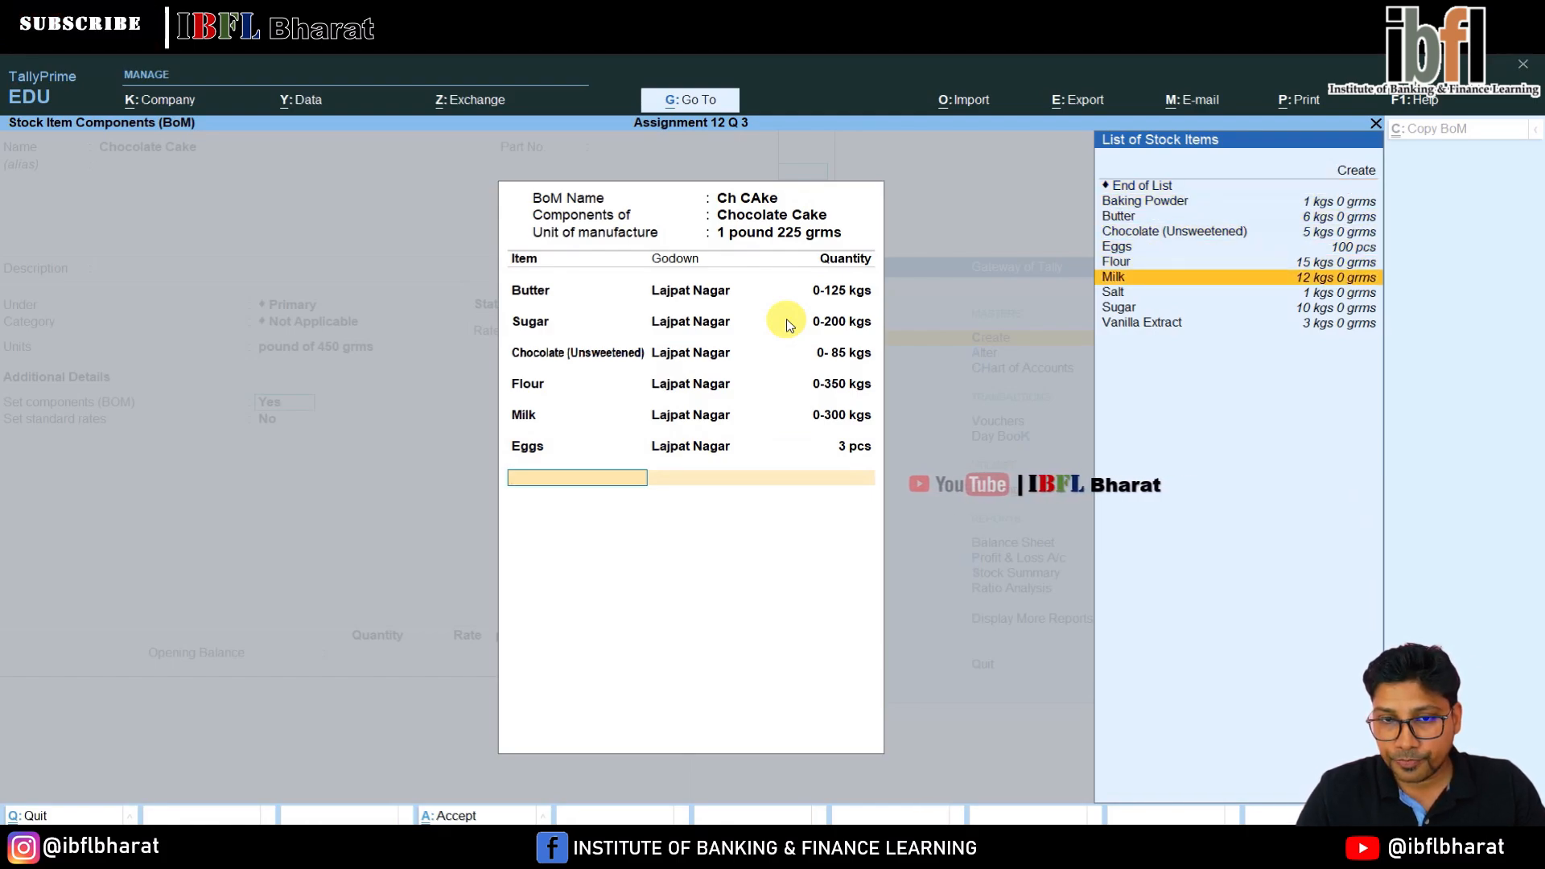
key(Down)
key(Down)
key(Down)
key(Return)
key(Return)
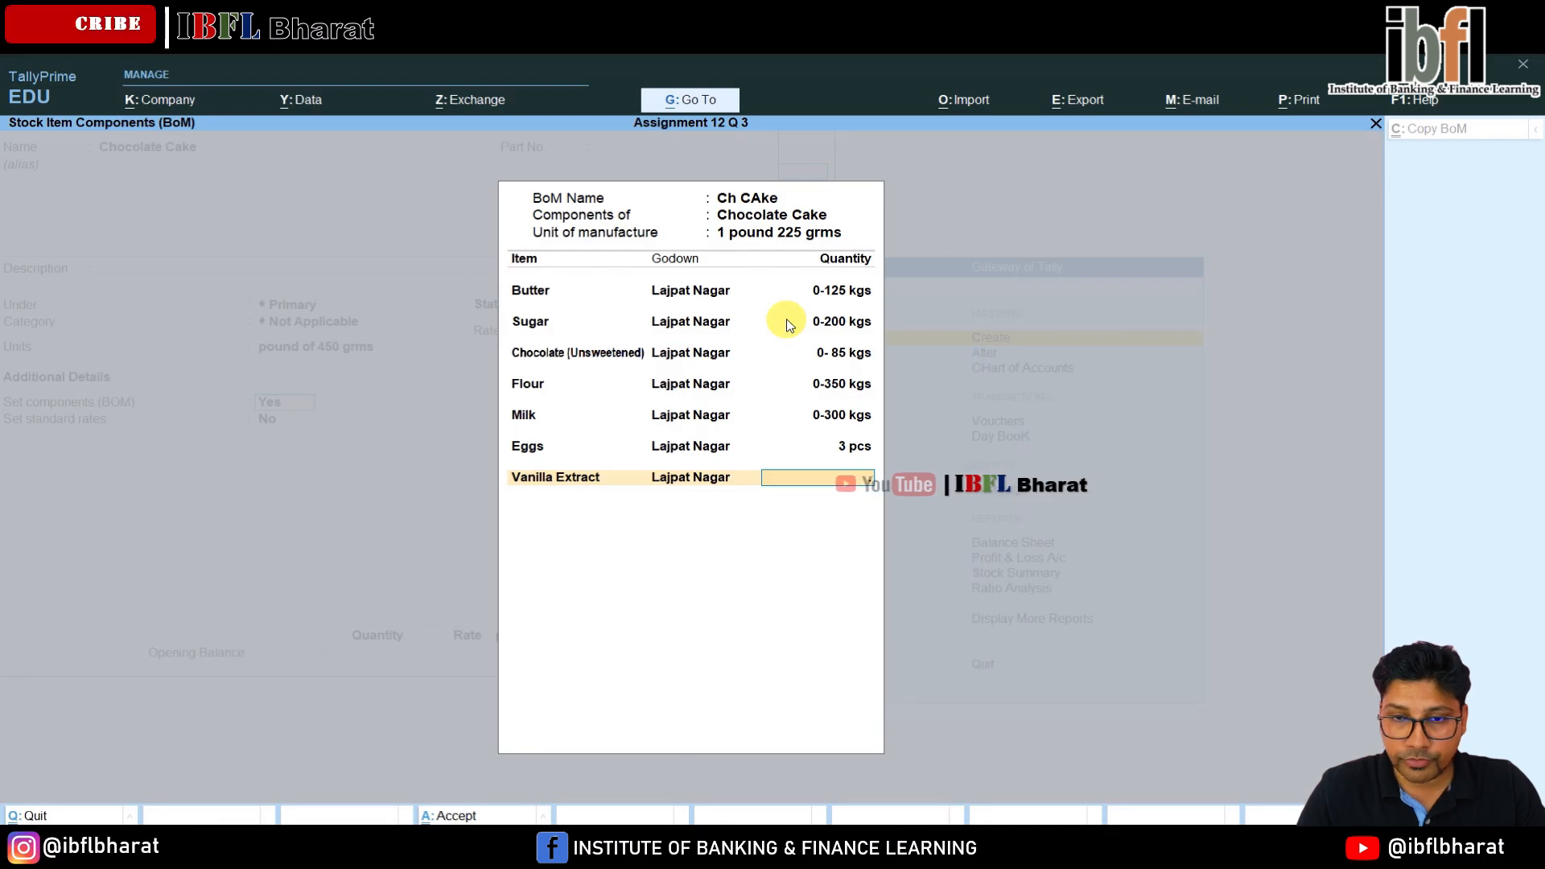
key(Return)
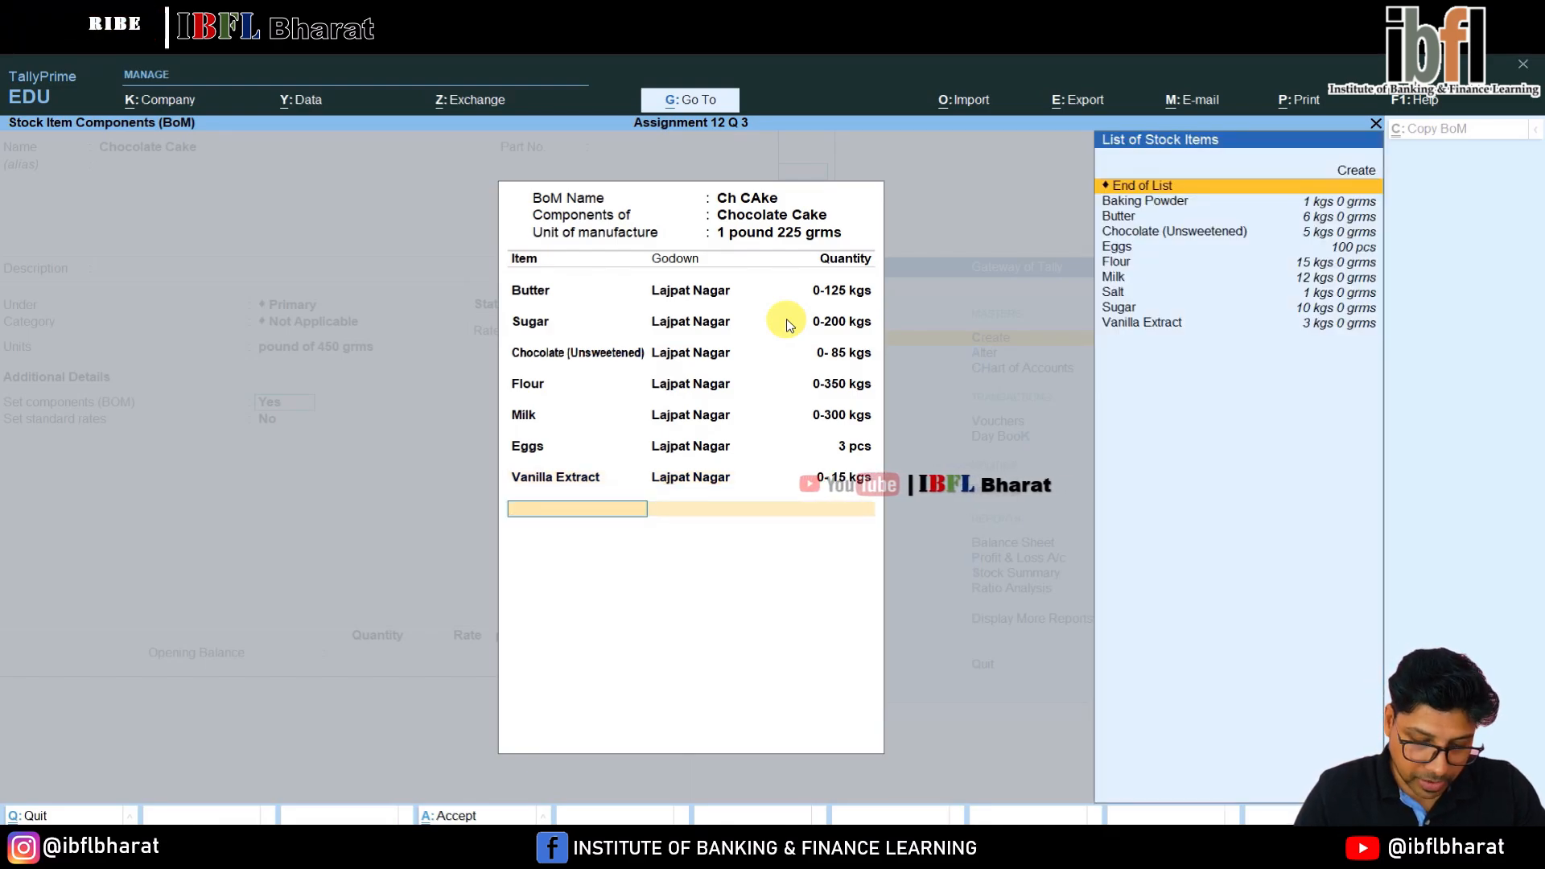
Add Baking Powder from the Lajpat Nagar godown to the BOM with a quantity of 0-12 kgs.
key(Down)
key(Down)
key(Down)
key(Down)
key(Down)
key(Down)
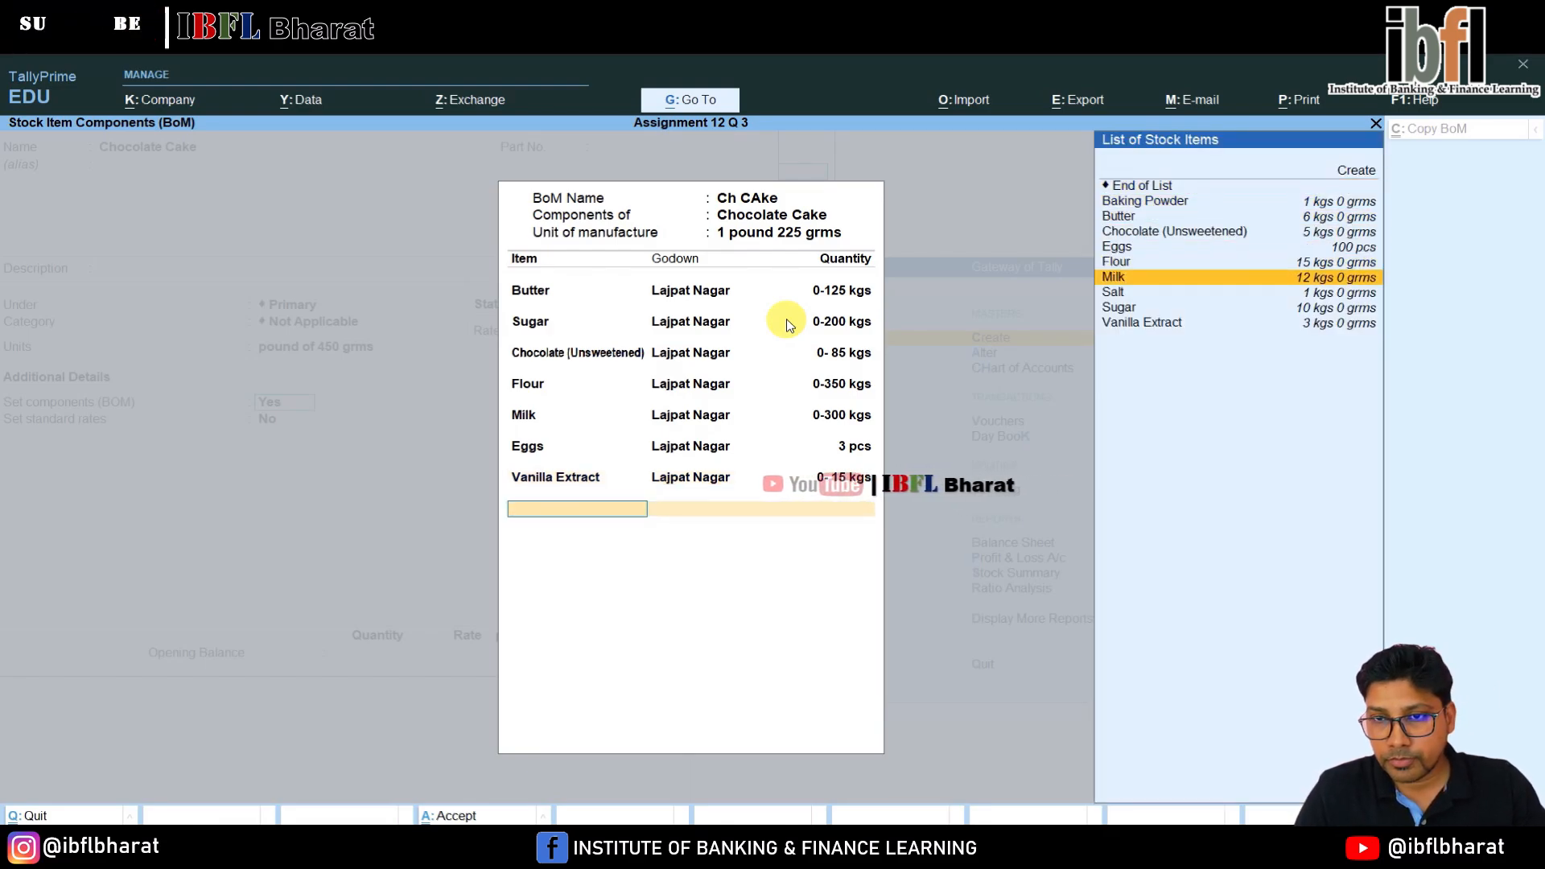
key(Up)
key(Up)
key(Up)
key(Up)
key(Up)
key(Return)
key(Return)
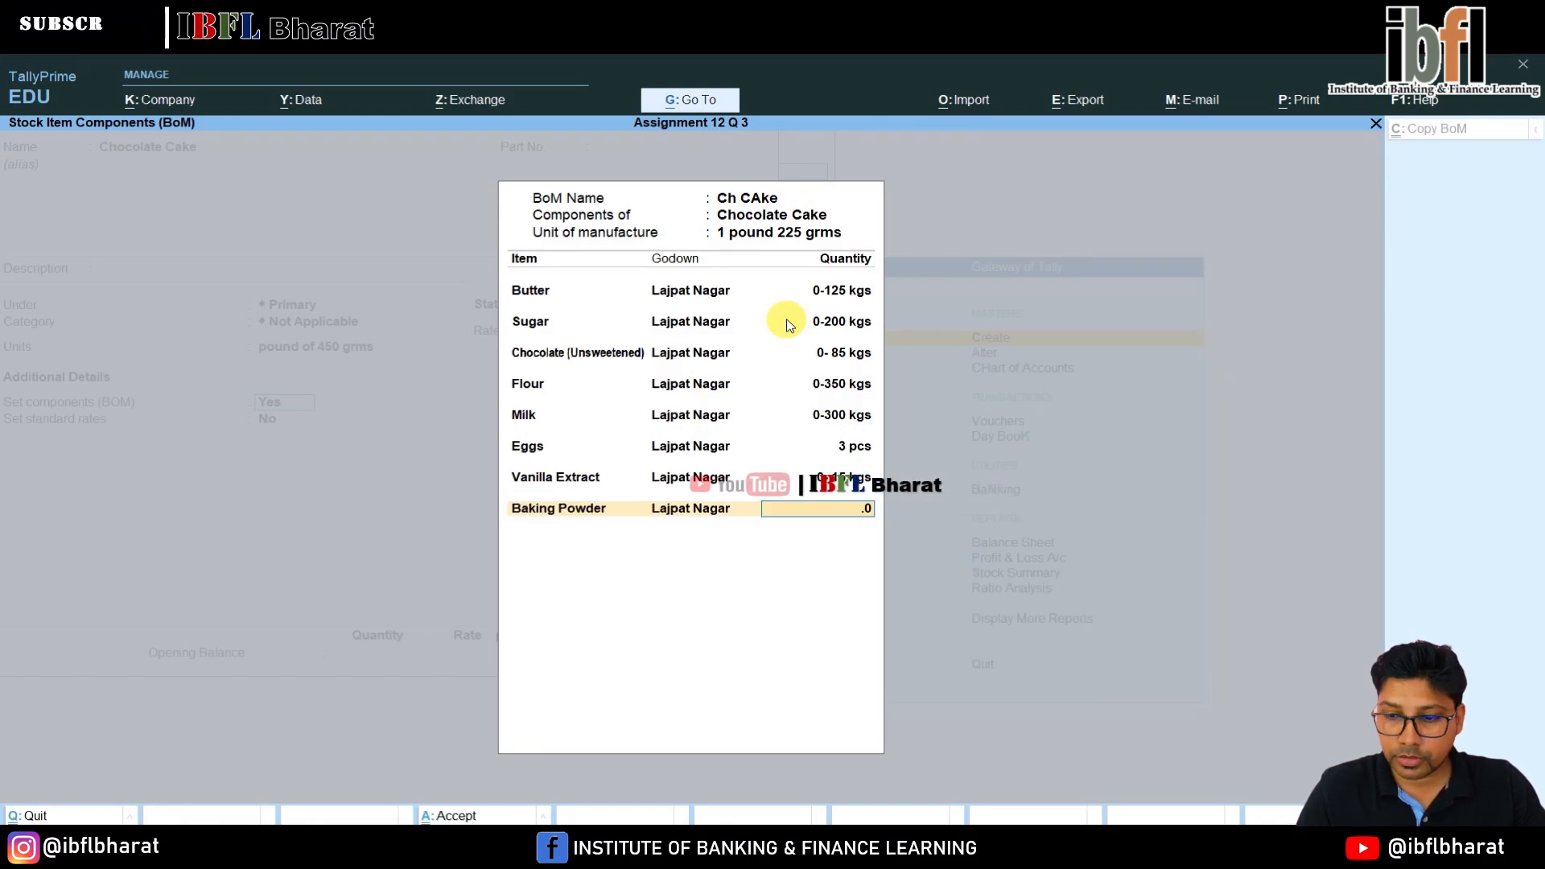
key(Return)
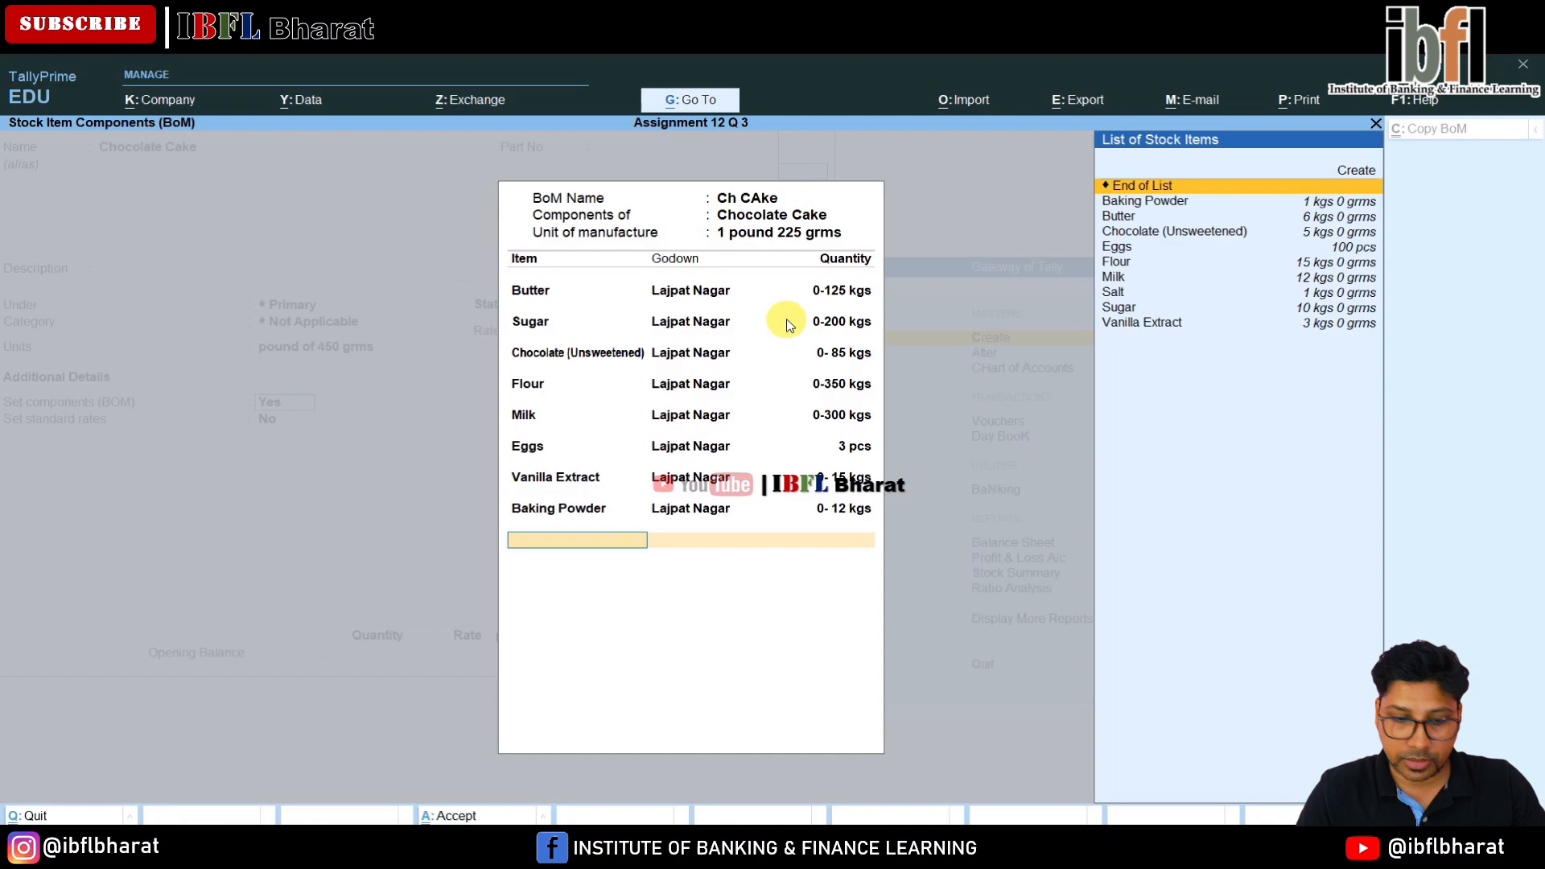
Add Salt from the Lajpat Nagar godown to the BOM with a quantity of 0-10 kgs.
key(Down)
key(Down)
key(Down)
key(Down)
key(Down)
key(Down)
key(Down)
key(Down)
key(Down)
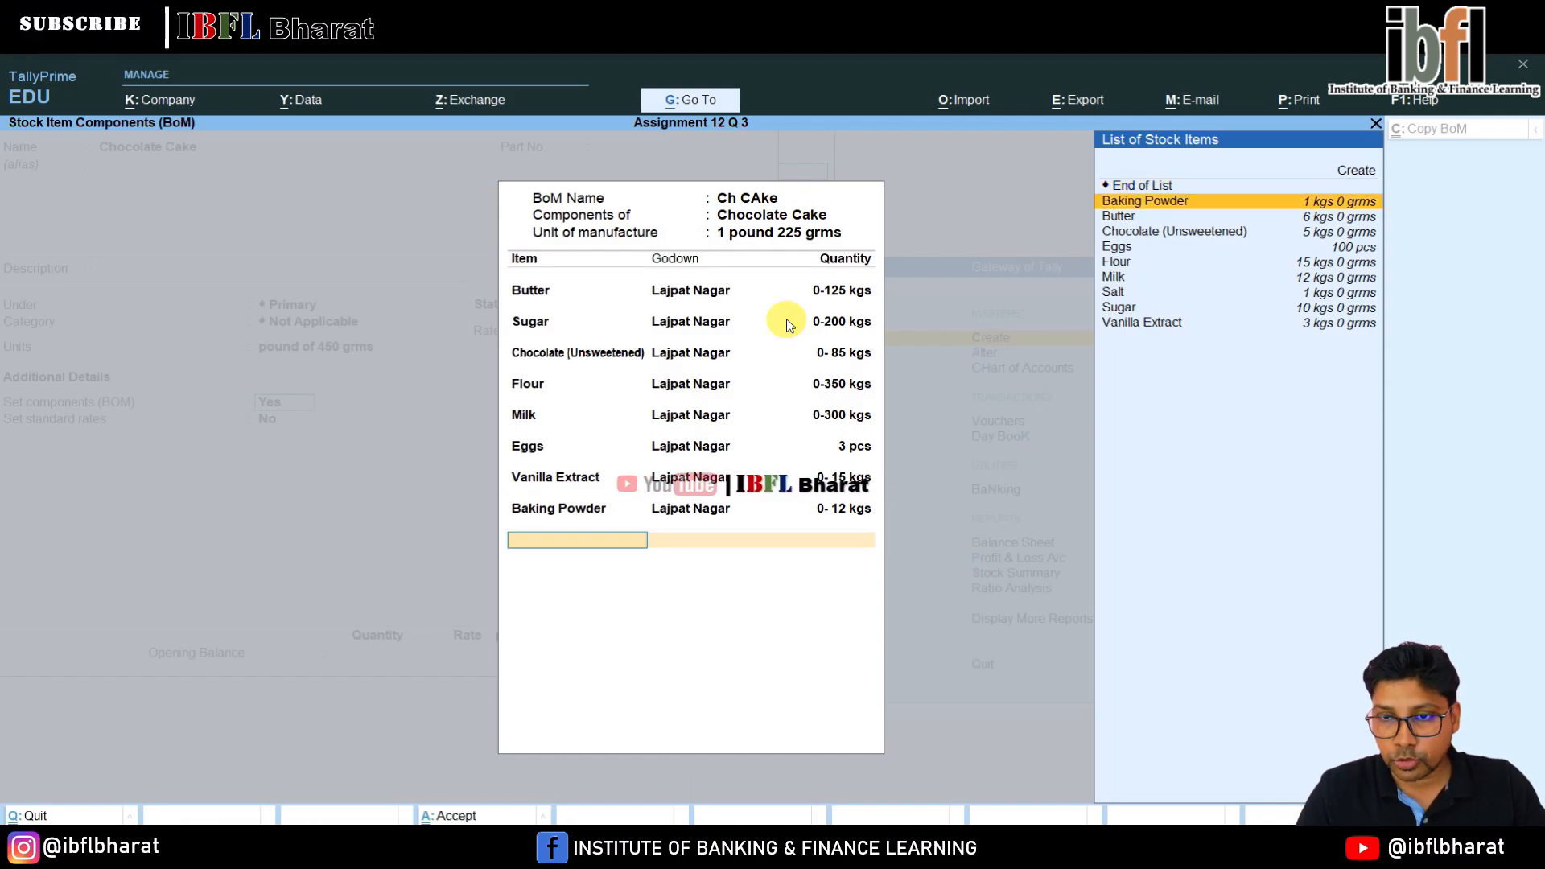
key(Up)
key(Return)
key(Return)
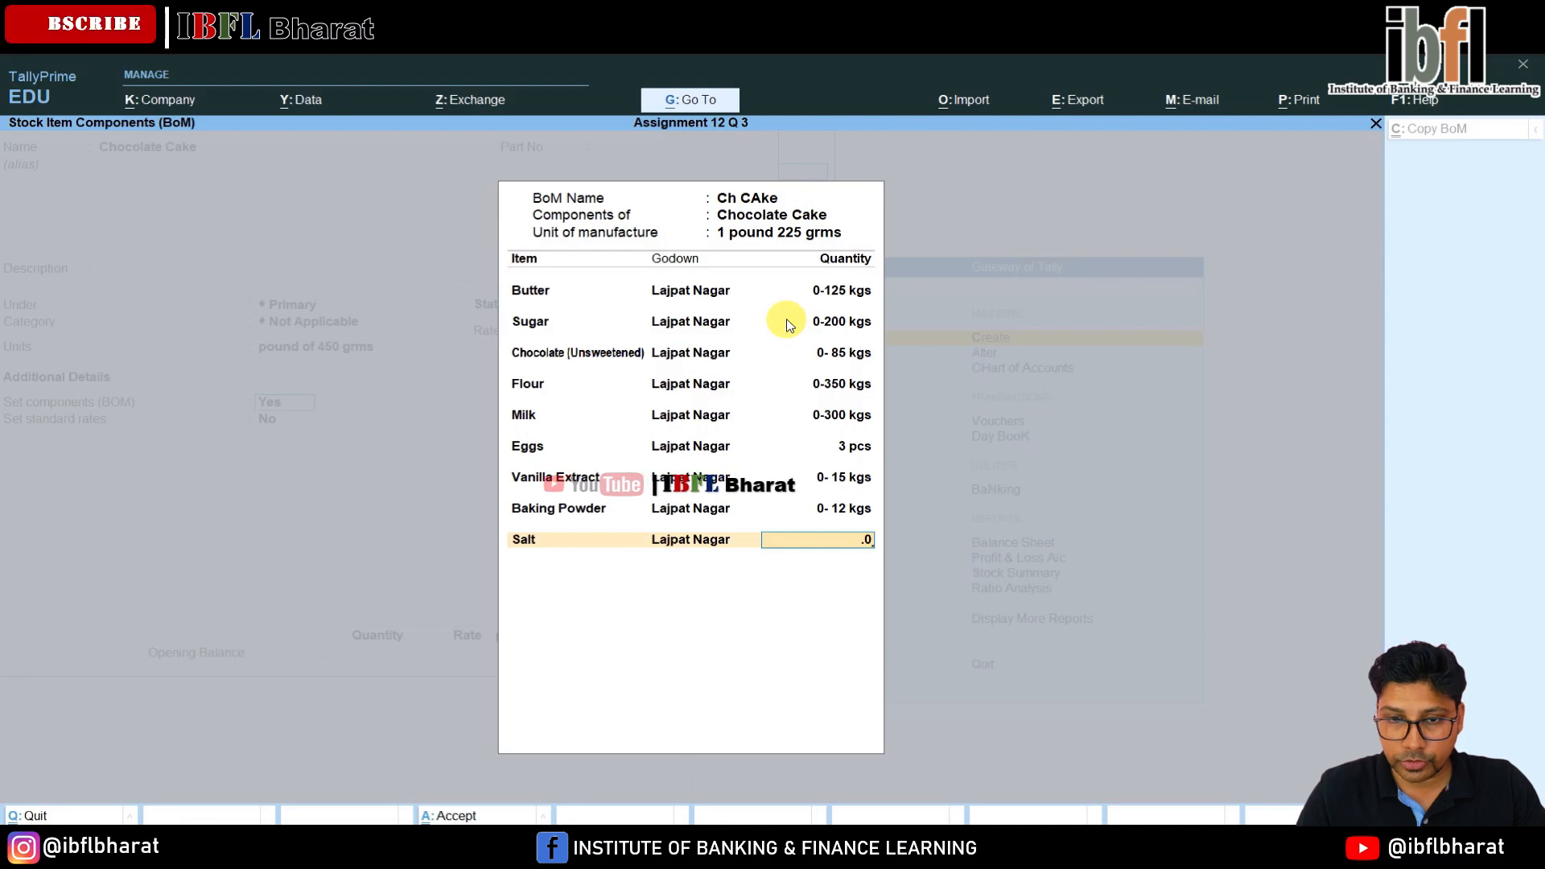
key(Return)
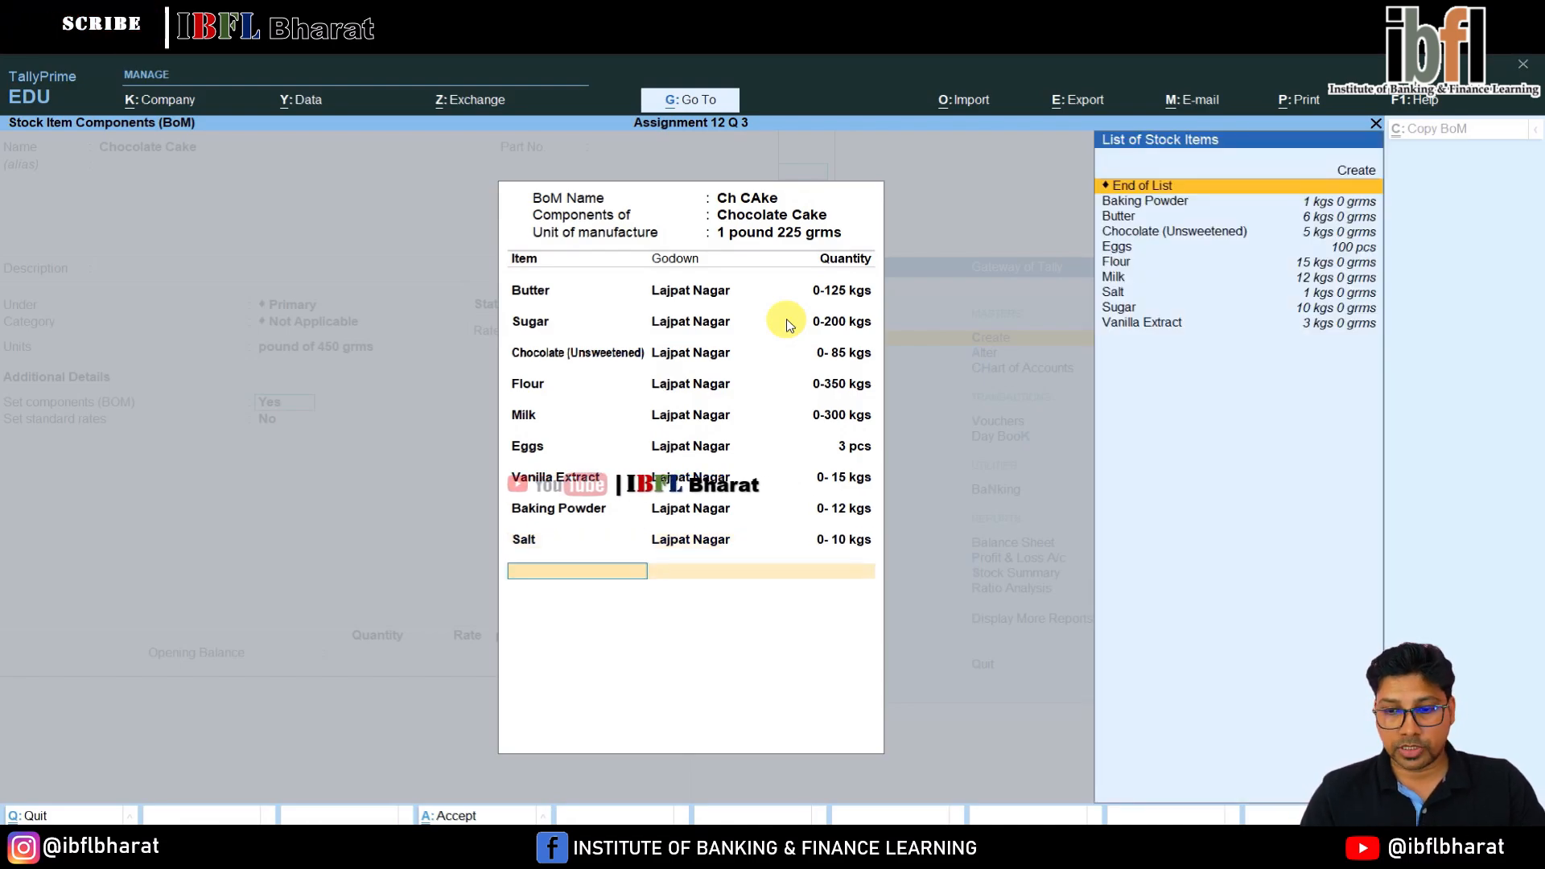
Complete the component list and save the Chocolate Cake stock item without standard rates, then leave stock item creation.
key(Return)
key(Return)
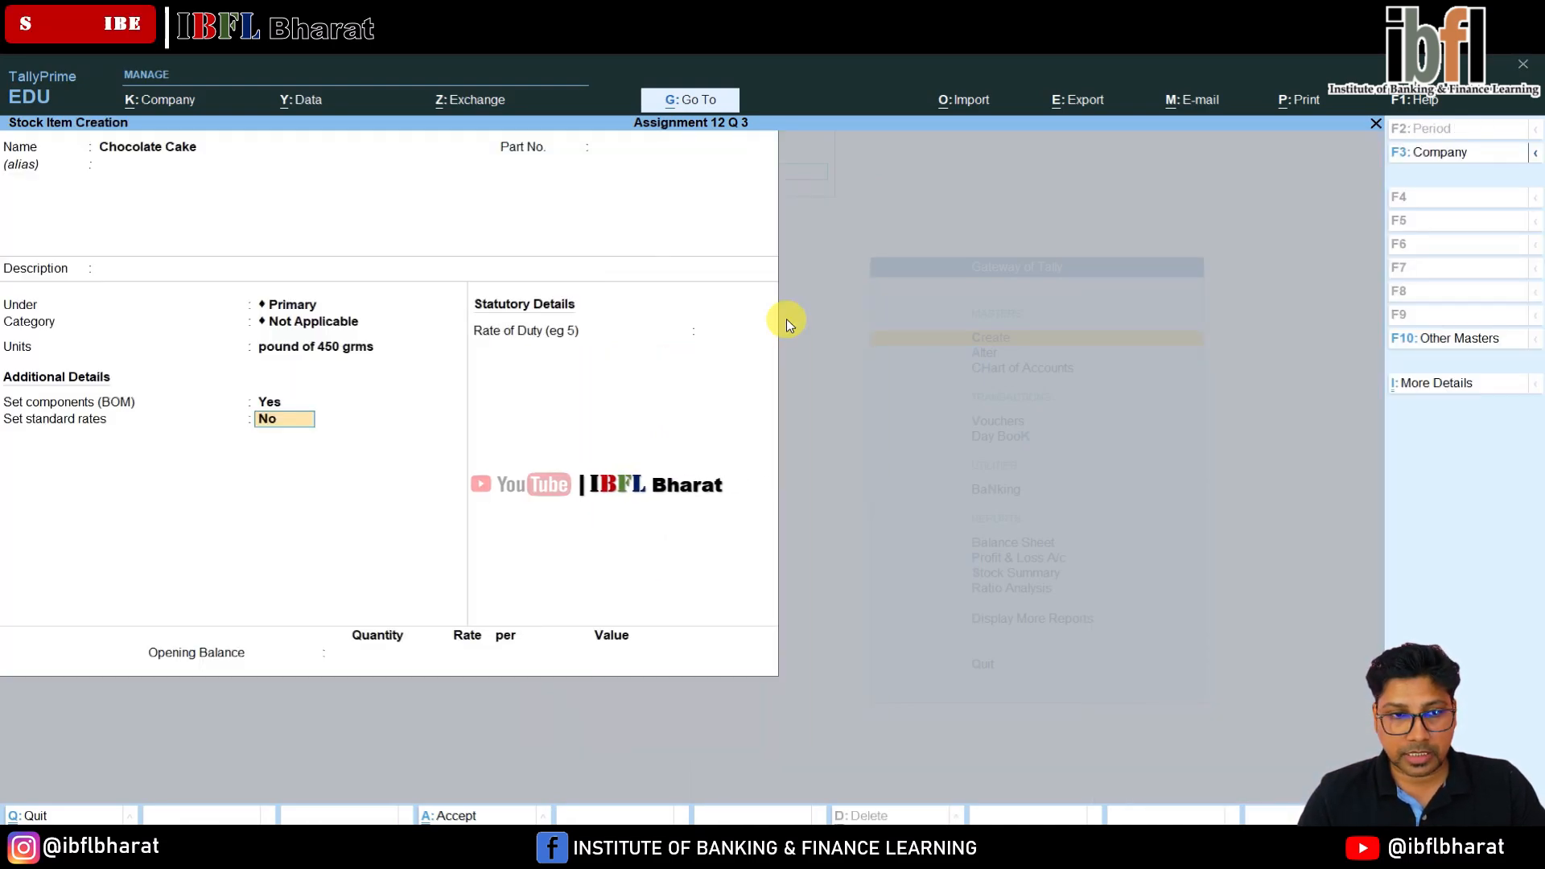
key(Return)
key(Return)
key(Return)
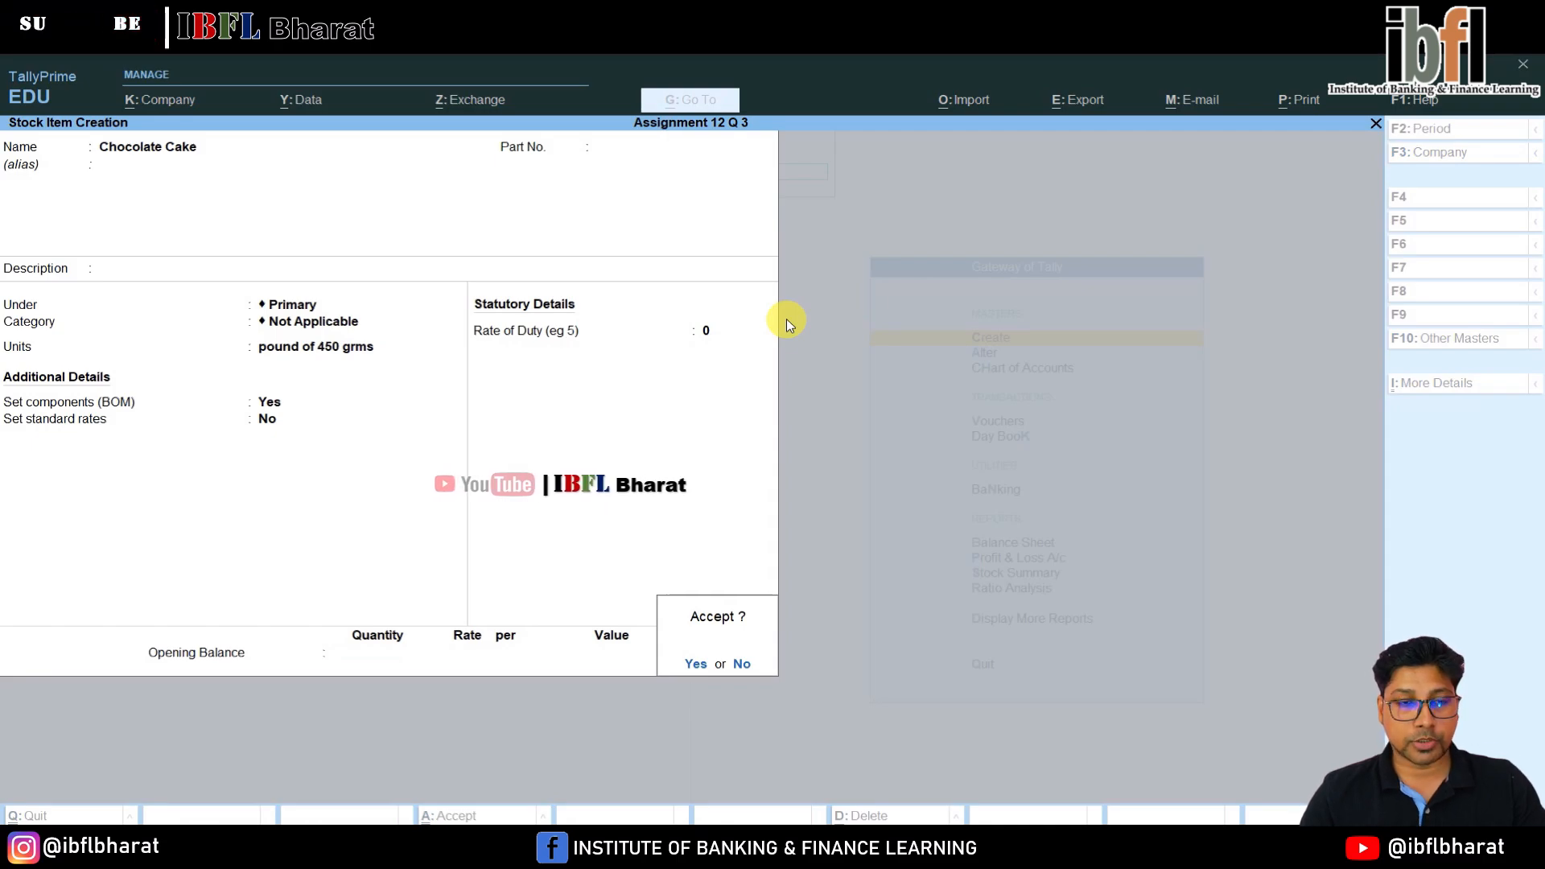
key(Return)
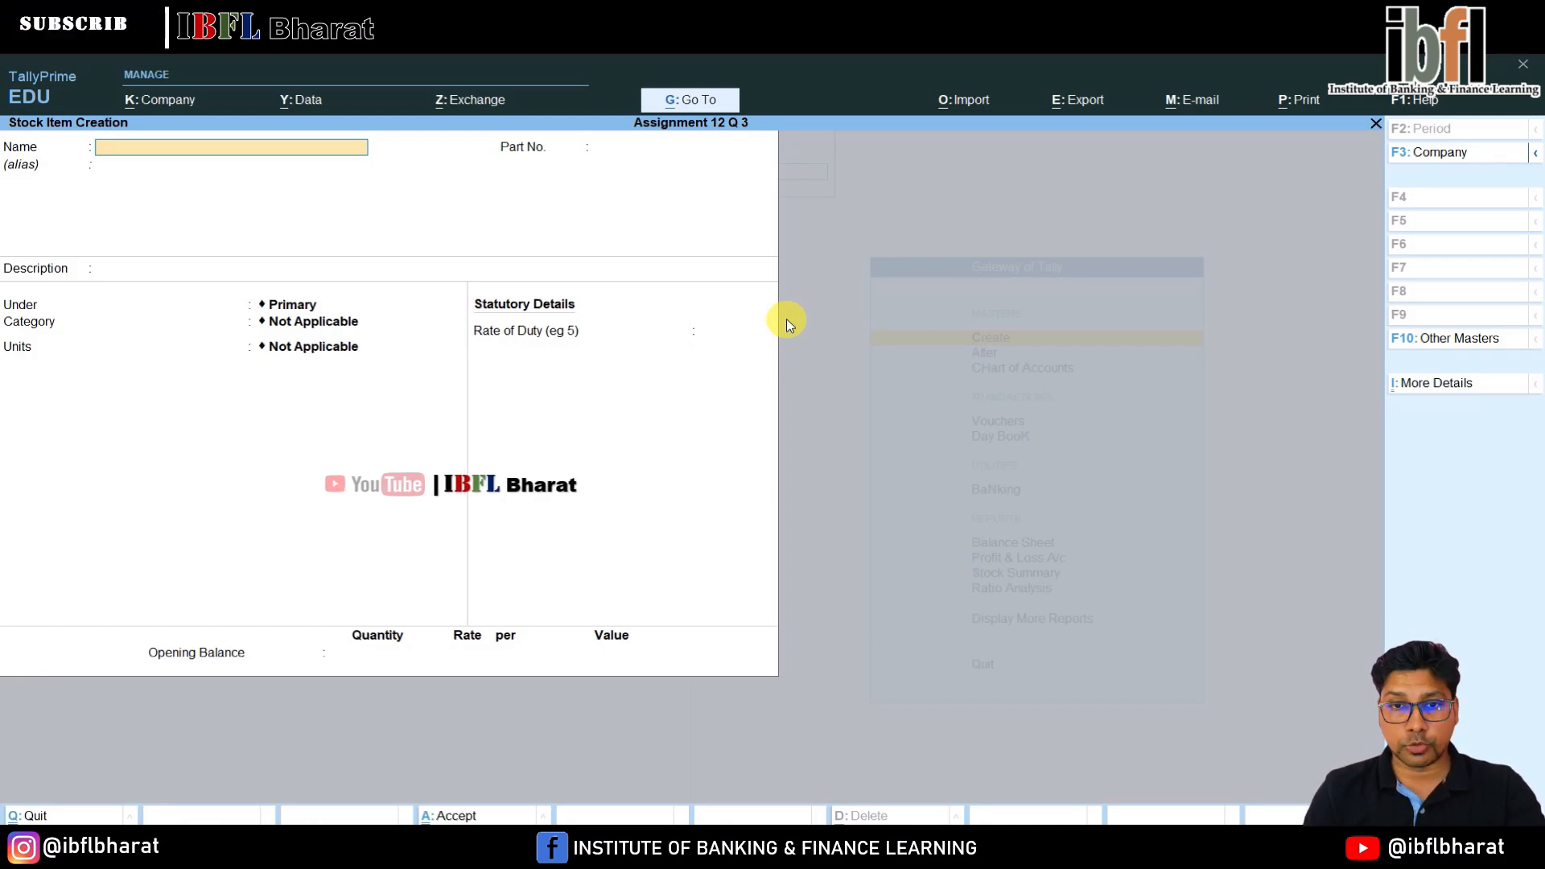
key(Escape)
Start a new voucher type master and name it Manufacturing Journal, without an alias.
key(Down)
key(Down)
key(Down)
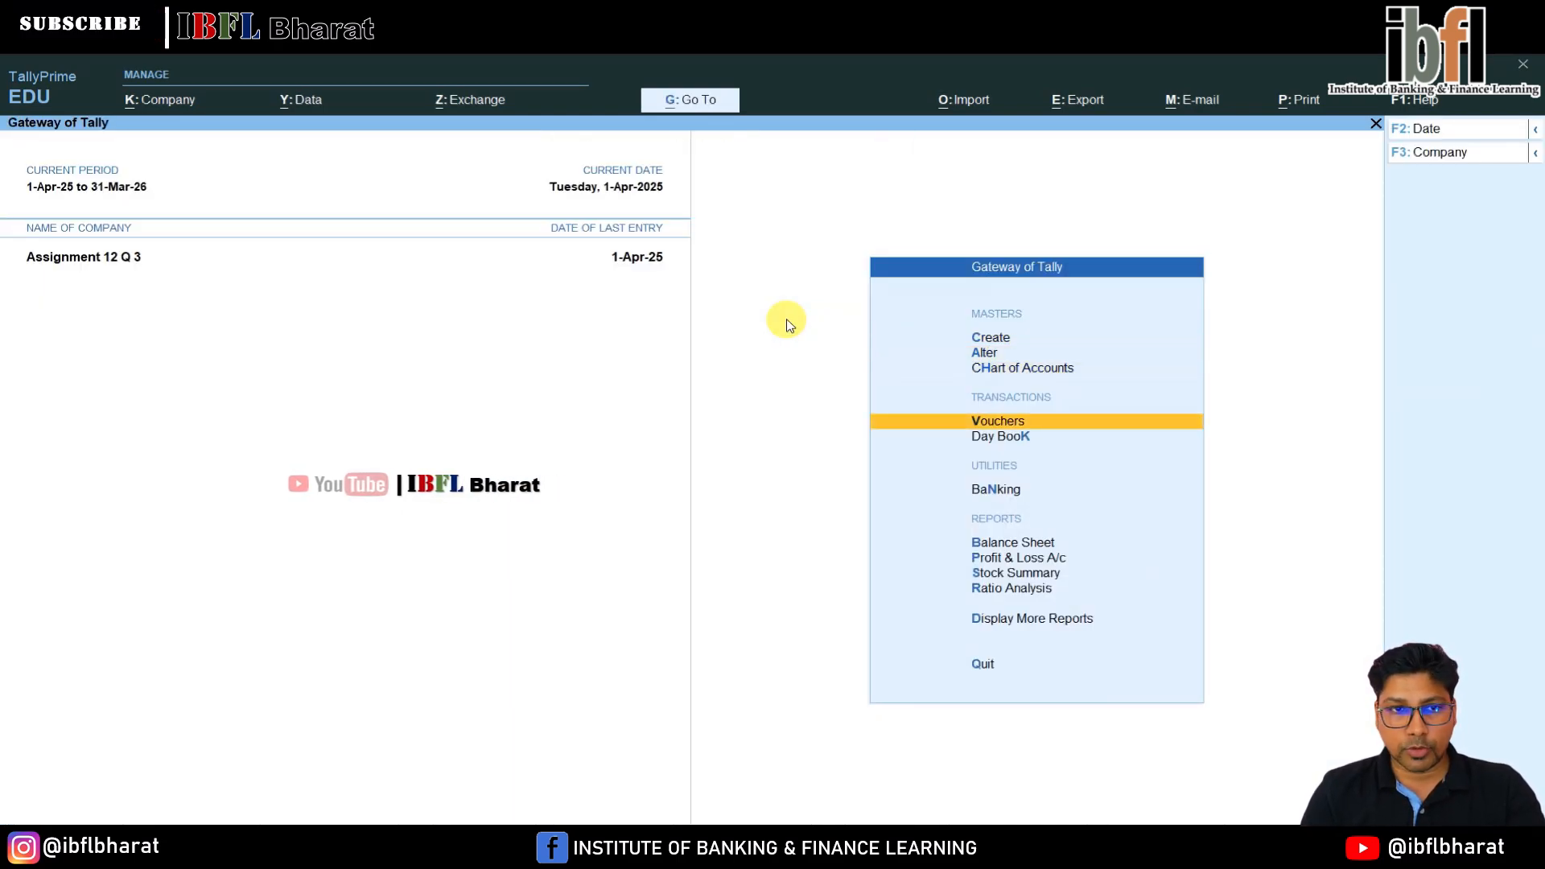
key(Up)
key(Up)
key(Up)
key(Return)
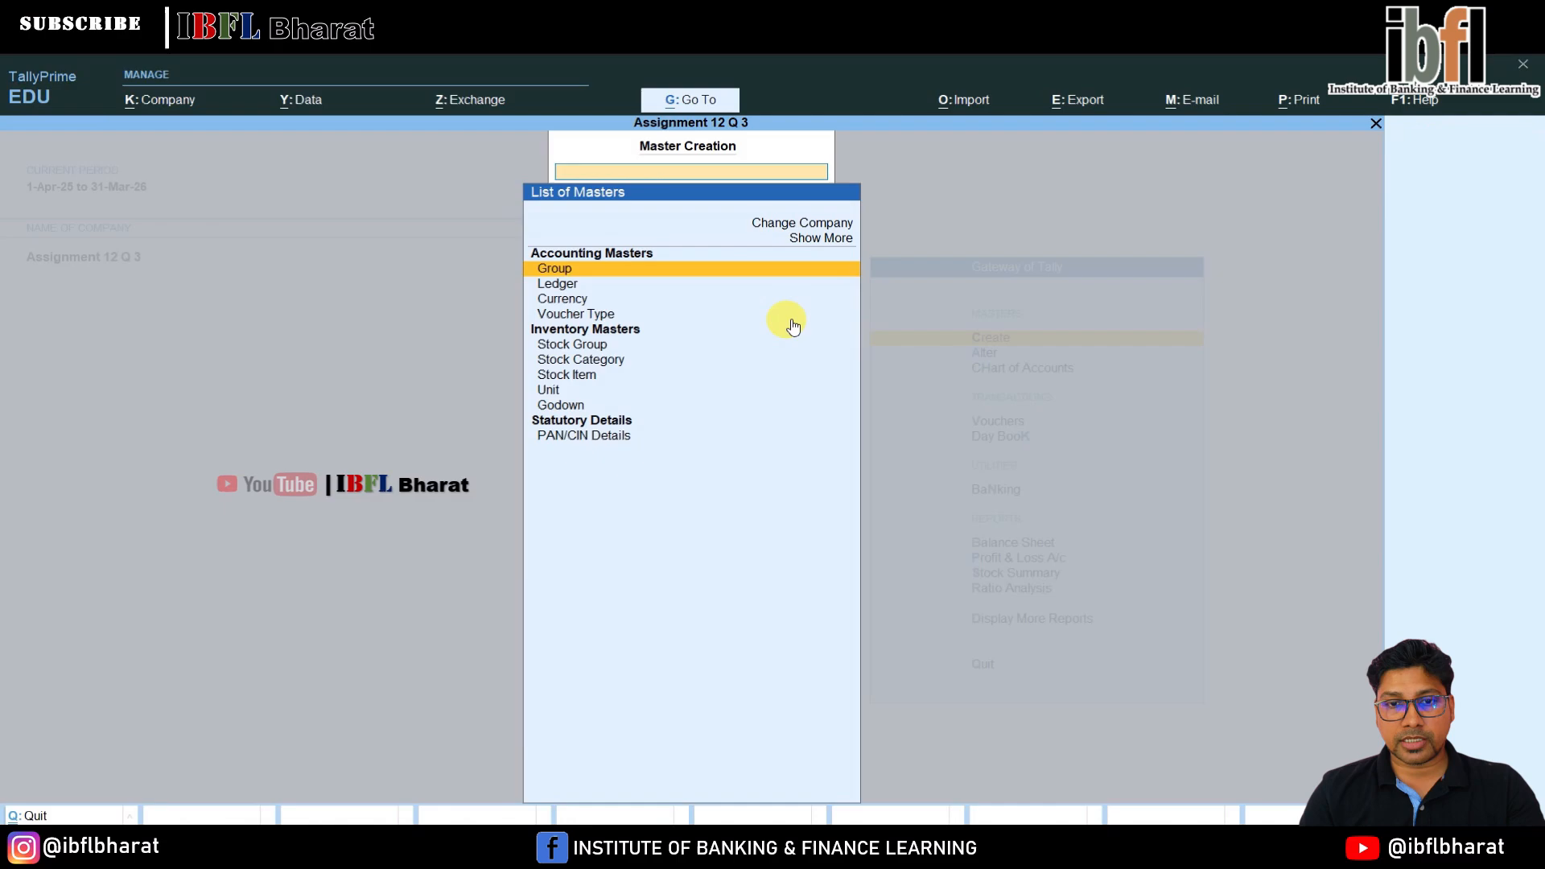
key(Down)
key(Down)
key(Down)
key(Down)
key(Down)
key(Up)
key(Up)
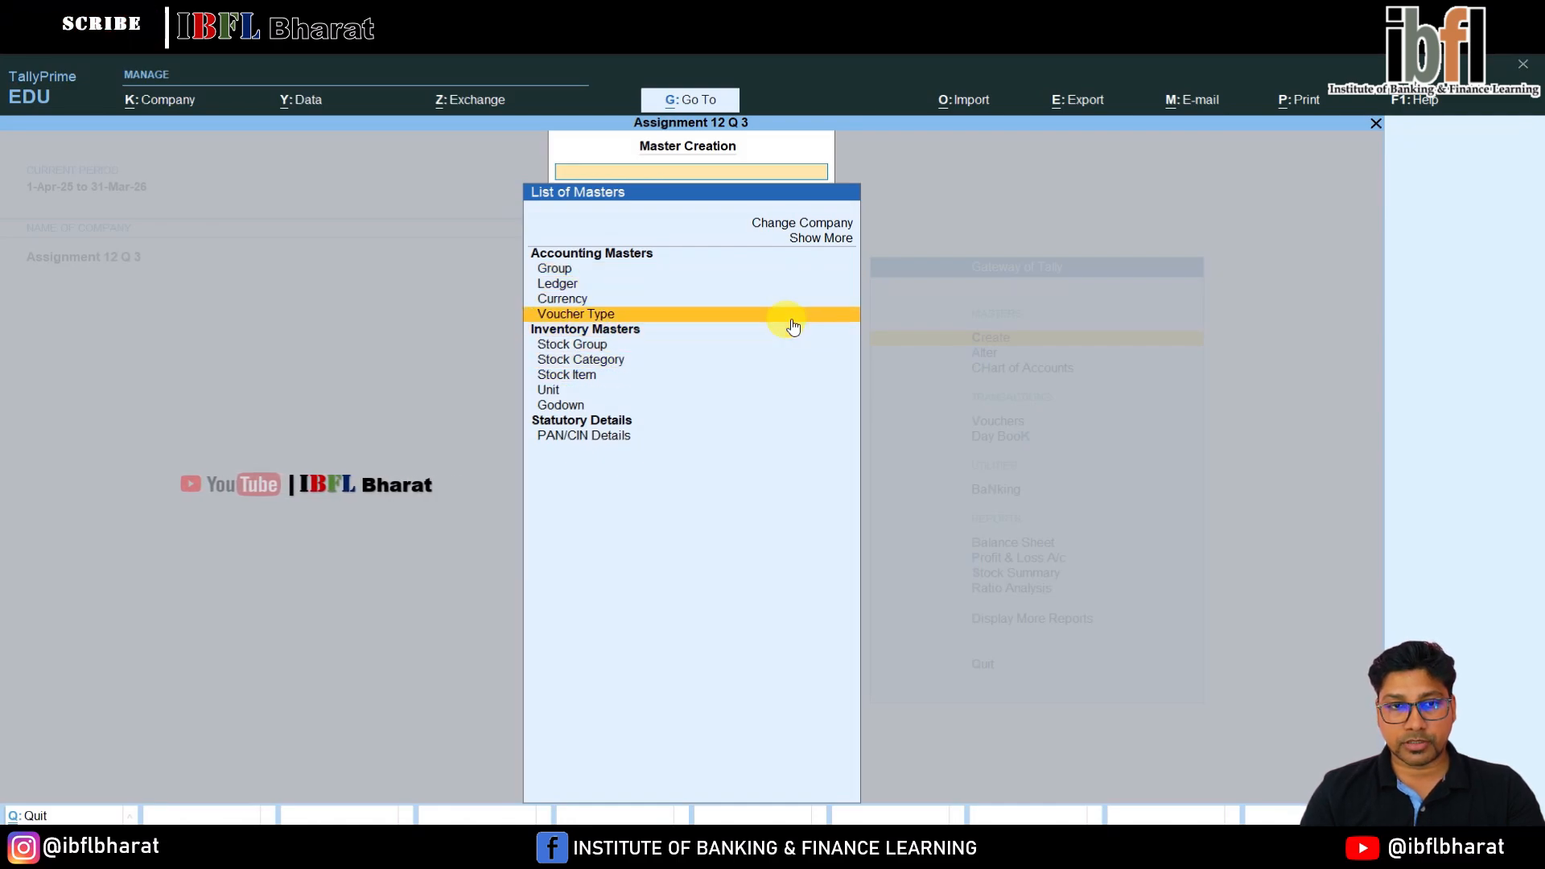
key(Return)
text(M)
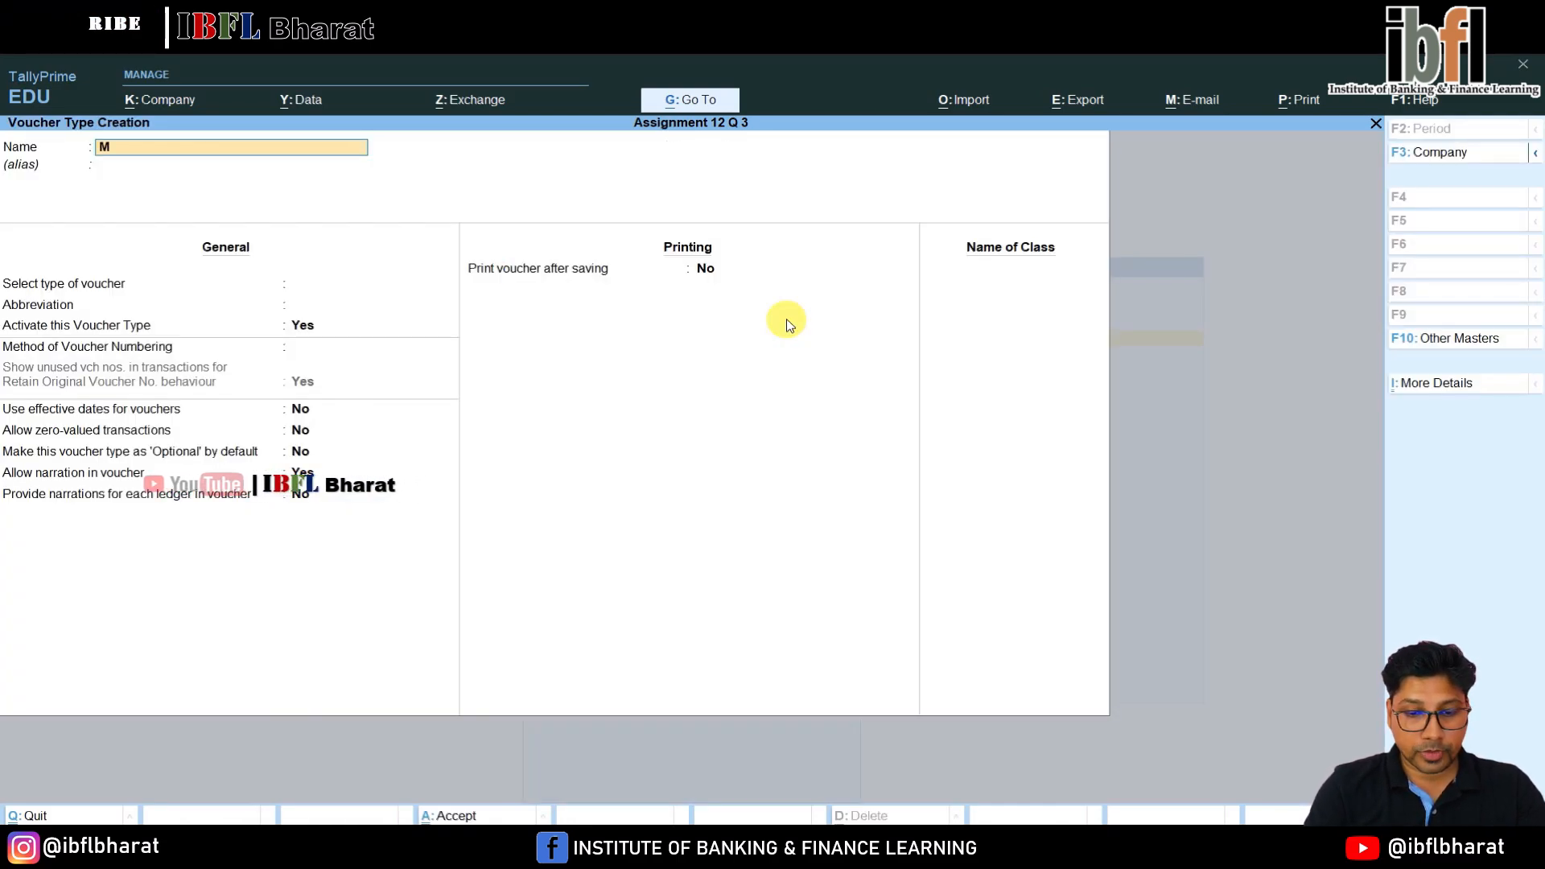
text(anufacturing)
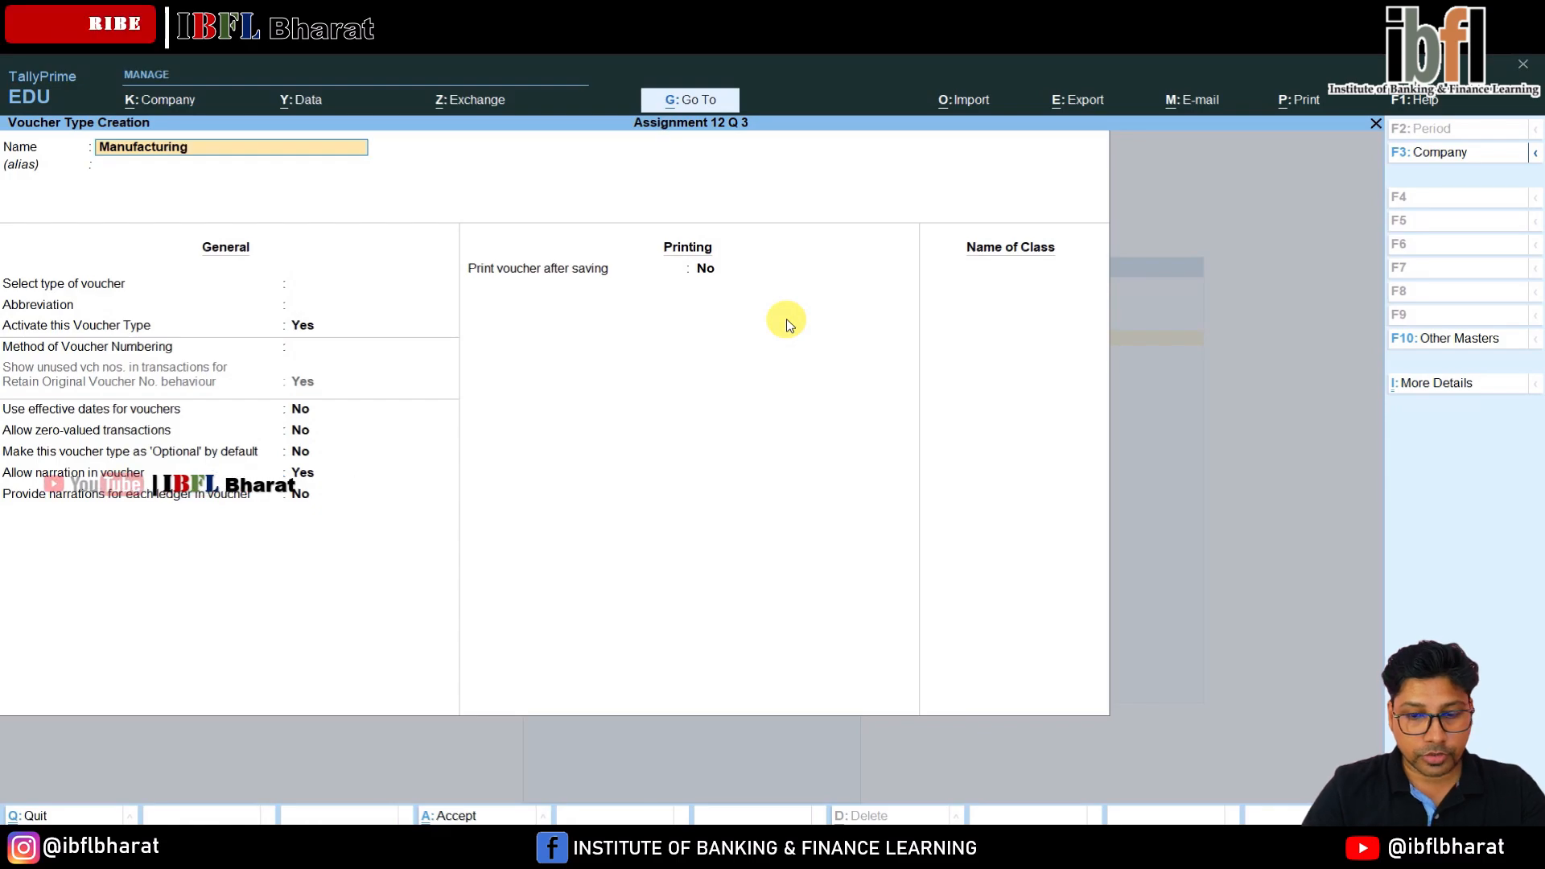
text( Journal)
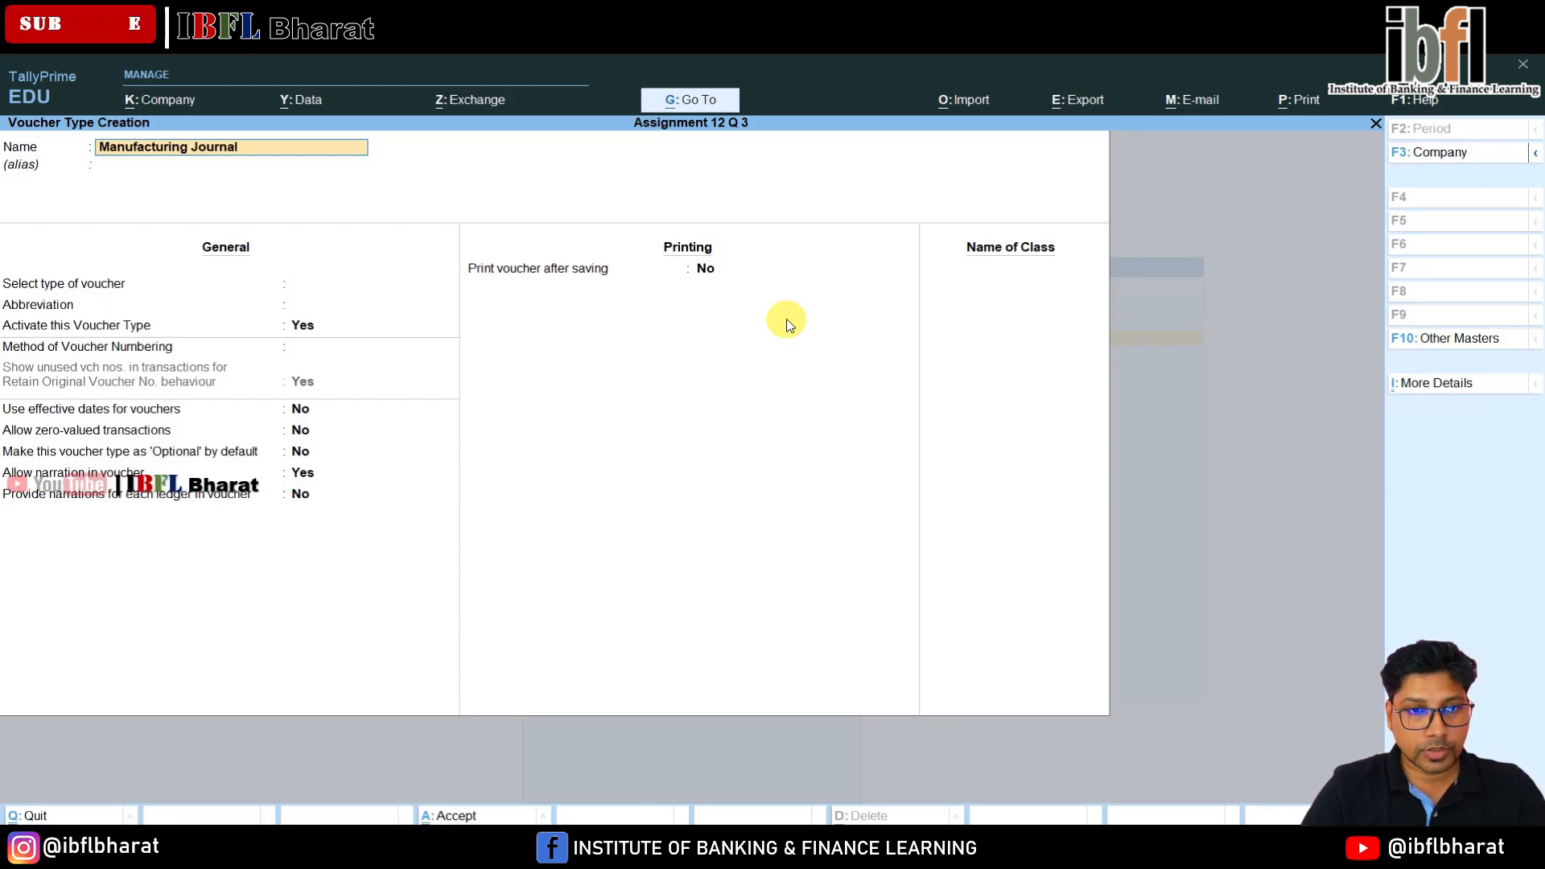
key(Return)
key(Return)
Base the new voucher type on Stock Journal, keeping Automatic numbering with Retain Original Voucher No.
key(Up)
key(Down)
key(Down)
key(Down)
key(Down)
key(Down)
key(Down)
key(Down)
key(Down)
key(Down)
key(Down)
key(Down)
key(Down)
key(Down)
key(Down)
key(Down)
key(Down)
key(Down)
key(Down)
key(Down)
key(Down)
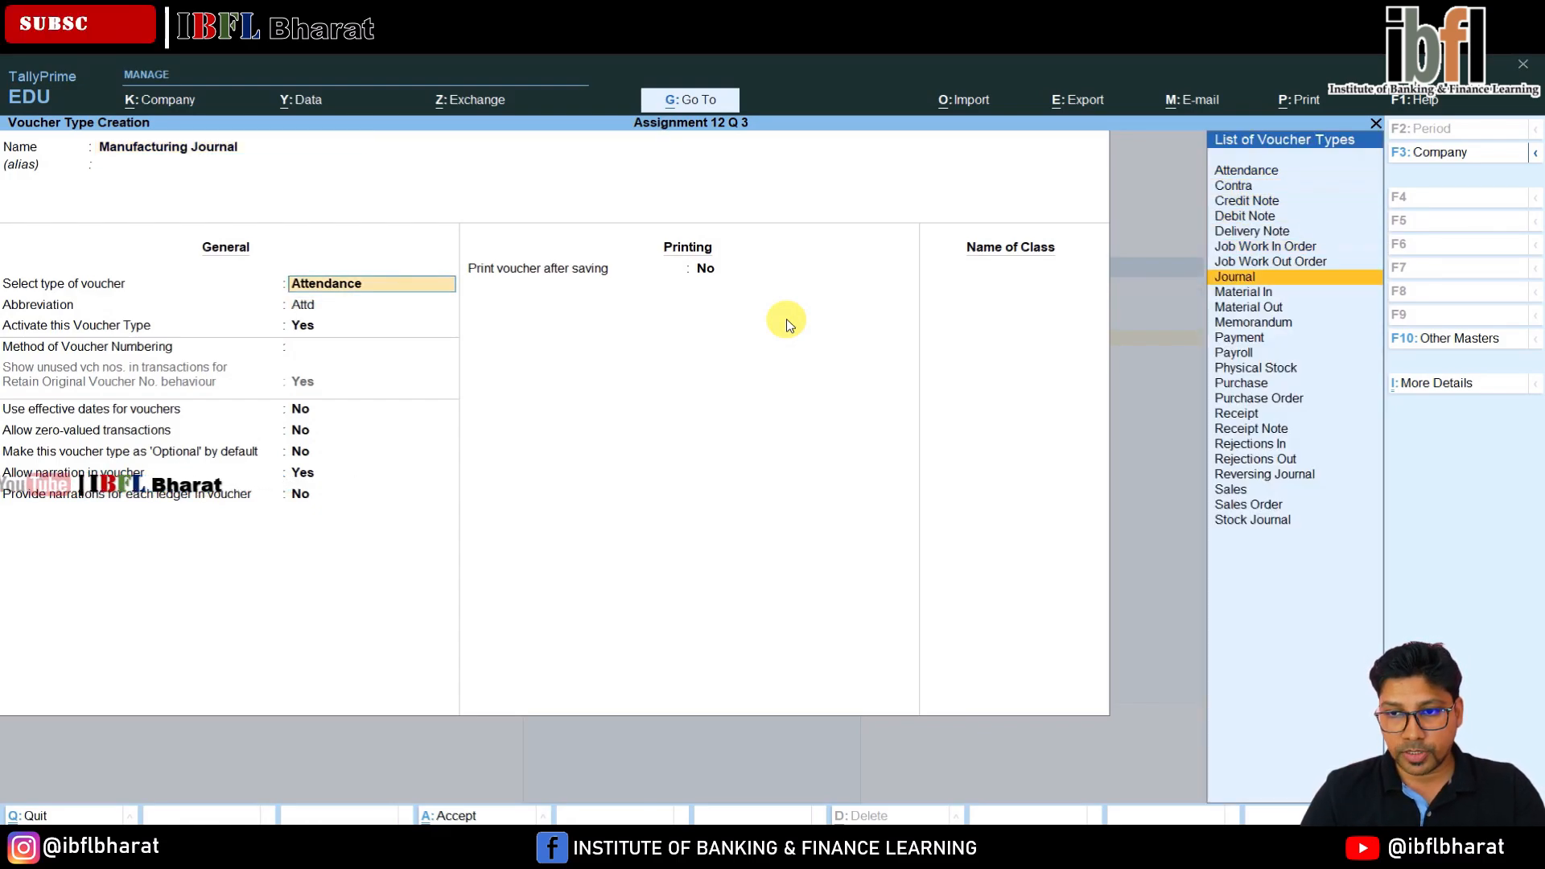
key(Down)
key(Return)
key(Return)
key(Return)
key(Return)
key(Return)
key(Return)
key(Return)
key(Return)
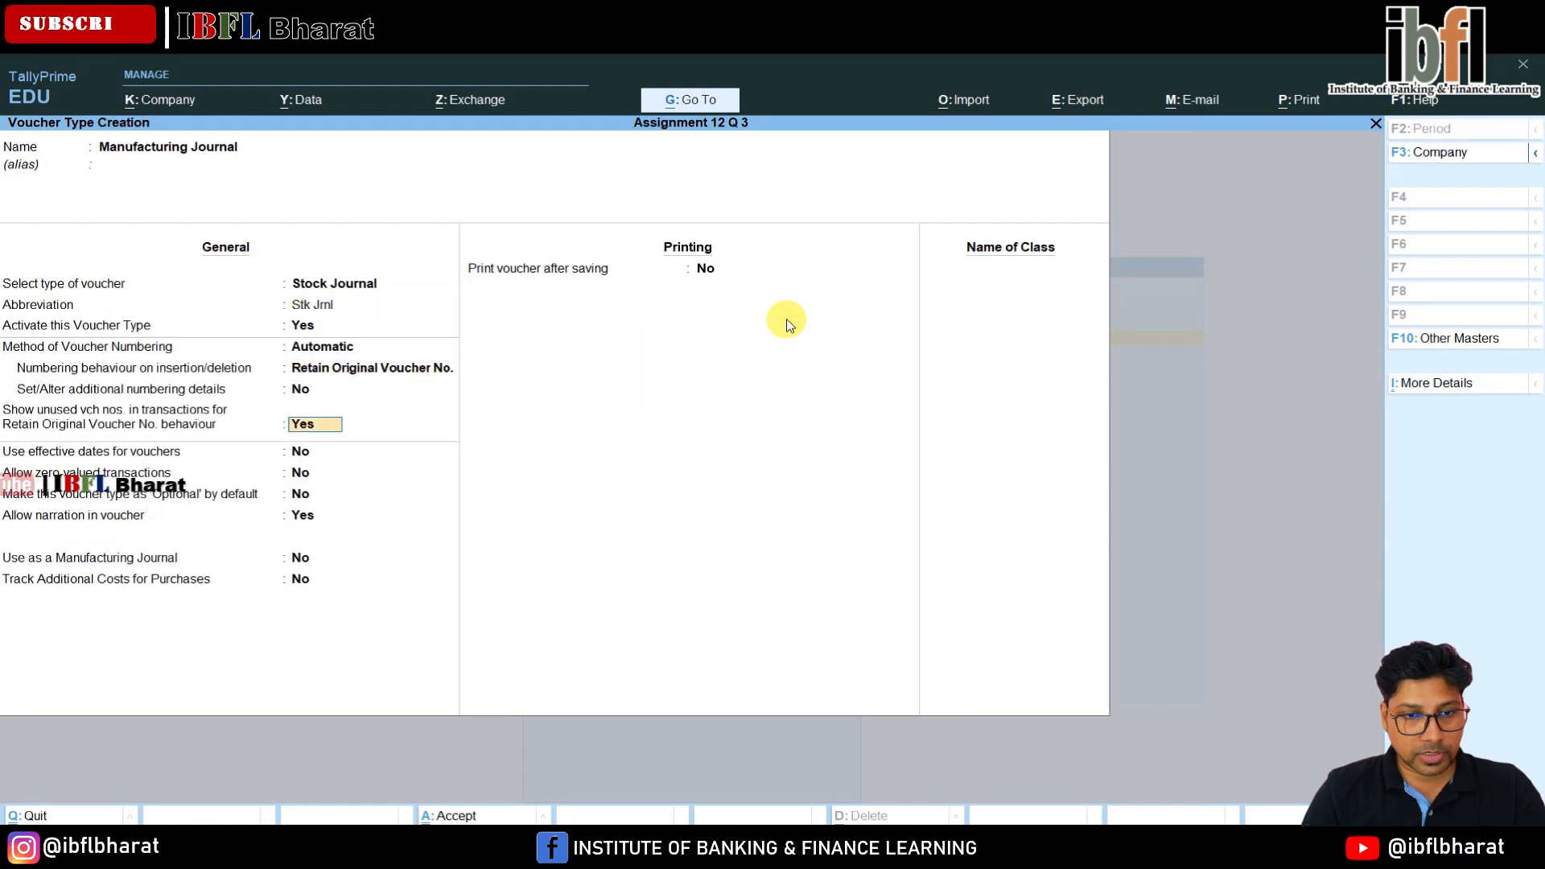
Enable use as a manufacturing journal, save the voucher type, and return to the Gateway of Tally.
key(Return)
key(Return)
key(Return)
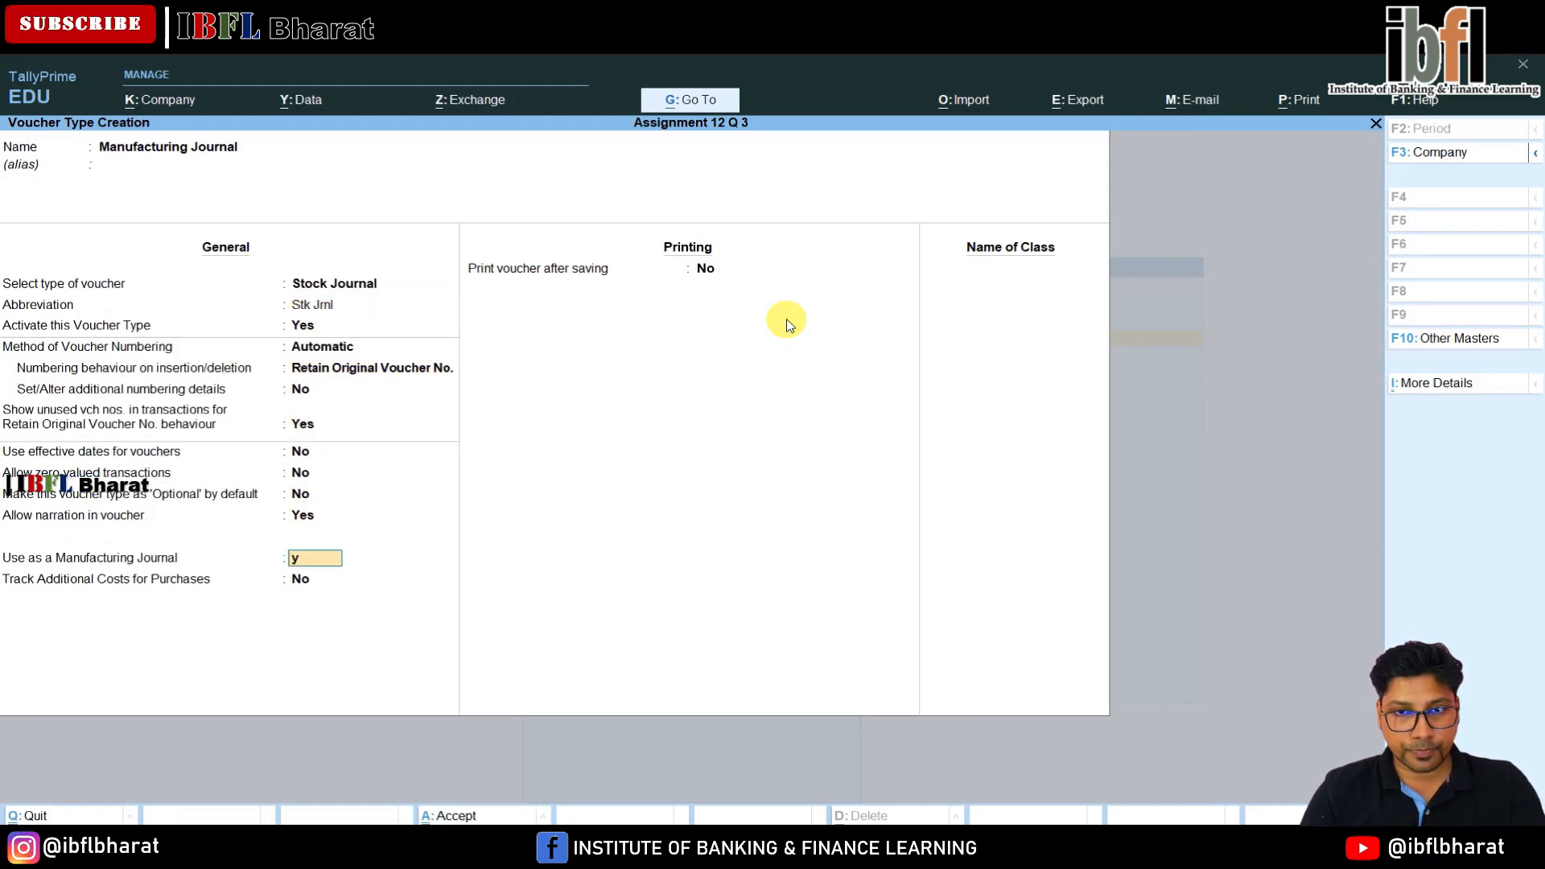
key(Return)
key(Return)
key(Return)
key(Return)
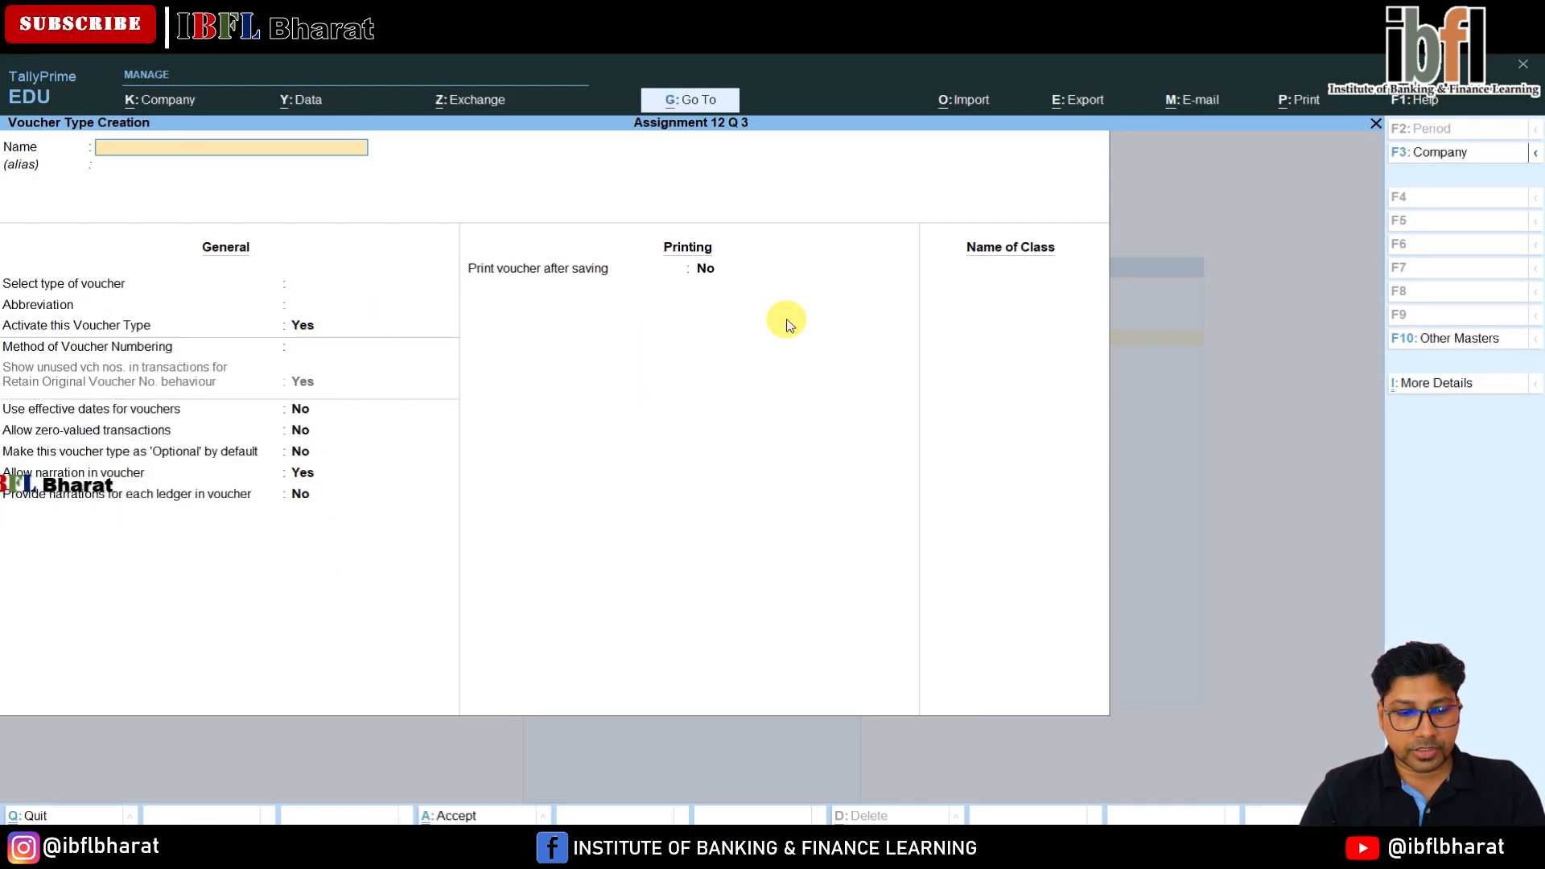
key(Escape)
key(Return)
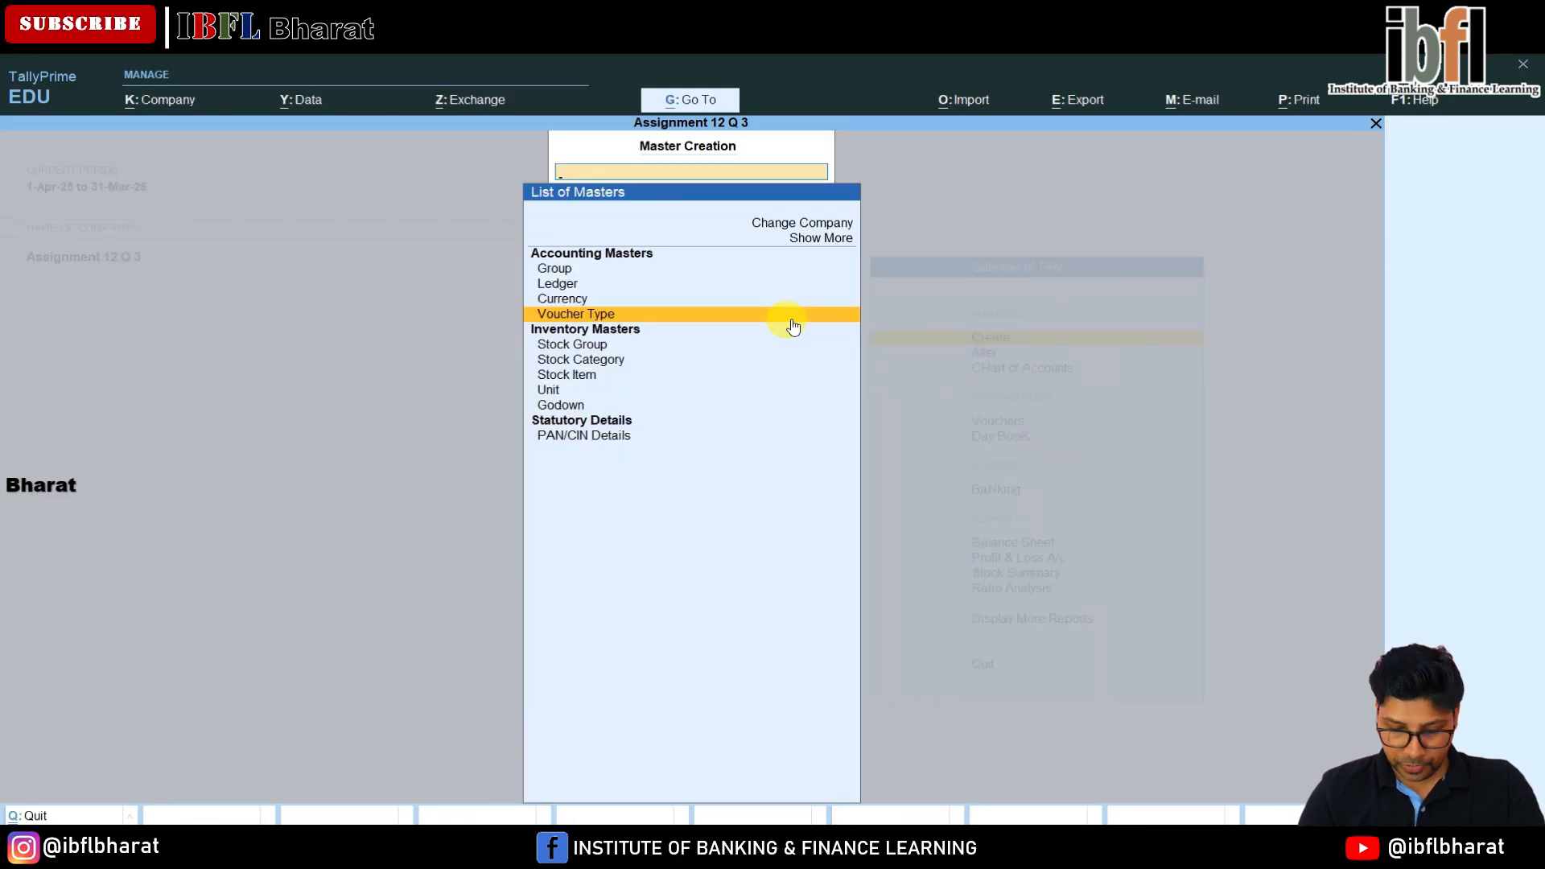
key(Escape)
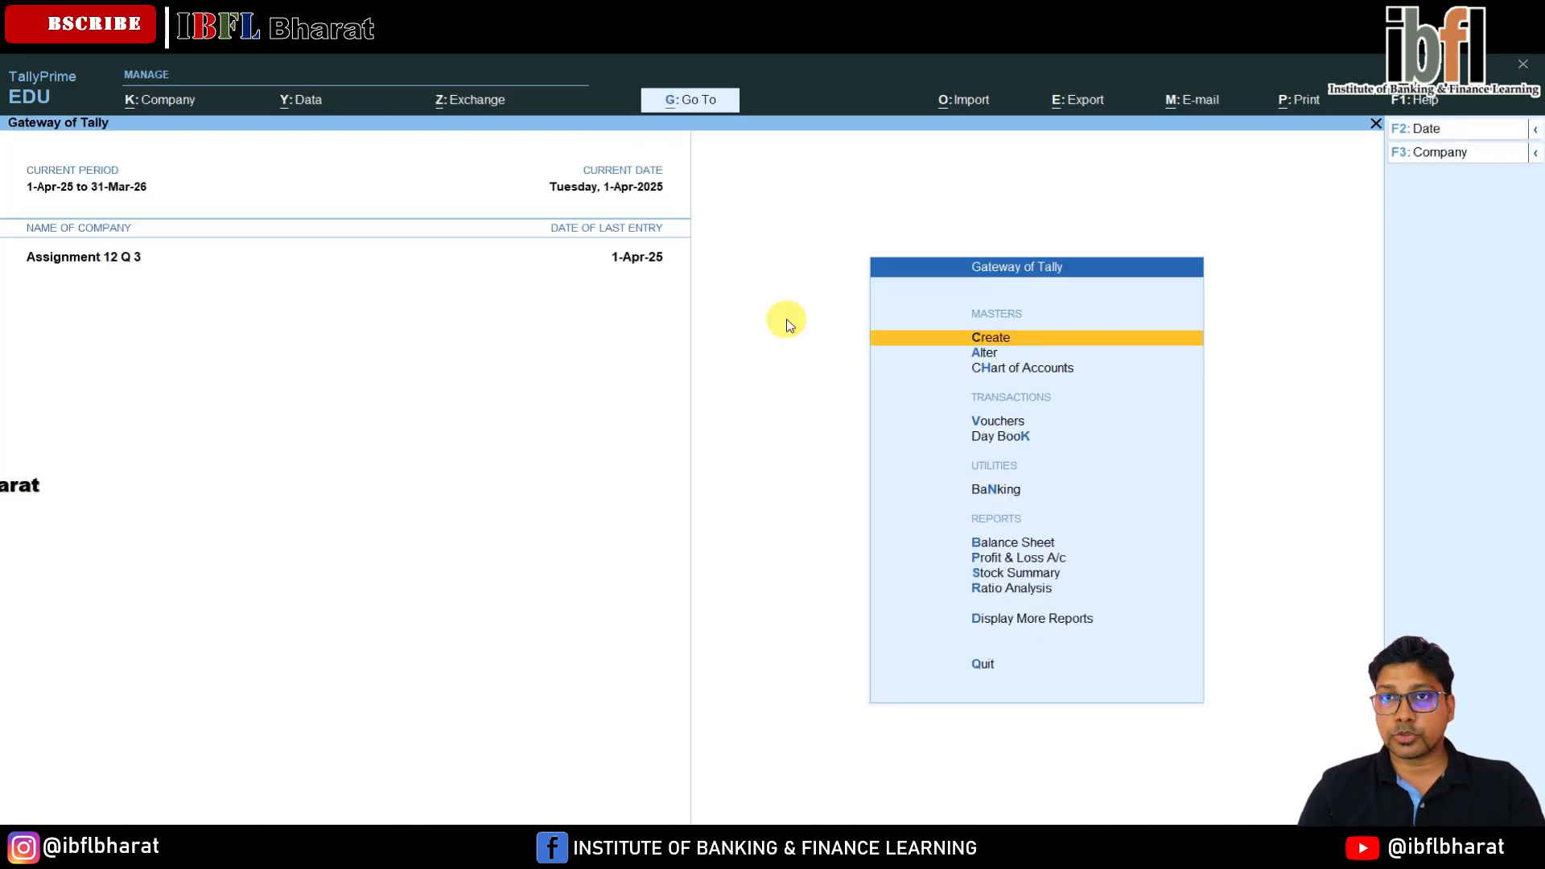
Open a new inventory voucher of the Manufacturing Journal type.
key(Down)
key(Down)
key(Down)
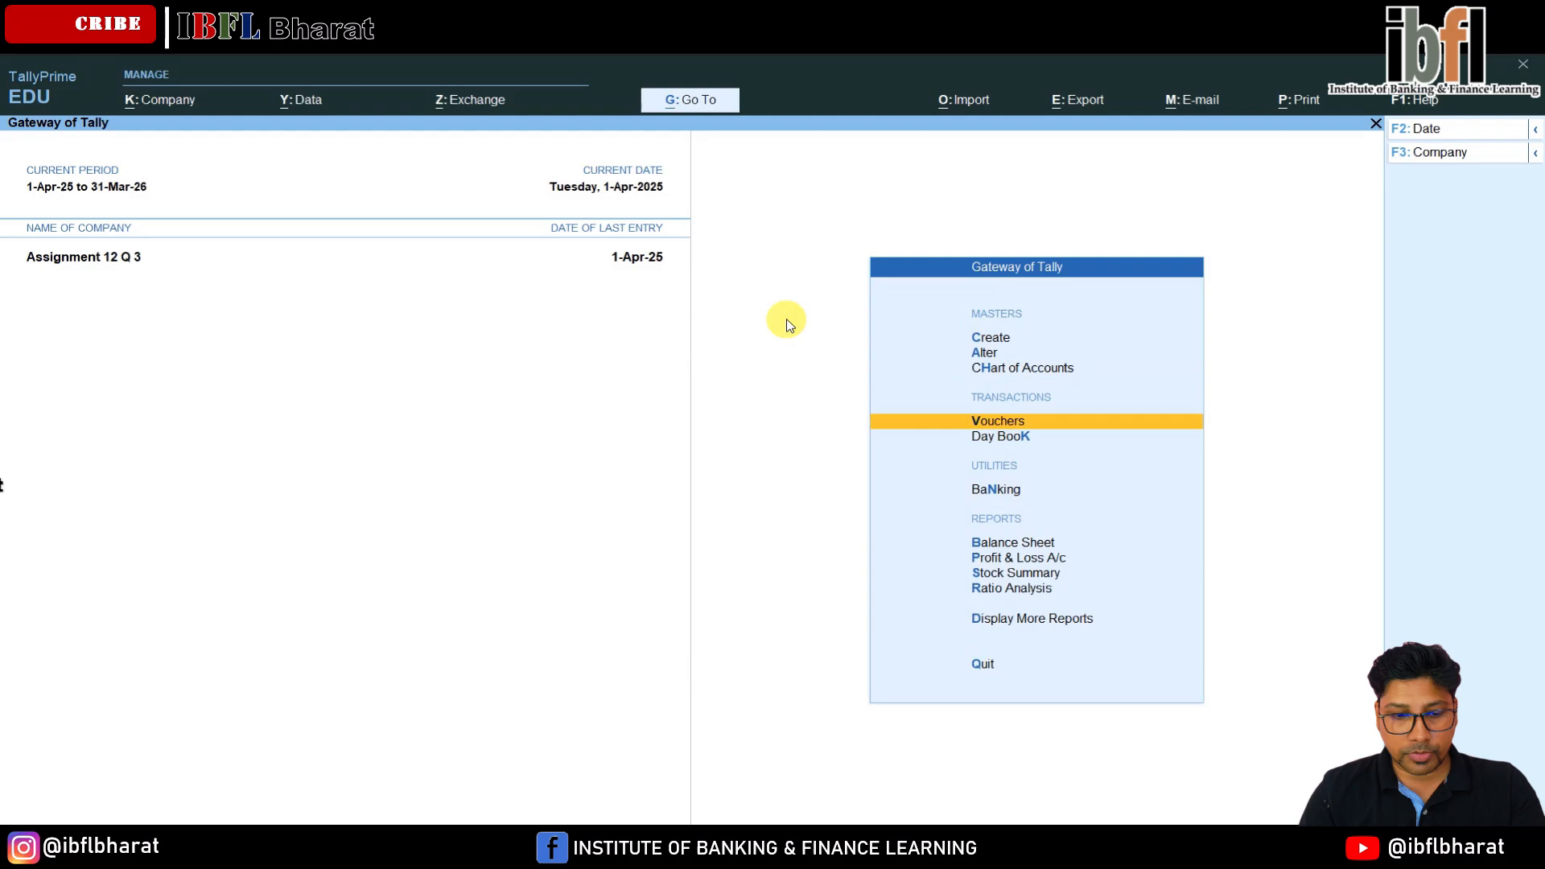
key(Return)
key(F10)
key(Up)
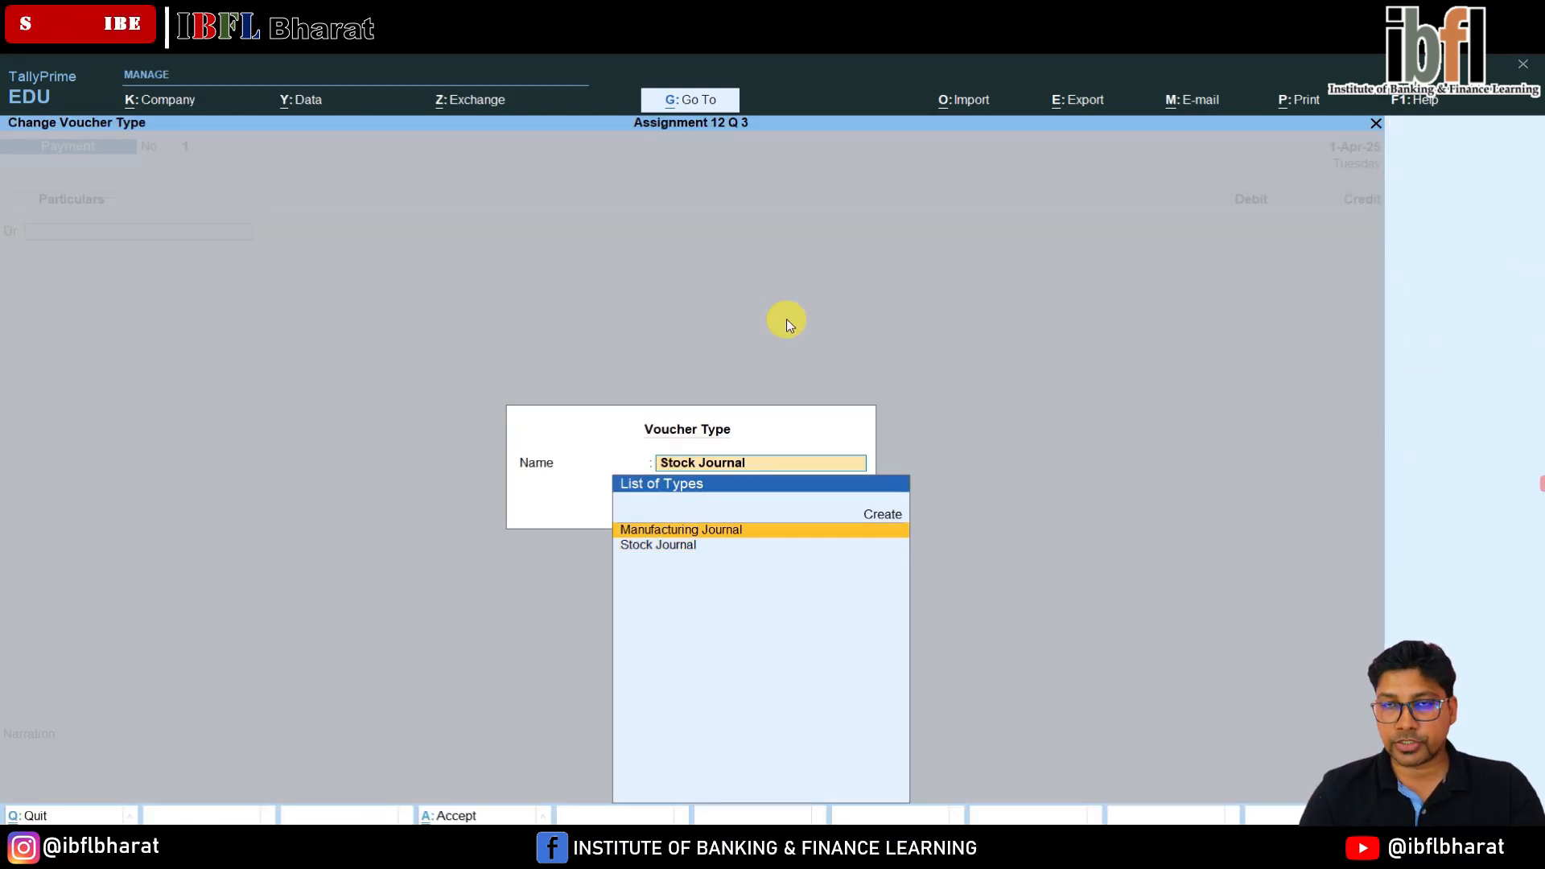
key(Return)
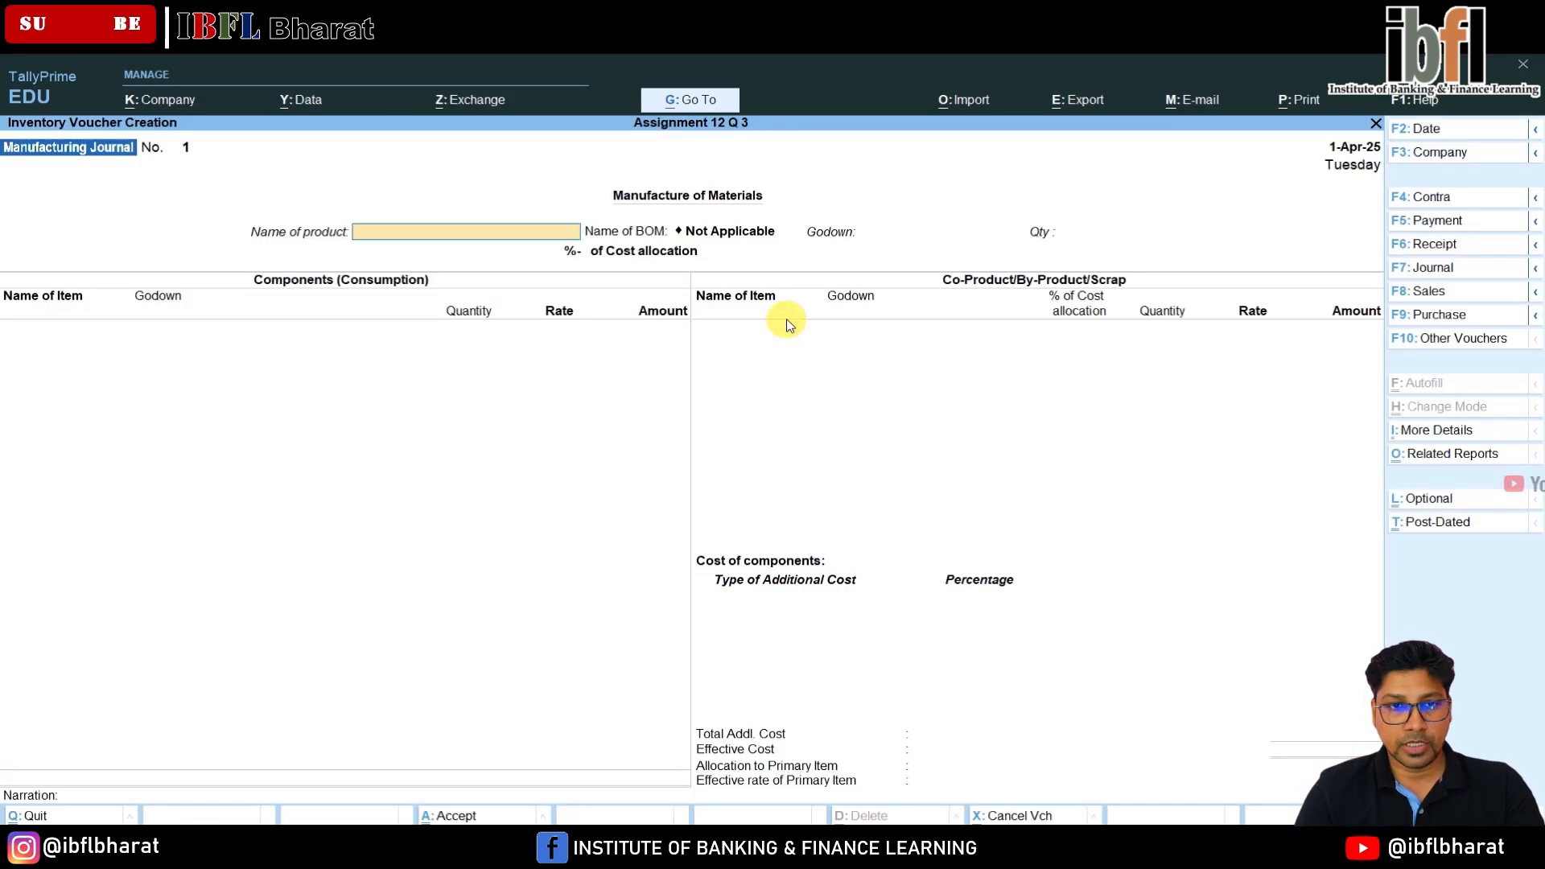
Set the manufactured product to Chocolate Cake with BOM Ch CAke, godown Lajpat Nagar and a quantity of 50 pounds.
key(Down)
key(Down)
key(Down)
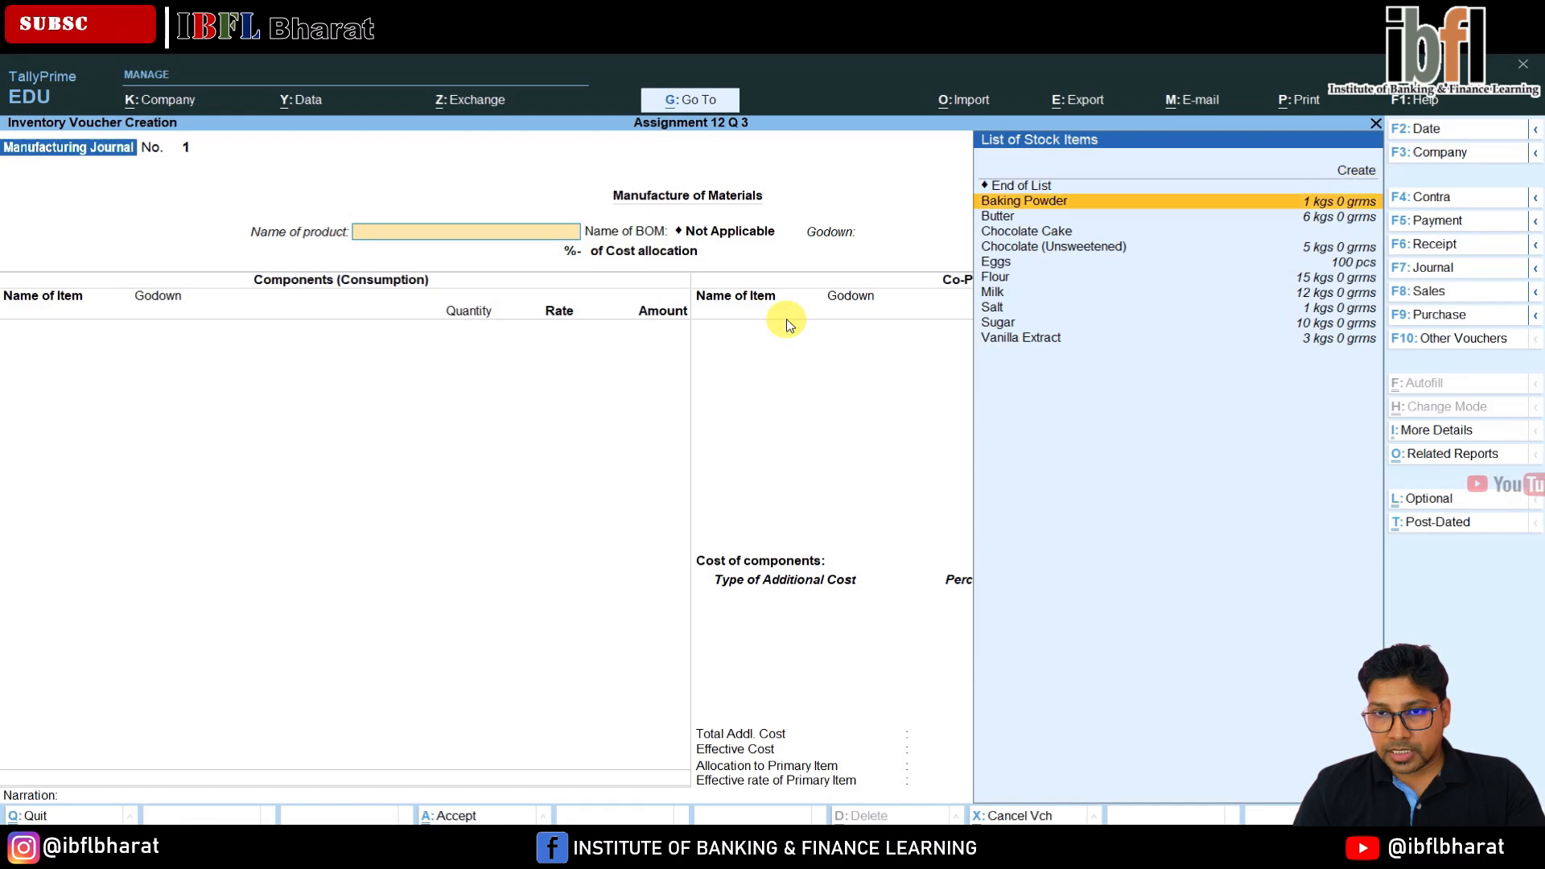
key(Return)
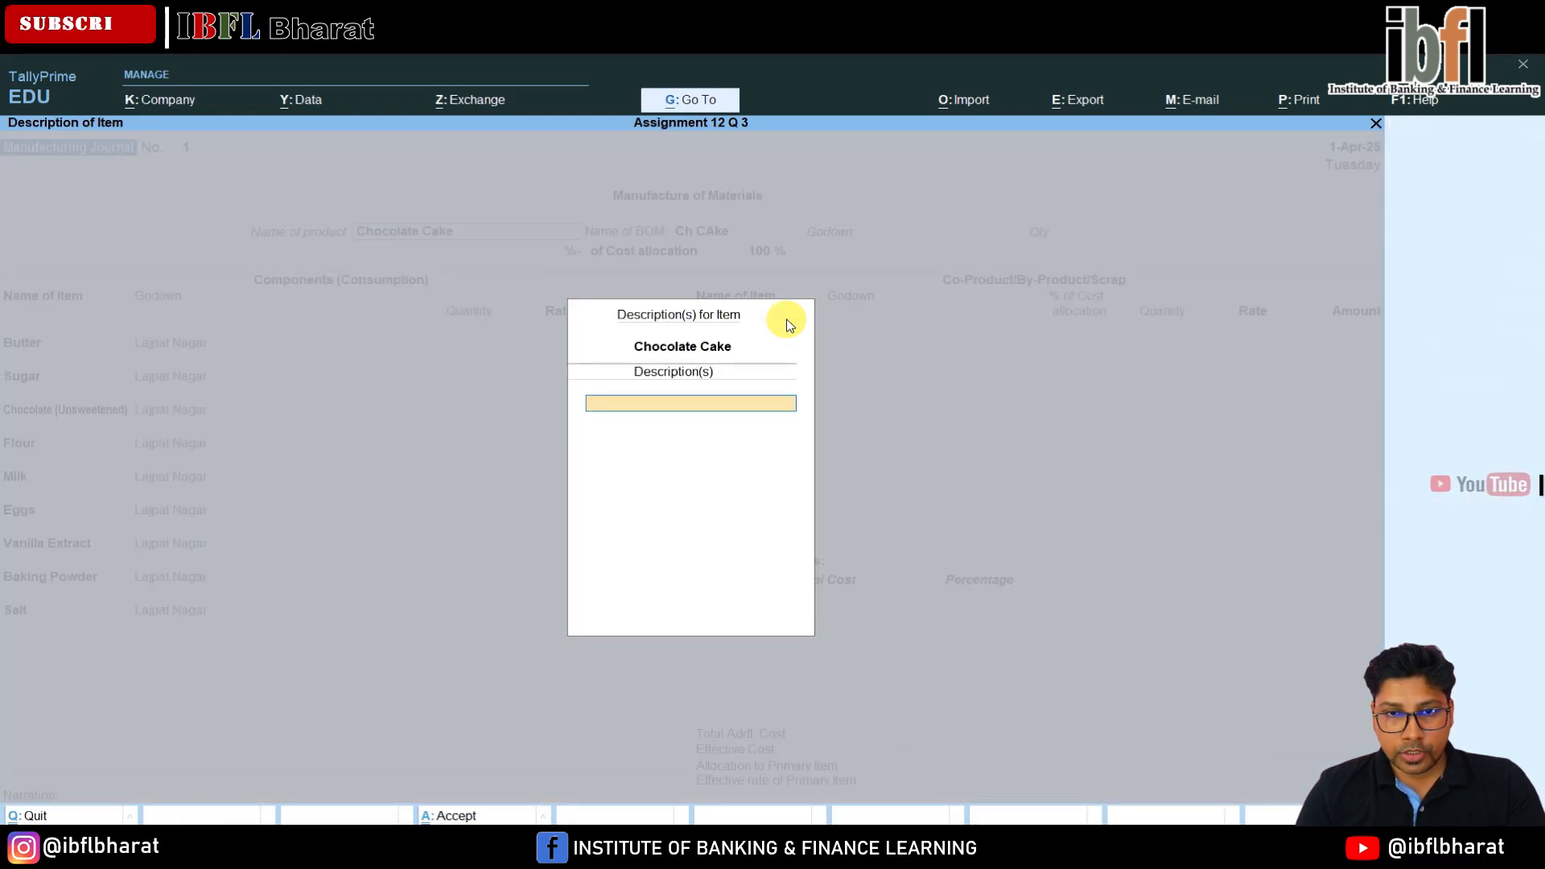
key(Return)
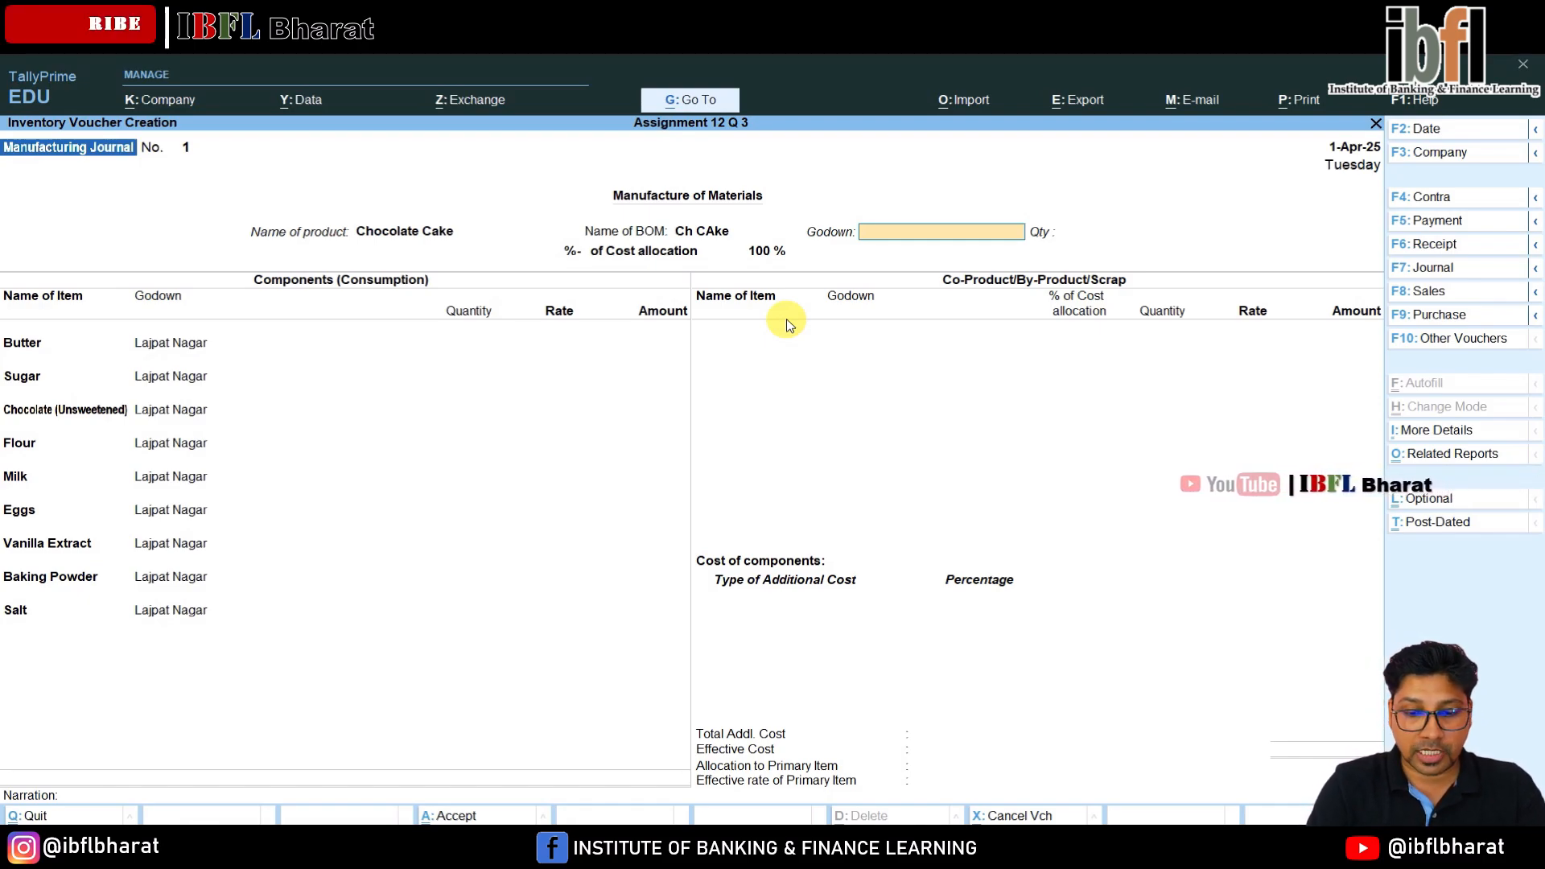
text(Laj)
key(Return)
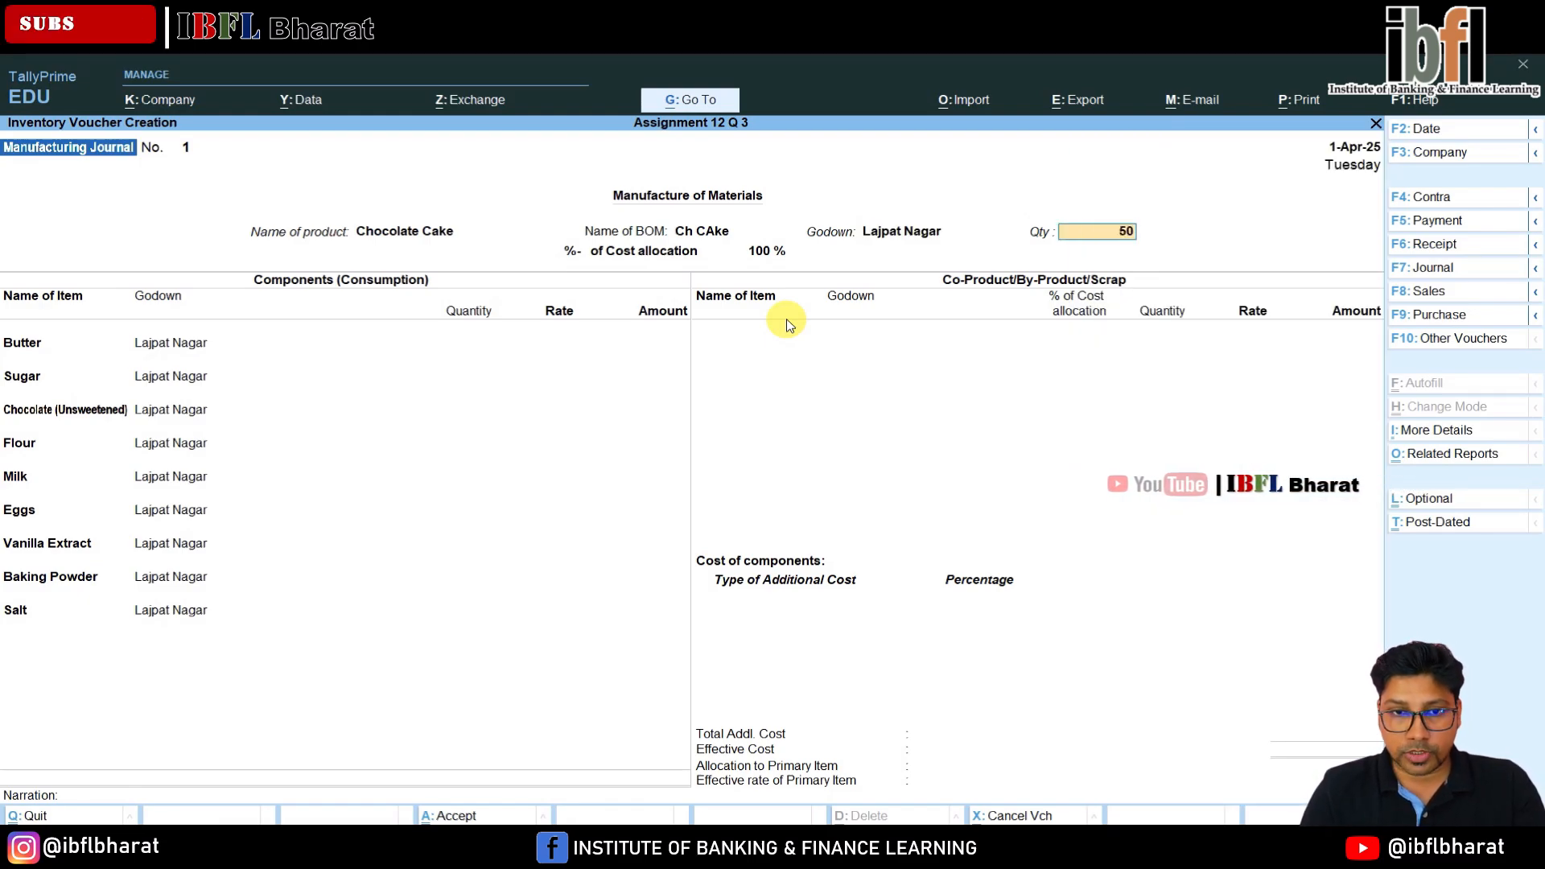
key(Return)
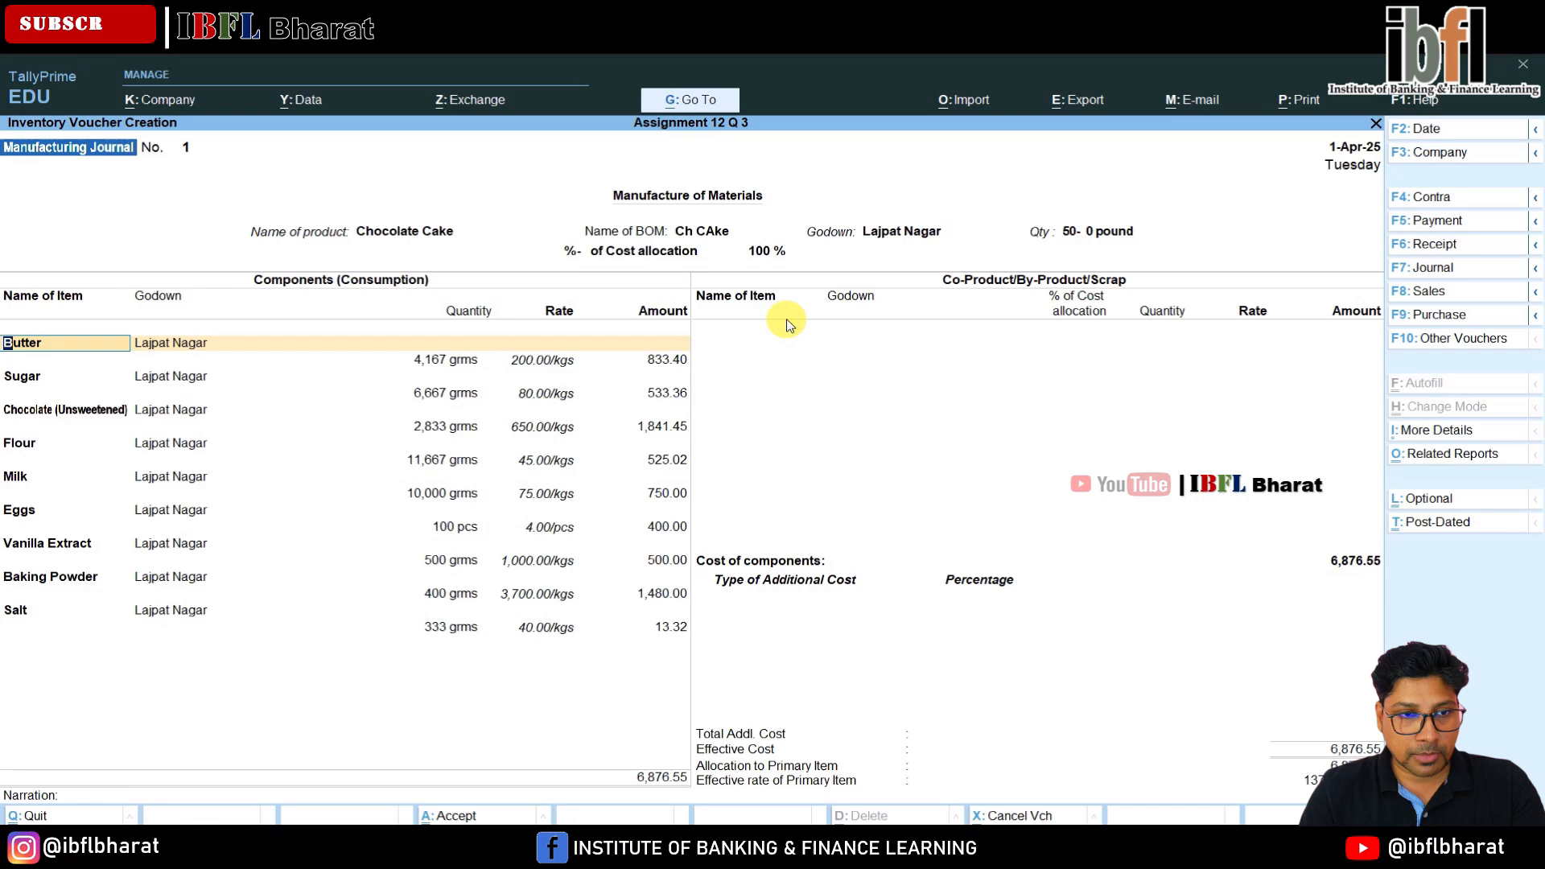
Accept the BOM quantities and rates for all components from Butter to Salt, and leave the co-product list empty.
key(Return)
key(Return)
key(Return)
key(Return)
key(Return)
key(Return)
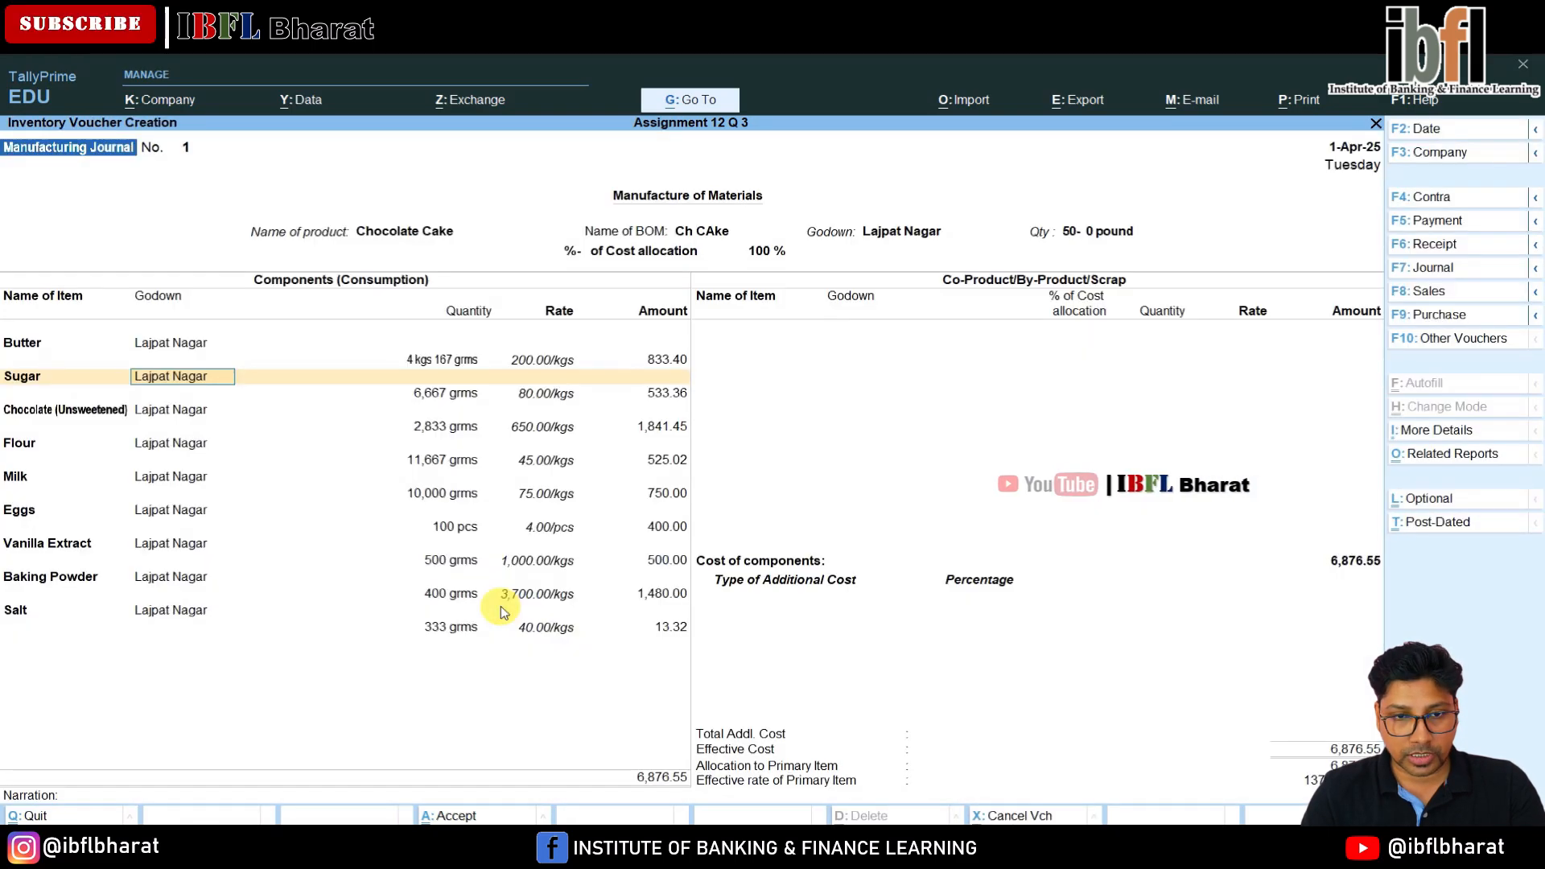
key(Return)
key(Return)
key(Return)
key(Return)
key(Return)
key(Return)
key(Return)
key(Return)
key(Return)
key(Return)
key(Return)
key(Return)
key(Return)
key(Return)
key(Return)
key(Return)
key(Return)
key(Return)
key(Return)
key(Return)
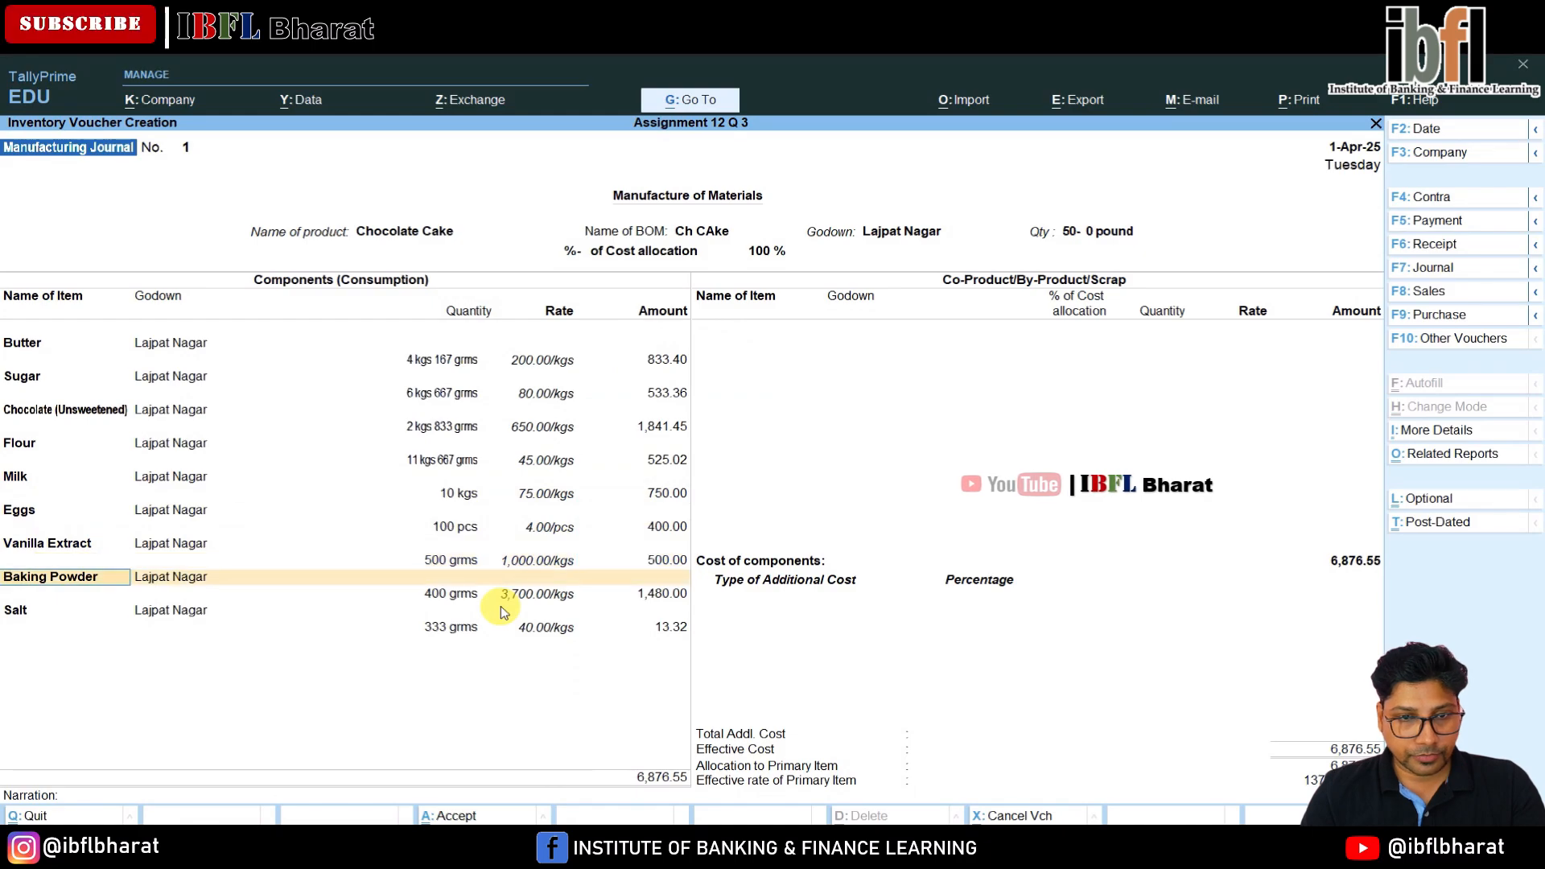
key(Return)
key(Return)
key(Return)
key(Return)
key(Return)
key(Return)
key(Return)
key(Return)
key(Return)
key(Return)
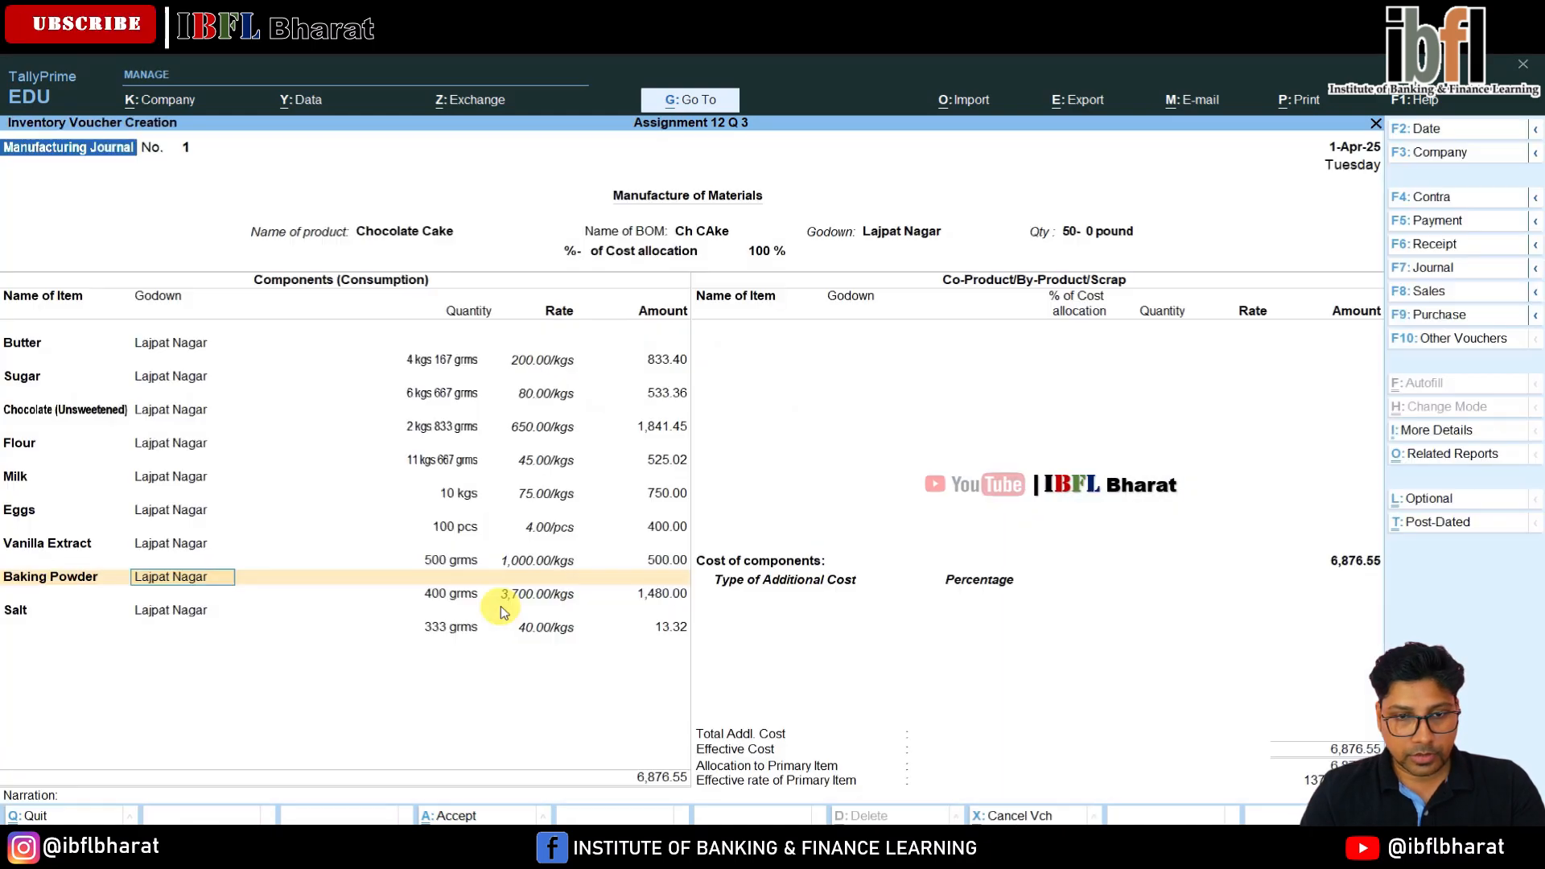
key(Return)
key(Return)
key(Return)
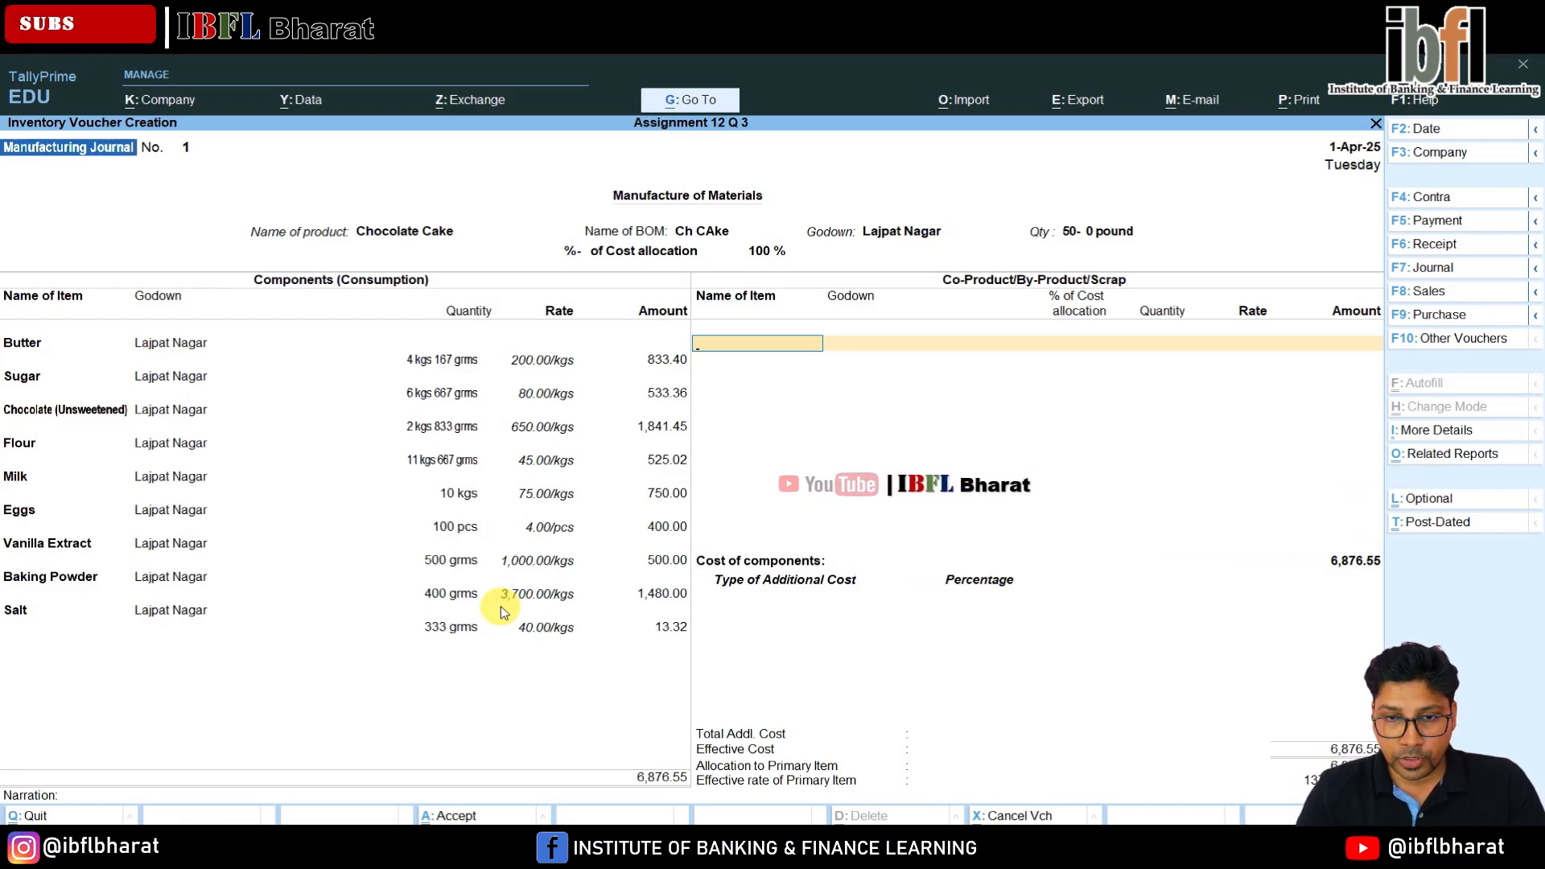
key(Return)
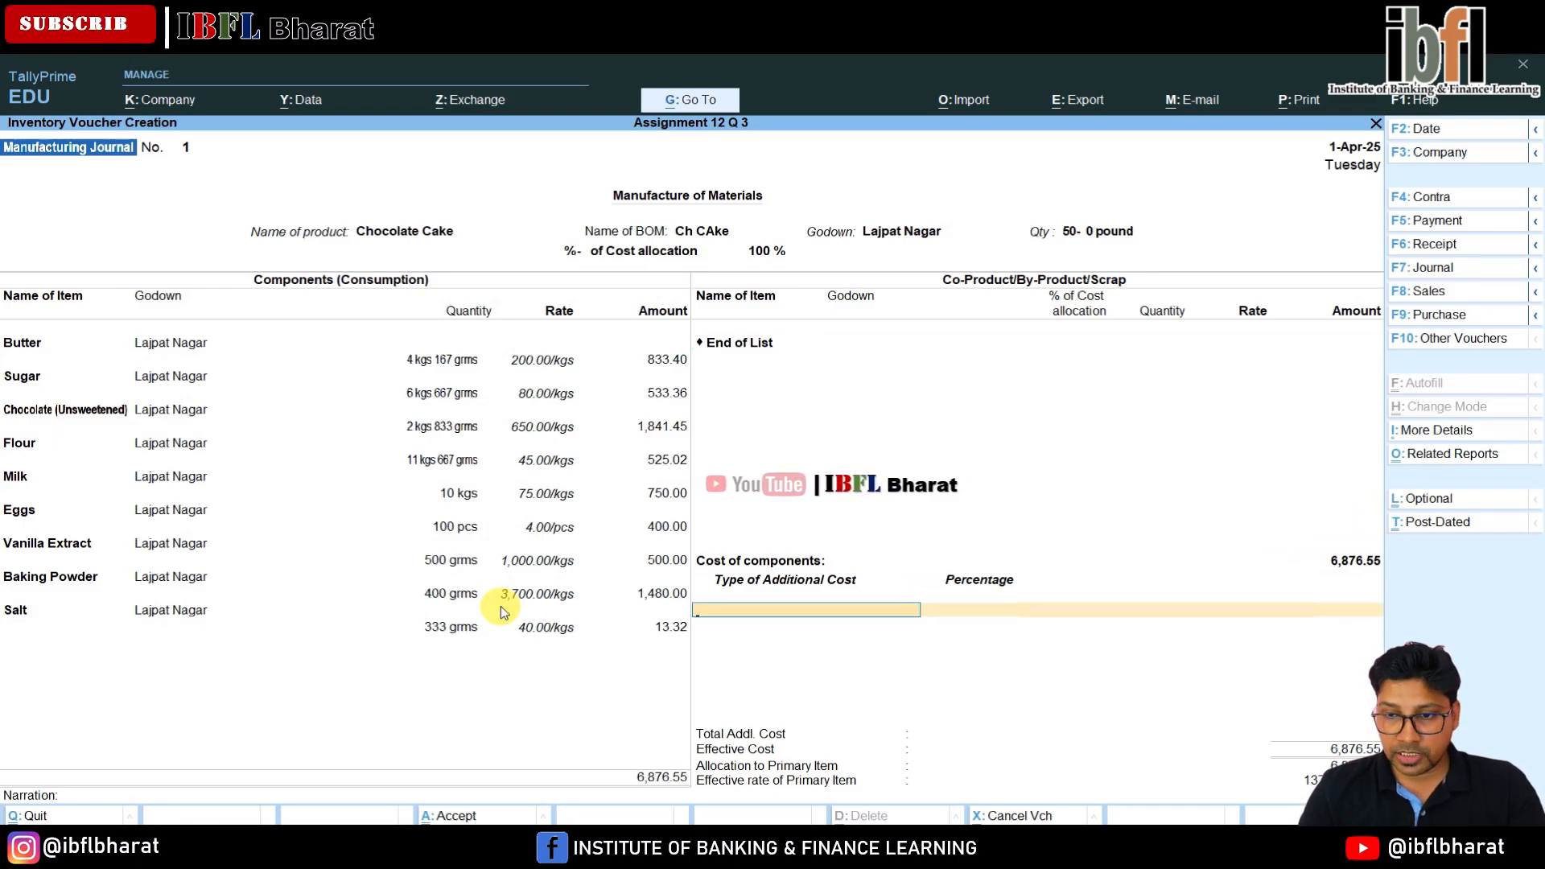
Create a Labour ledger under Direct Expenses and add it as an additional cost of 1,000.
key(alt+c)
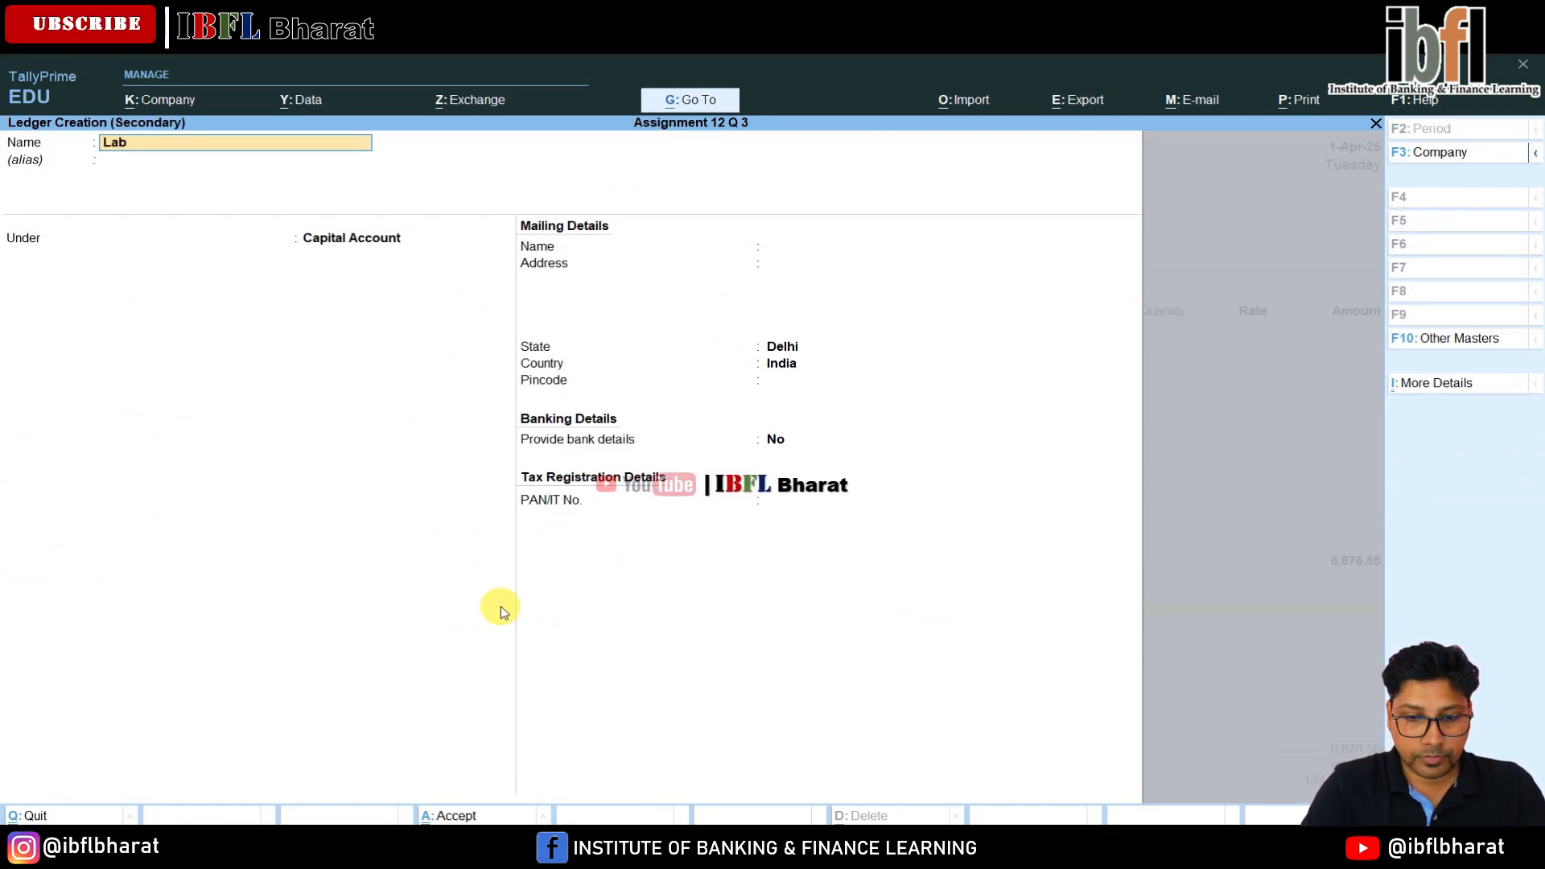
key(Return)
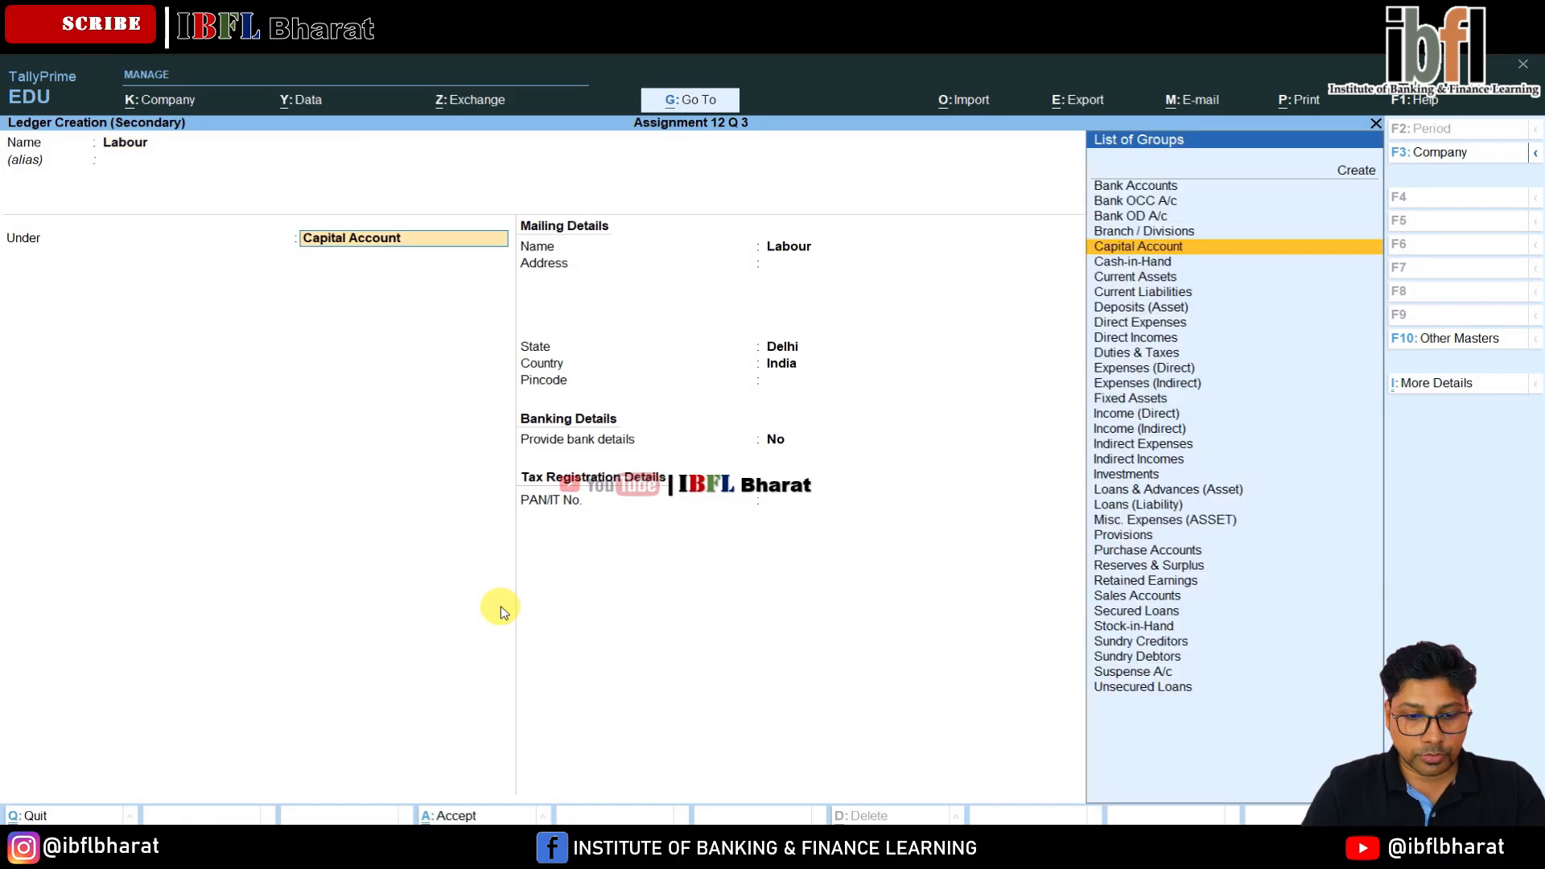
text(dire)
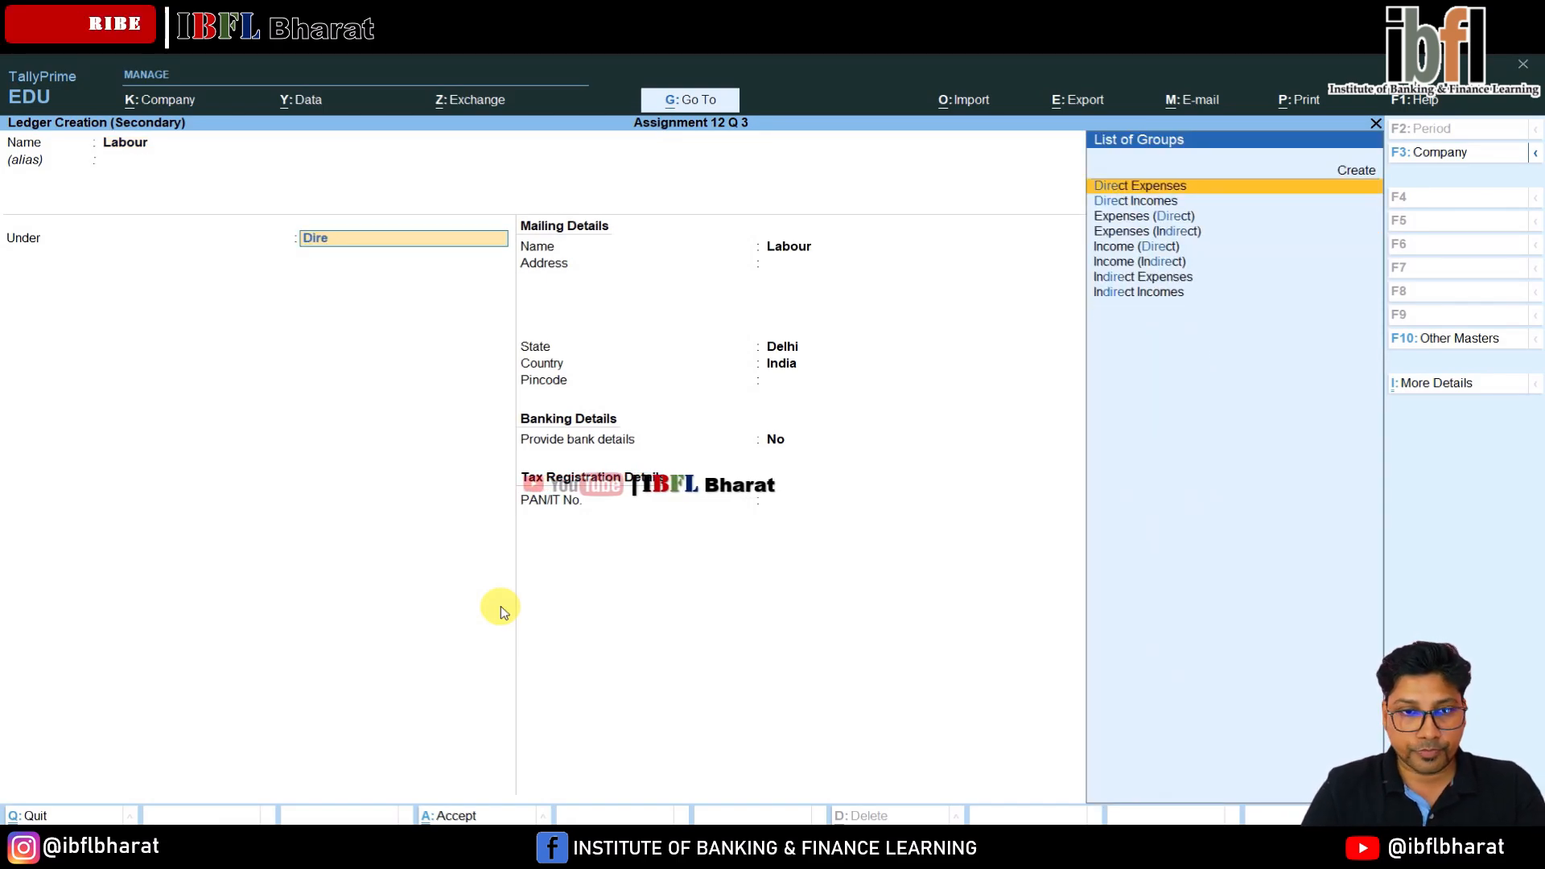
key(Return)
key(Return)
key(ctrl+a)
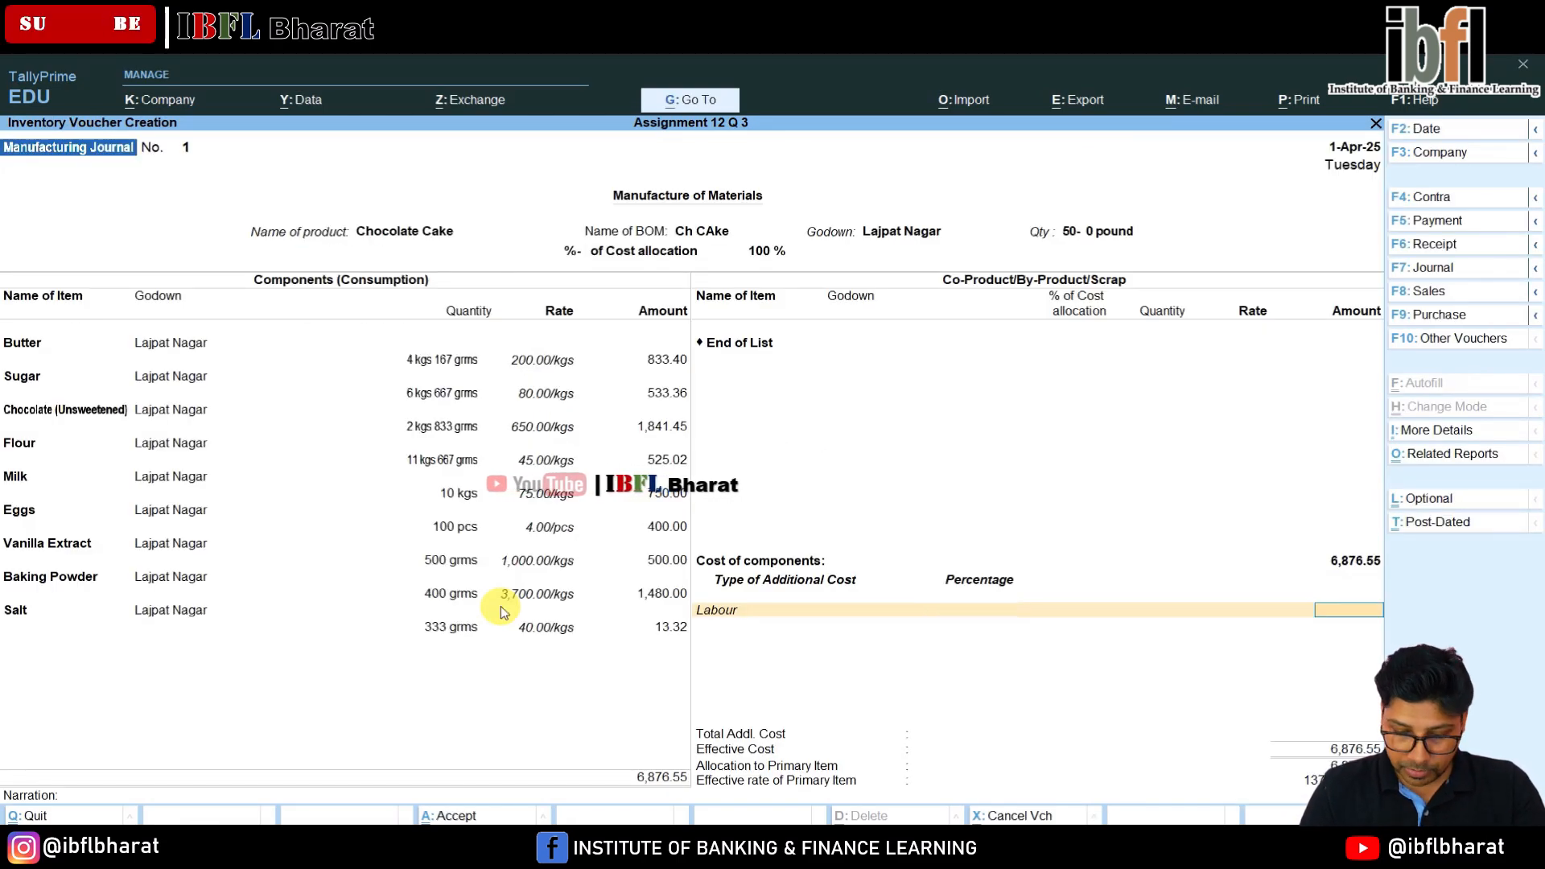
text(1,00)
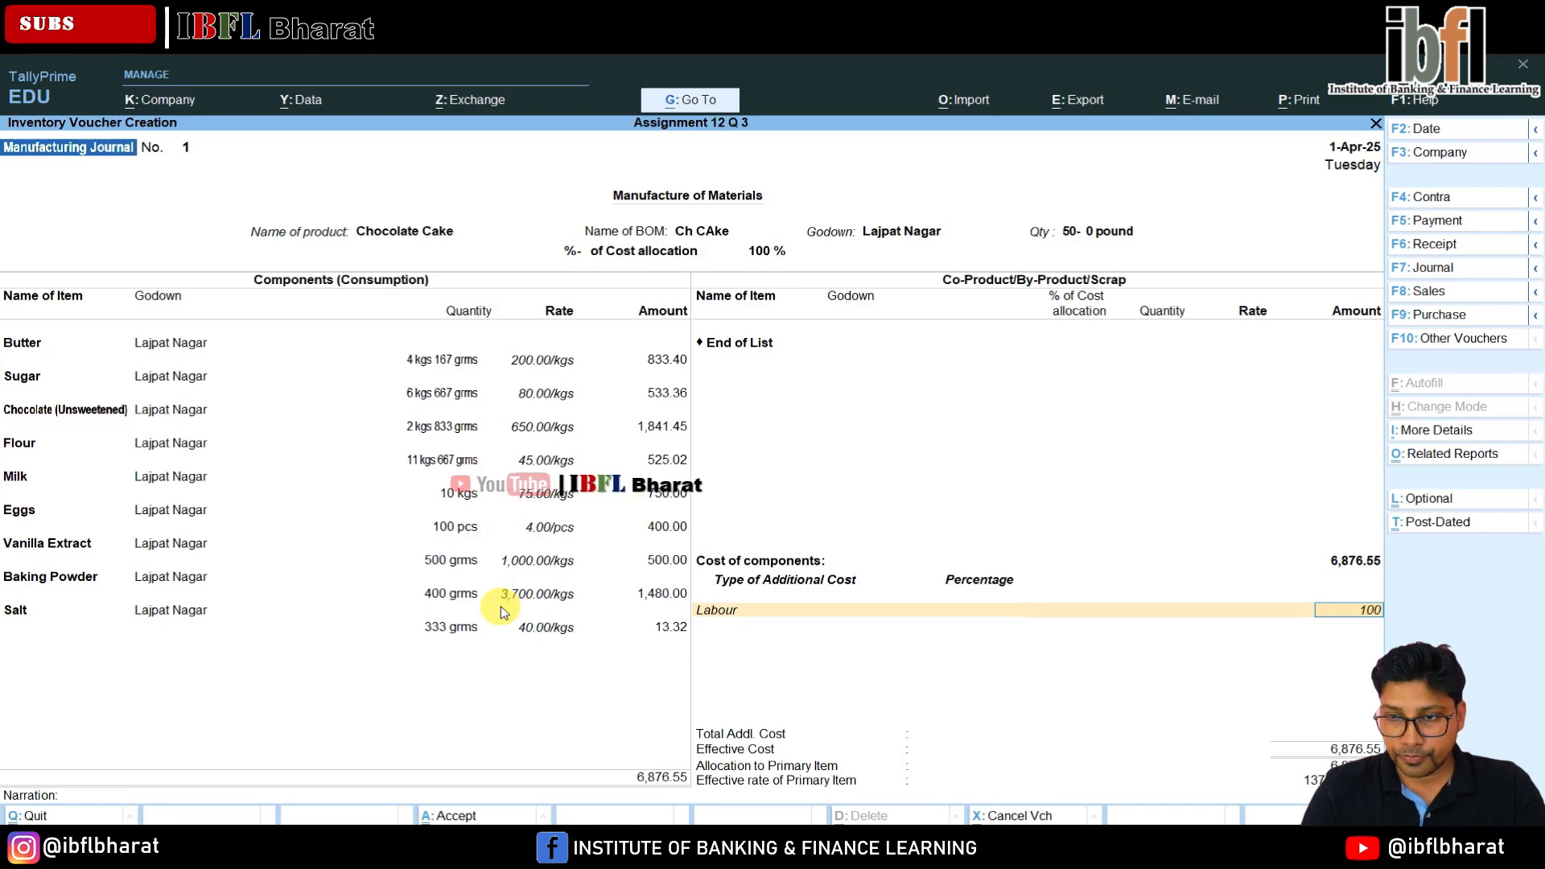
text(0)
key(Return)
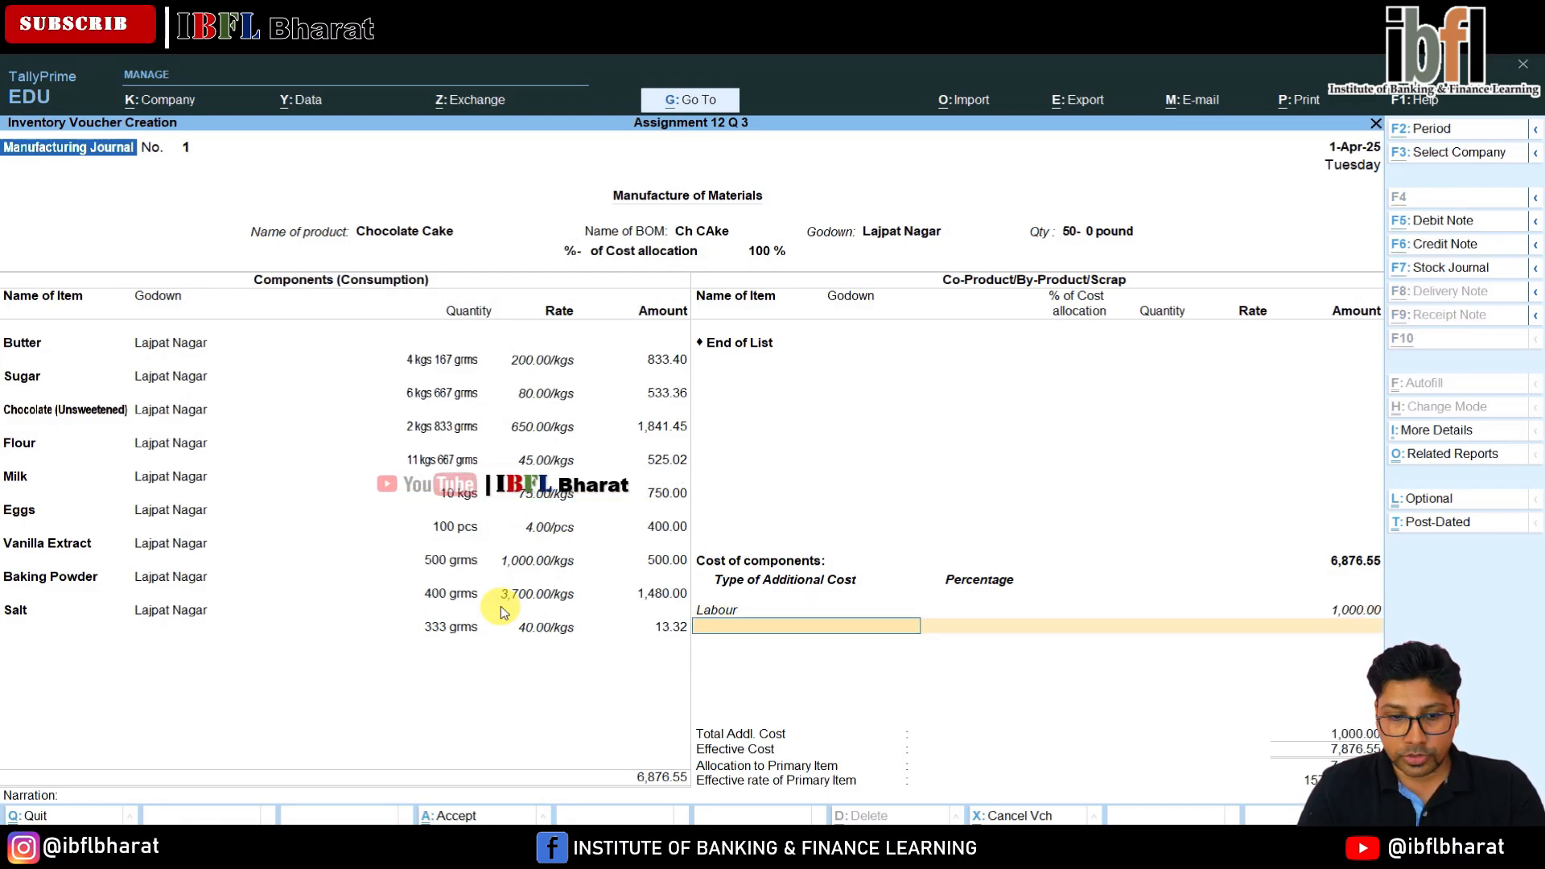
Create a Factory Electricity ledger under Direct Expenses and add it as an additional cost at 15 percent.
key(alt+c)
text(Factory Electricity)
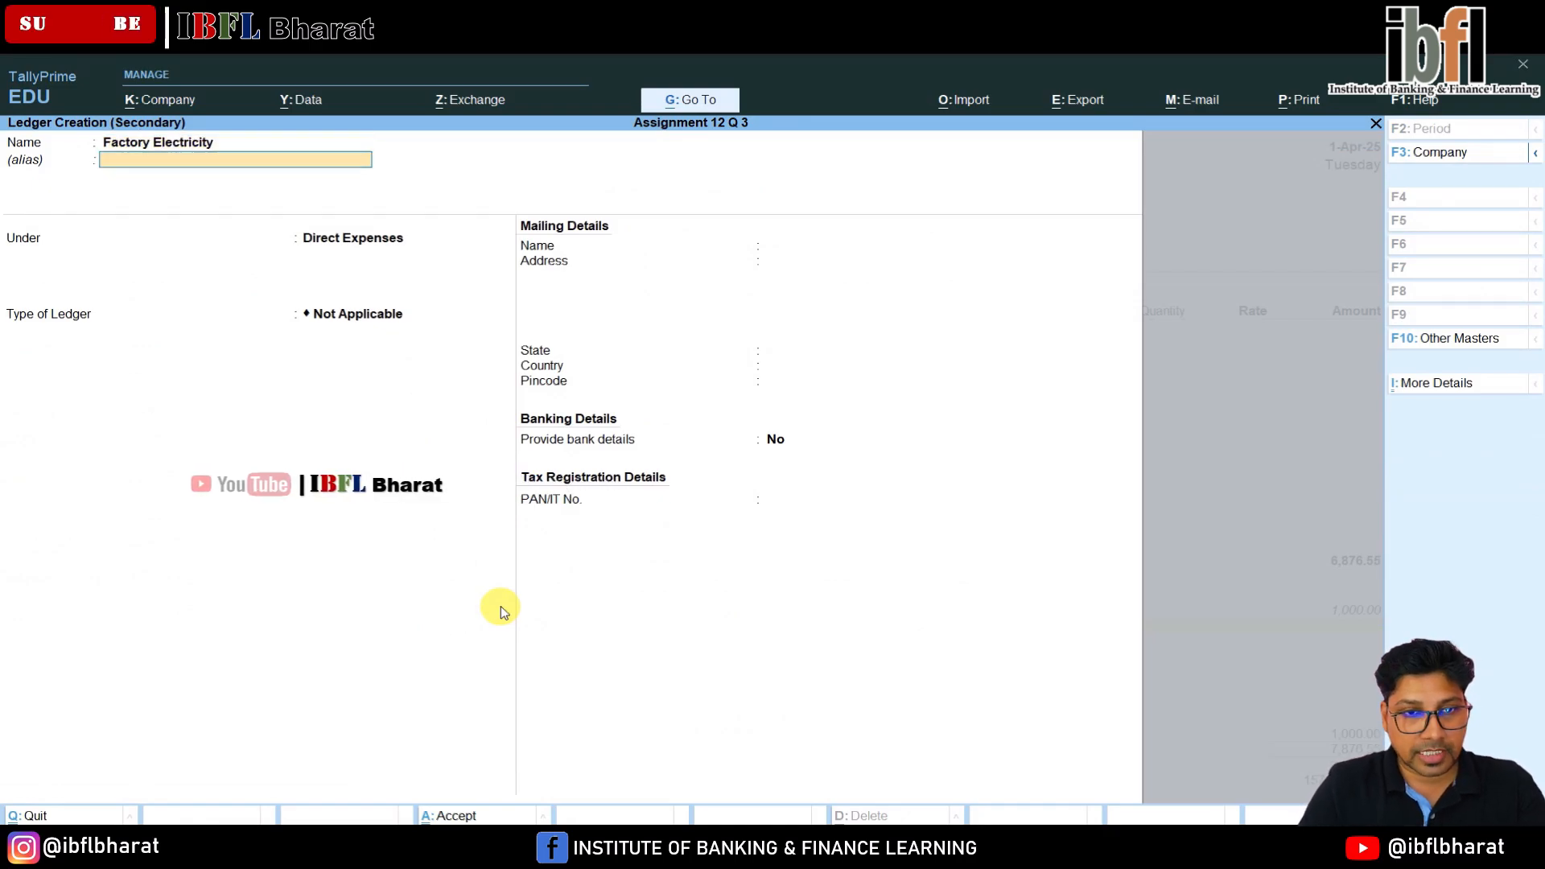
key(Return)
key(Return)
key(Return)
key(Return)
key(ctrl+a)
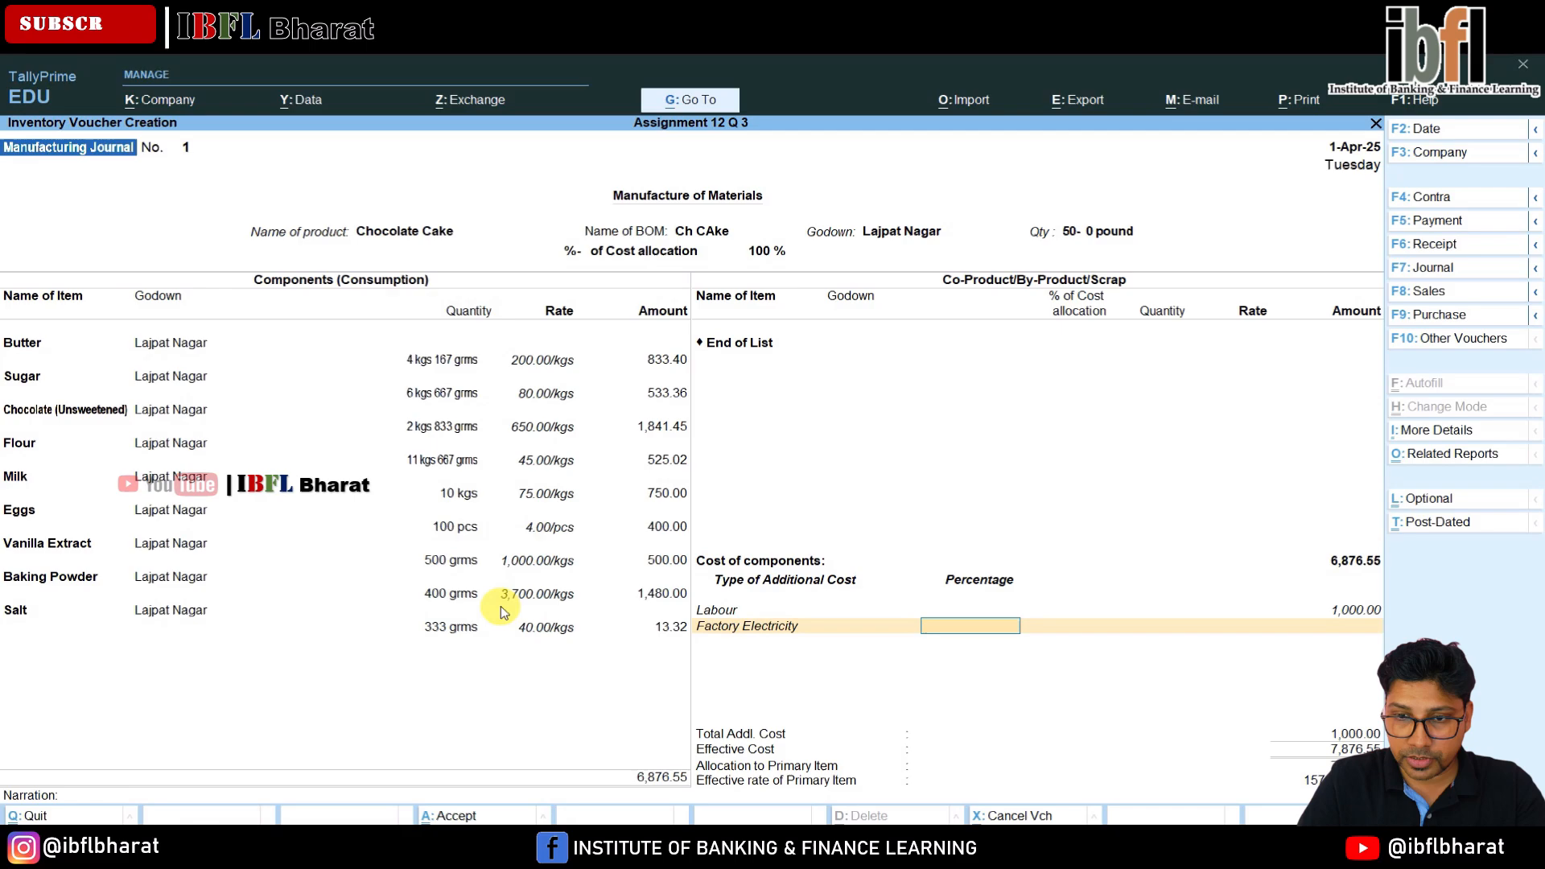
text(15)
key(Return)
key(Return)
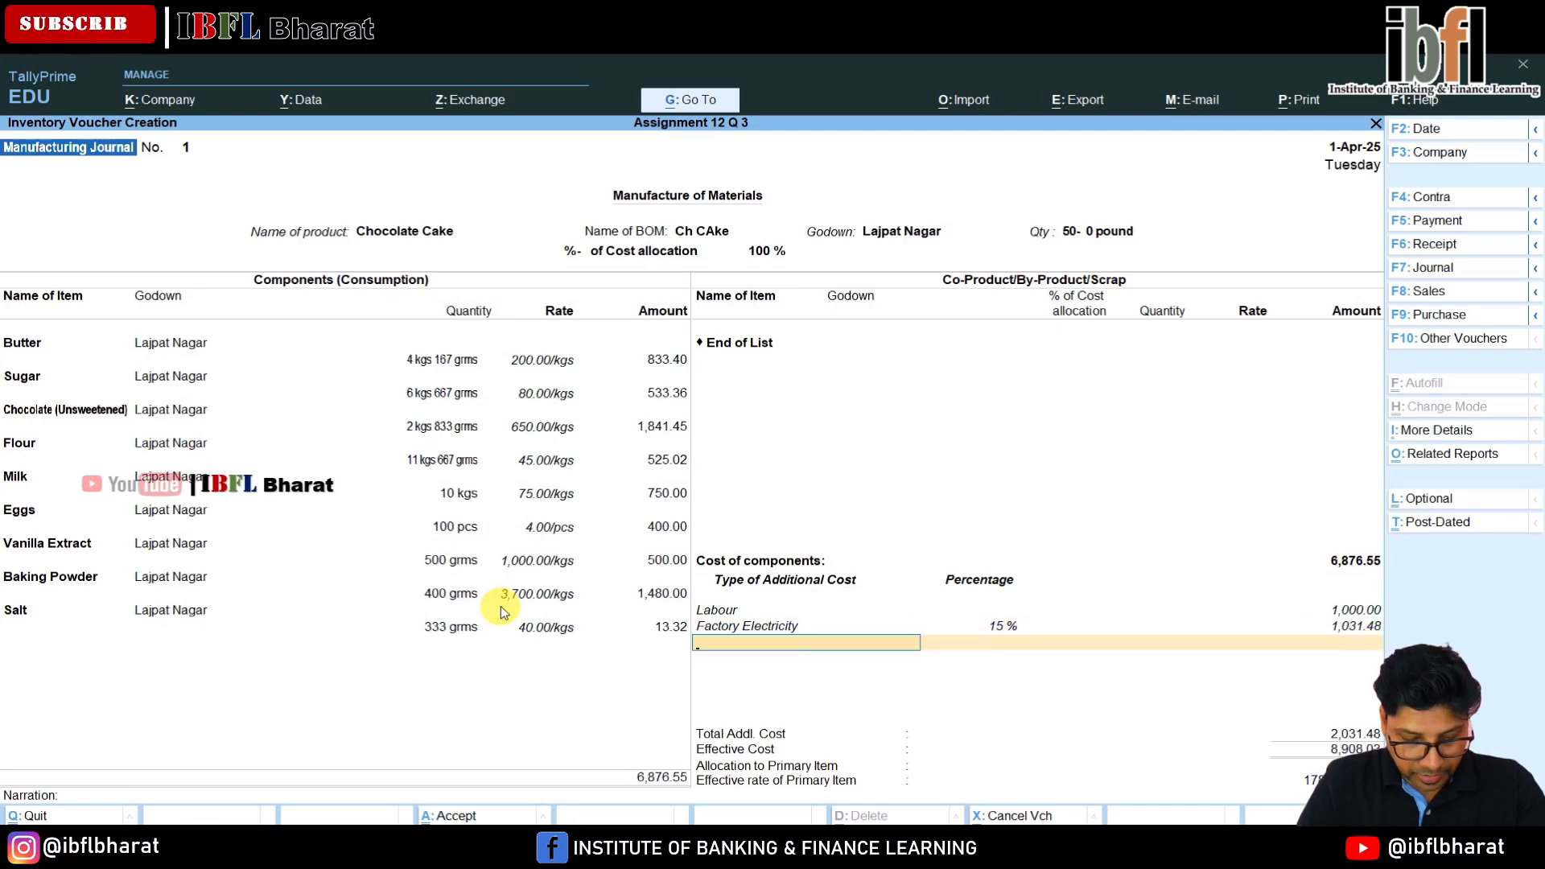
Create a Factory Rent ledger under Direct Expenses and add it as an additional cost at 5 percent.
key(alt+c)
text(Factory Rent)
key(Return)
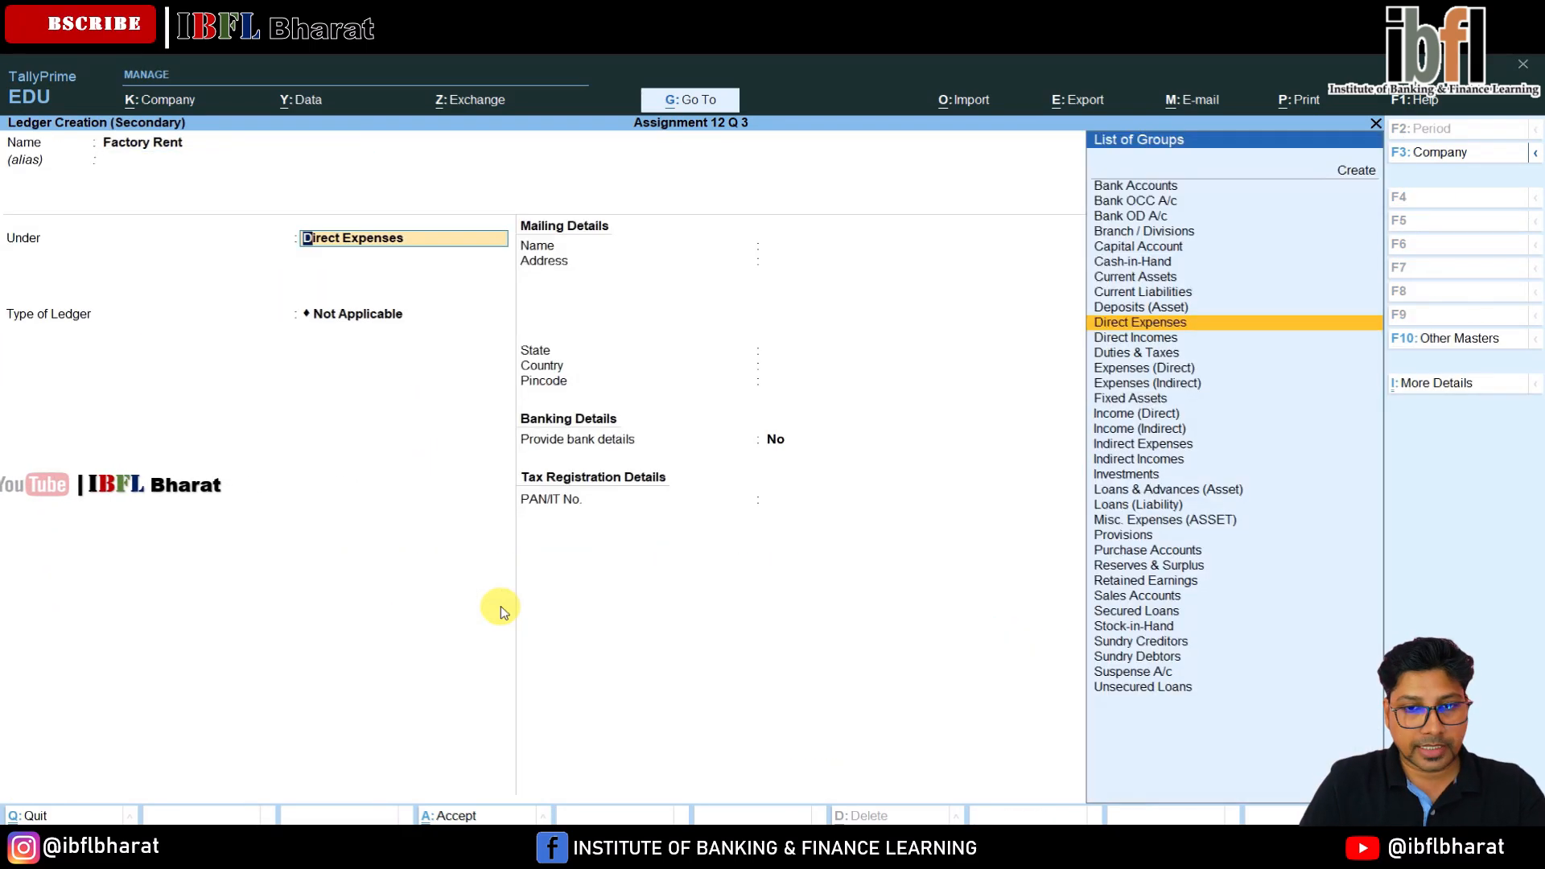
key(Return)
key(Return)
key(ctrl+a)
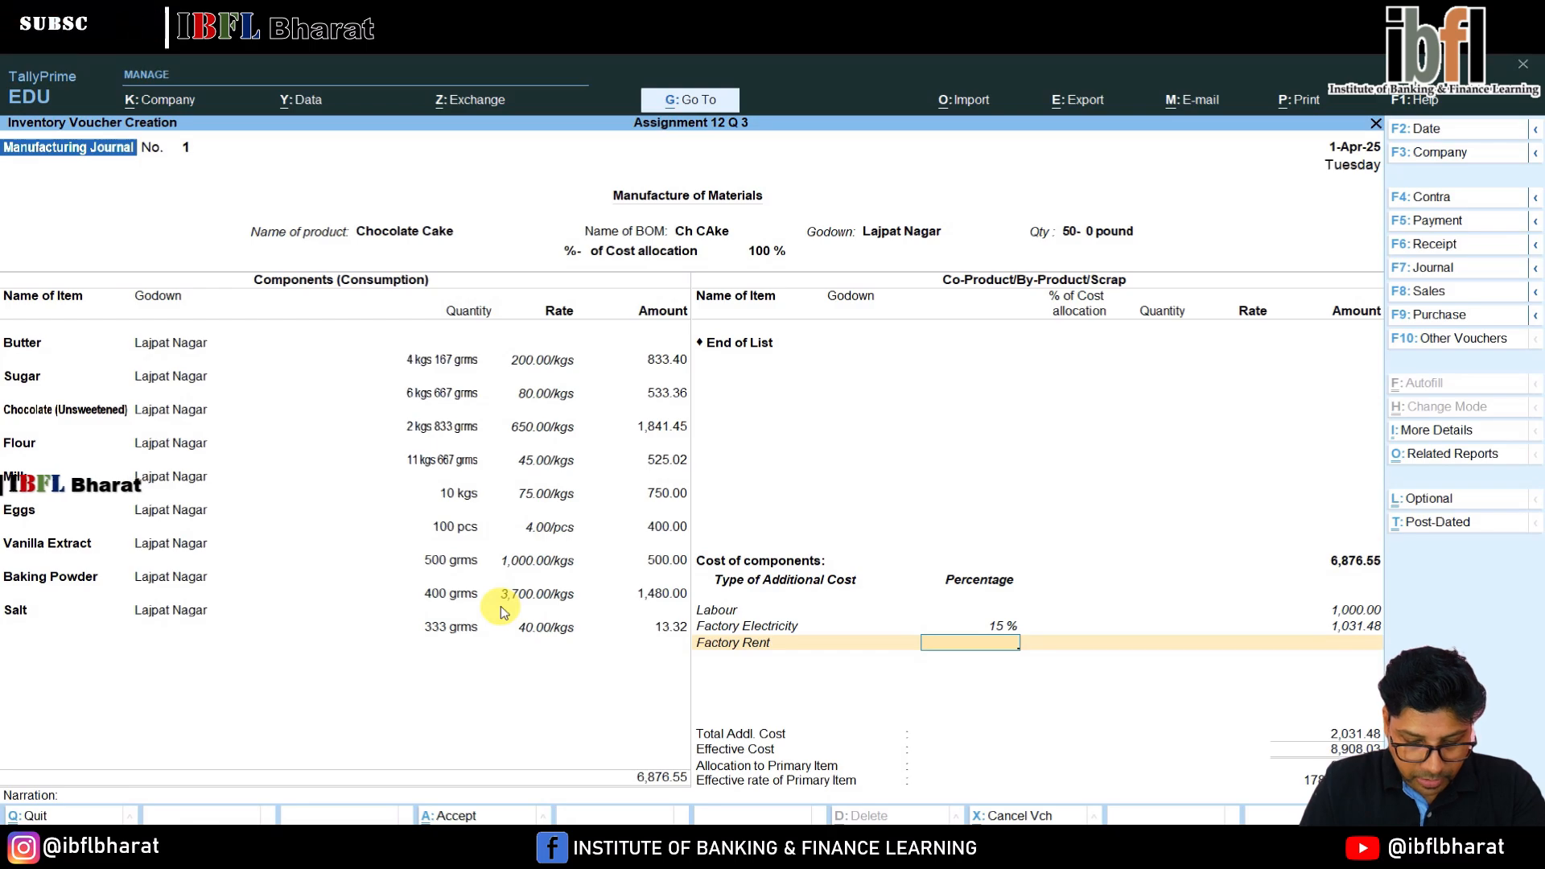
text(5)
key(Return)
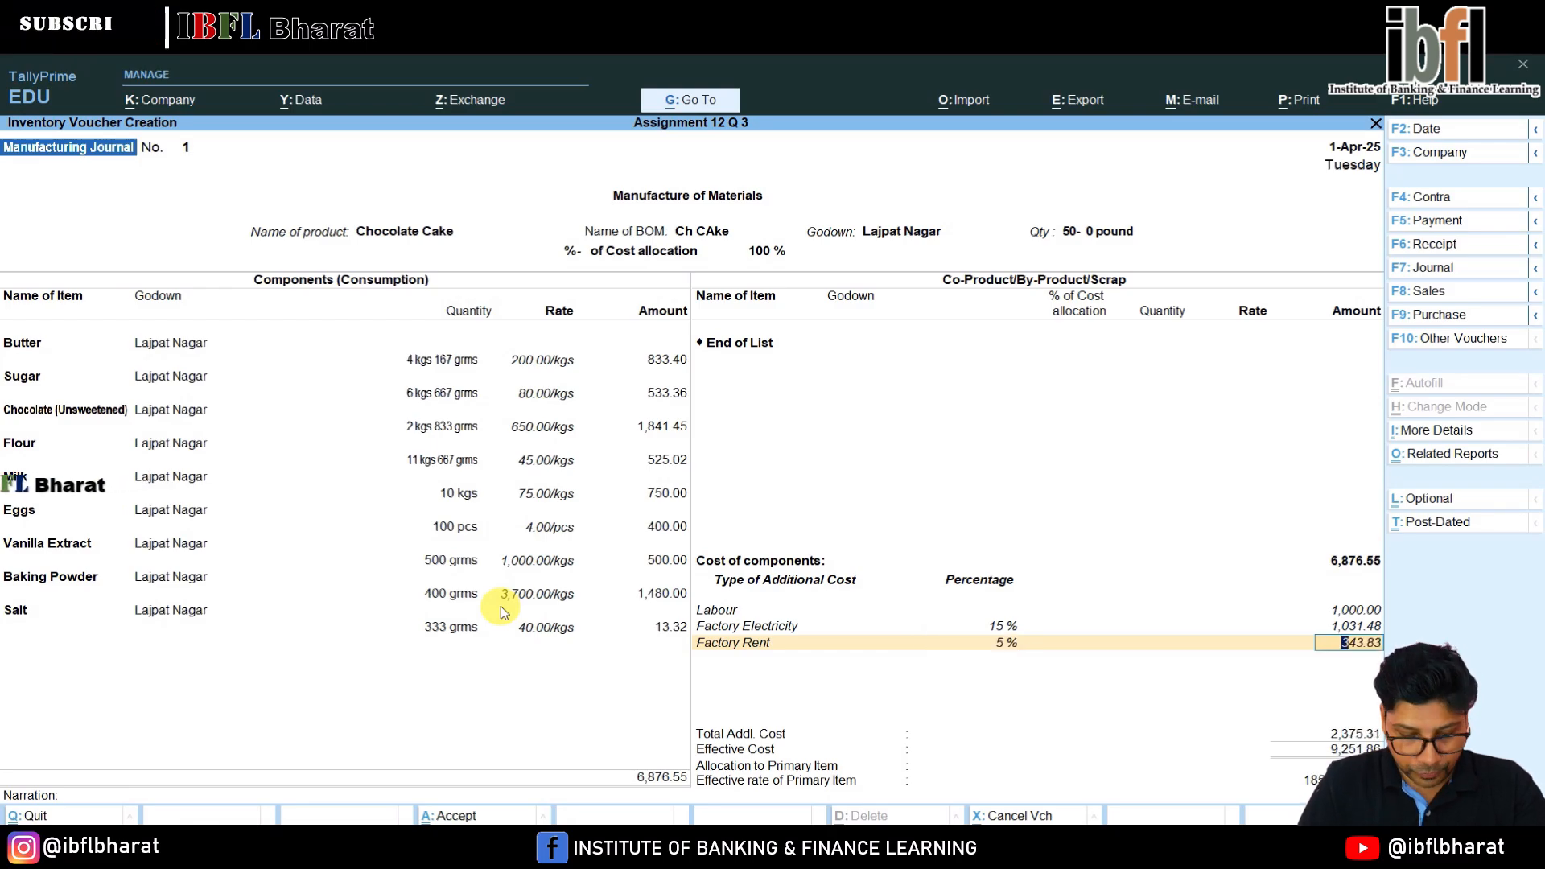
key(Return)
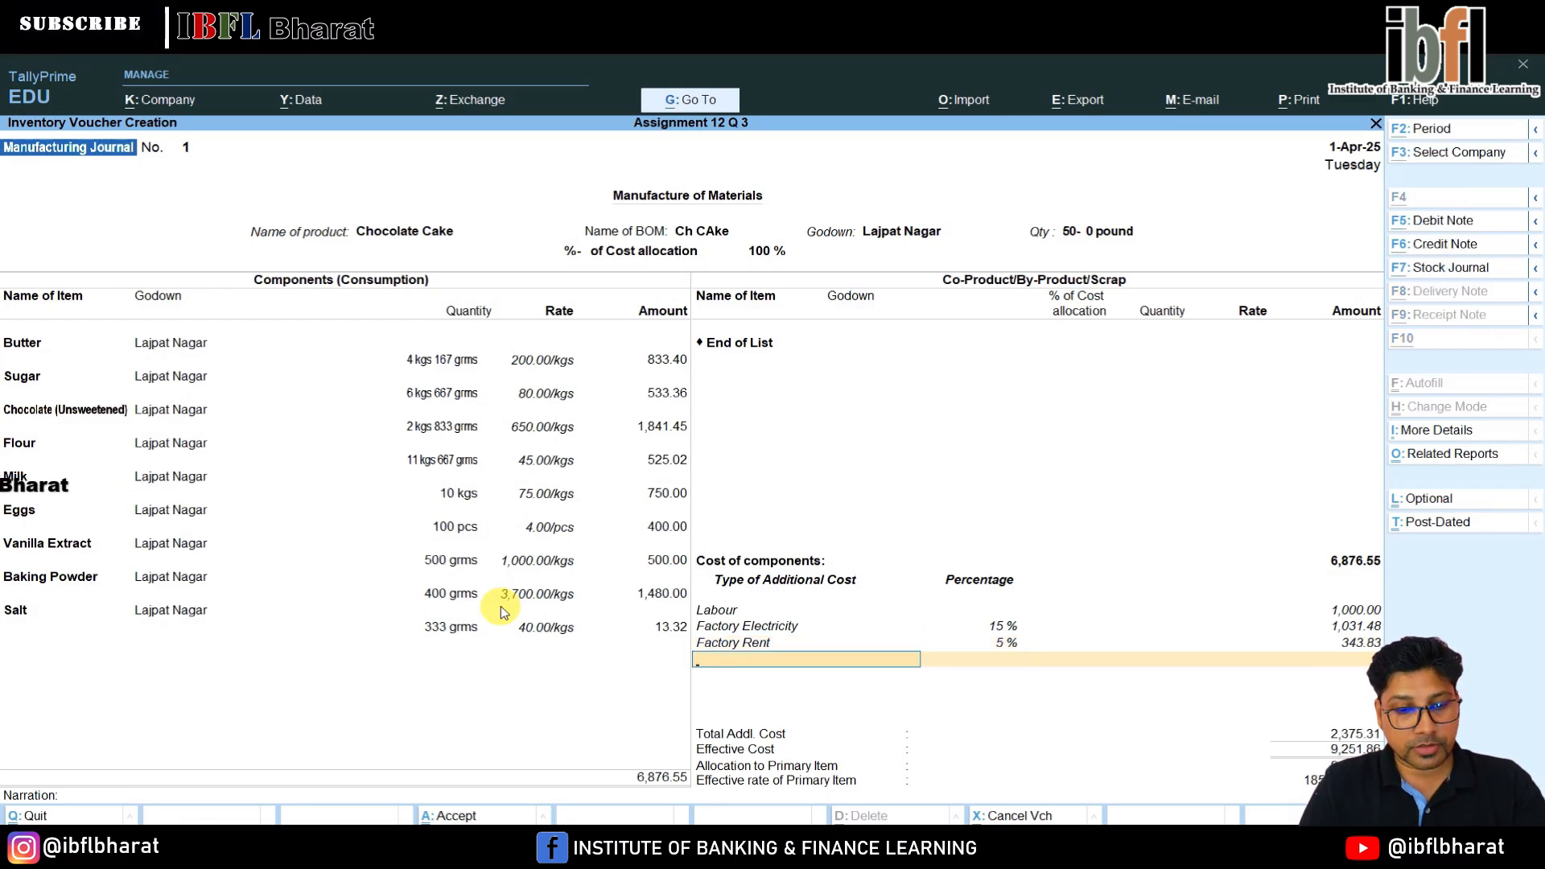
Create an Administrative Exp ledger under Direct Expenses and add it as an additional cost at 2 percent.
key(alt+c)
text(Administrative Exp)
key(Return)
key(Return)
key(Return)
key(ctrl+a)
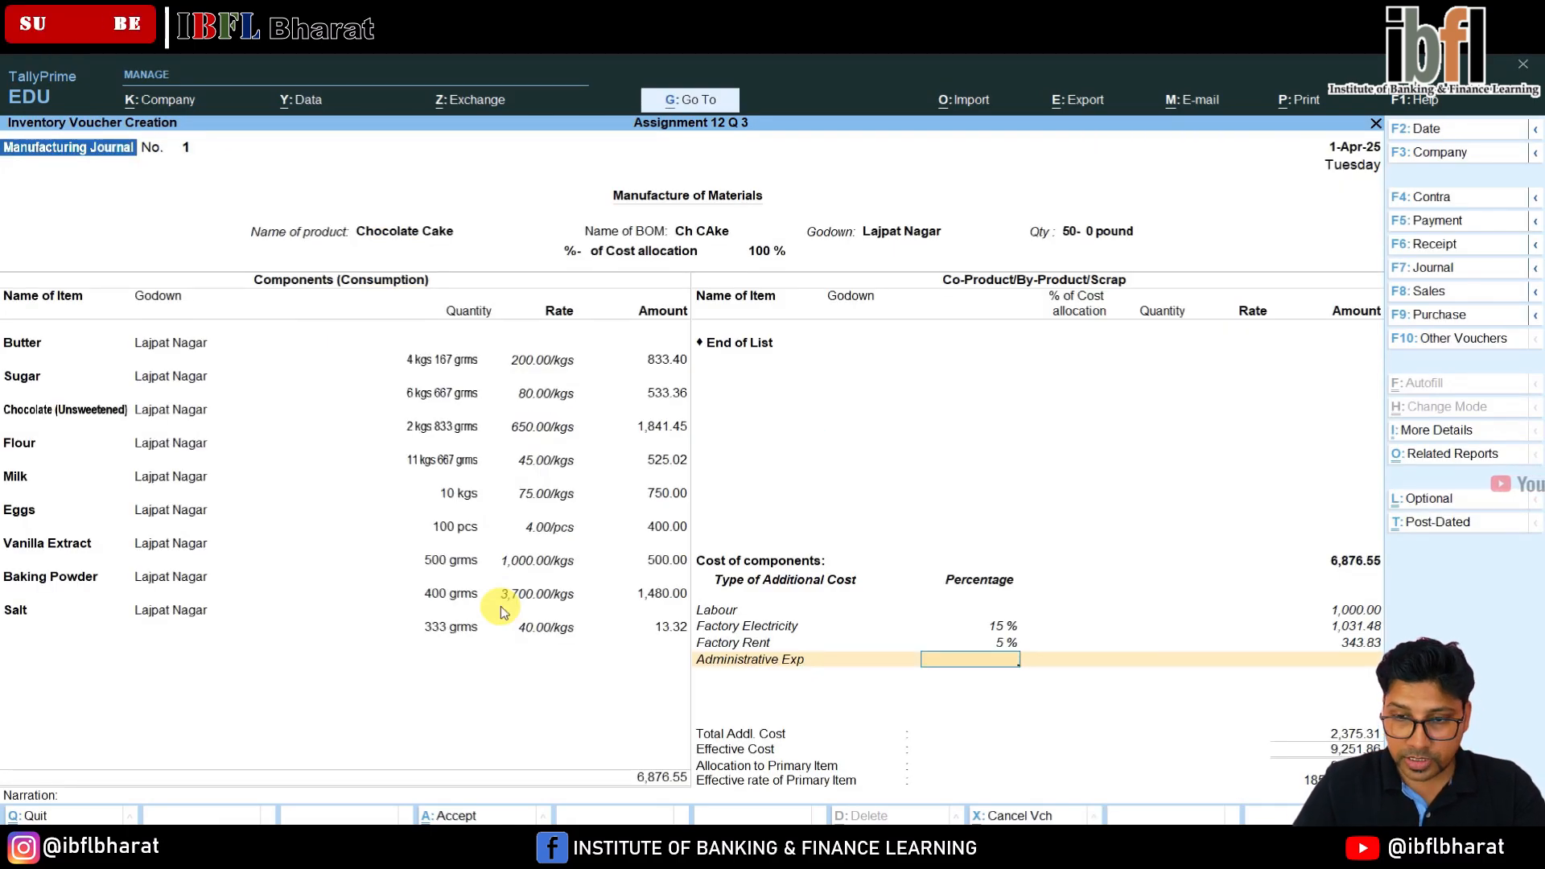
text(2)
key(Return)
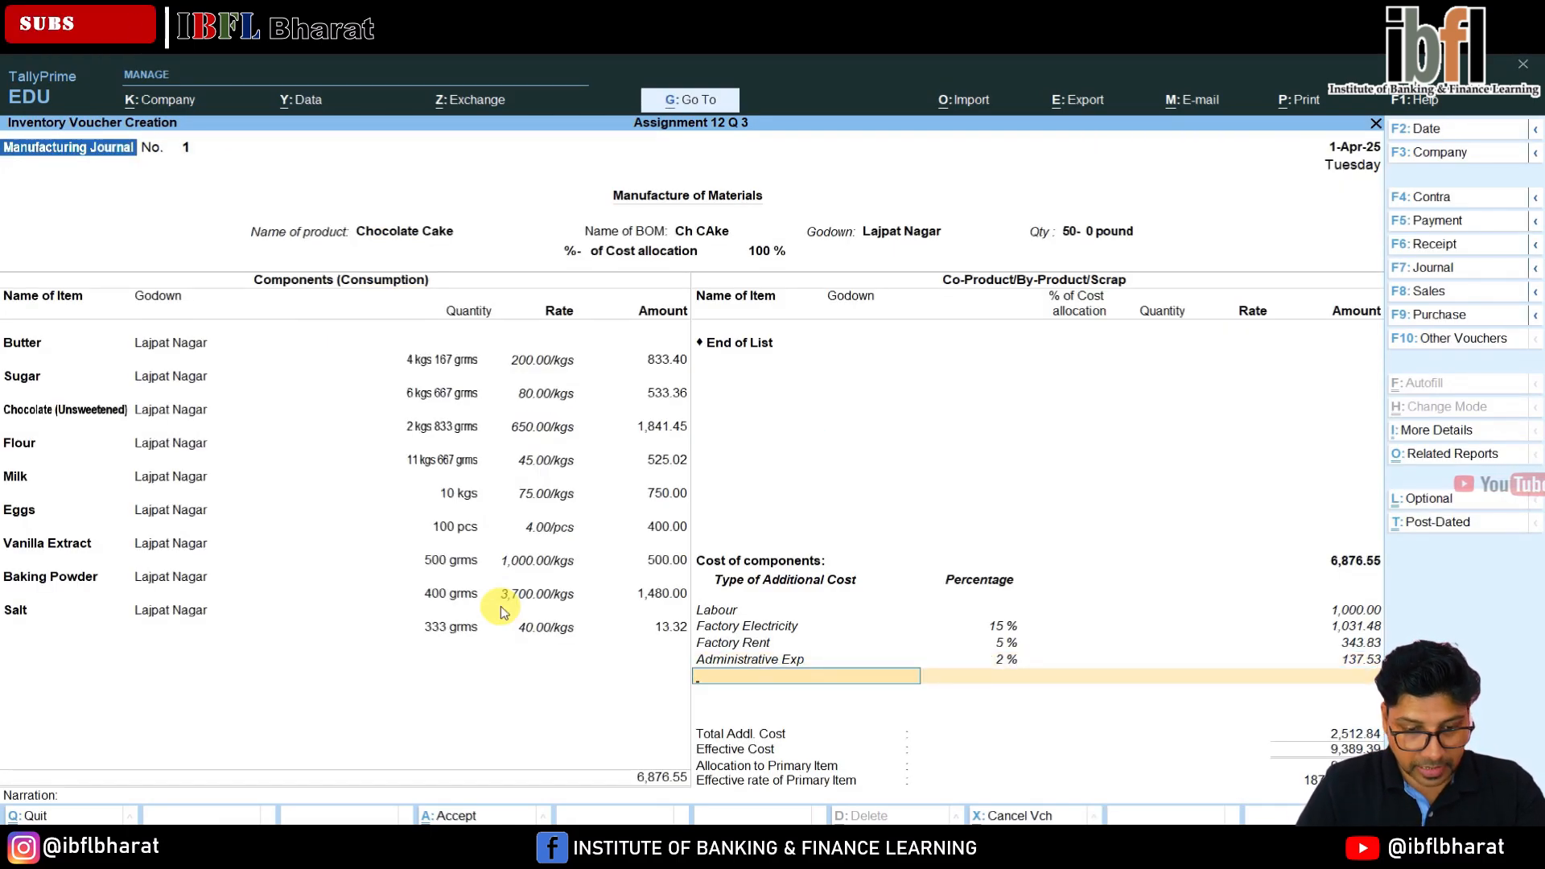
Create a Carriage Inwards ledger under Direct Expenses and add it as an additional cost at 1 percent.
key(alt+c)
text(Carriage Inwards)
key(Return)
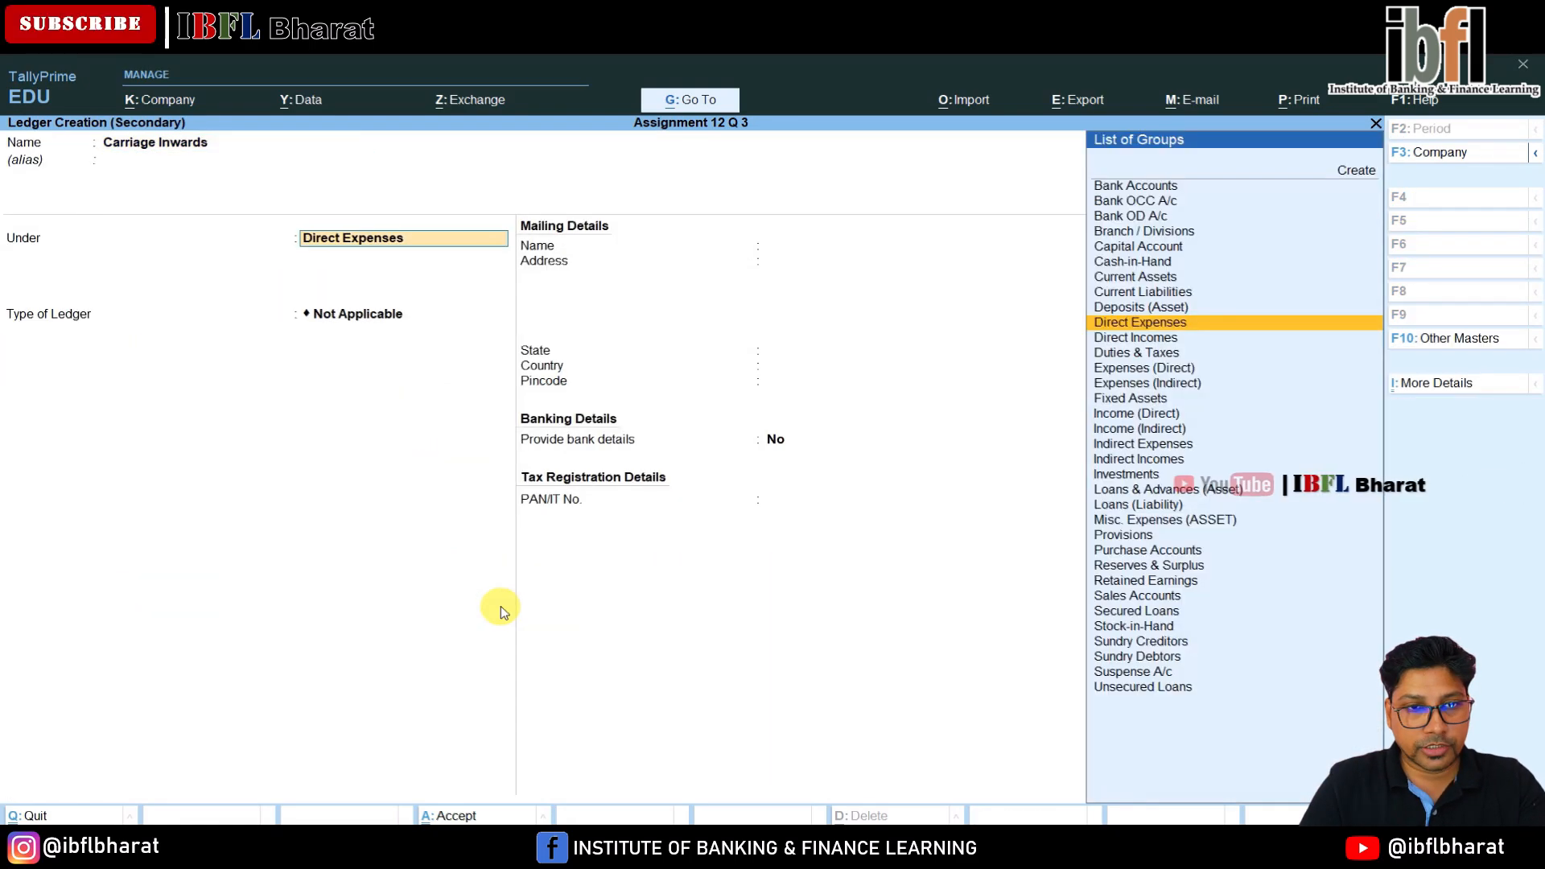
key(Return)
key(Return)
key(Return)
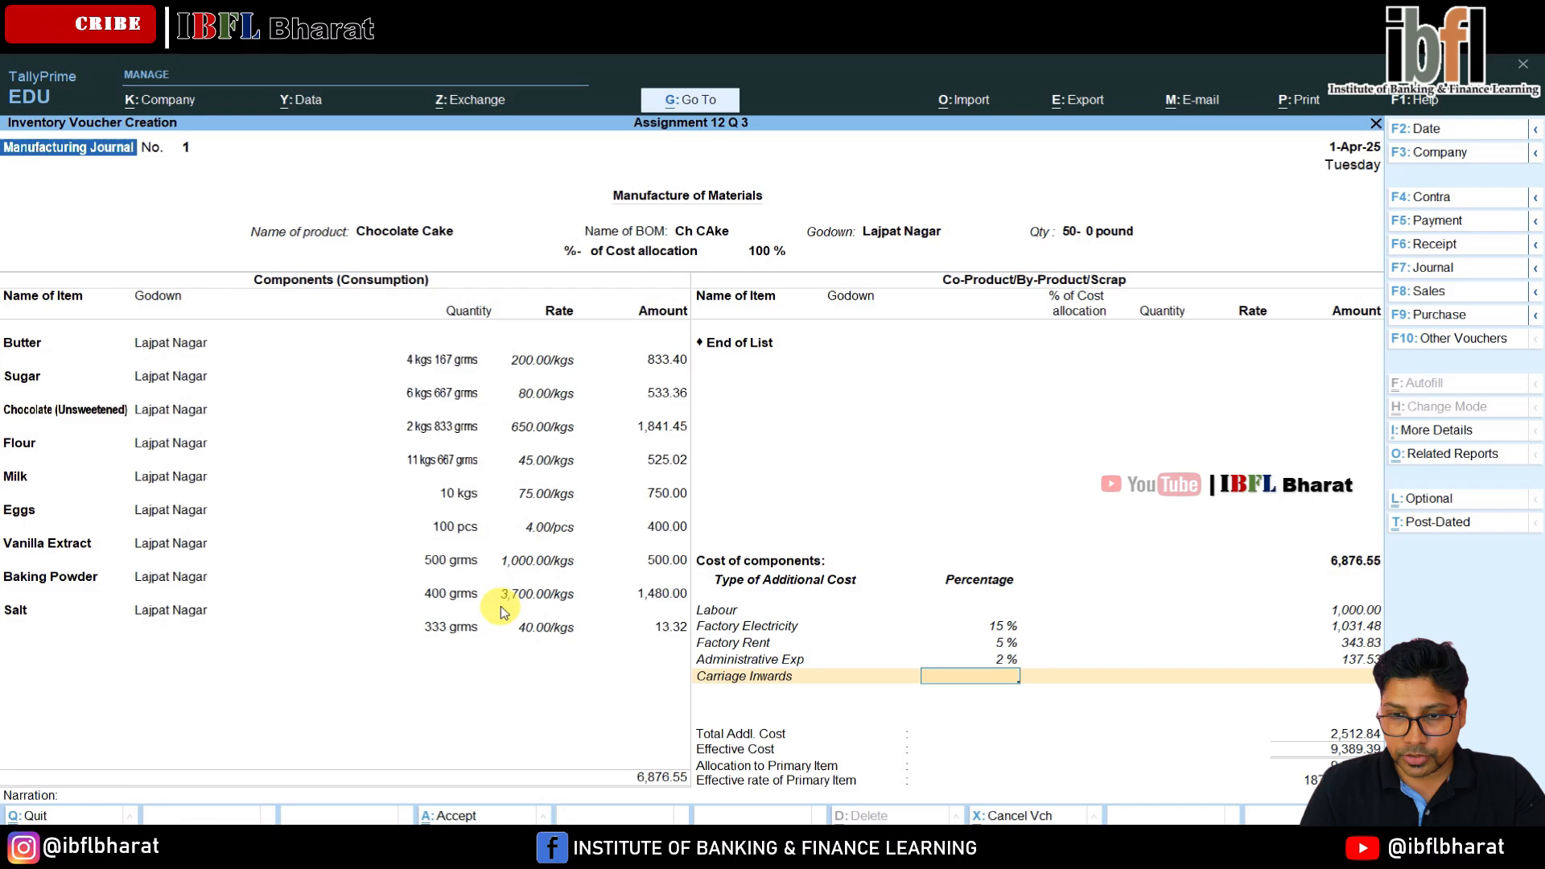
text(1)
key(Return)
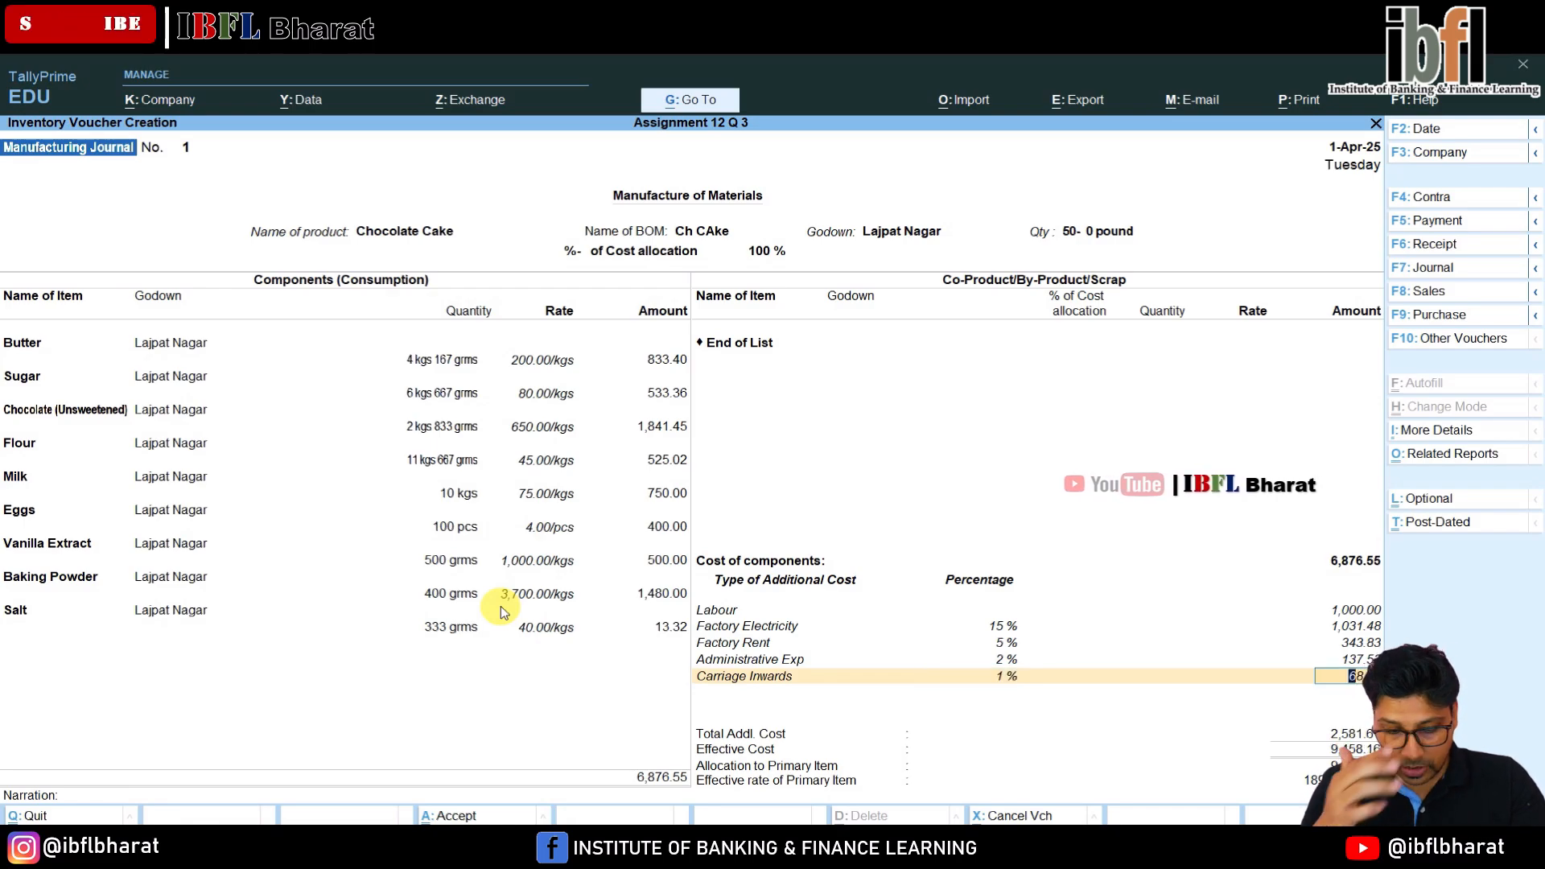
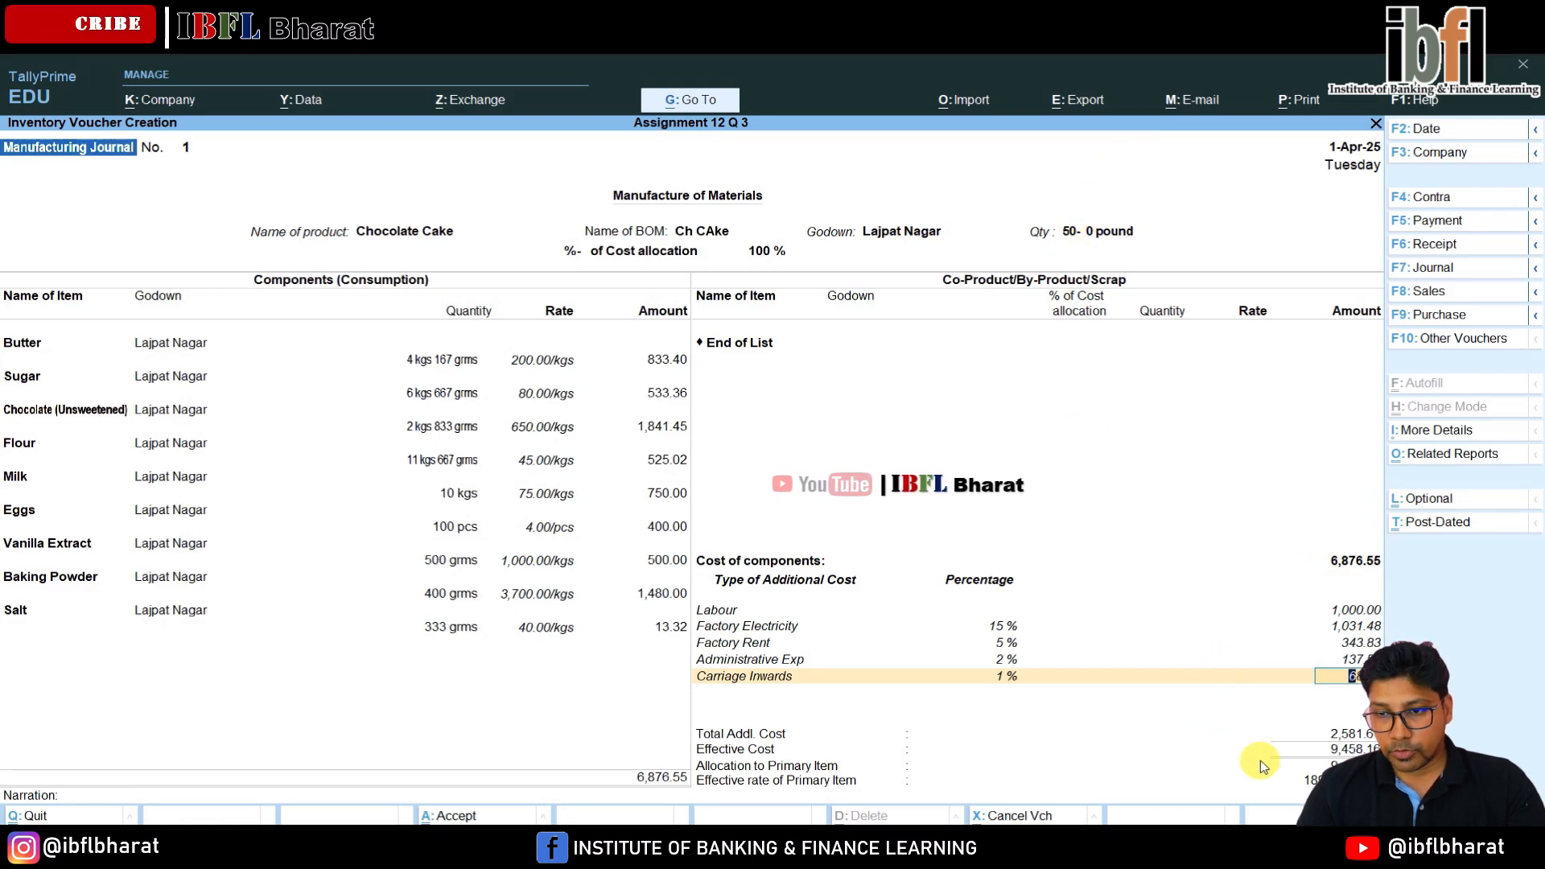
key(Return)
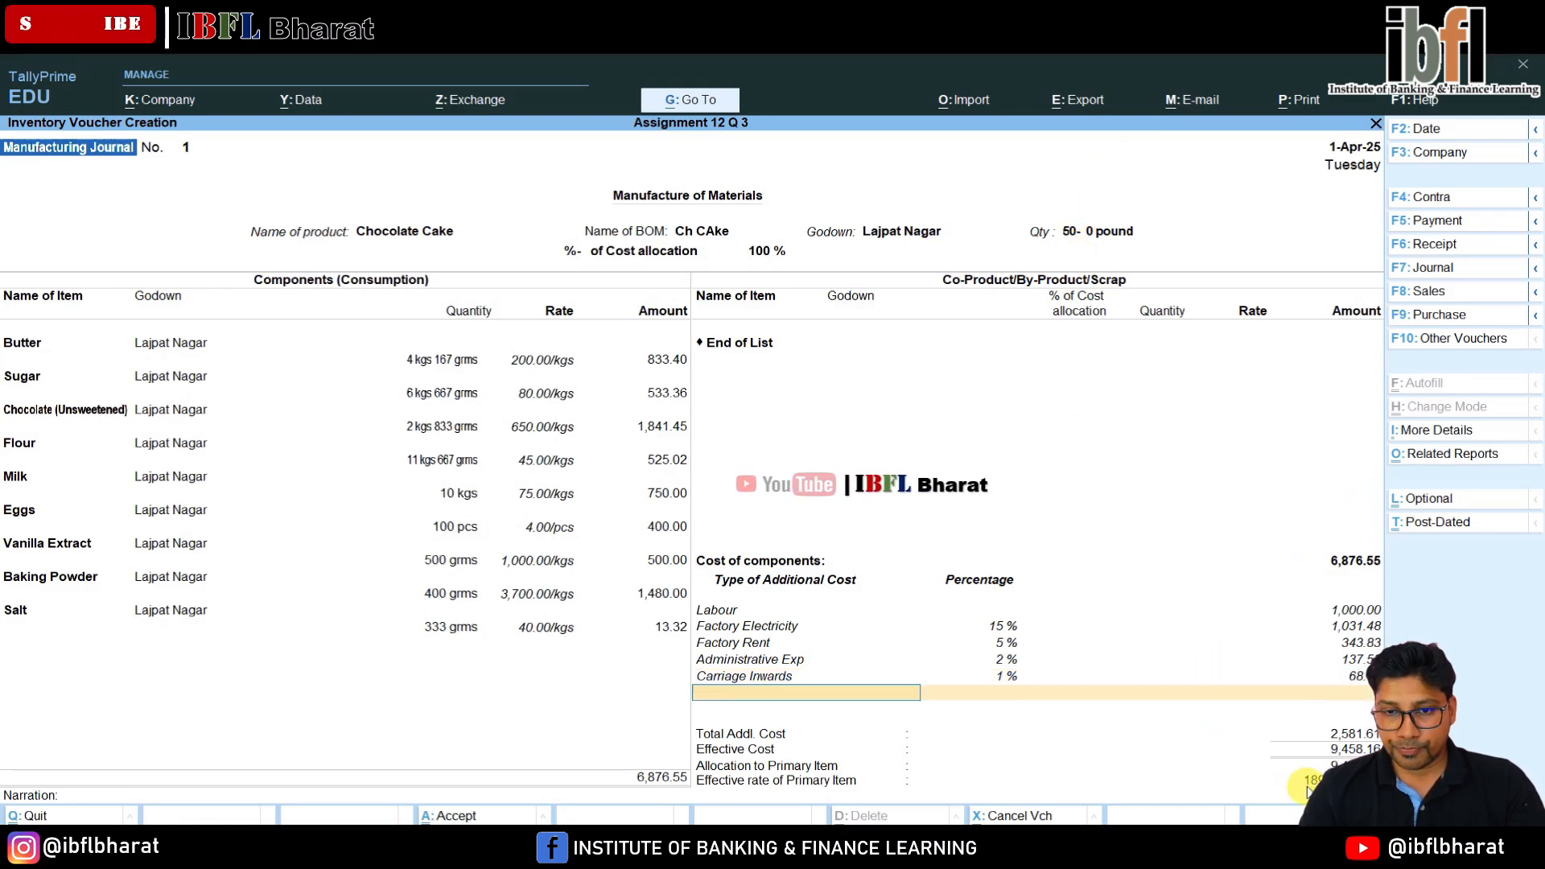
End the additional cost list, leave the narration empty and save the manufacturing journal for Chocolate Cake.
key(Return)
key(Return)
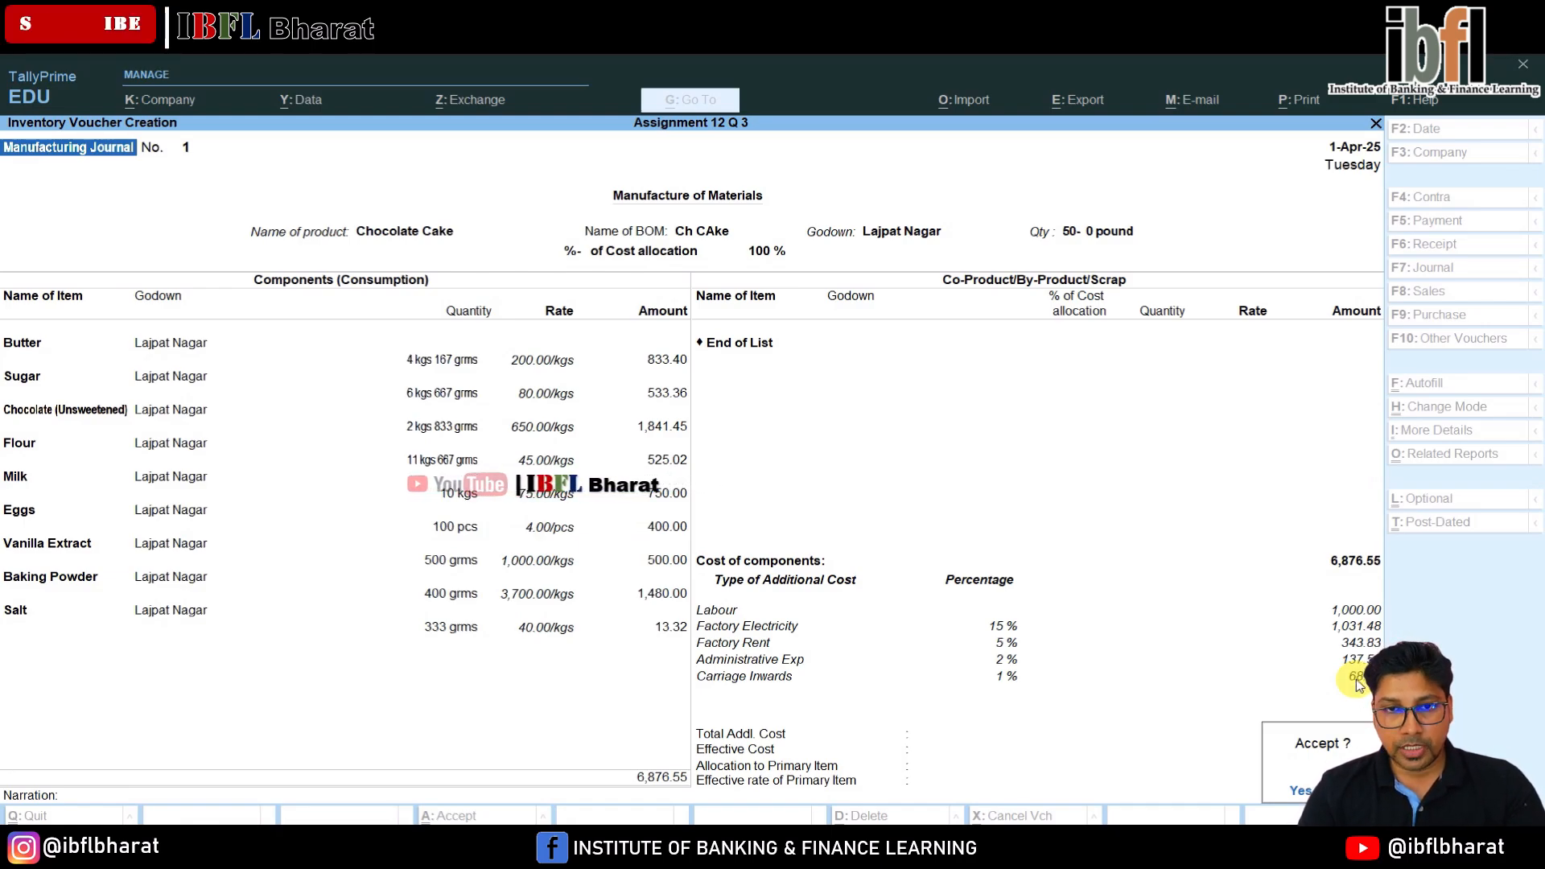
key(Return)
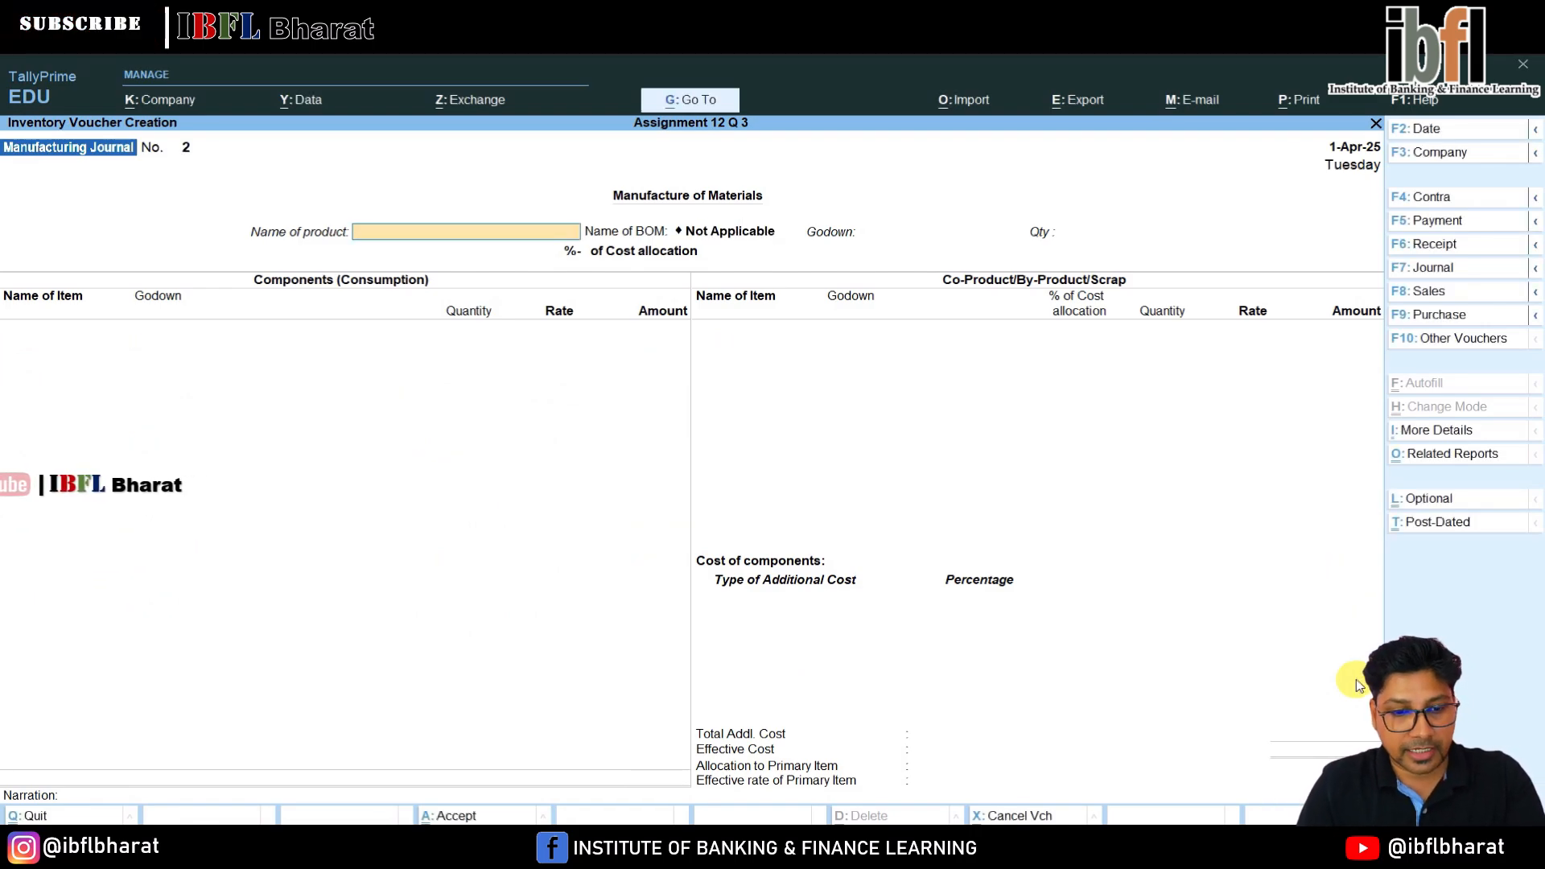
Set the voucher date to 2-May-25 and switch to a new Stock Journal voucher.
key(Escape)
key(Return)
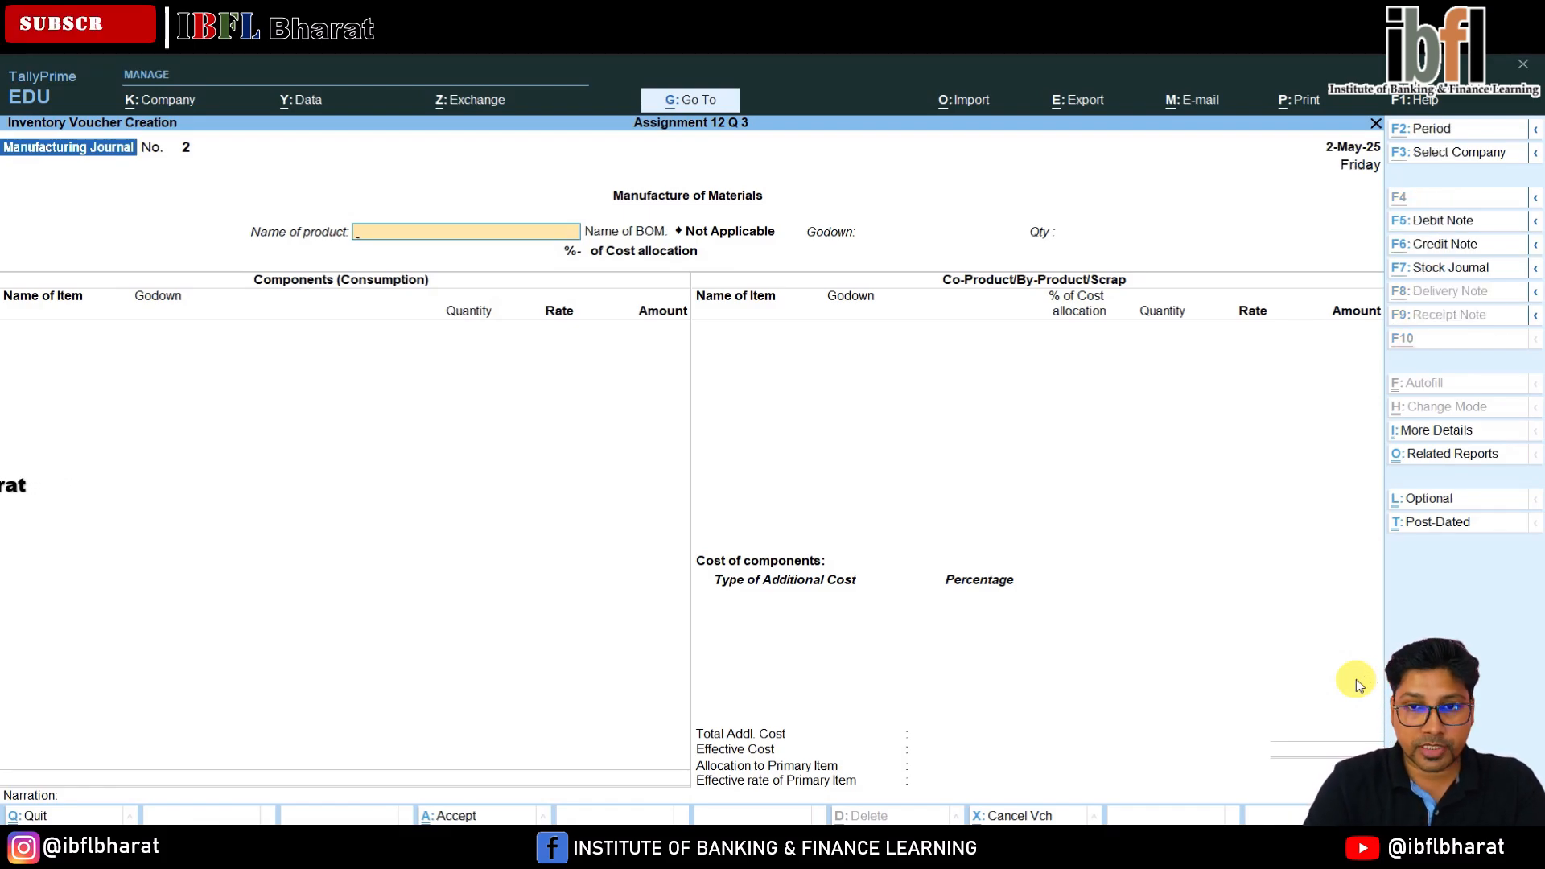
key(alt+F7)
key(Down)
key(Return)
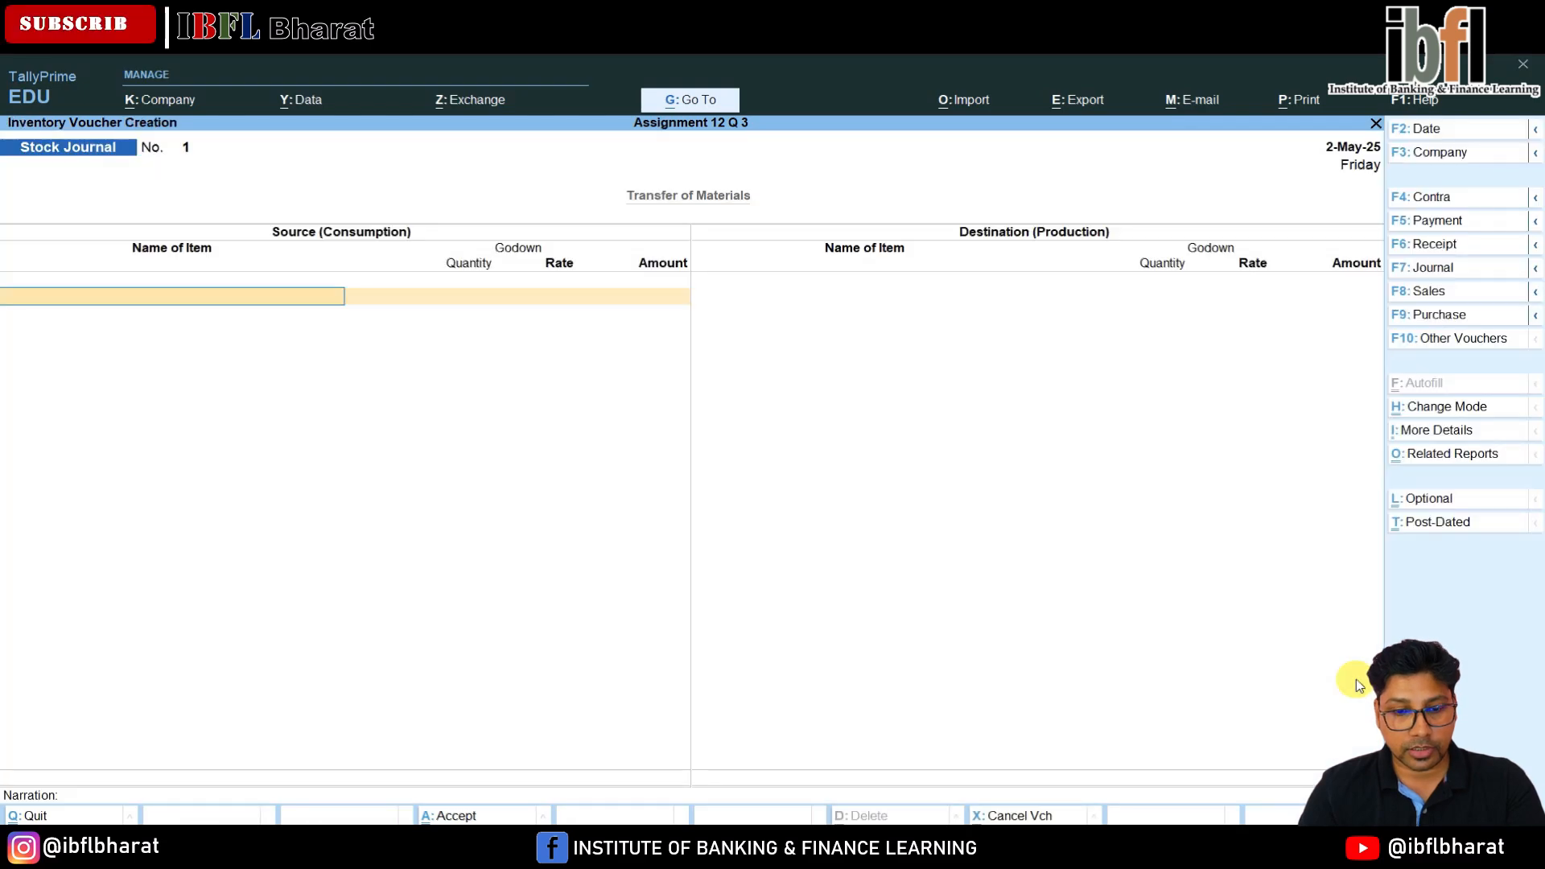
Enter Chocolate Cake as the source item from godown Lajpat Nagar with a quantity of 50 pounds, keeping the default rate.
key(Down)
key(Down)
key(Down)
key(Down)
key(Down)
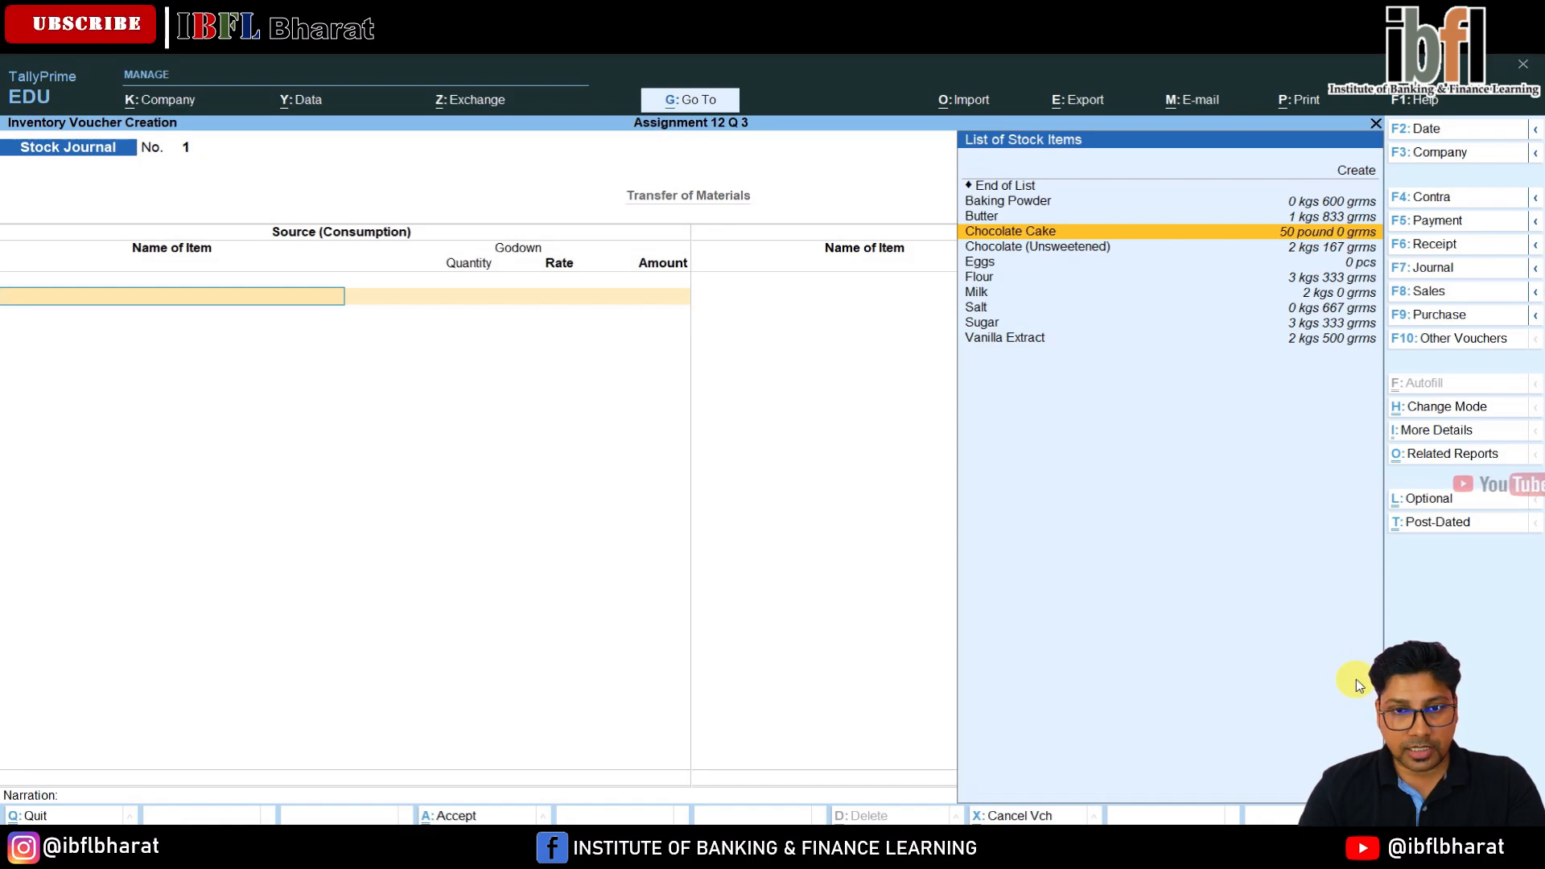
key(Return)
key(Return)
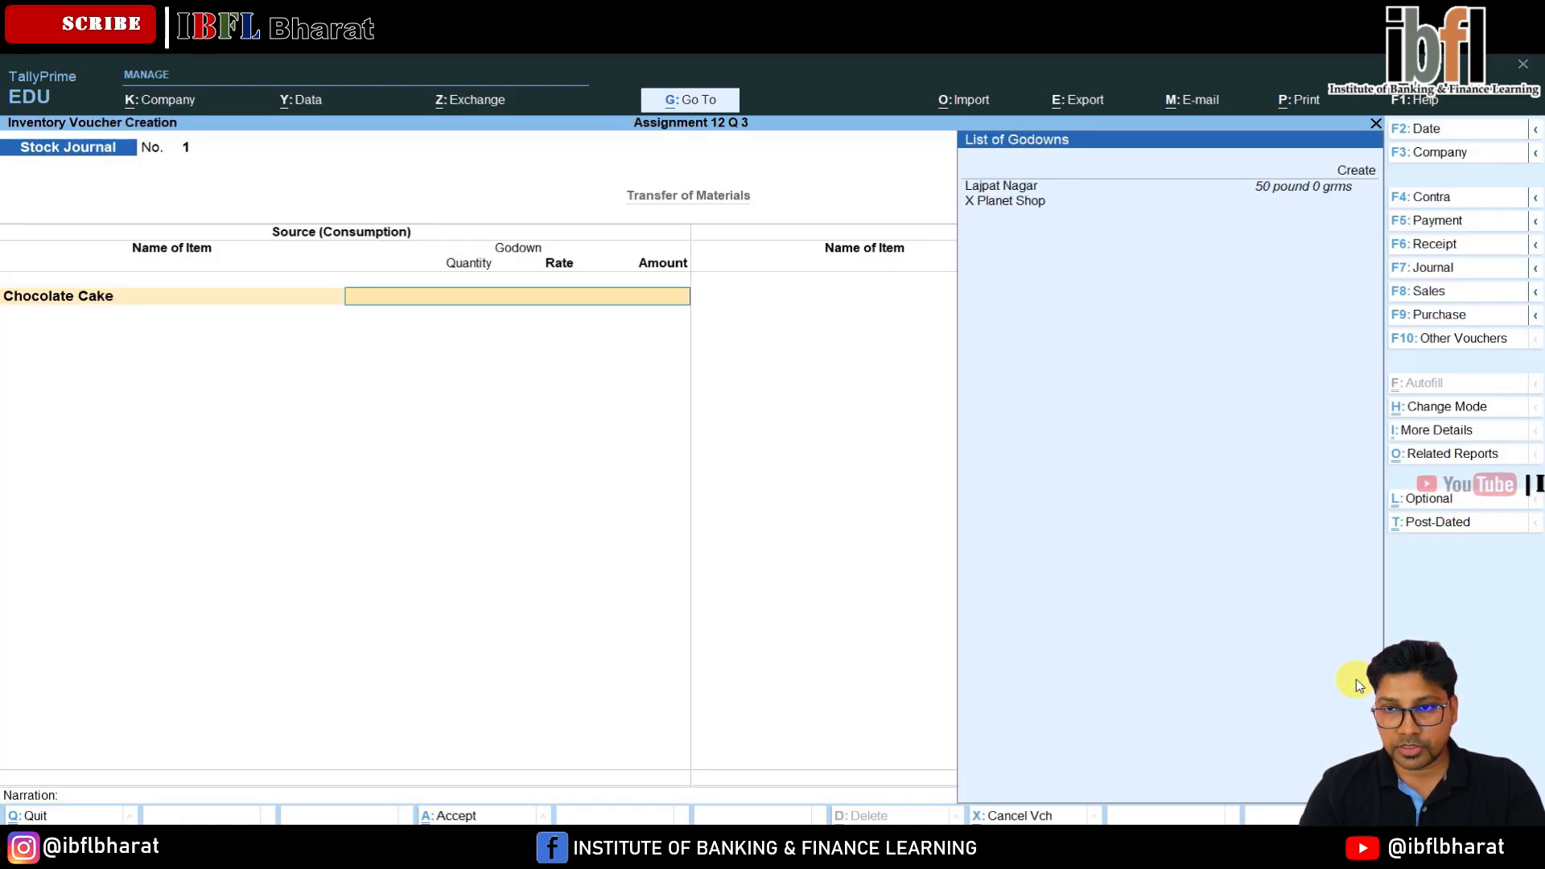
key(Down)
key(Return)
text(50)
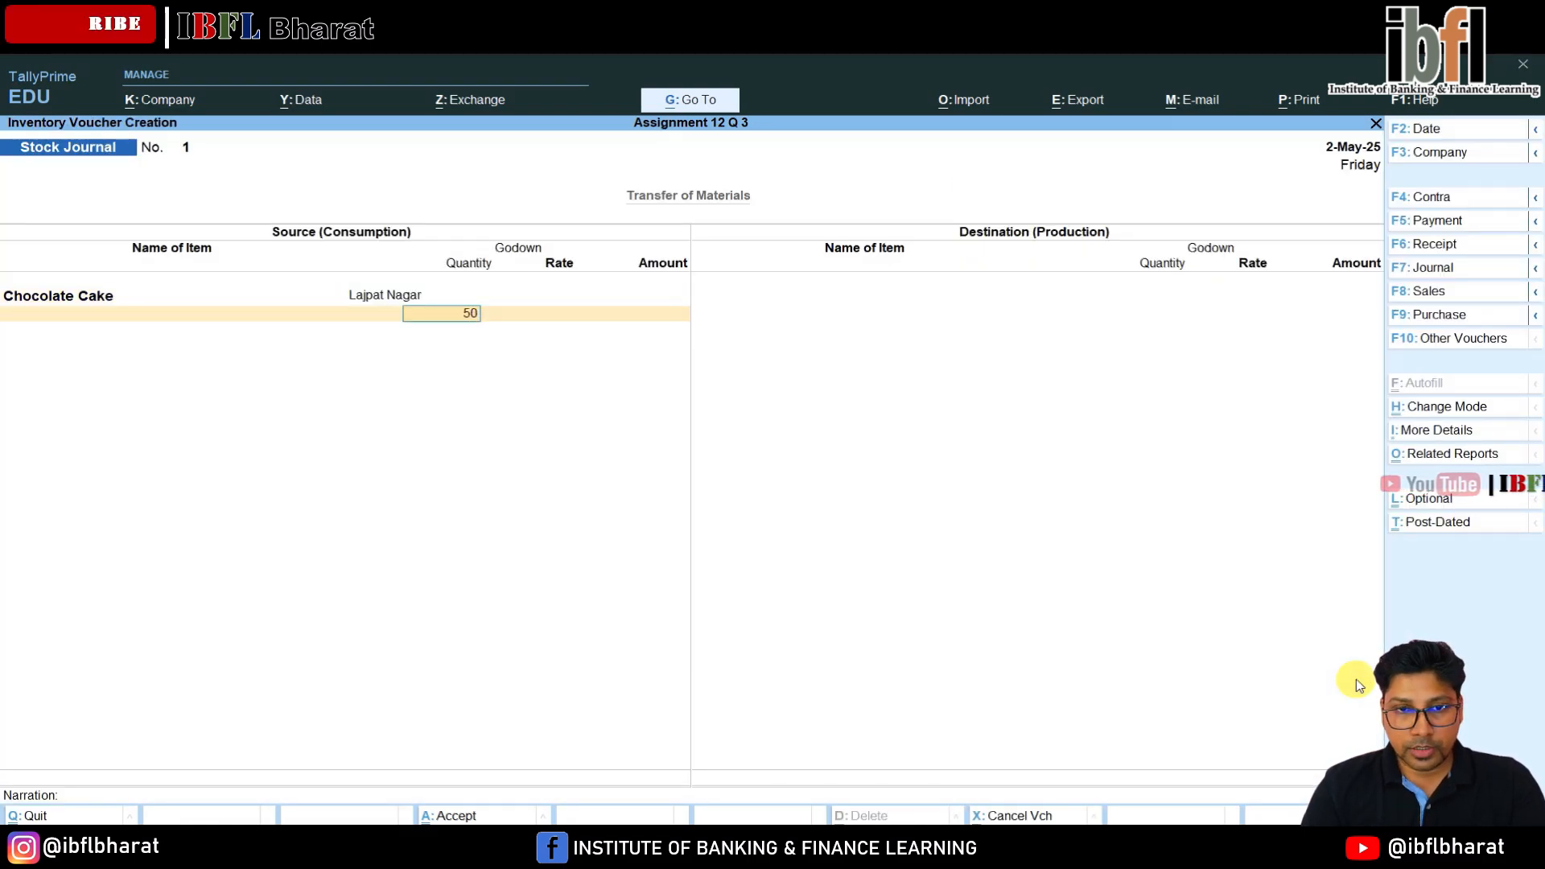
key(Return)
key(Return)
key(Return)
key(Return)
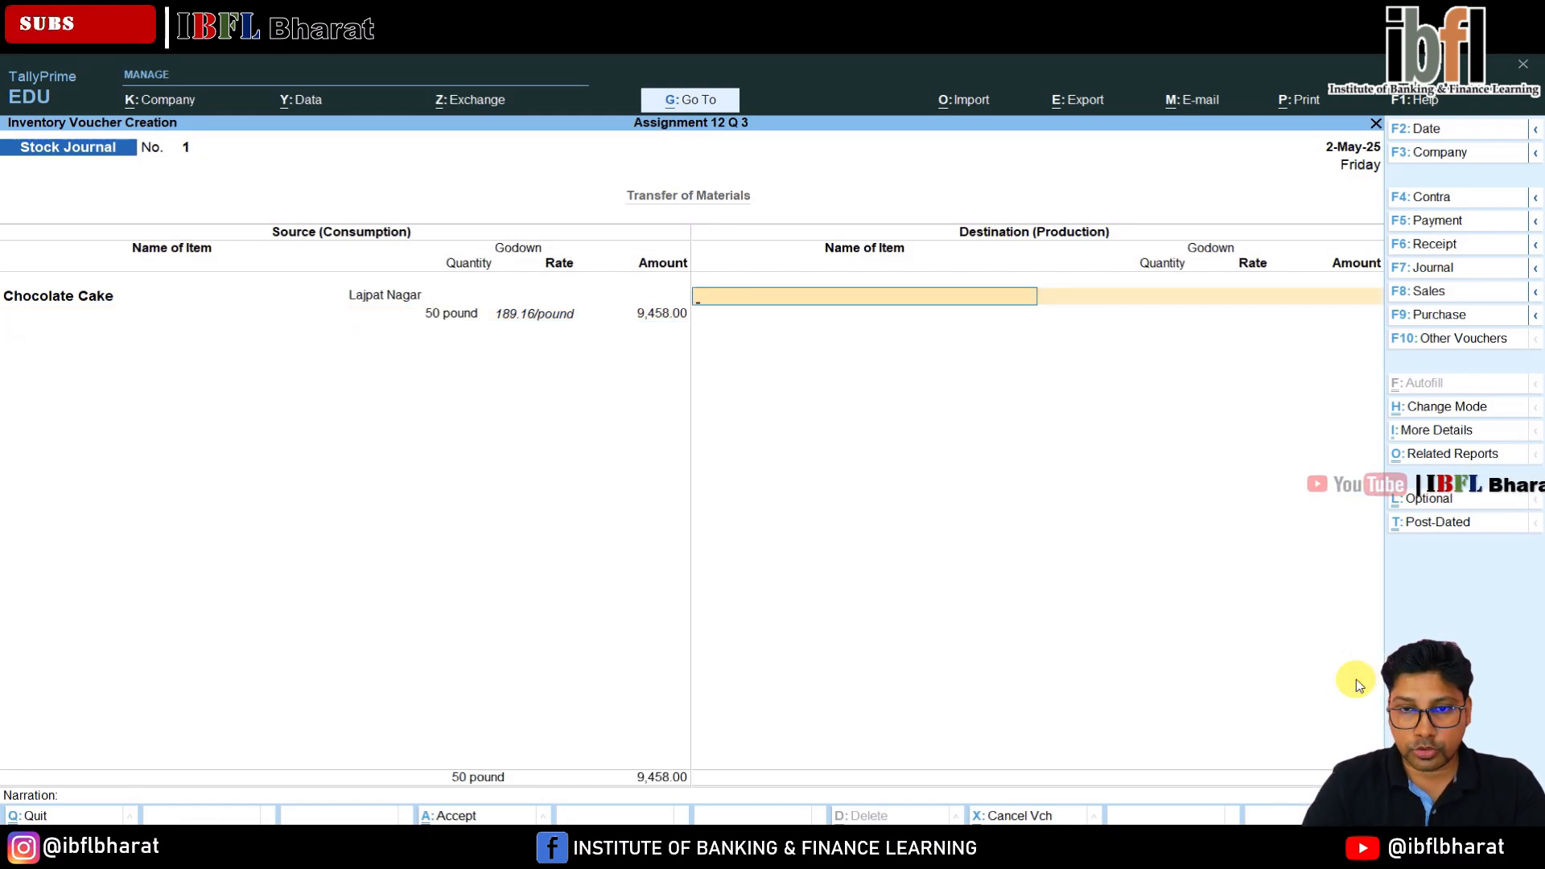
Enter Chocolate Cake as the destination item in godown X Planet Shop with a quantity of 50 pounds, and save the stock journal.
text(cho)
key(Return)
key(Return)
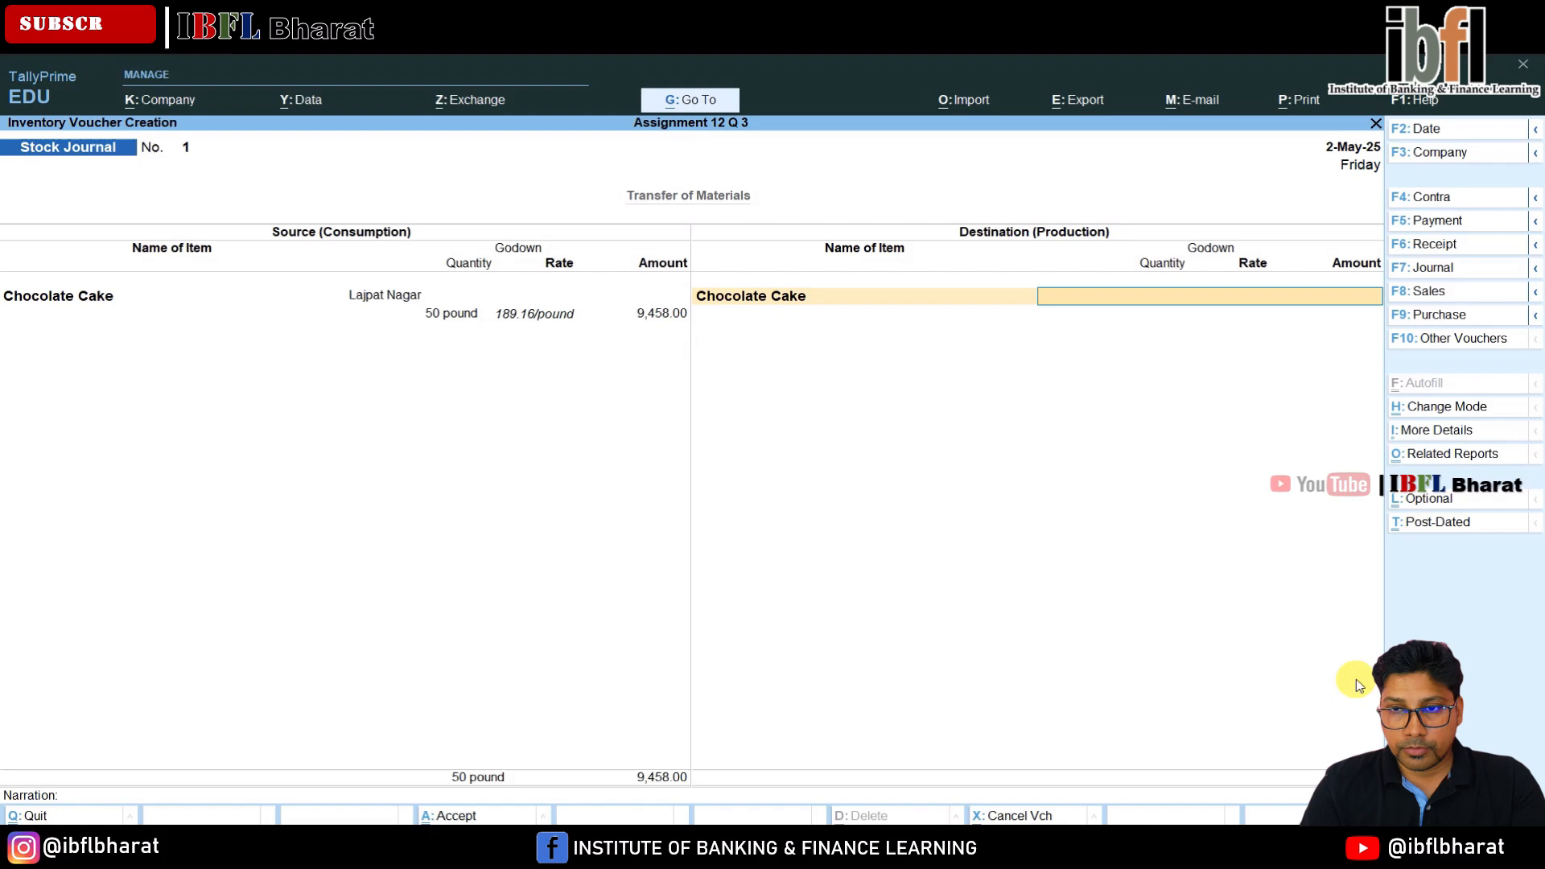
key(Down)
key(Return)
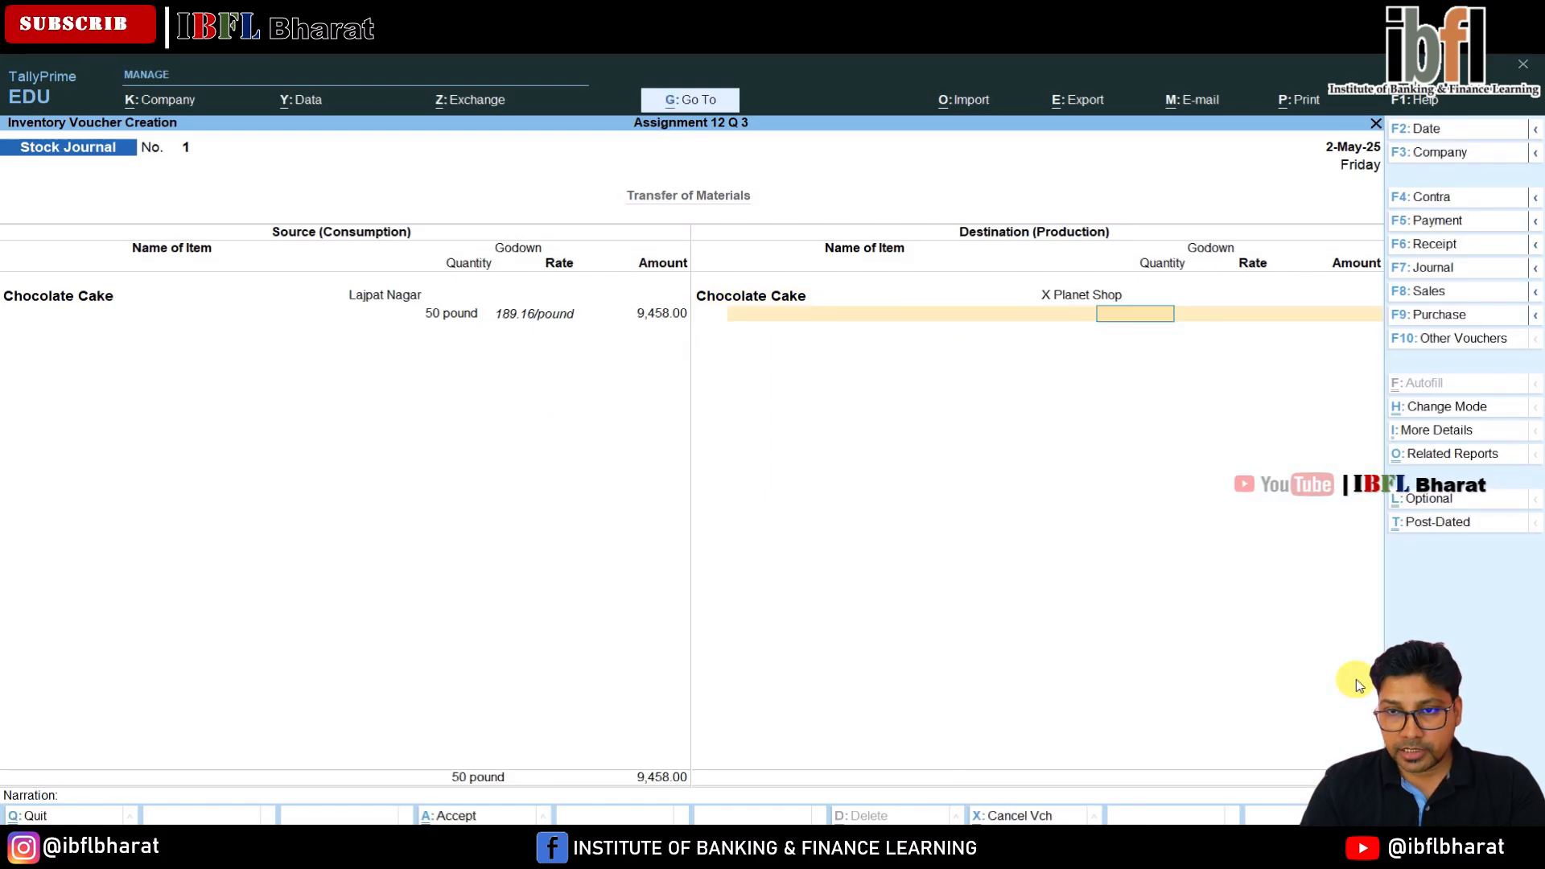
text(50)
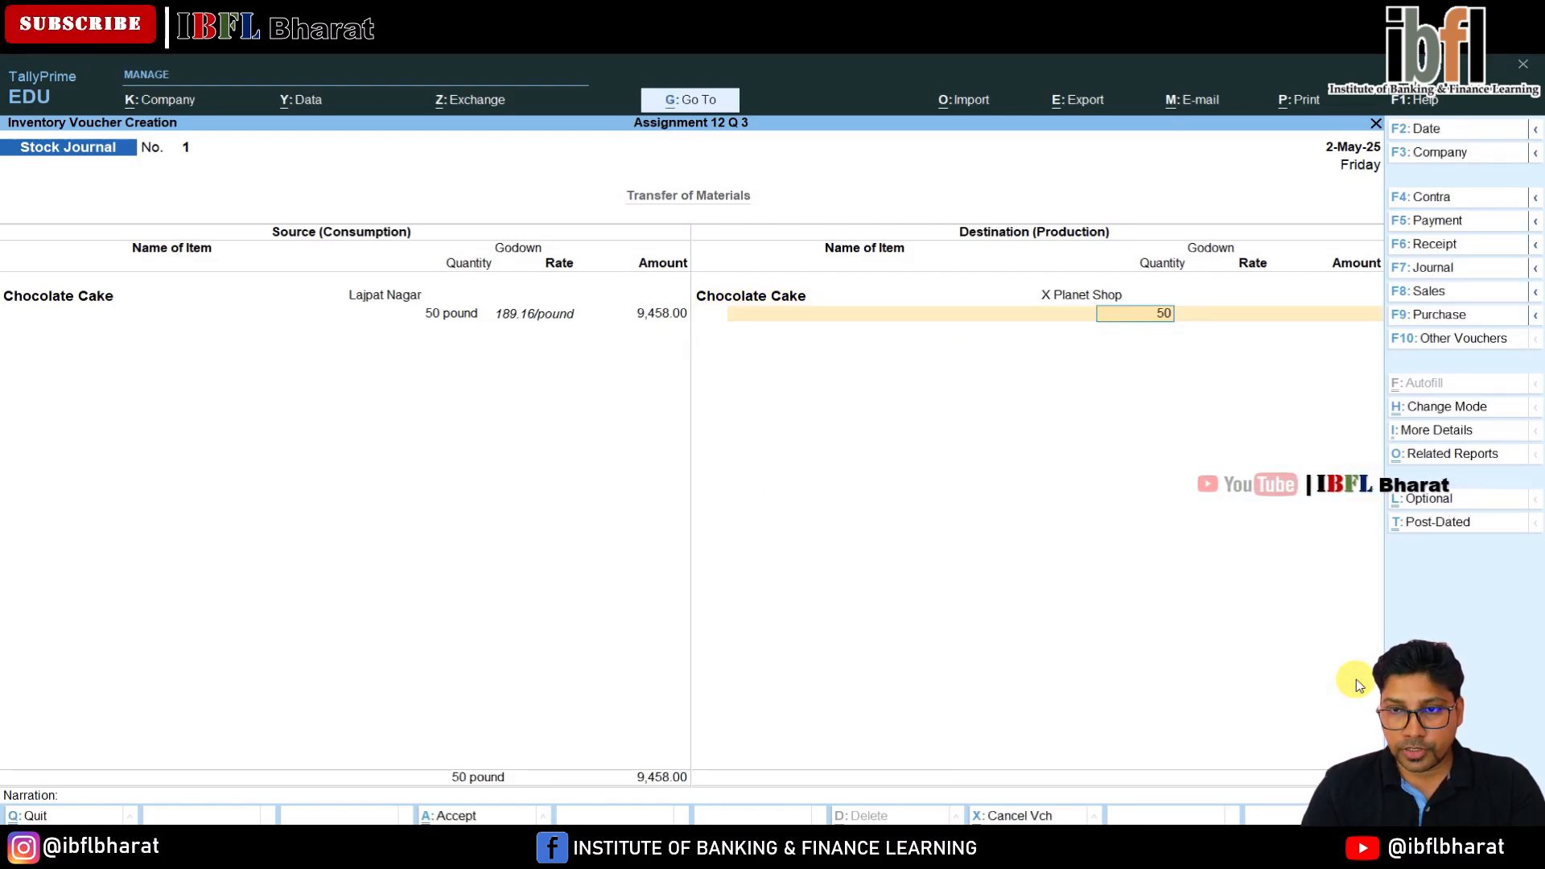
key(Return)
key(Return)
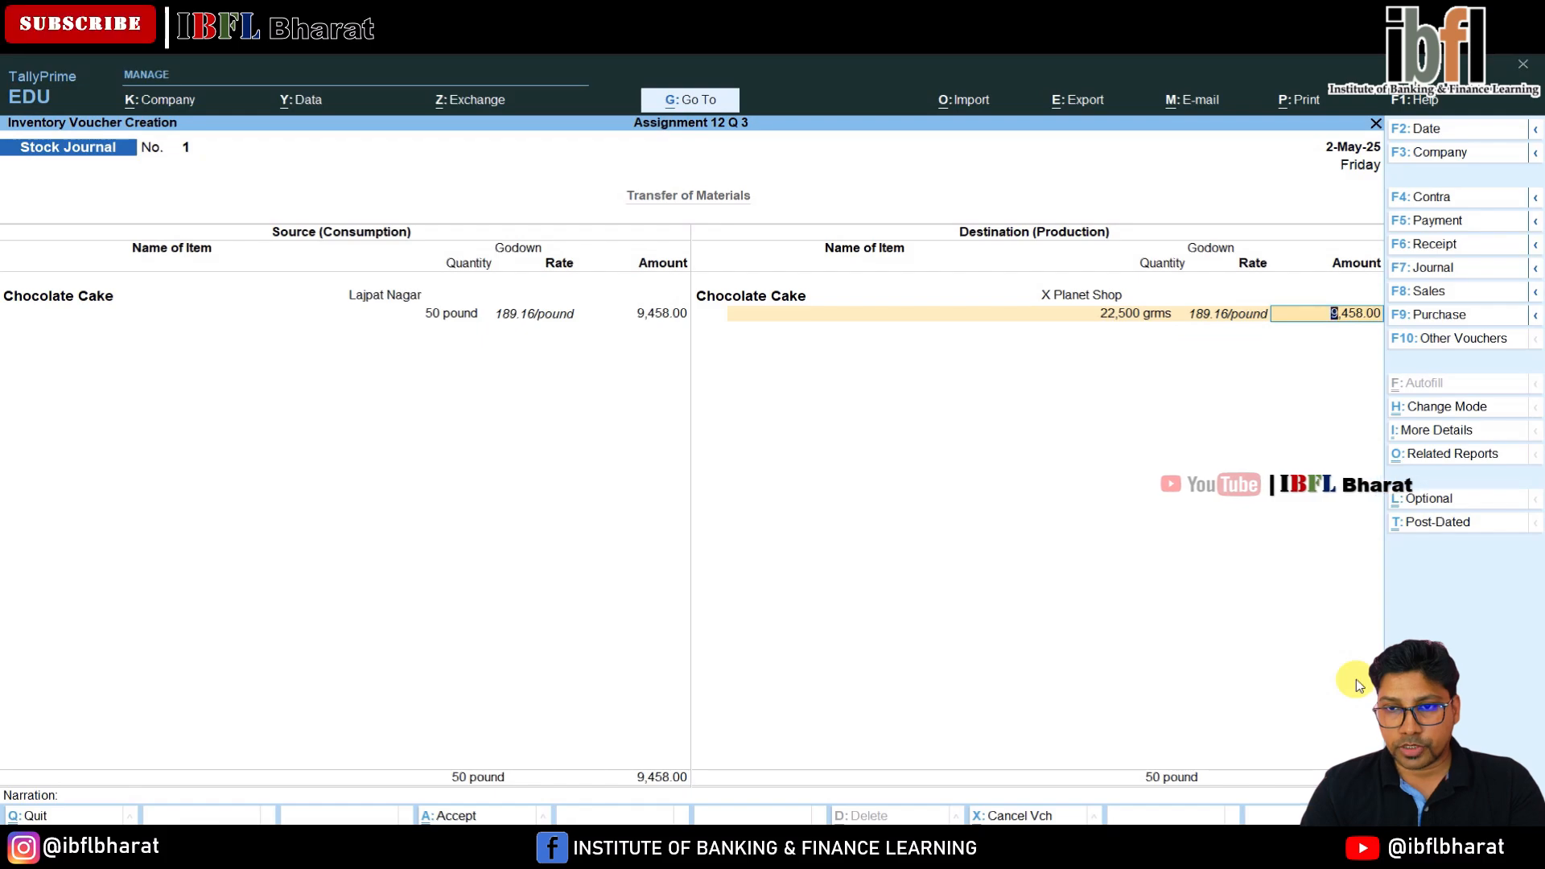
key(Return)
key(Return)
key(Return)
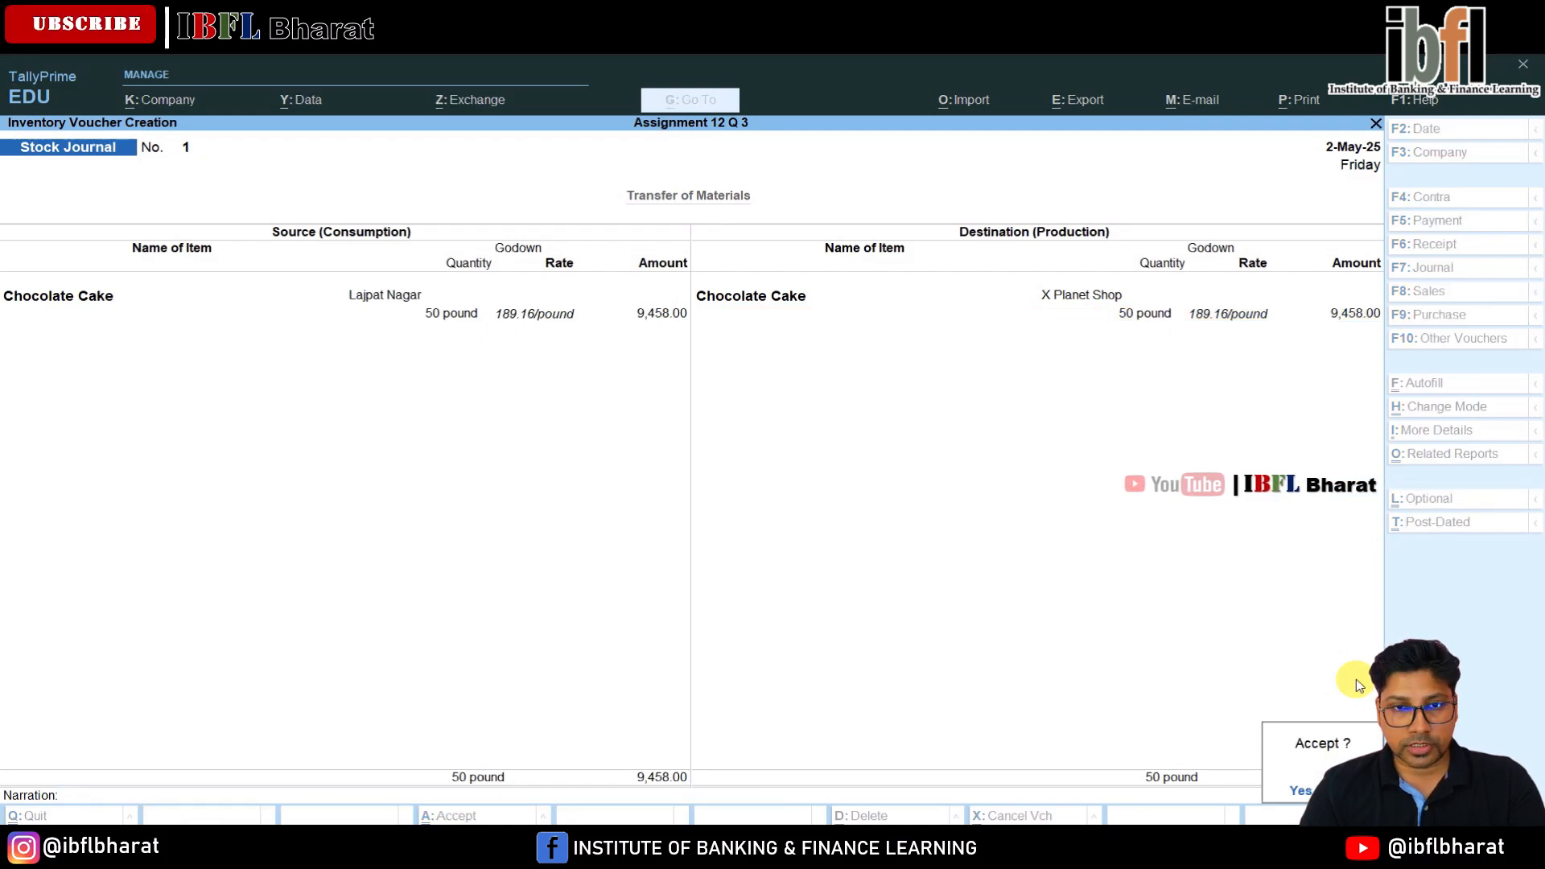
key(Return)
Accept the Chocolate Cake stock journal, leave voucher entry and open the godown summary for Primary.
key(Escape)
key(Return)
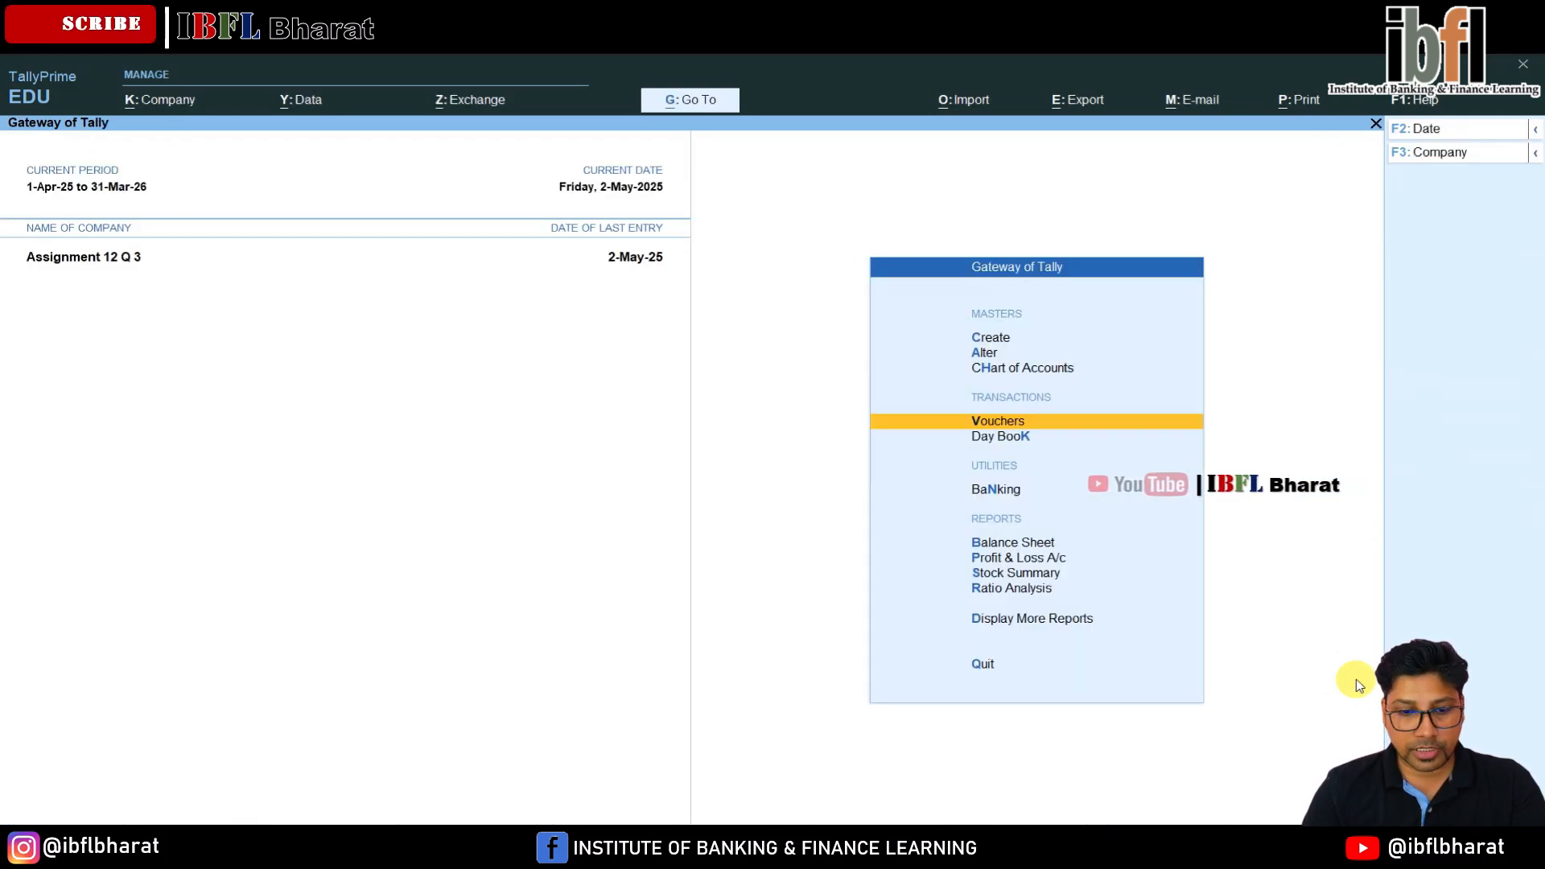
key(Escape)
key(d)
key(i)
key(g)
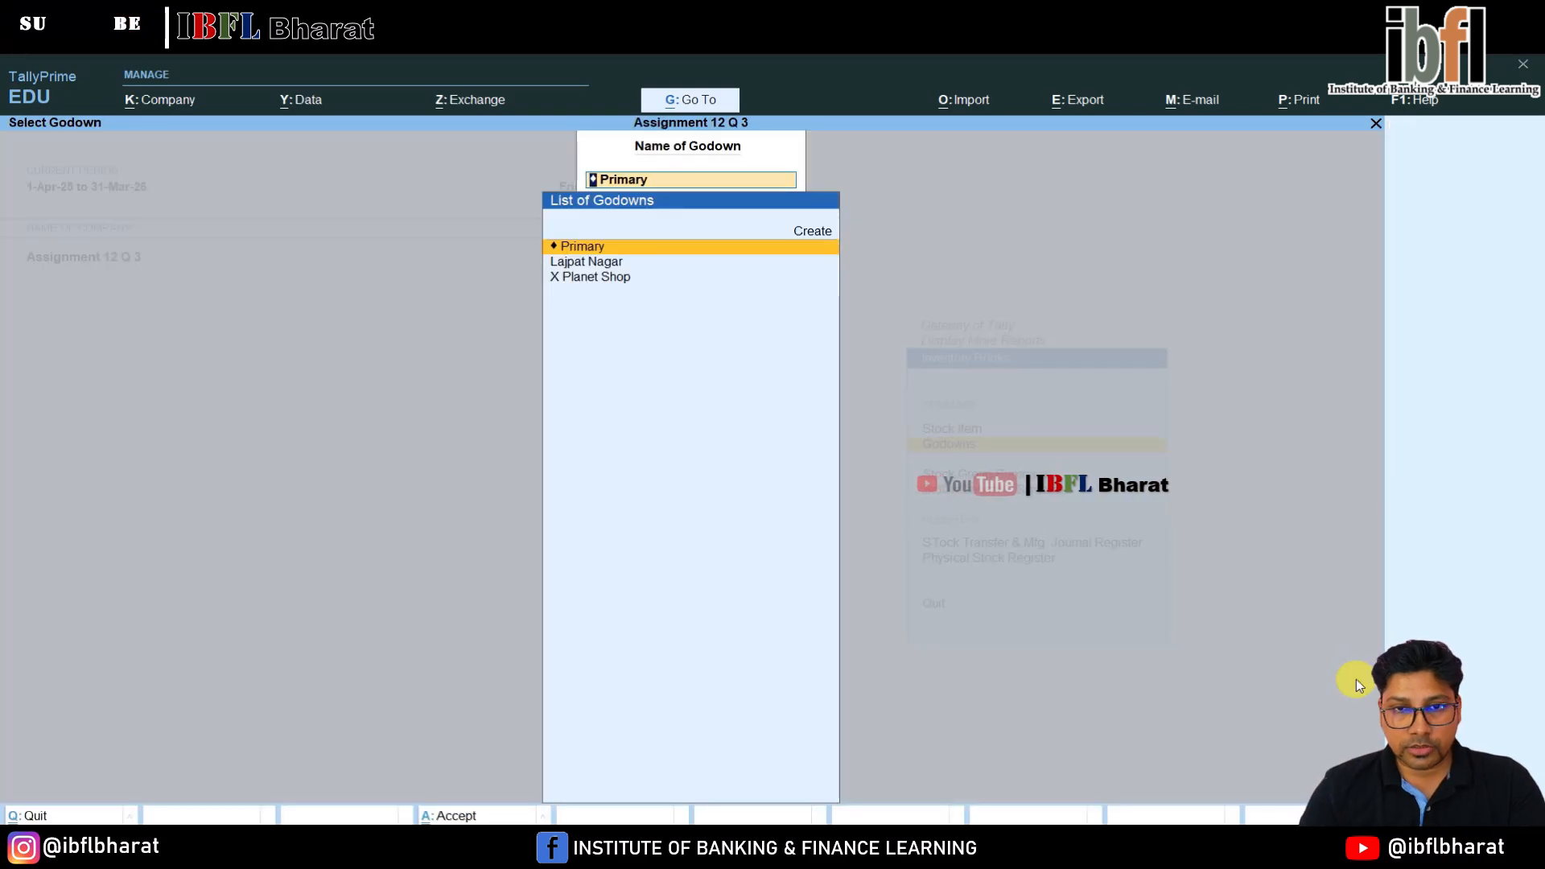
key(Down)
key(Up)
key(Return)
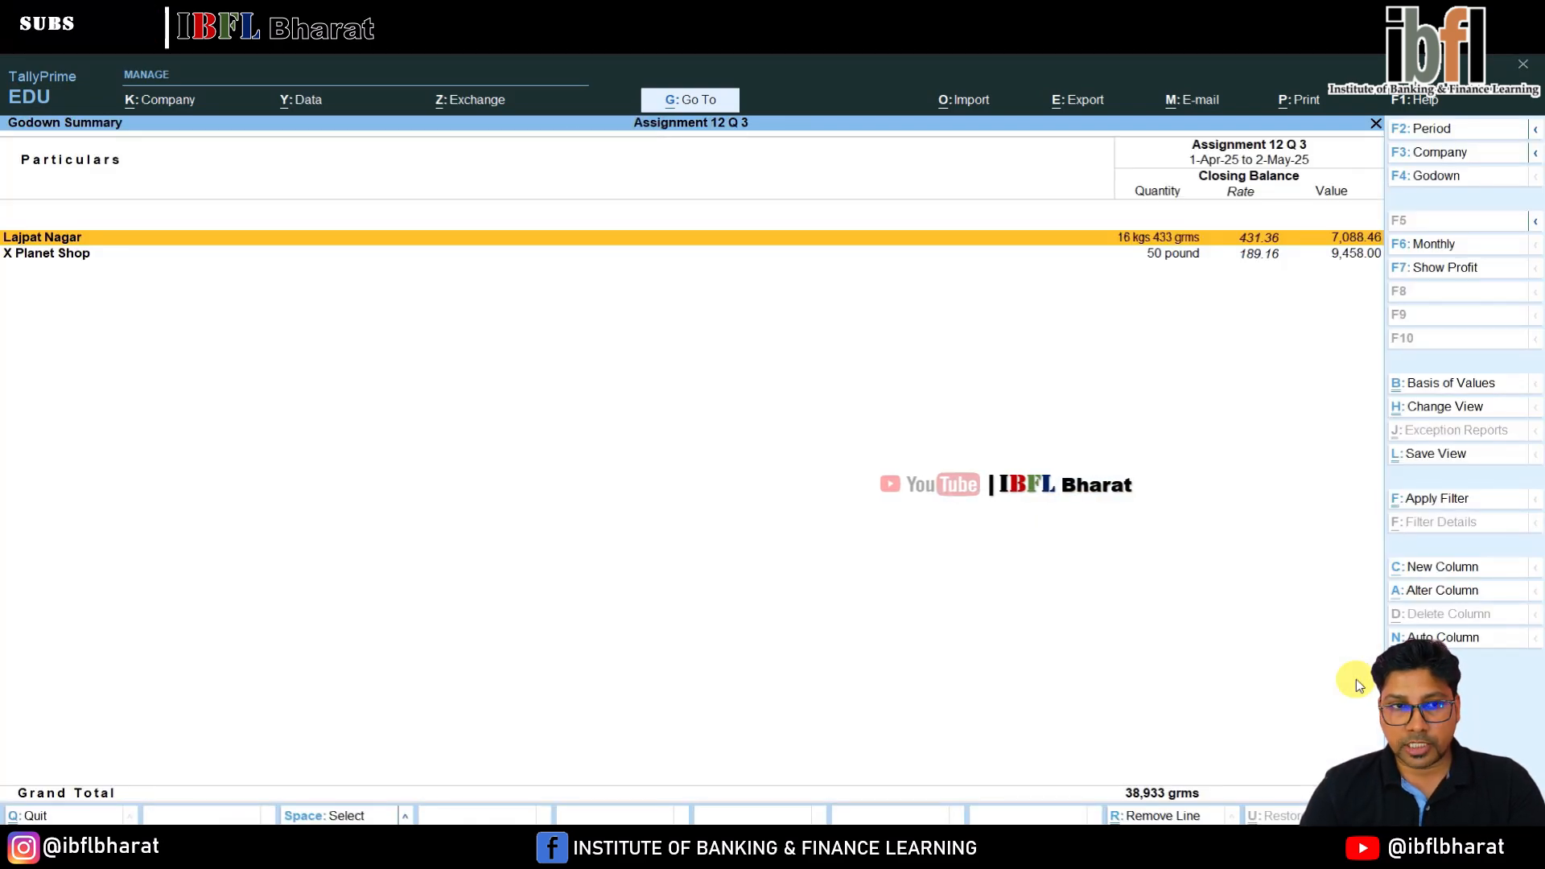
Examine the closing stock of each ingredient held in the Lajpat Nagar godown.
key(Down)
key(Up)
key(Return)
key(Down)
key(Down)
key(Down)
key(Down)
key(Down)
key(Down)
key(Down)
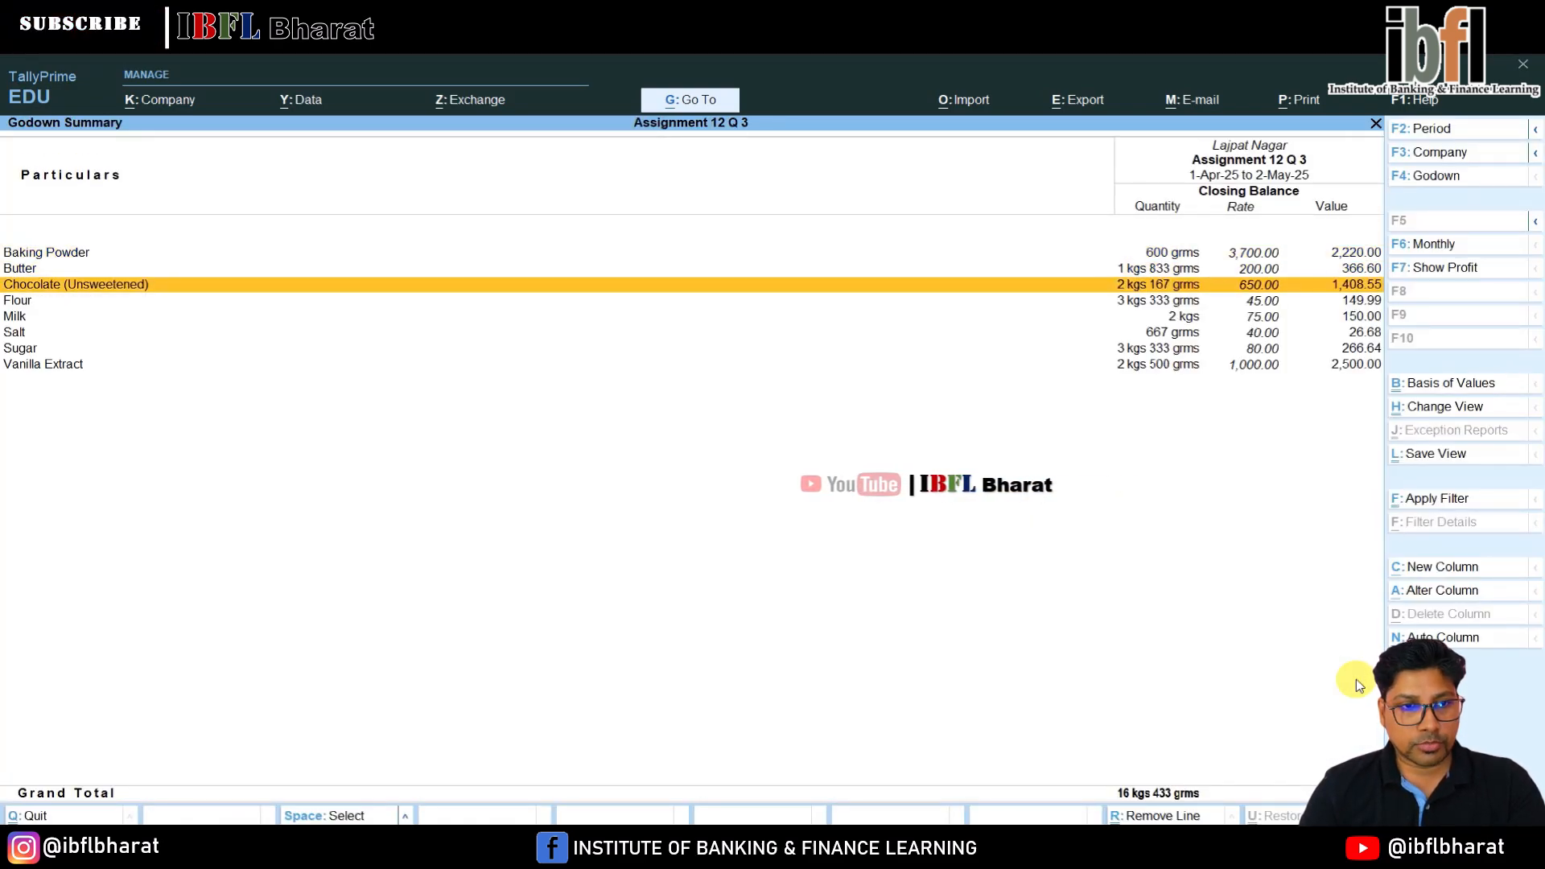
key(Up)
key(Up)
key(Up)
key(Up)
key(Up)
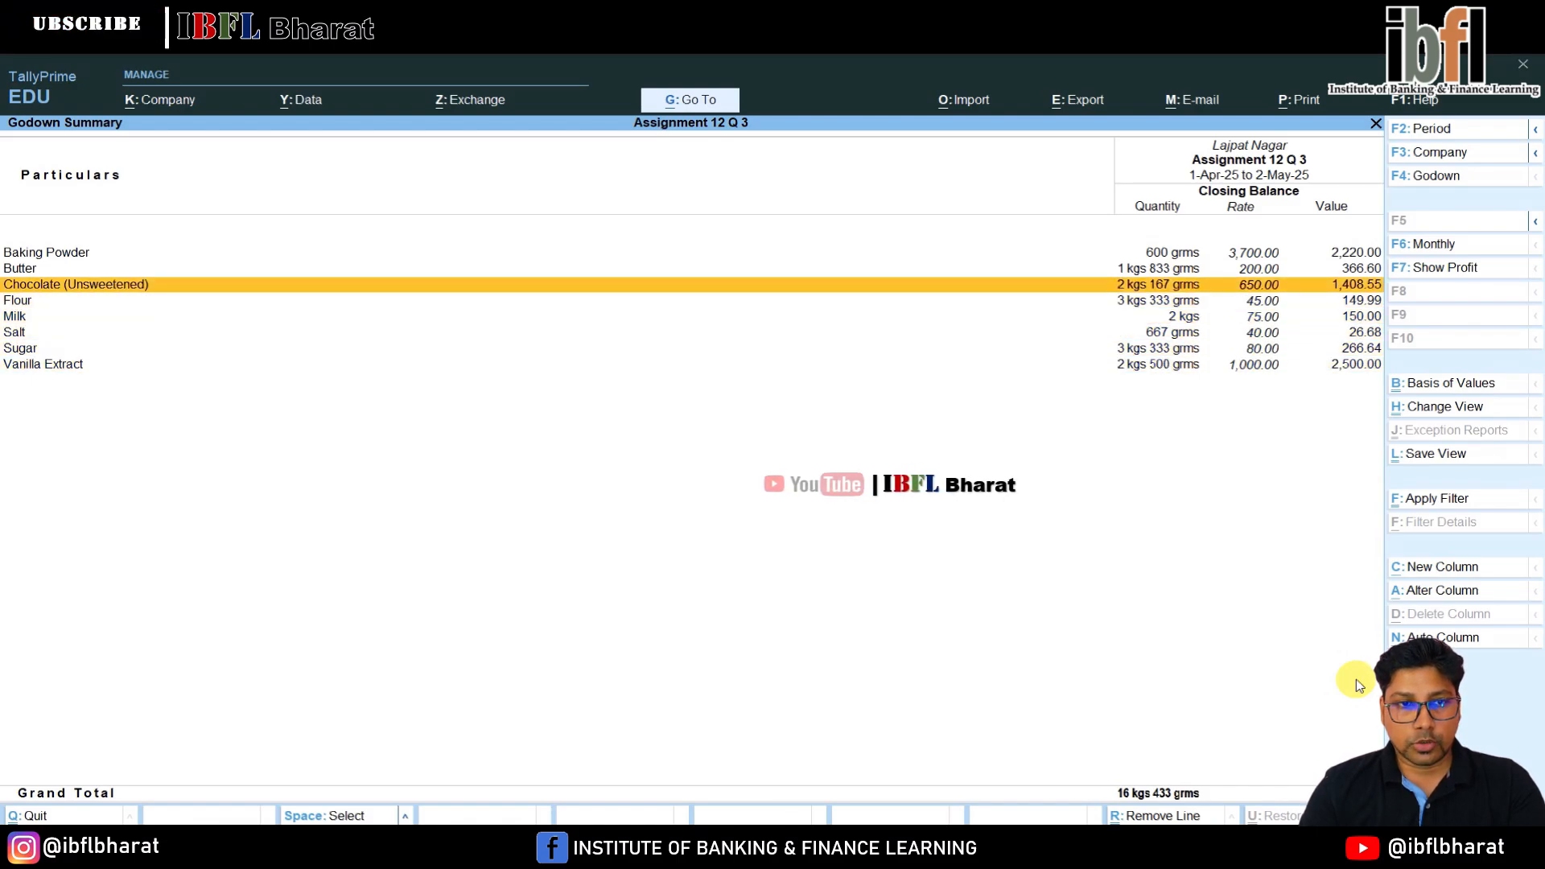
Check the closing stock held in the X Planet Shop godown and return to the Gateway of Tally.
key(Escape)
key(Down)
key(Return)
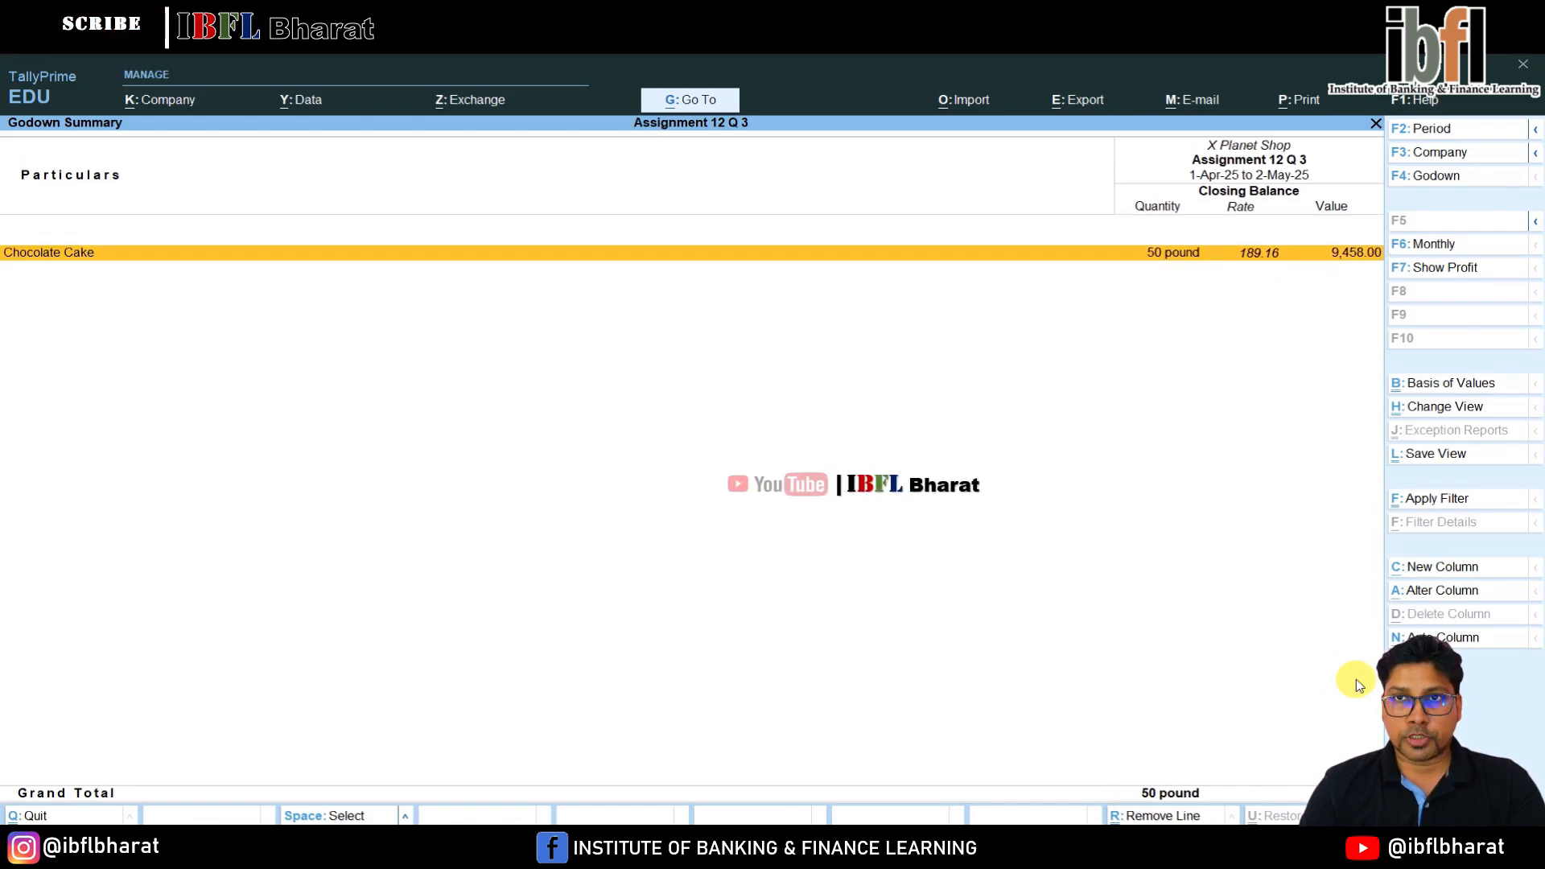
key(Escape)
key(Escape)
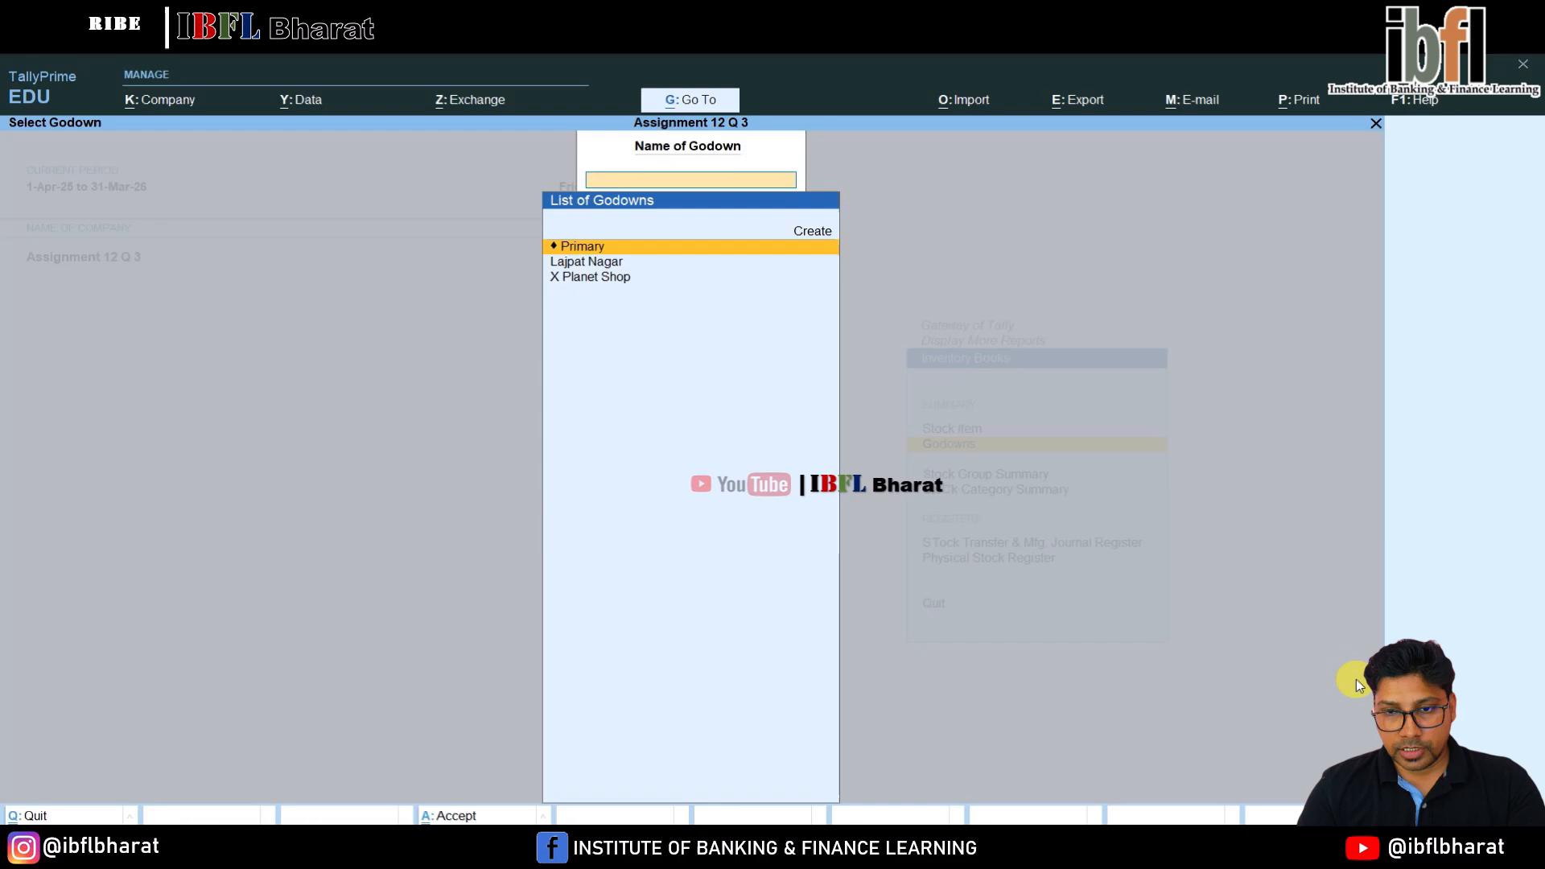
key(Escape)
key(Escape)
key(Escape)
key(Escape)
key(Escape)
Set the voucher date to 1-Jun-25 in a new stock journal and leave the voucher without entering items.
key(Down)
key(Down)
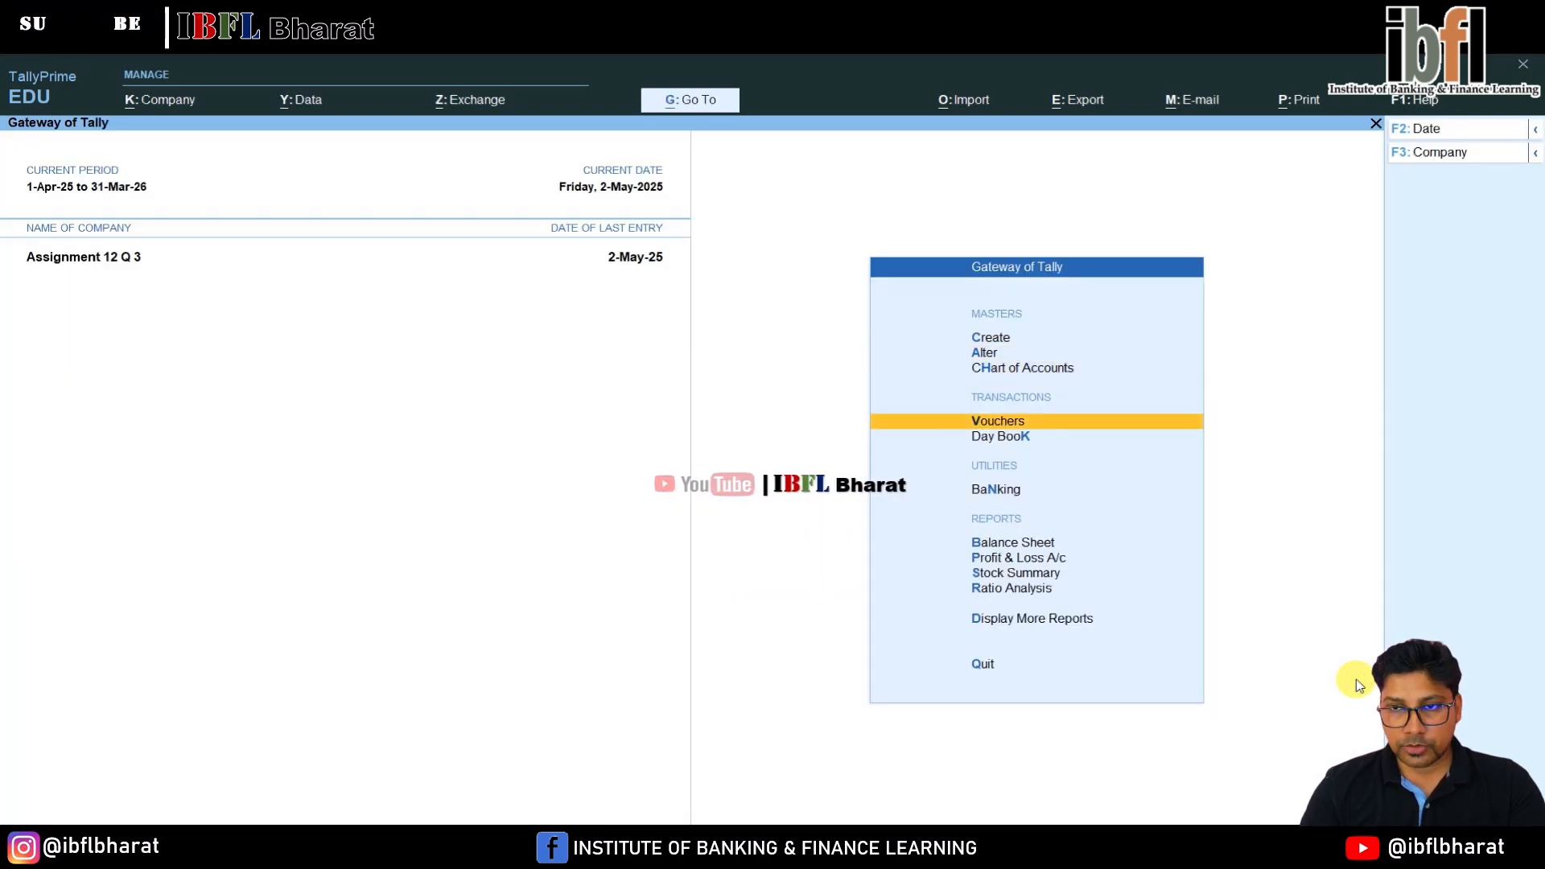
key(Return)
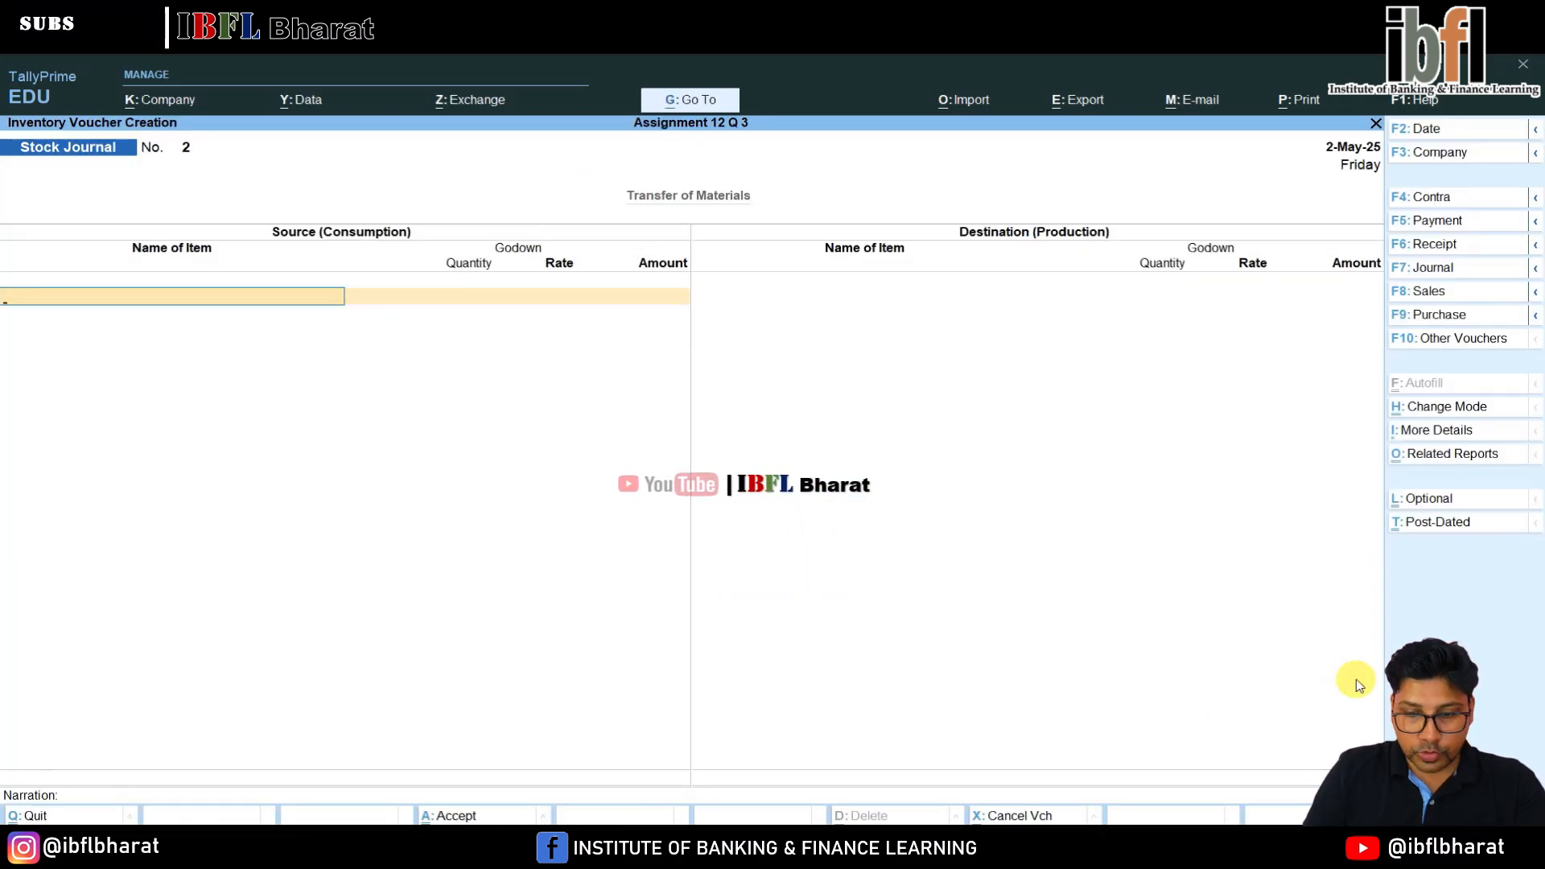
key(F2)
text(16)
key(Return)
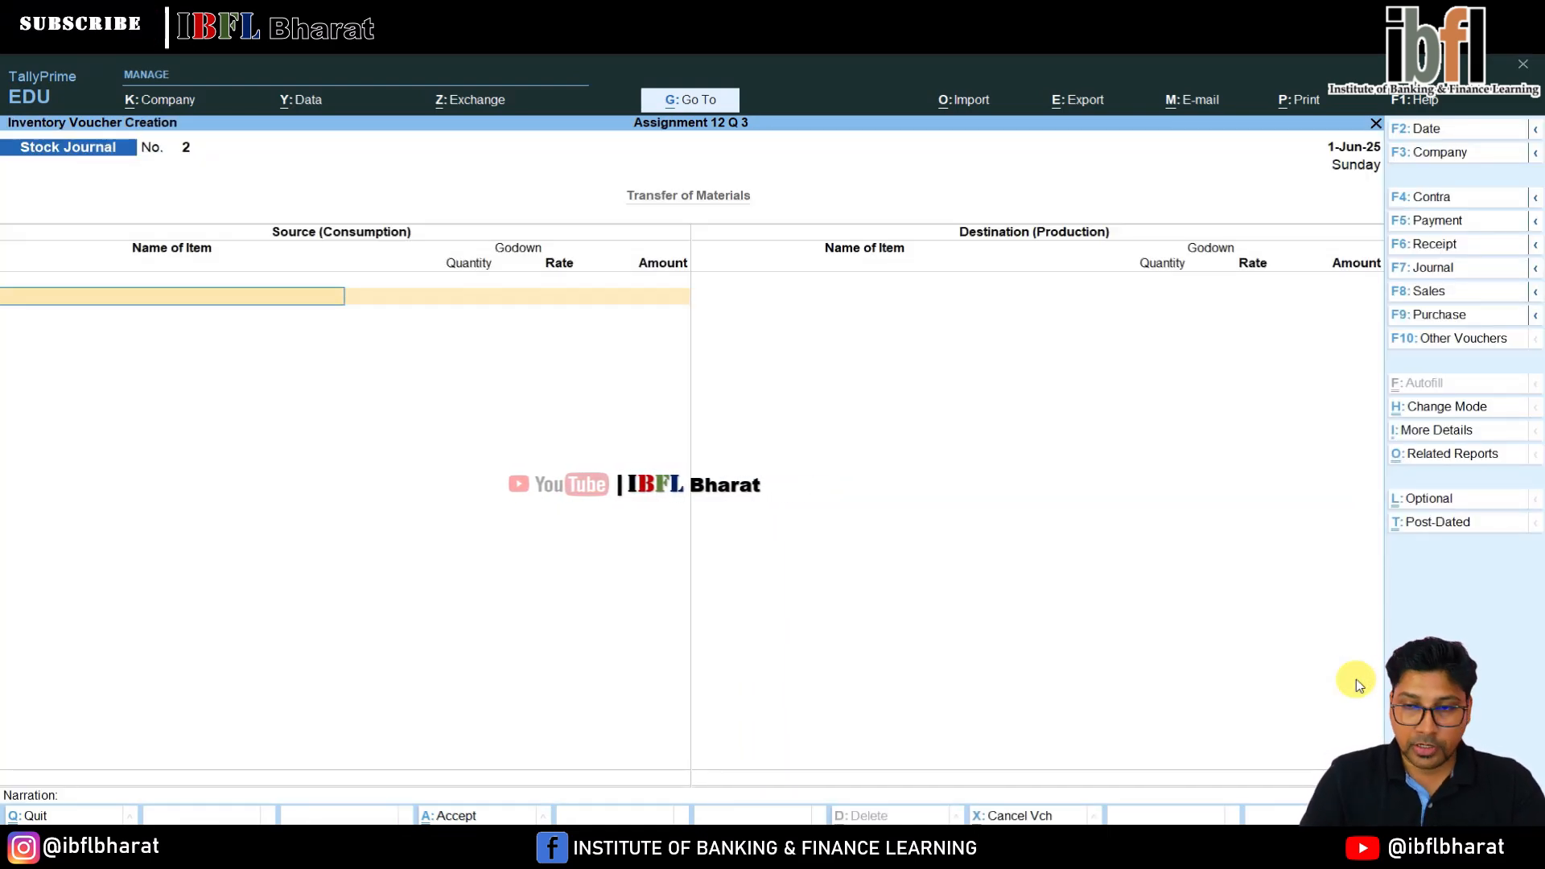
key(Escape)
key(Return)
Enable multiple price levels in the company features and save the change.
key(Up)
key(Up)
key(Up)
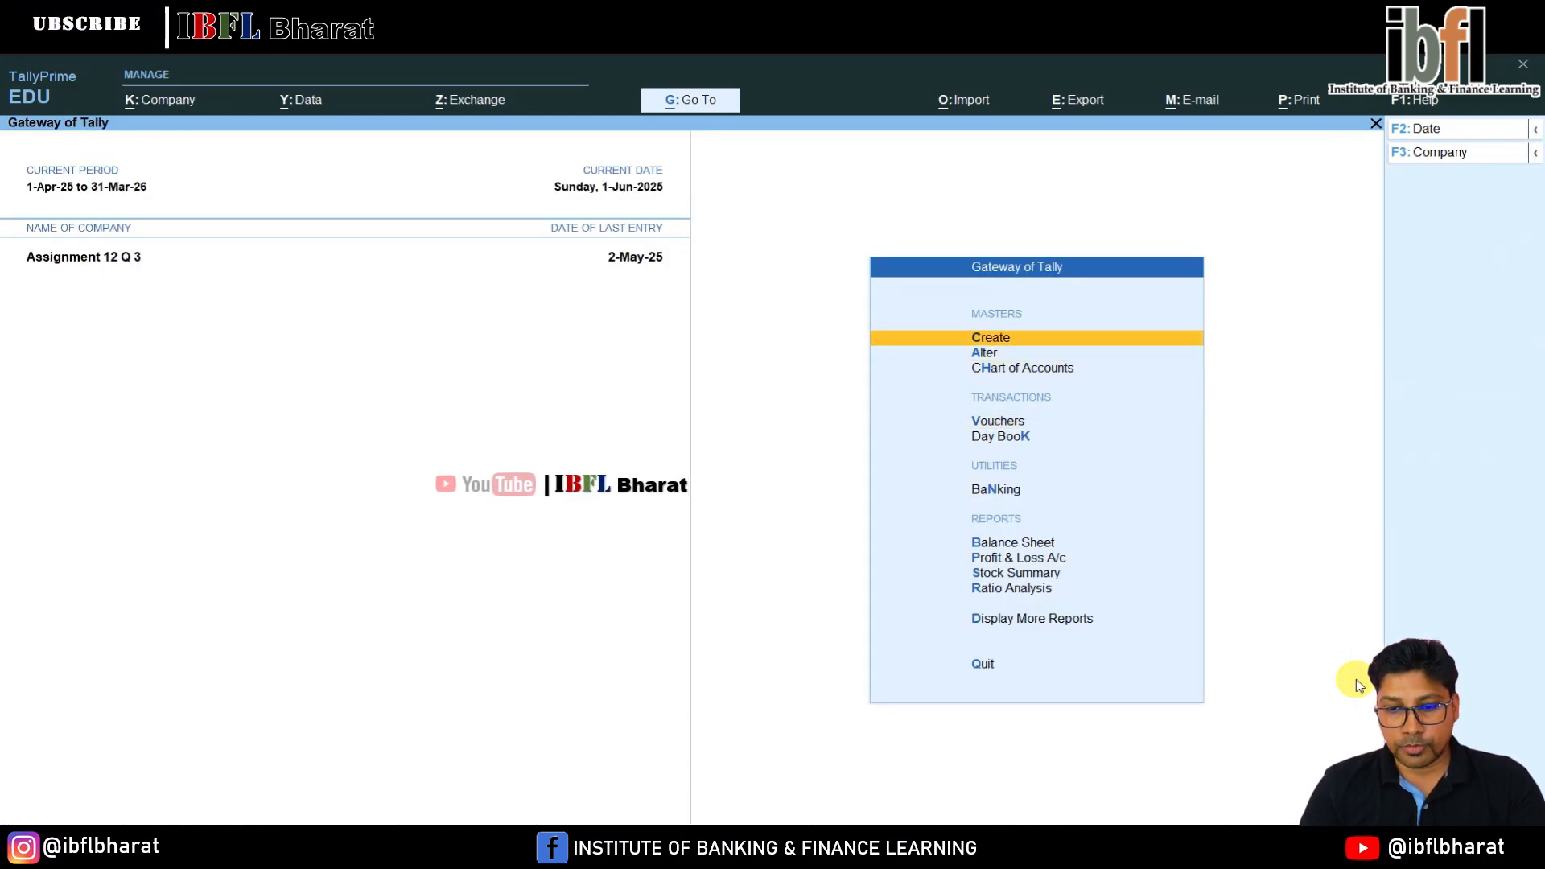
key(F11)
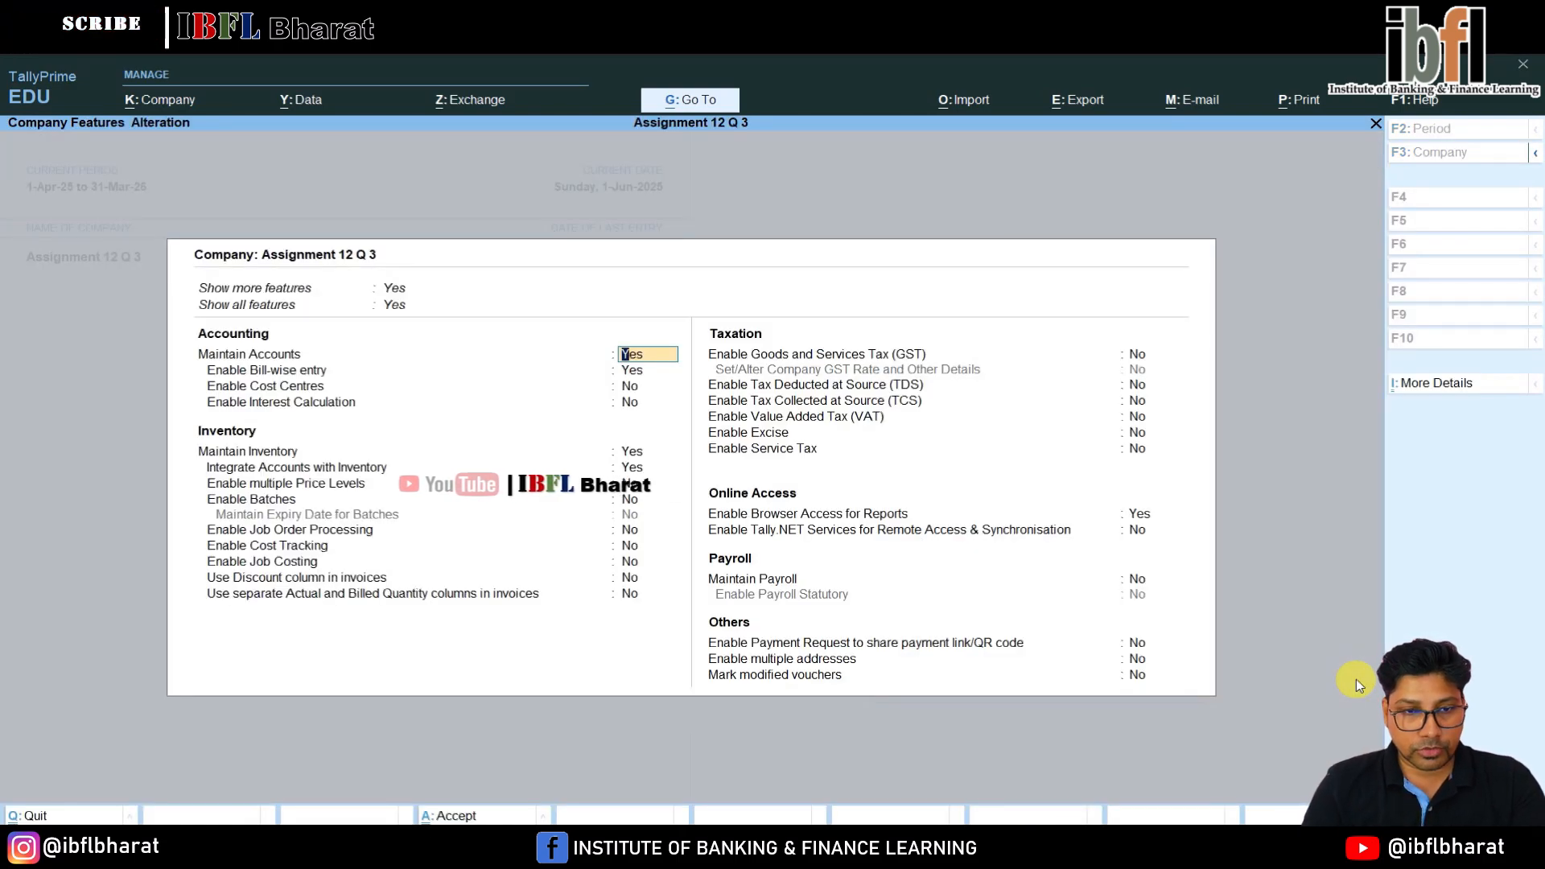
key(Return)
key(Return)
key(Return)
key(Return)
key(Return)
key(Return)
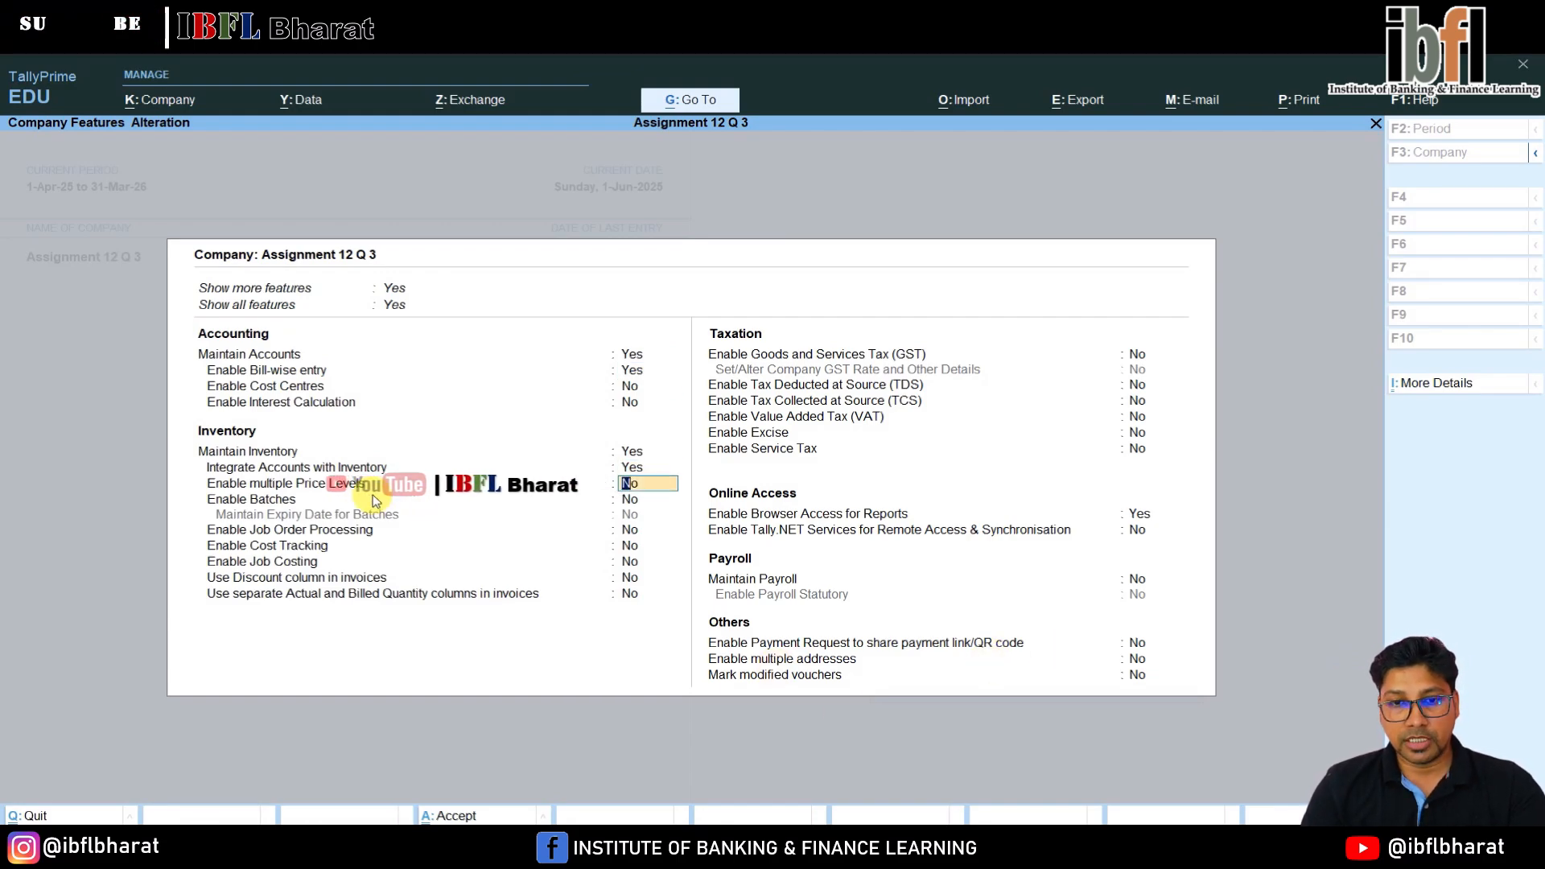
key(y)
key(ctrl+a)
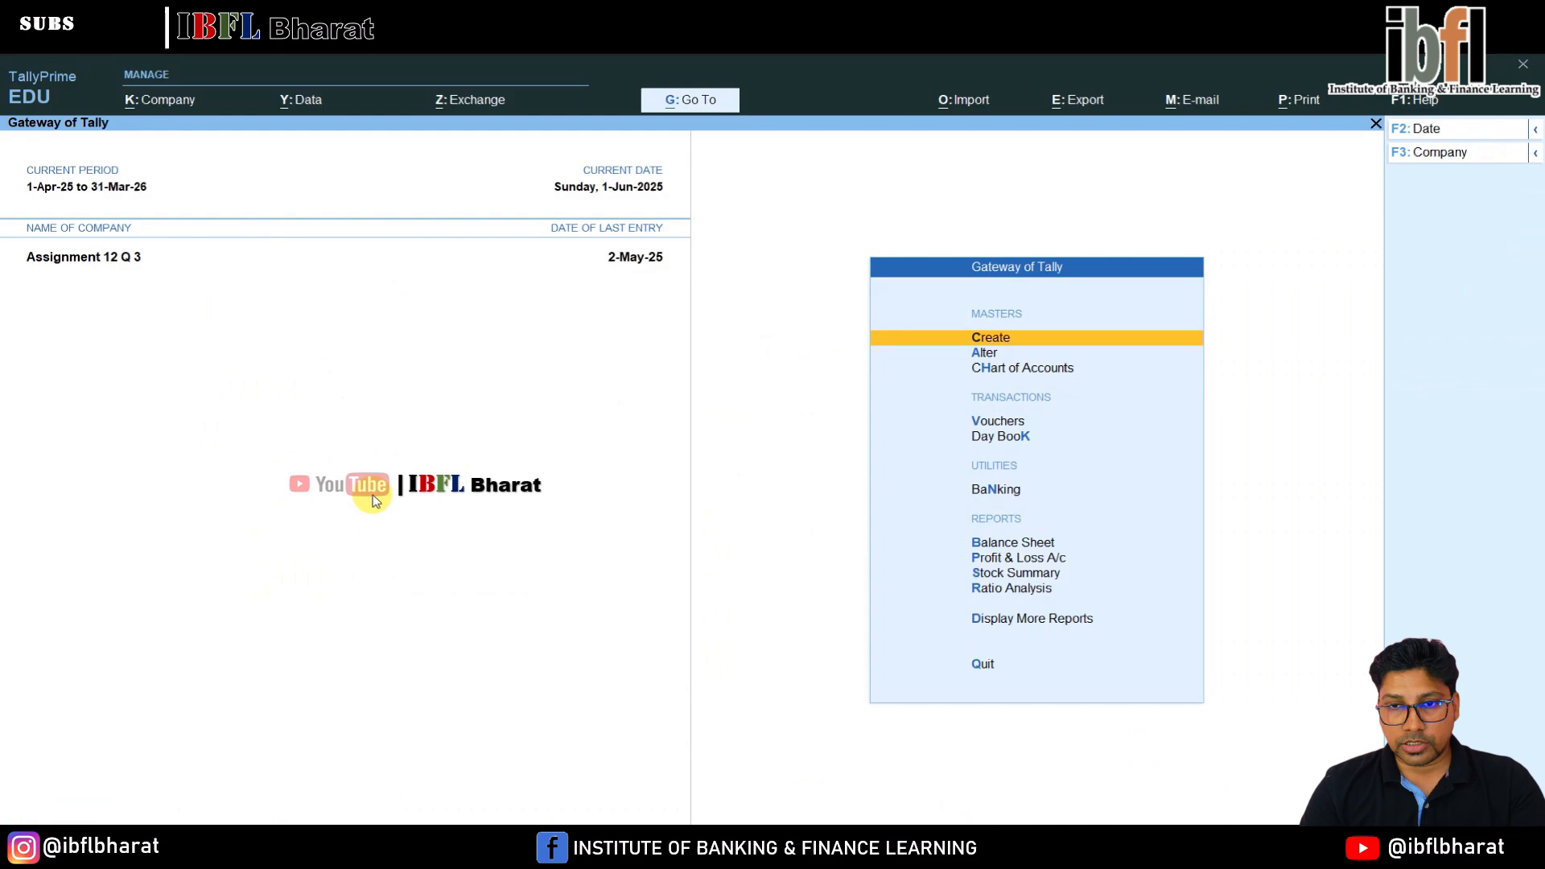
Create a company price level named Great Deal.
key(Return)
key(Down)
key(Down)
key(Down)
key(Down)
key(Down)
key(Down)
key(Down)
key(Down)
key(Down)
key(Down)
key(Down)
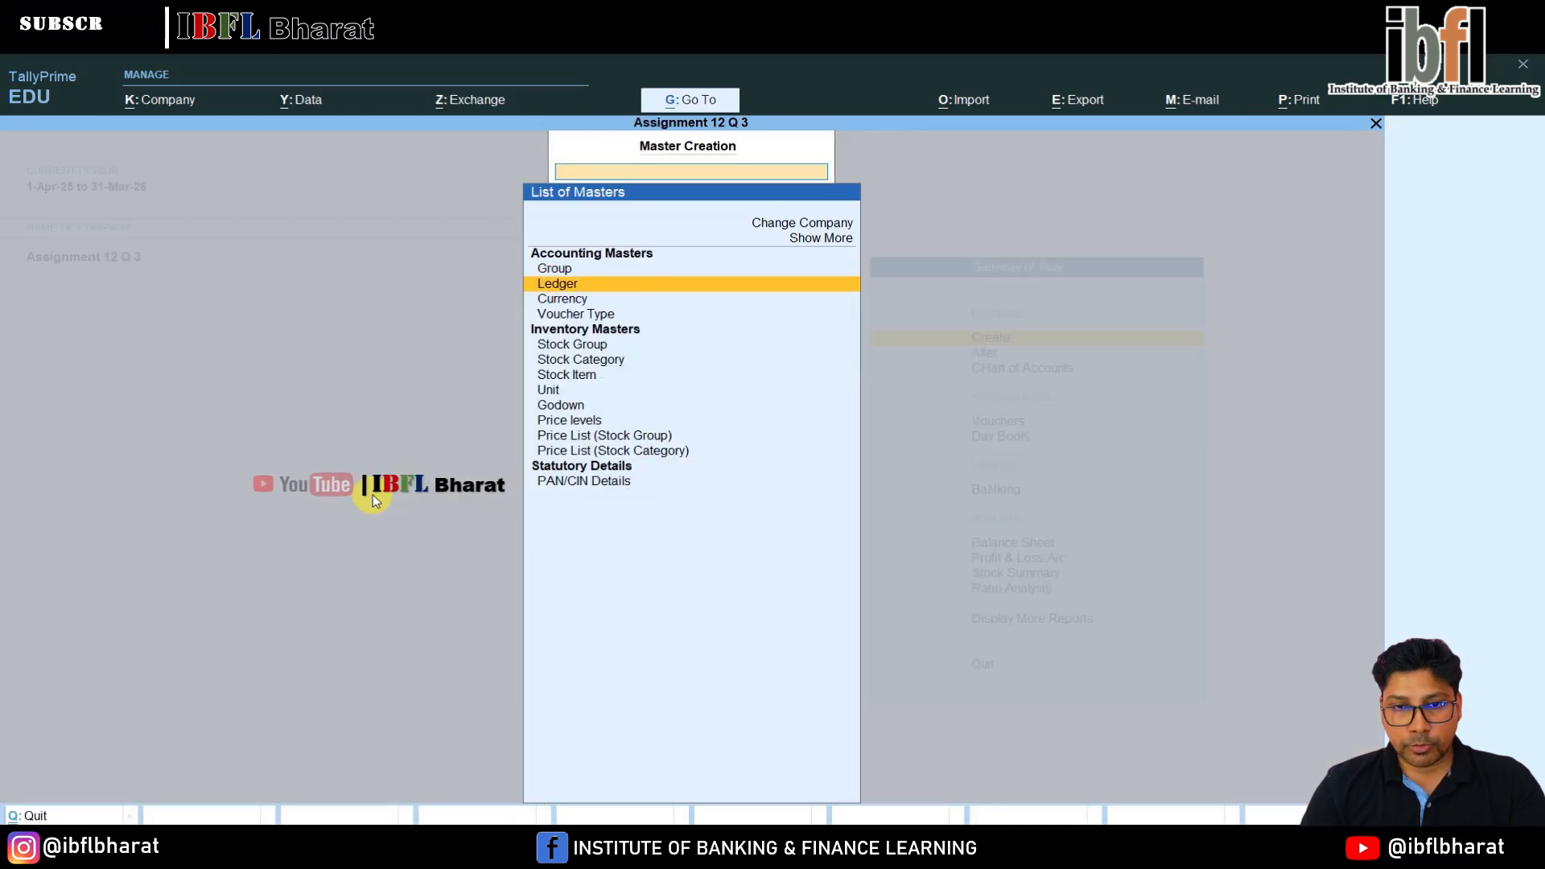
key(Up)
key(Up)
key(Return)
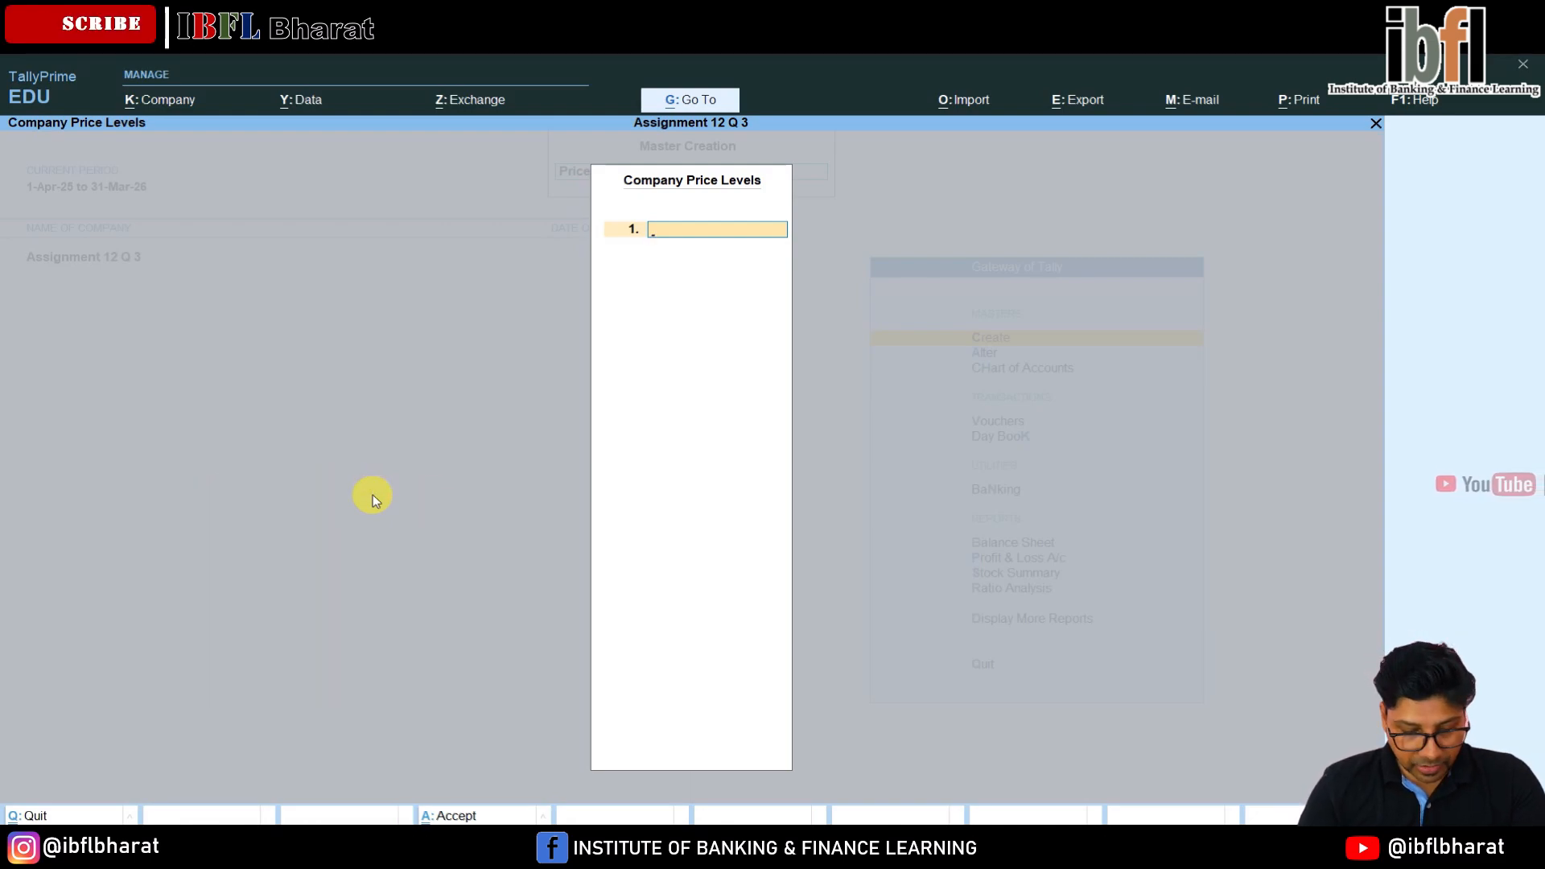
text(Great Deal)
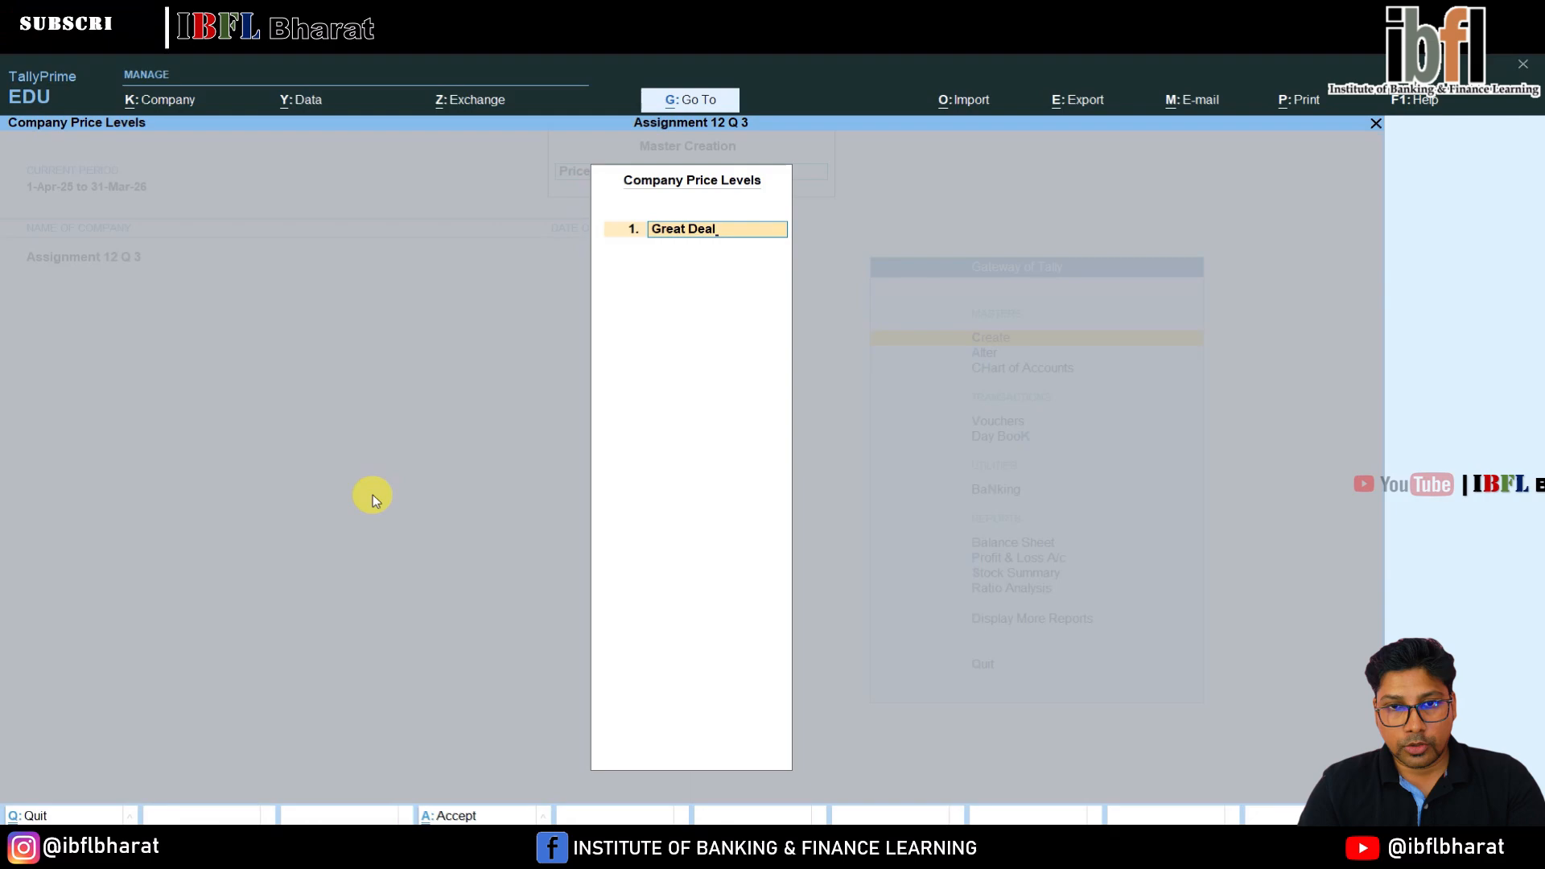
key(Return)
key(Return)
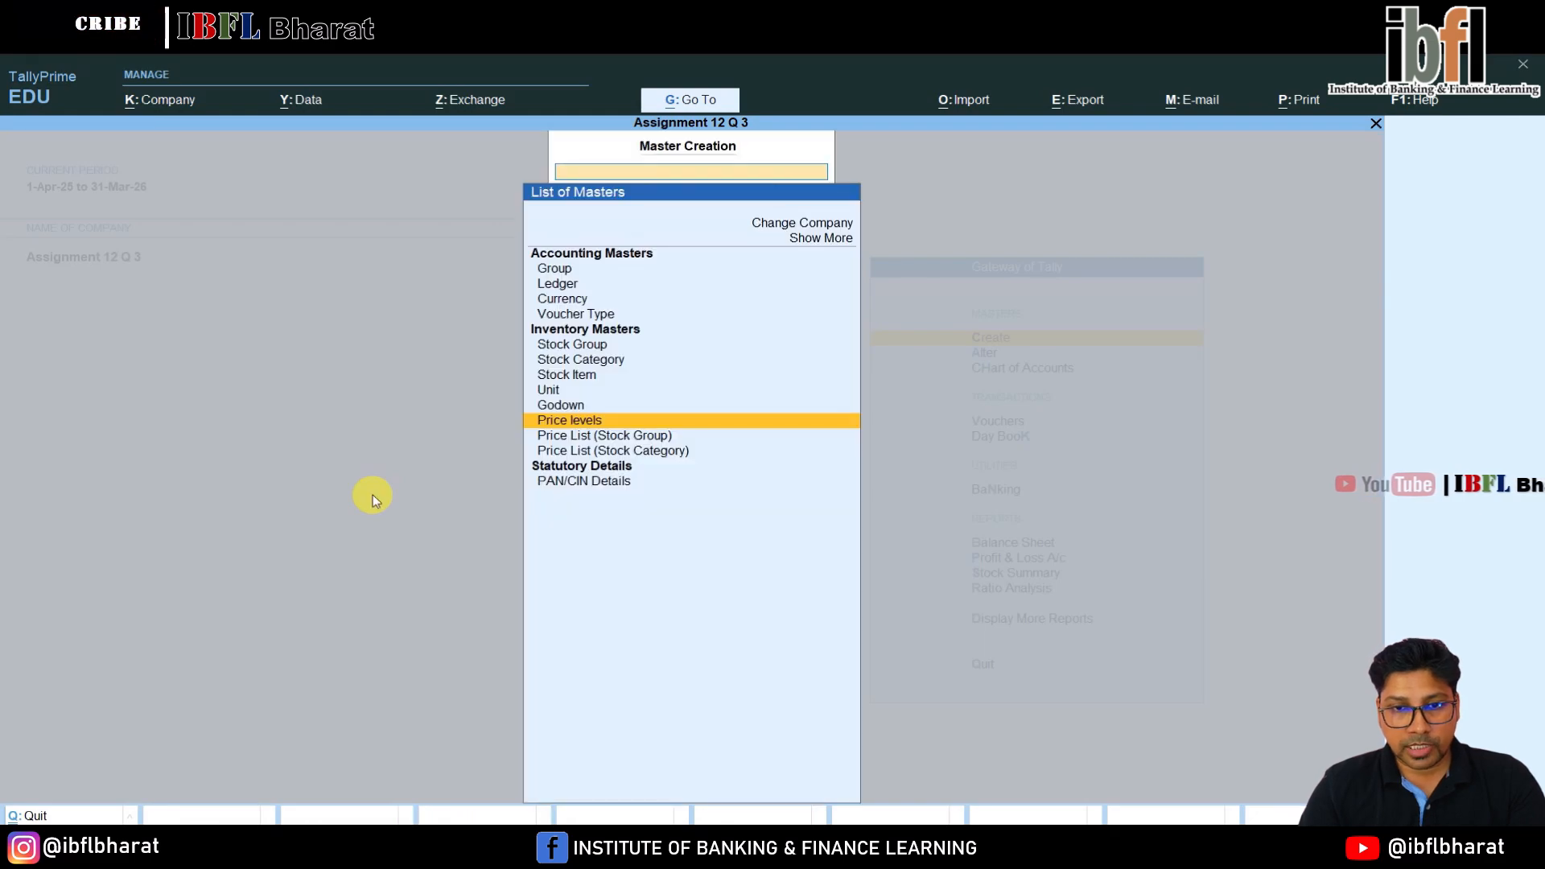
Open a stock-group price list for All Items with price level Great Deal, applicable from 1-Jun-25.
key(Down)
key(Down)
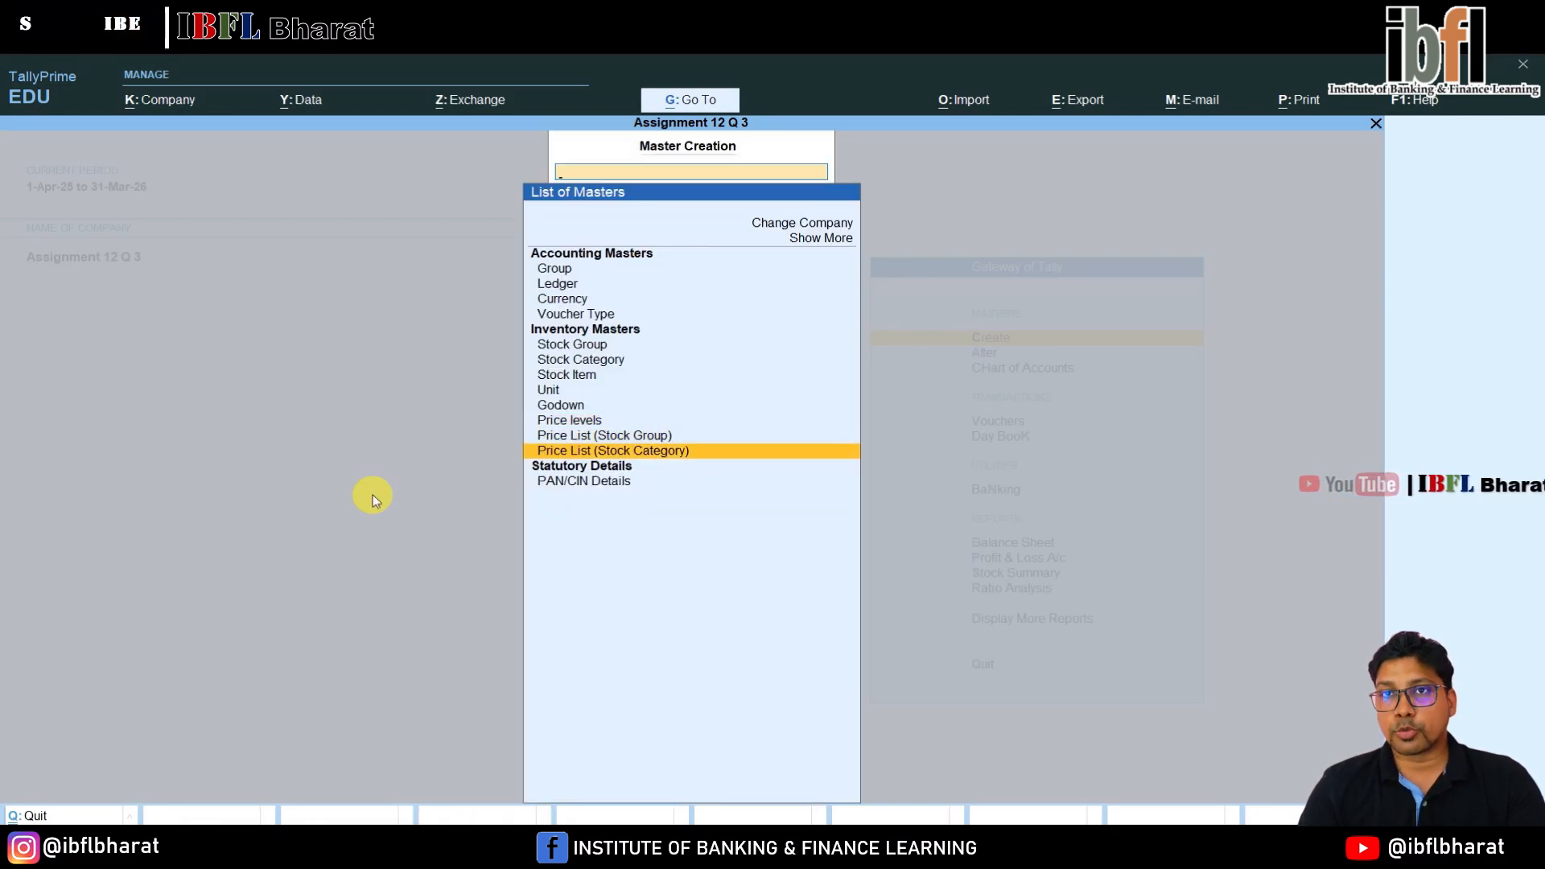
key(Up)
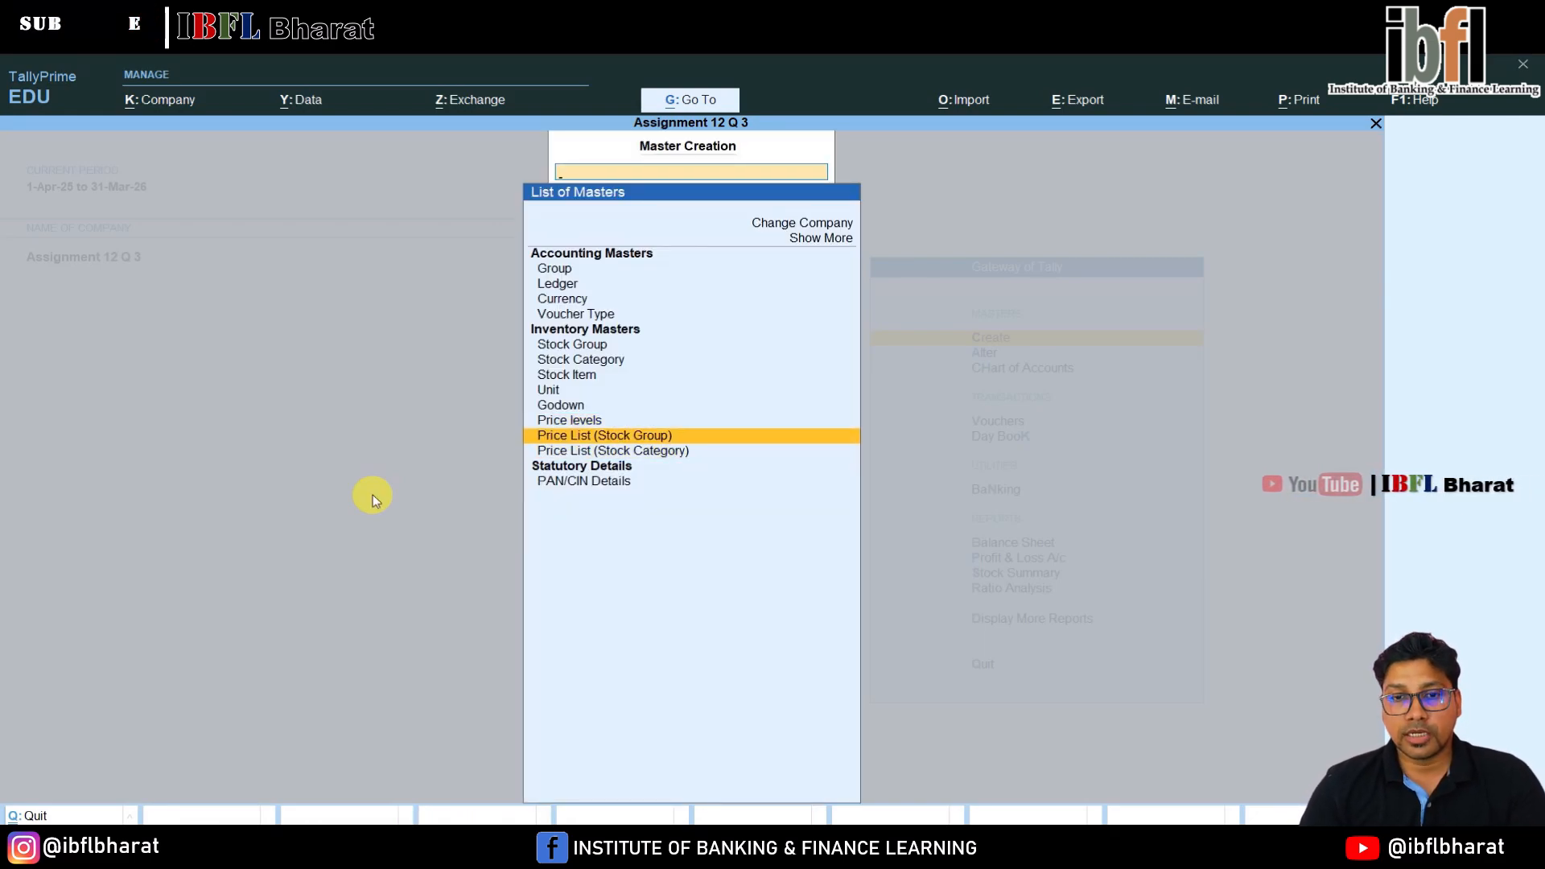
key(Up)
key(Down)
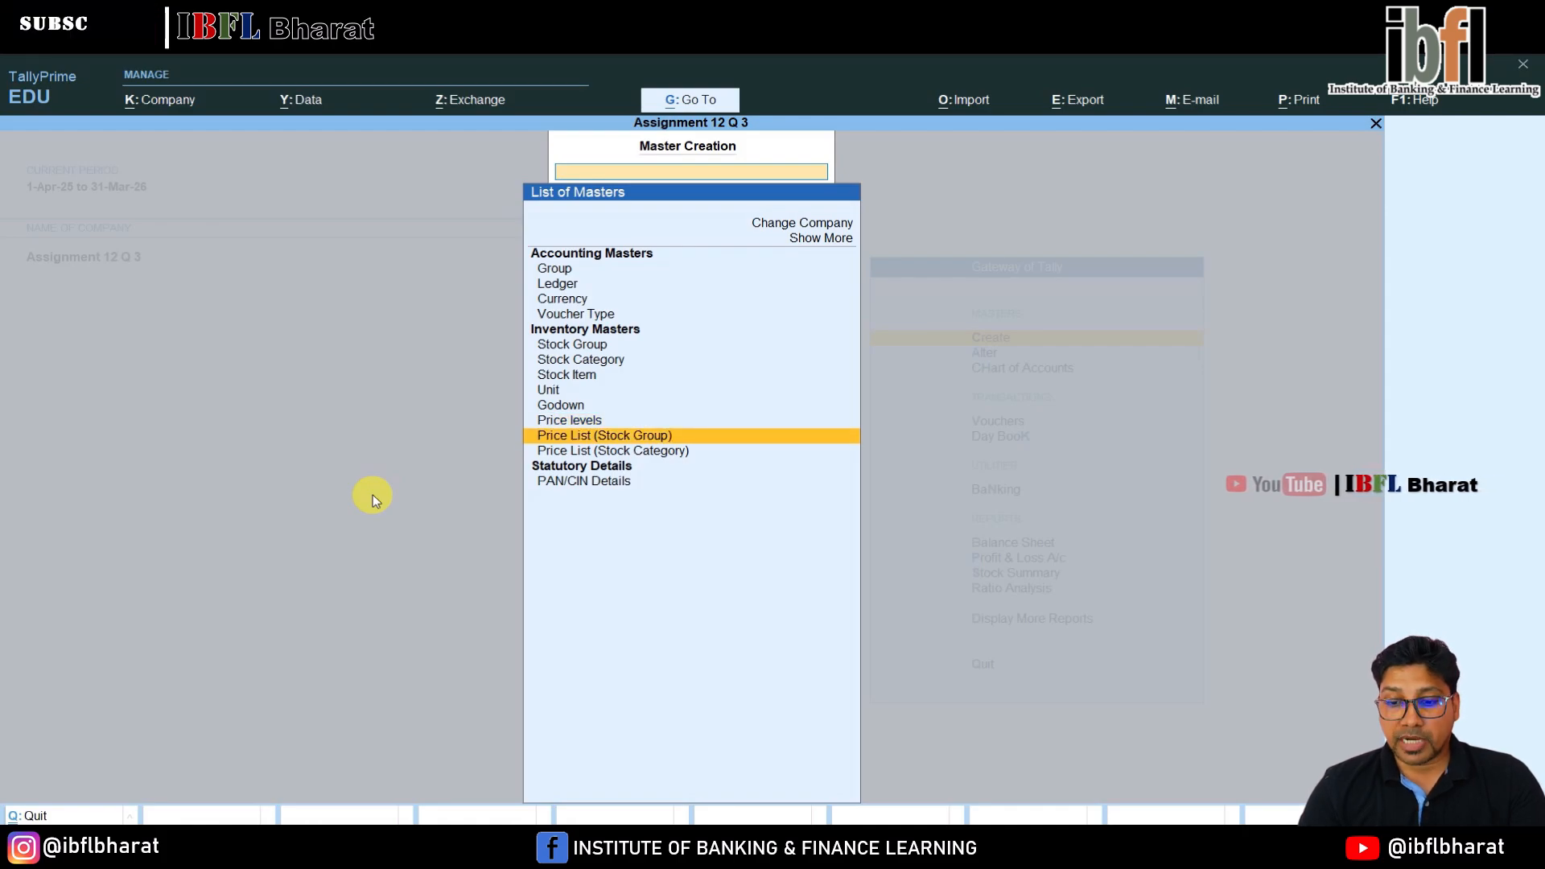
key(Return)
key(Return)
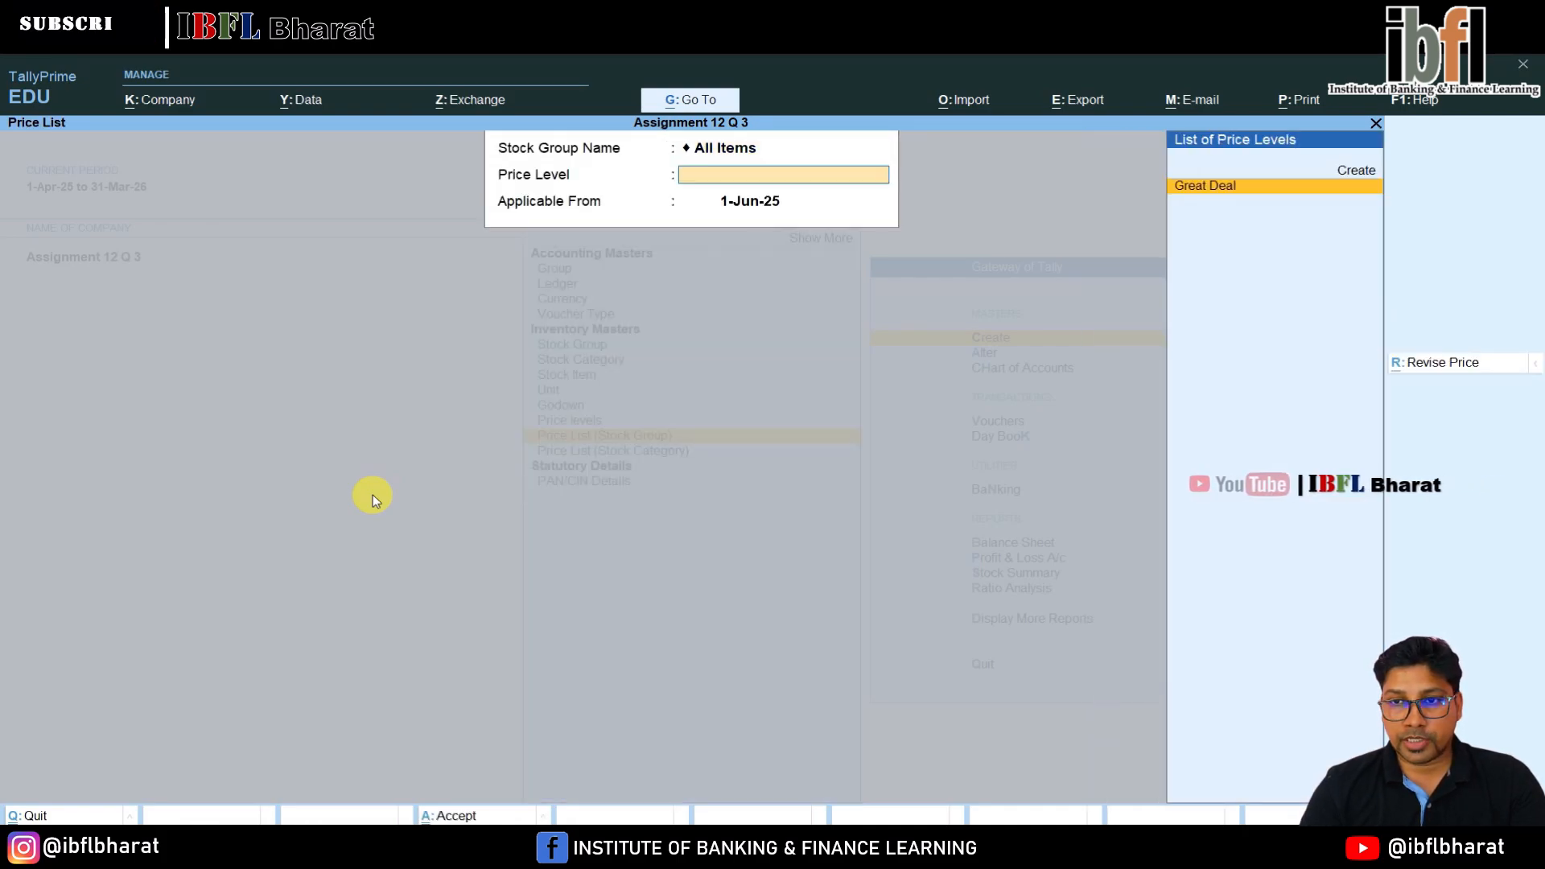
key(Return)
key(Return)
key(BackSpace)
key(BackSpace)
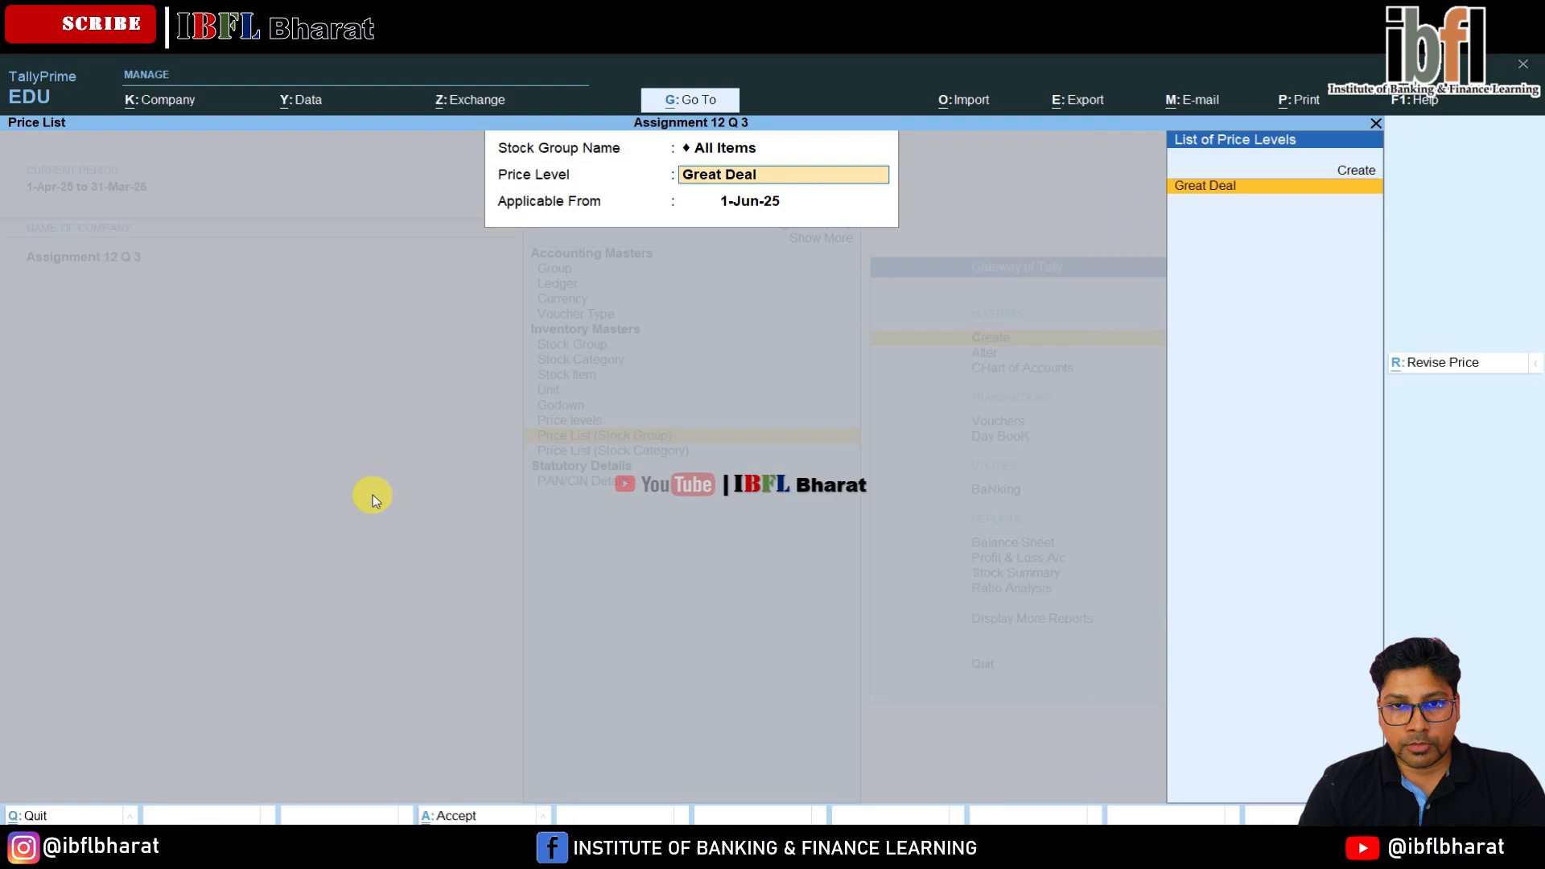
key(Return)
key(Return)
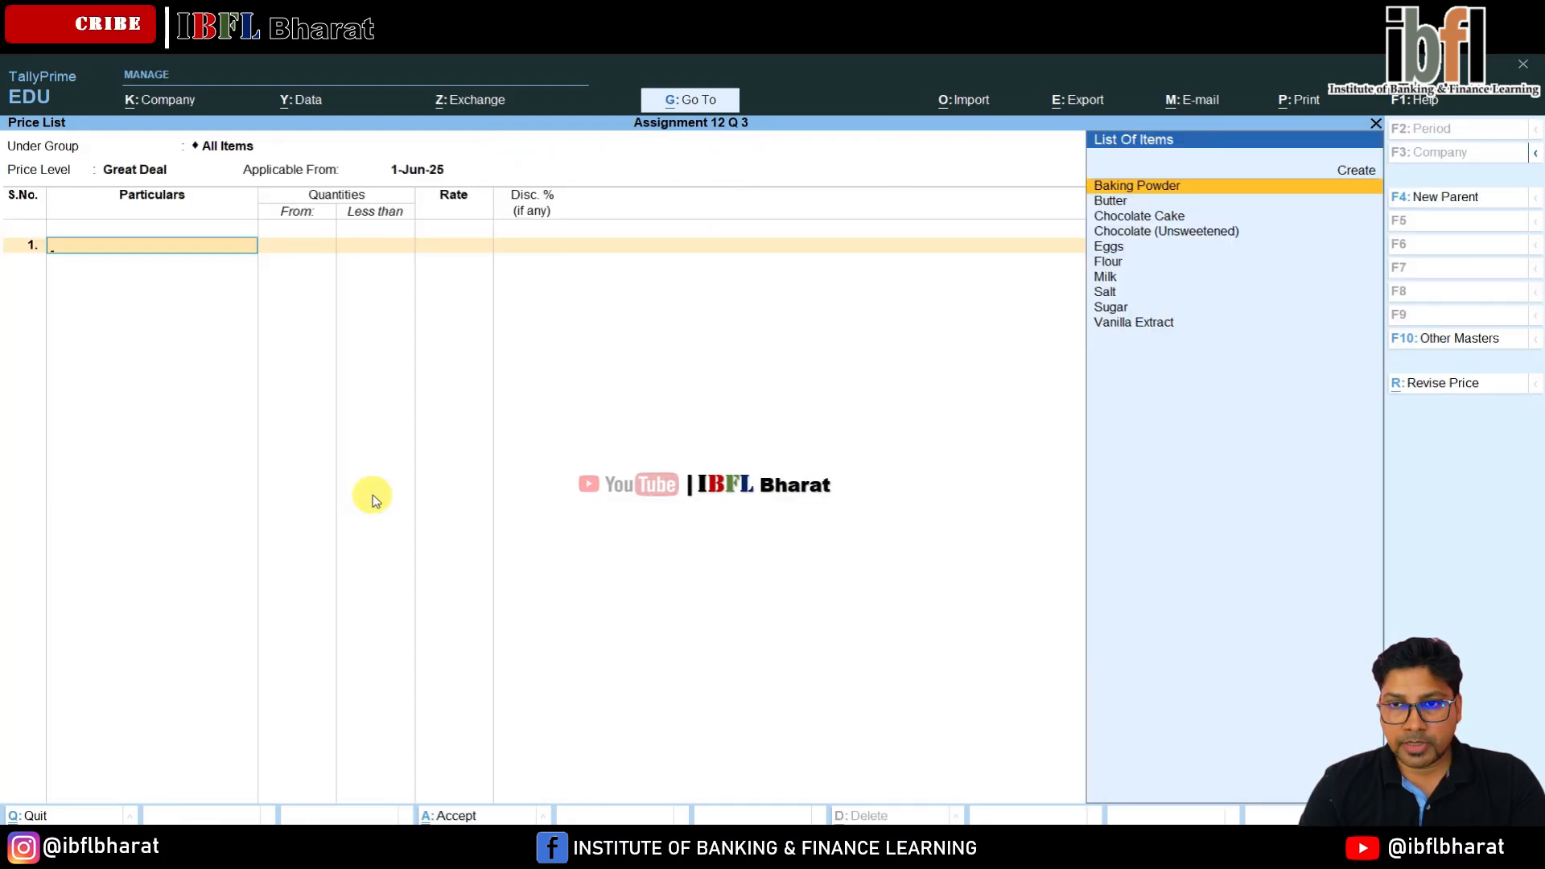
Add Chocolate Cake to the price list with a rate of 250 per pound for quantities less than 11 pounds.
key(Down)
key(Down)
key(Return)
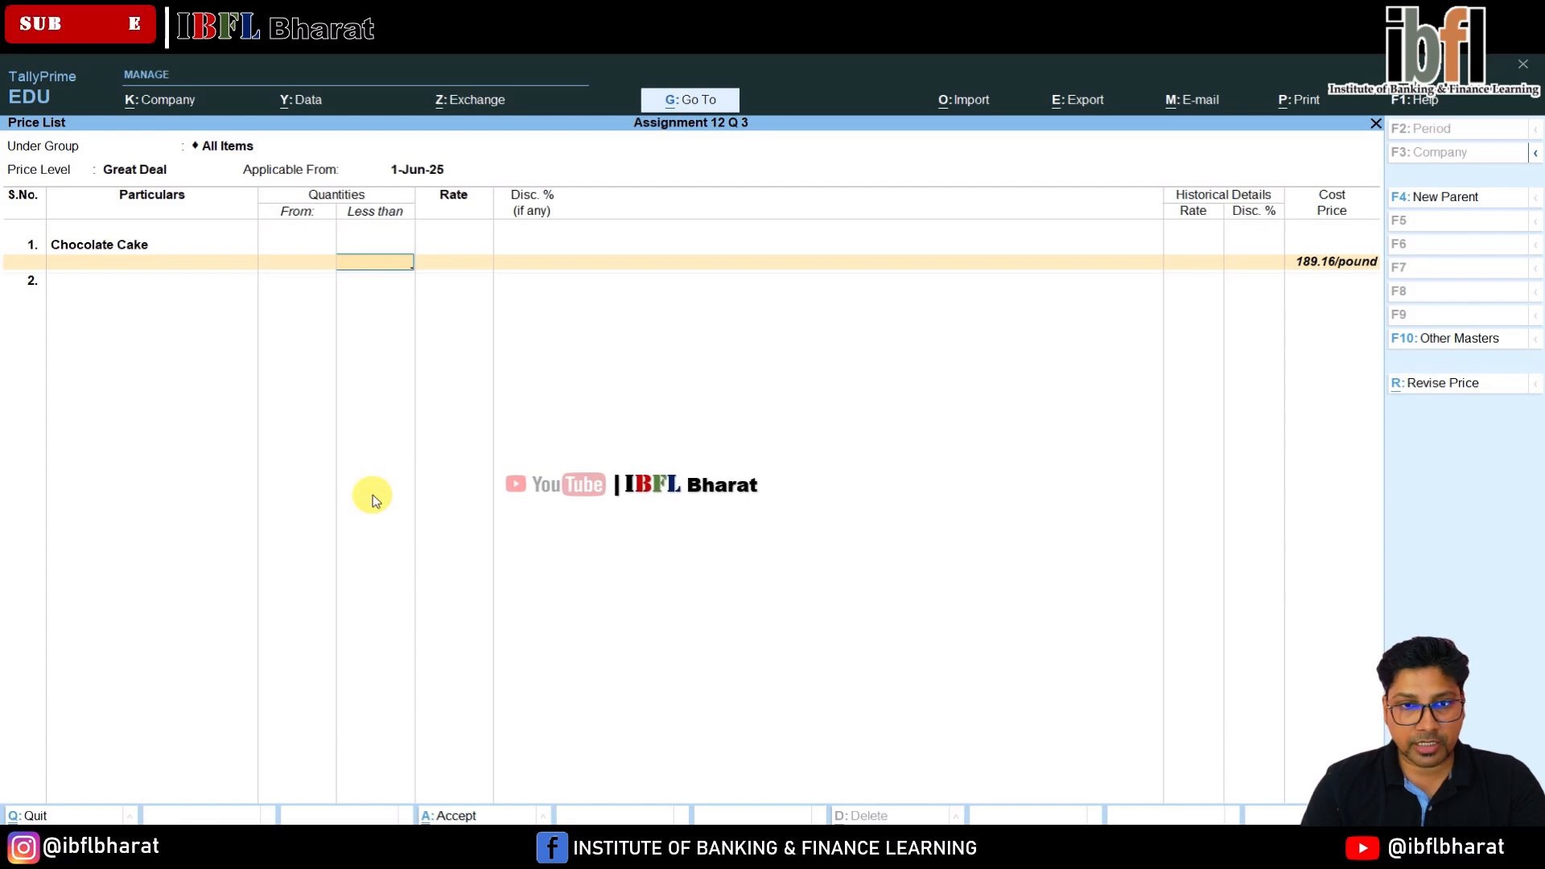
text(11)
key(Return)
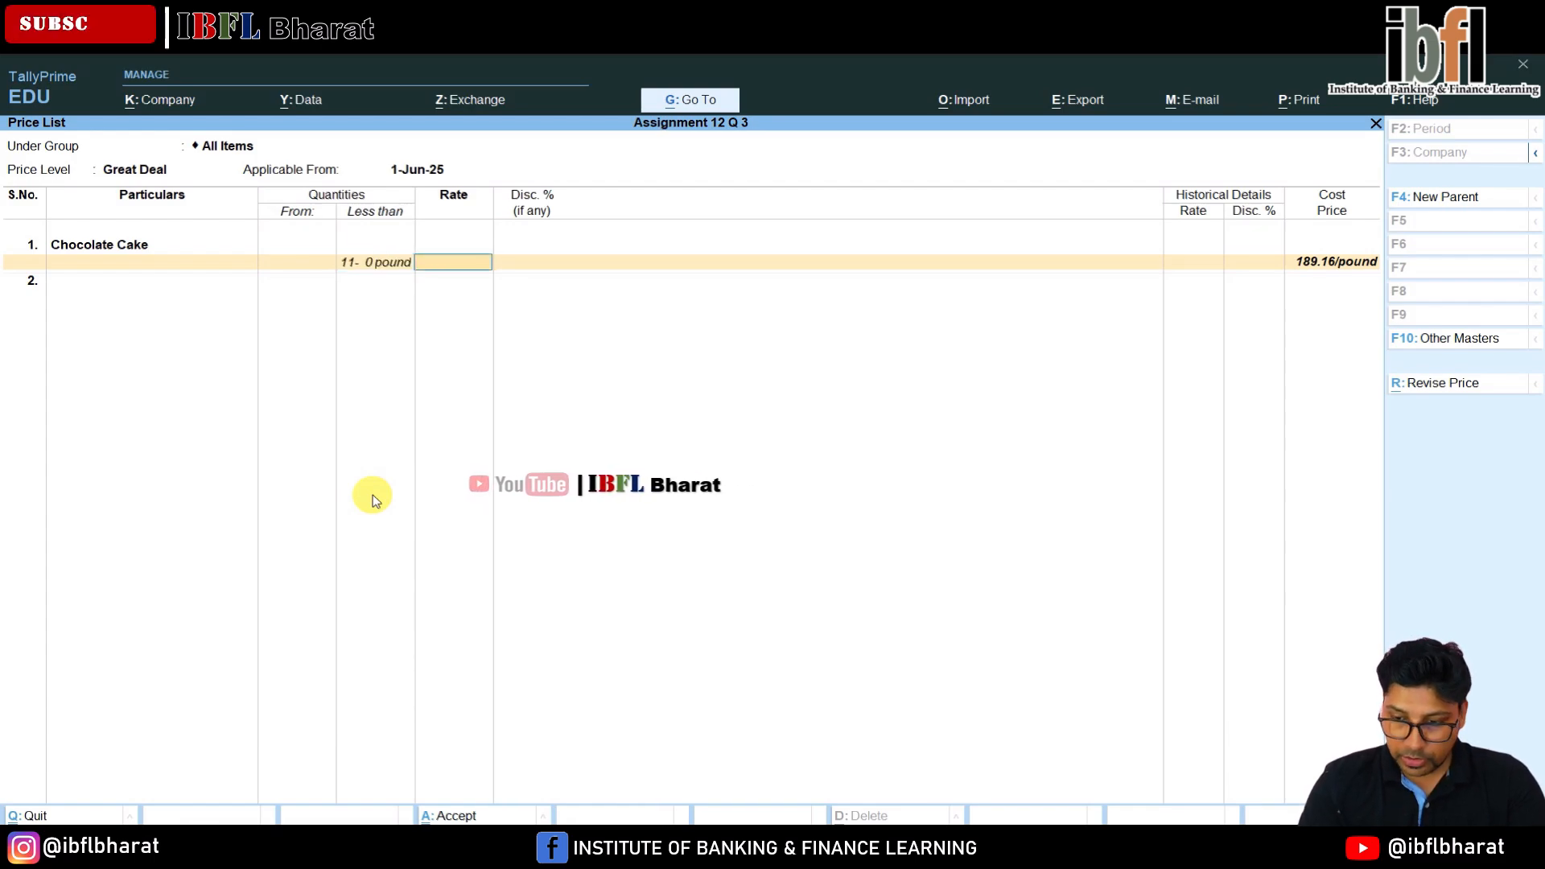
text(250)
key(Return)
key(Return)
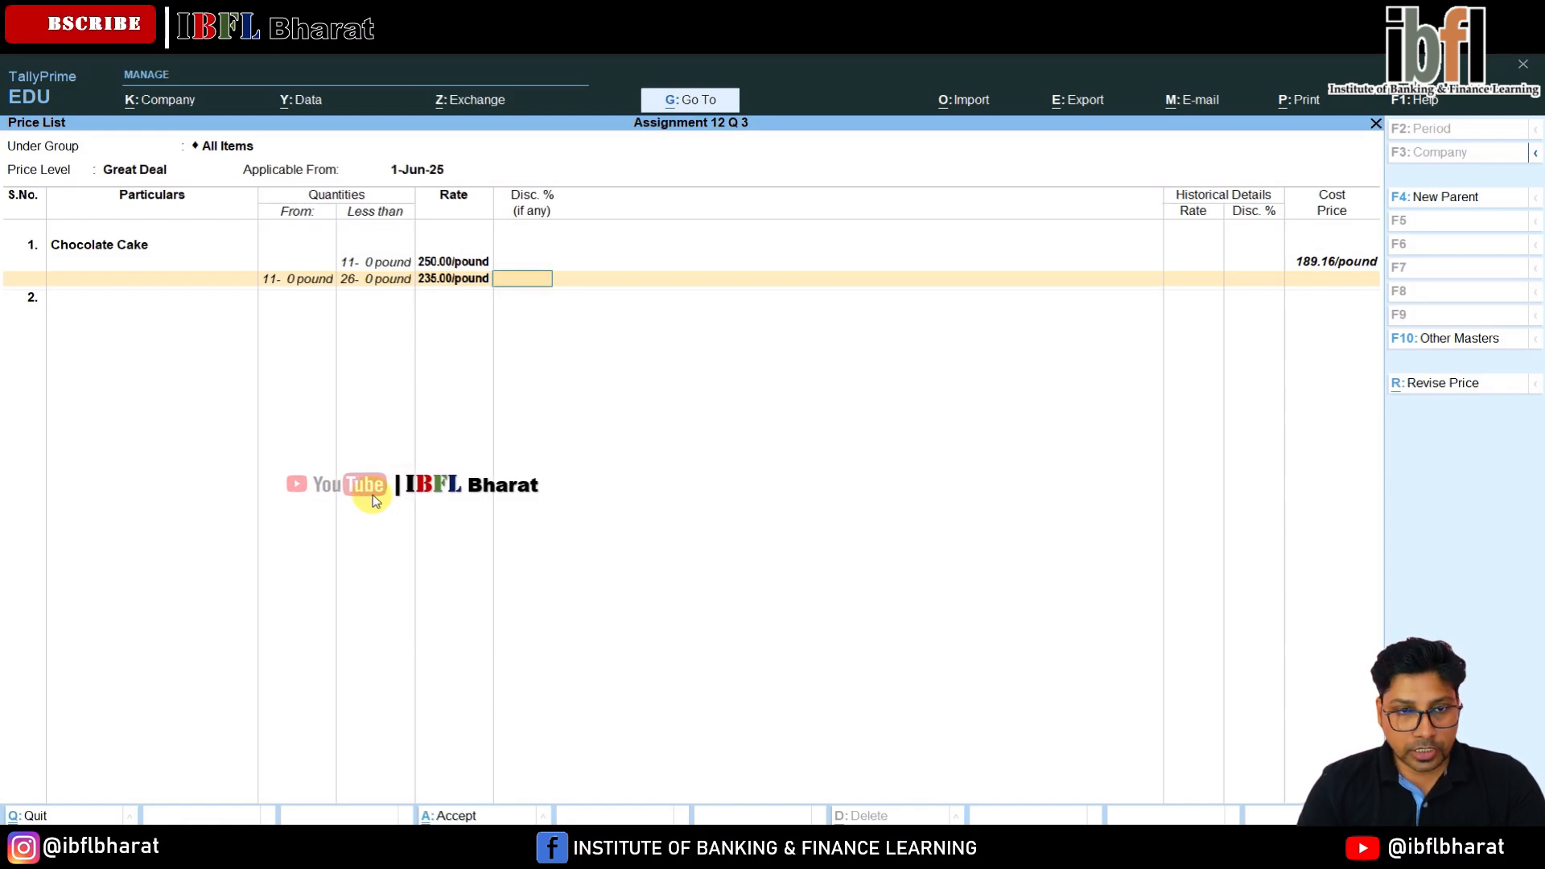
Price Chocolate Cake at 235 per pound for 11 to 26 pounds, and at 235 with 2% discount for 26 to 31 pounds.
key(Return)
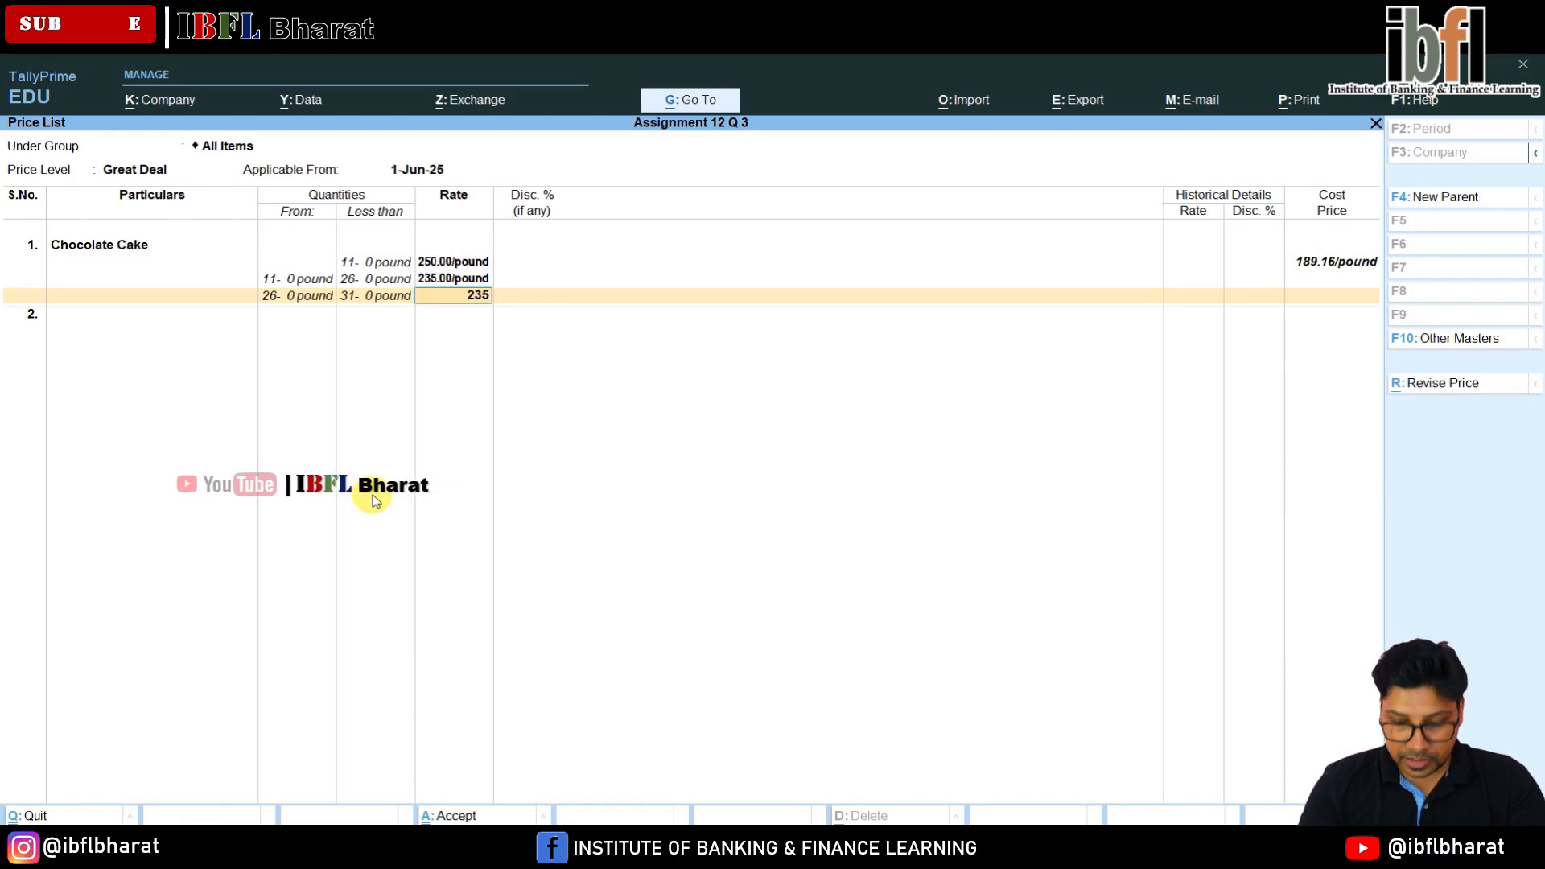
text(2)
key(Return)
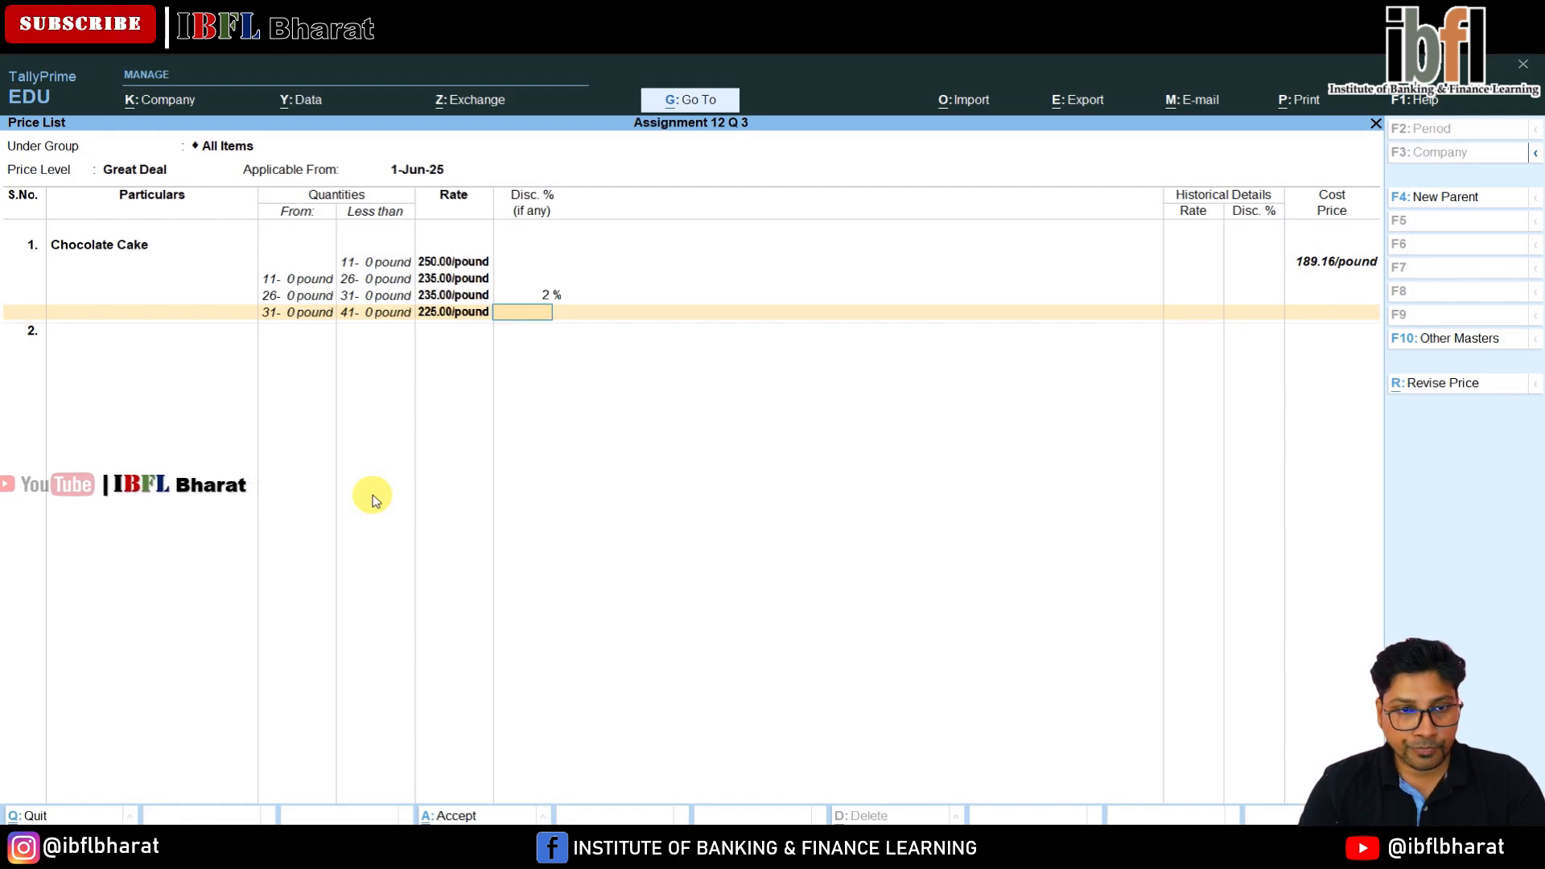
Price 31 to 41 pounds at 225 per pound and 41 pounds upward at 225 with 3% discount, and save the price list.
key(Return)
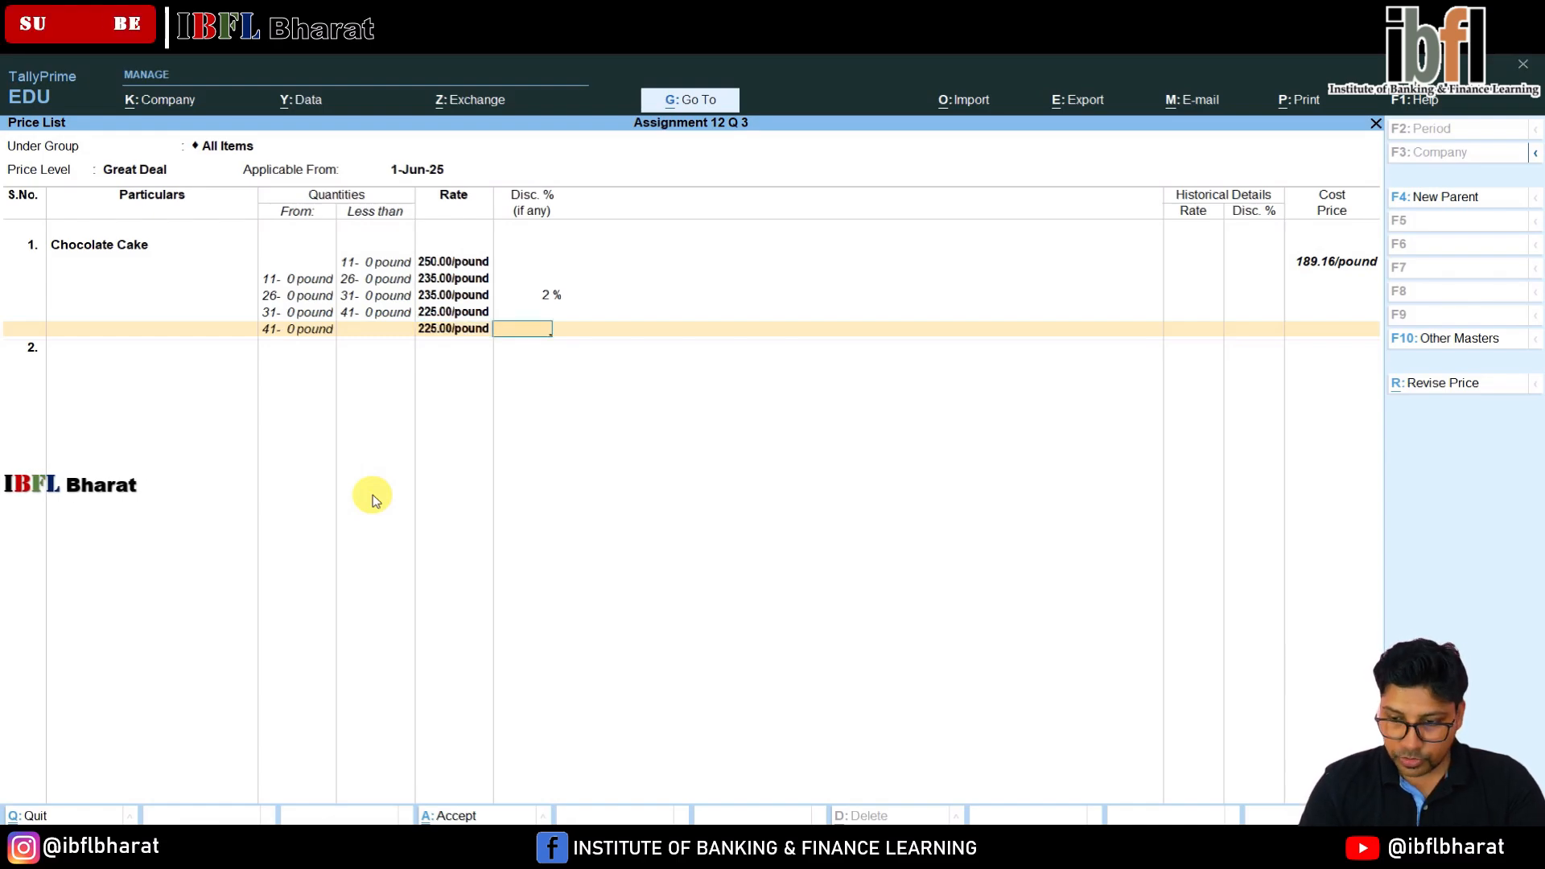
text(3)
key(Return)
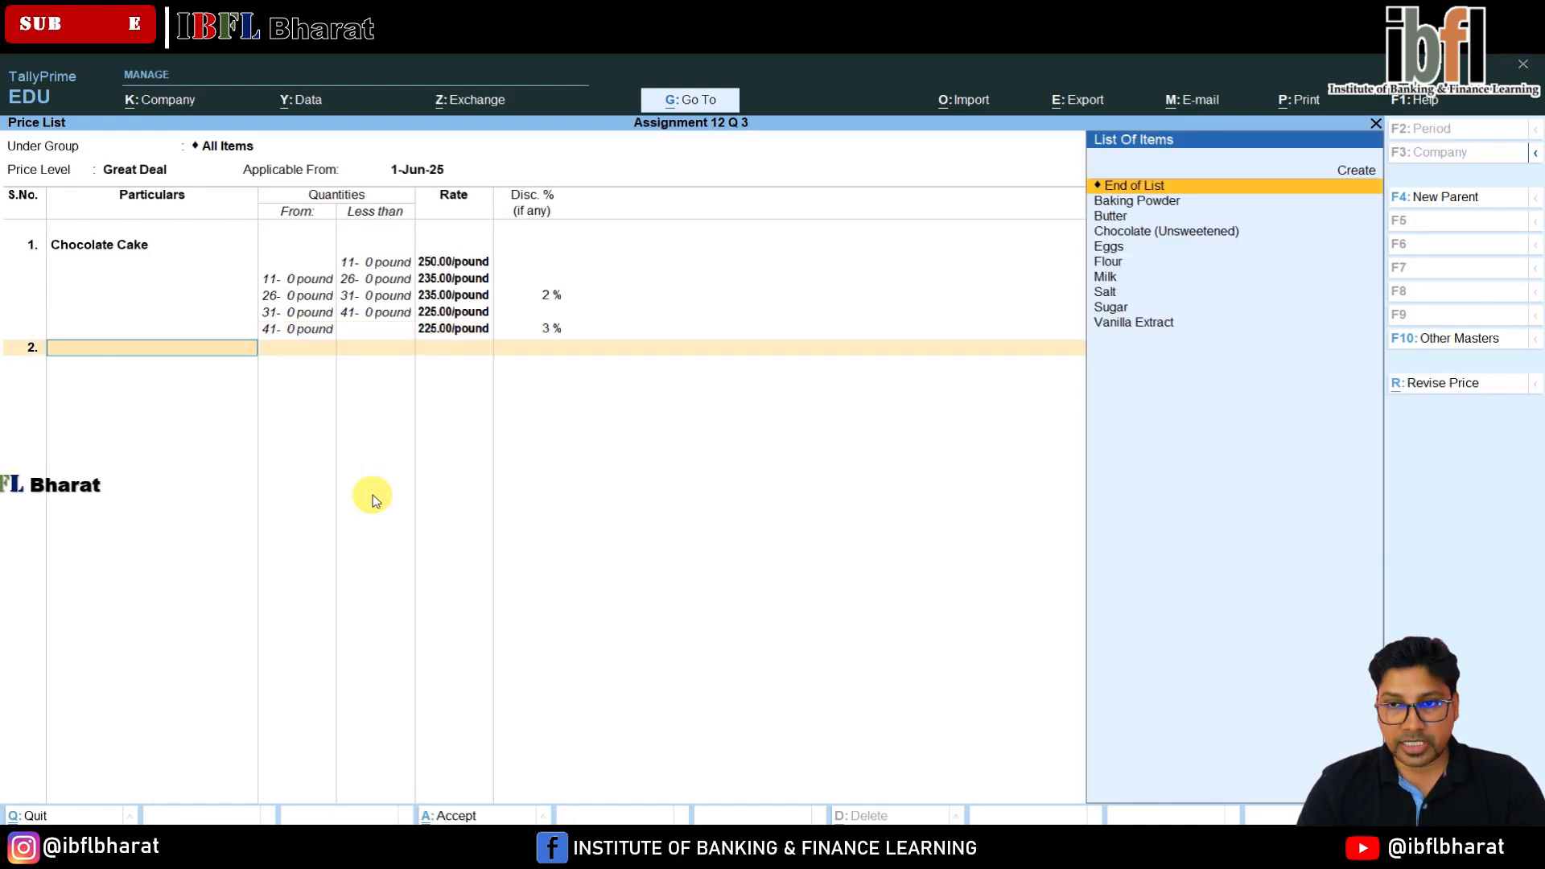
key(Return)
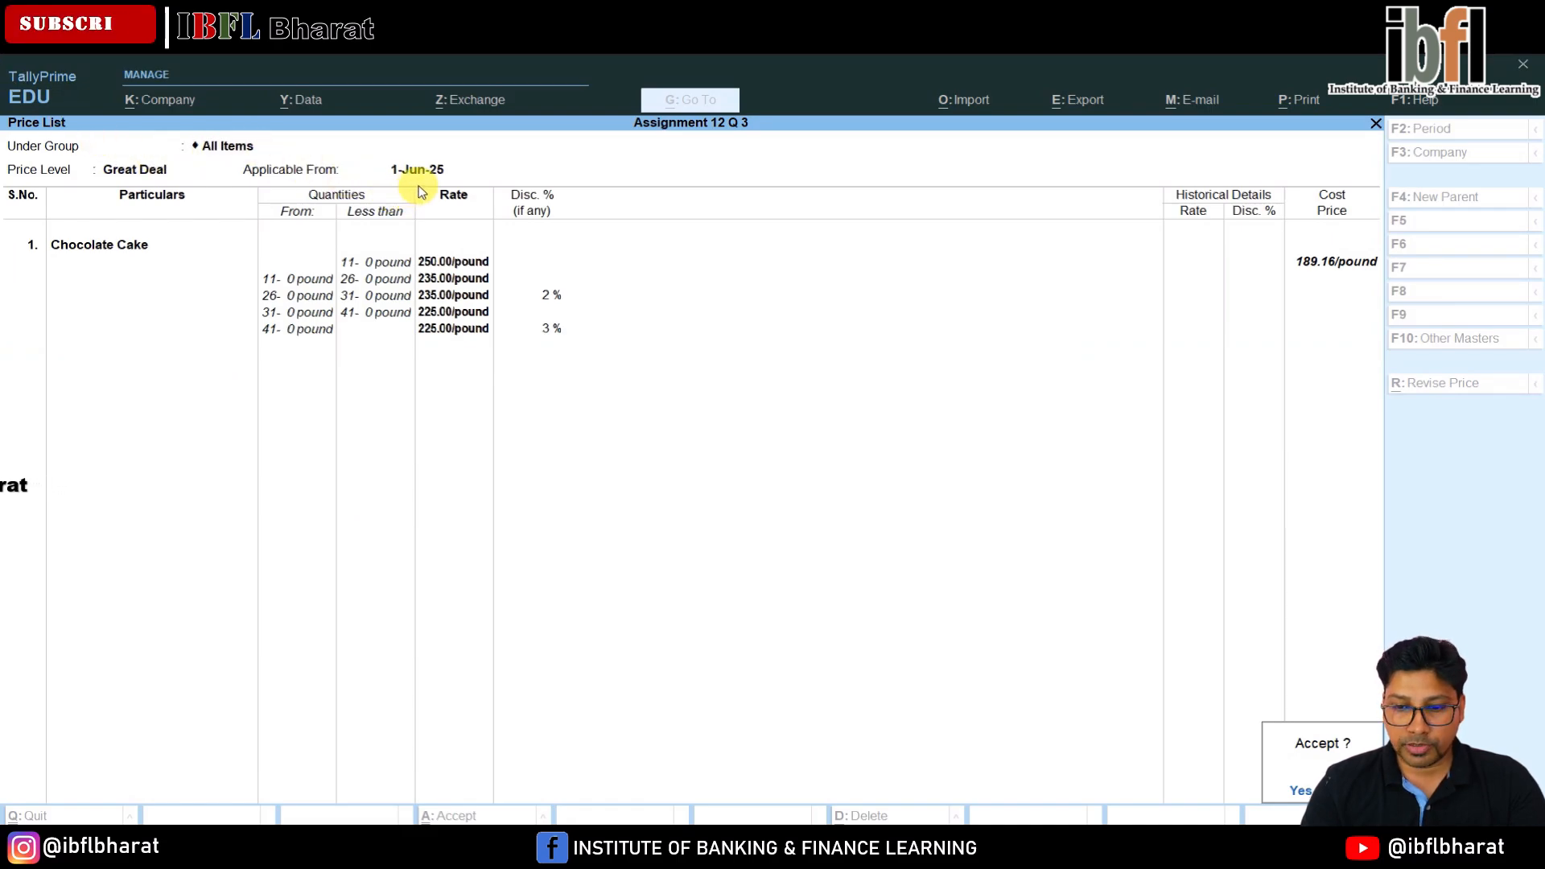
key(Return)
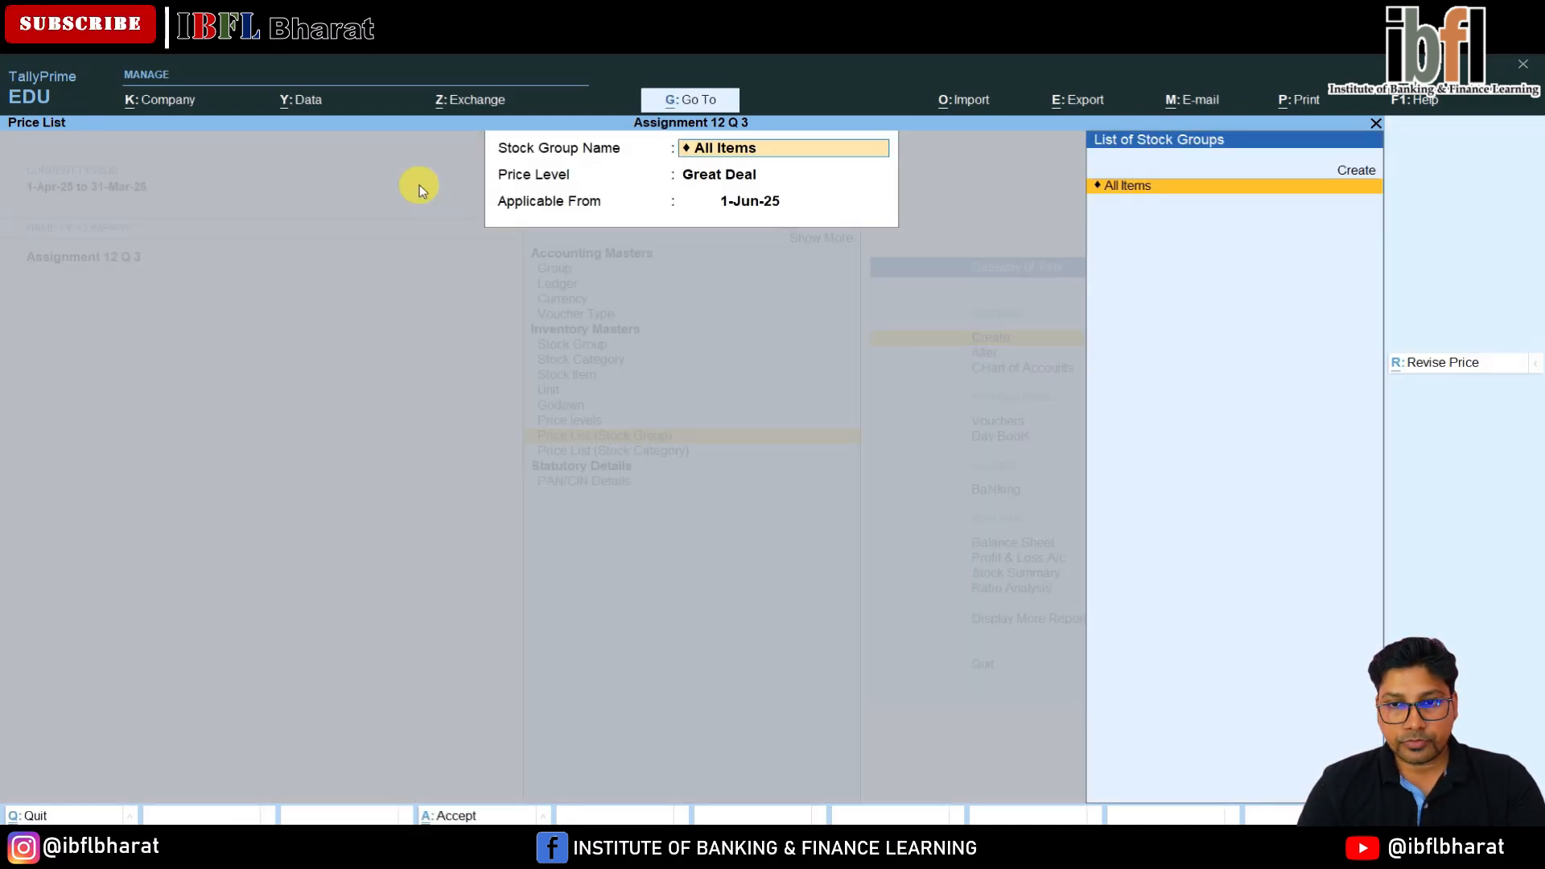
Leave the price list and start a payment voucher dated 2-Jun-25.
key(Escape)
key(Escape)
key(Down)
key(Down)
key(Down)
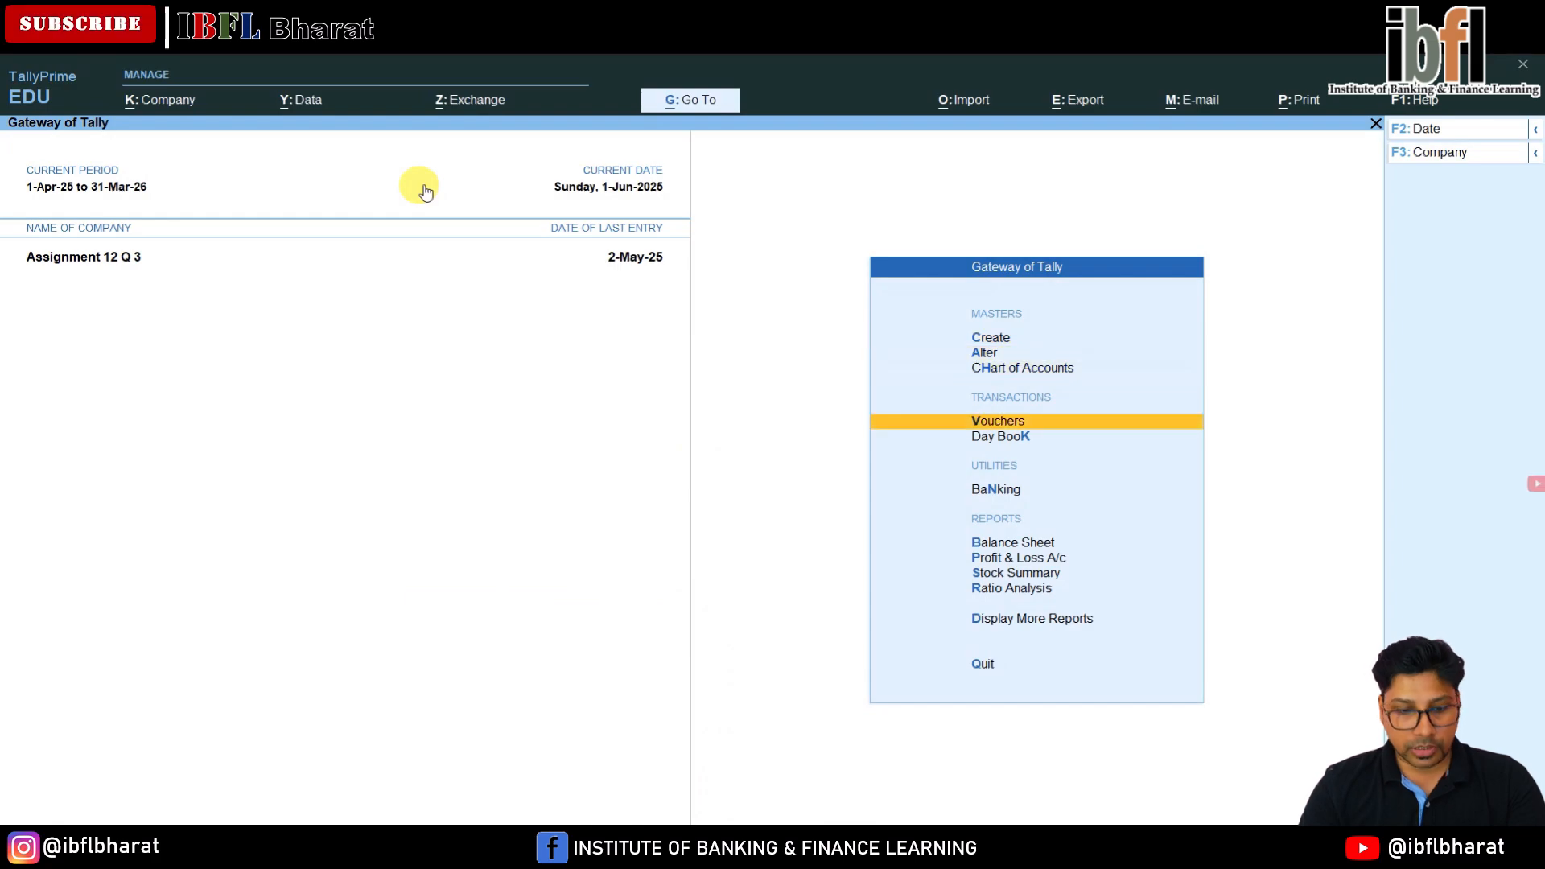
key(Return)
key(F2)
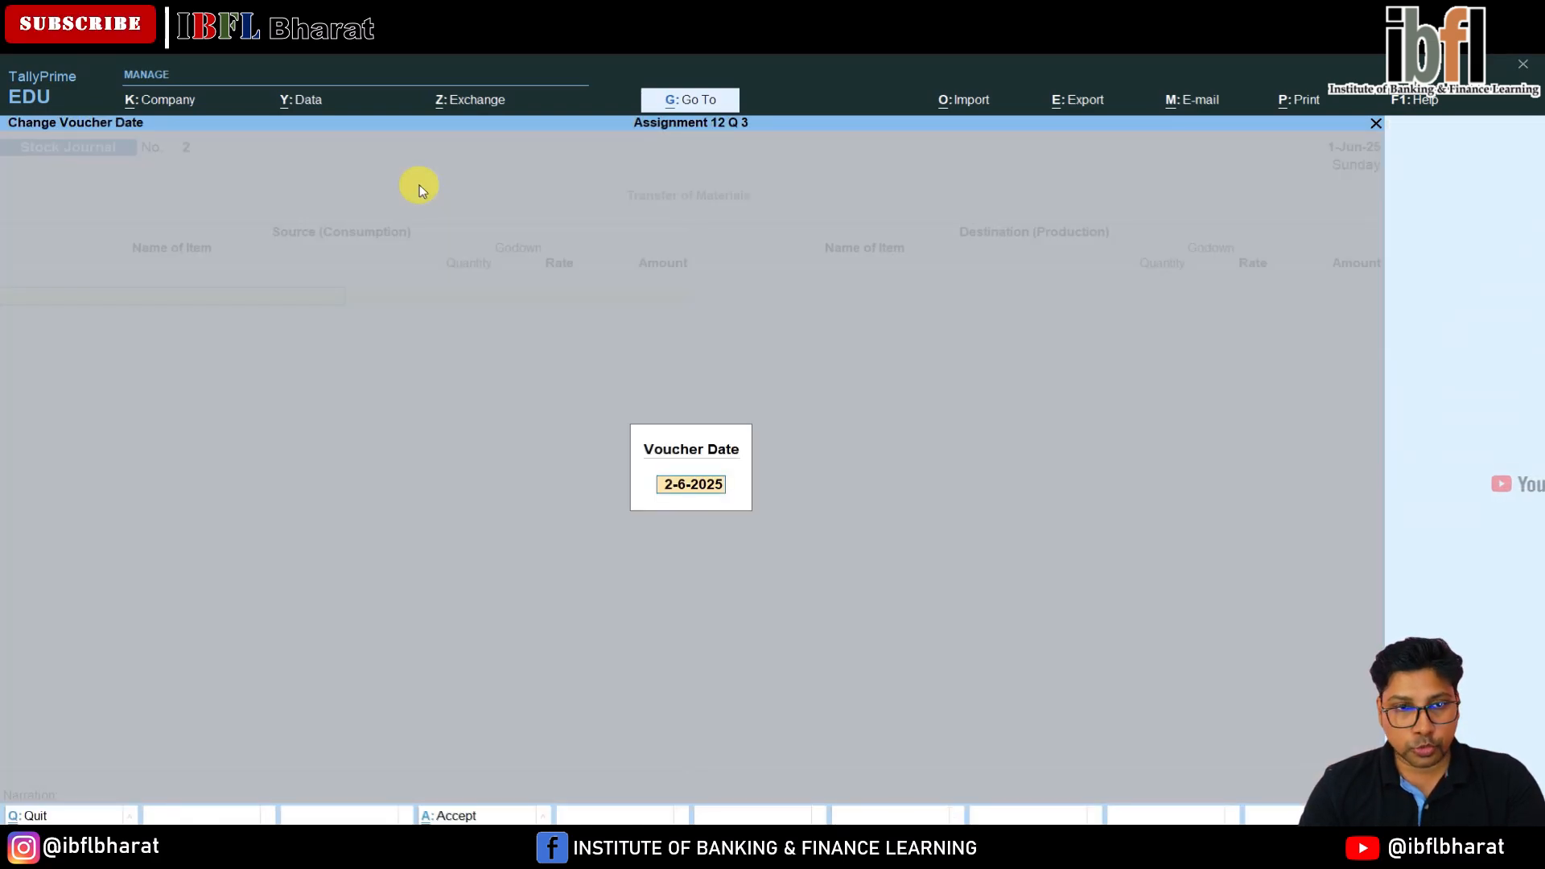
key(Return)
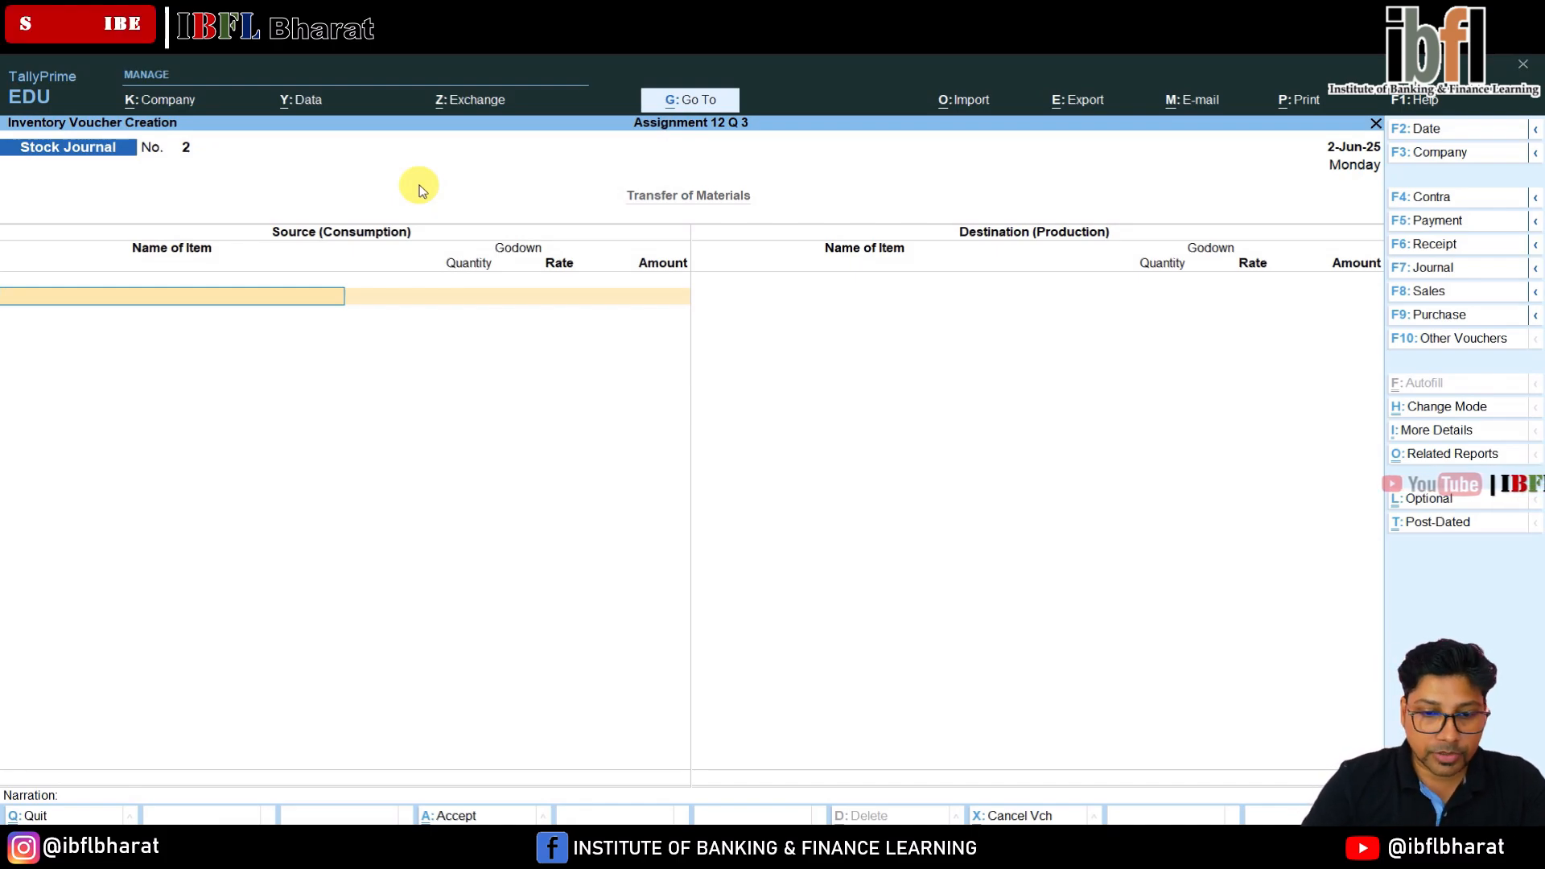
key(F5)
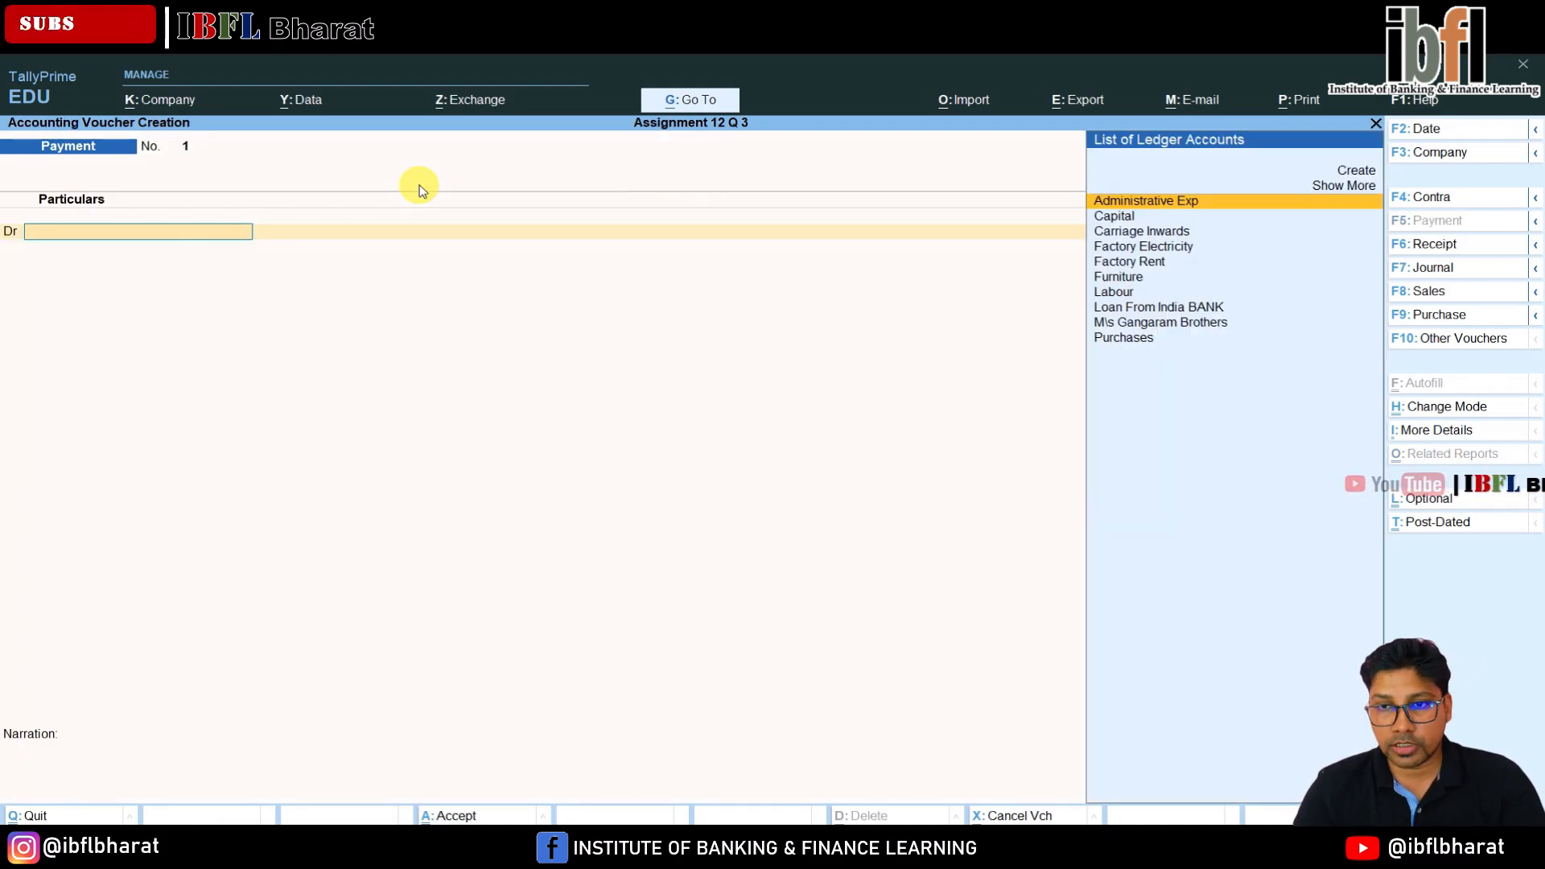
Choose M\s Gangaram Brothers as the debit ledger of the payment voucher.
key(Down)
key(Down)
key(Down)
key(Down)
key(Down)
key(Down)
key(Down)
key(Down)
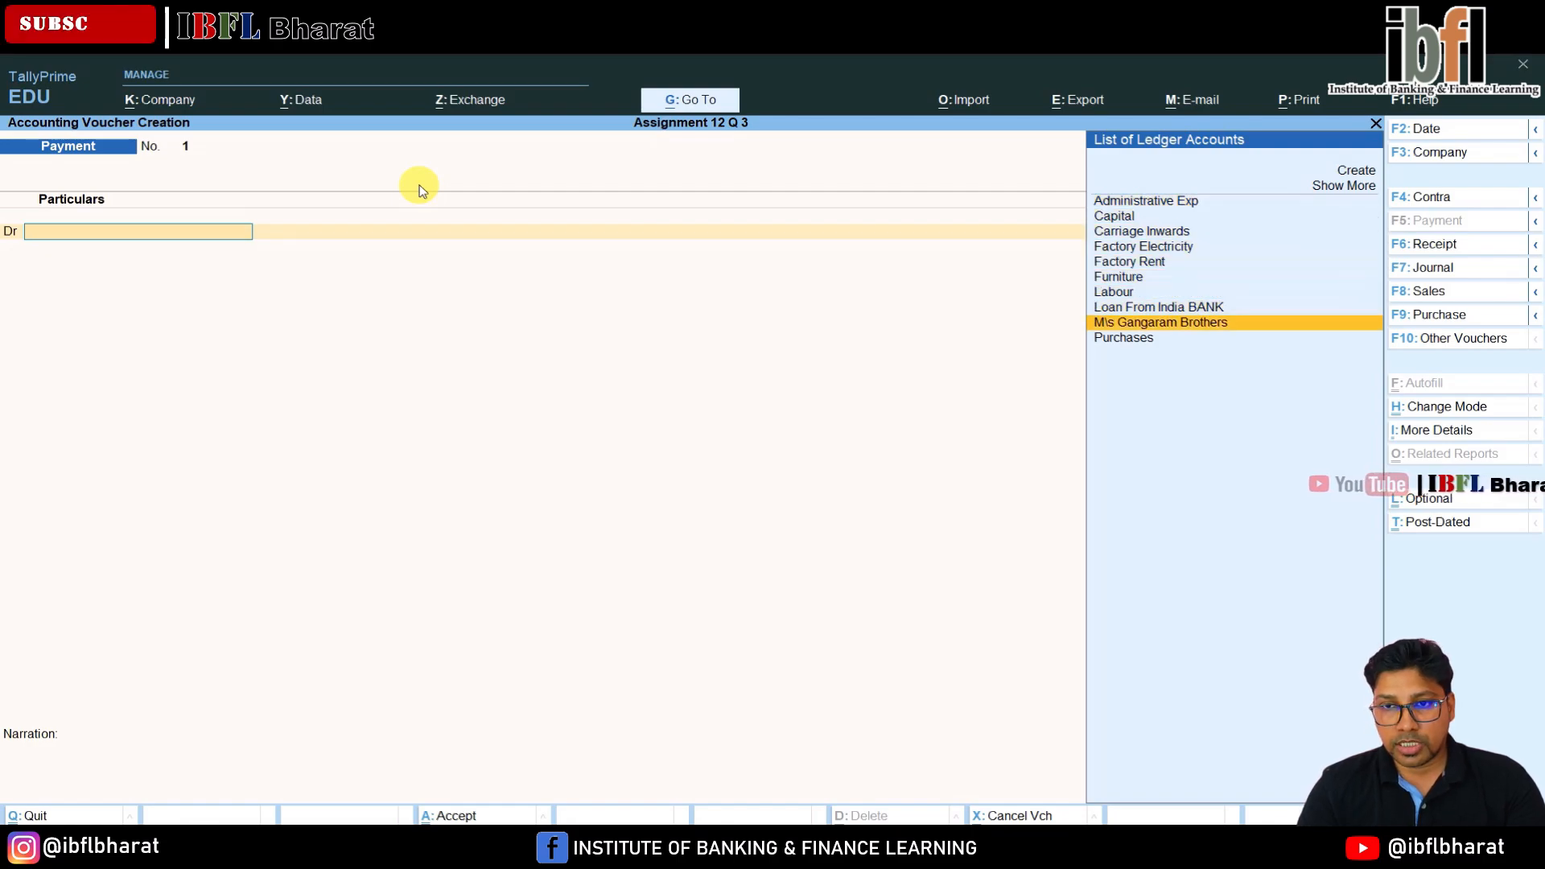
key(Return)
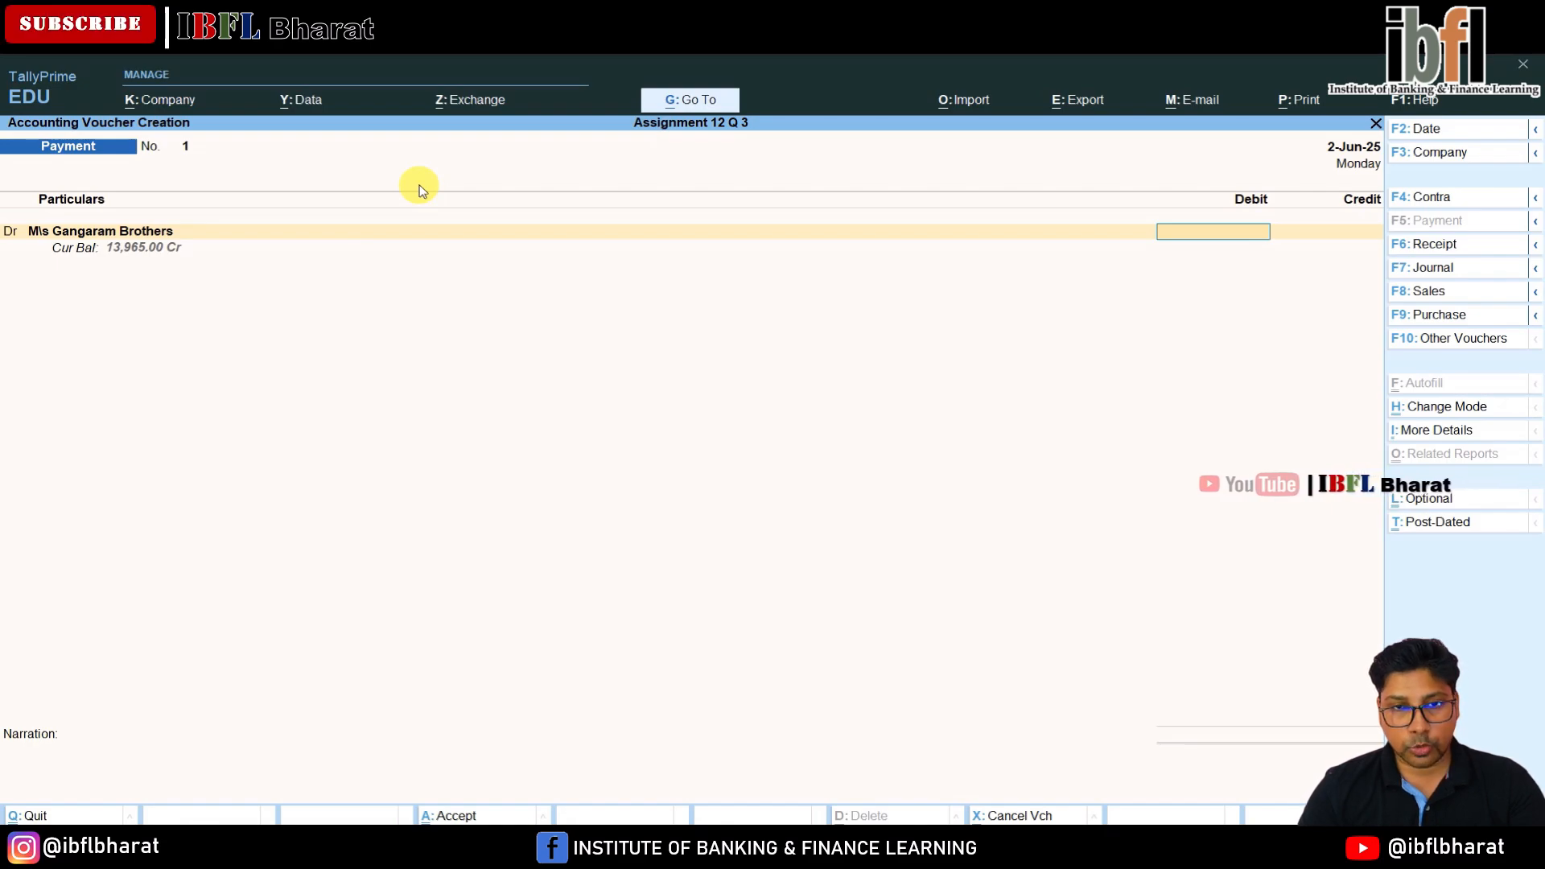
Calculate 13965/2 with the built-in calculator and enter the result as the debit amount for M\s Gangaram Brothers.
key(ctrl+n)
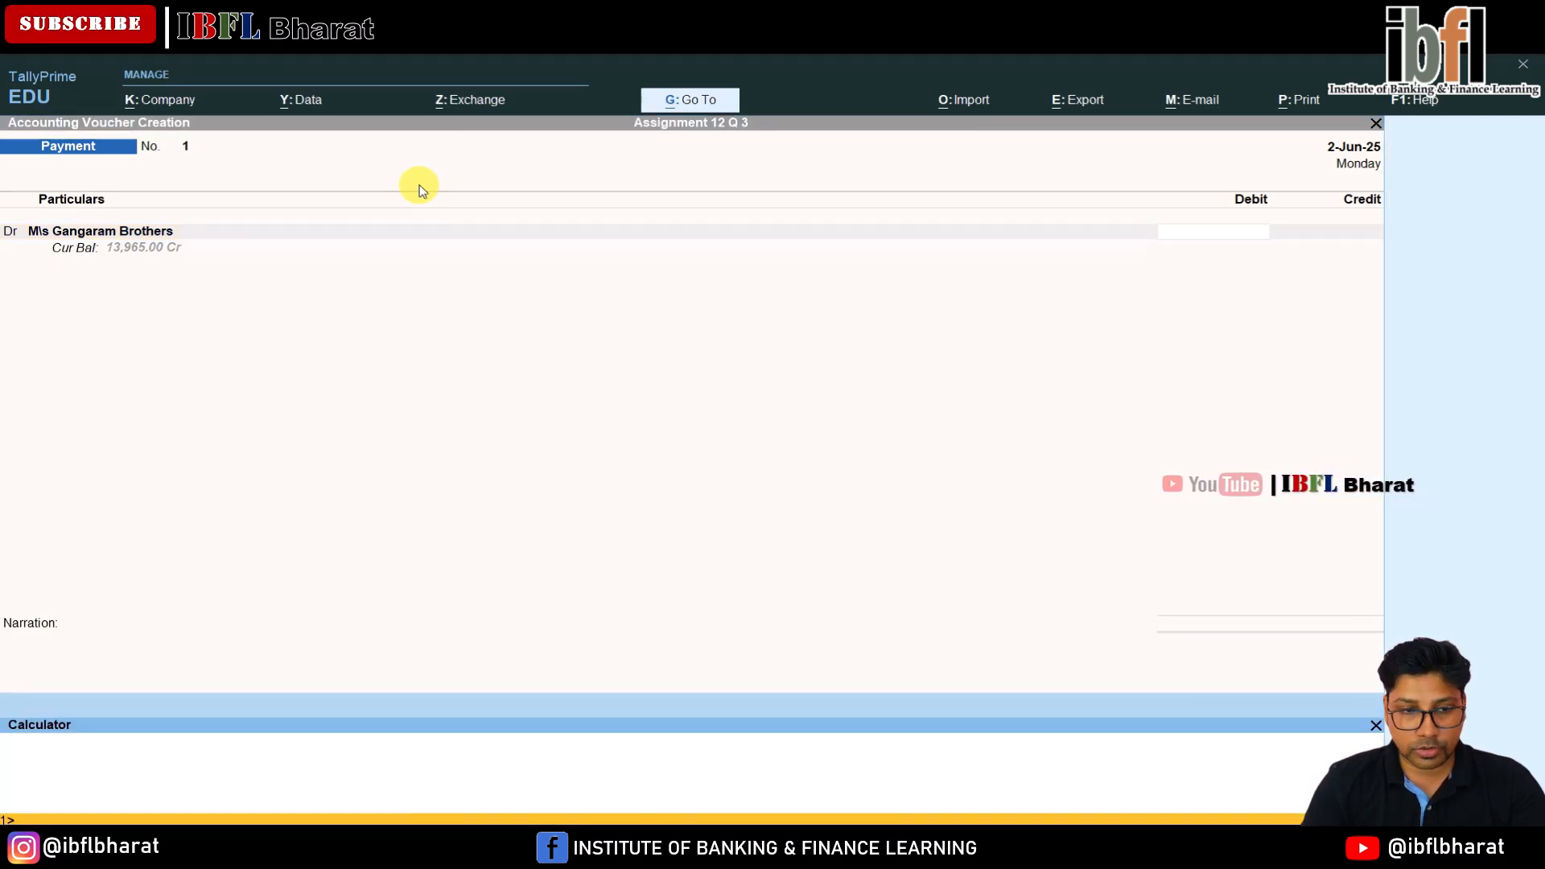
text(13)
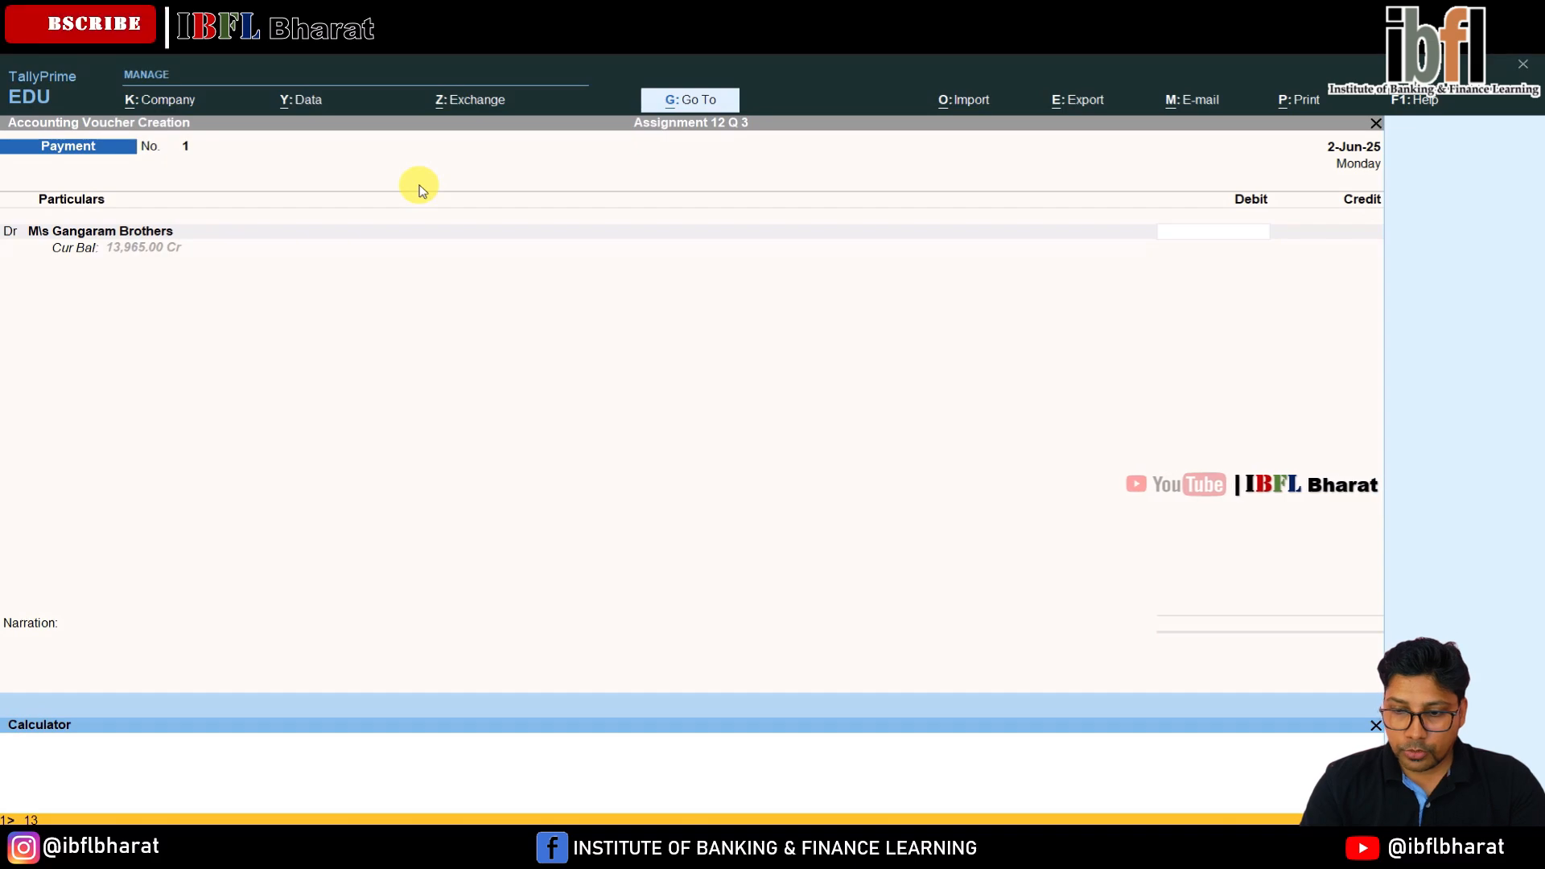
text(965)
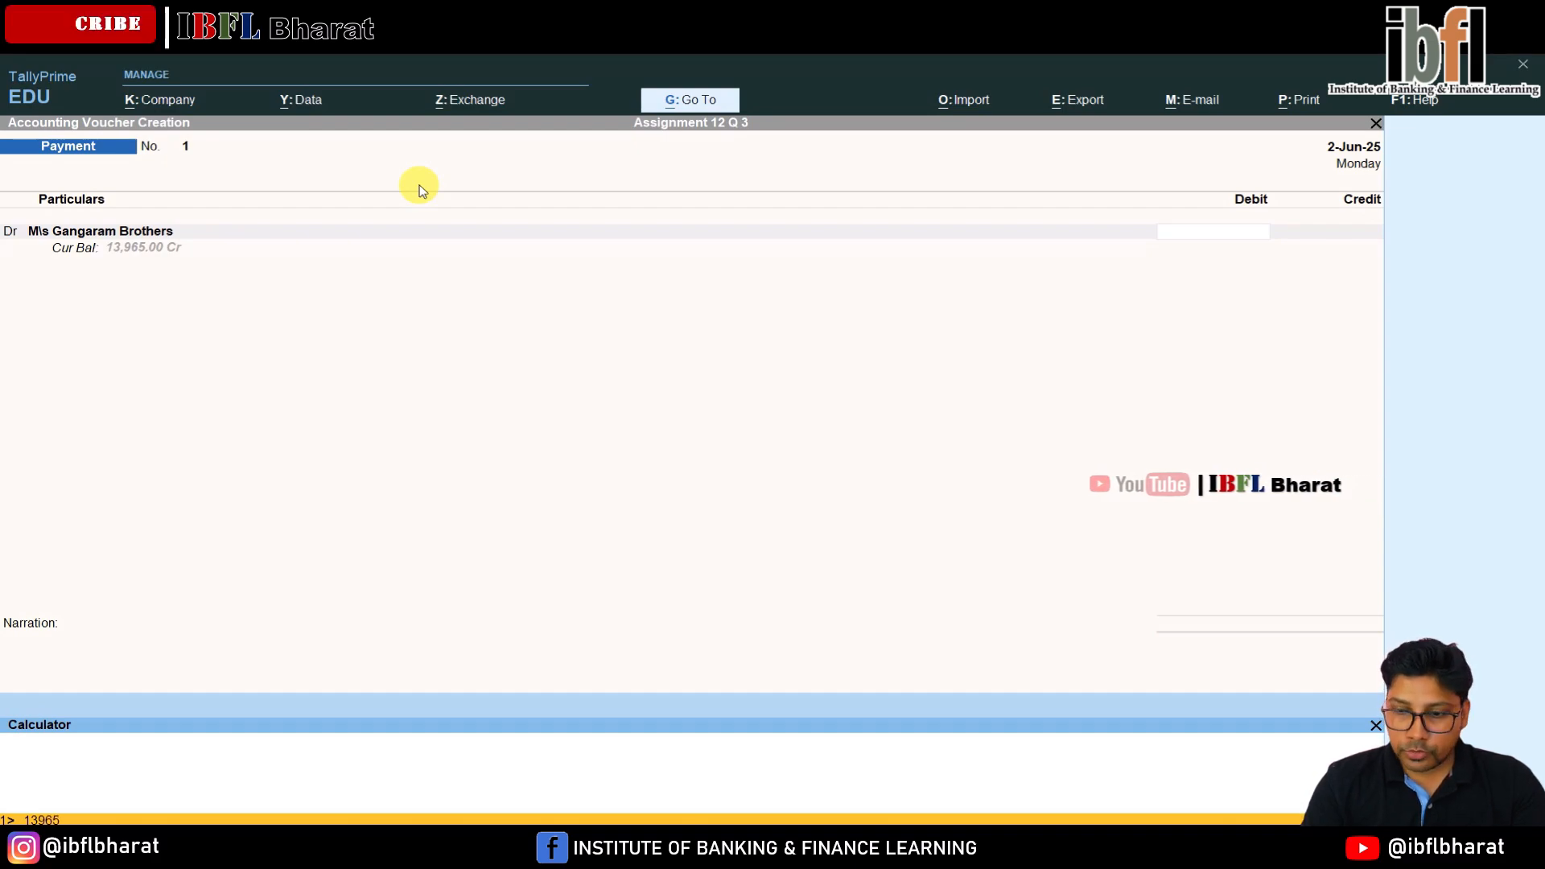
text(/2)
key(Return)
key(ctrl+m)
key(Return)
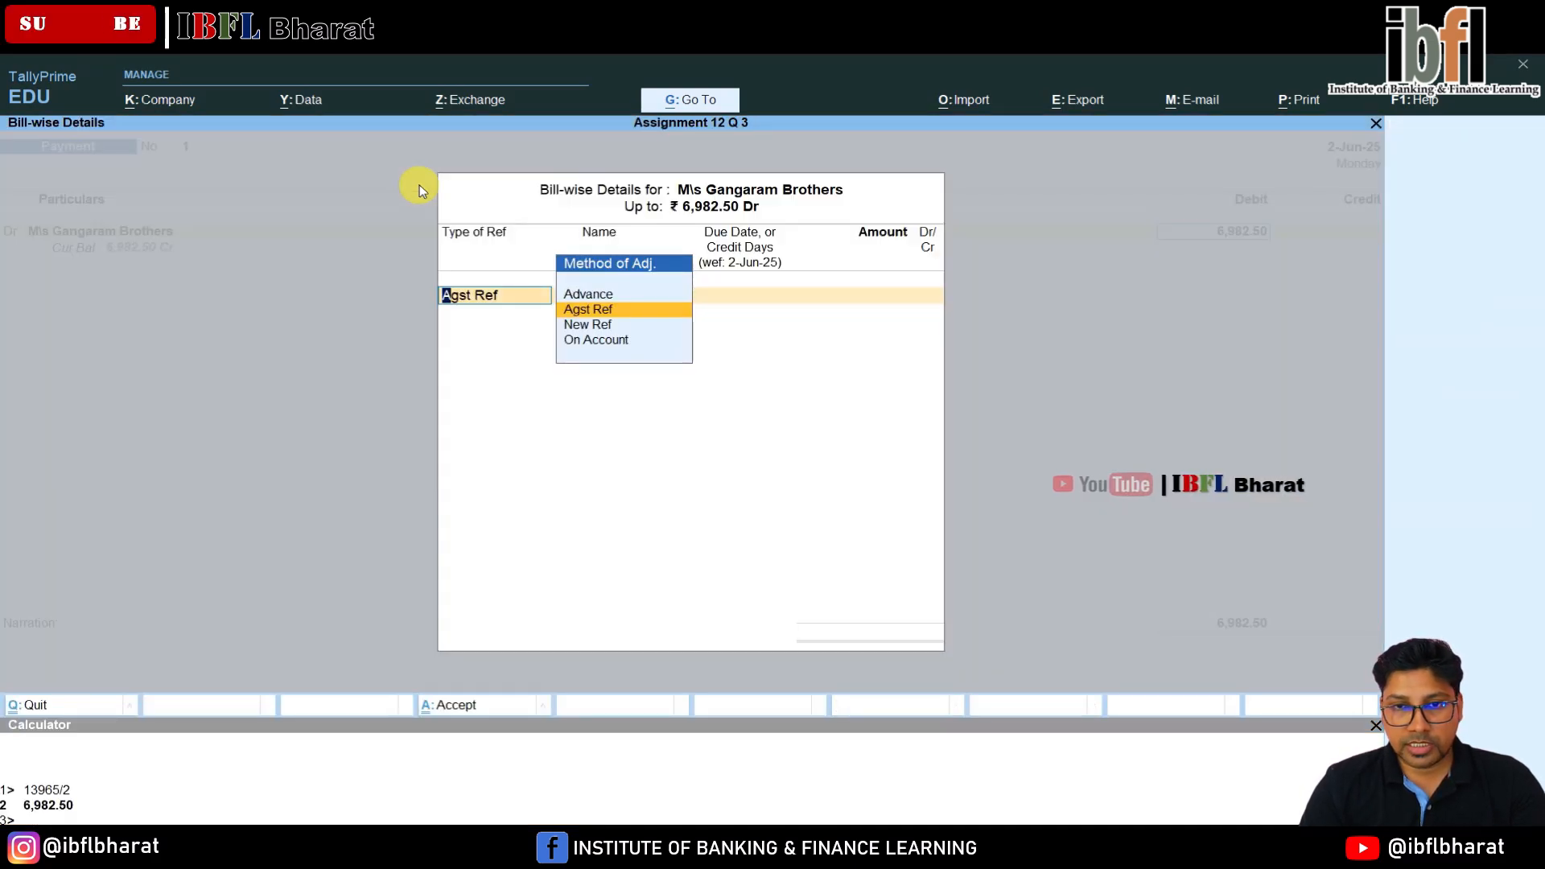
Allocate the full debit as Agst Ref to bill GB/Bill/088/25-26.
key(Return)
key(Return)
key(Return)
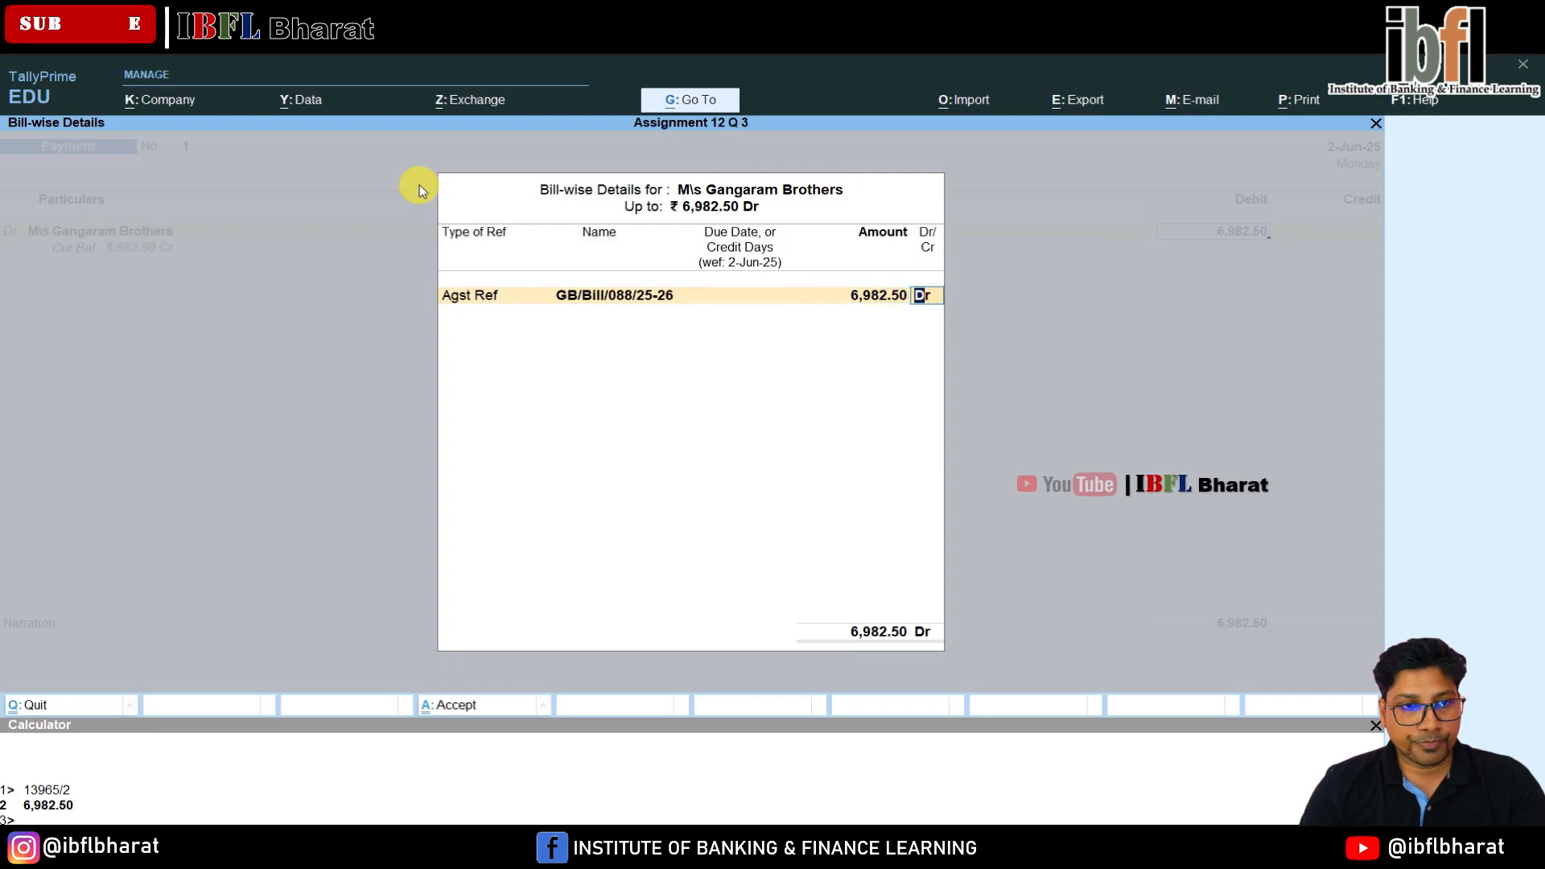
key(Return)
Choose HDFC Bank as the credit ledger of the payment voucher.
key(Down)
key(Down)
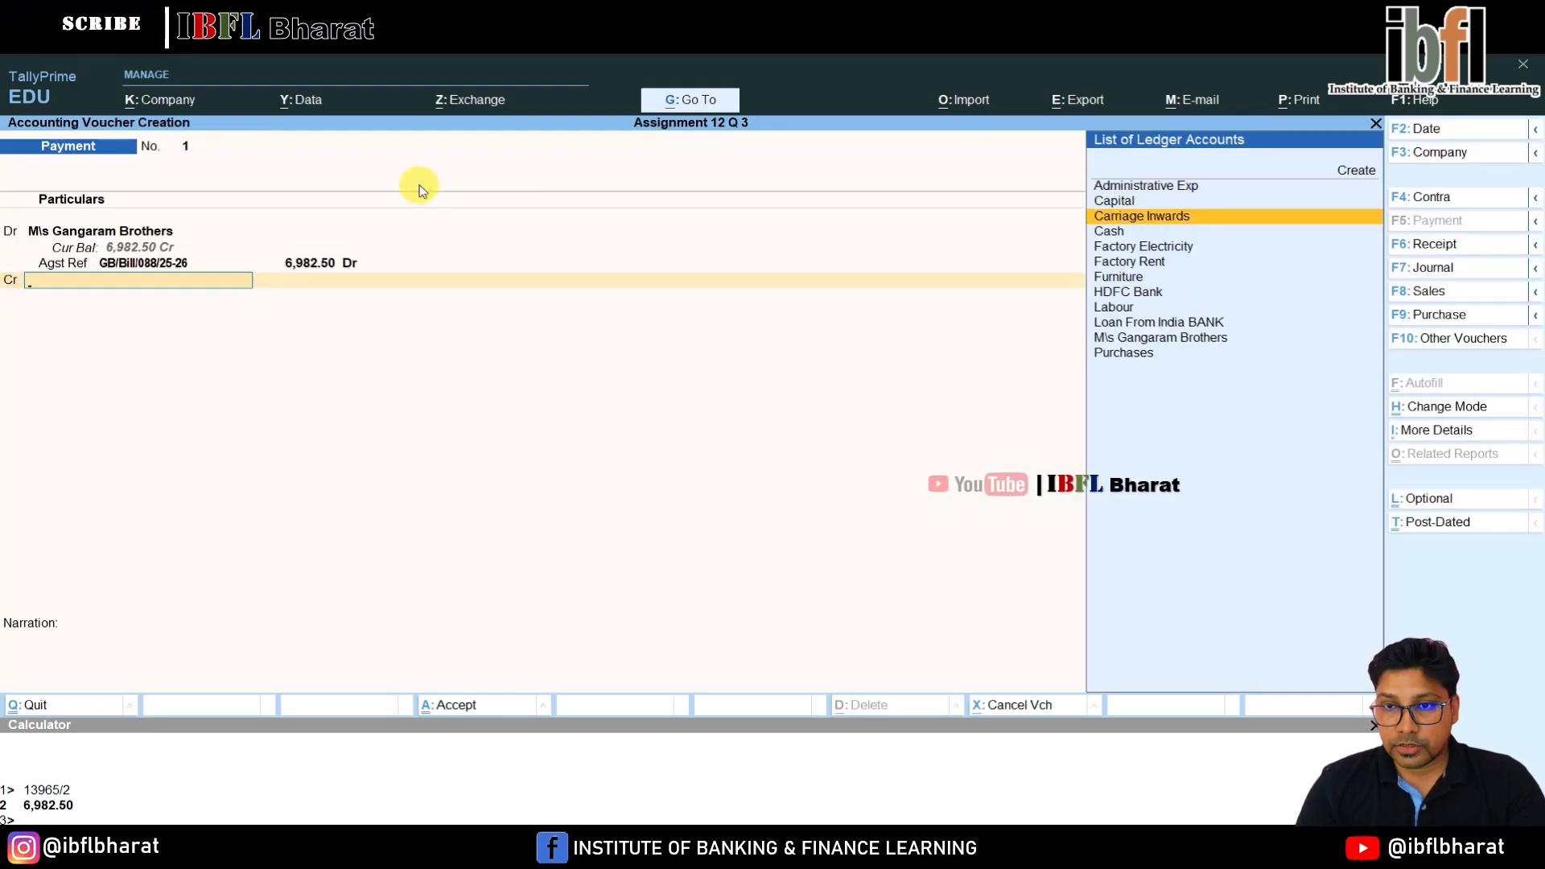
key(Down)
key(Down)
key(Down)
key(Down)
key(Down)
key(Return)
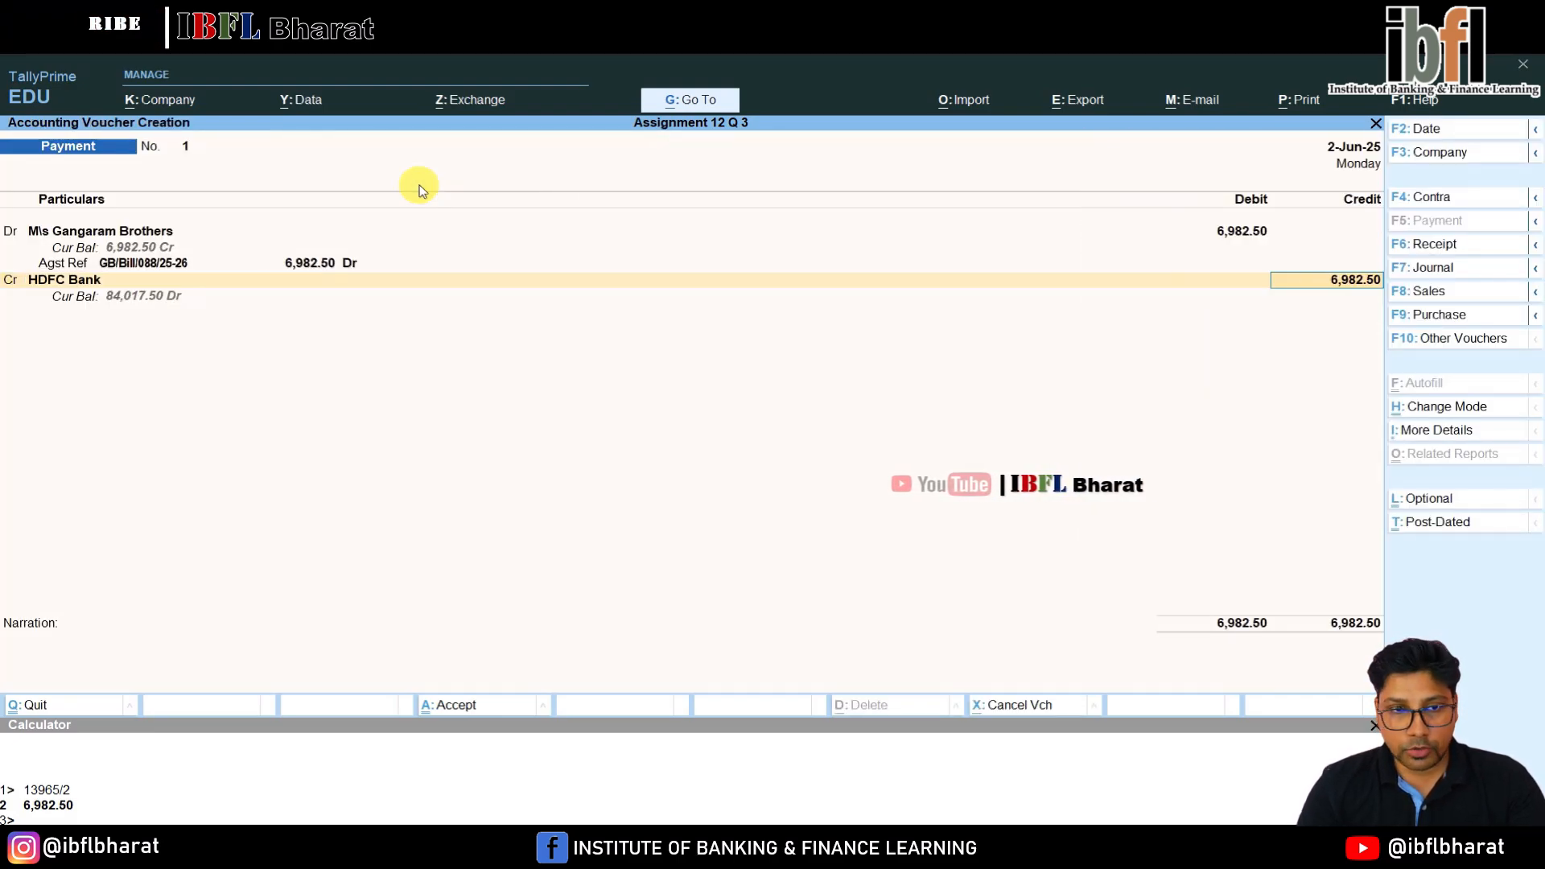
Accept the credit amount, enter the cheque's instrument number in the HDFC Bank allocation, and save the payment voucher.
key(Return)
key(Return)
key(Return)
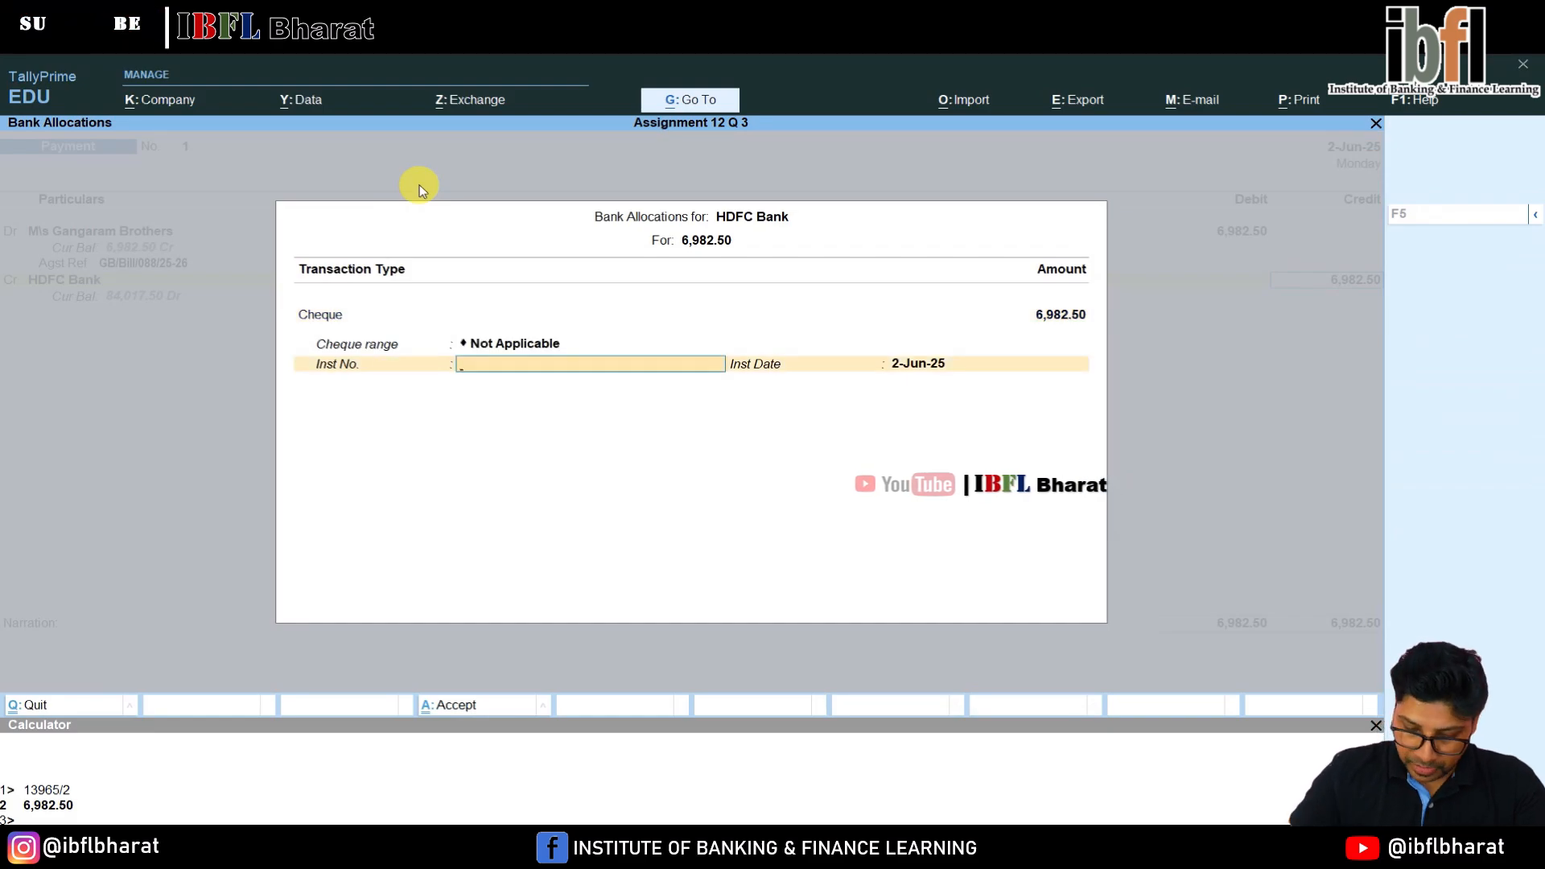
text(6)
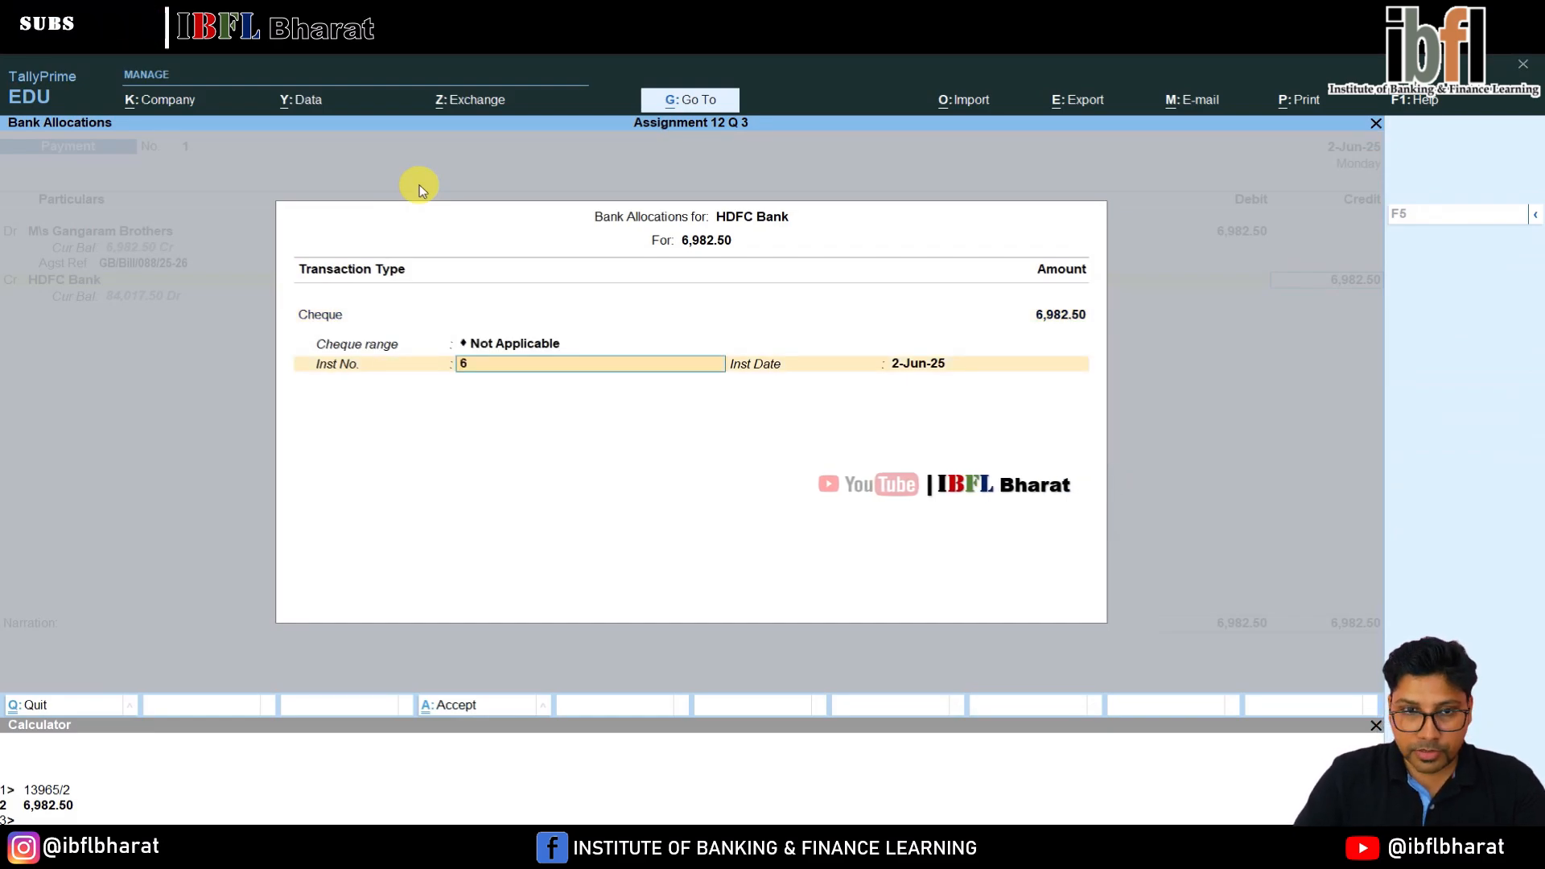
text(65300)
key(Return)
key(Return)
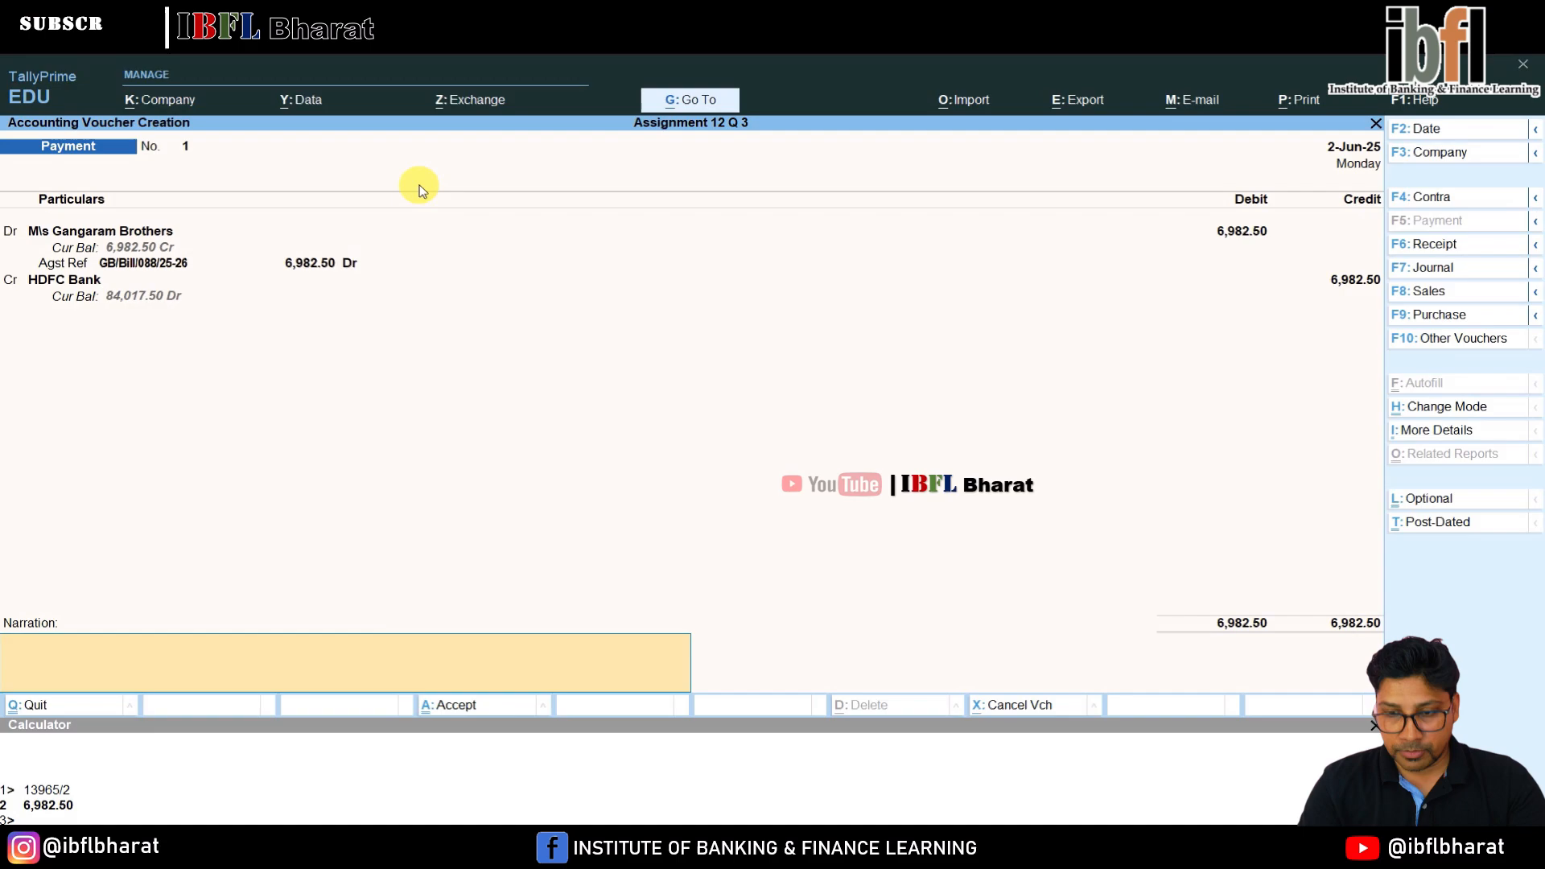
key(Return)
key(Return)
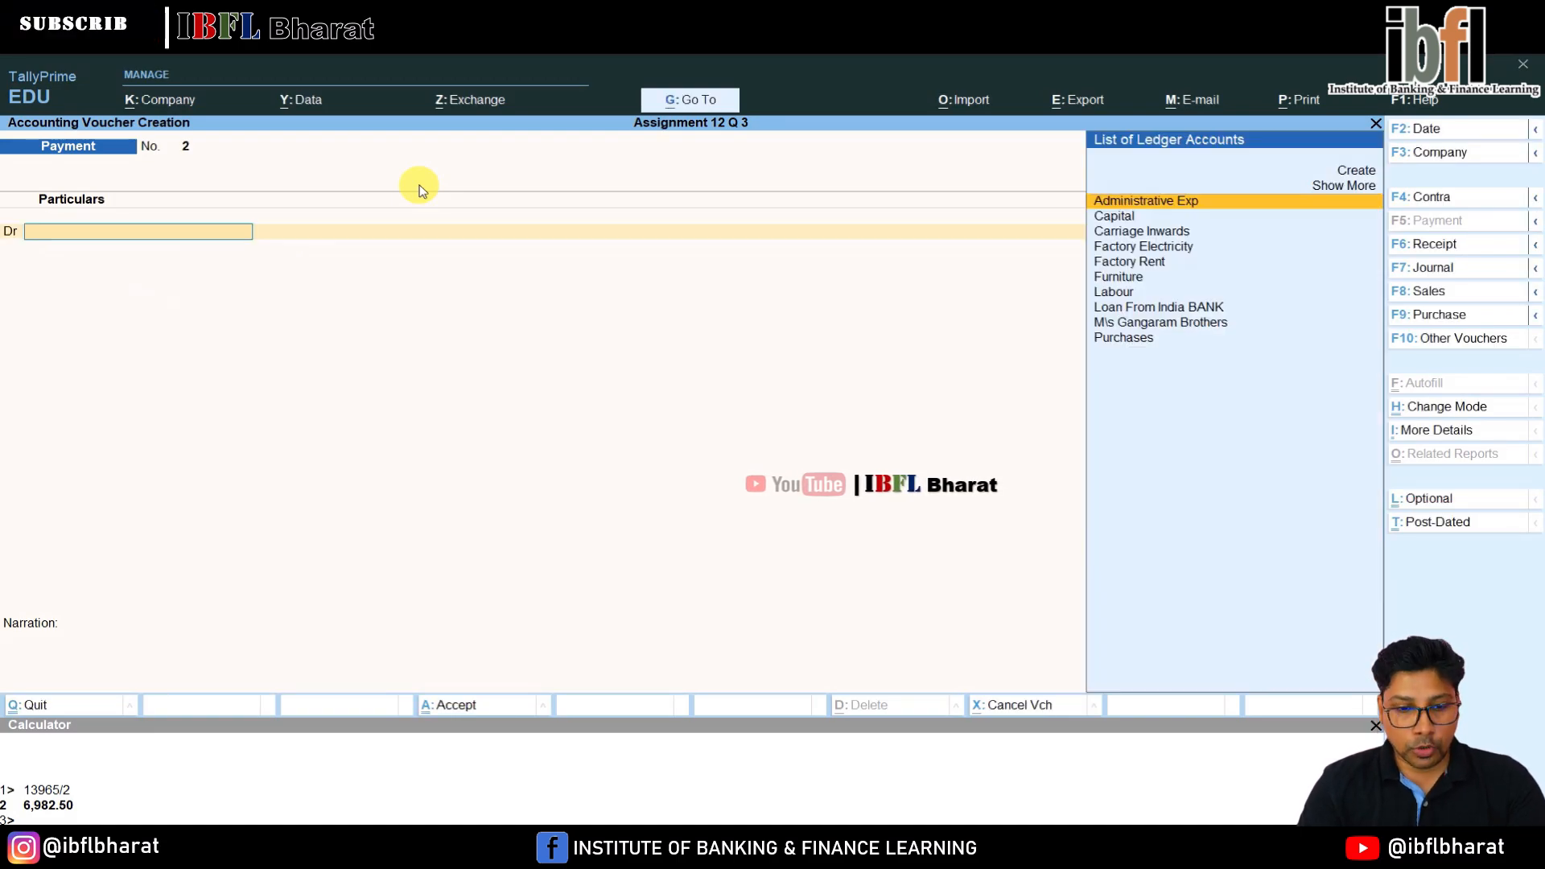
Start a sales voucher for party Cash with price level Great Deal, dated 1-Jul-25.
key(F8)
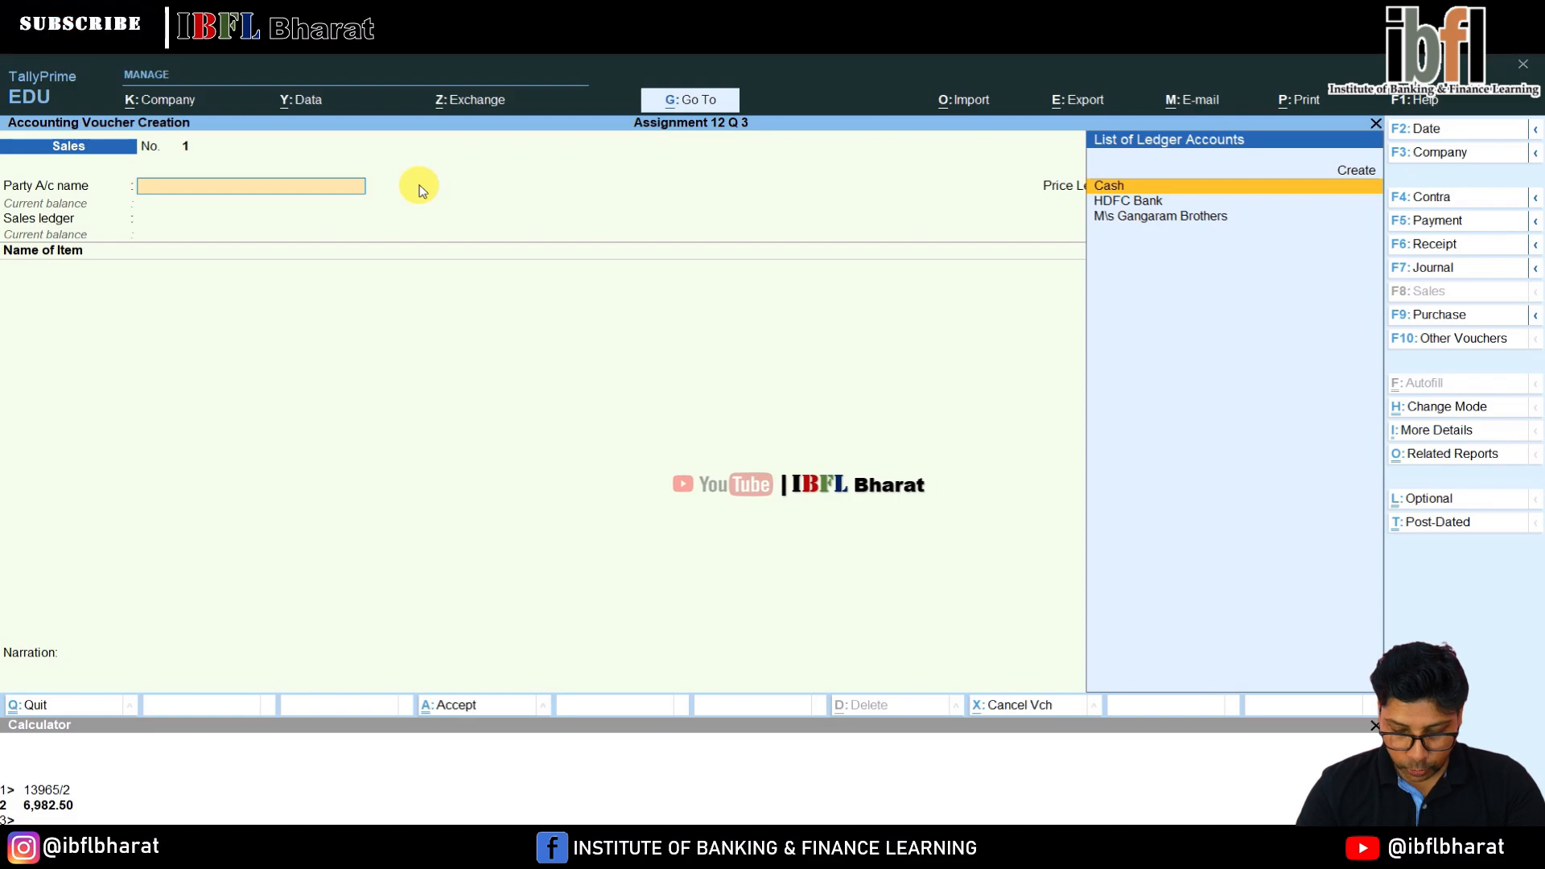
key(Return)
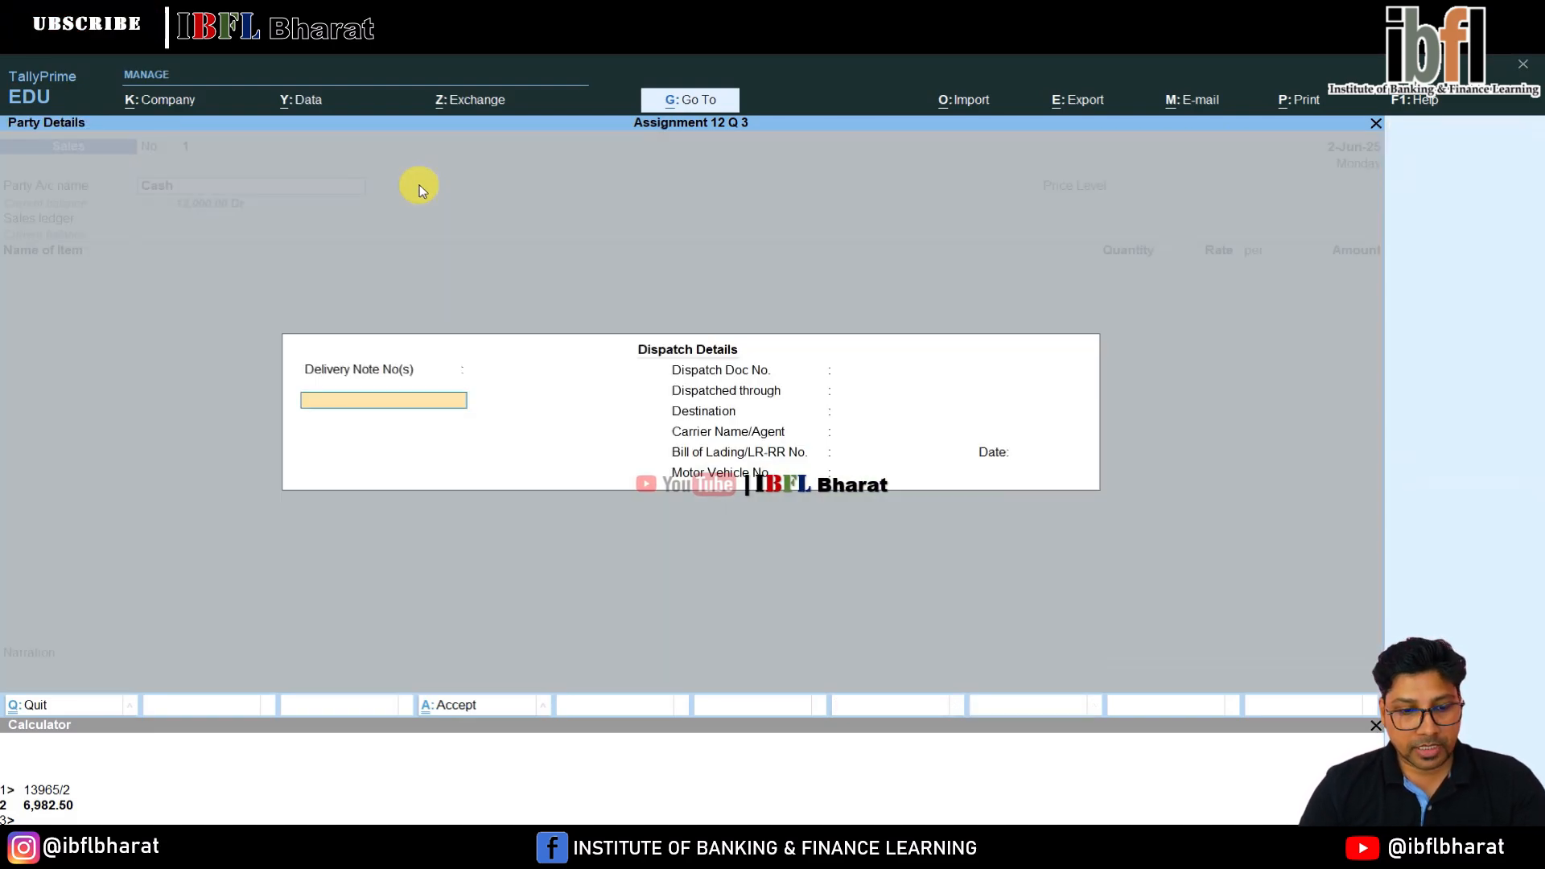
key(ctrl+a)
key(ctrl+a)
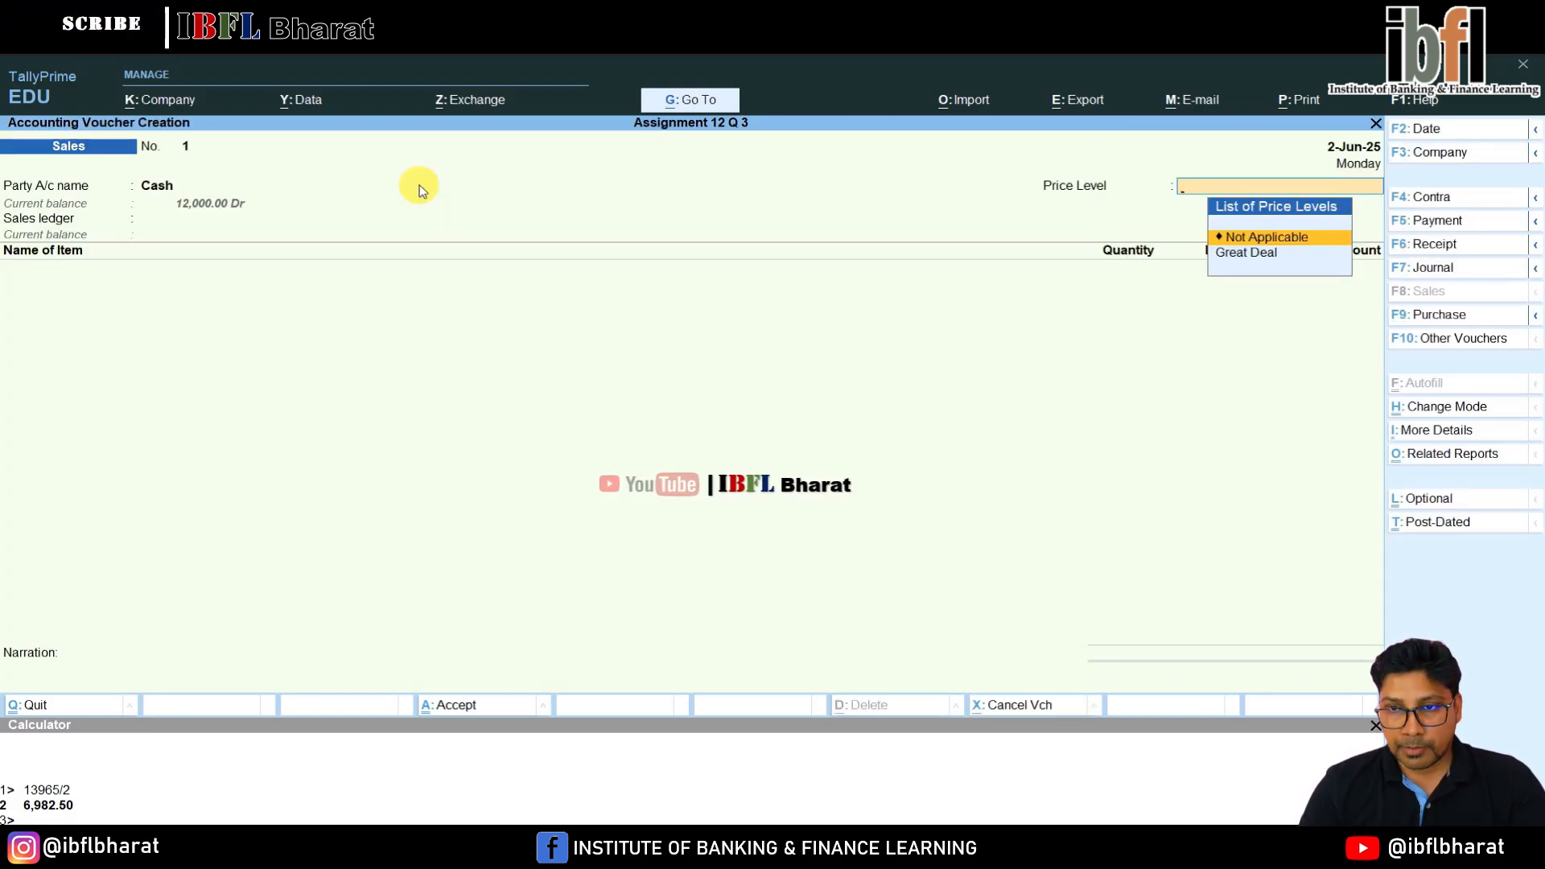
key(Down)
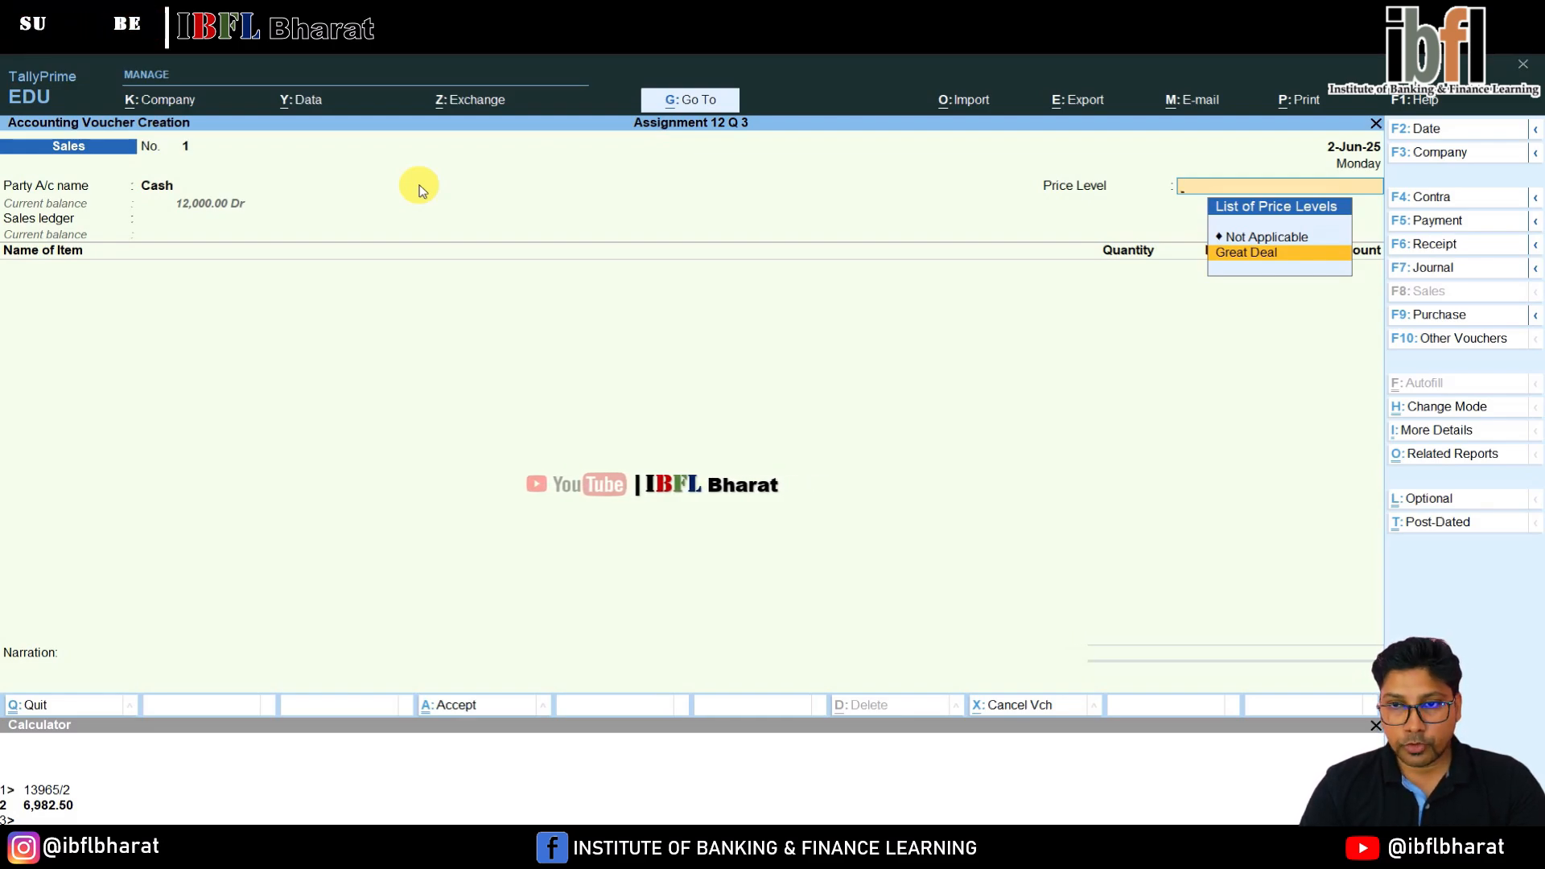
key(Return)
key(F2)
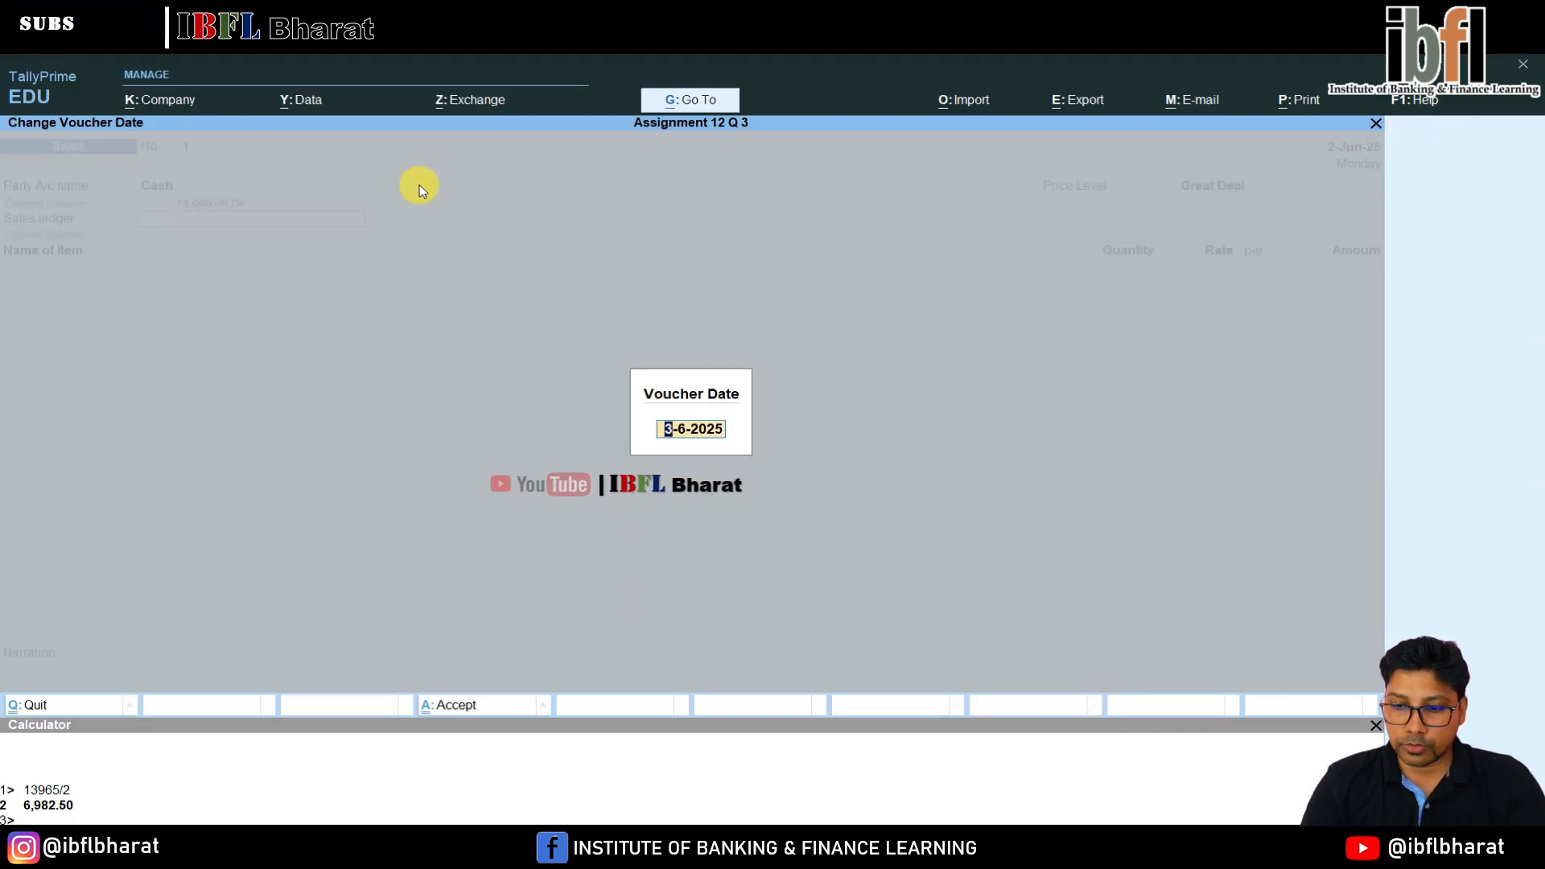
text(1.7)
key(Return)
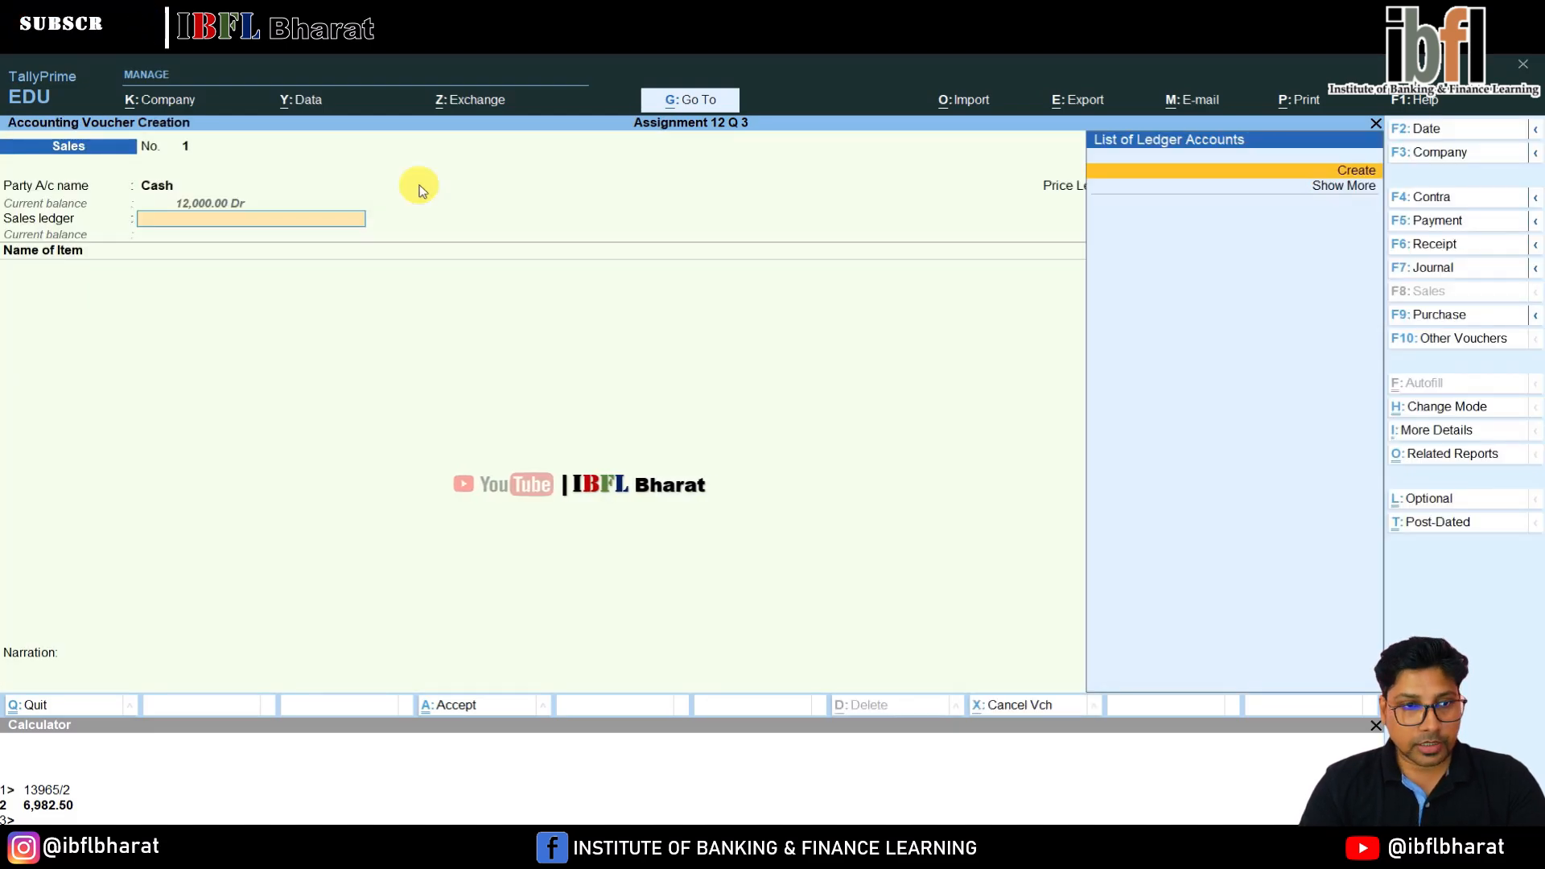
Create a ledger named Sales under Sales Accounts and use it as the voucher's sales ledger.
key(Return)
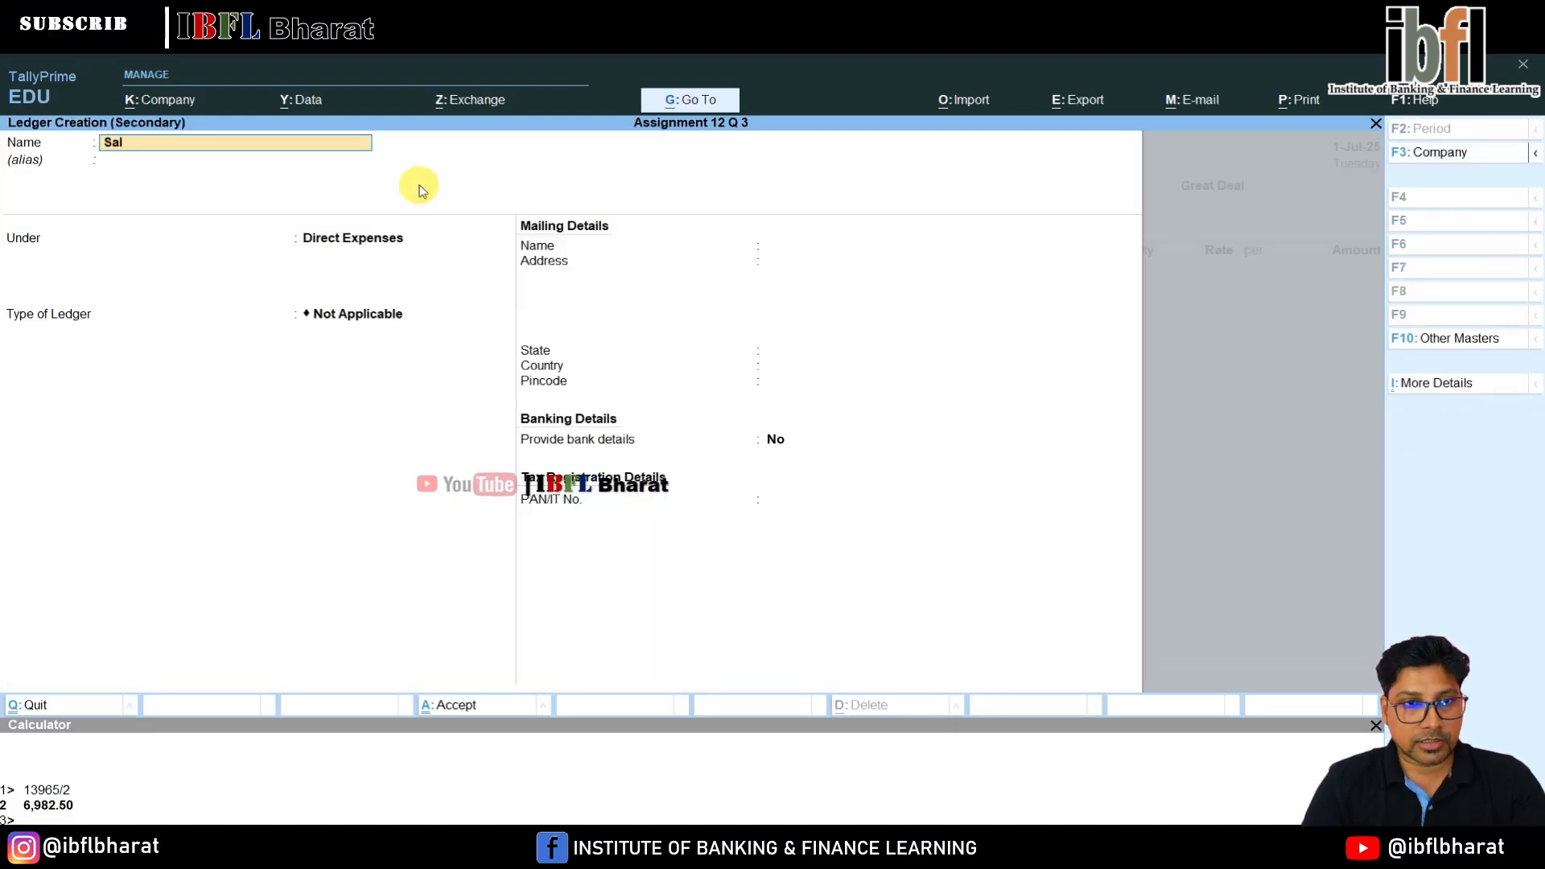
key(Return)
key(Return)
text(Sal)
key(Return)
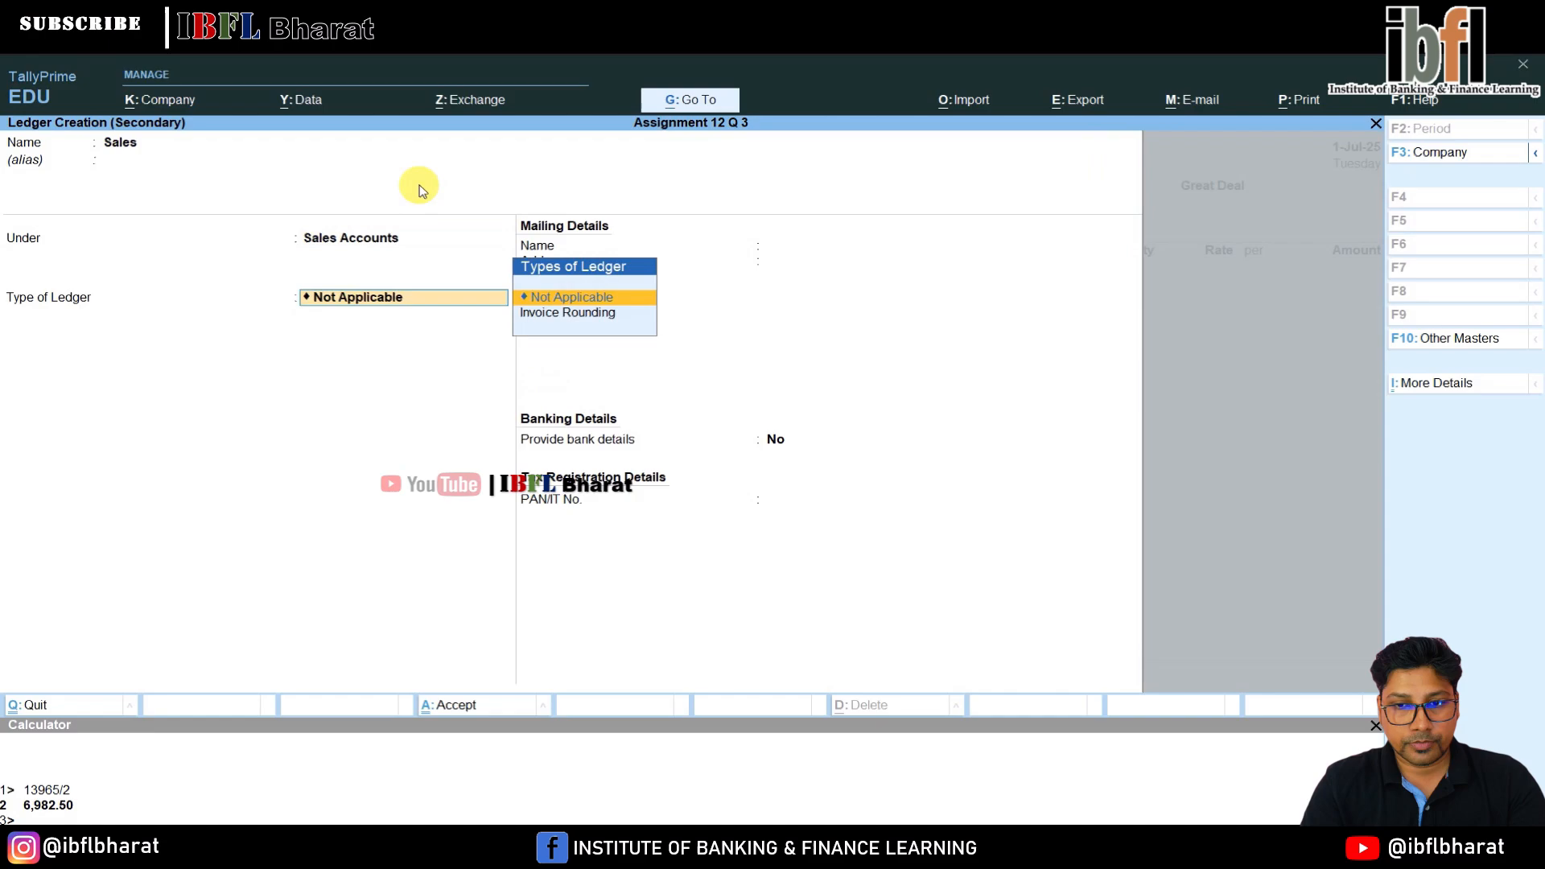
key(Return)
key(Return)
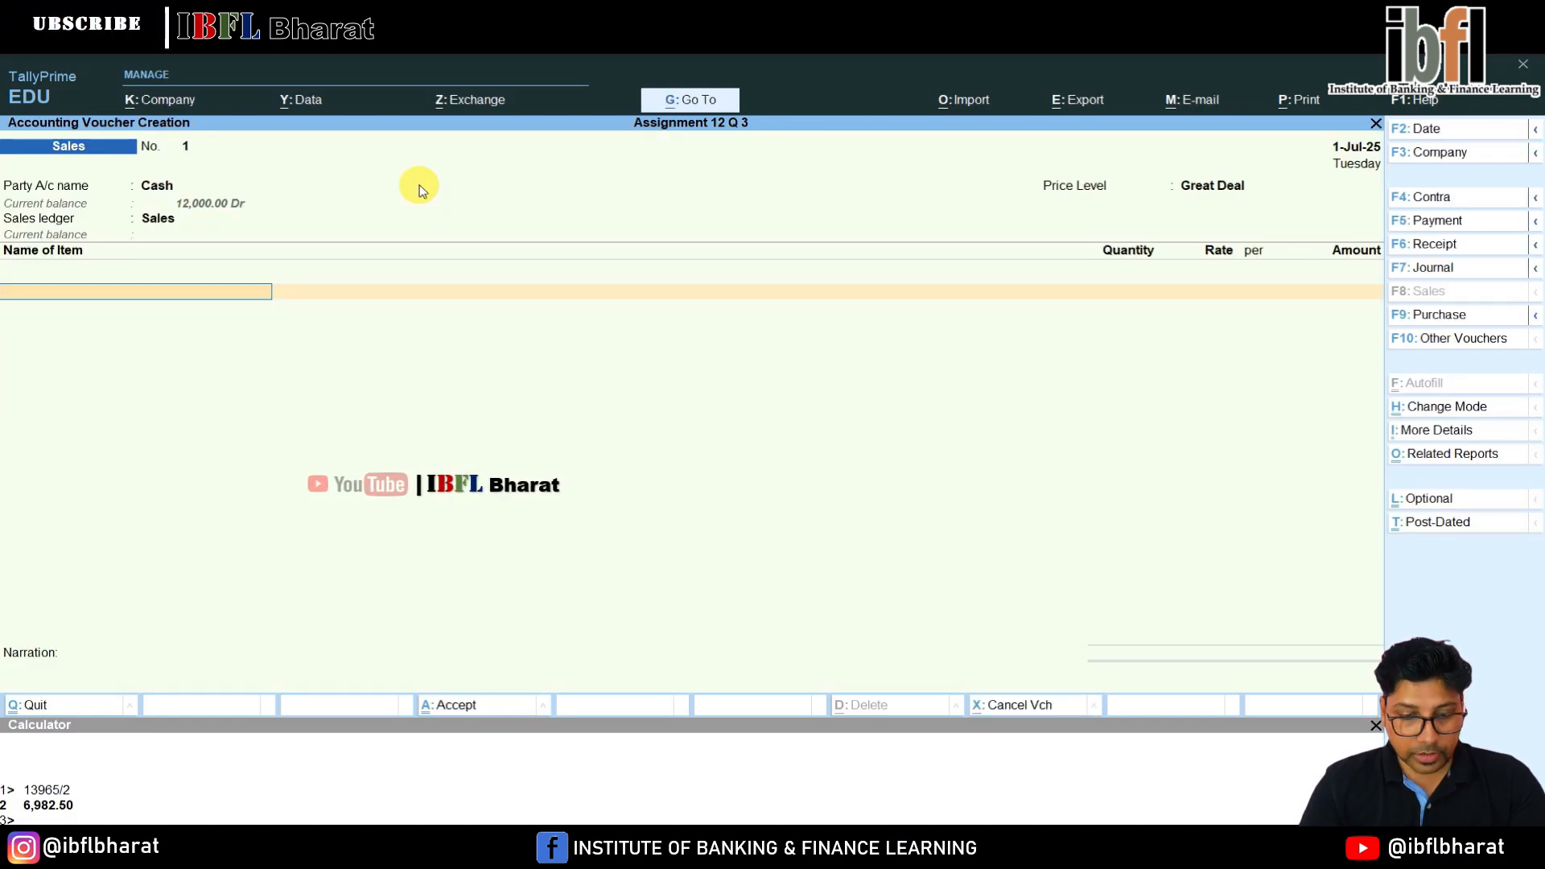
Add 28 pounds of Chocolate Cake from X Planet Shop to the sales voucher at the price-list rate.
text(Ch)
key(Return)
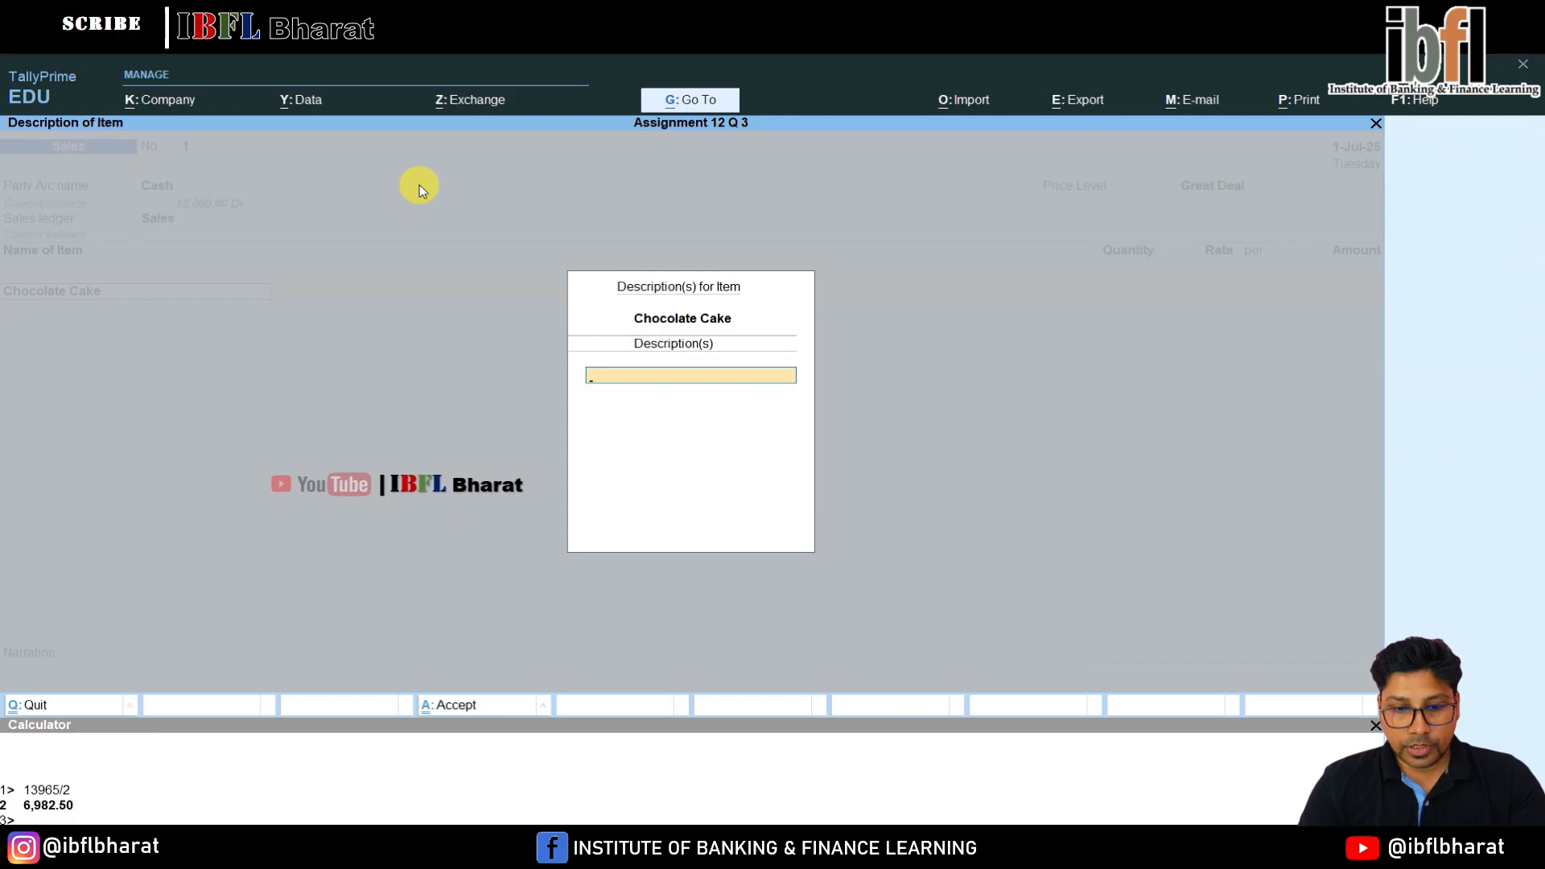
key(Return)
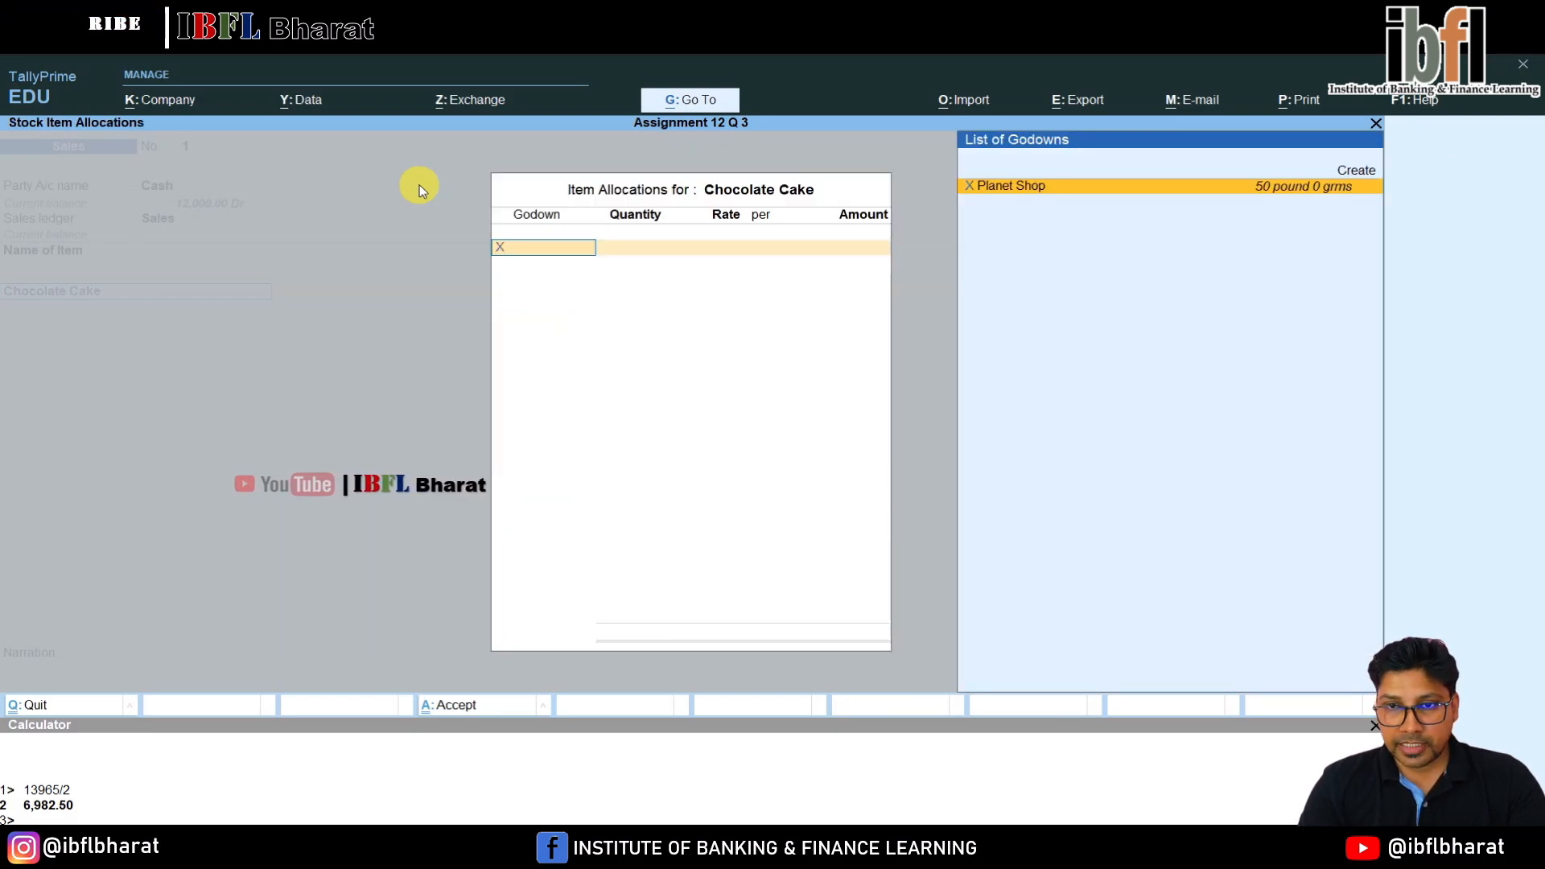
key(Return)
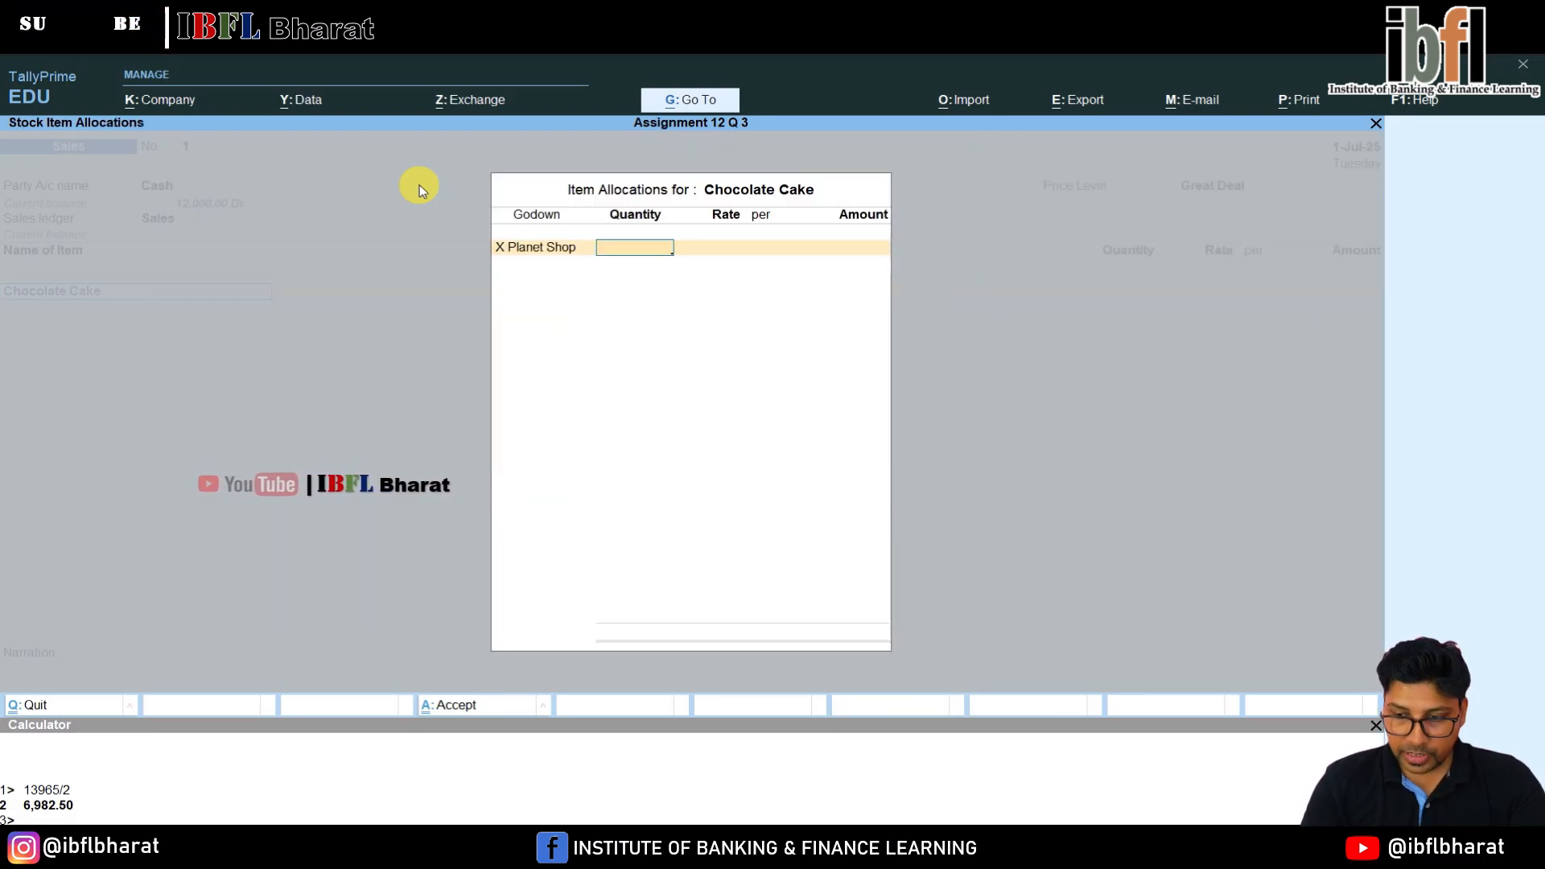
text(28)
key(Return)
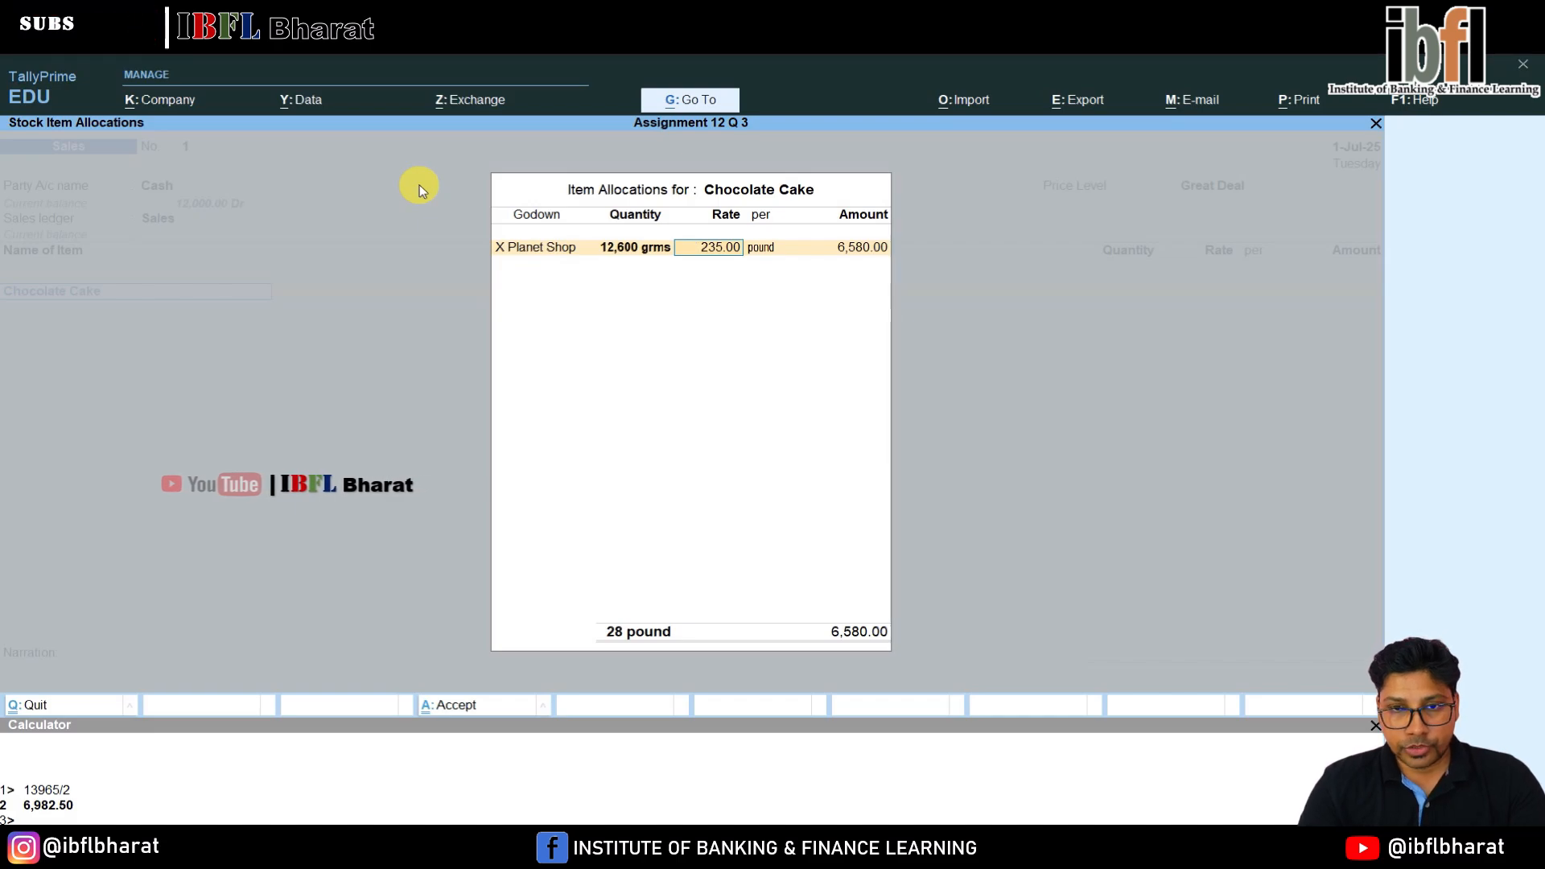
key(Return)
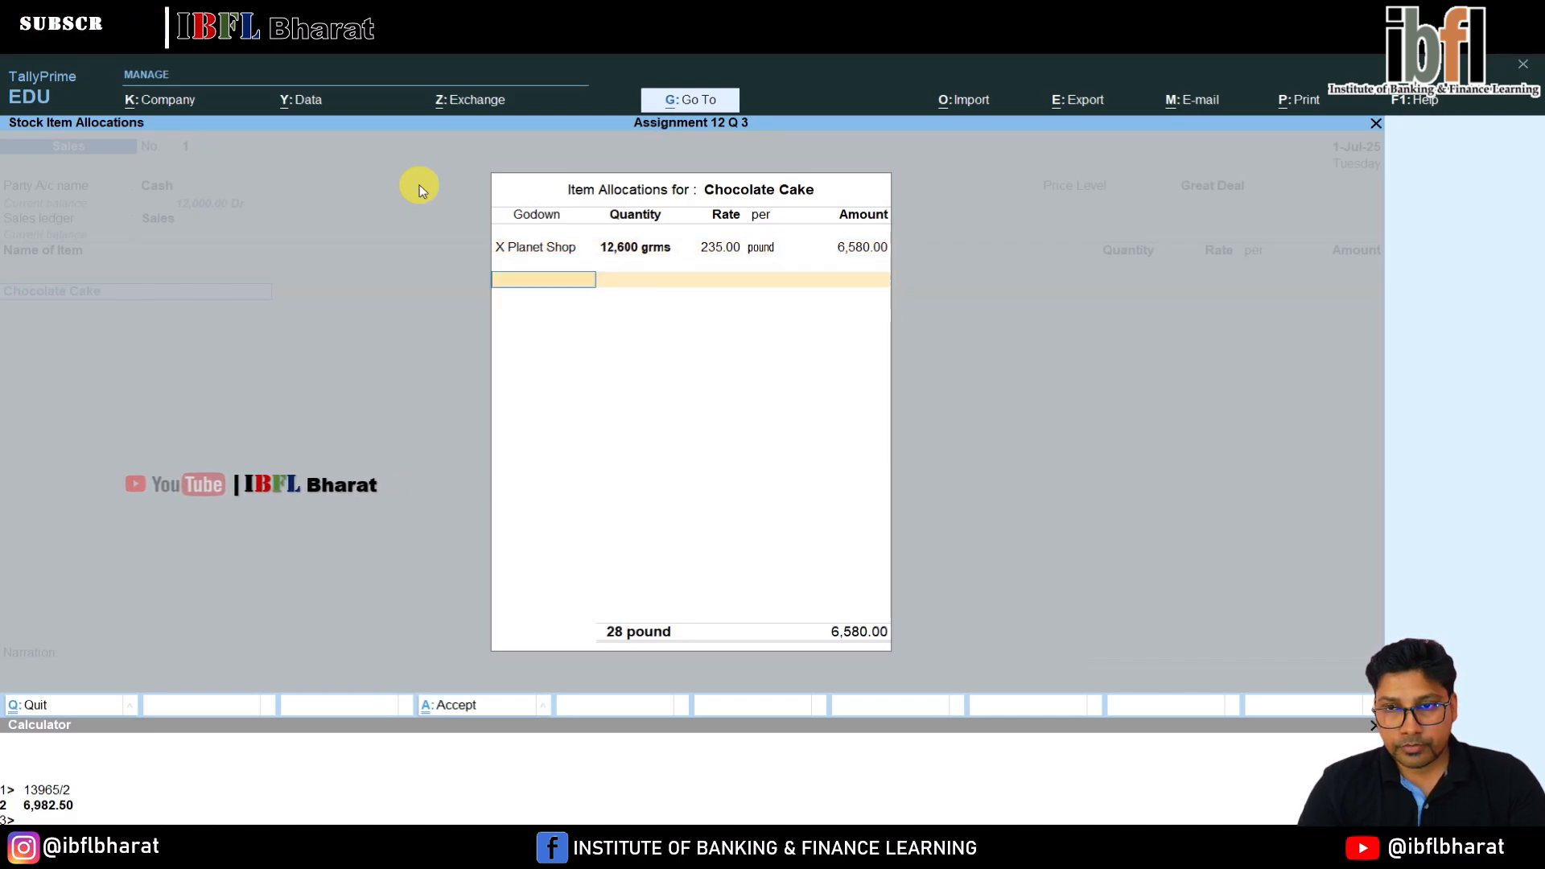
key(Return)
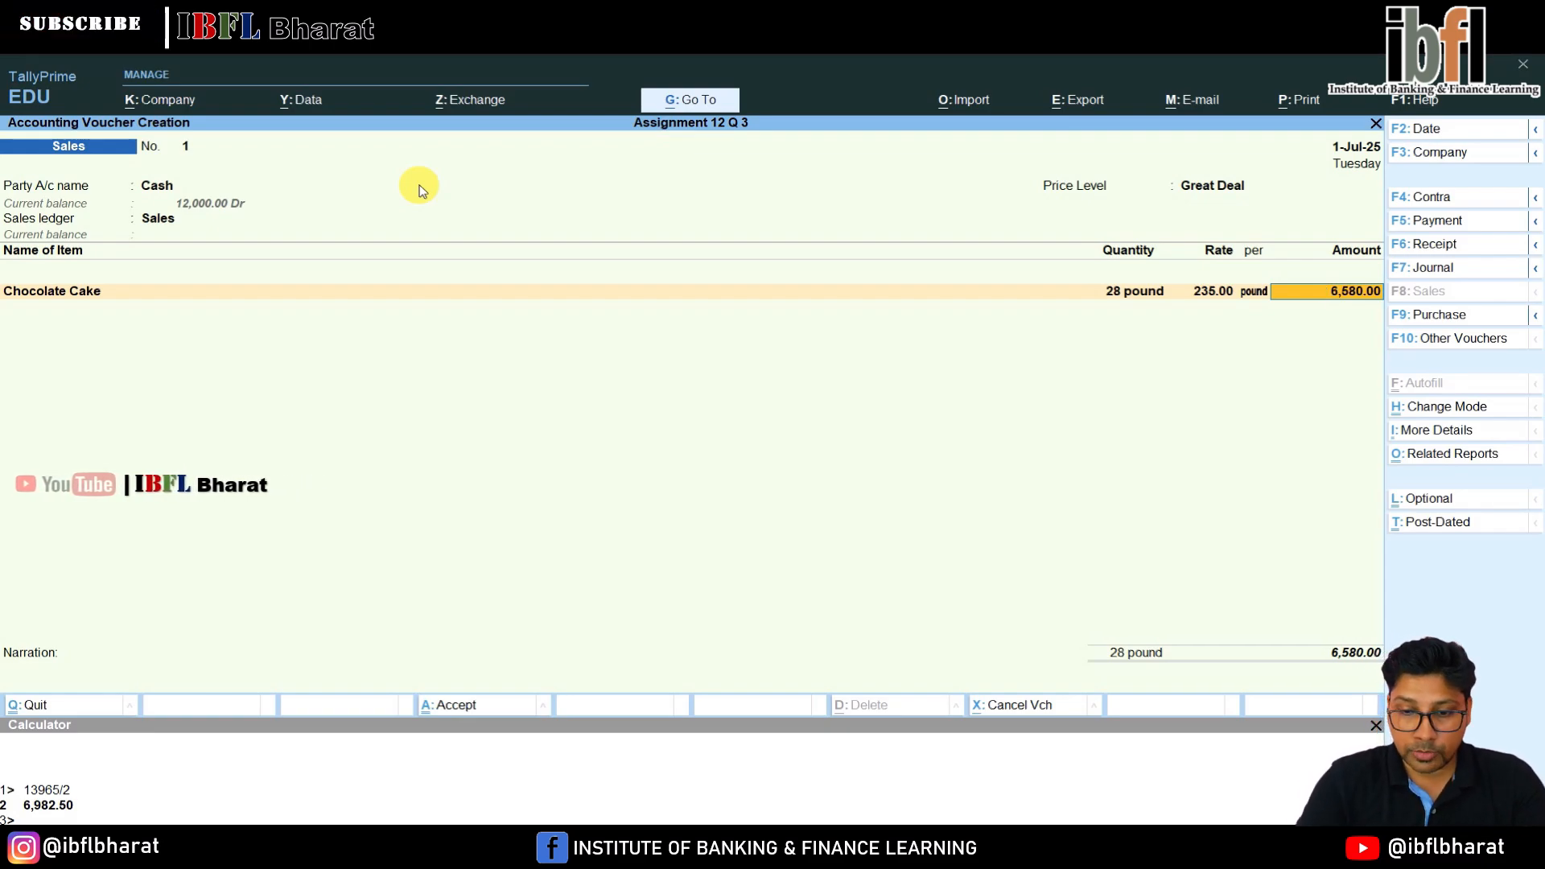
Enable the Discount column in invoices in the company features and accept the change.
key(F11)
key(Down)
key(Down)
key(Down)
key(Down)
key(Down)
key(Down)
key(Down)
key(Down)
key(Down)
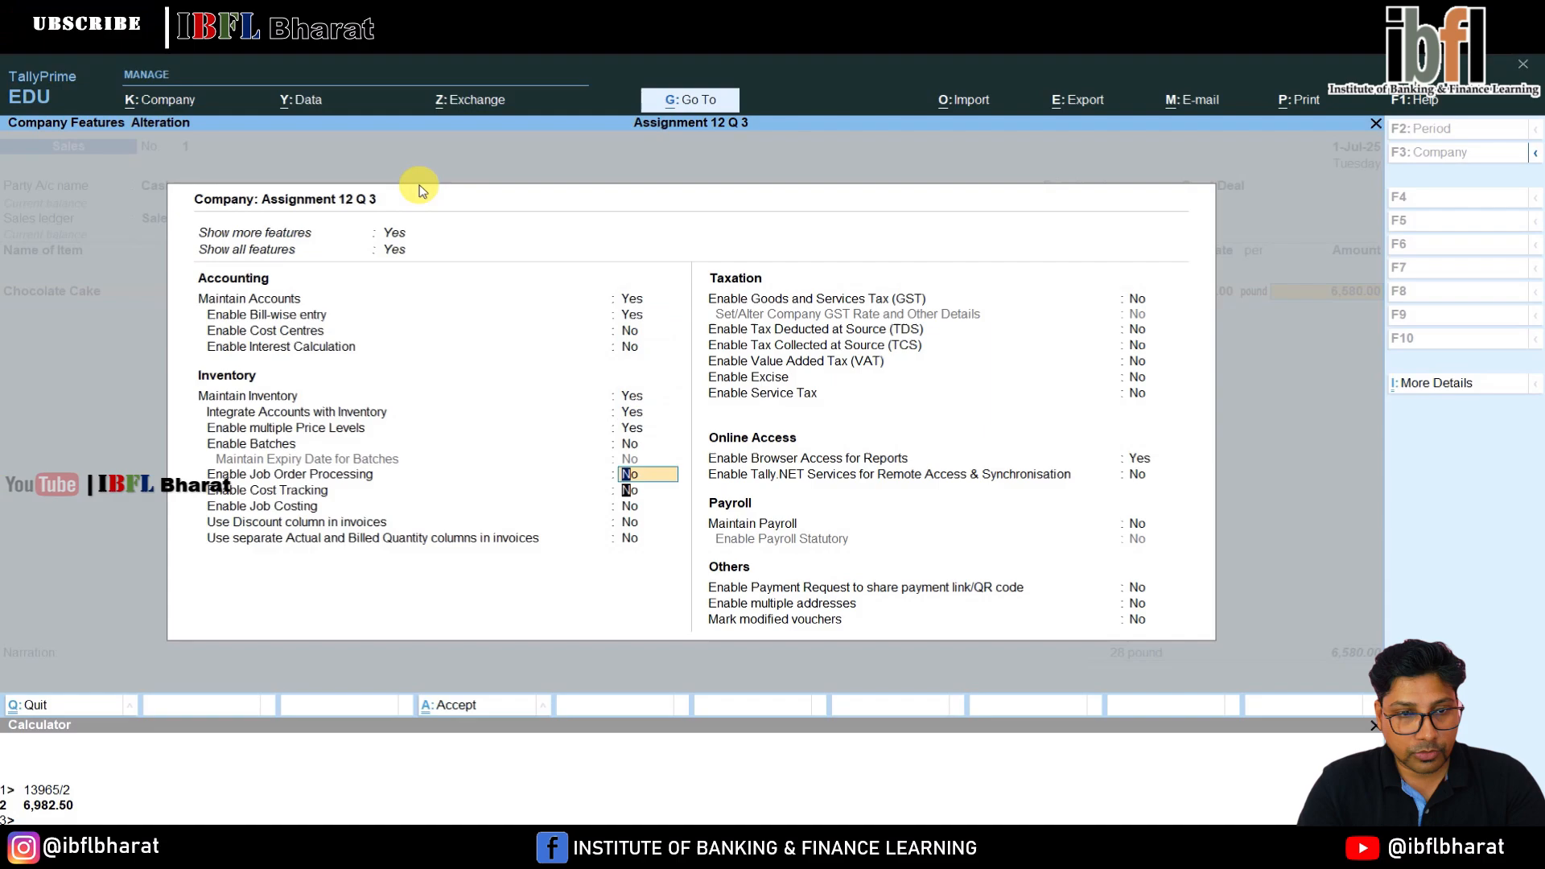
key(Down)
key(Down)
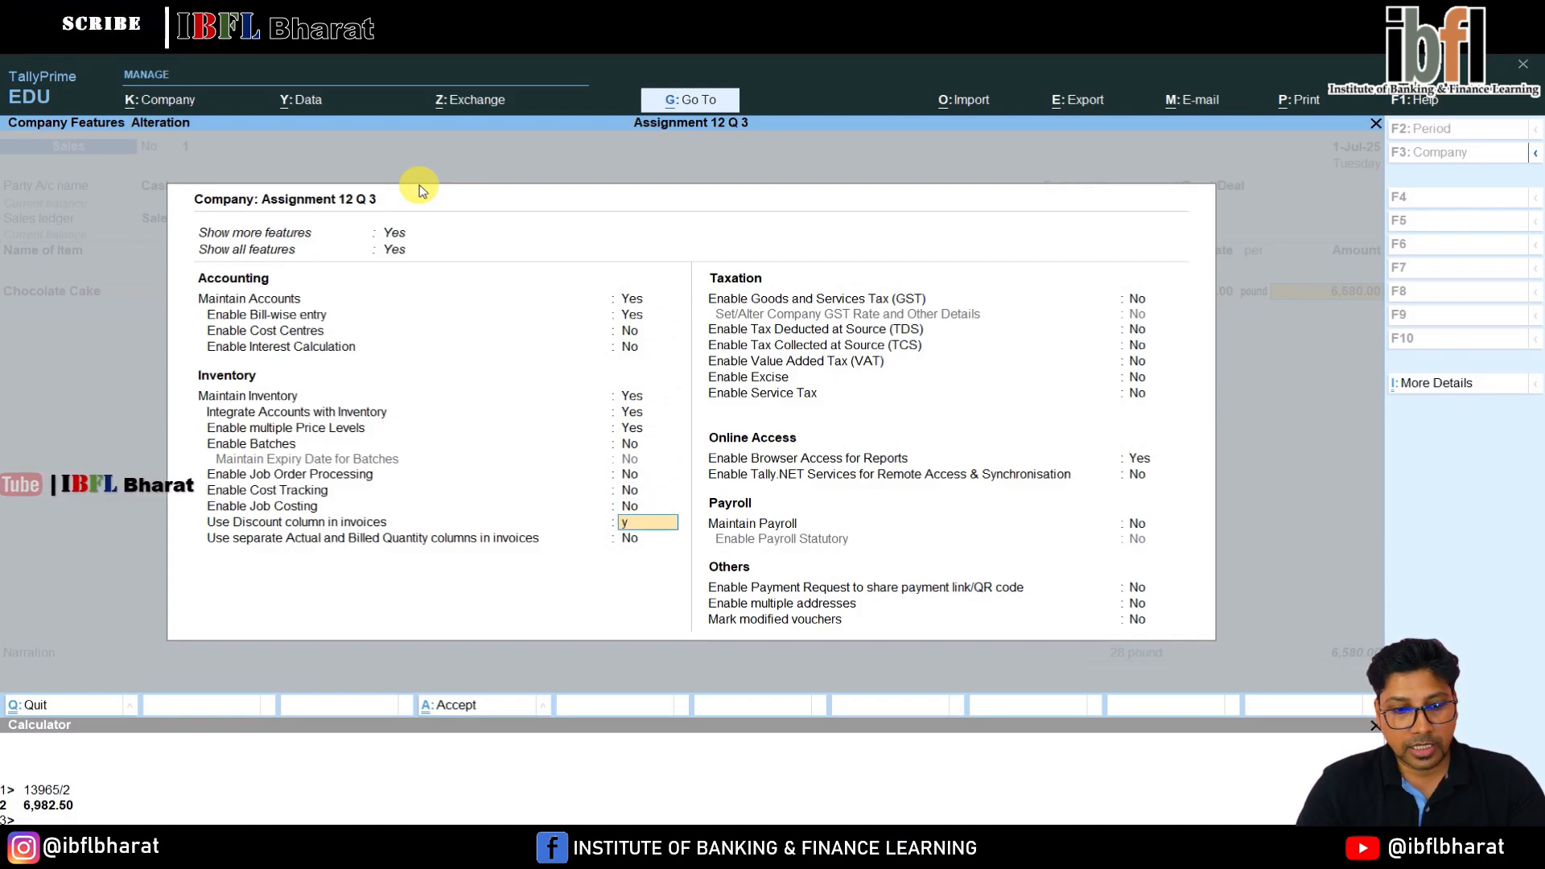
text(y)
key(Return)
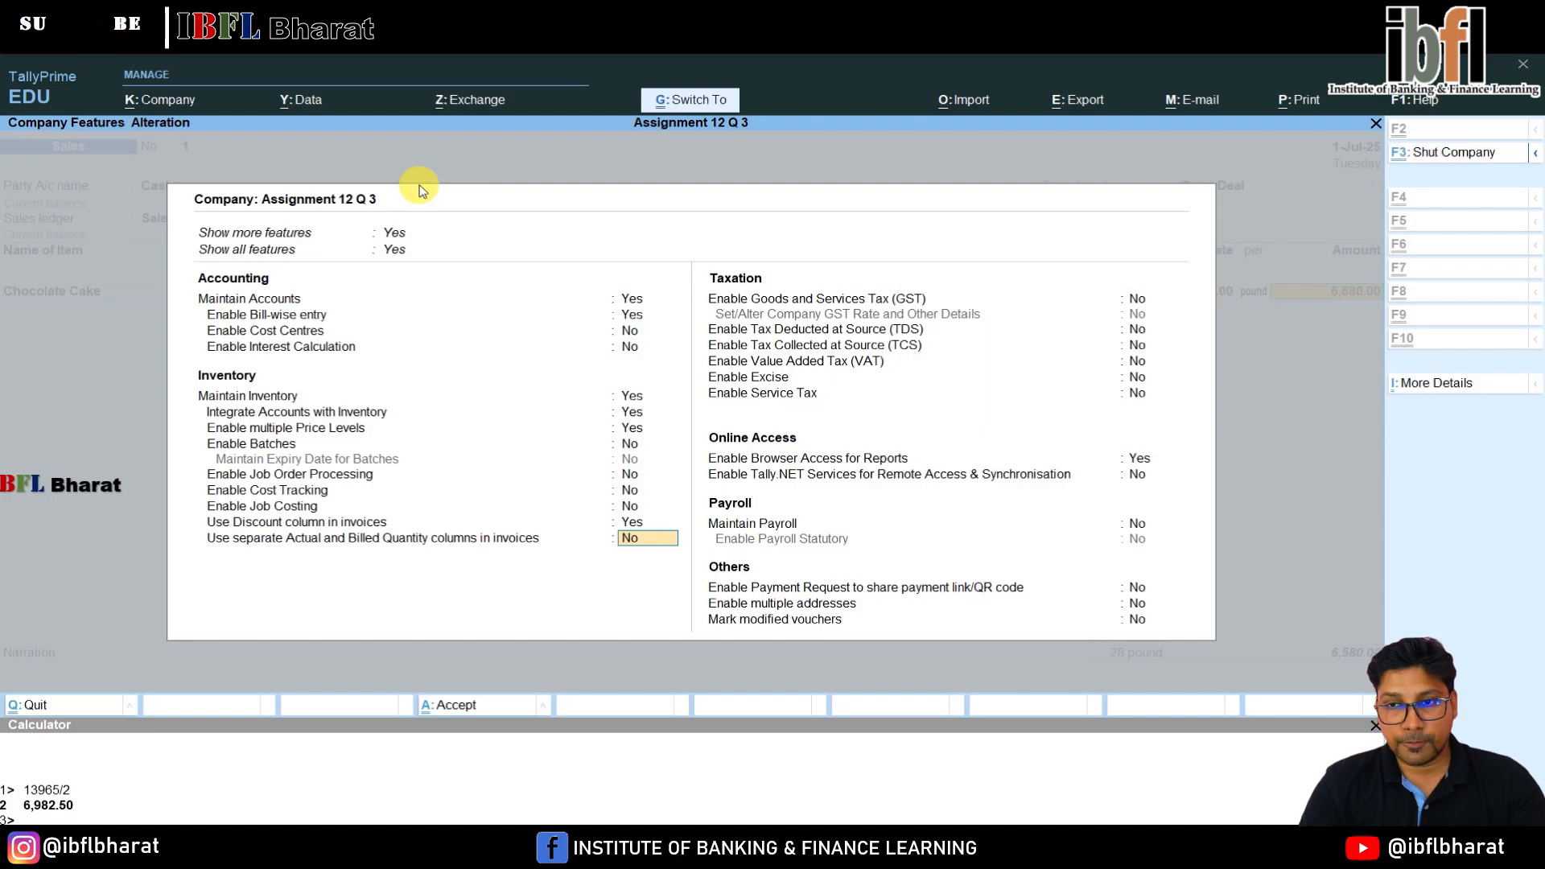
key(ctrl+a)
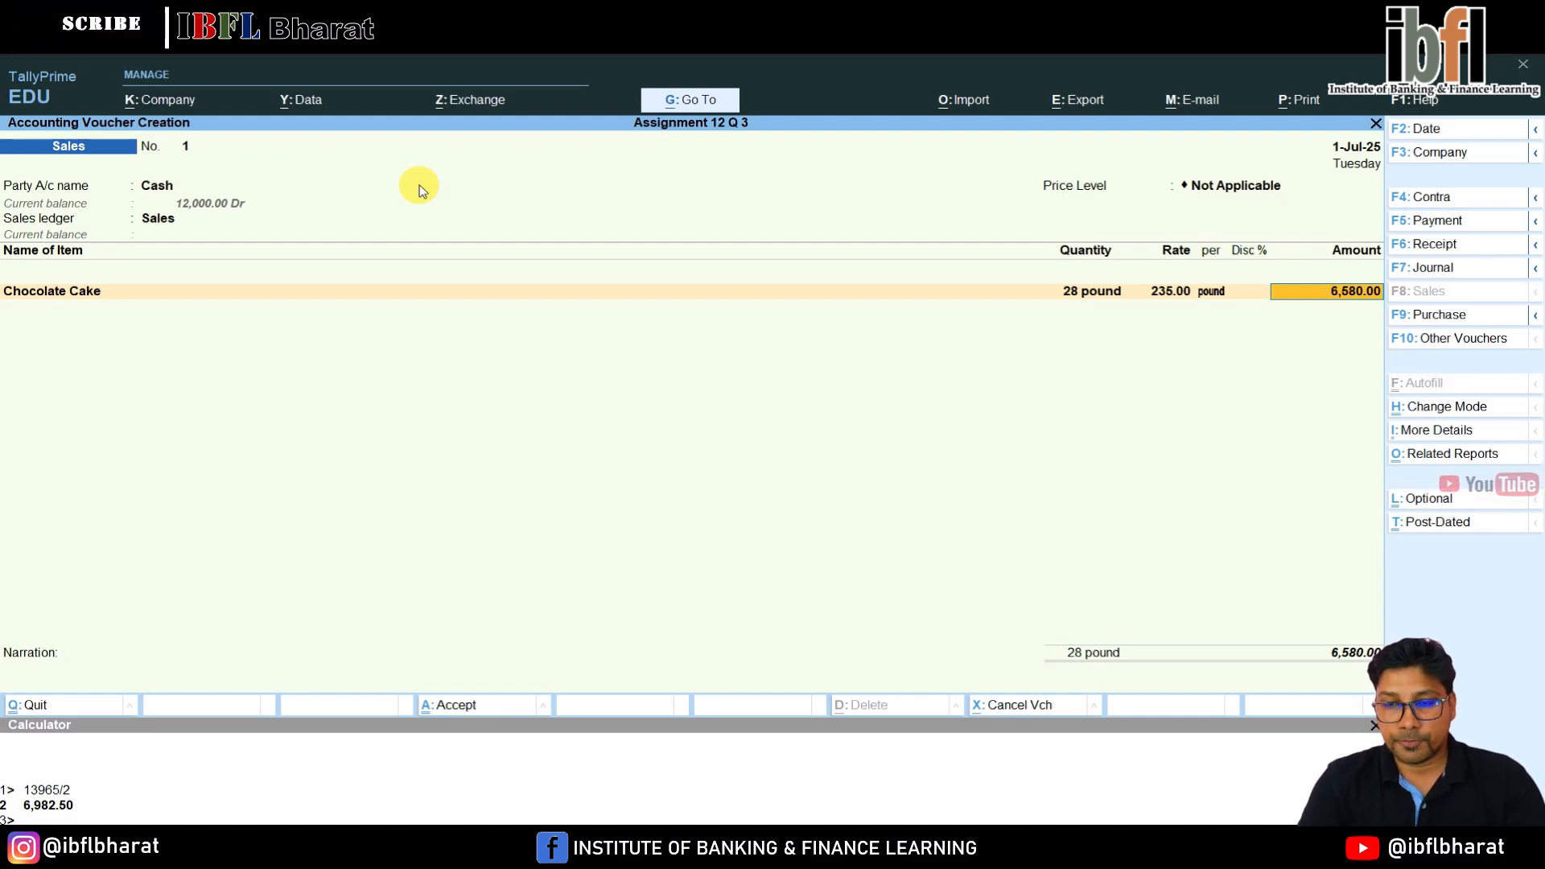
Go back to the sales voucher's price level and set it to Great Deal again.
key(ctrl+a)
key(BackSpace)
key(BackSpace)
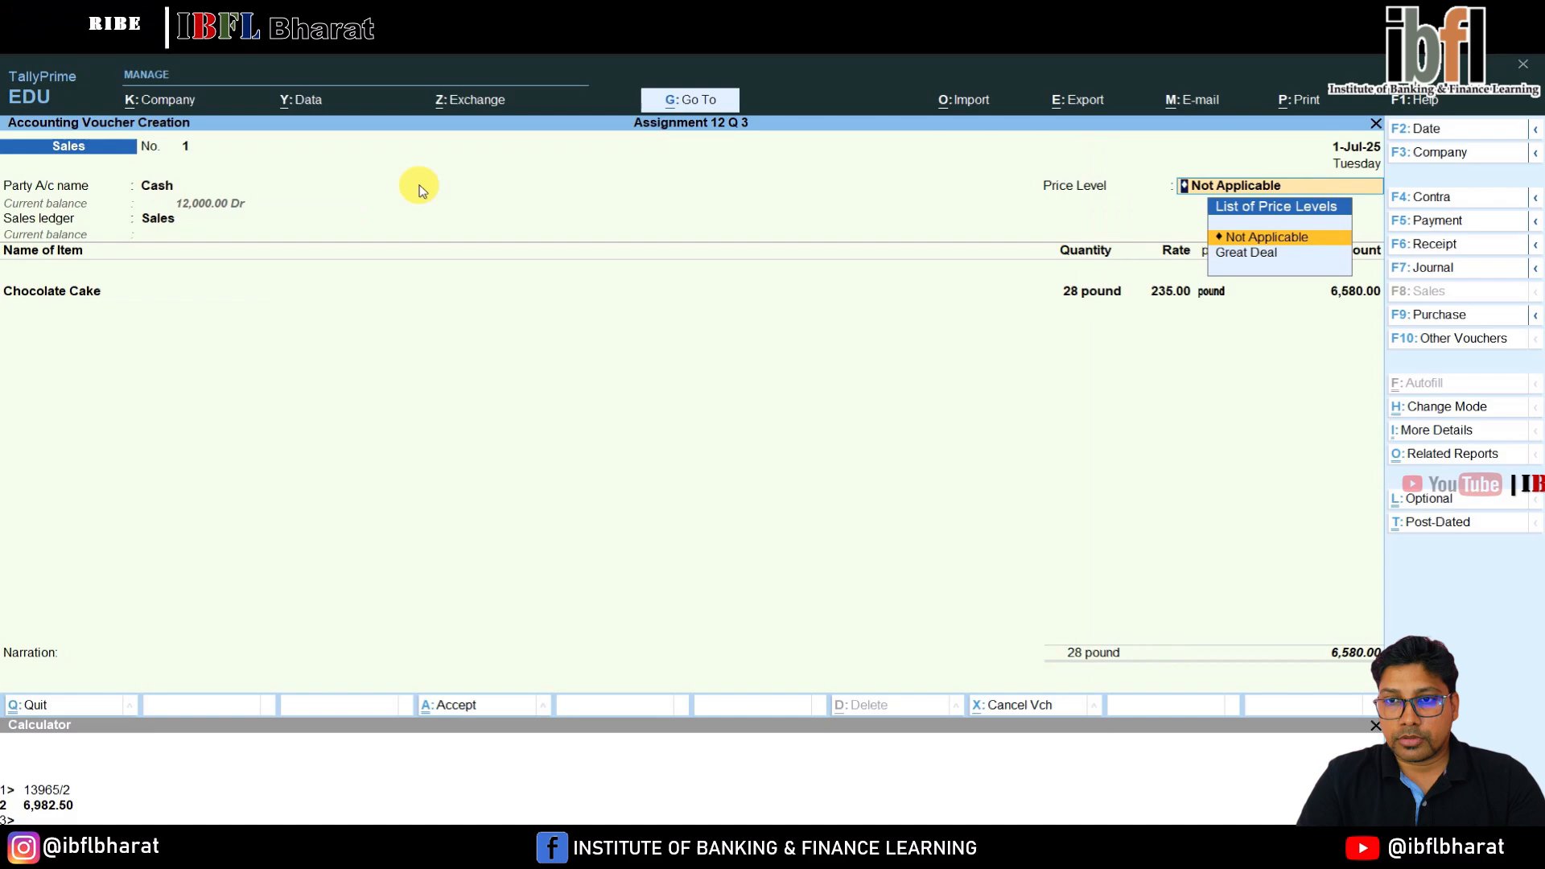
key(Down)
key(Return)
key(Return)
key(Return)
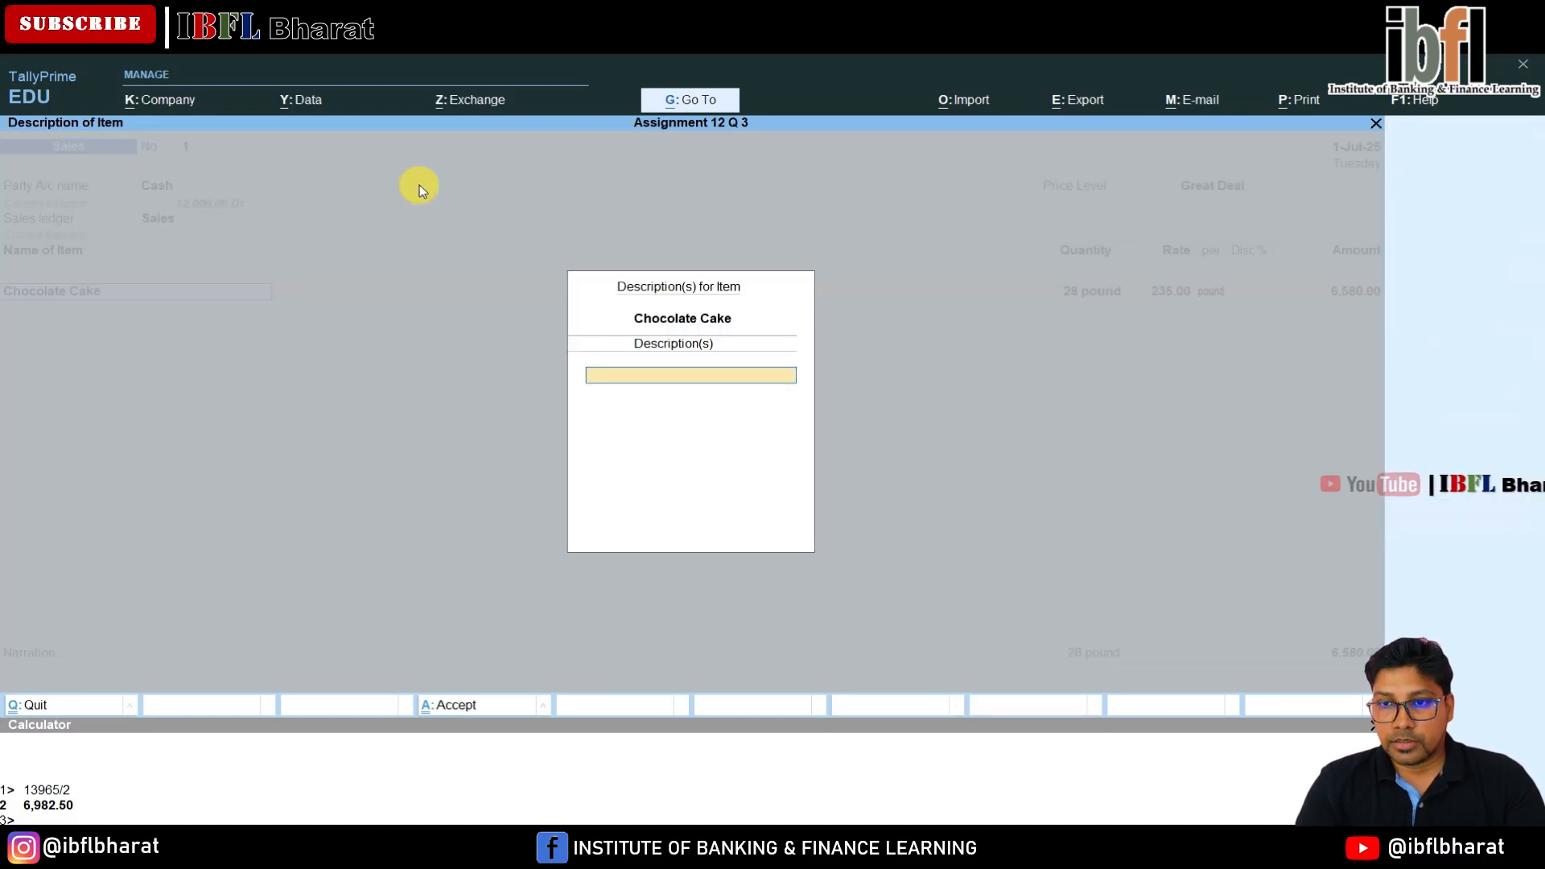
Re-enter the Chocolate Cake allocation of 28 pounds from X Planet Shop with the price list's 2% discount.
key(Return)
key(Return)
key(Return)
key(Return)
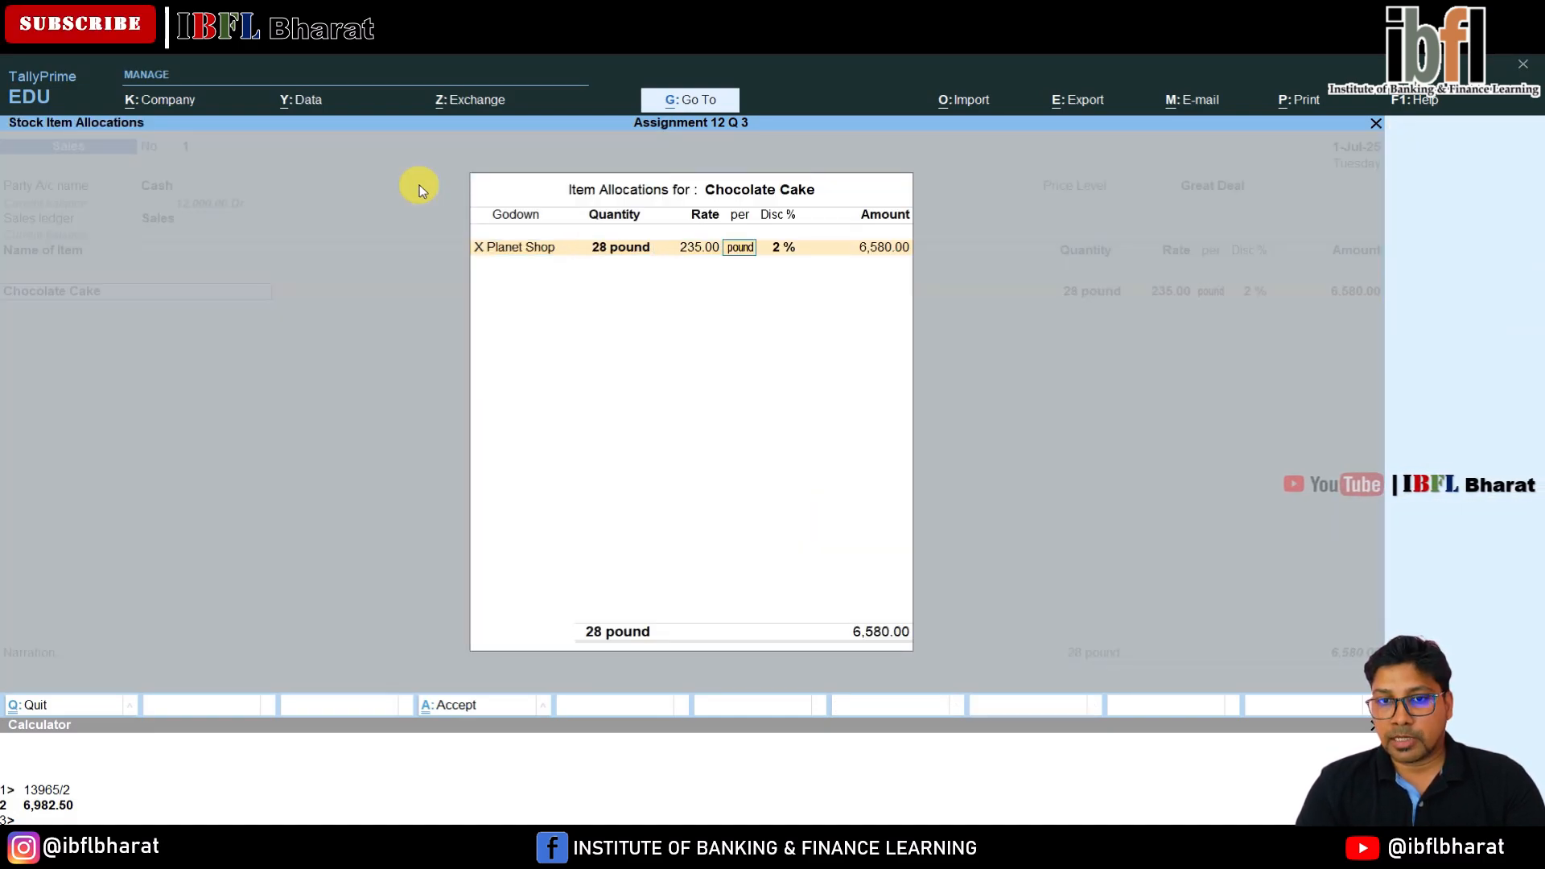
key(Return)
key(Return)
key(Return)
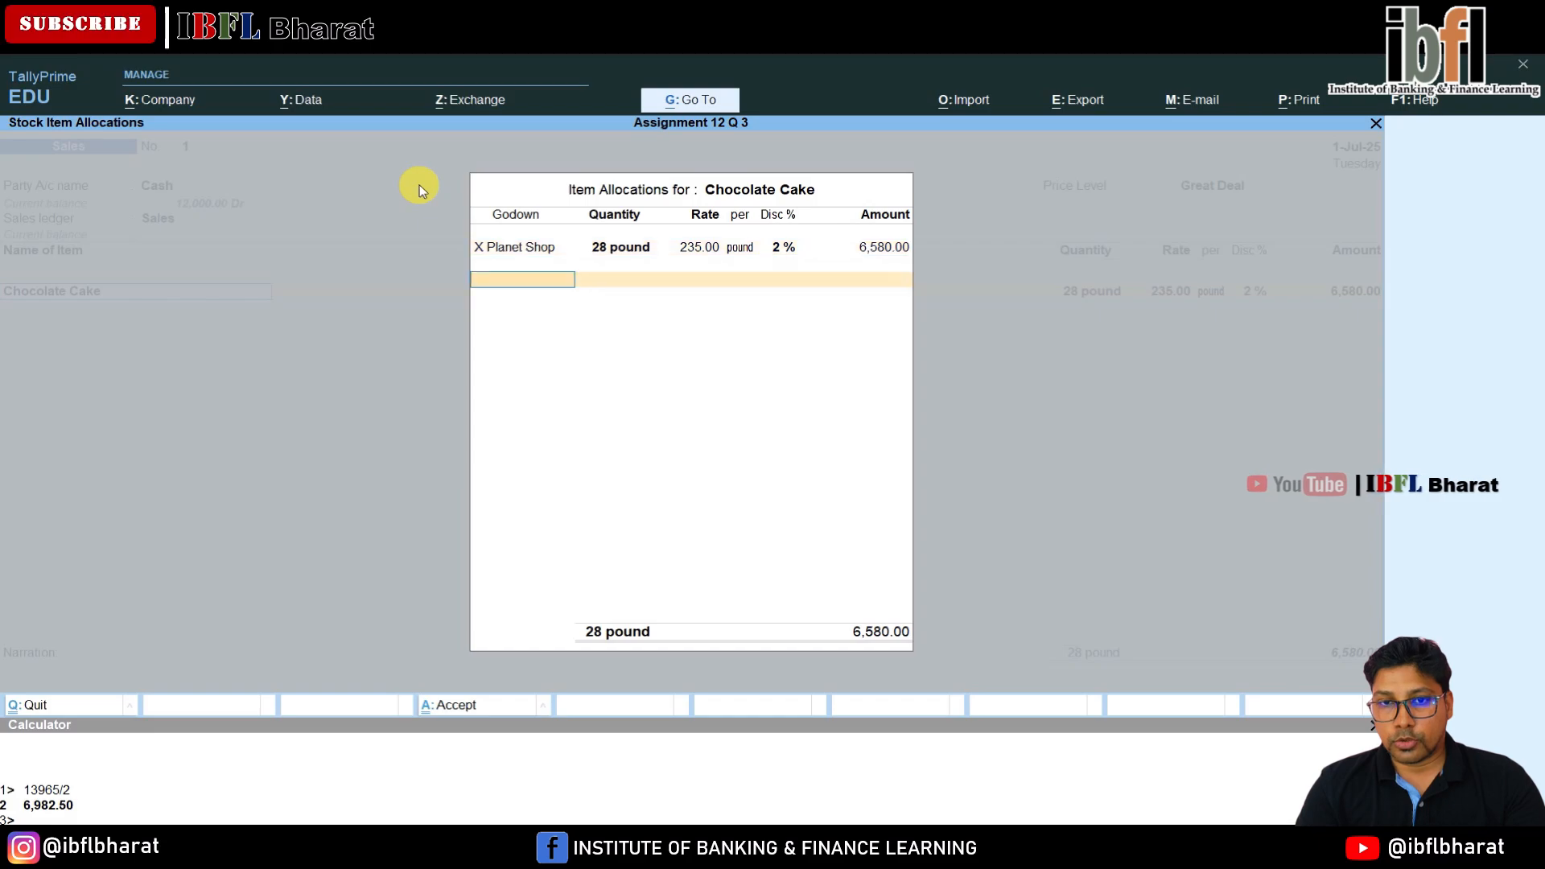
key(Return)
key(Return)
key(Return)
key(Return)
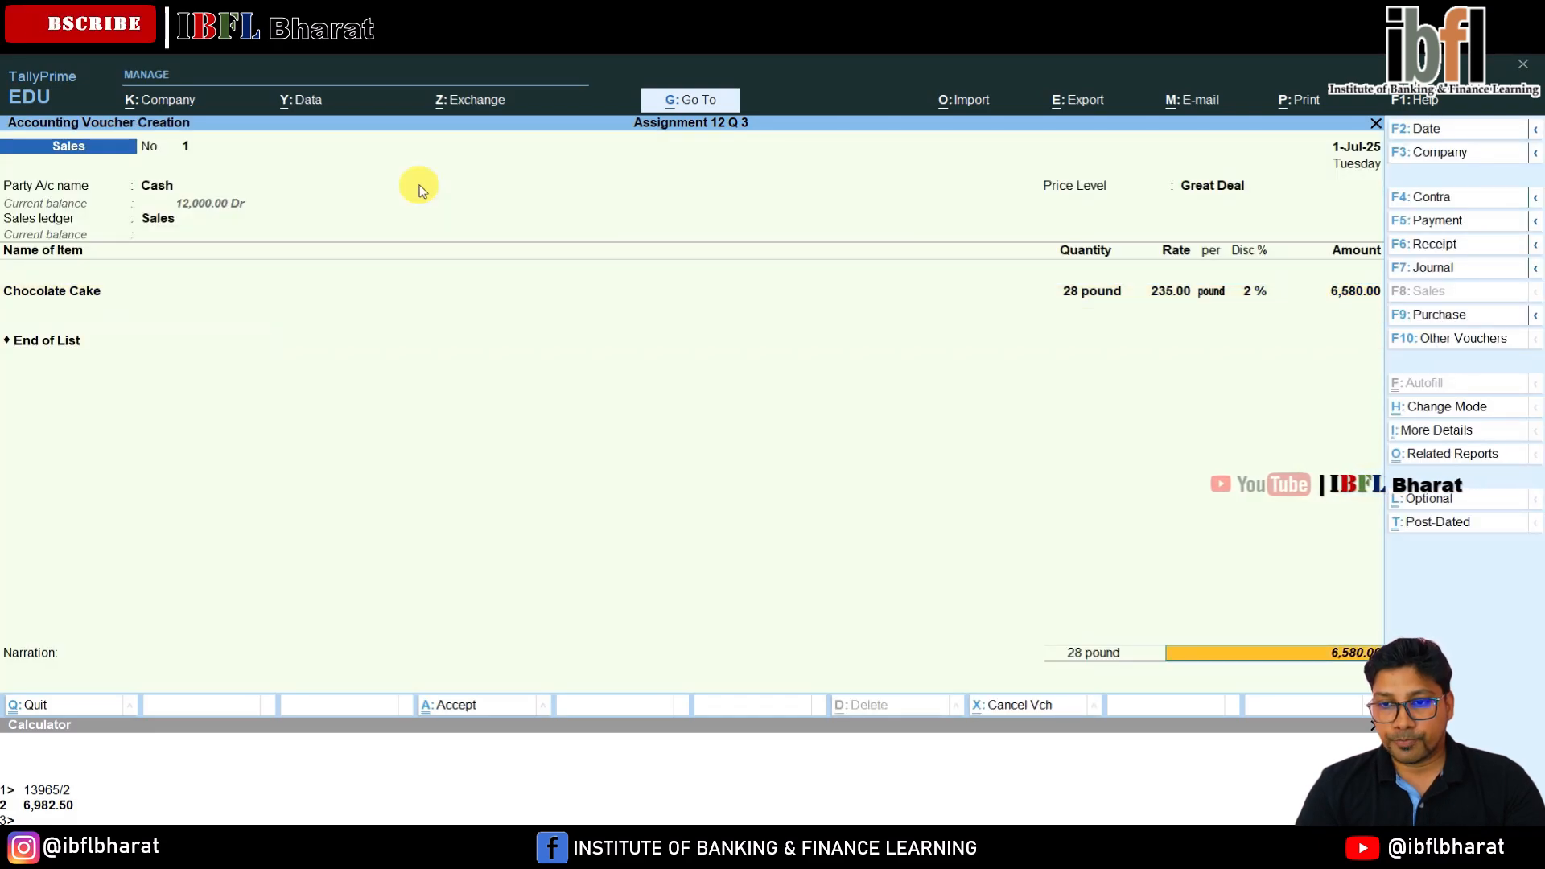
Finish and save the cash sales voucher without a narration, then leave voucher entry.
key(Return)
key(Return)
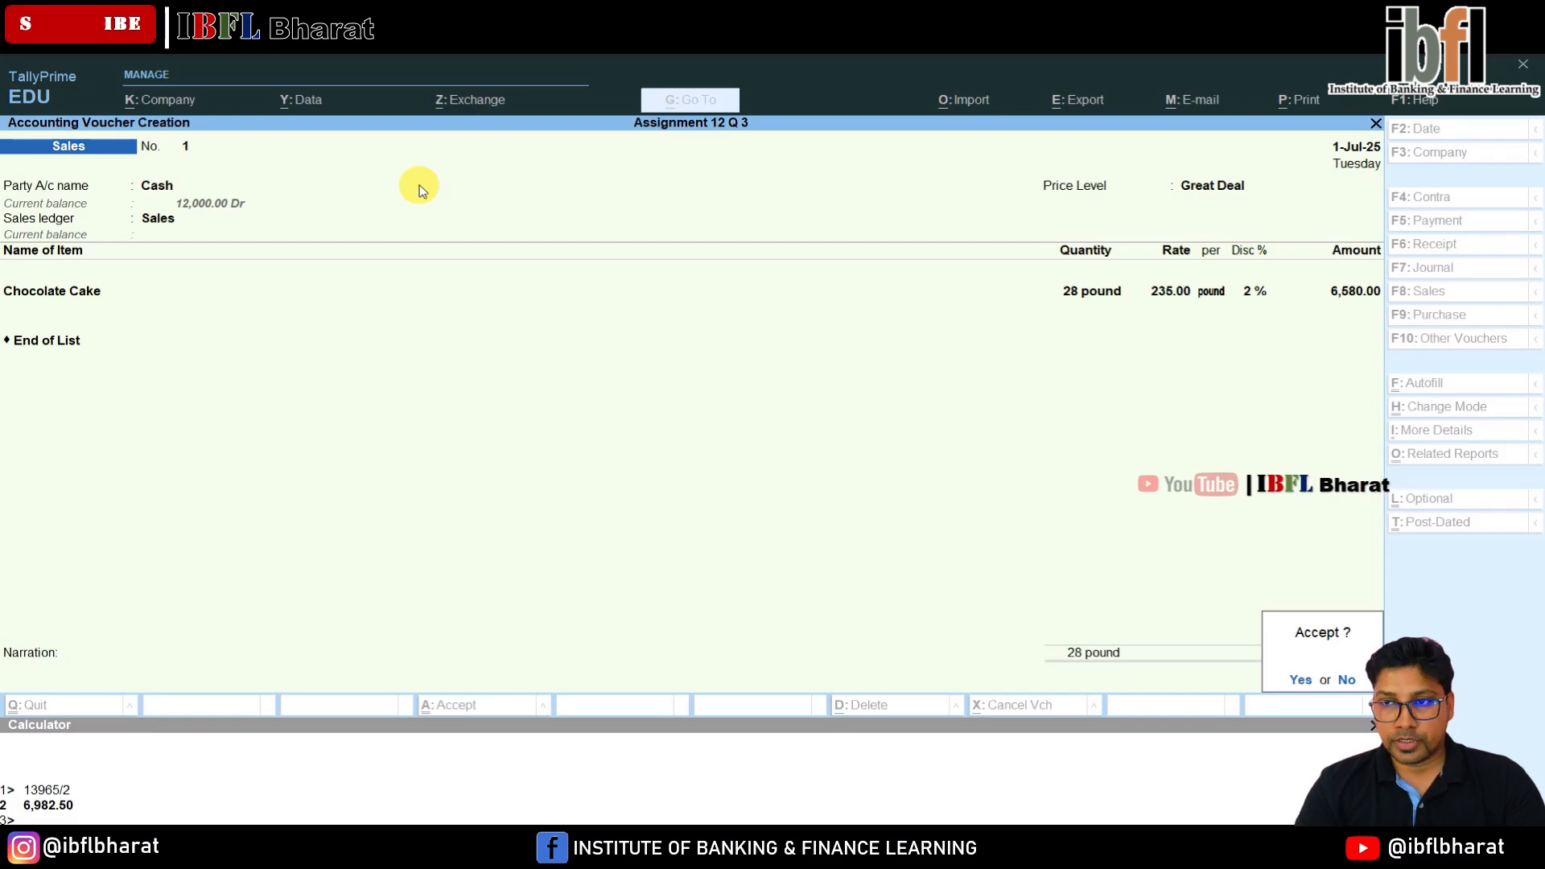
key(Return)
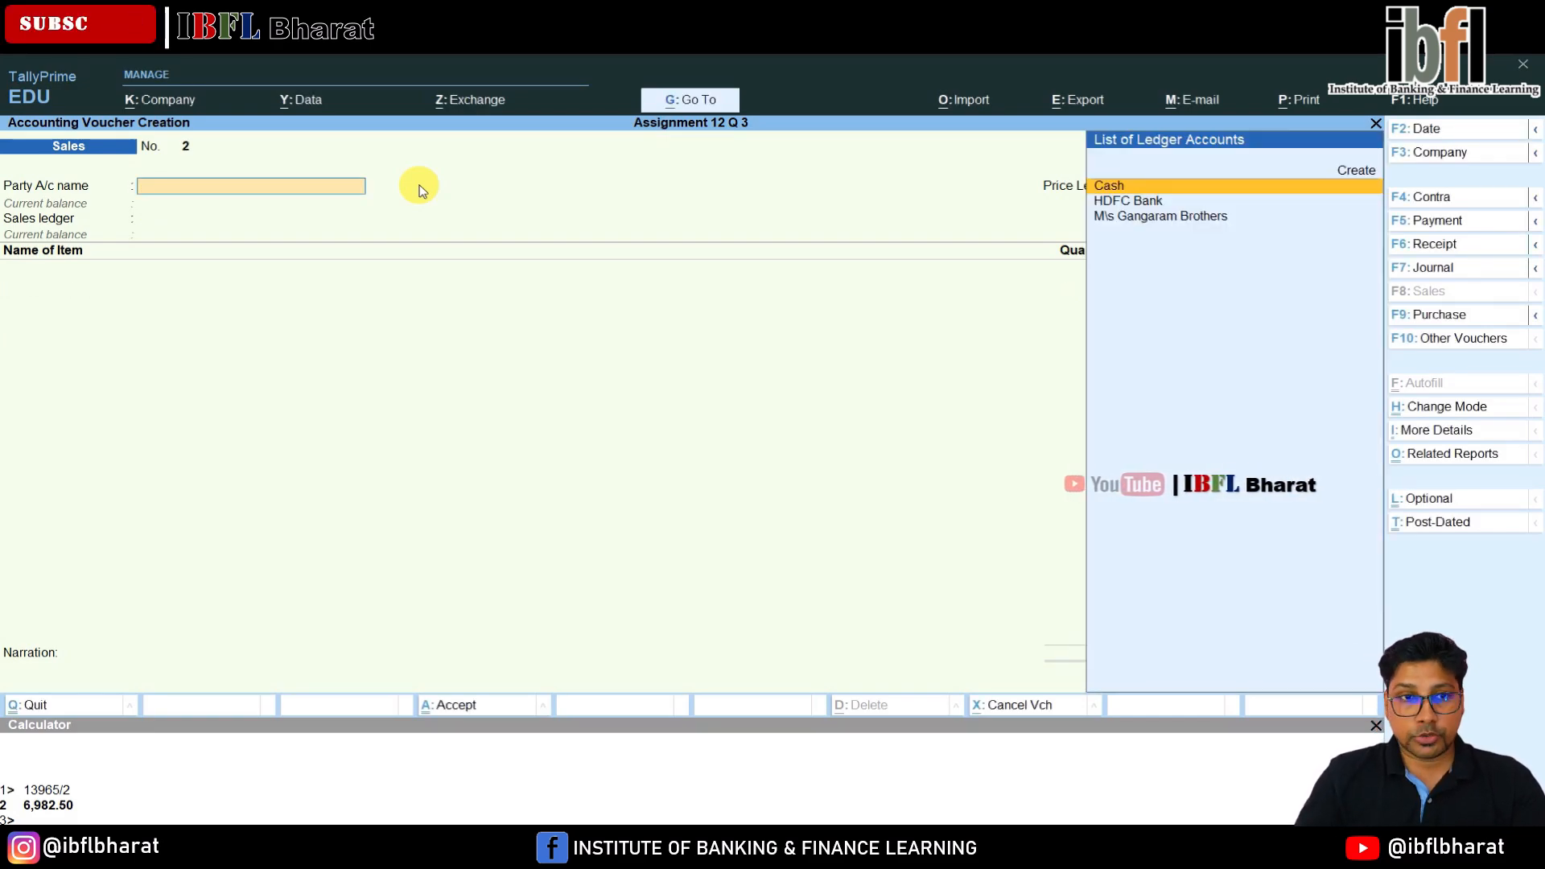
key(Escape)
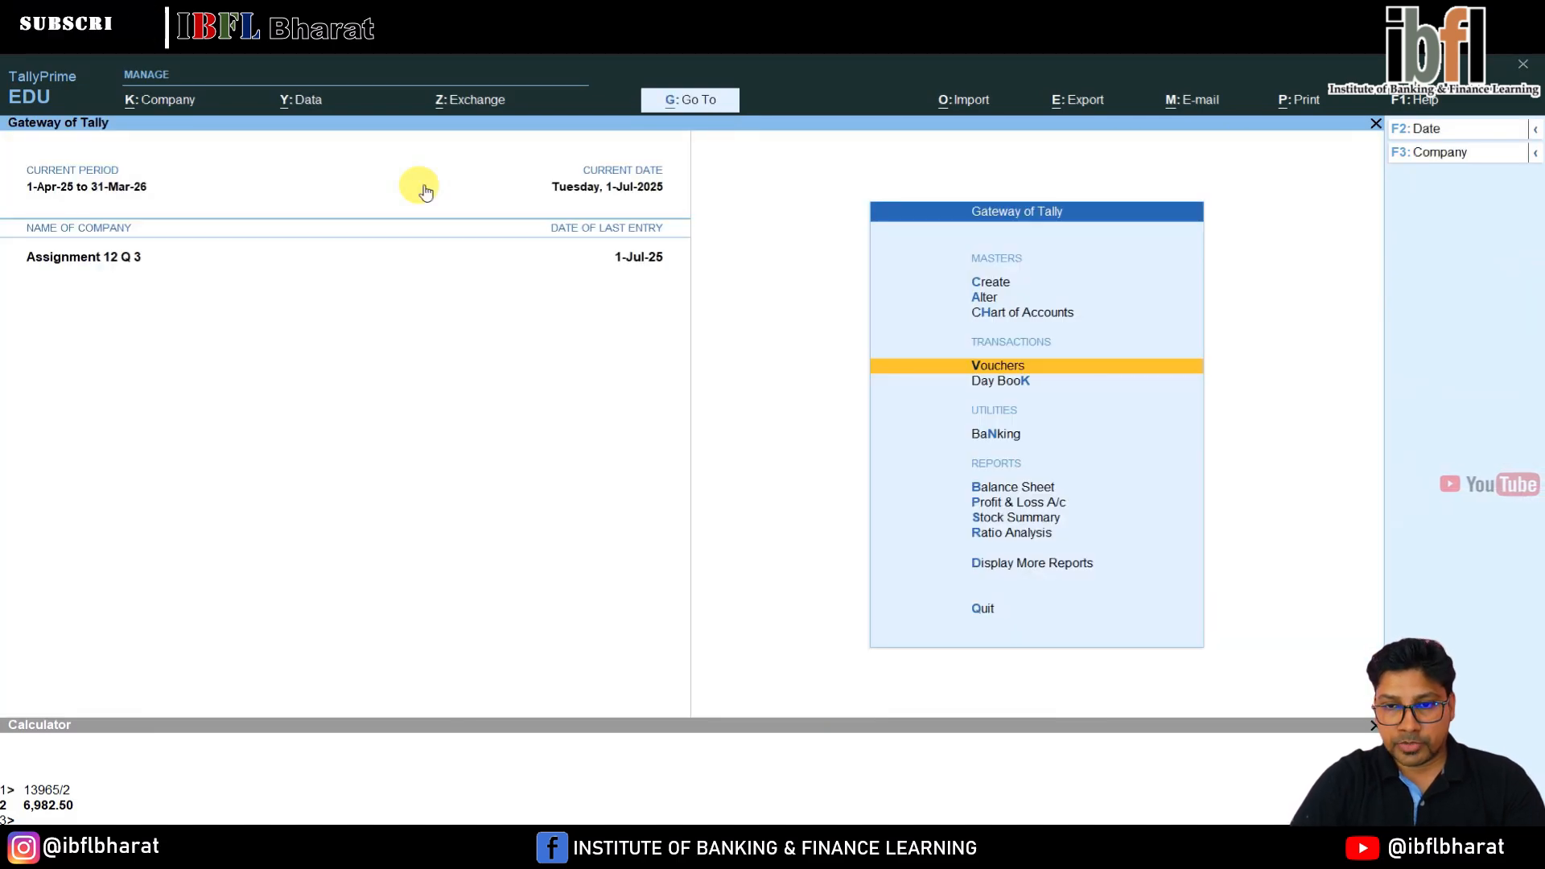
Open the Balance Sheet in detailed view and review its liabilities and assets.
key(Down)
key(Down)
key(Down)
key(Return)
key(alt+F5)
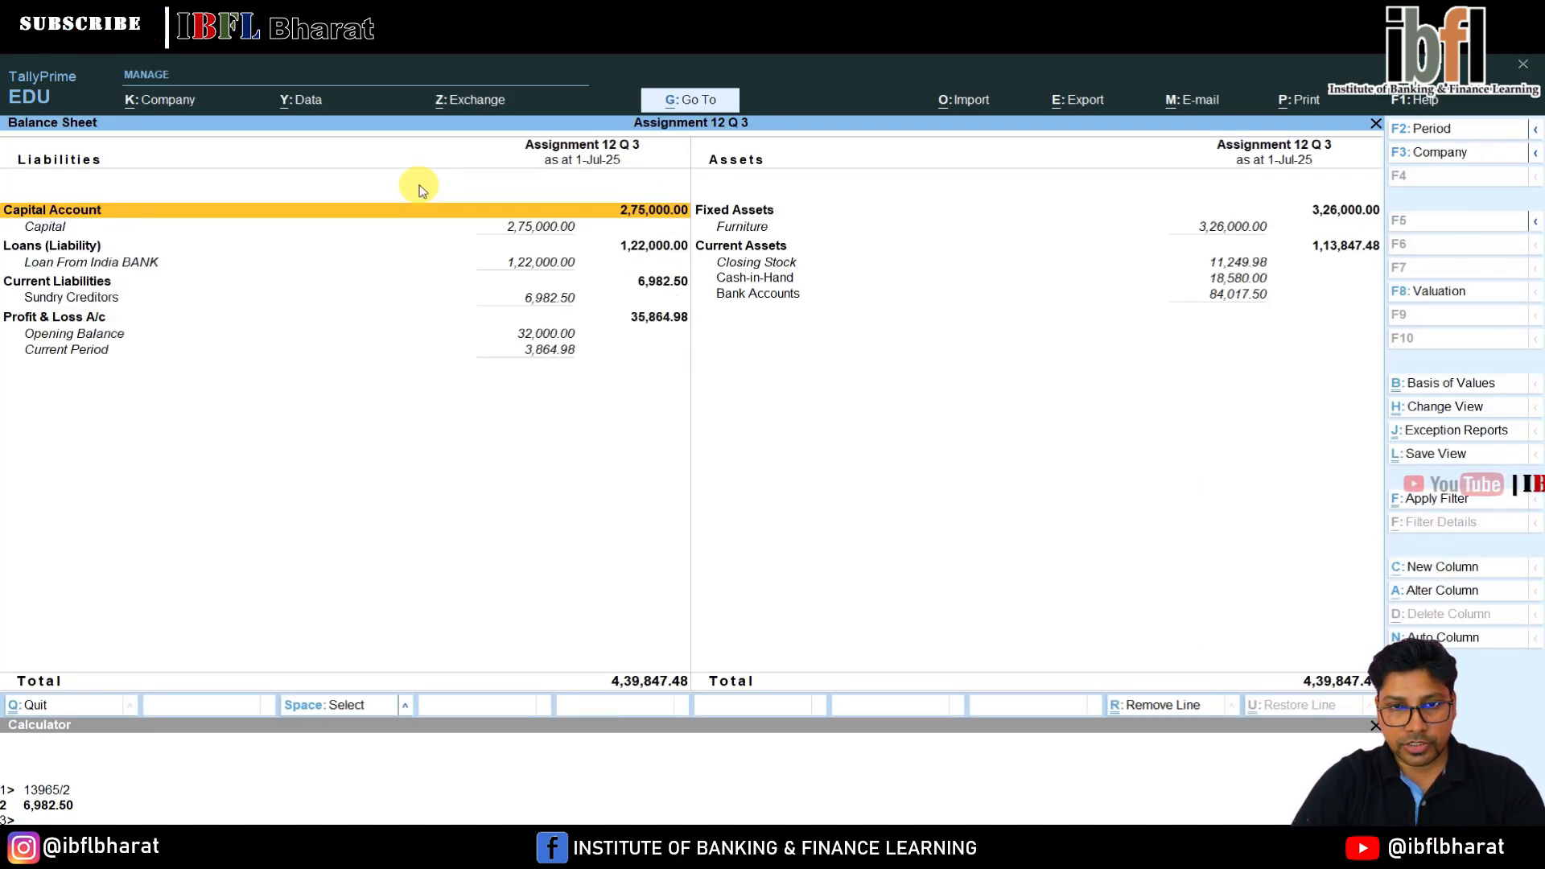
key(Down)
key(Down)
key(Down)
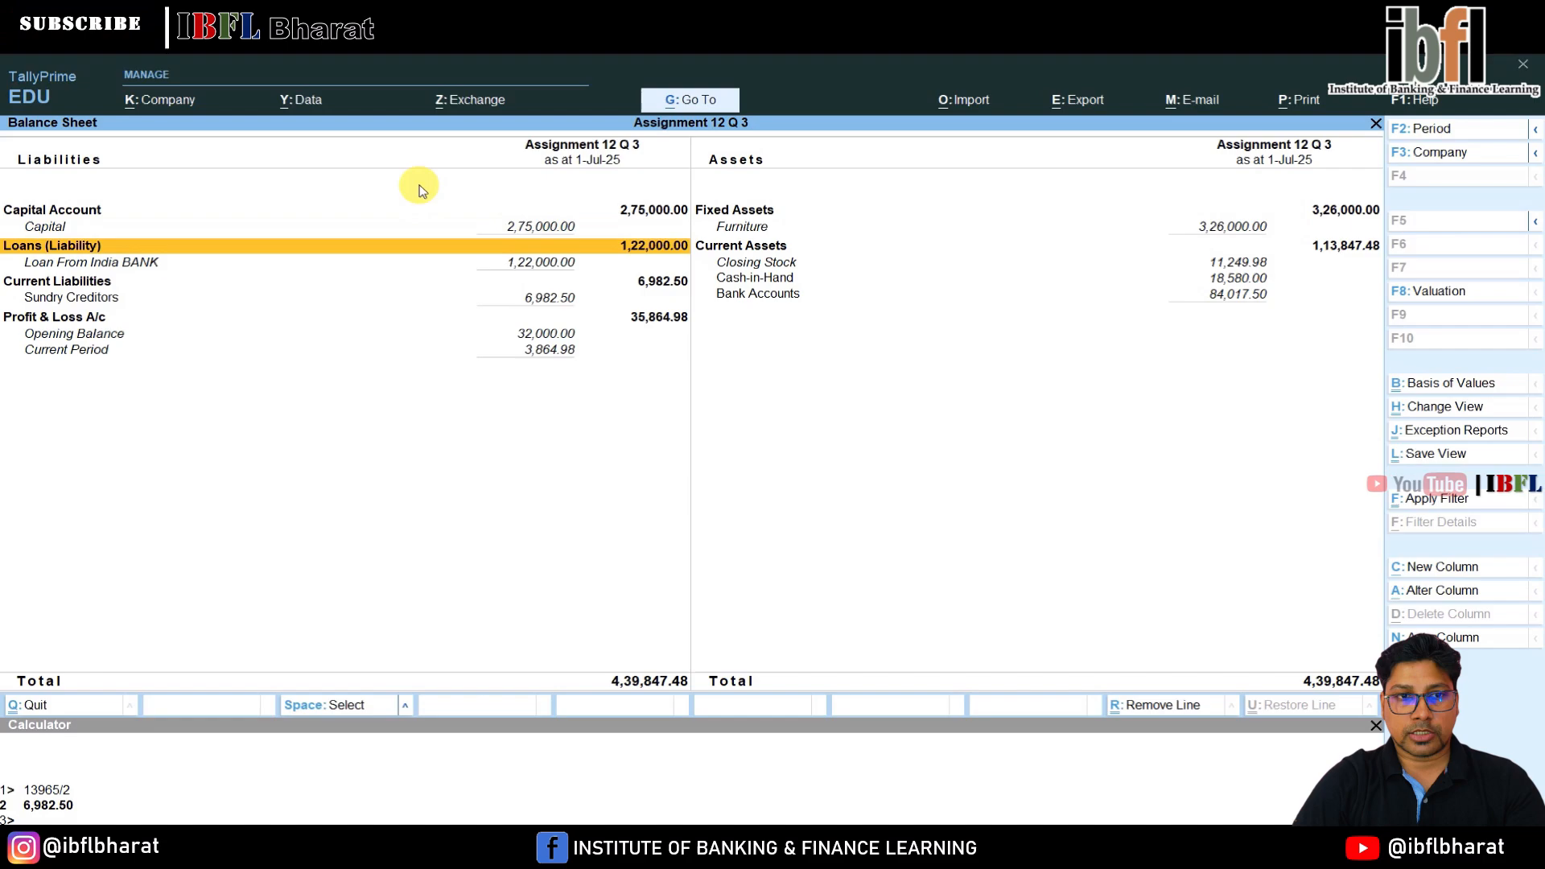
key(Down)
key(Down)
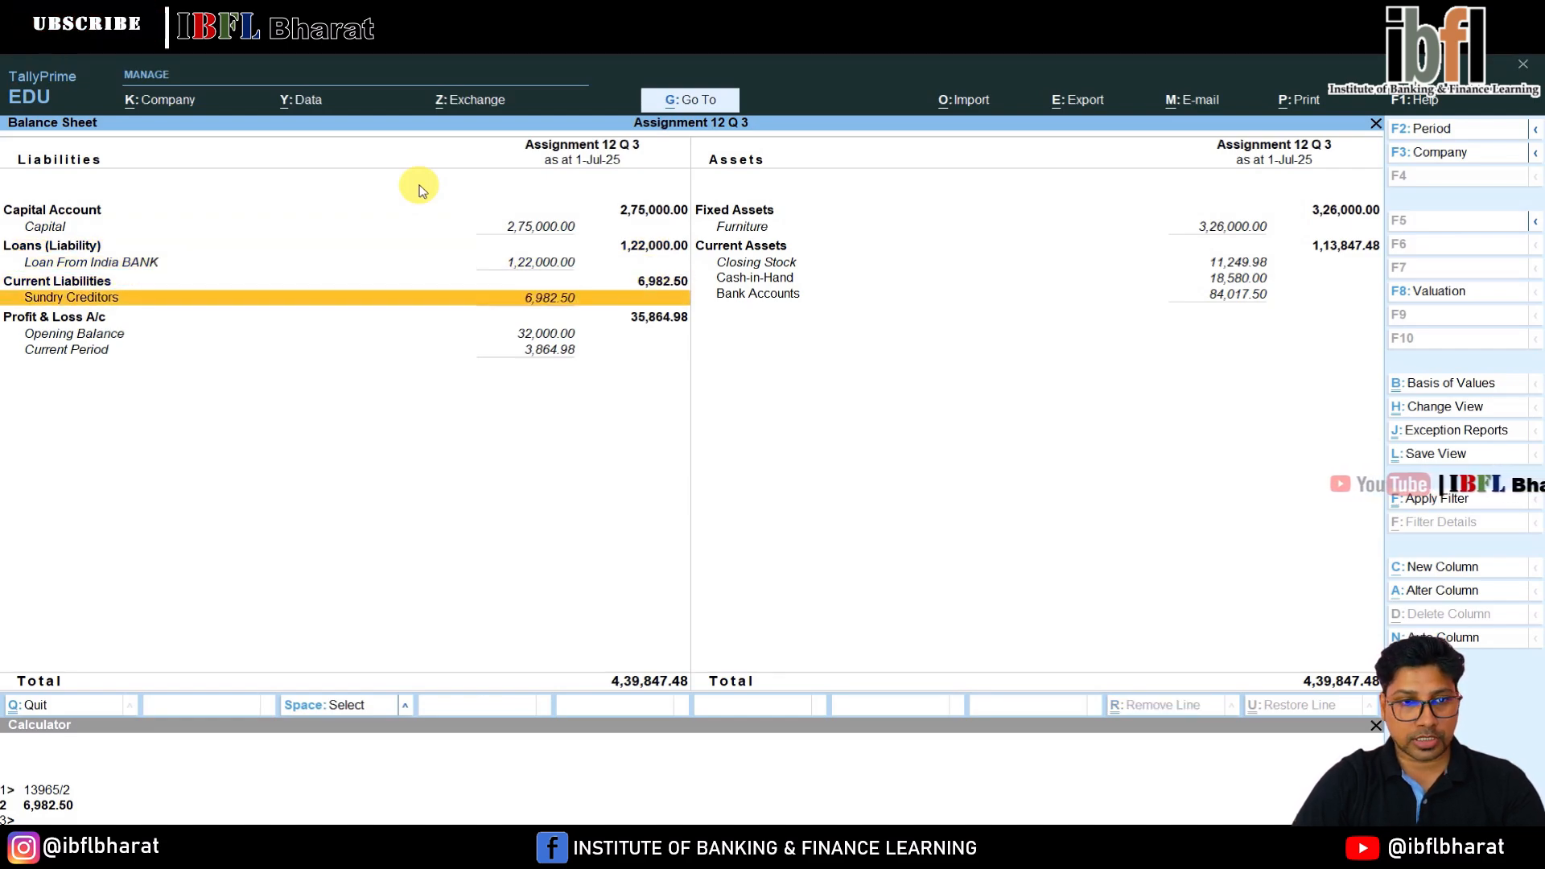
key(Down)
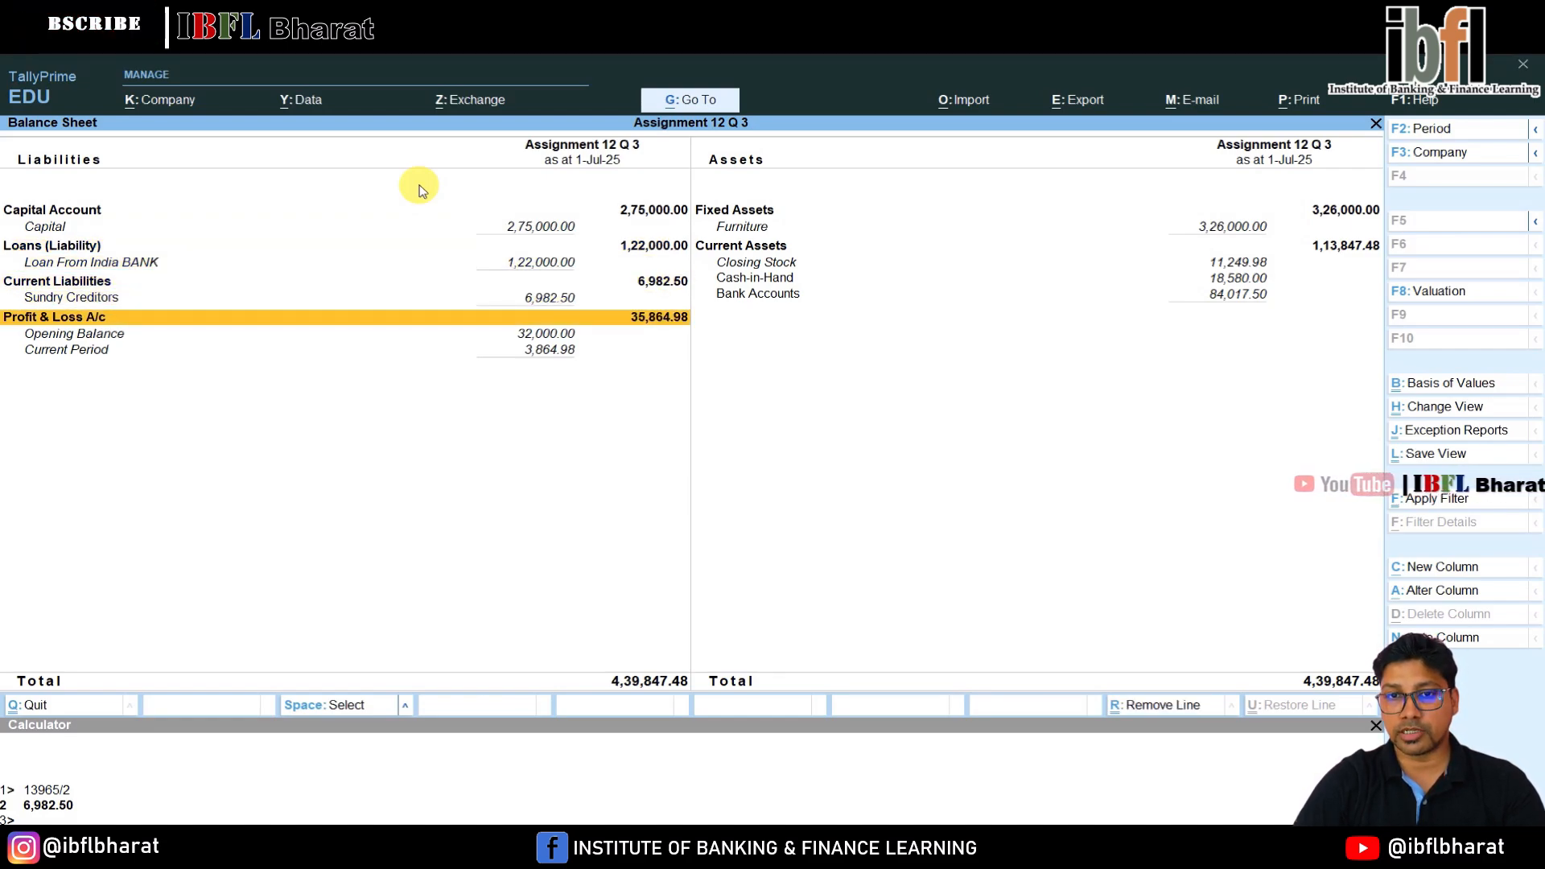
key(Right)
key(Up)
key(Up)
key(Up)
key(Up)
key(Down)
key(Down)
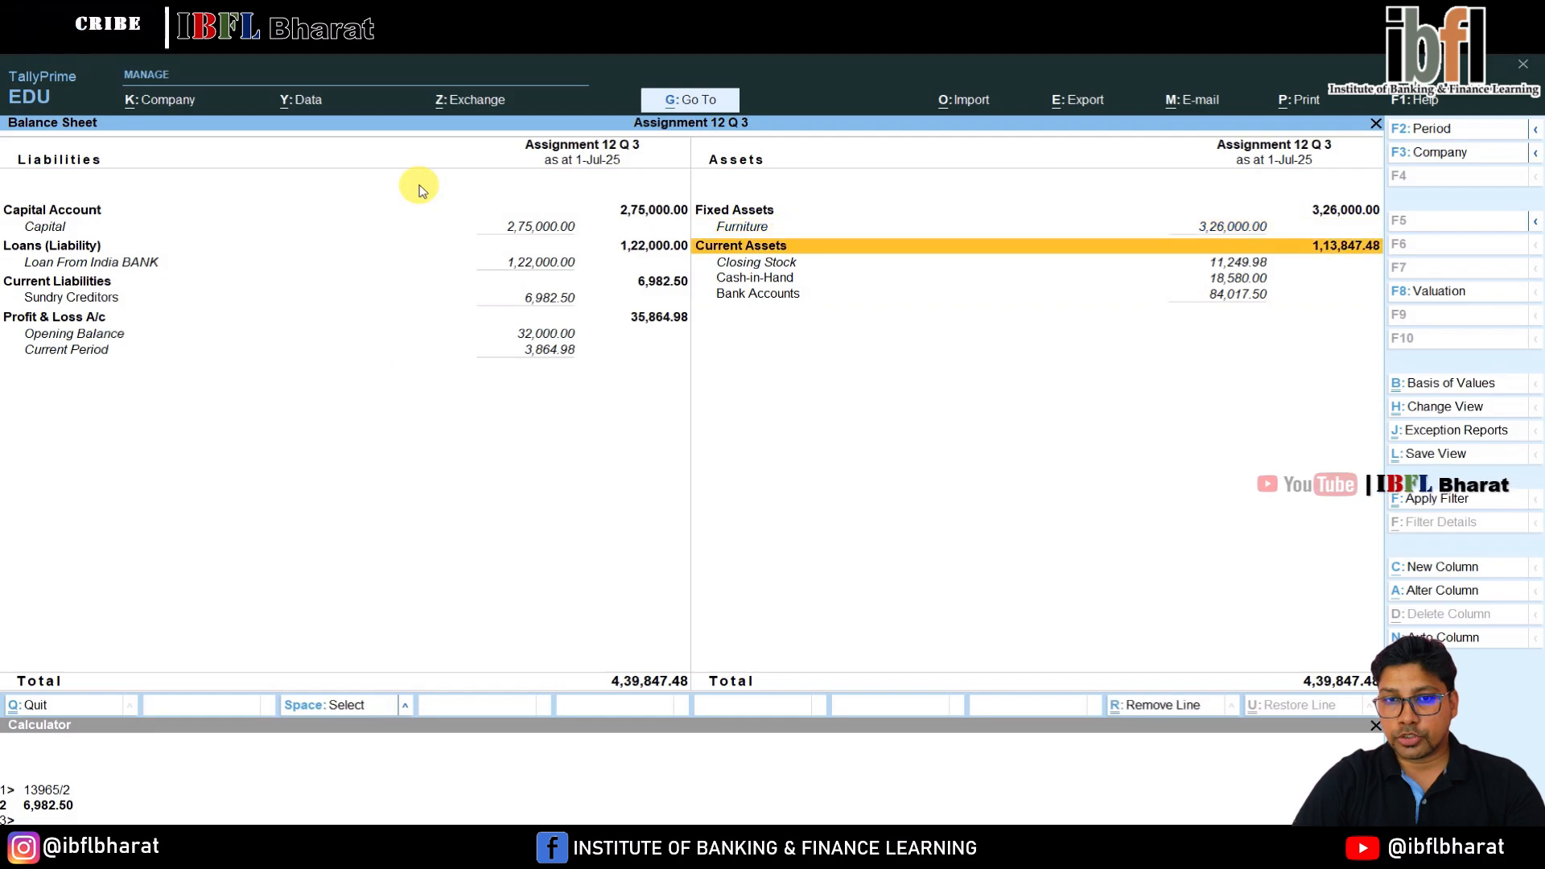
Open the Closing Stock breakdown under Current Assets and examine the remaining quantity and value of each stock item.
key(Return)
key(Down)
key(Down)
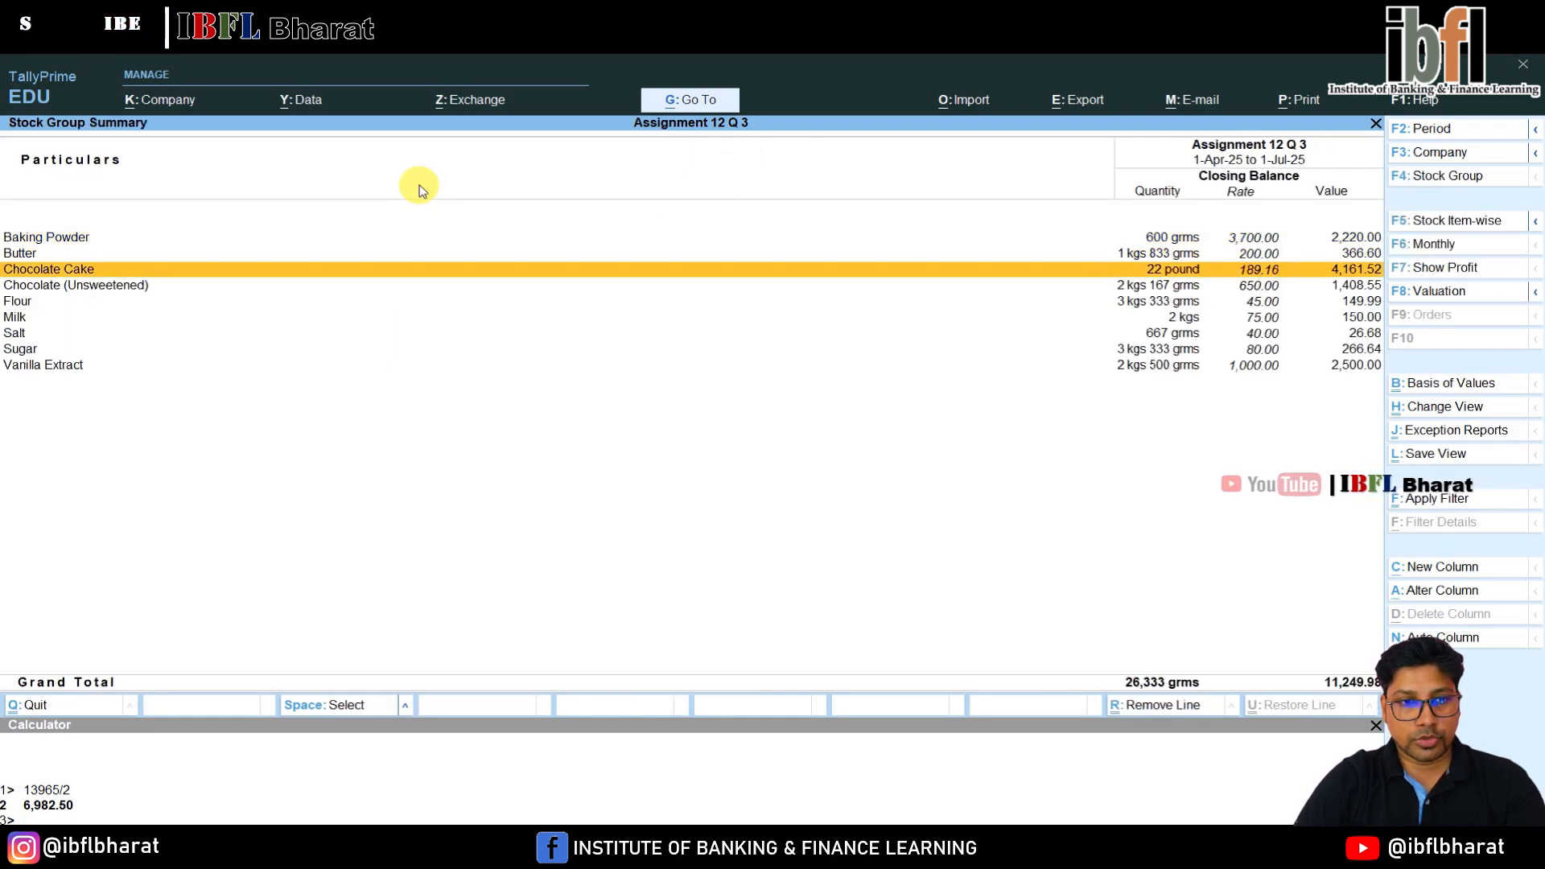
key(Down)
key(Down)
key(Down)
key(Down)
key(Down)
key(Down)
key(Up)
key(Up)
key(Up)
key(Up)
key(Up)
key(Up)
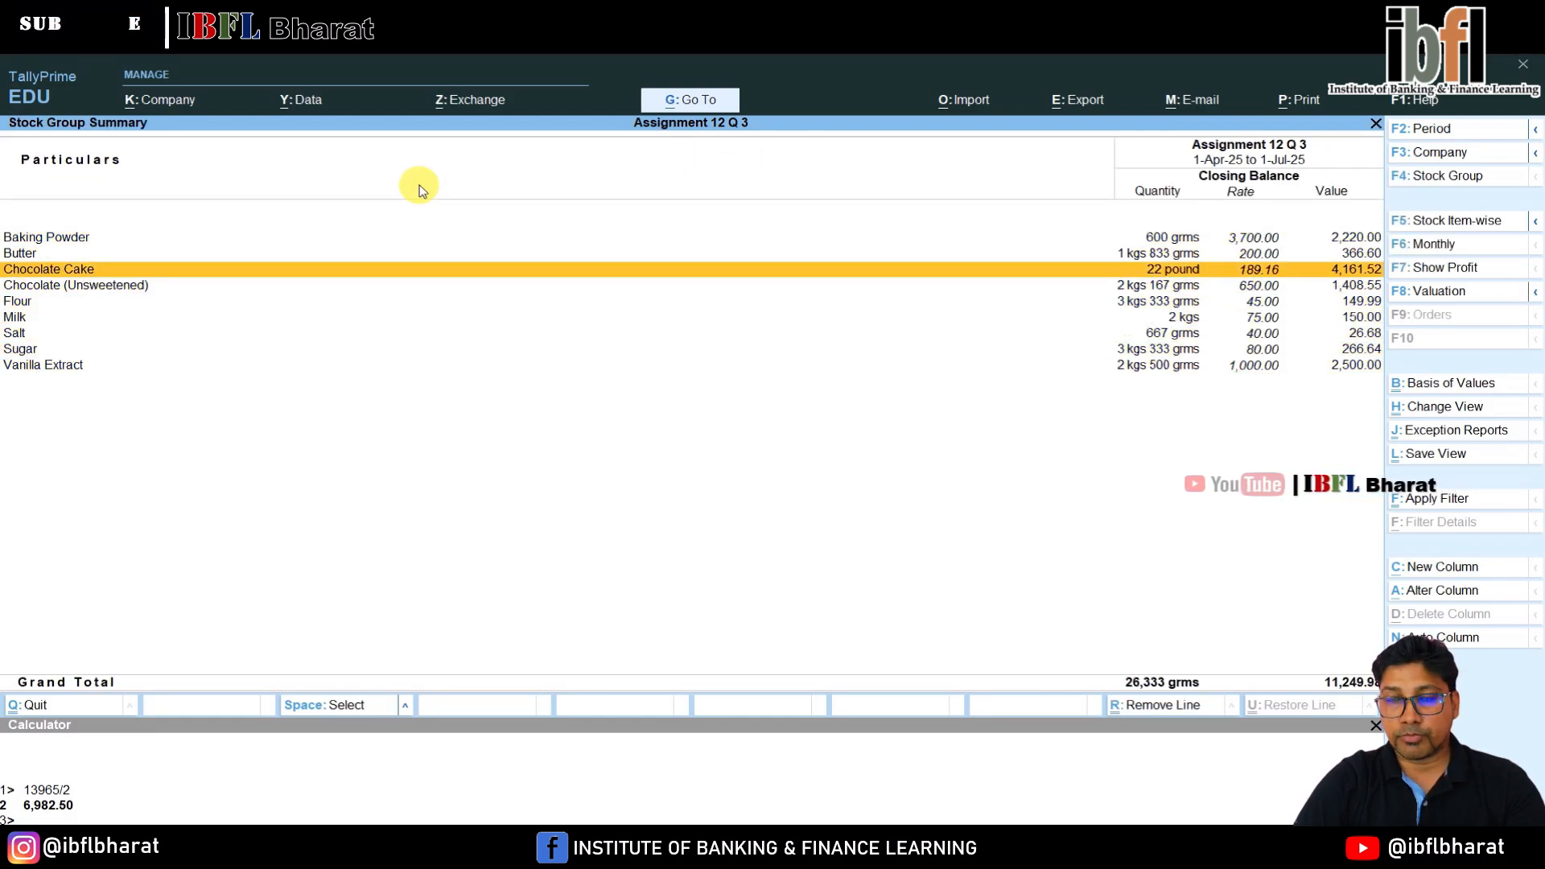
key(Up)
key(Up)
key(Down)
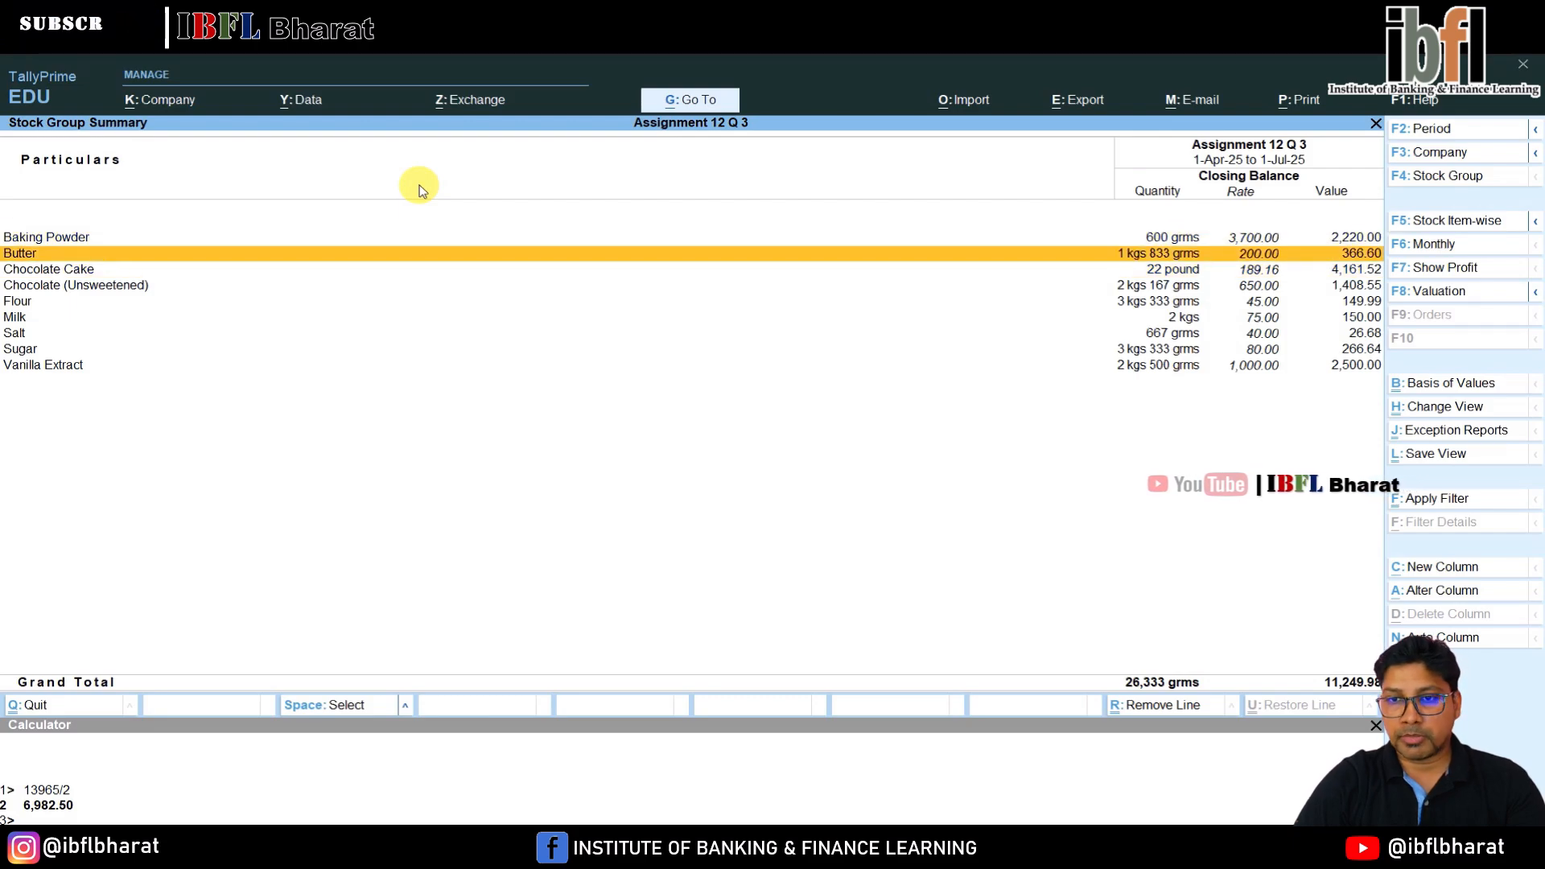
key(Down)
key(Down)
key(Down)
key(Down)
key(Down)
key(Down)
key(Down)
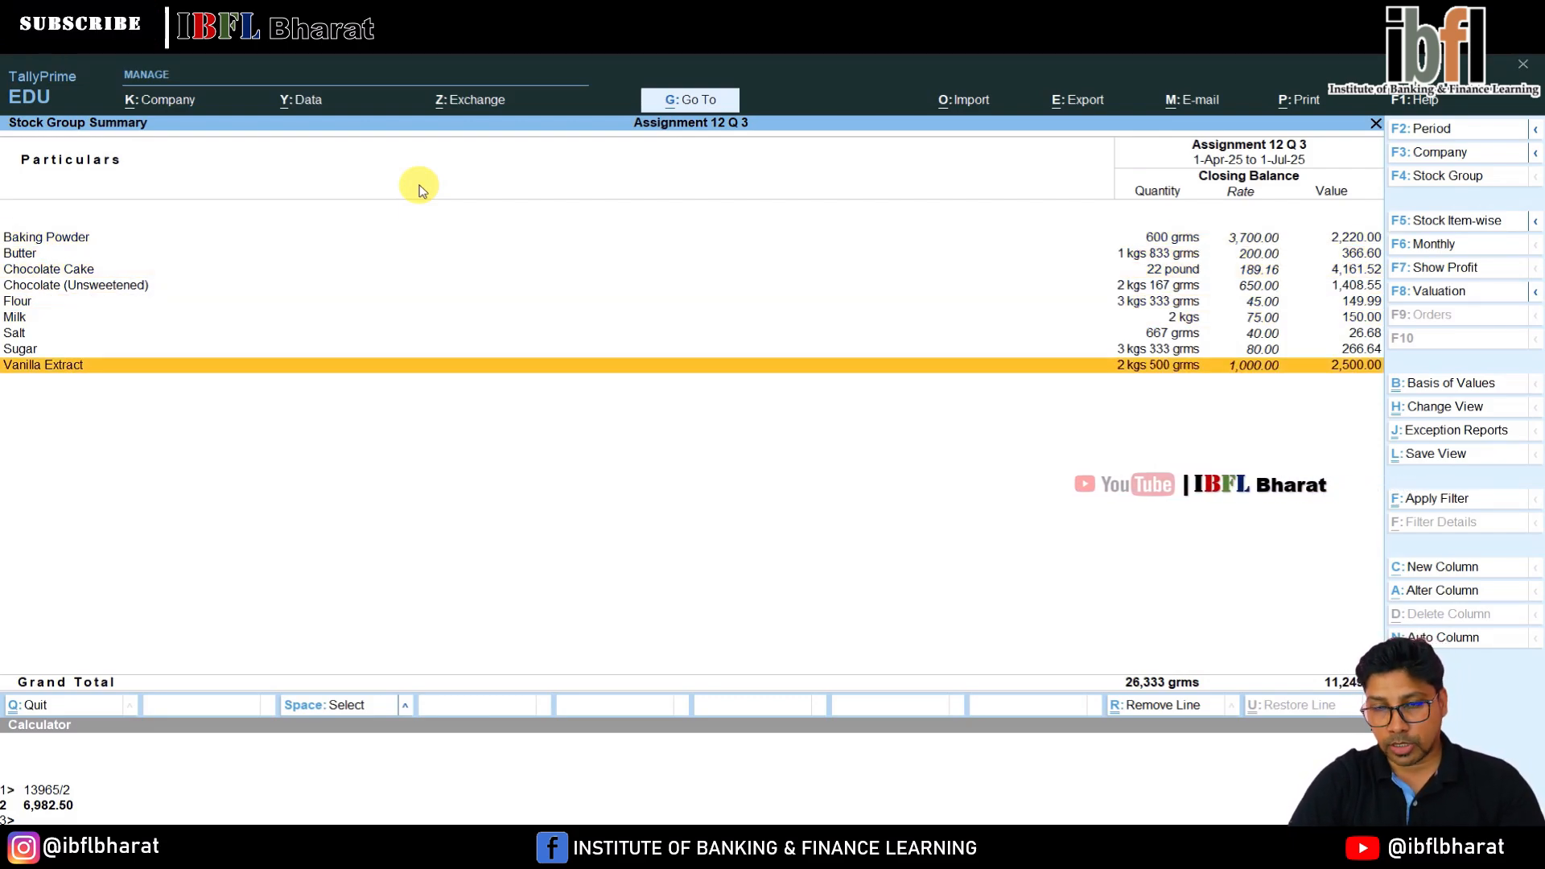
key(Escape)
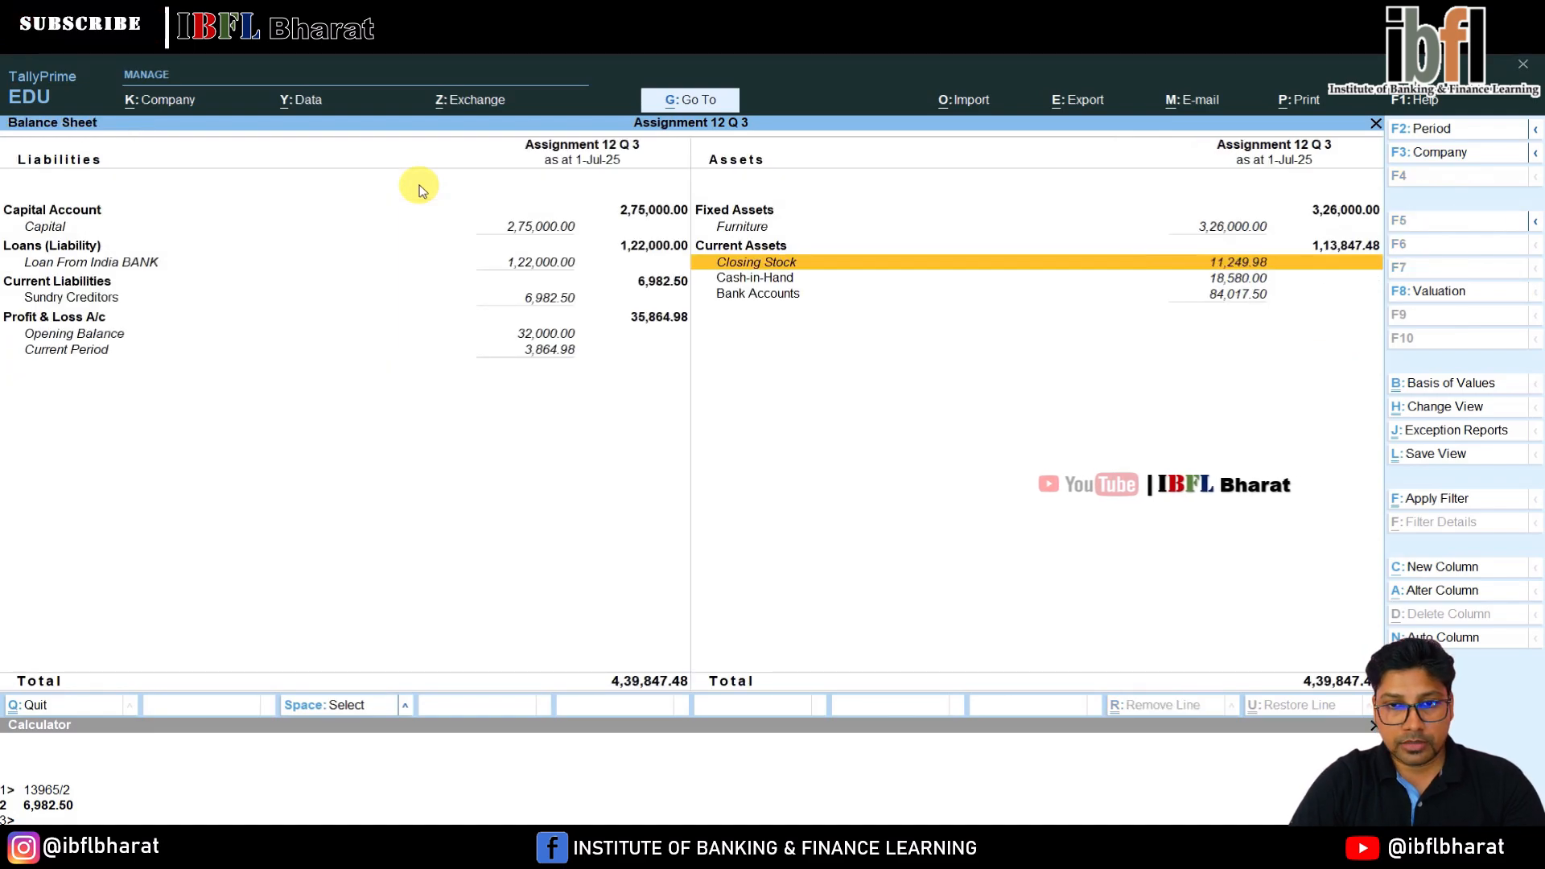
Check the Cash-in-Hand and Bank Accounts balances, then close the Balance Sheet.
key(Down)
key(Down)
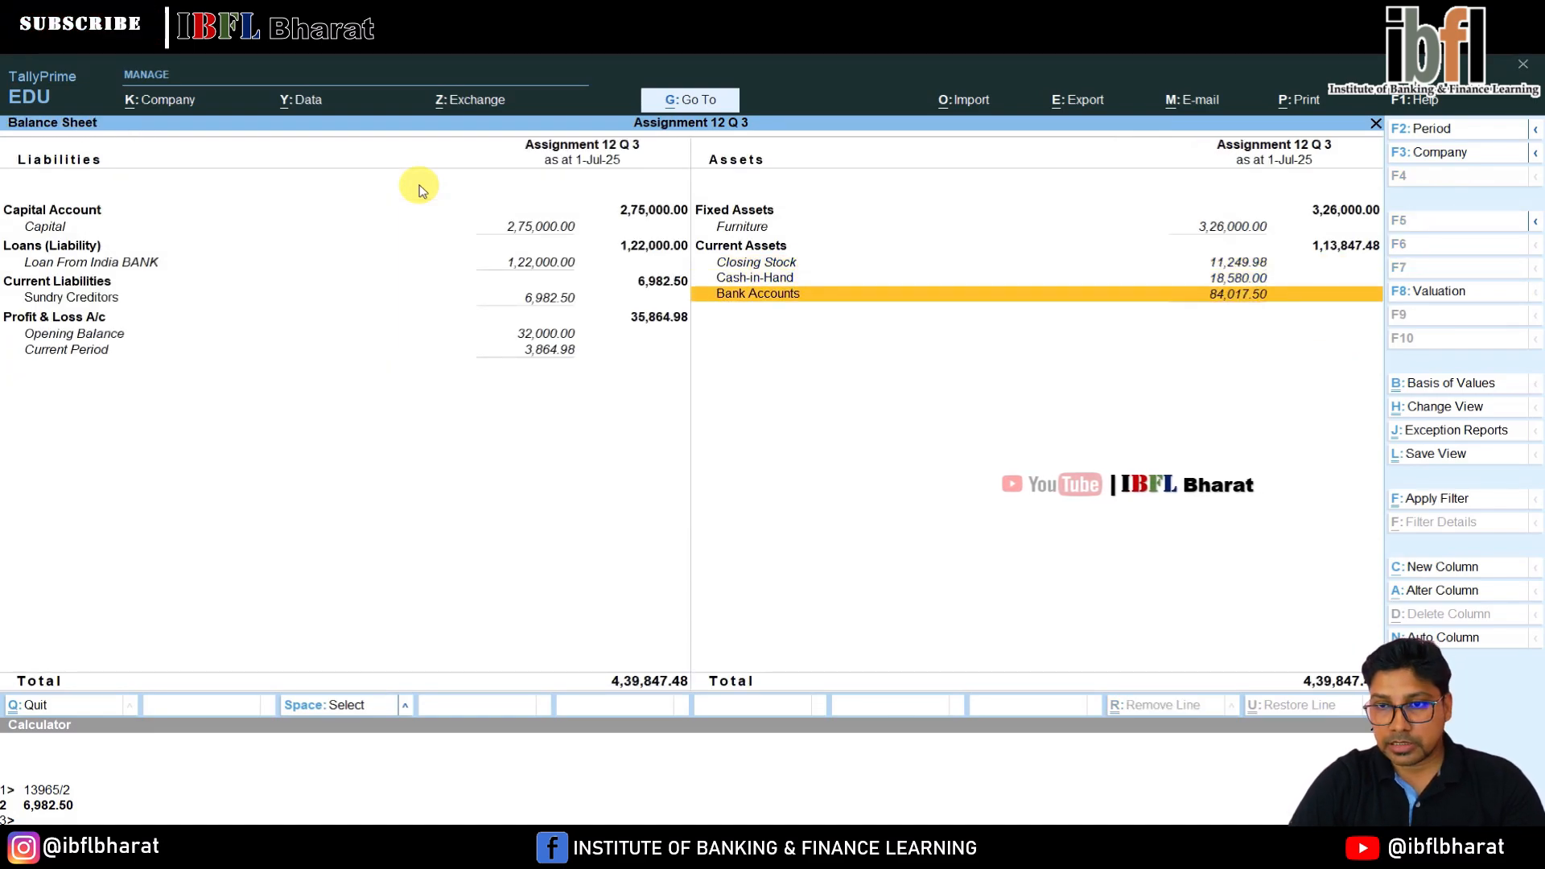
key(Up)
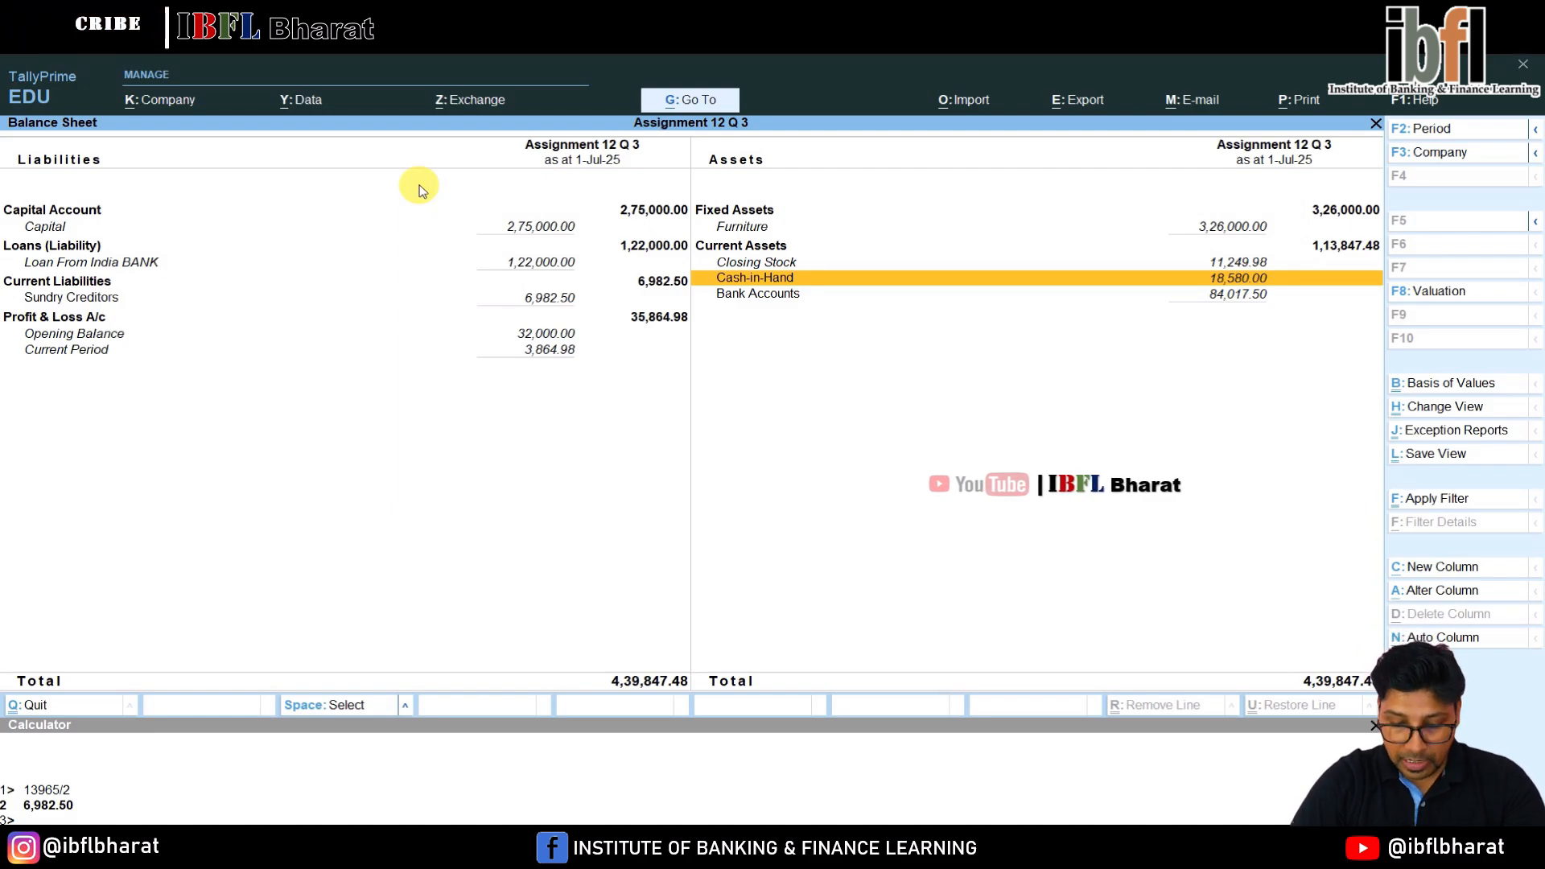
key(Escape)
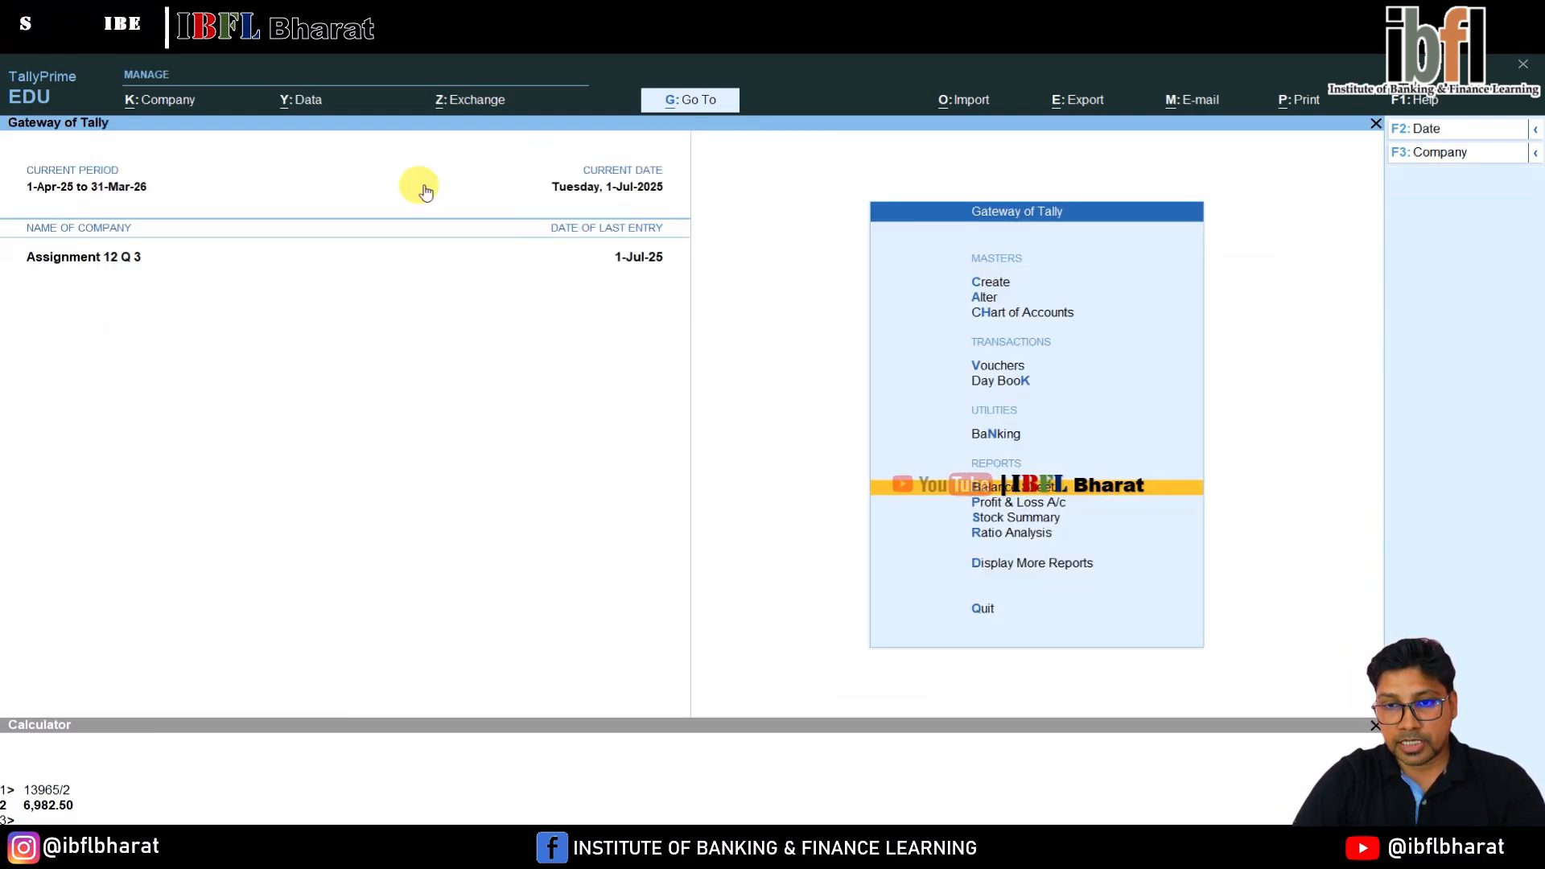
Open the Day Book and set its period from 1-Apr-25 to 1-Jul-25.
key(Up)
key(Up)
key(Up)
key(Down)
key(Return)
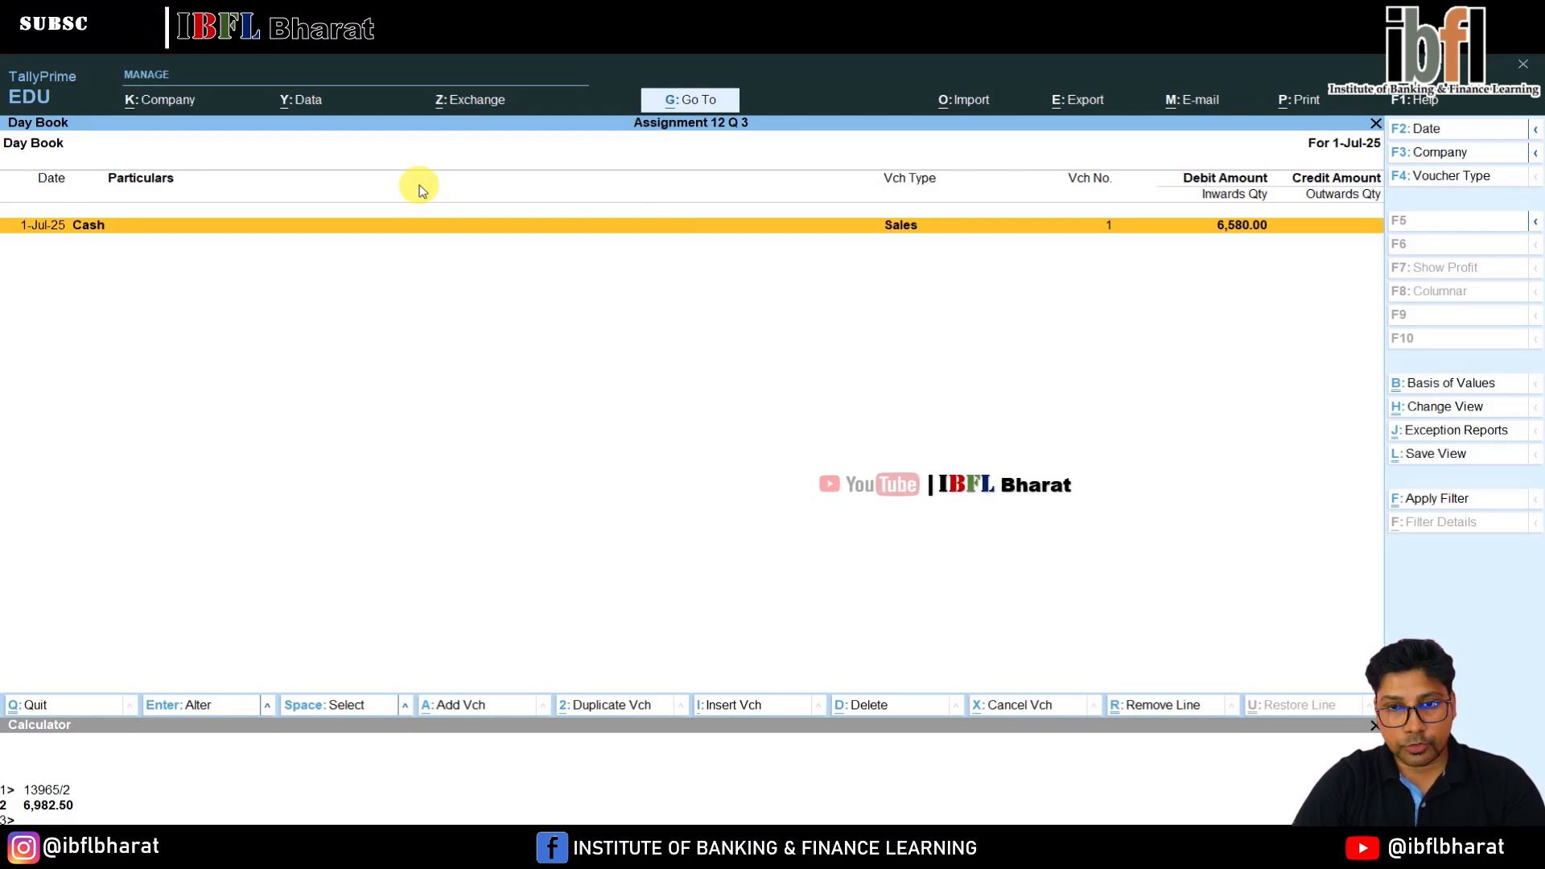
key(F2)
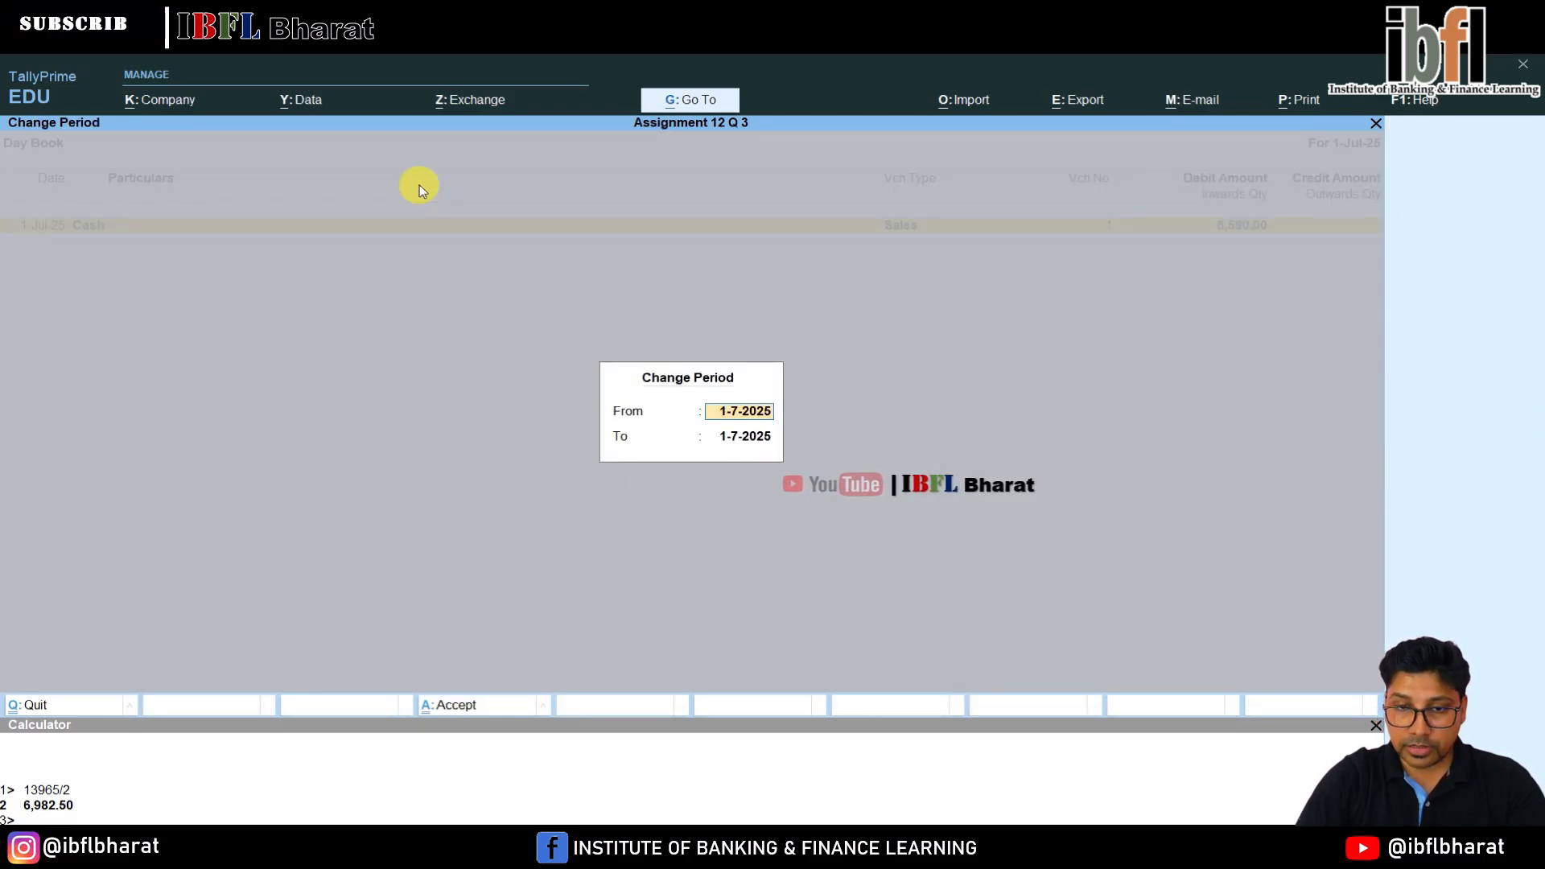
text(1-4)
key(Return)
key(Return)
Open the 1-May-25 manufacturing journal for Chocolate Cake, review its additional costs, and return to the main menu.
key(Down)
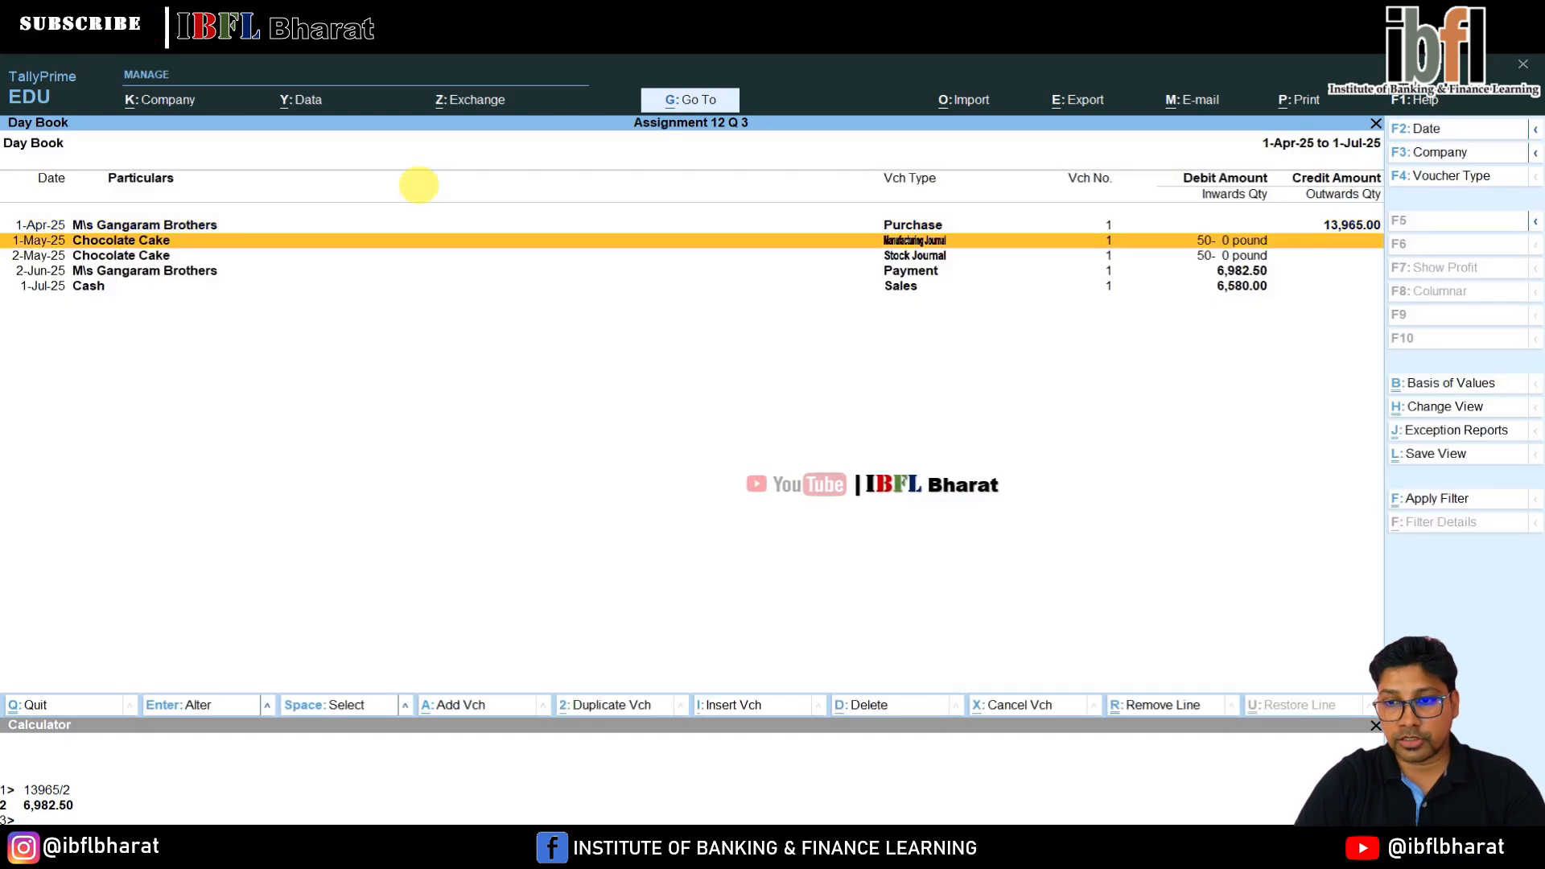
key(Return)
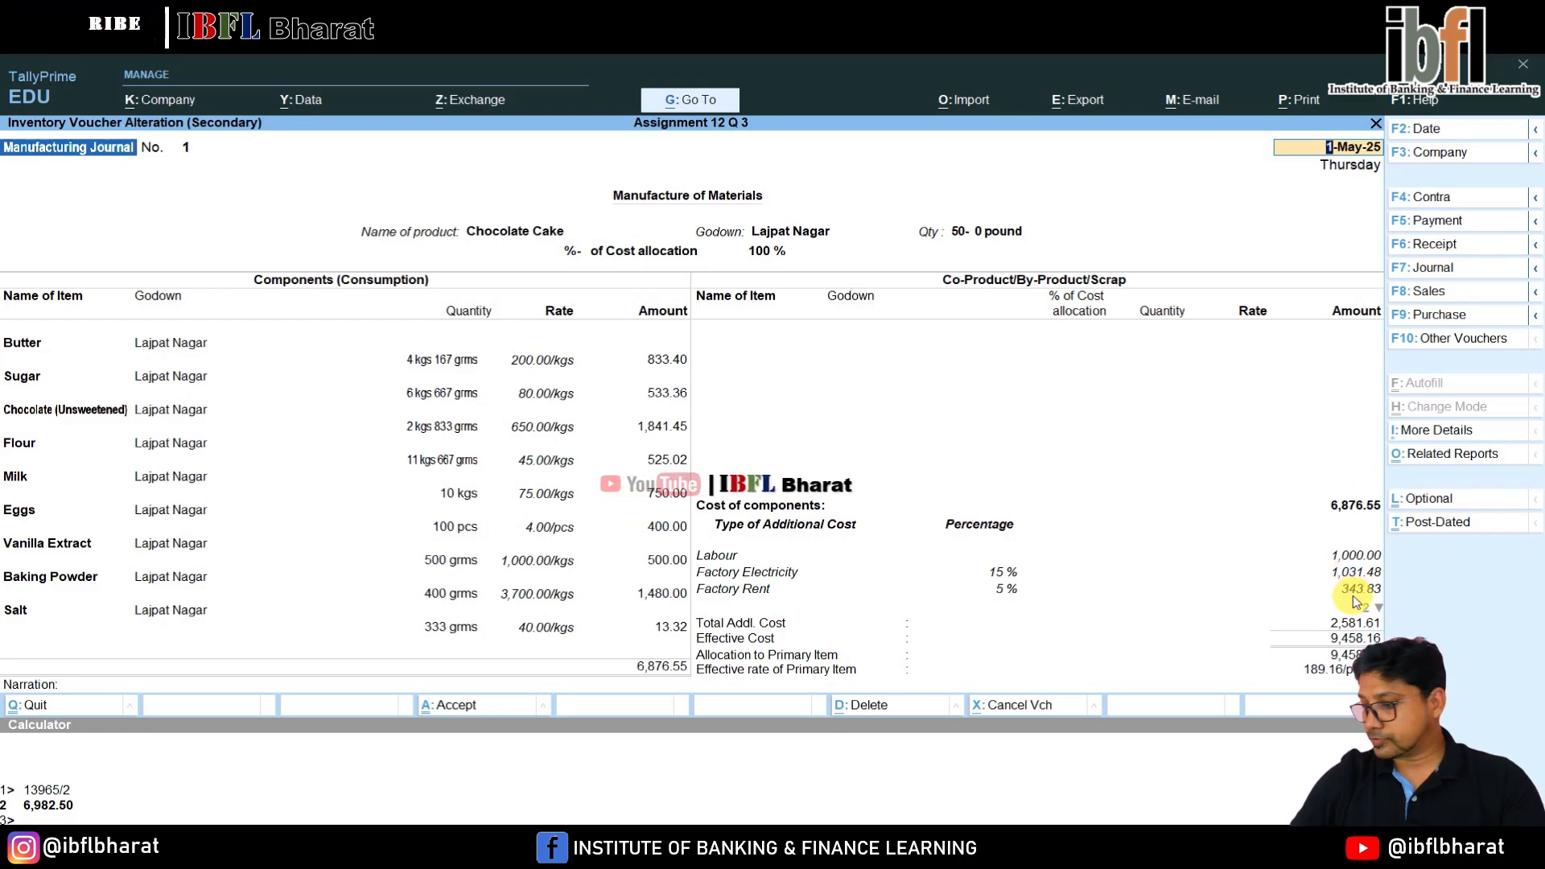
key(Escape)
key(Escape)
Open the Profit & Loss A/c in detailed view and check the Direct Expenses ledgers for recorded amounts.
key(Down)
key(Down)
key(Down)
key(Down)
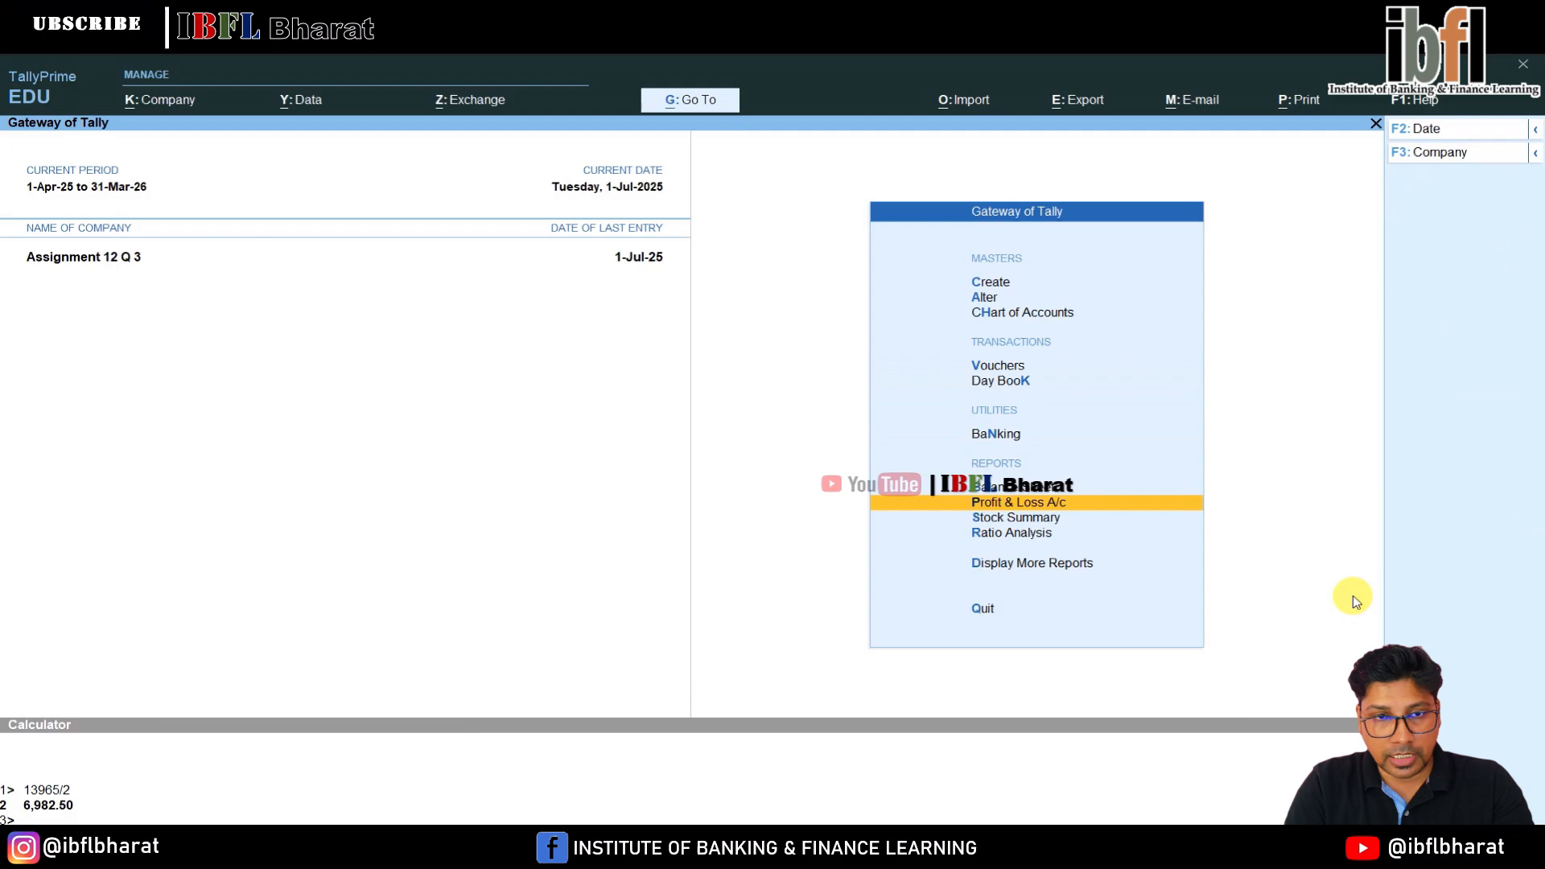
key(Return)
key(alt+F5)
key(Down)
key(Down)
key(Down)
key(Down)
key(Down)
key(Down)
key(Down)
key(Down)
key(Down)
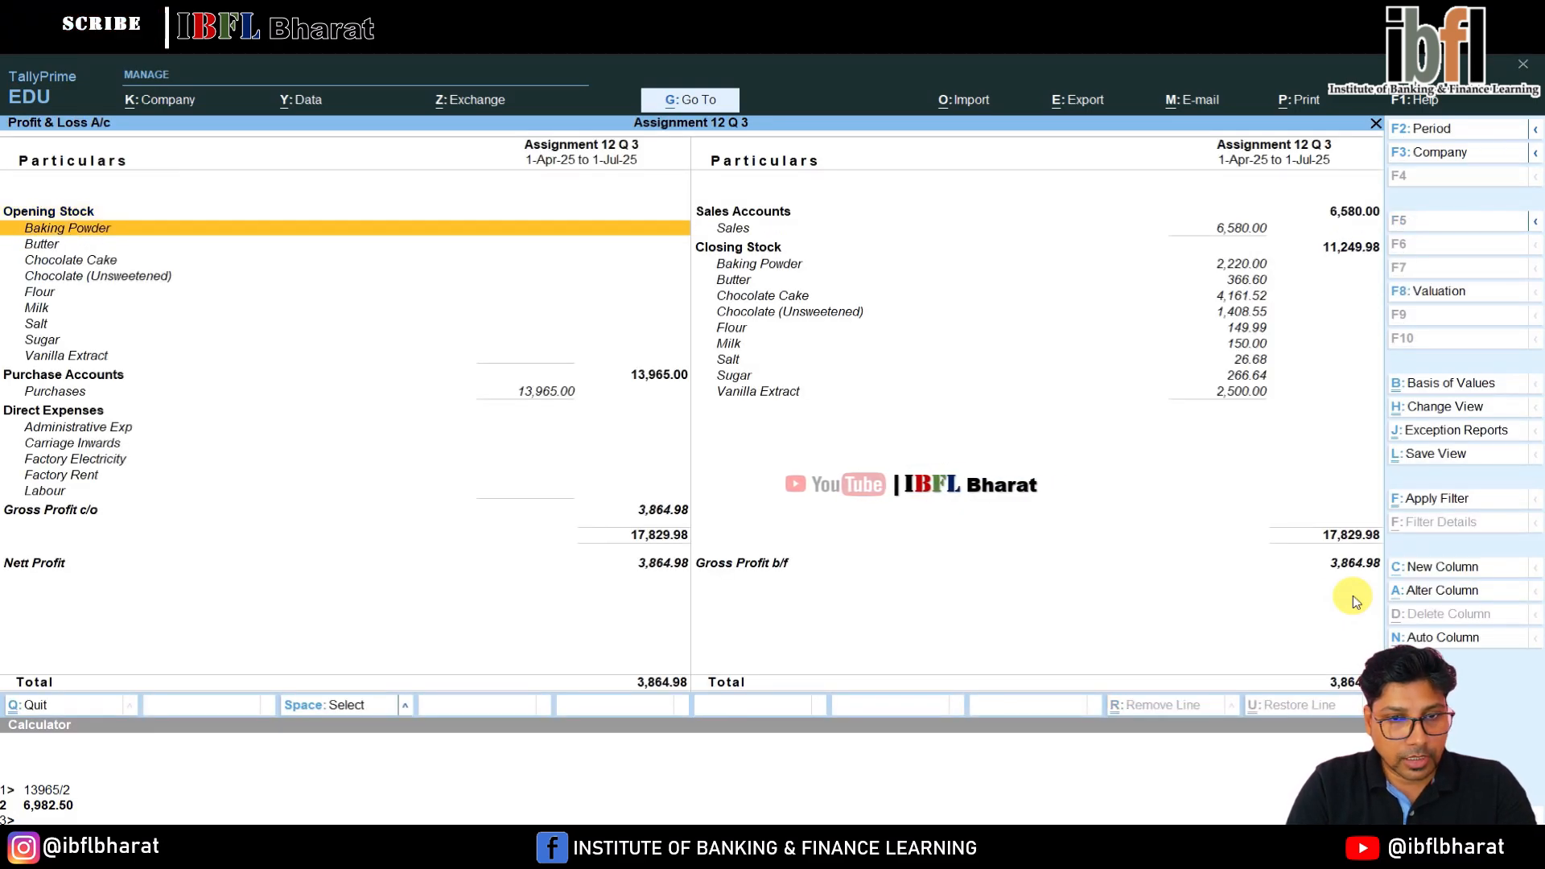
key(Down)
key(Down)
key(Down)
key(Down)
key(Down)
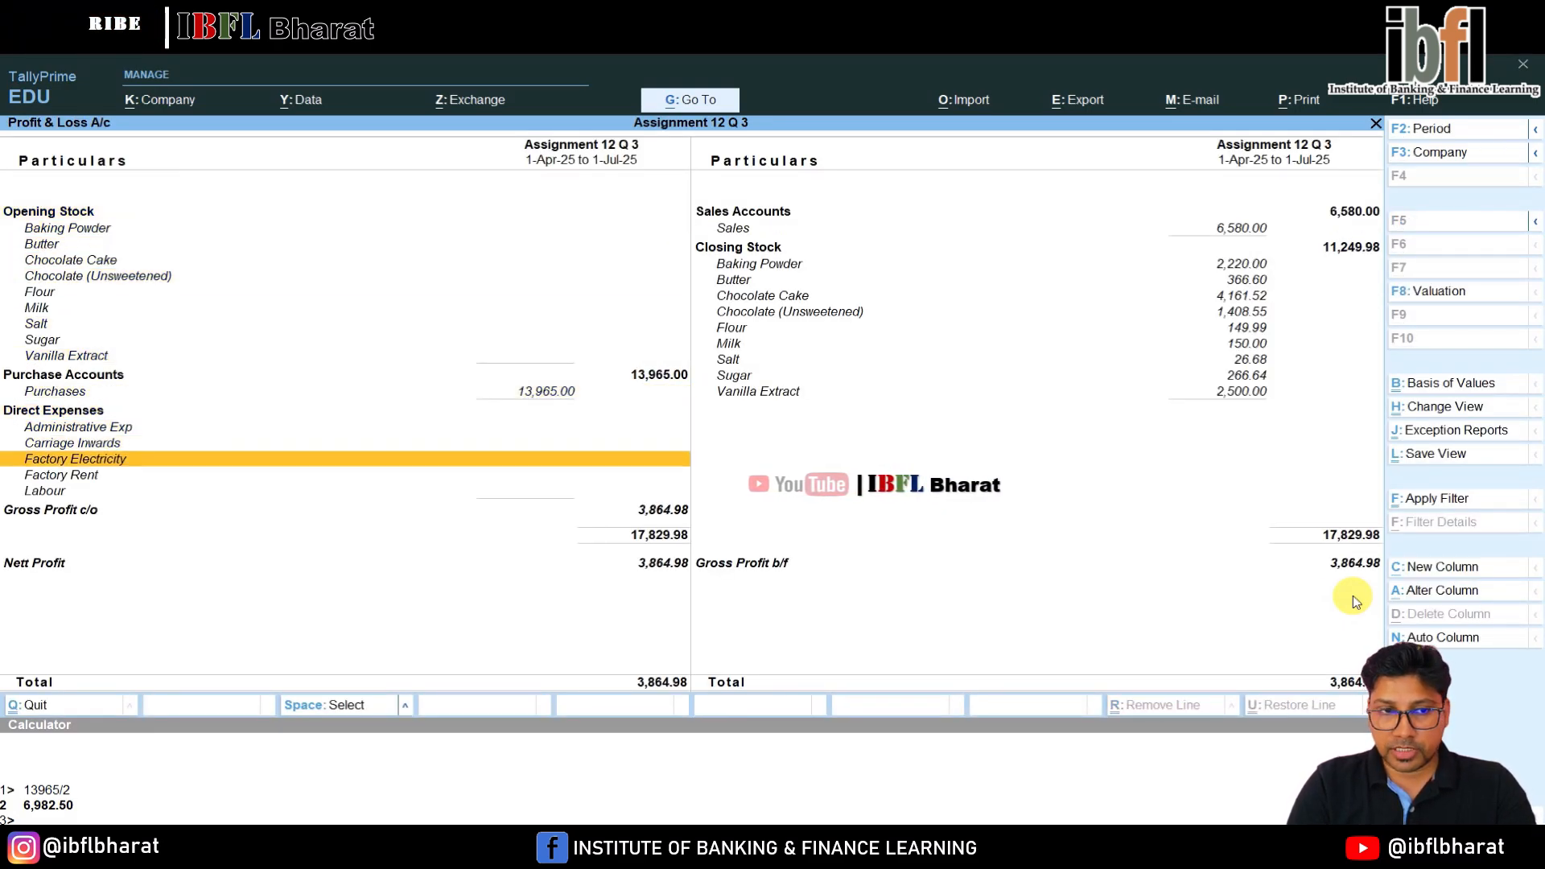
key(Up)
key(Up)
key(Up)
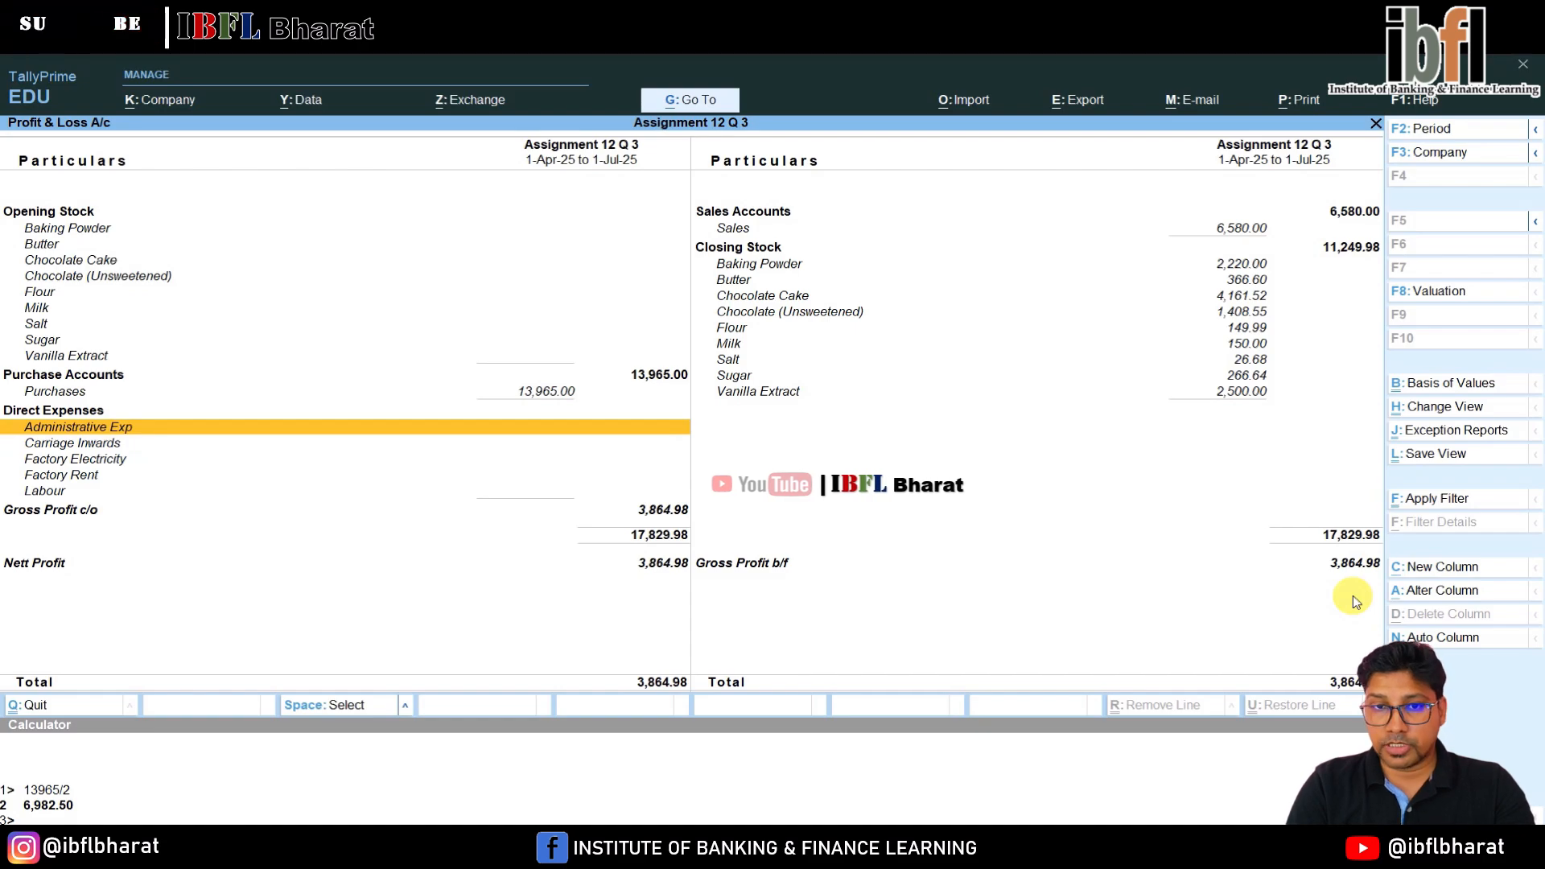
Close the report, start a Payment voucher dated 1-Jul-25, and debit Labour with 1,000.
key(Escape)
key(Up)
key(Up)
key(Up)
key(Up)
key(Return)
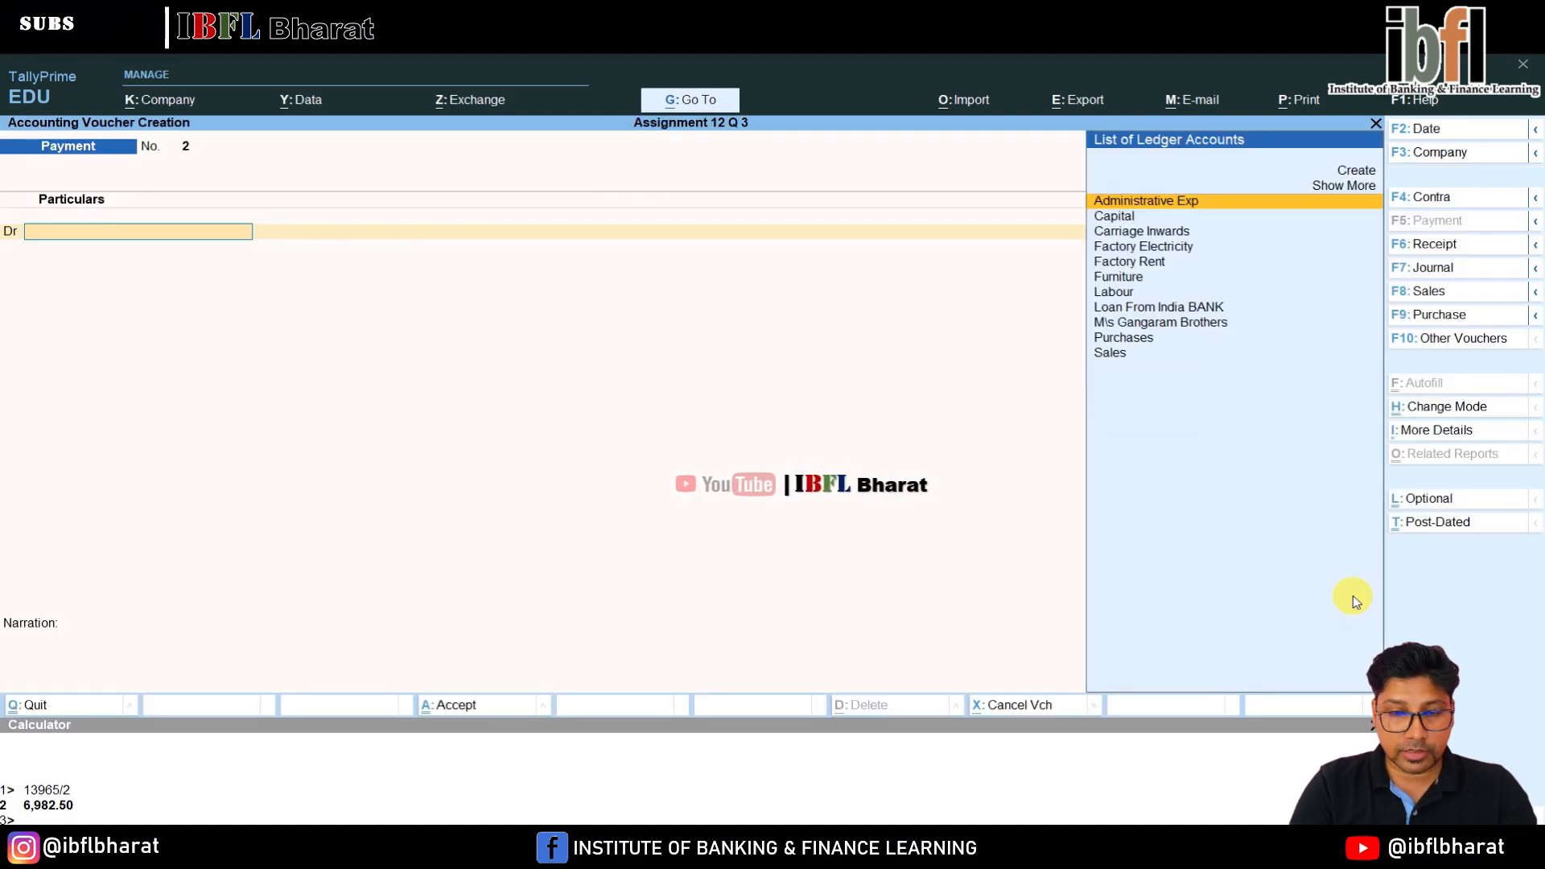
key(Down)
key(Down)
key(Down)
key(Down)
key(Down)
key(Down)
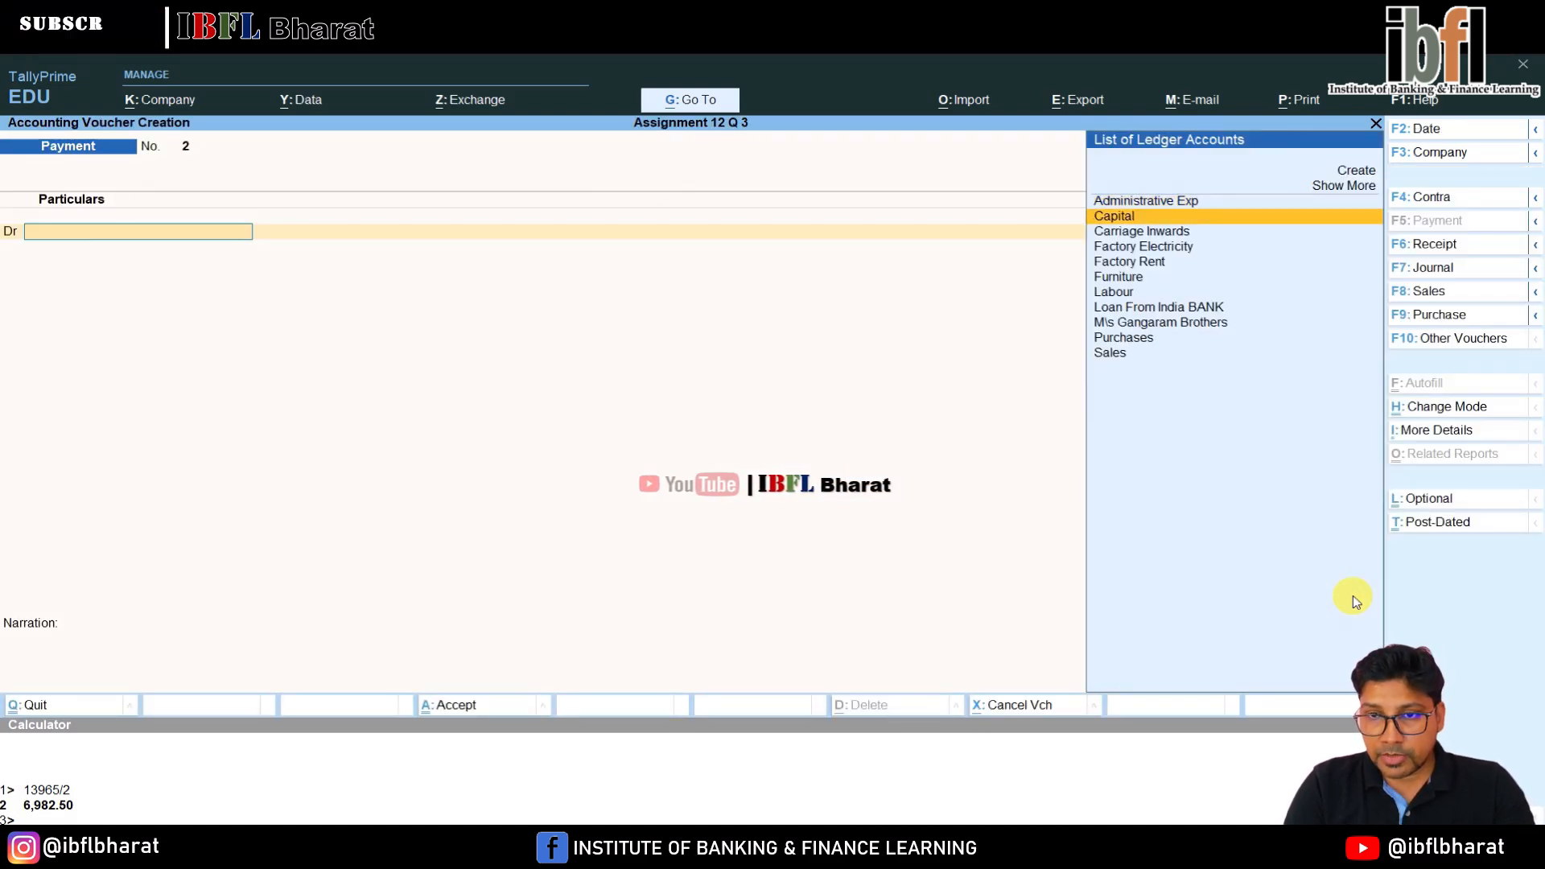
key(Return)
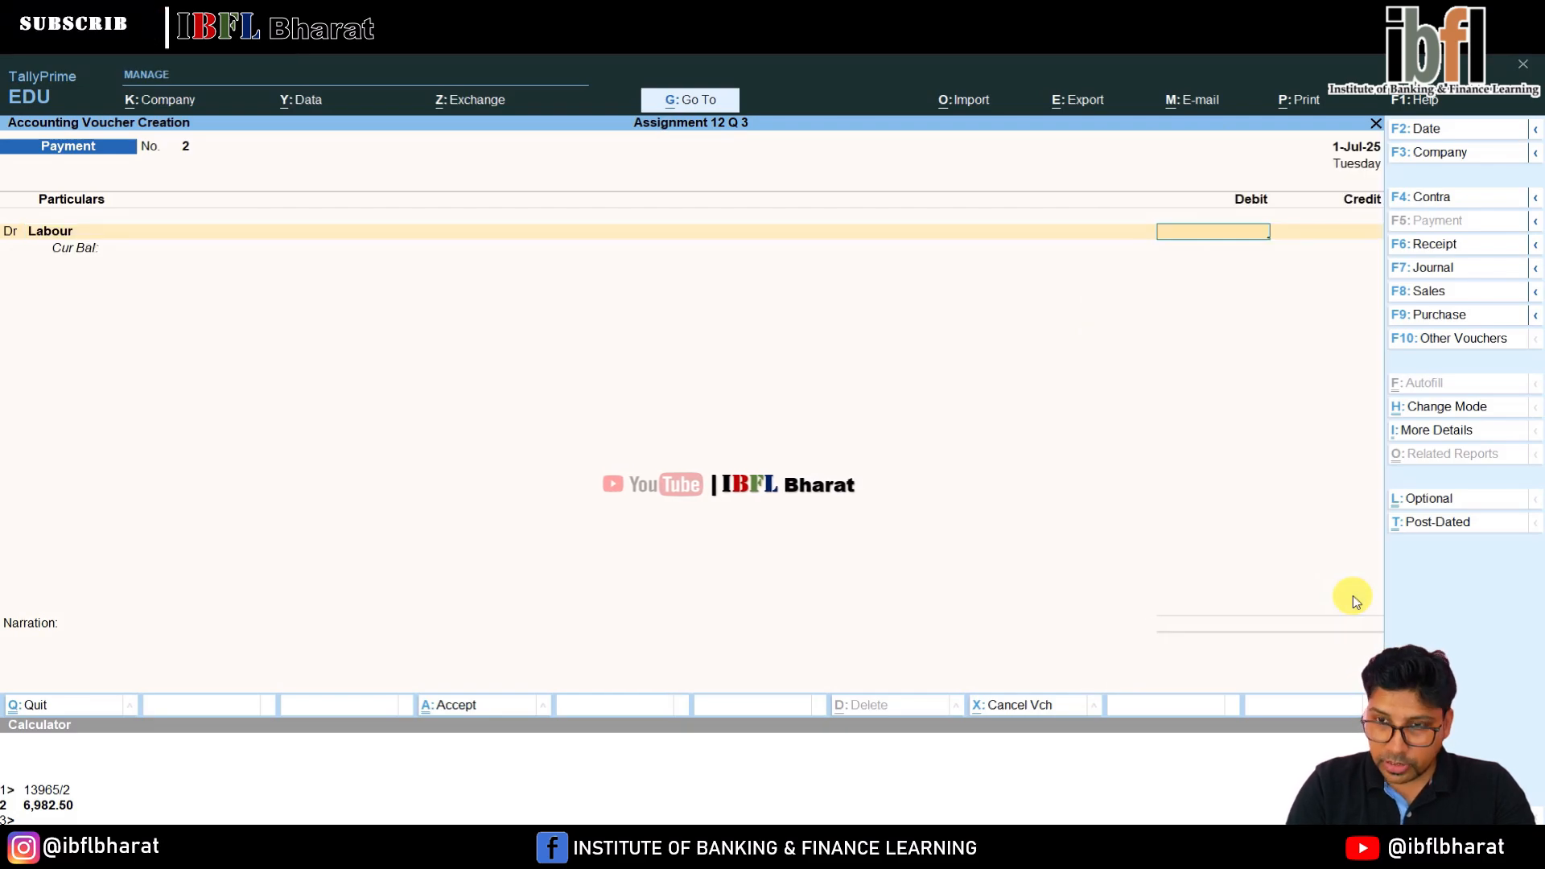
text(1000)
key(Return)
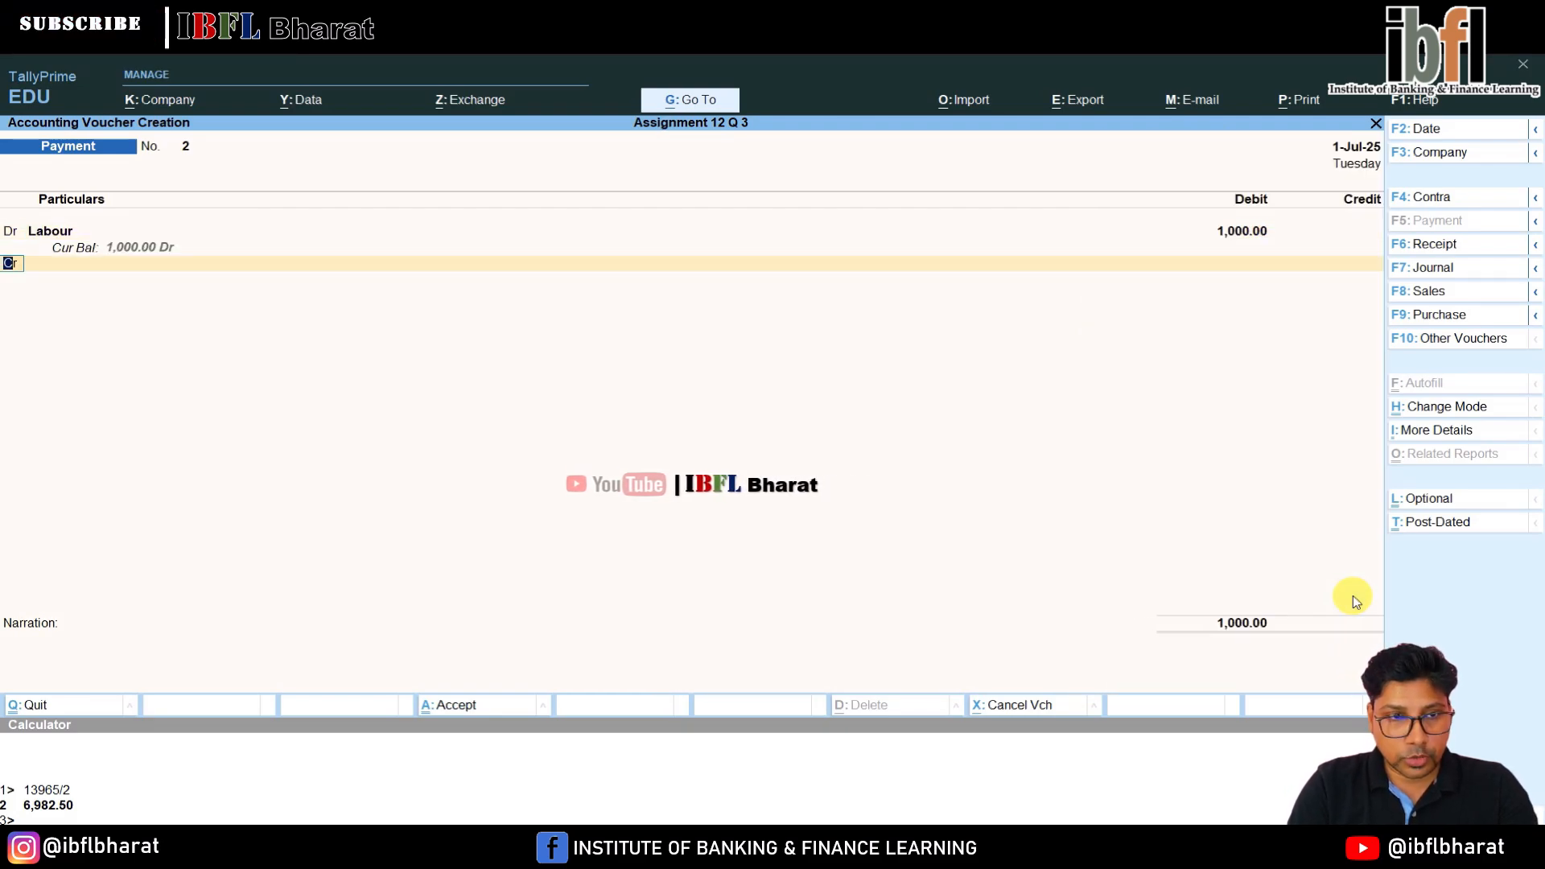
Add a debit line for Factory Electricity with 1,031.48 in the payment voucher.
key(d)
key(Return)
text(Fa)
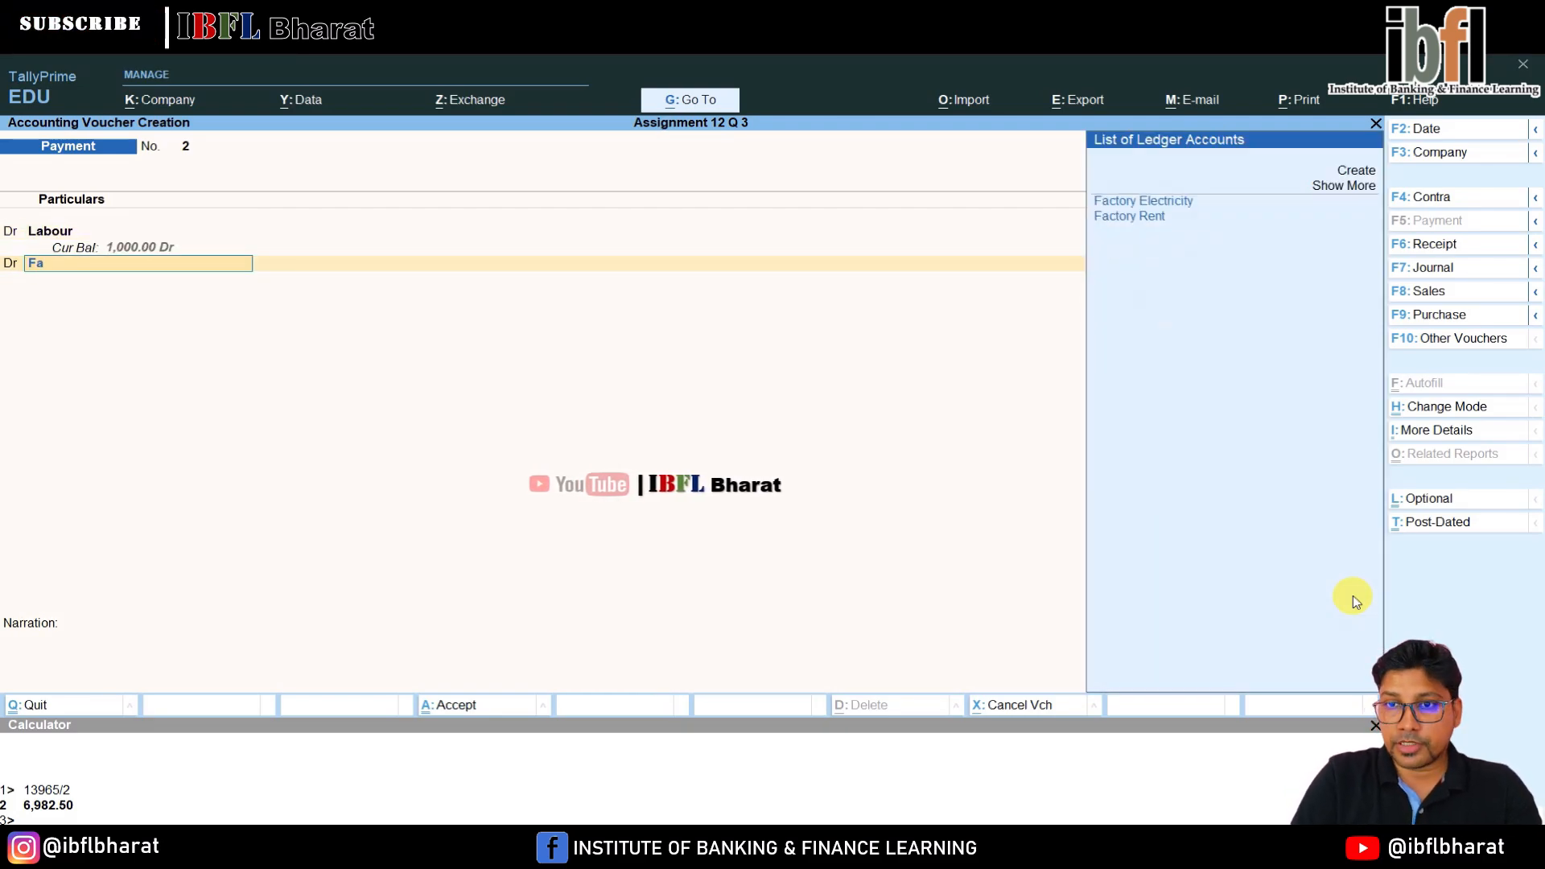
key(Return)
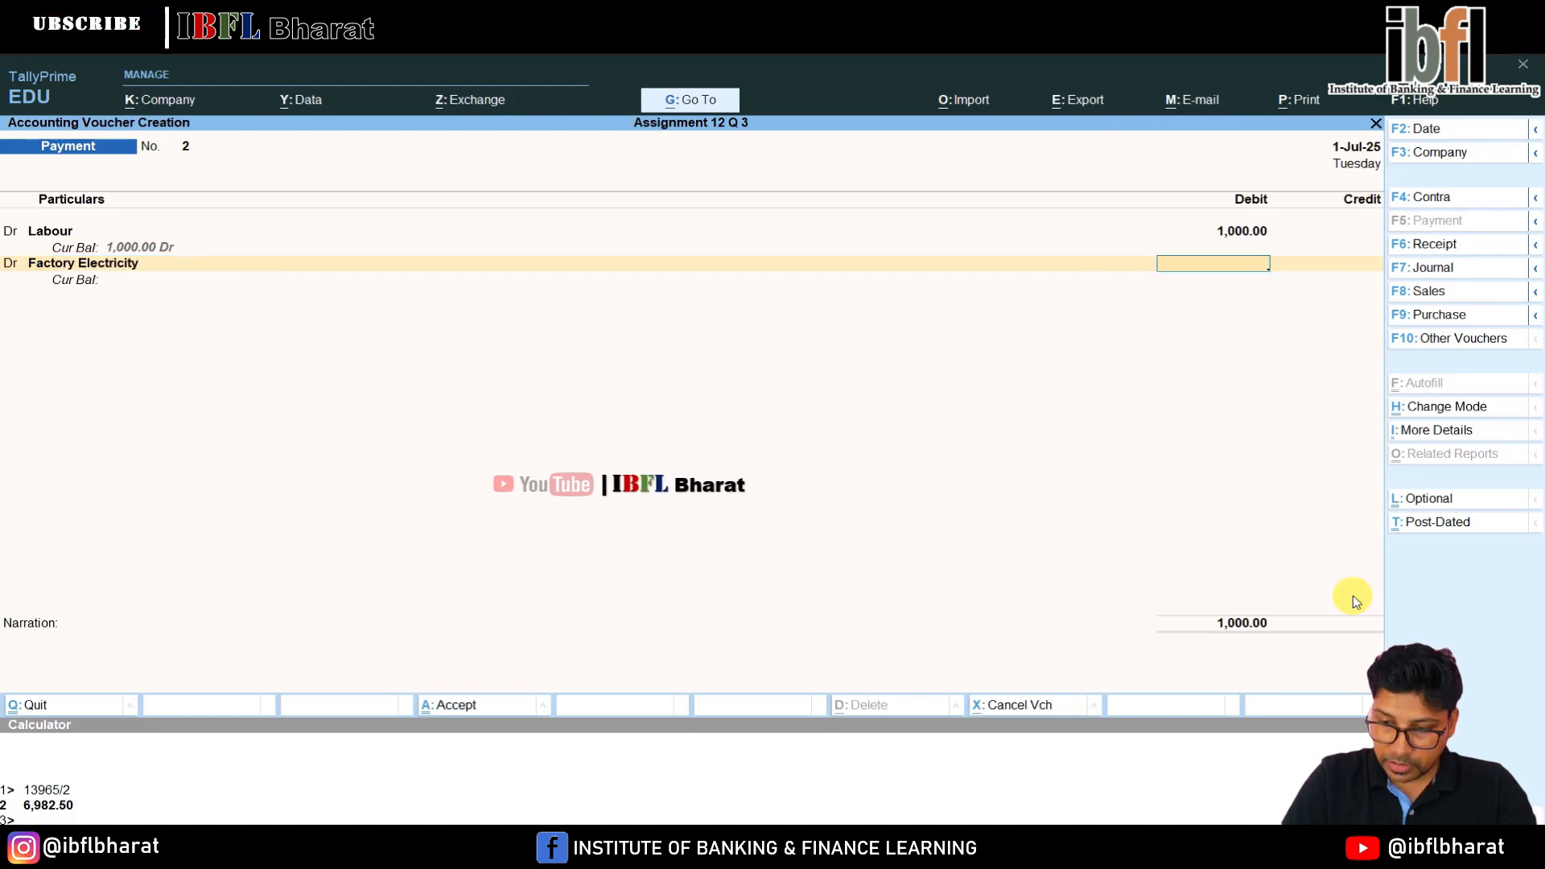
text(1,031.48)
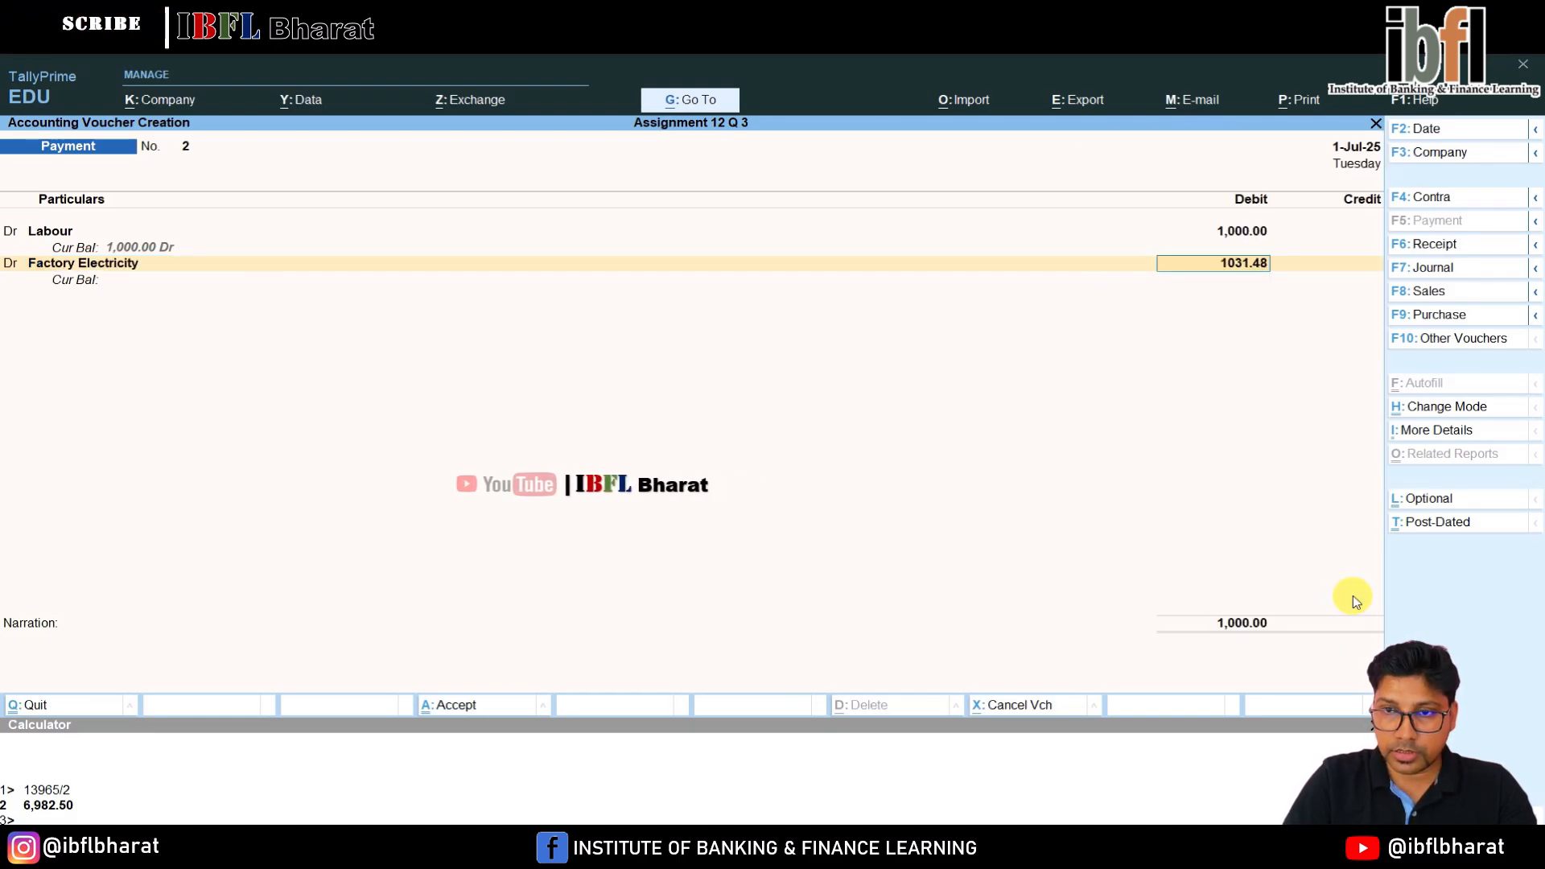
key(Return)
Add a debit line for Factory Rent with 343.83 in the payment voucher.
text(d)
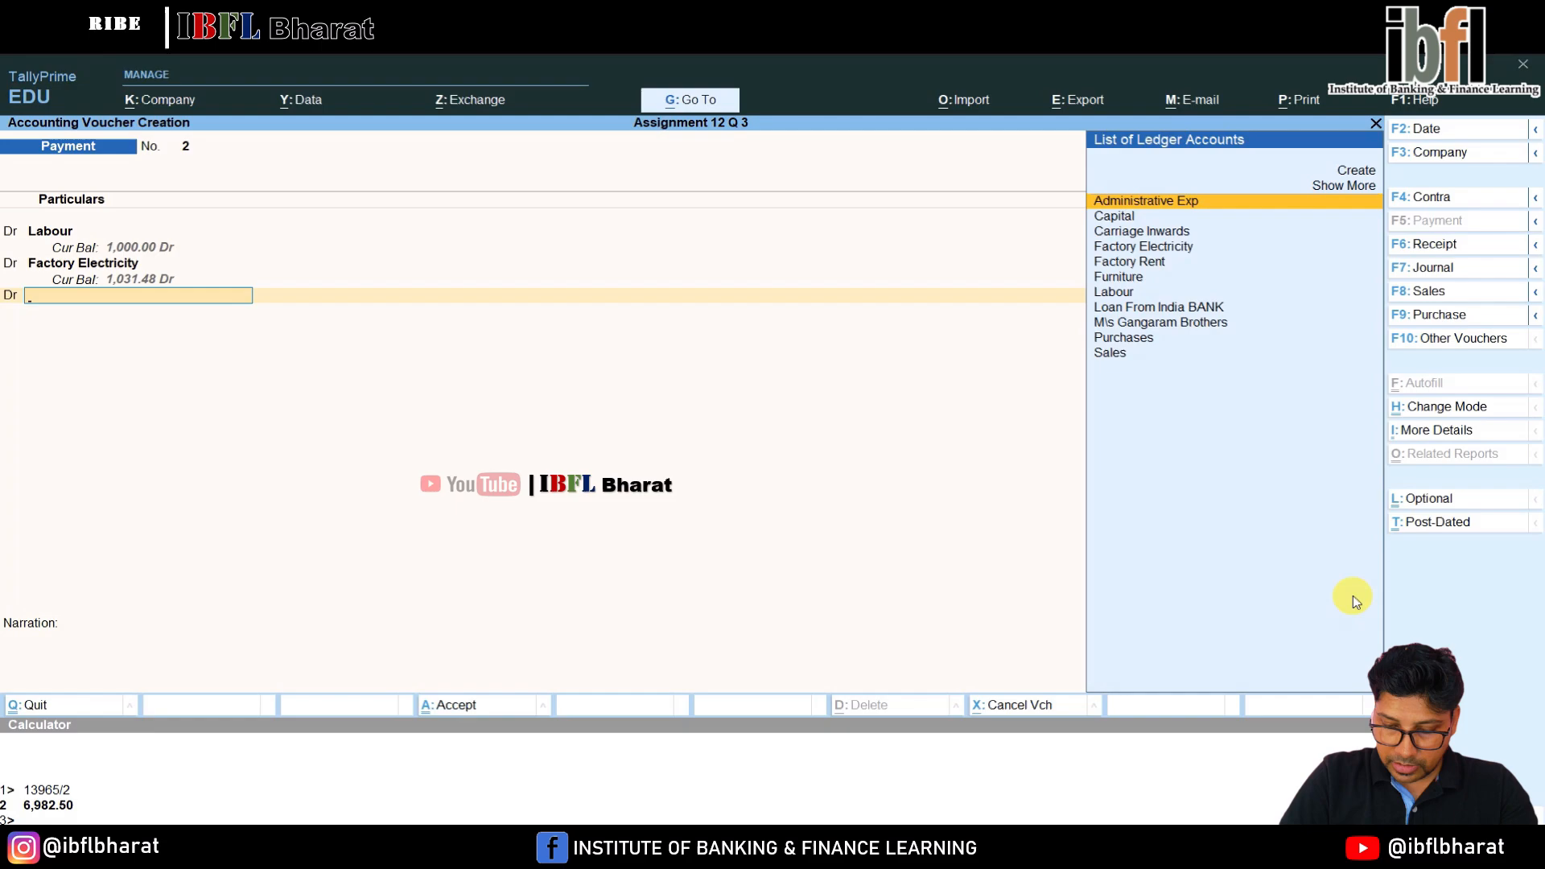
key(Down)
key(Down)
key(Down)
key(Down)
key(Return)
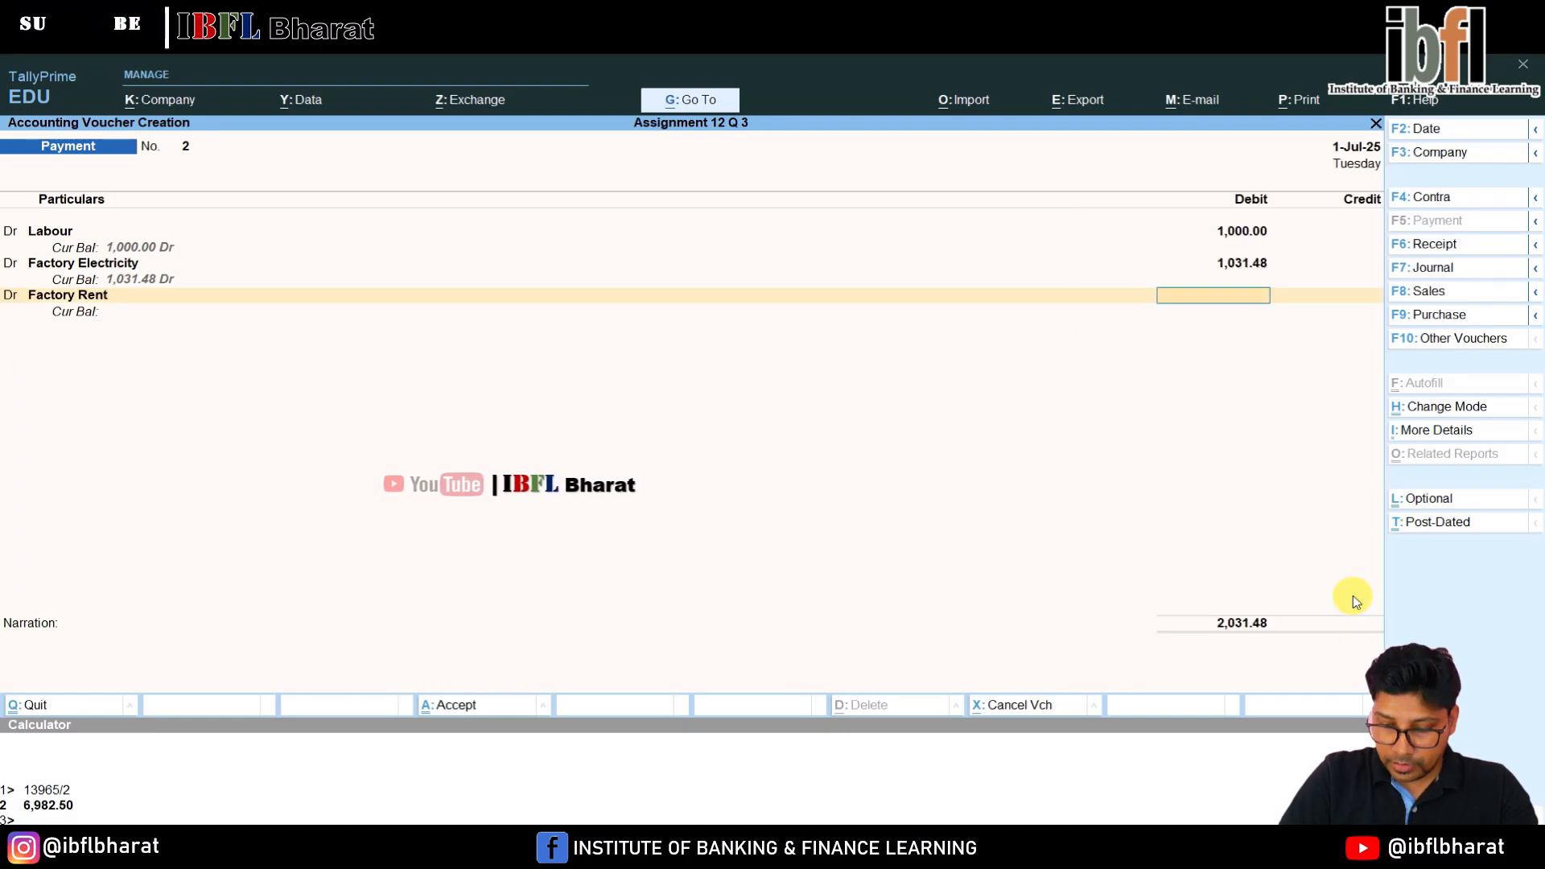
text(343.)
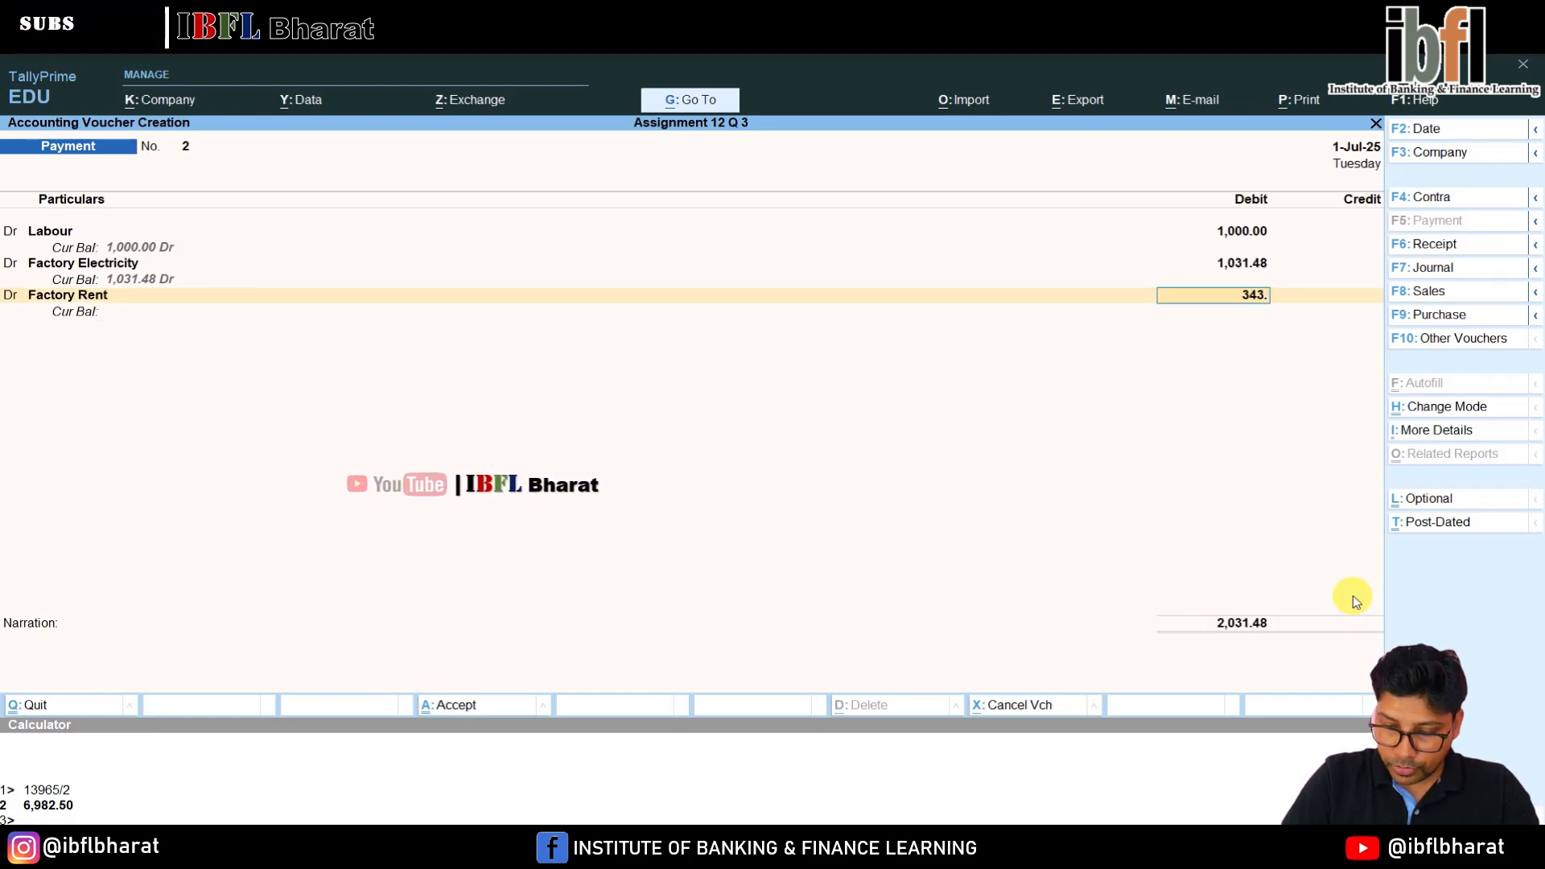
text(83)
key(Return)
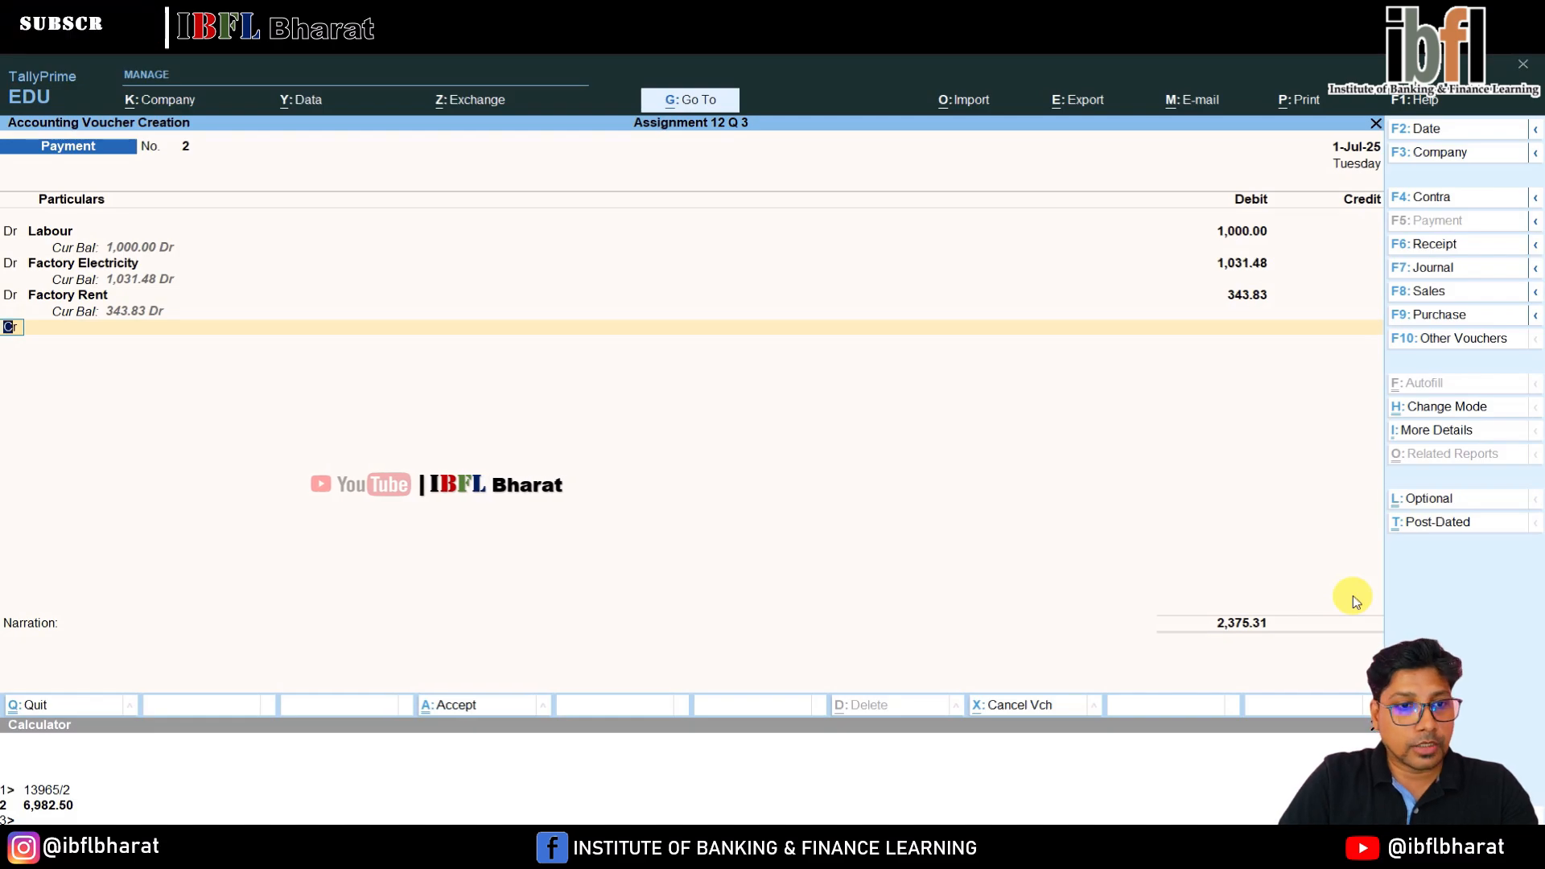
Add a debit line for Administrative Exp with 137.53 in the payment voucher.
key(d)
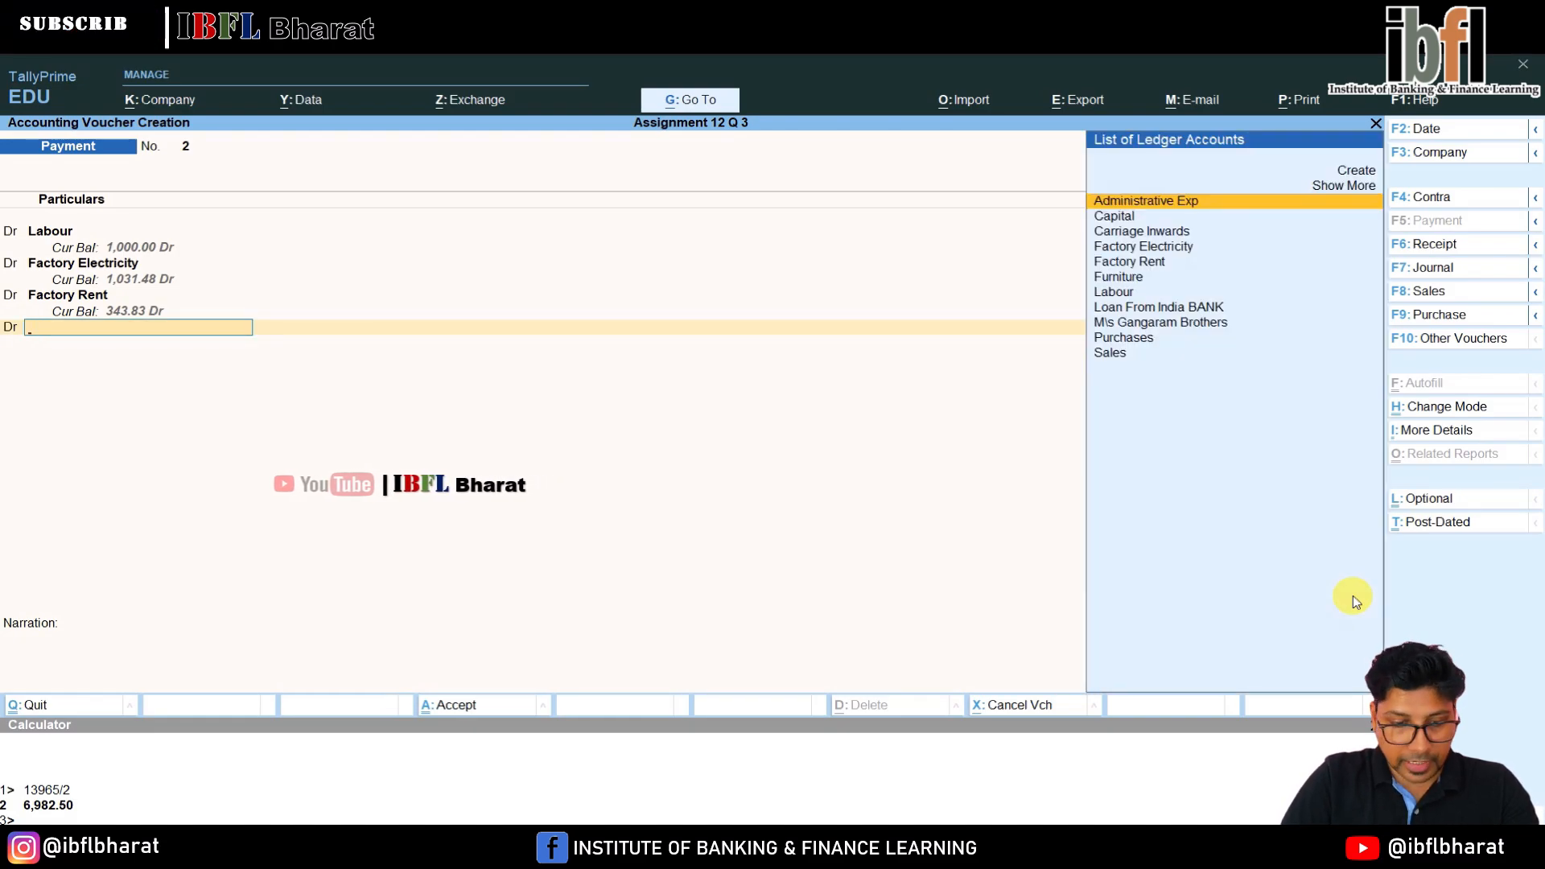
text(adm)
key(Return)
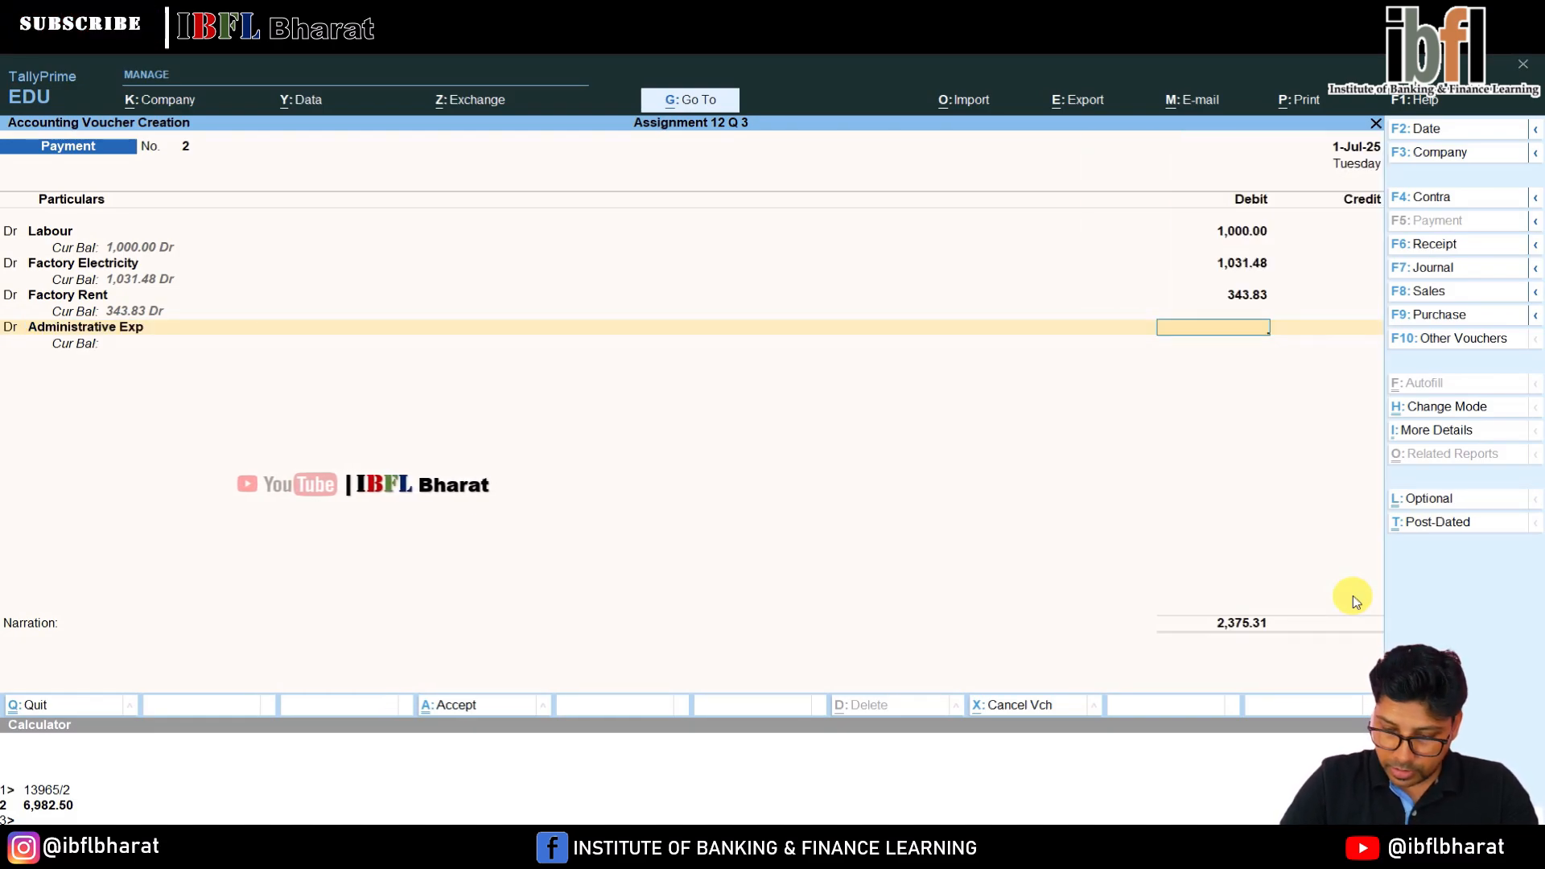
text(137.)
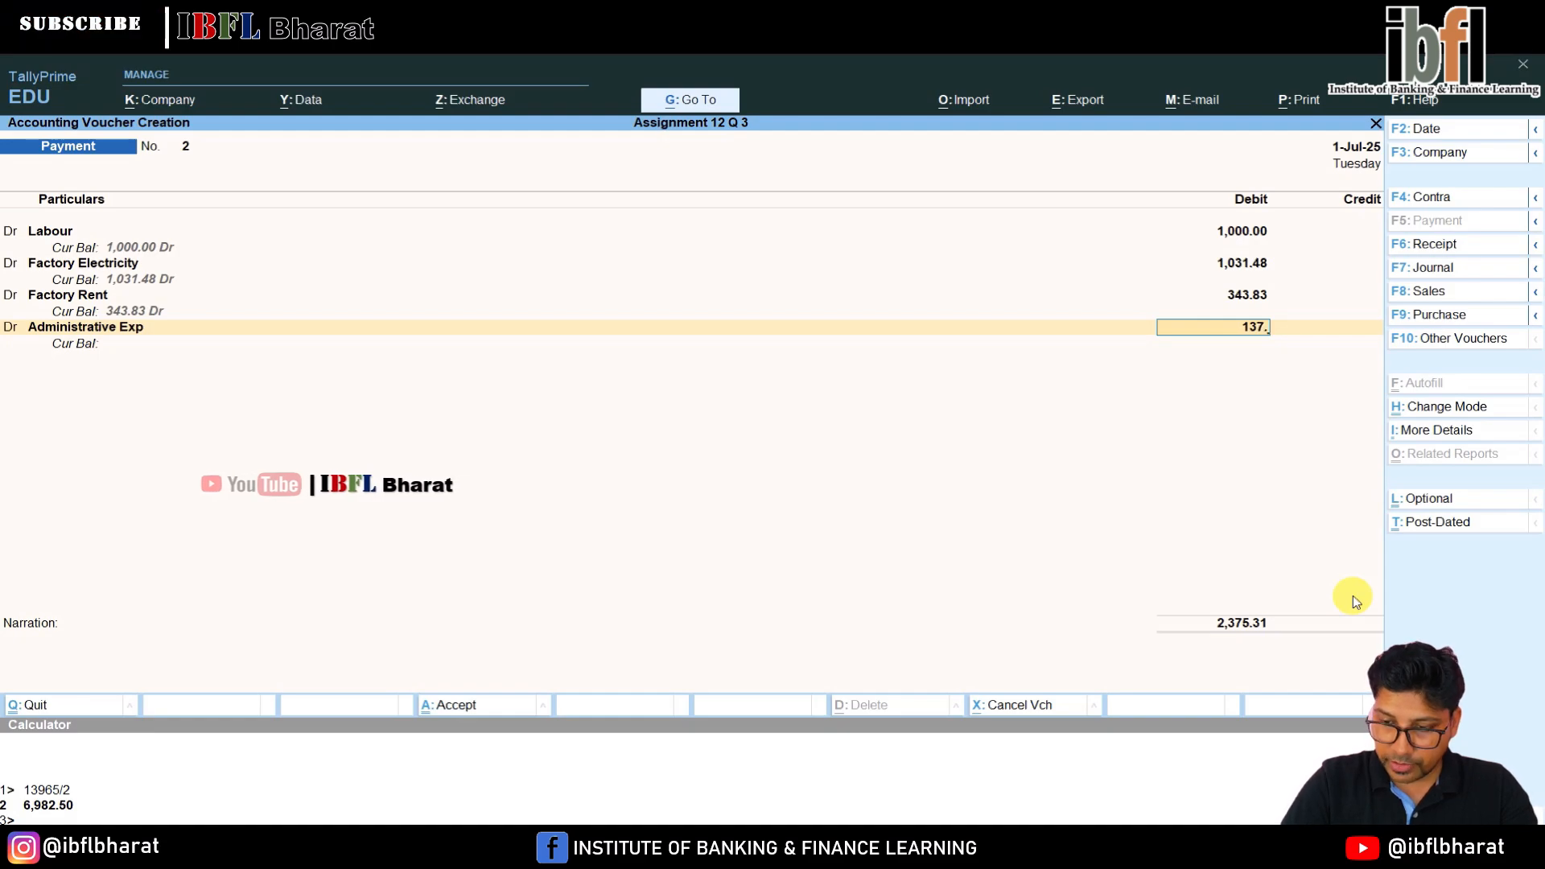
text(53)
key(Return)
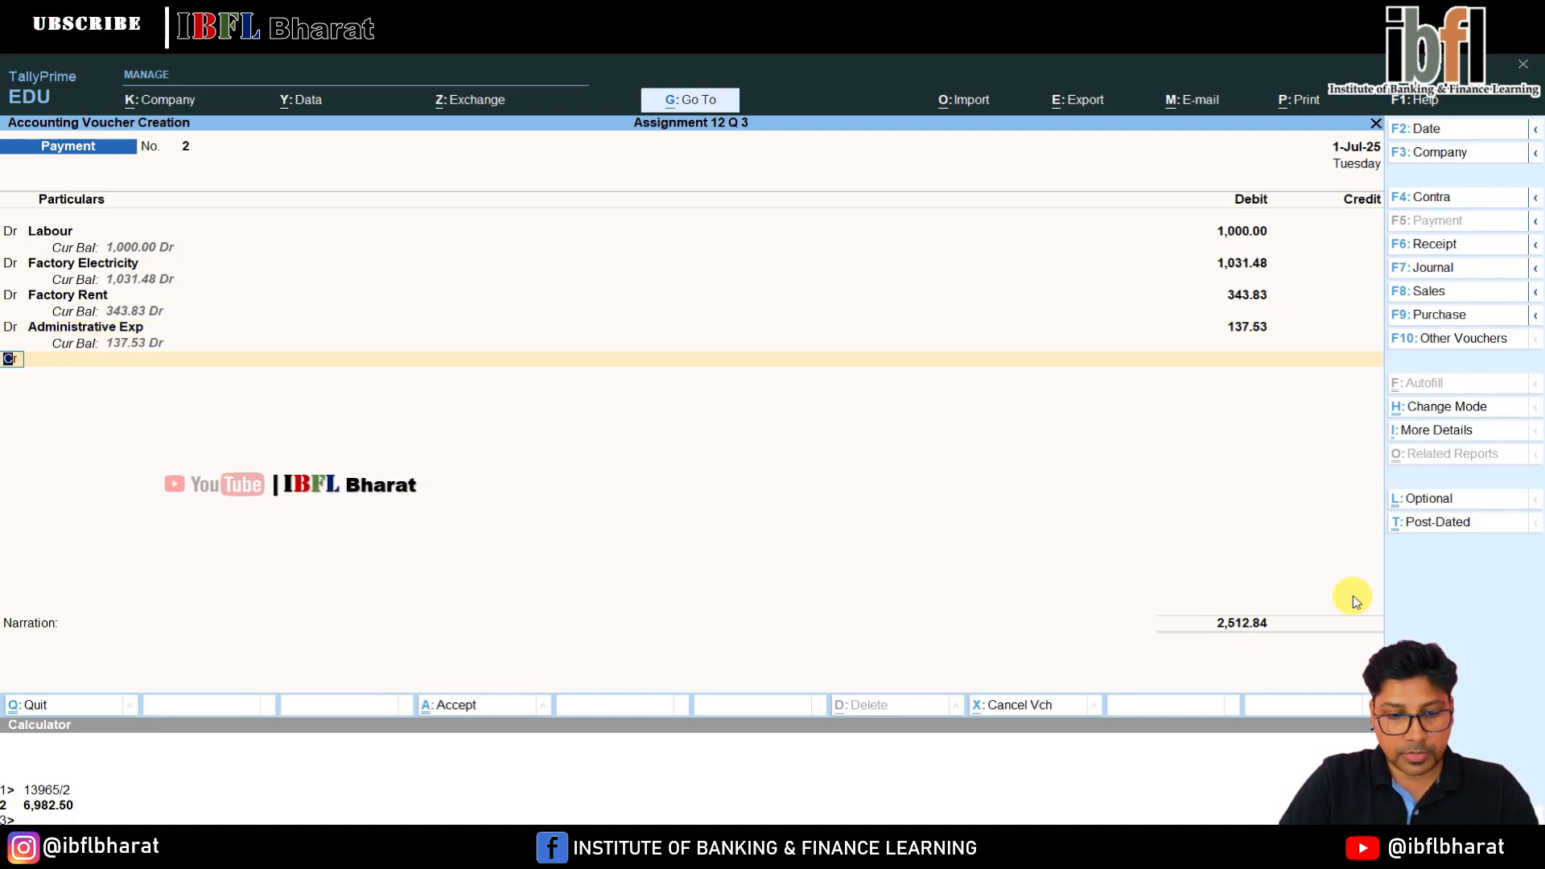
Add a debit line for Carriage Inwards with 68.77 in the payment voucher.
key(Return)
text(c)
key(Down)
key(Return)
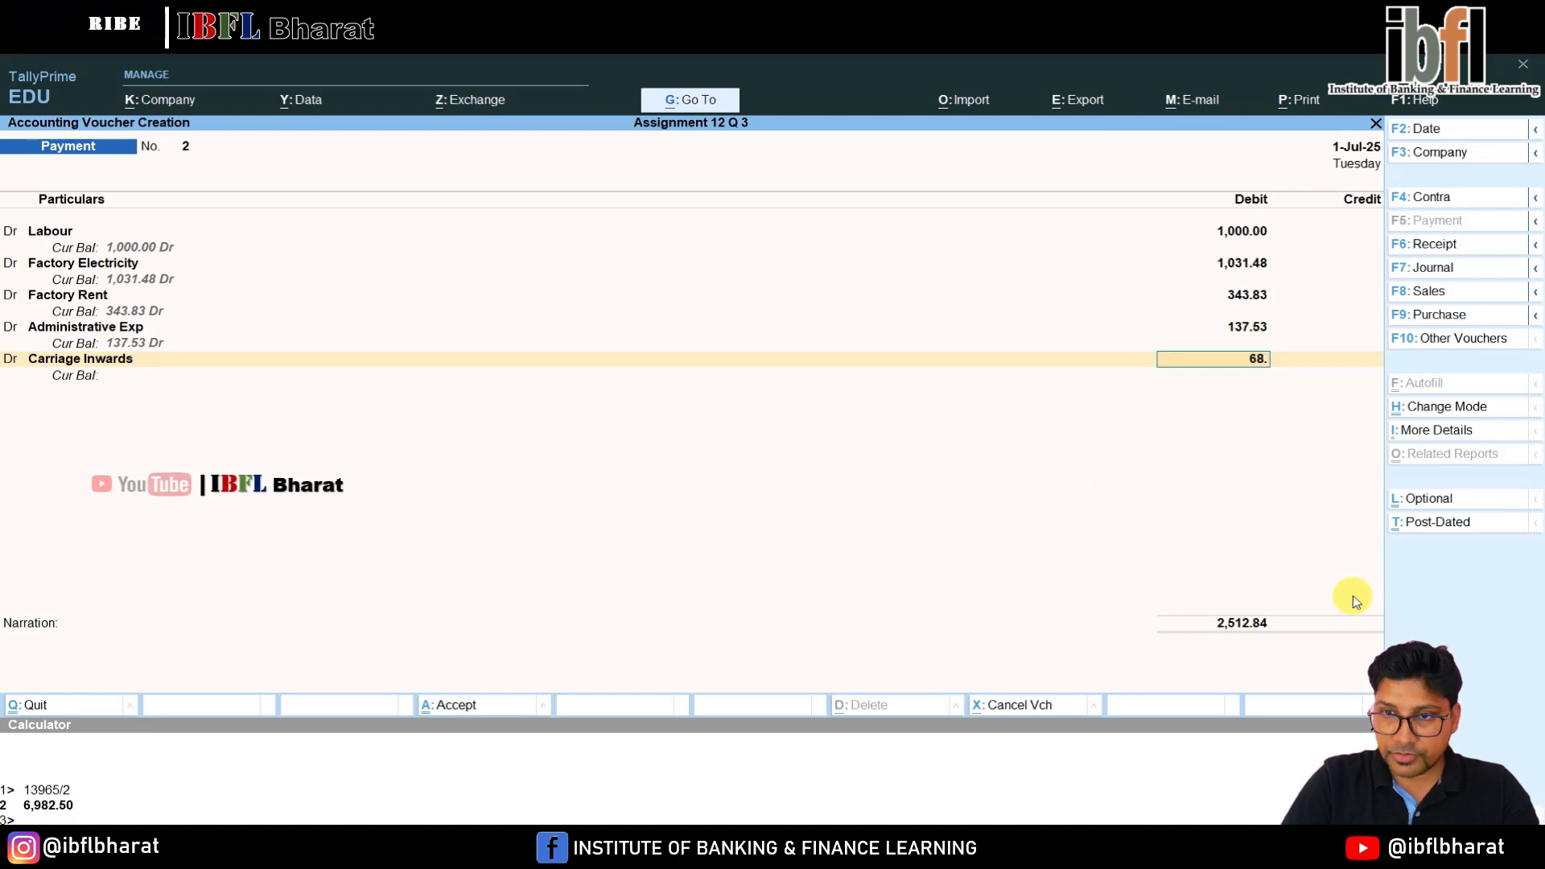
text(68.77)
key(Return)
Credit Cash with 2,581.61, accept the payment voucher without a narration, and return to the main menu.
key(Return)
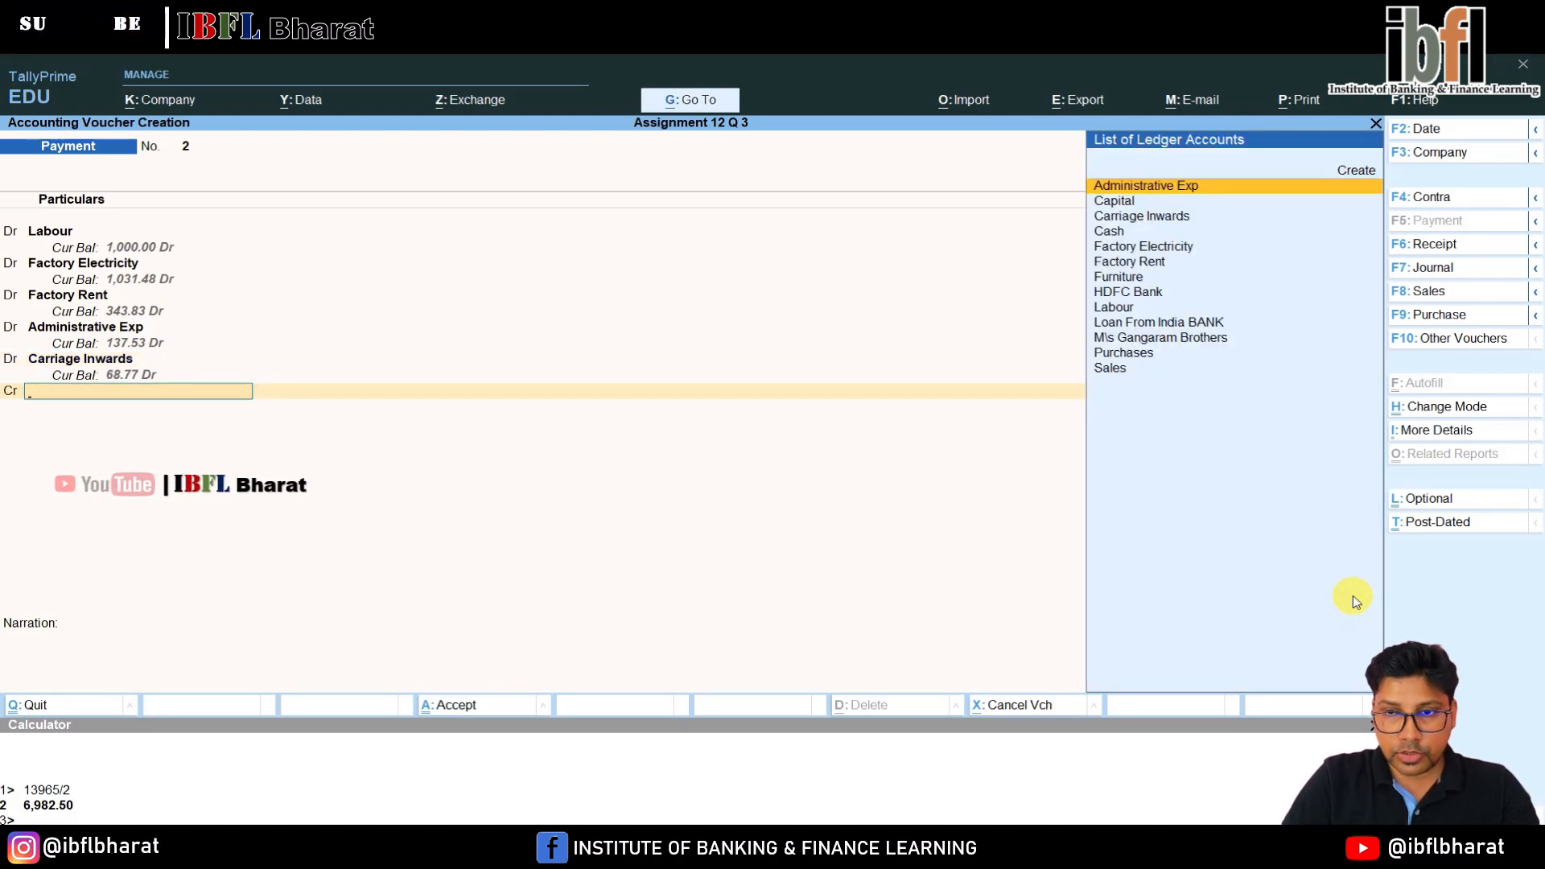
key(Down)
key(Down)
key(Down)
key(Return)
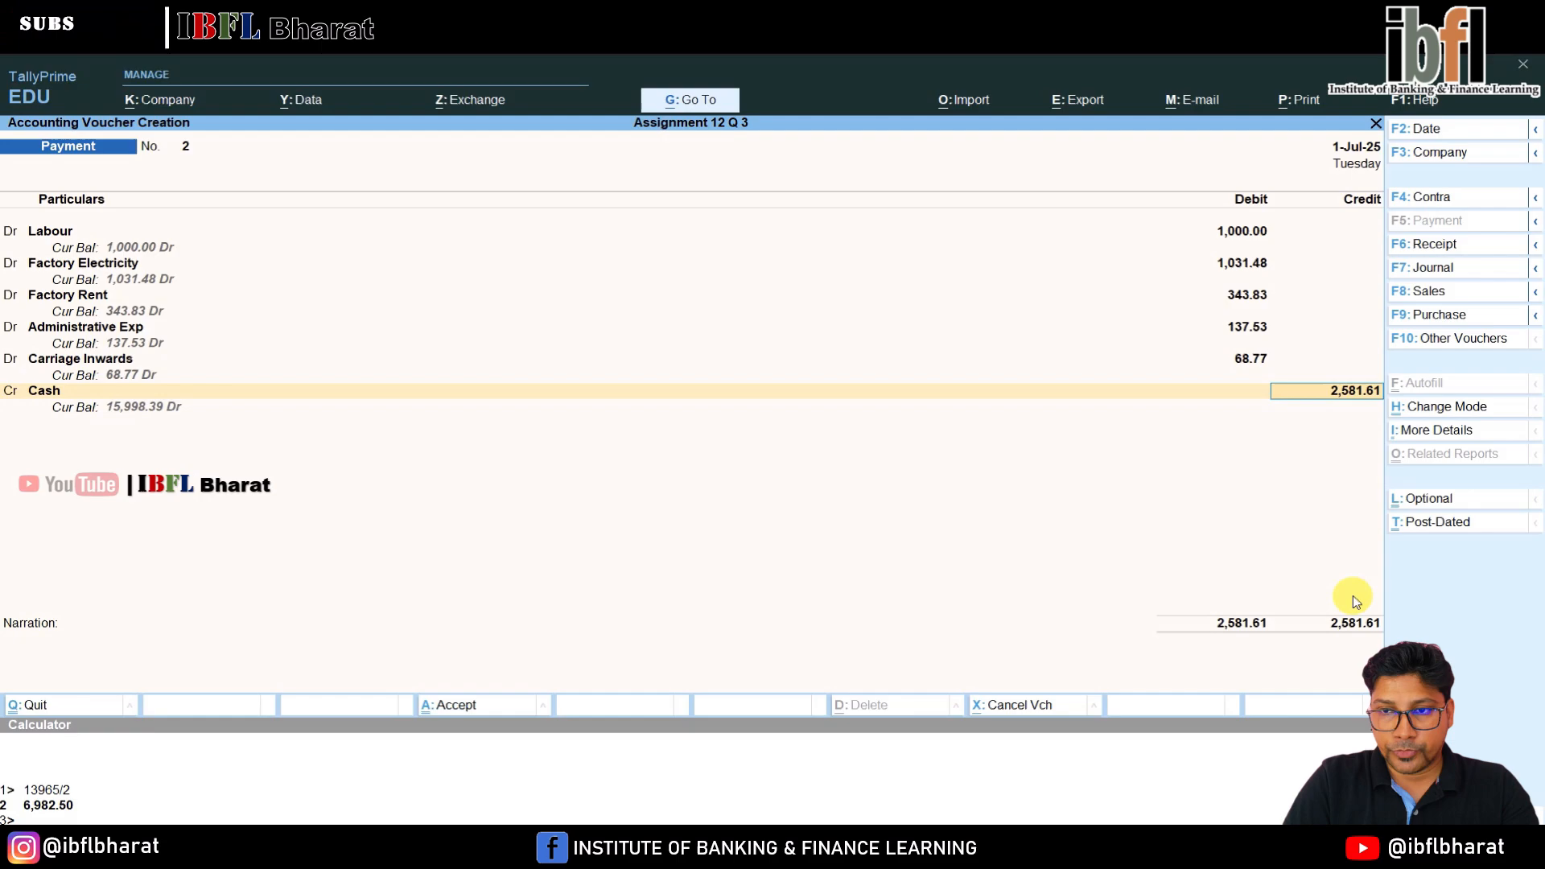
key(Return)
key(Return)
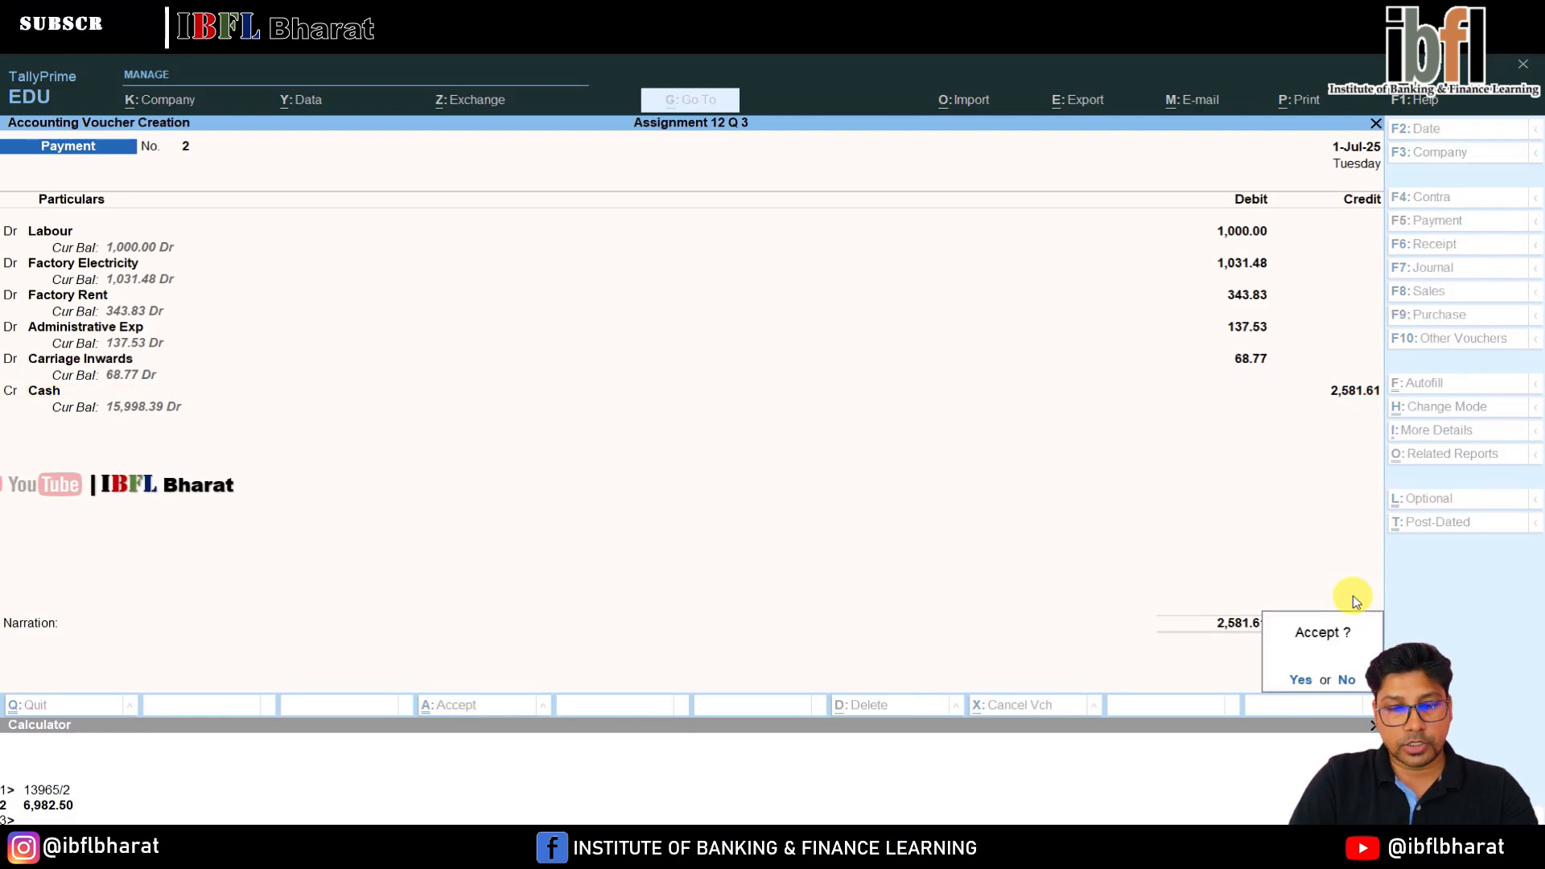
key(Return)
key(Escape)
Open the detailed Profit & Loss A/c and check the newly paid Direct Expenses amounts down to the gross profit line.
key(Down)
key(Down)
key(Down)
key(Down)
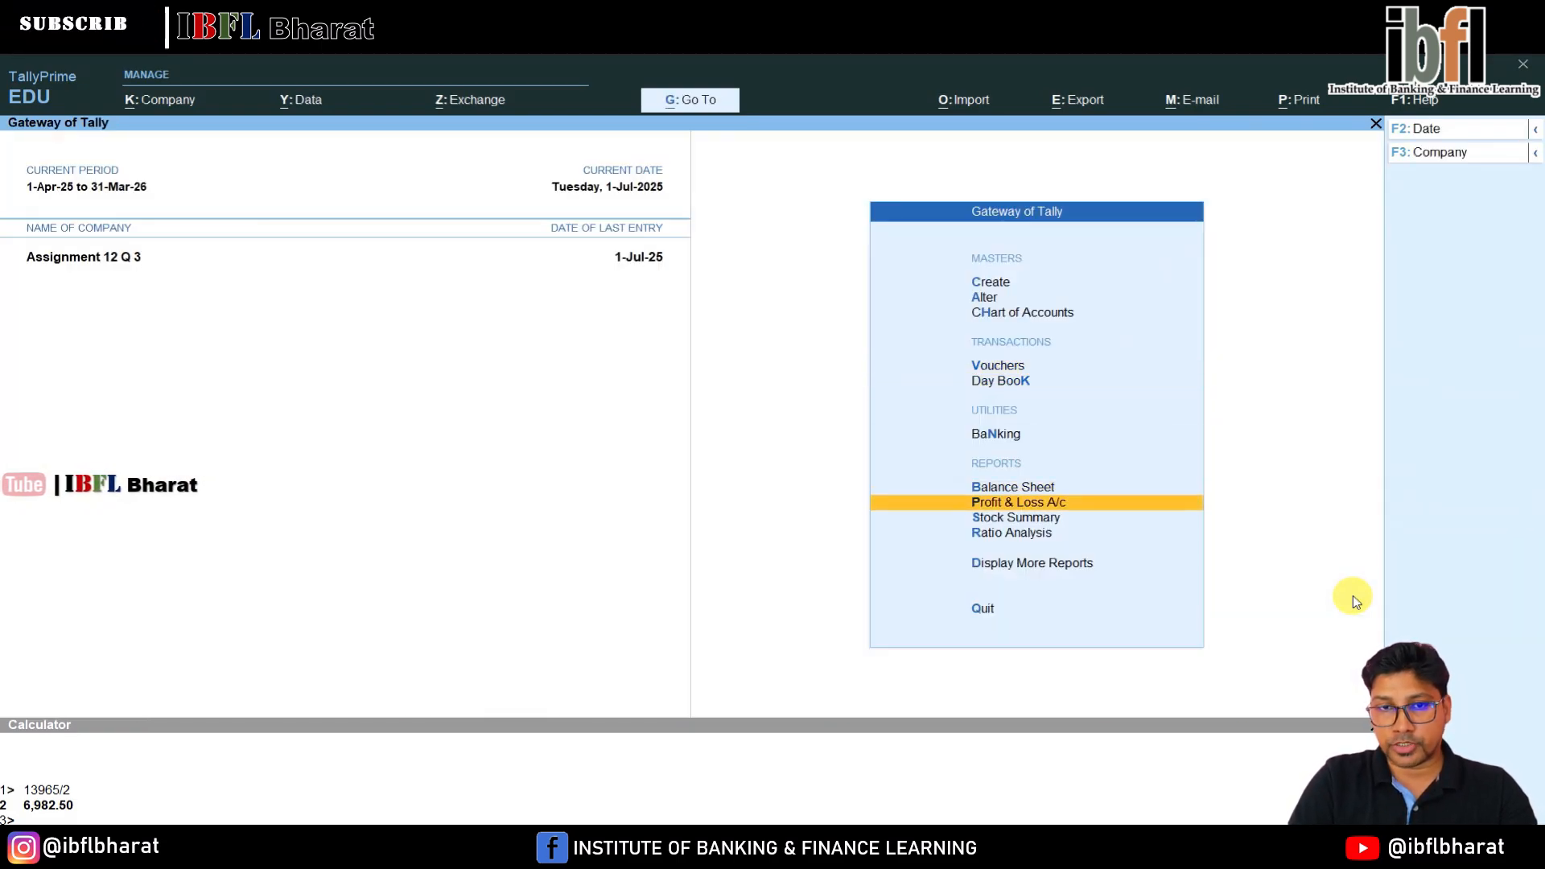
key(Return)
key(alt+F5)
key(Down)
key(Down)
key(Down)
key(Down)
key(Down)
key(Down)
key(Down)
key(Down)
key(Down)
key(Down)
key(Down)
key(Down)
key(Down)
key(Down)
key(Down)
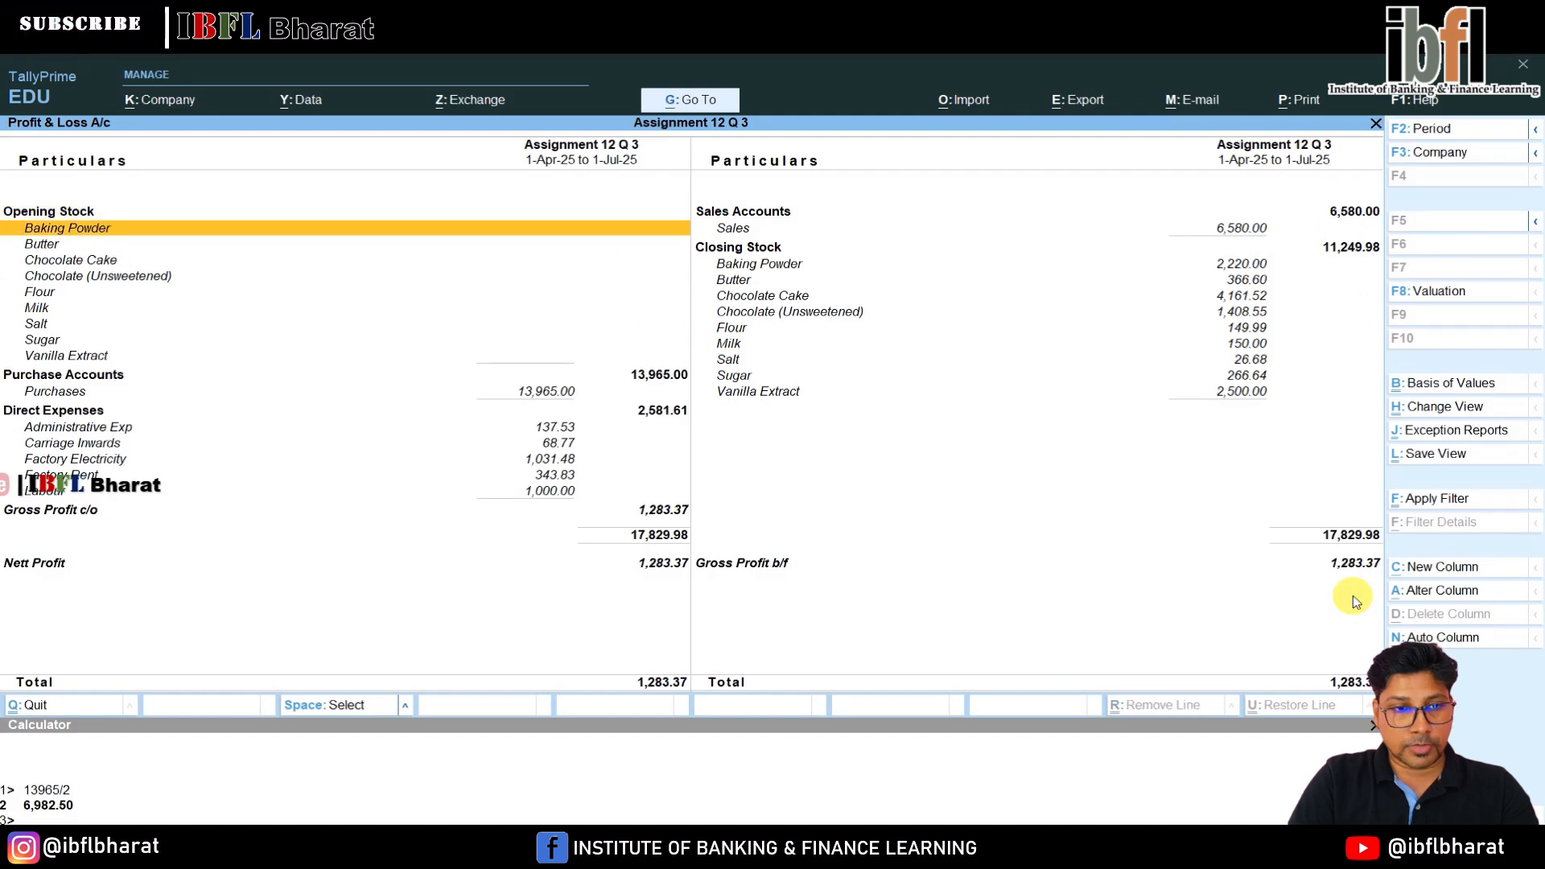
key(Down)
key(Down)
key(Up)
key(Up)
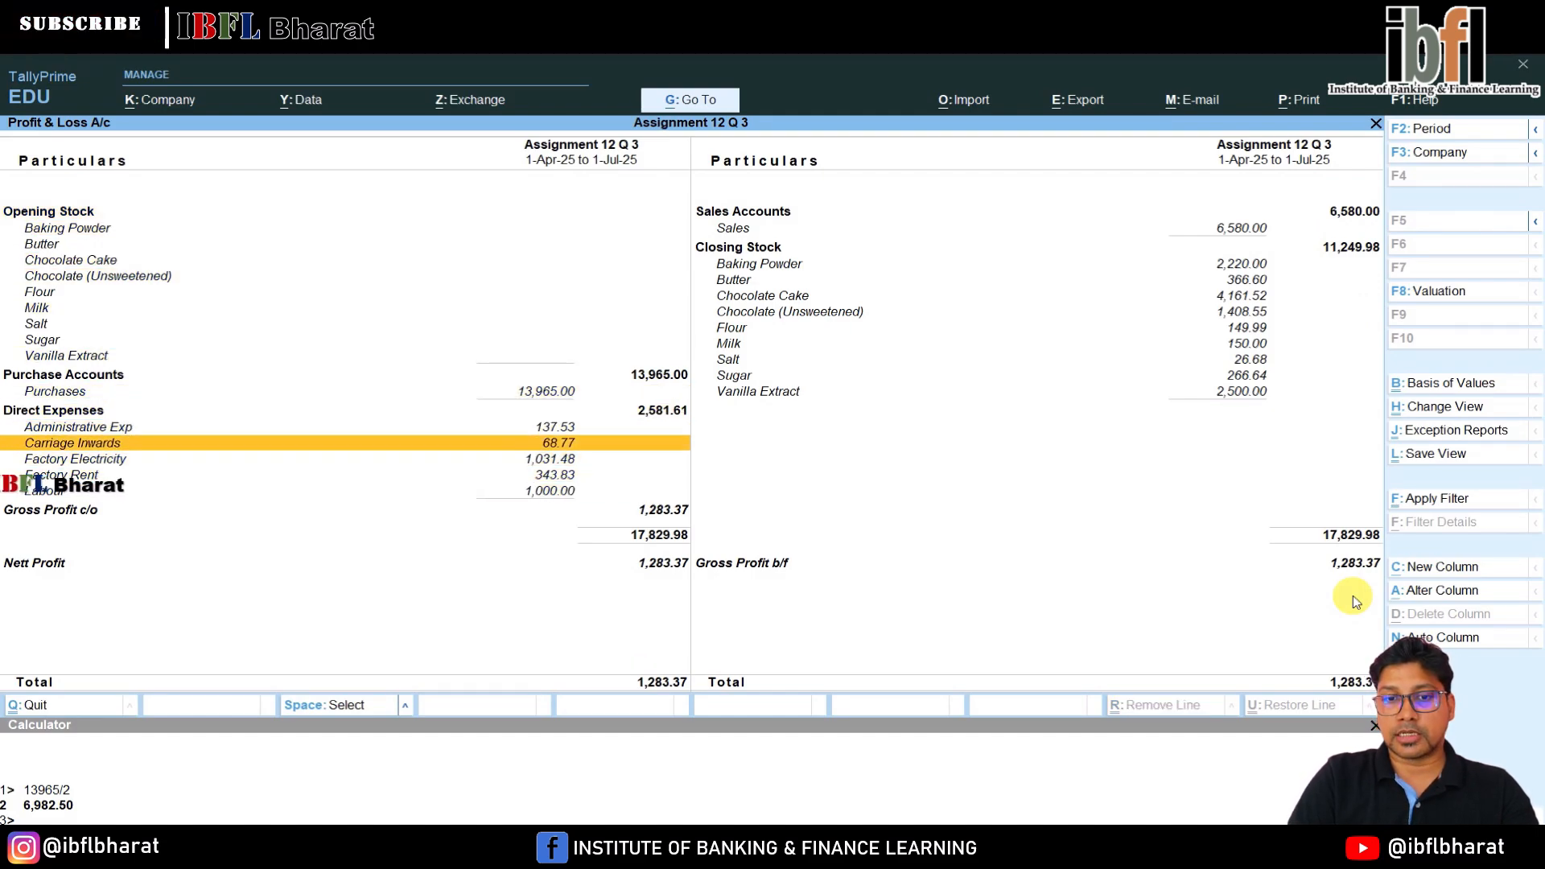
key(Up)
key(Down)
key(Down)
key(Down)
key(Down)
key(Down)
key(Down)
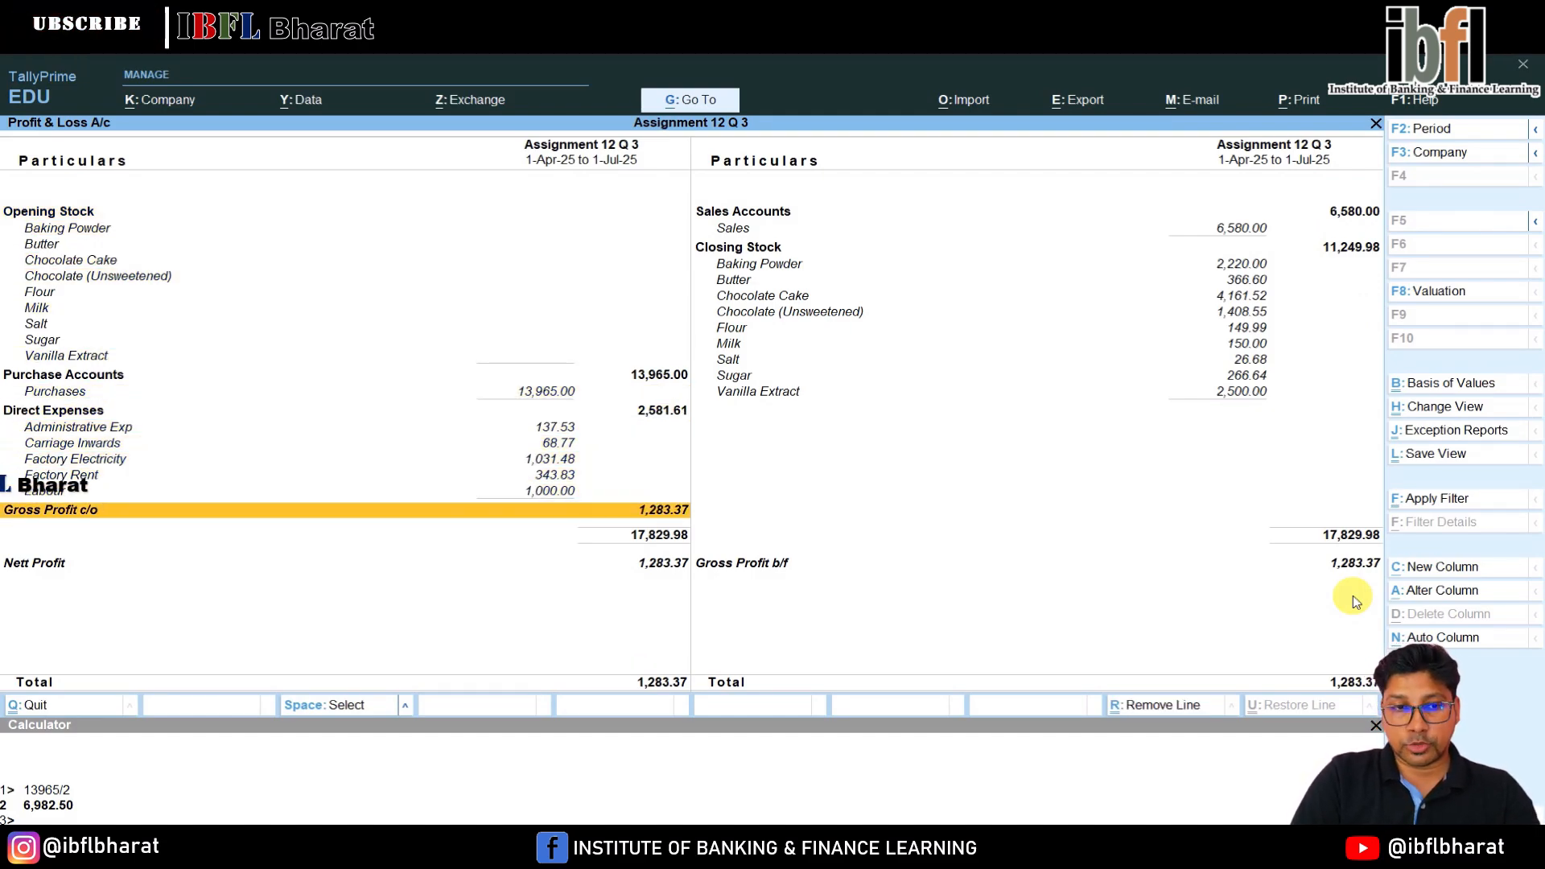
Review the income side of the Profit & Loss A/c from Gross Profit b/f up to Closing Stock.
key(Right)
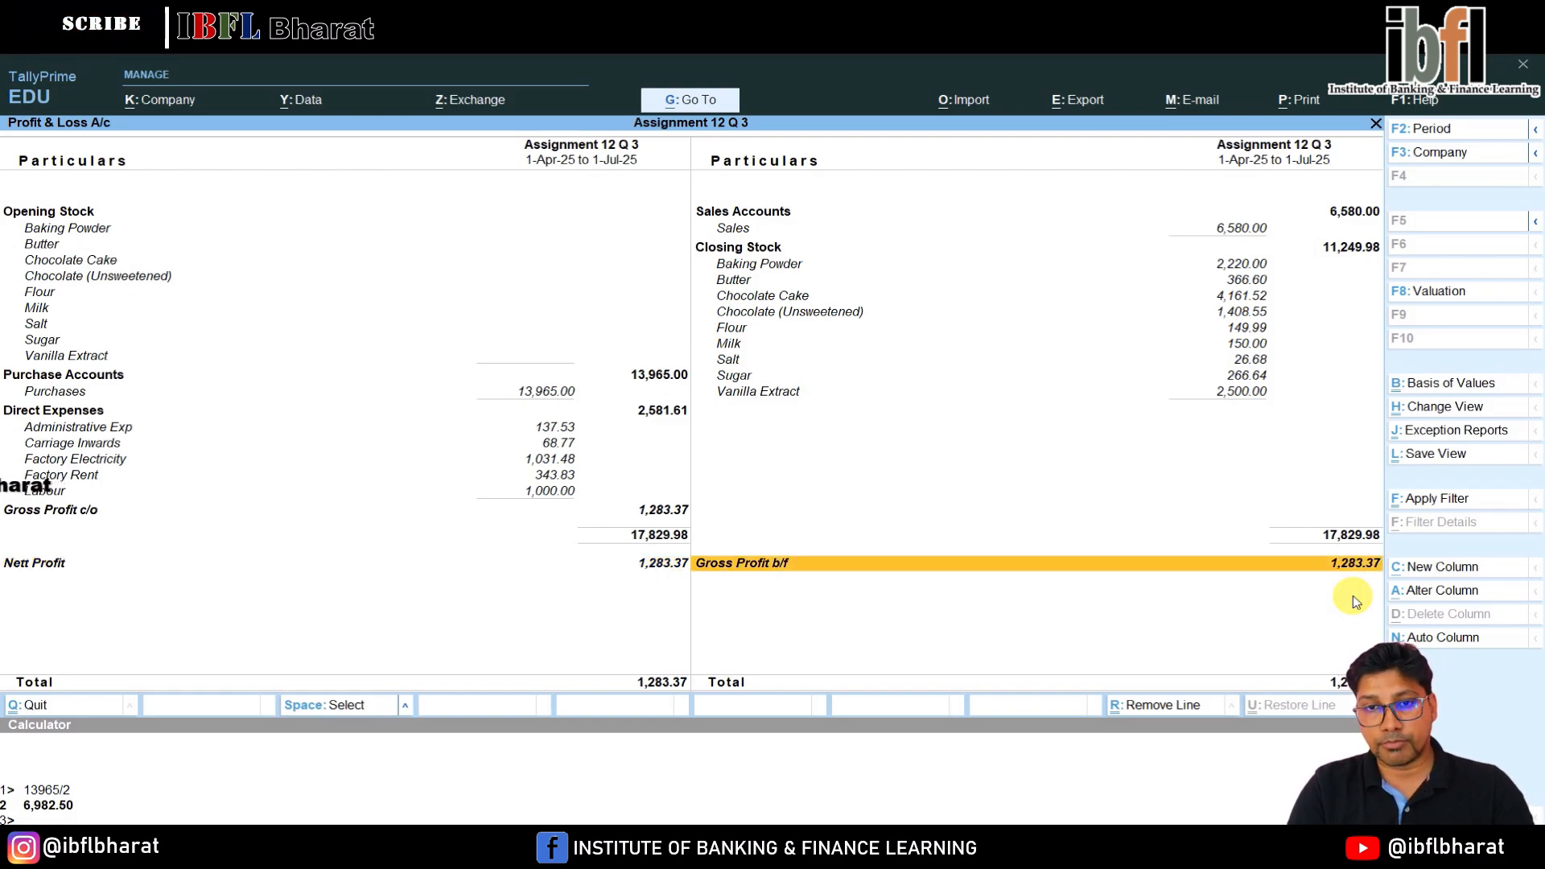
key(Up)
key(Up)
key(Up)
key(Up)
key(Up)
key(Up)
key(Up)
key(Up)
key(Up)
key(Up)
key(Up)
key(Up)
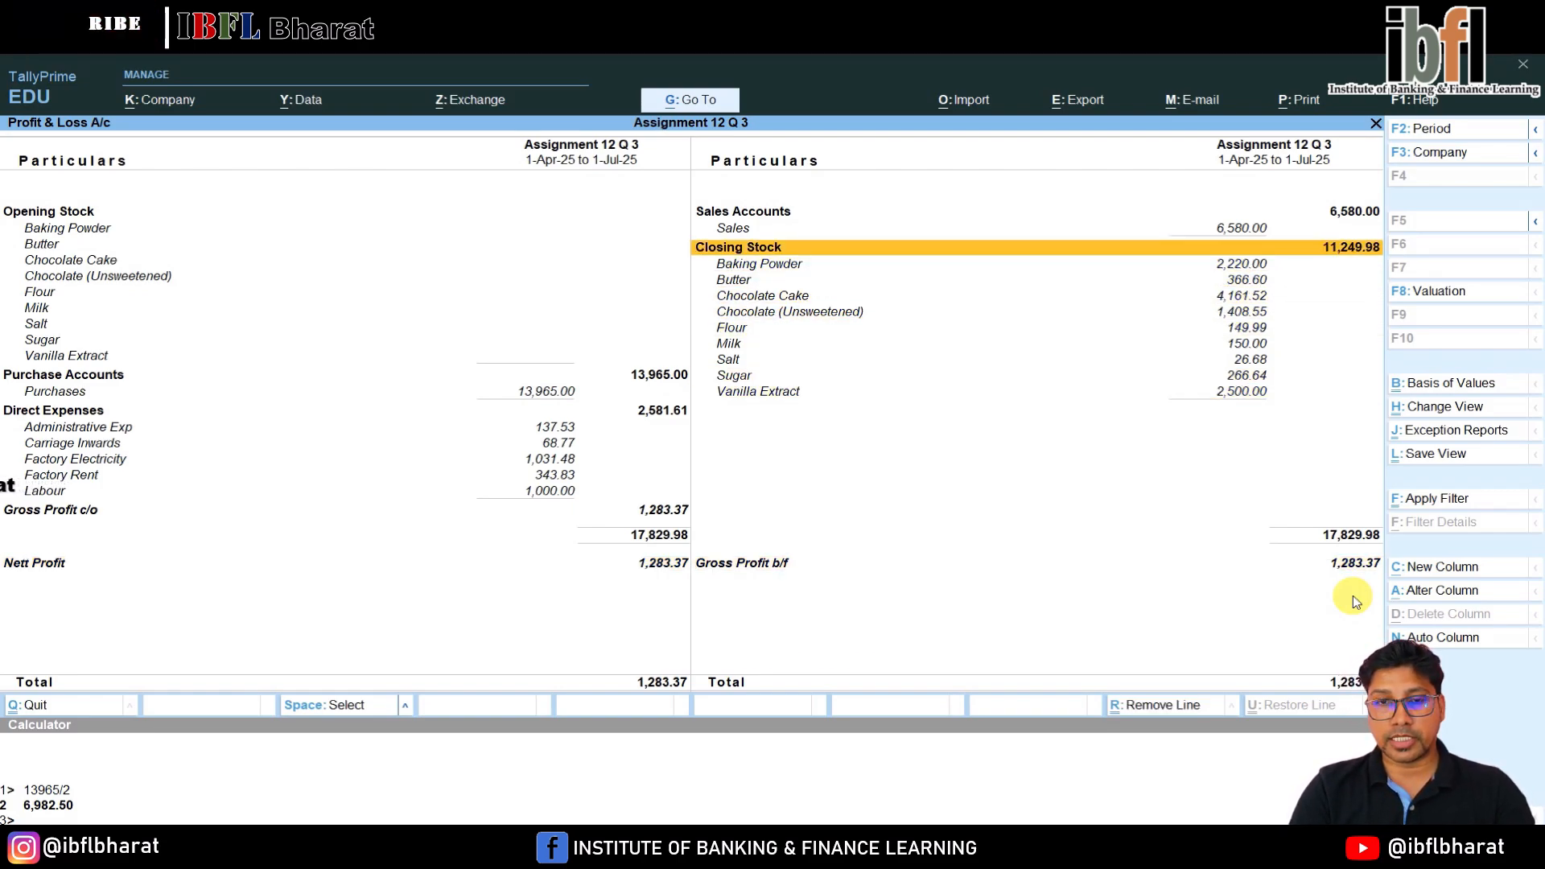
Review the Purchases and Nett Profit lines in the Profit & Loss A/c, then close the report.
key(Down)
key(Left)
key(Down)
key(Down)
key(Down)
key(Down)
key(Down)
key(Down)
key(Down)
key(Down)
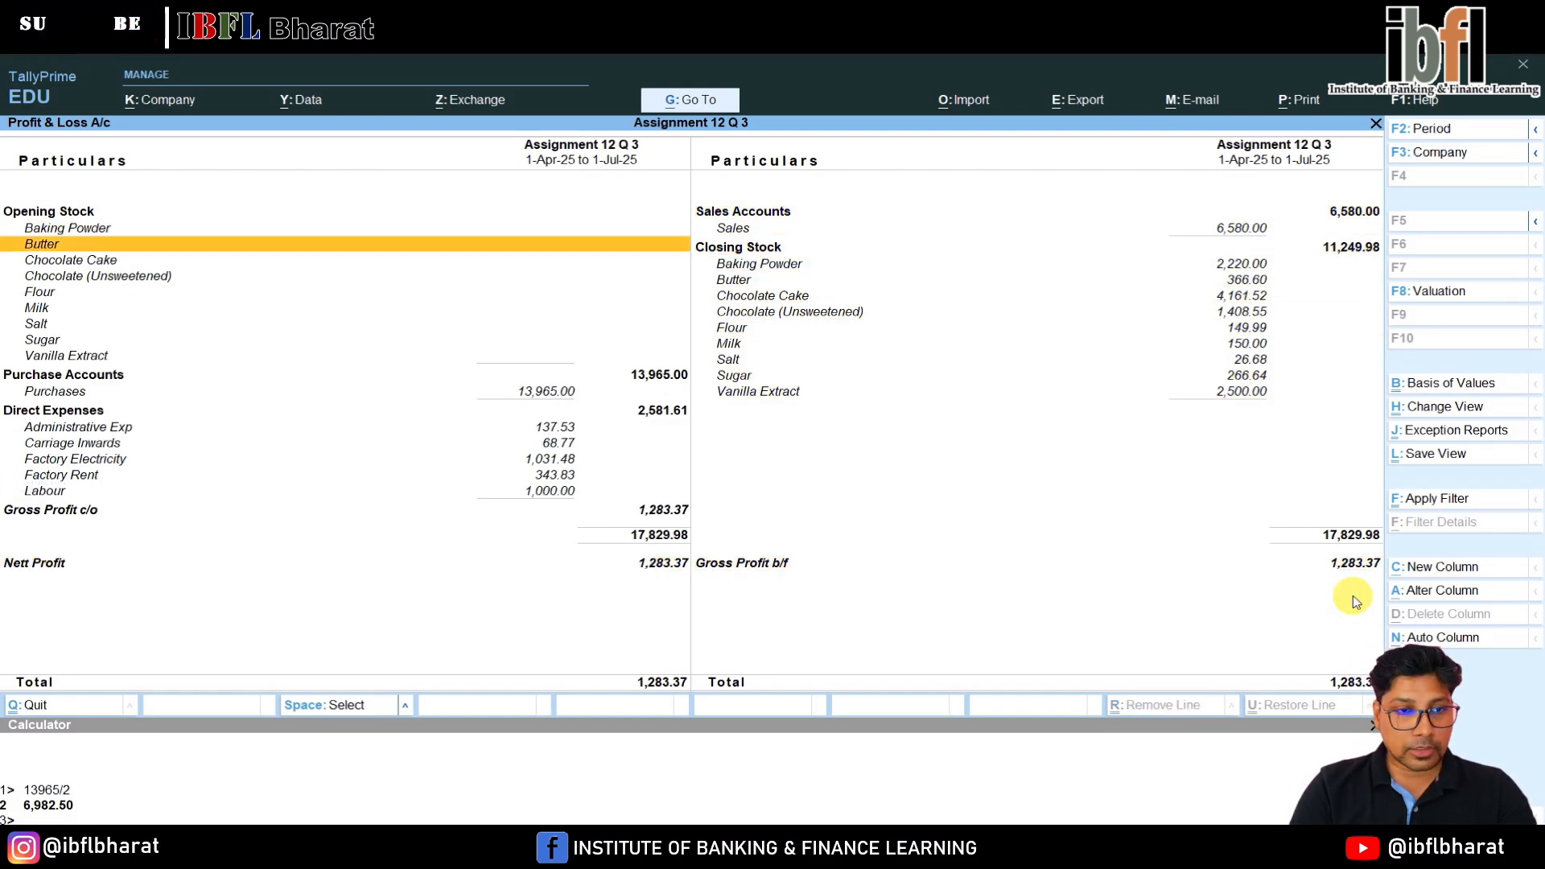
key(Down)
key(Down)
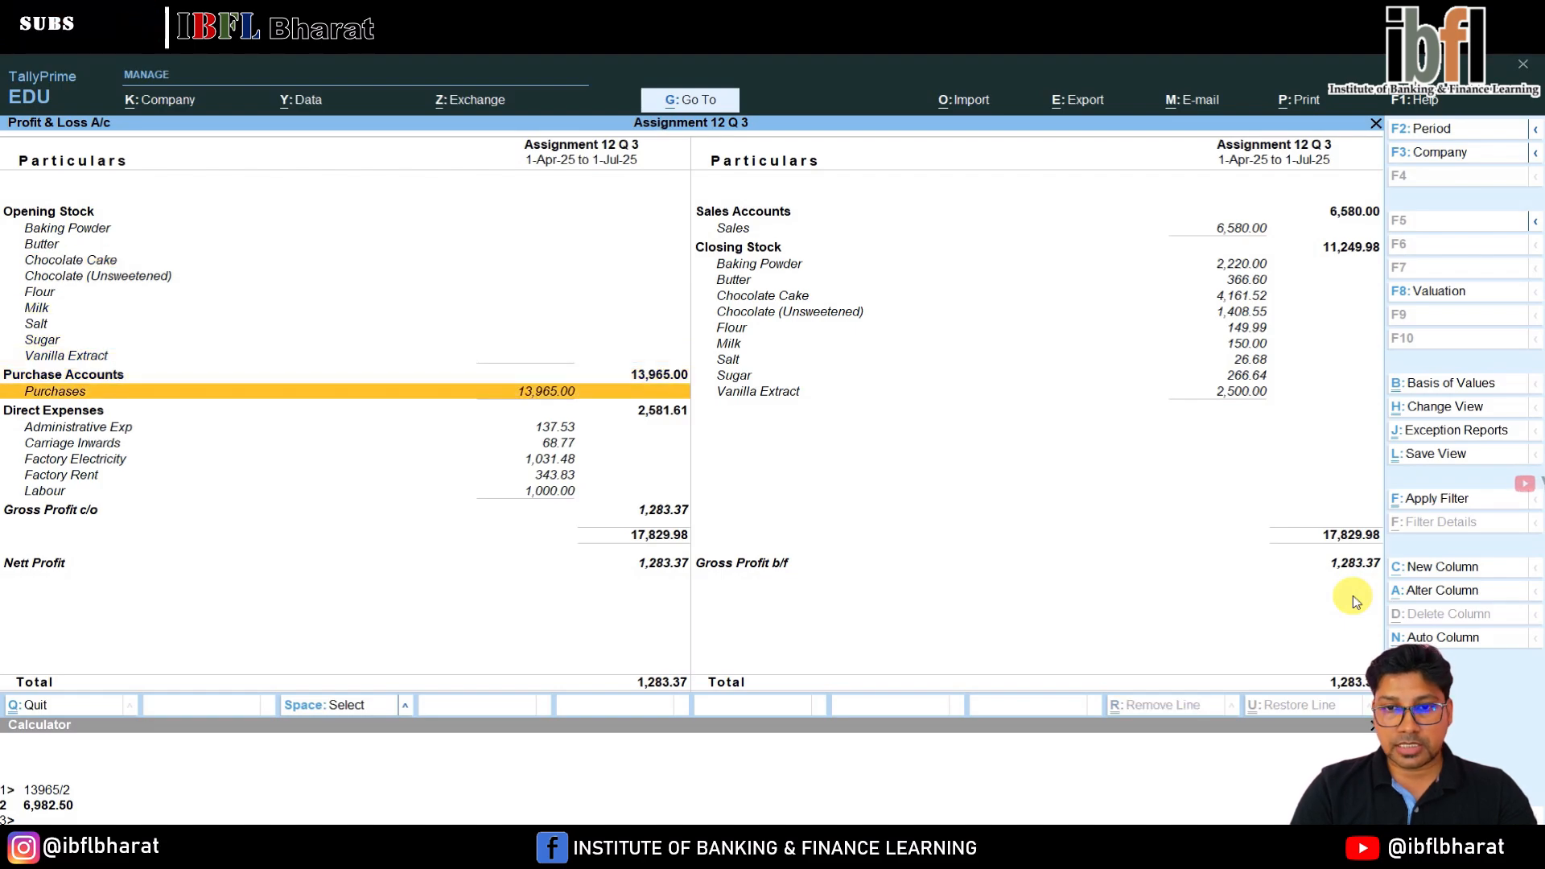
key(Right)
key(Down)
key(Left)
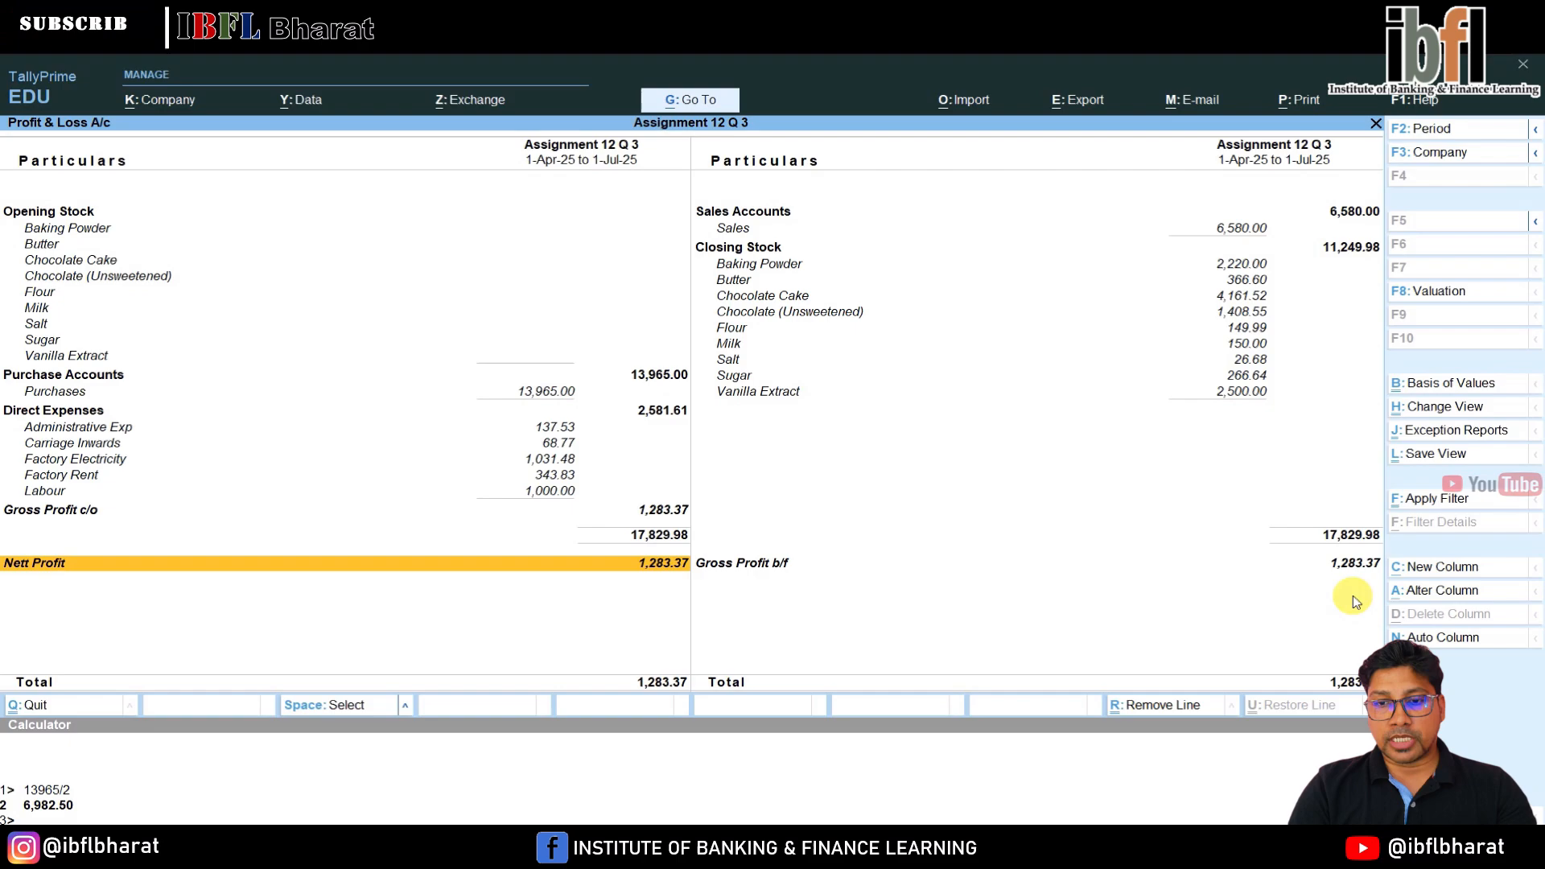
key(Escape)
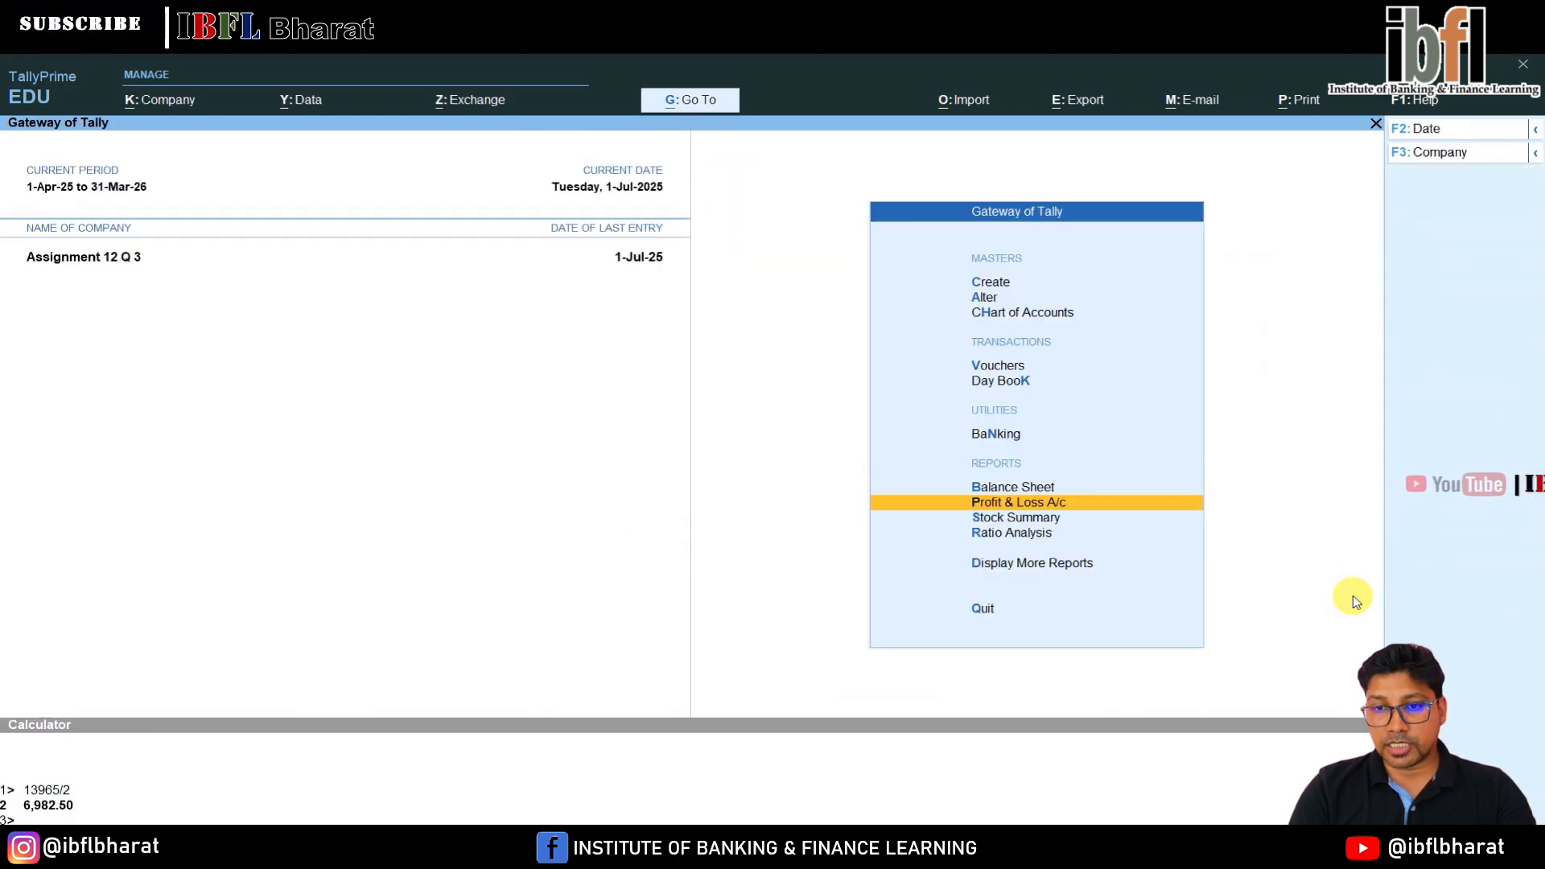
Open the Balance Sheet in detailed view, review the liabilities and assets, and close it.
key(Up)
key(Return)
key(alt+F5)
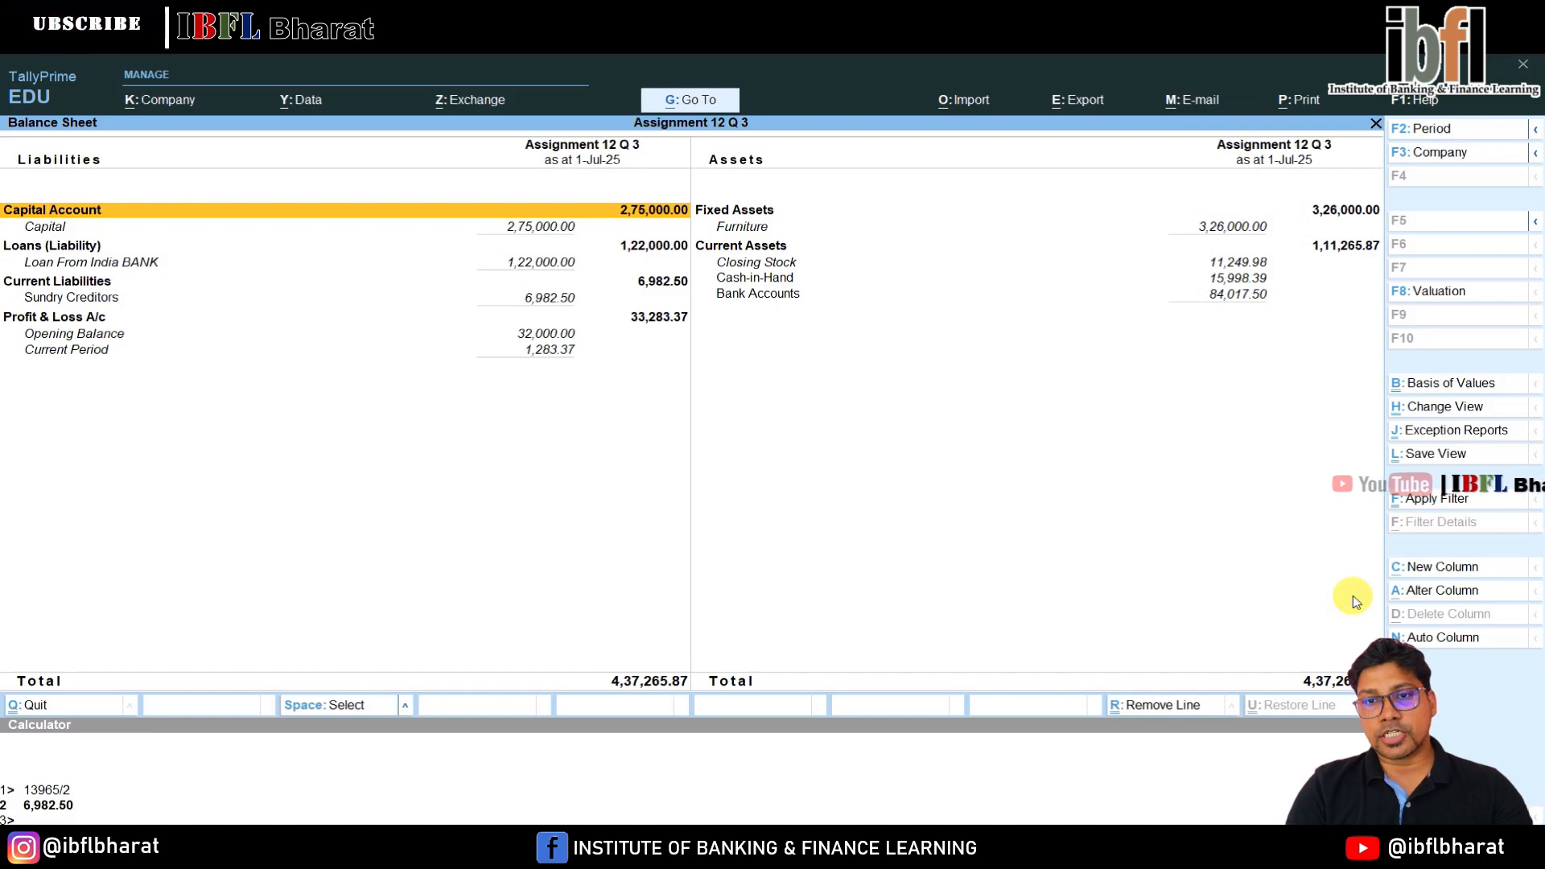
key(Escape)
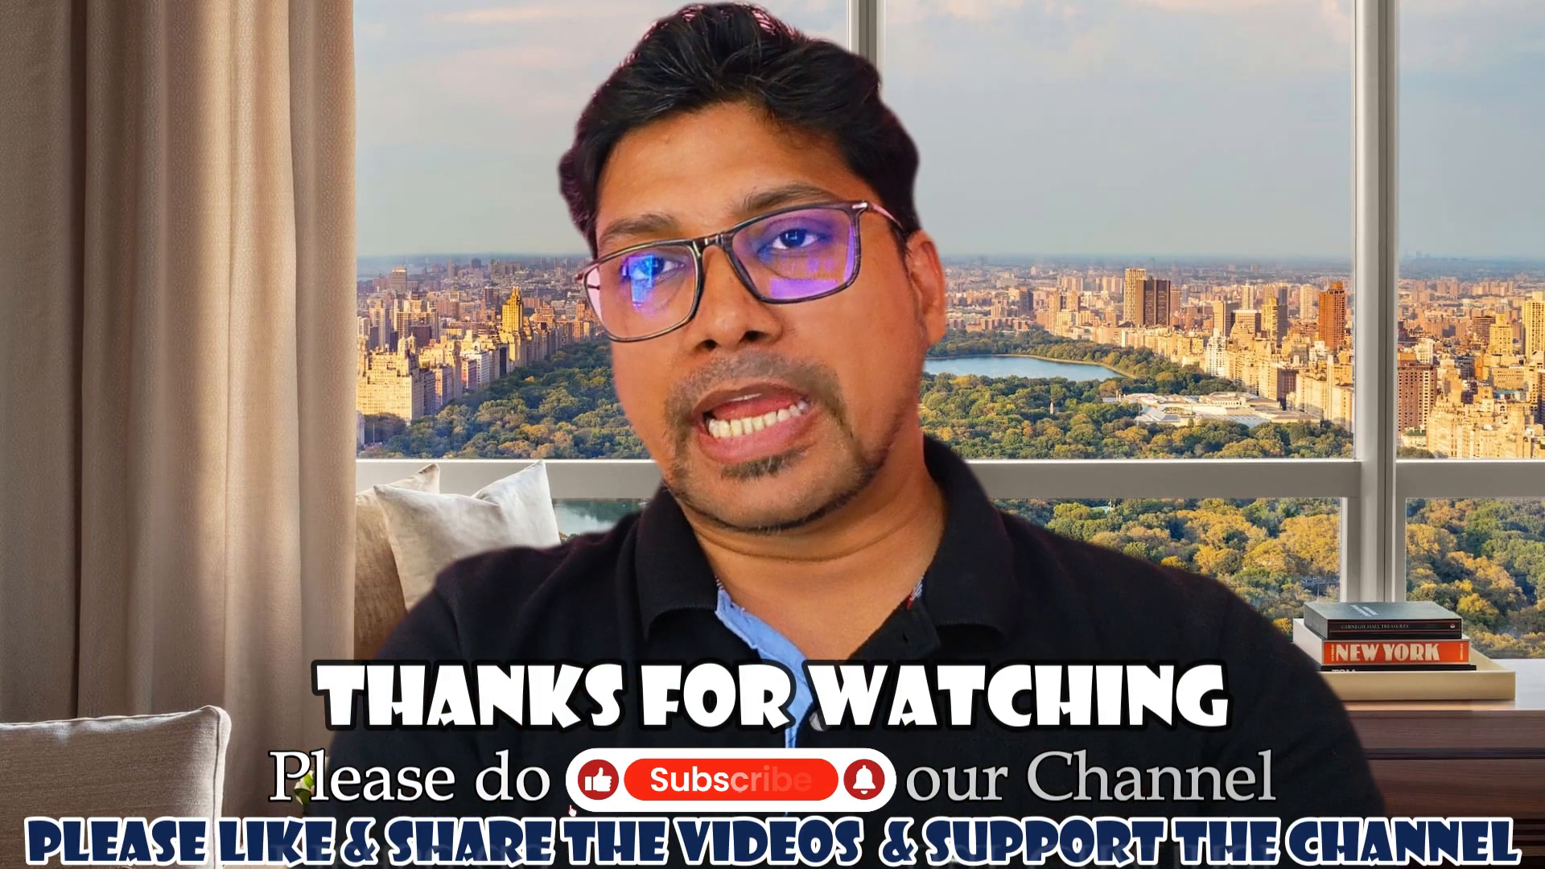